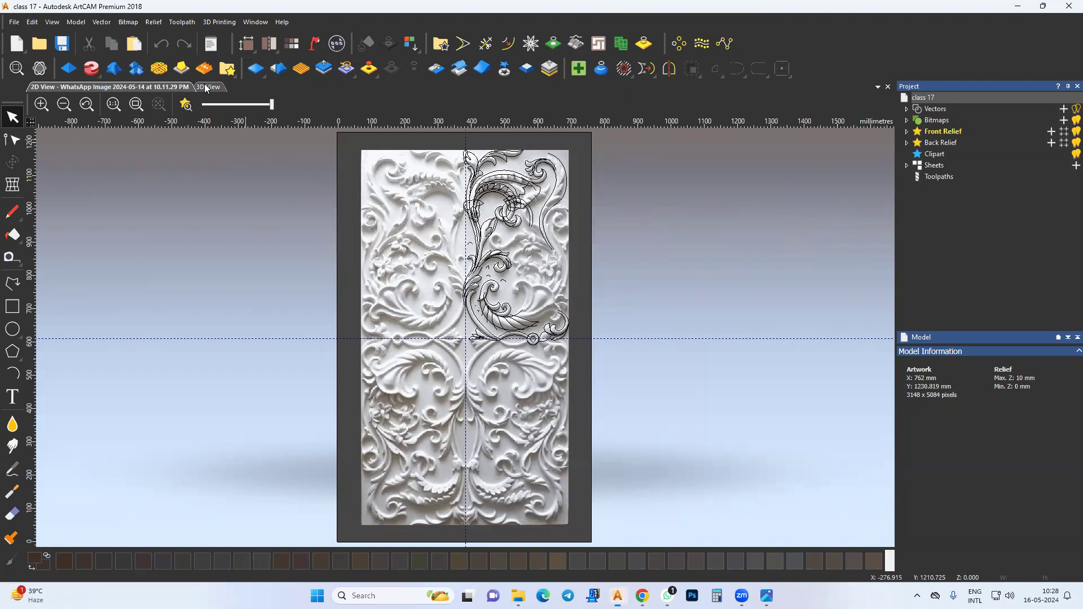
# Compare the relief parts already modelled in 3D with the ornament outlines over the 2D reference image.
pyautogui.click(207, 87)
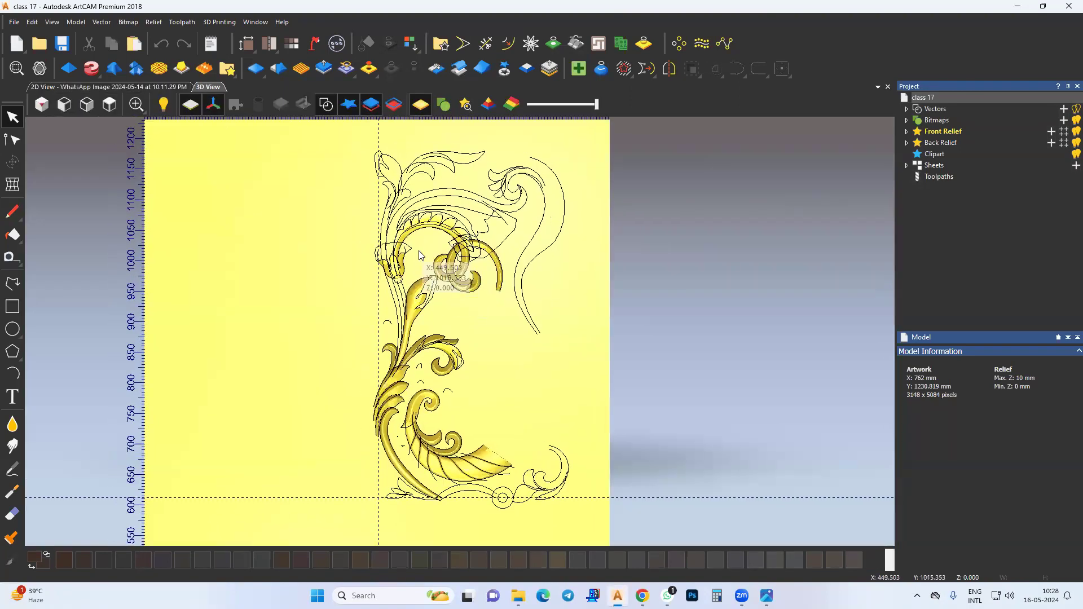
pyautogui.scroll(3, 434, 243)
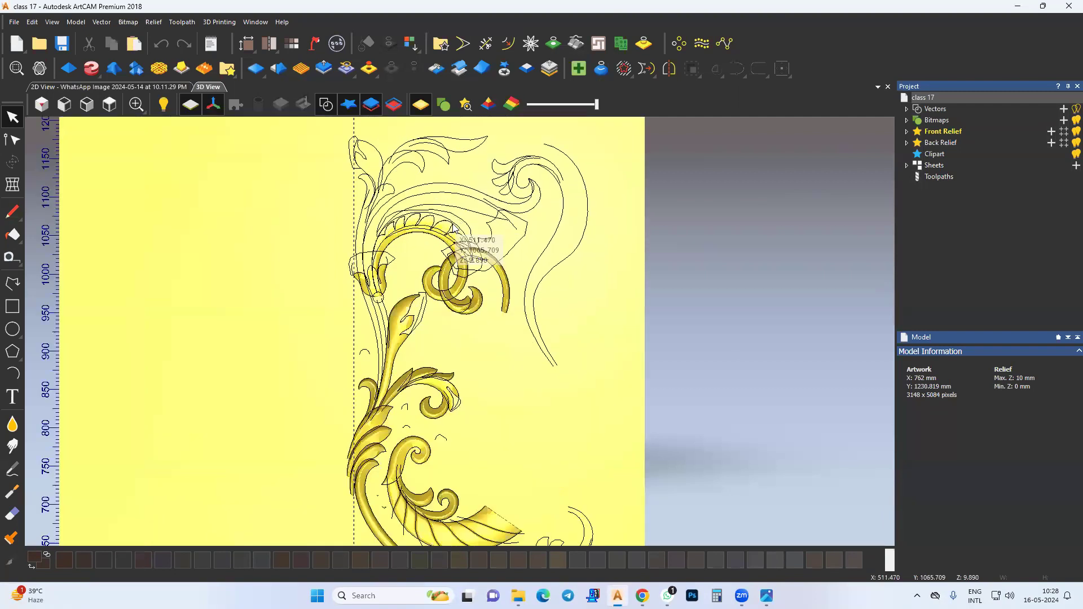
pyautogui.moveTo(398, 266); pyautogui.dragTo(397, 231, button='middle')
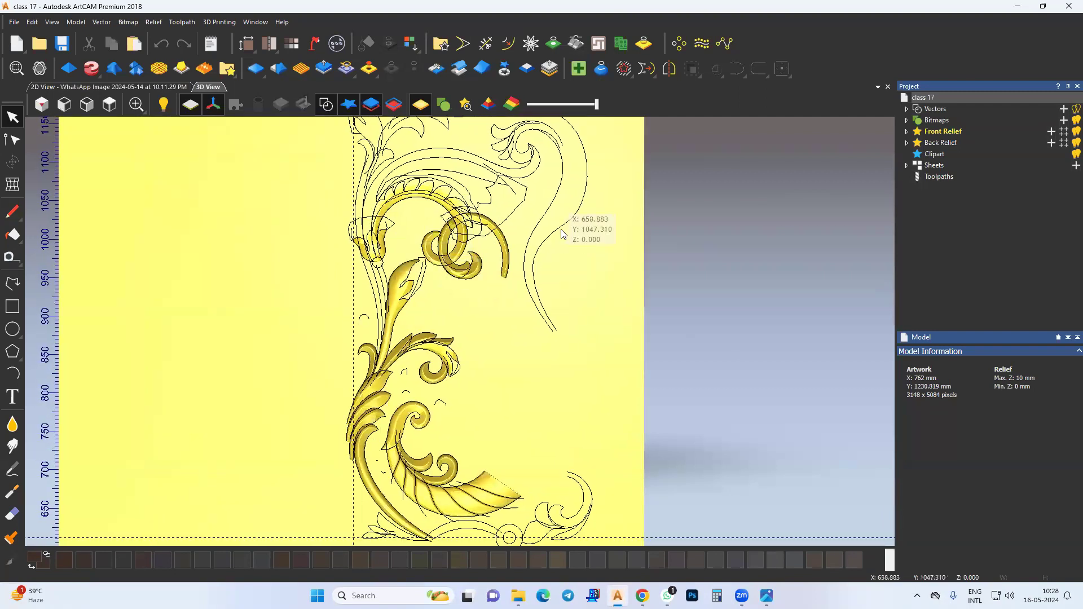
pyautogui.click(107, 87)
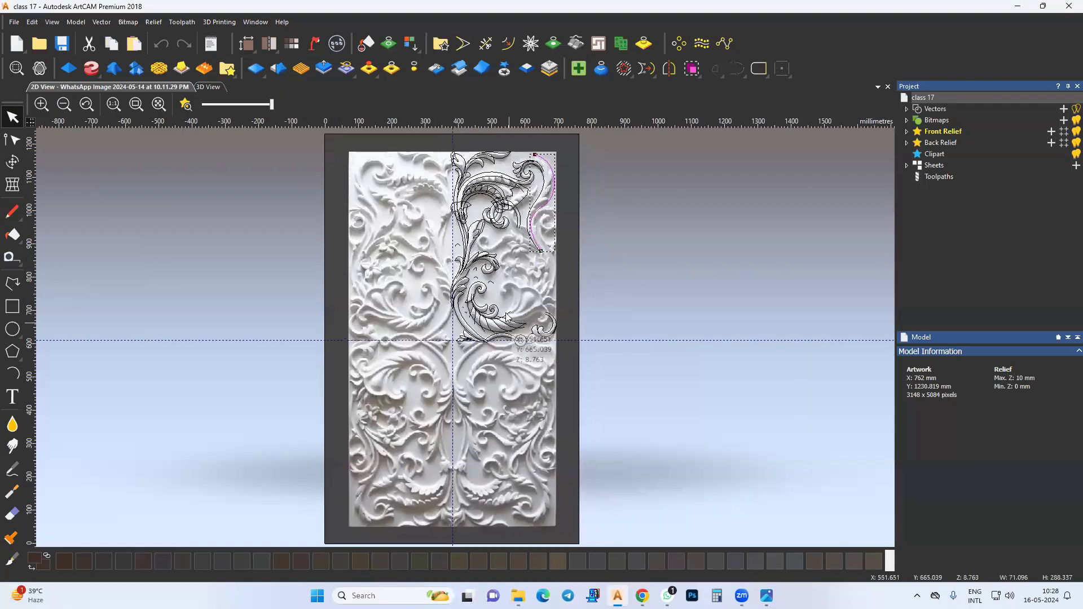
pyautogui.scroll(2, 488, 267)
pyautogui.scroll(2, 477, 266)
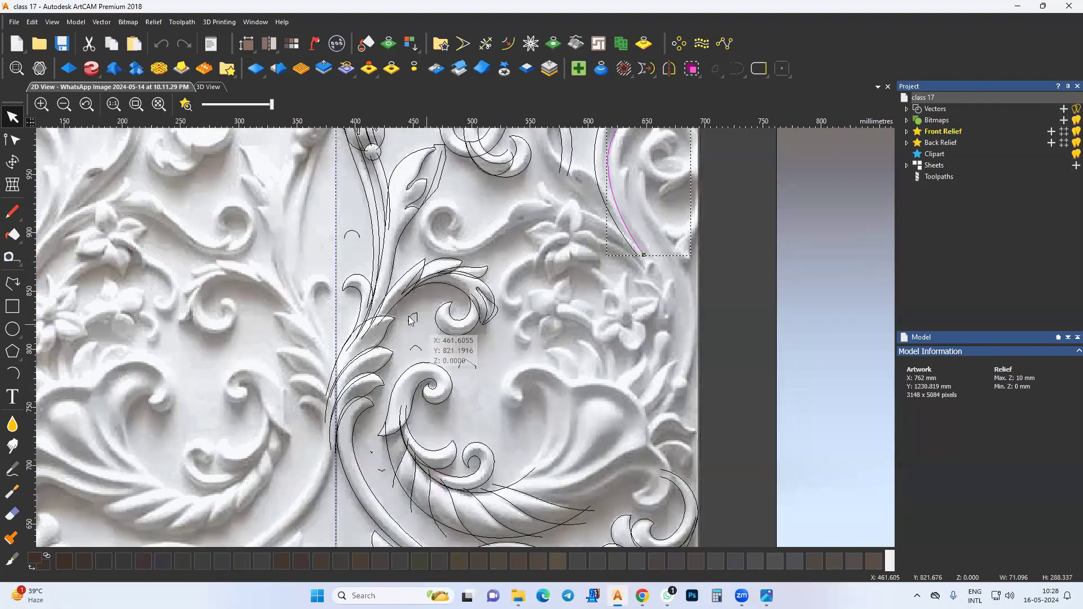
pyautogui.moveTo(334, 209); pyautogui.dragTo(341, 265, button='middle')
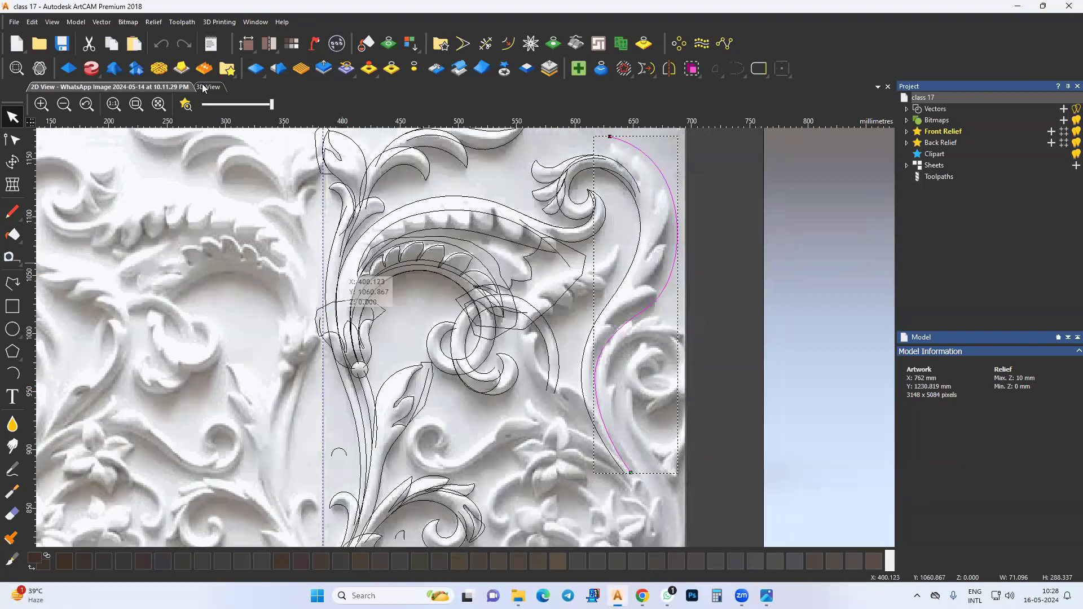
pyautogui.press('F3')
pyautogui.scroll(2, 413, 213)
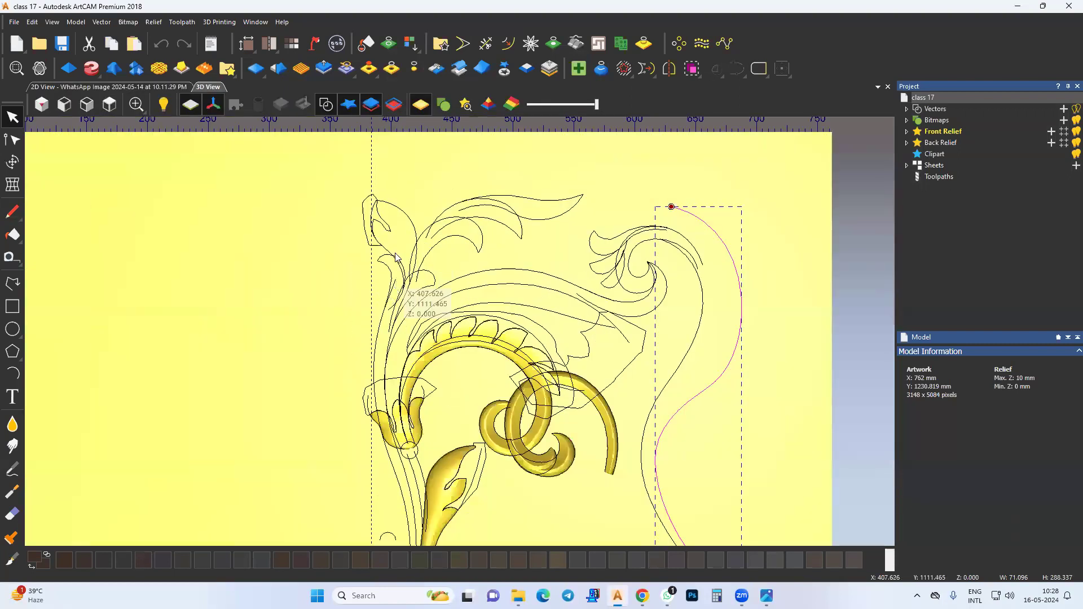
# Select the two long curves of the stem beside the vertical centre line and add a new front relief layer.
pyautogui.click(412, 213)
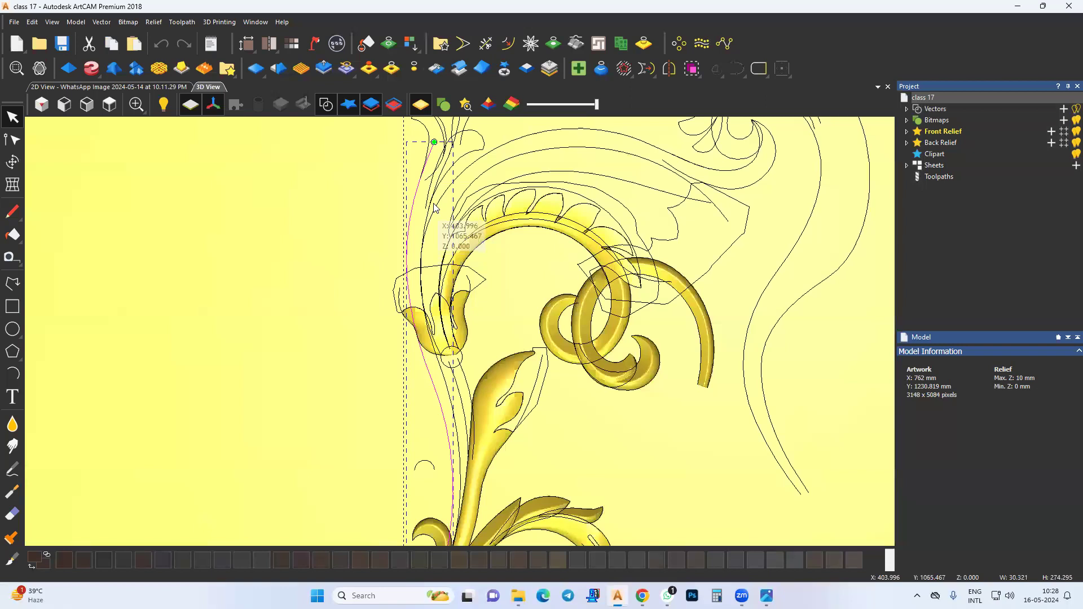
pyautogui.moveTo(399, 243); pyautogui.dragTo(393, 180, button='middle')
pyautogui.scroll(-1, 401, 263)
pyautogui.moveTo(371, 264); pyautogui.dragTo(341, 317, button='middle')
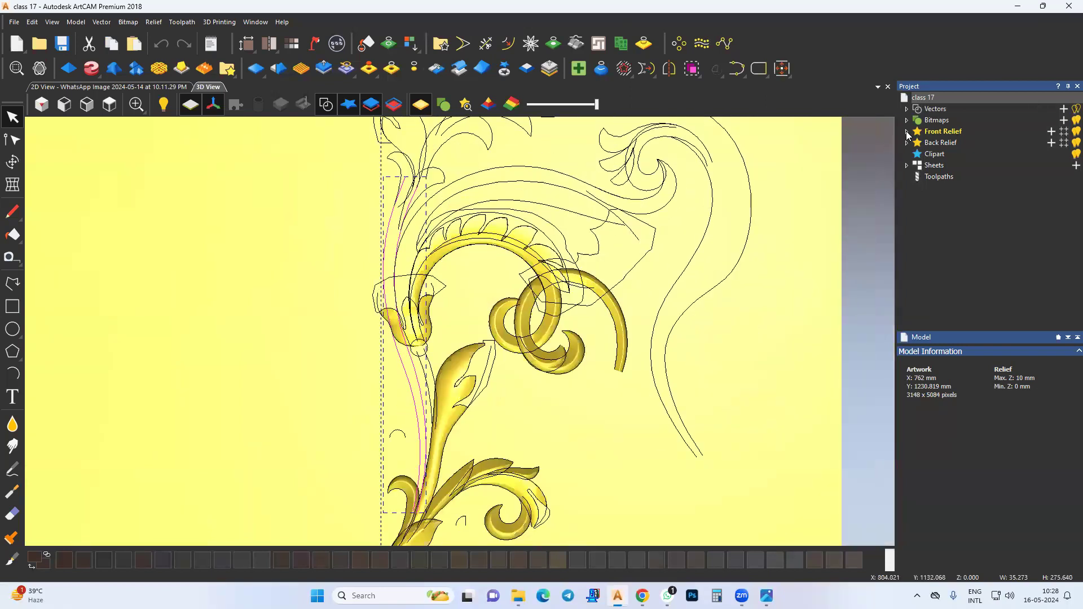
pyautogui.click(907, 132)
pyautogui.click(1052, 132)
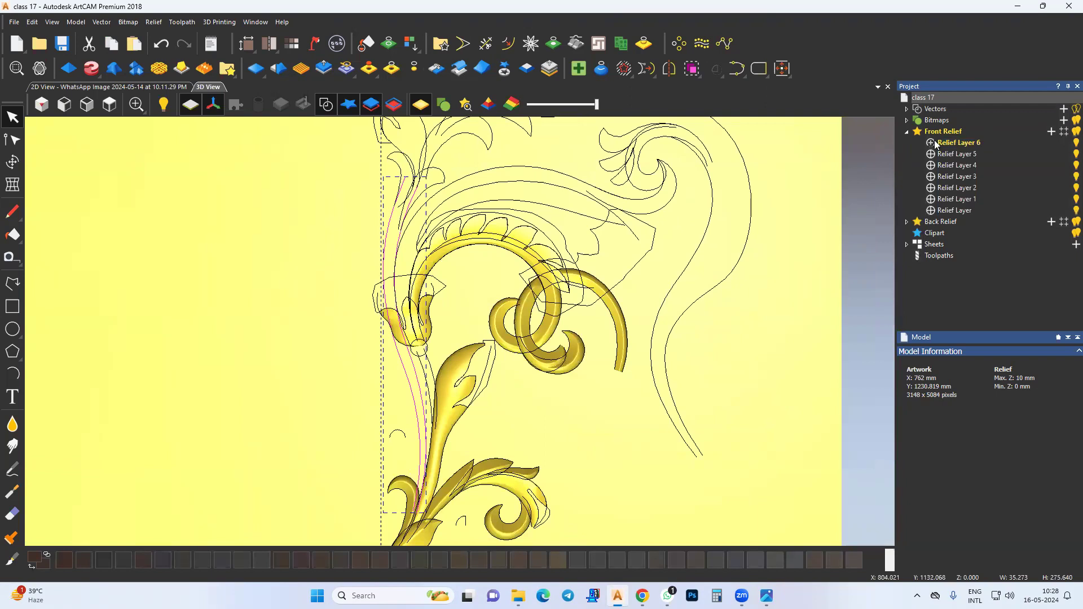
# Set up a Two Rail Sweep along the two stem curves using the small arc beside the stem as cross section.
pyautogui.moveTo(90, 70); pyautogui.dragTo(91, 92)
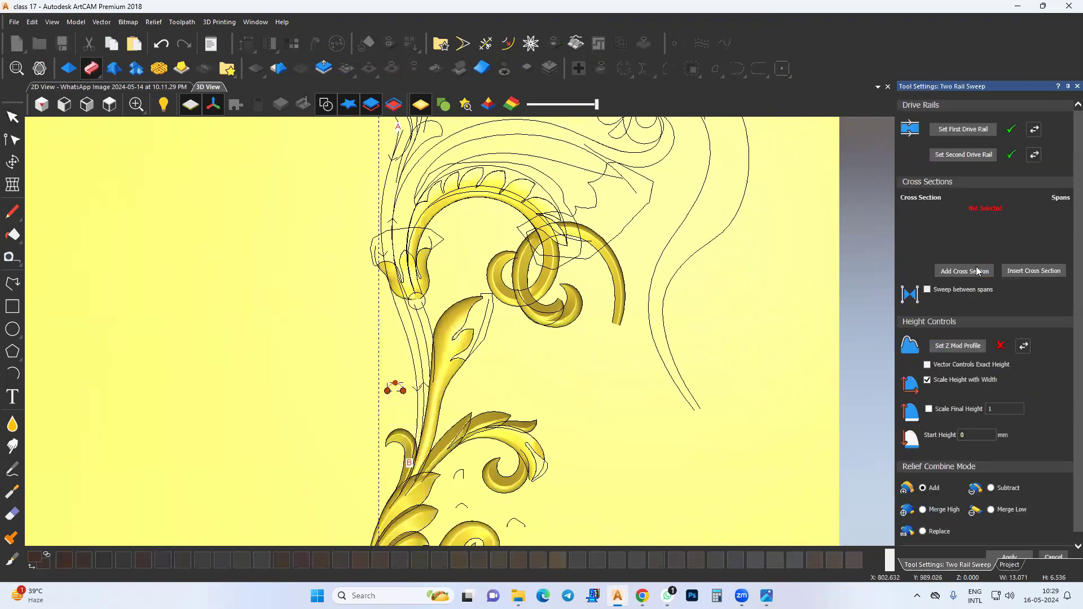
pyautogui.click(977, 271)
pyautogui.click(1033, 131)
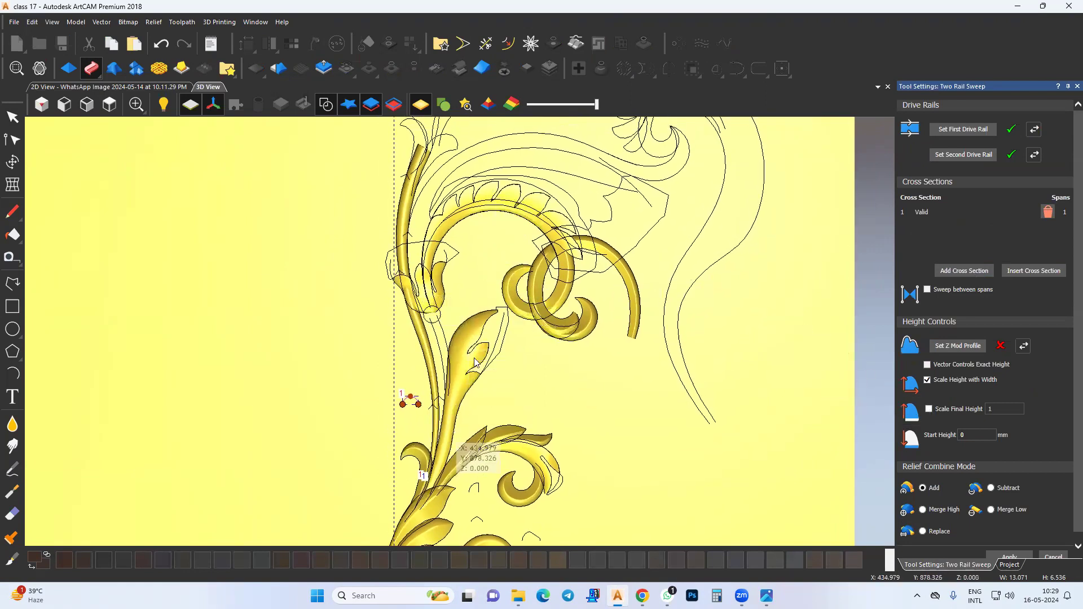
# Enable final height scaling for the stem sweep, set it to 10, and inspect the preview at an angle.
pyautogui.moveTo(452, 439); pyautogui.dragTo(474, 319, button='middle')
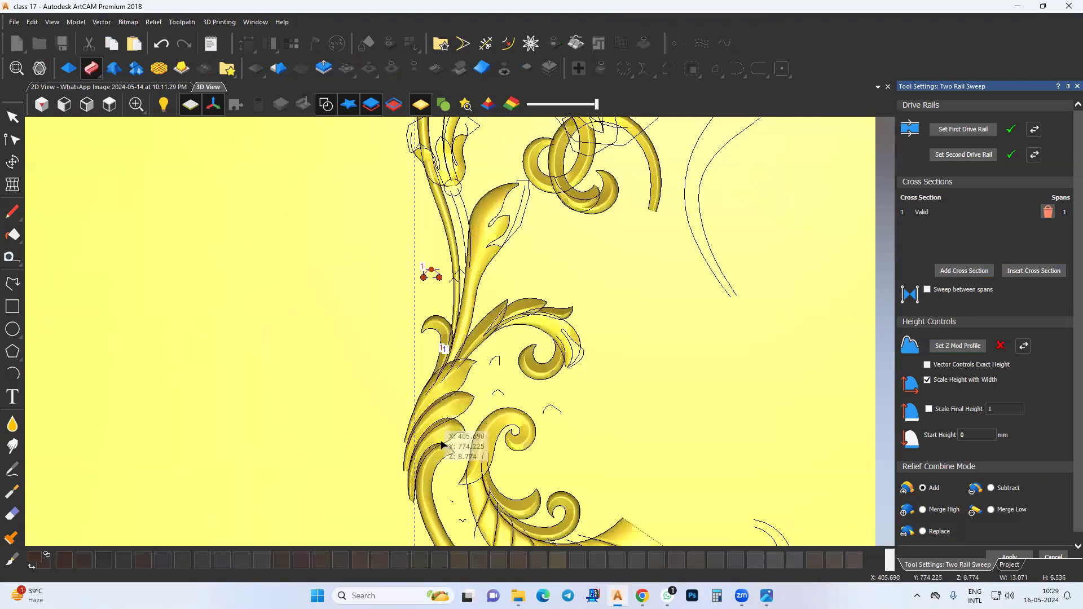
pyautogui.moveTo(462, 281); pyautogui.dragTo(466, 418, button='middle')
pyautogui.click(928, 409)
pyautogui.click(1009, 409)
pyautogui.write('0')
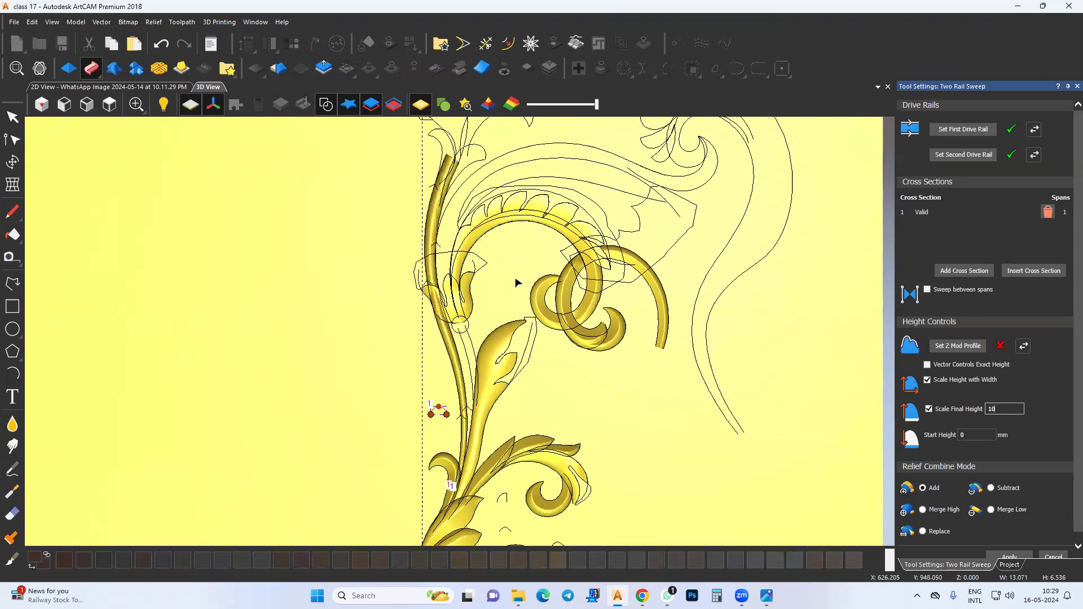
pyautogui.scroll(5, 479, 294)
pyautogui.moveTo(663, 313); pyautogui.dragTo(440, 335)
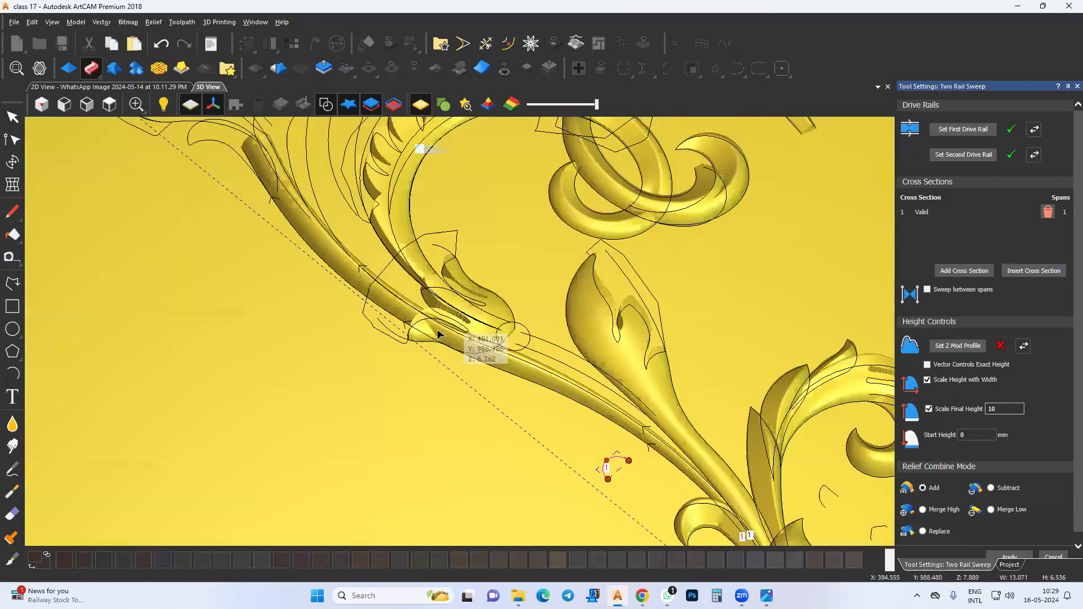
pyautogui.moveTo(432, 404); pyautogui.dragTo(286, 252)
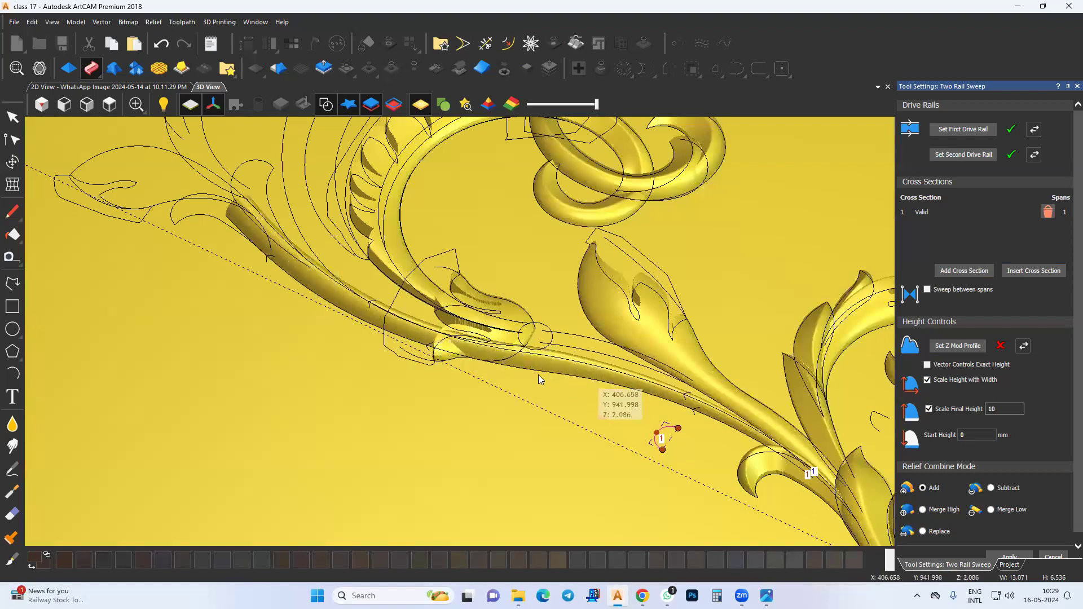
pyautogui.moveTo(560, 375); pyautogui.dragTo(522, 375, button='middle')
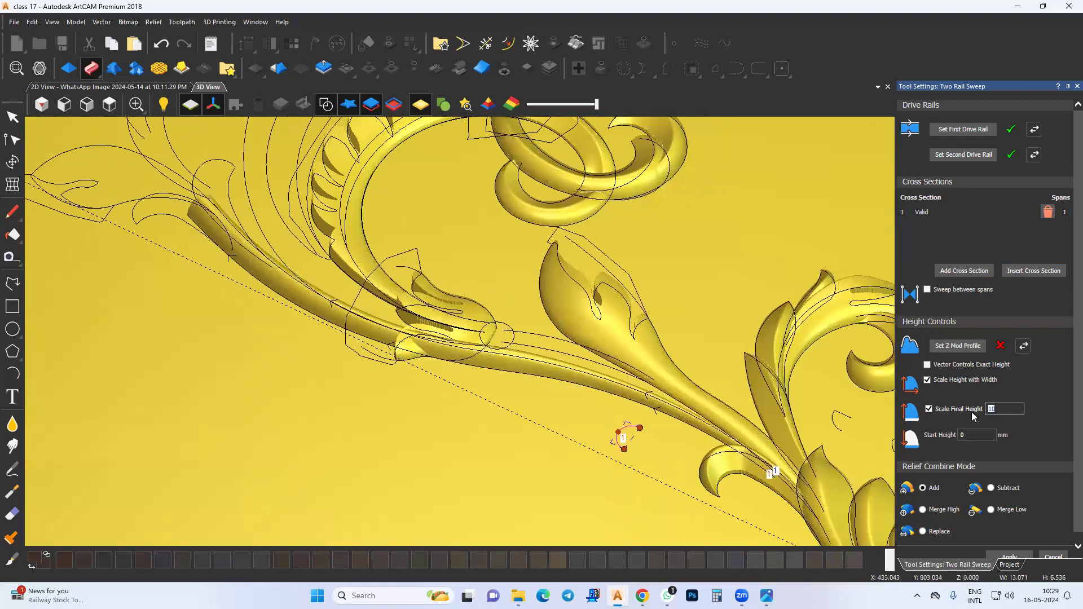
# Set the stem sweep's final height scale to 7, choose the Merge High combine mode and apply the sweep.
pyautogui.write('7')
pyautogui.moveTo(460, 341); pyautogui.dragTo(439, 375)
pyautogui.click(958, 515)
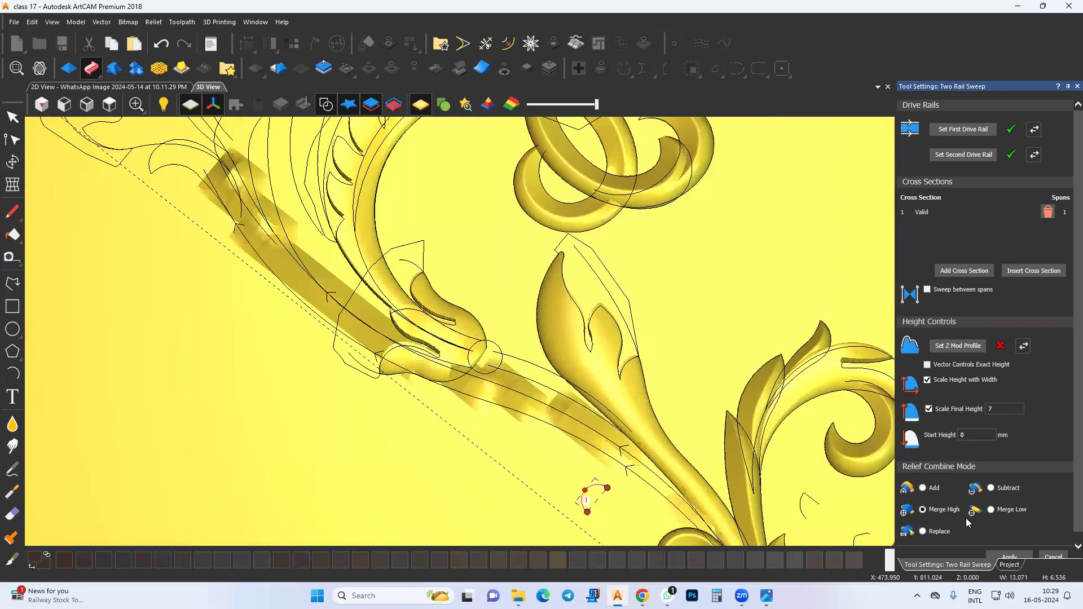
pyautogui.scroll(-1, 966, 519)
pyautogui.click(1011, 549)
# Use the small curled leaf outline at the stem's upper end as the drive rails of the next sweep, viewed from above.
pyautogui.moveTo(246, 249); pyautogui.dragTo(501, 386, button='middle')
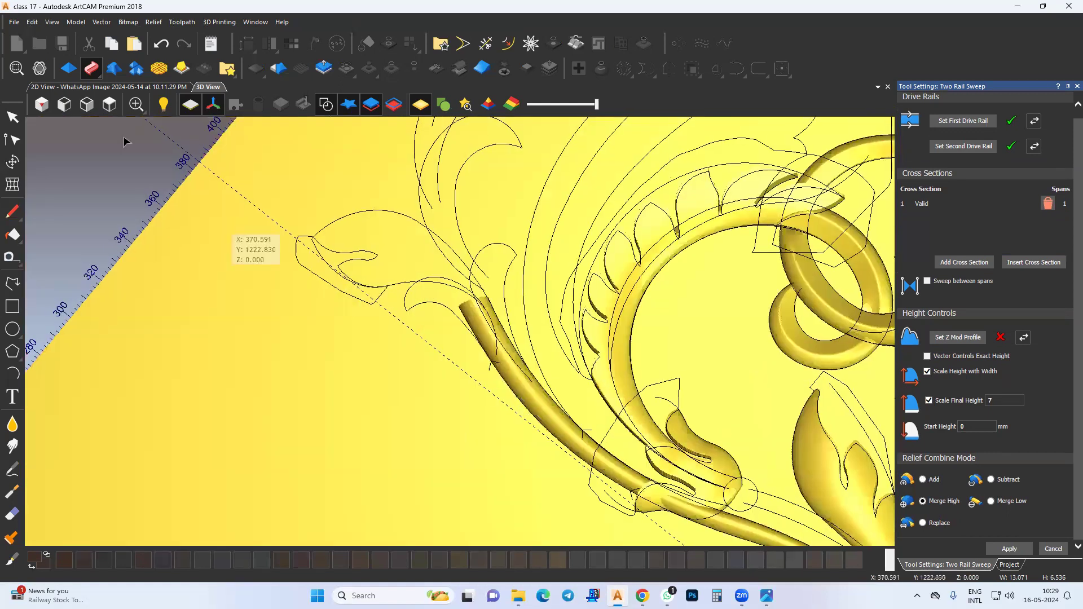
pyautogui.click(89, 86)
pyautogui.moveTo(335, 281); pyautogui.dragTo(364, 343, button='middle')
pyautogui.click(209, 87)
pyautogui.scroll(2, 425, 356)
pyautogui.click(426, 317)
pyautogui.moveTo(471, 358); pyautogui.dragTo(413, 348, button='middle')
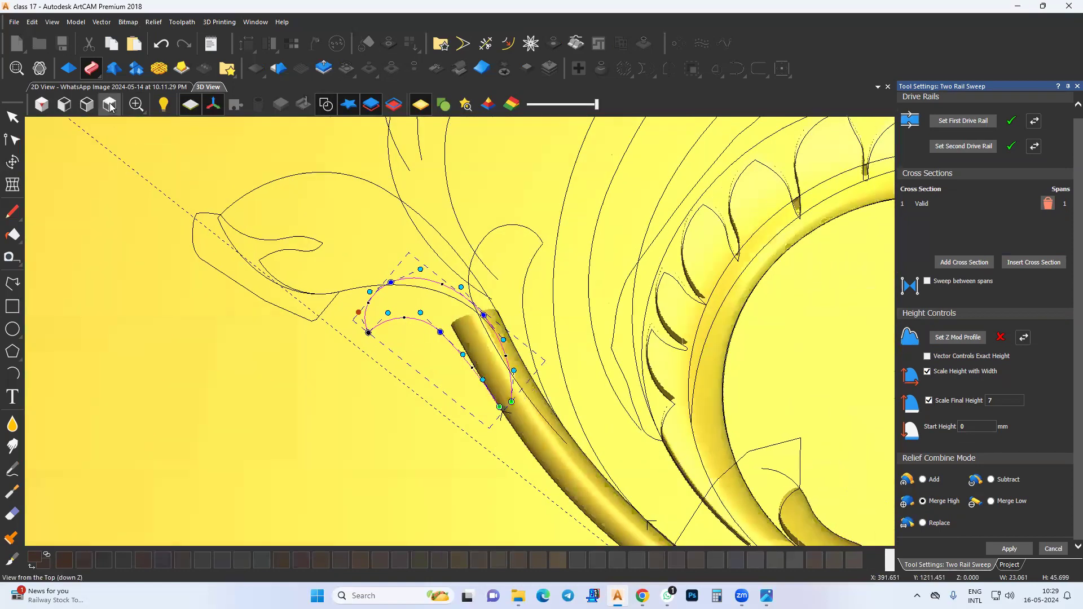
pyautogui.click(110, 105)
pyautogui.scroll(5, 480, 231)
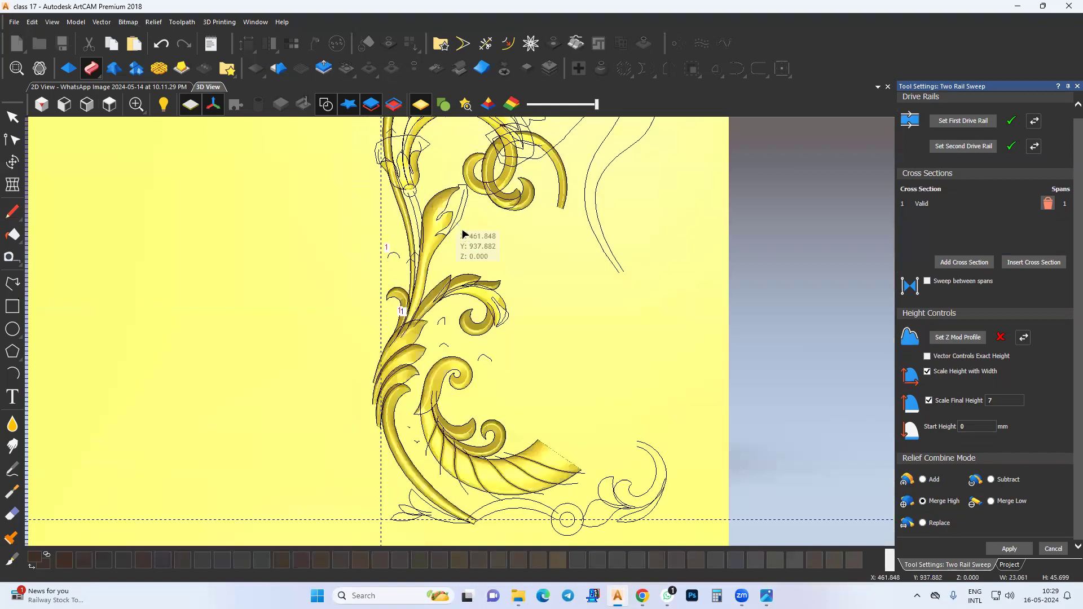
pyautogui.moveTo(424, 200); pyautogui.dragTo(439, 263, button='middle')
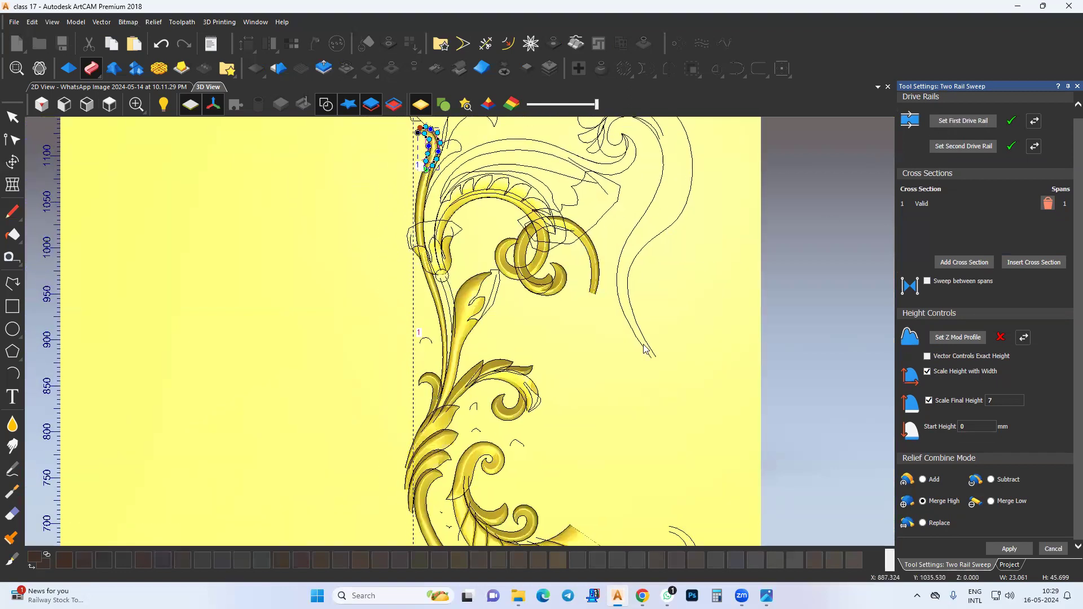
pyautogui.scroll(3, 426, 141)
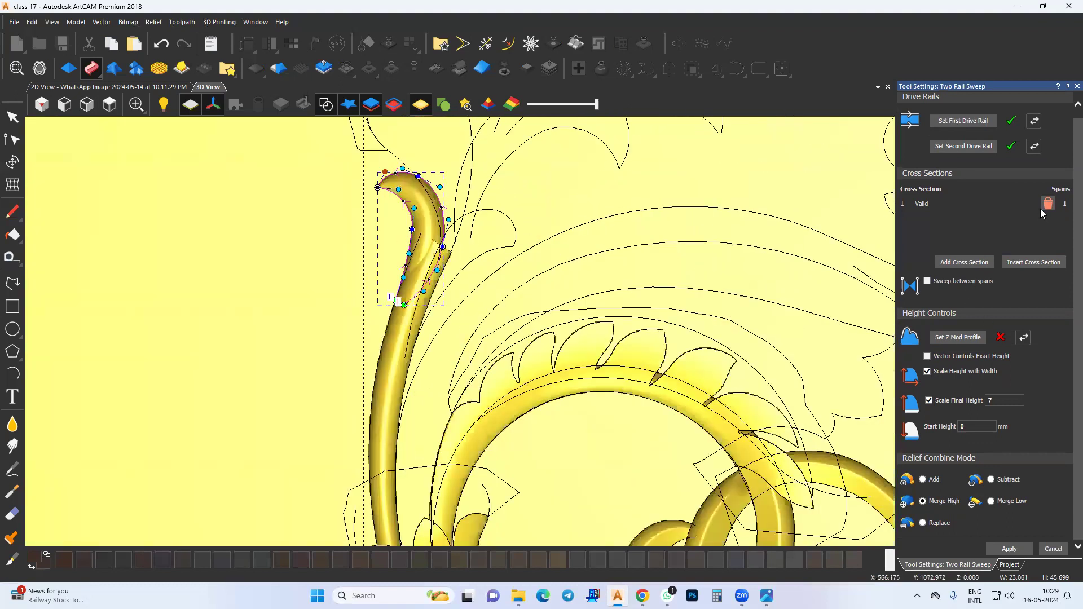
# Replace the sweep's arc cross section with the small profile vector beside the lower leaf scroll.
pyautogui.click(1048, 204)
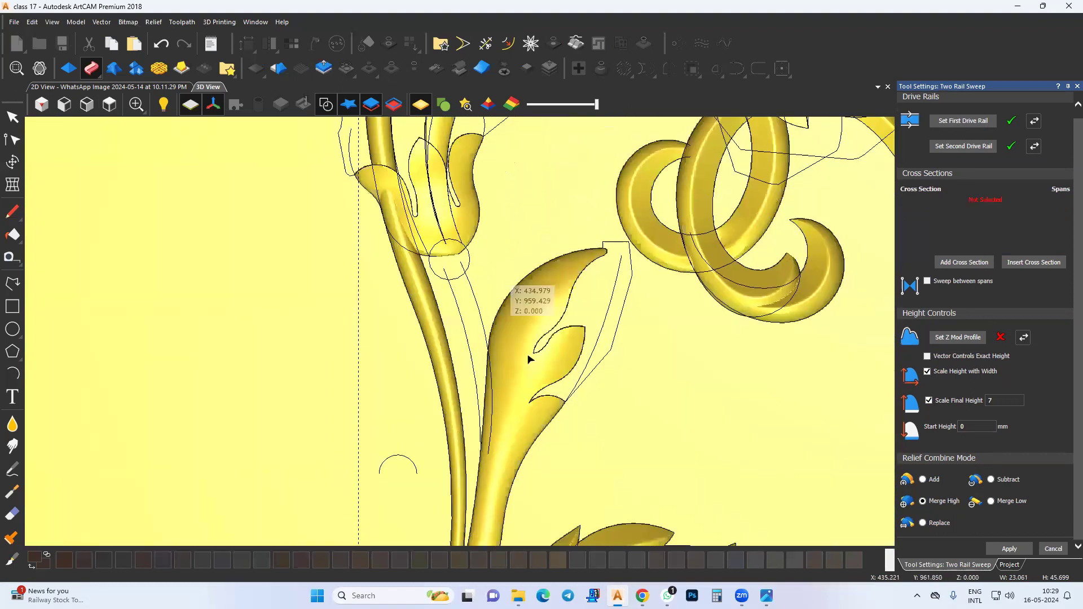
pyautogui.scroll(-4, 515, 457)
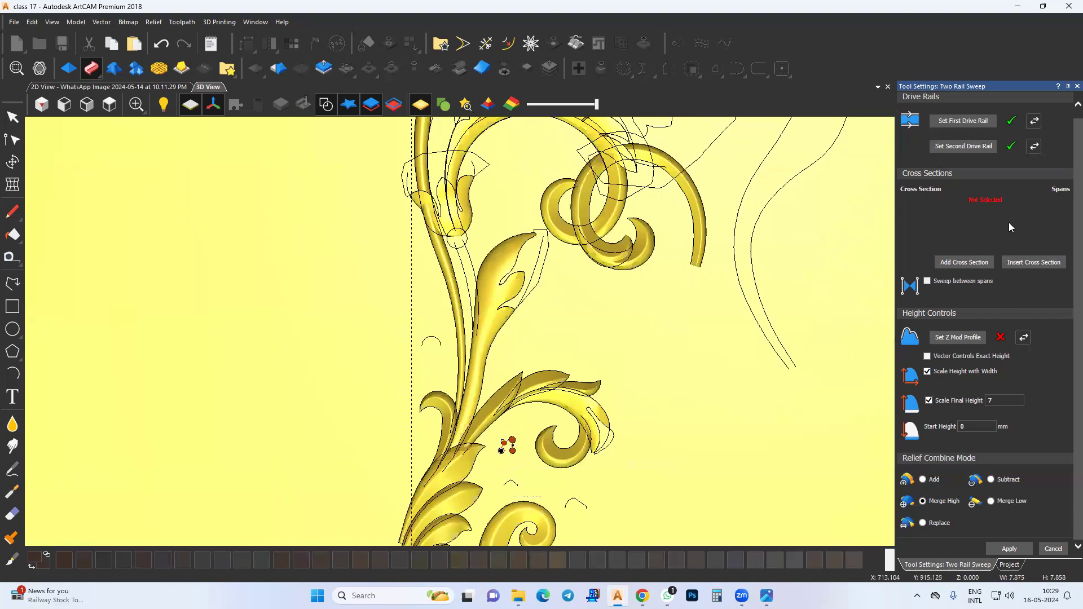
pyautogui.scroll(5, 440, 284)
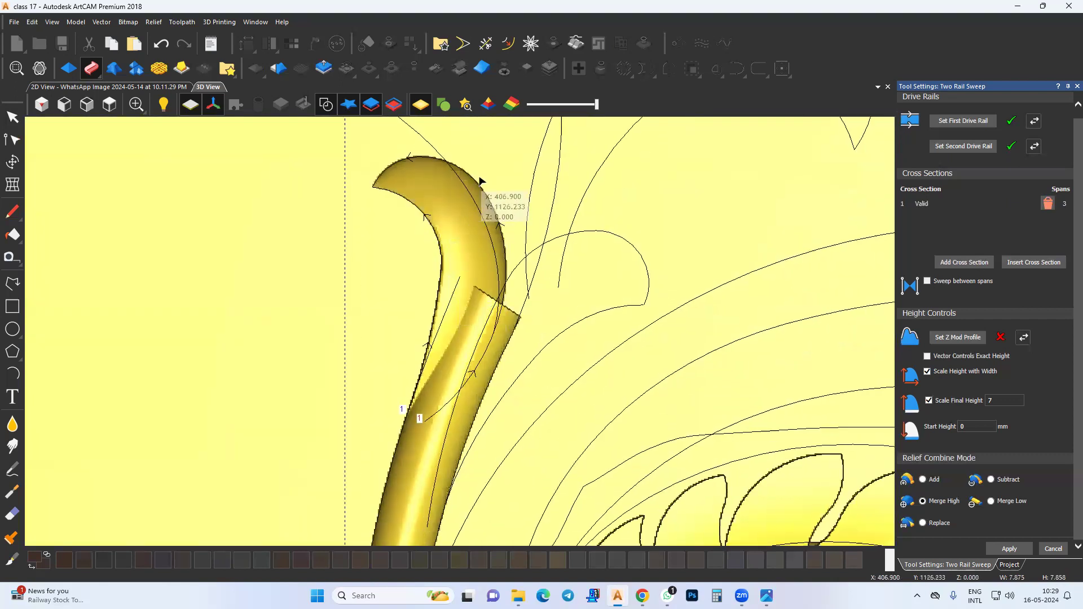
# Set the curled leaf outline as the first drive rail, scale its final height to 10 and apply the sweep.
pyautogui.click(427, 217)
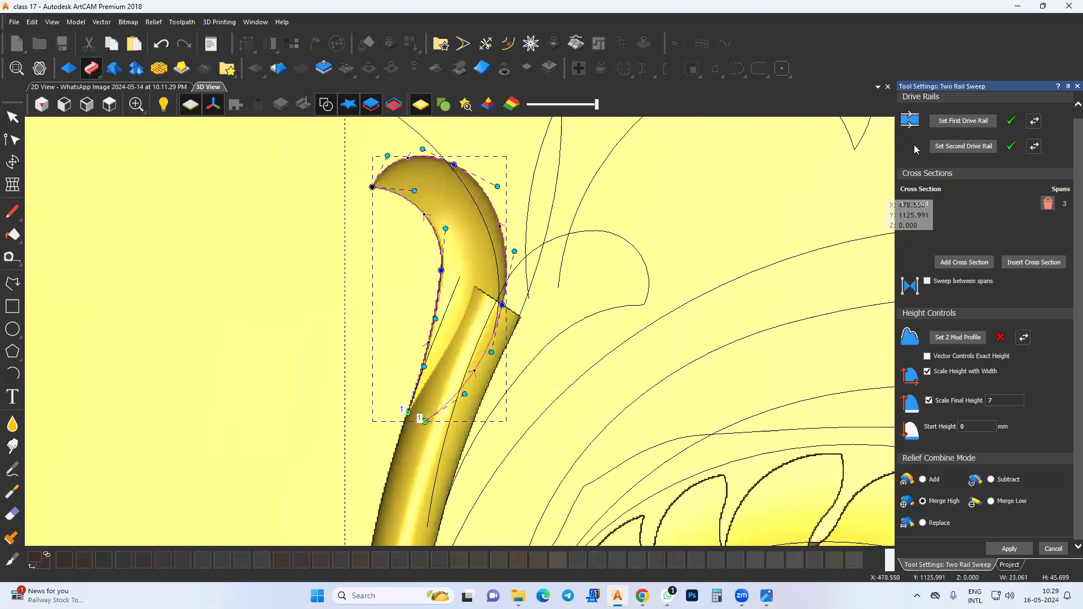
pyautogui.click(961, 122)
pyautogui.moveTo(470, 363); pyautogui.dragTo(463, 329, button='middle')
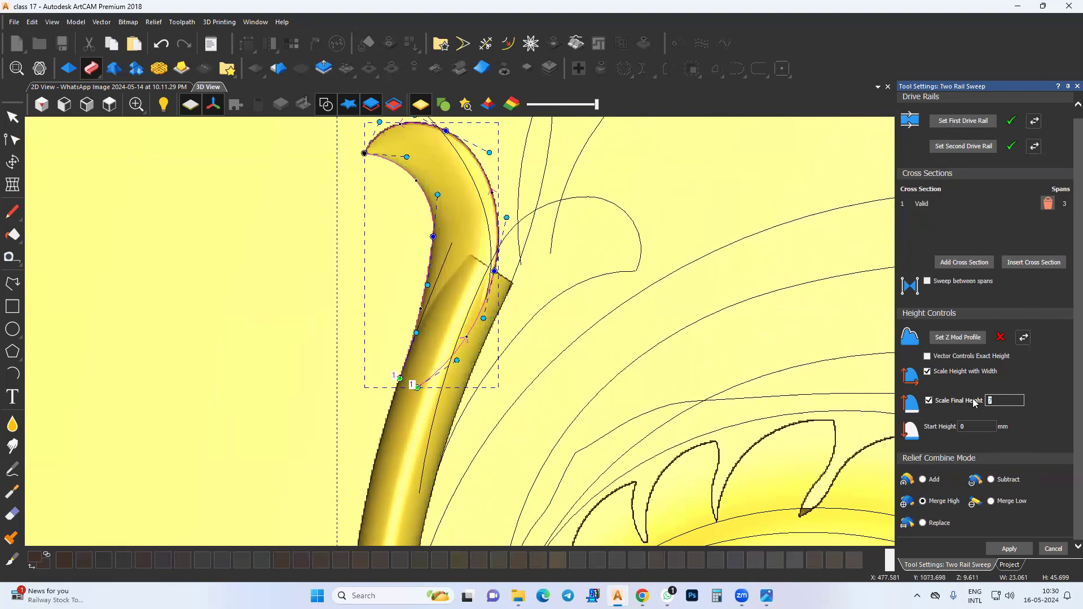
pyautogui.write('1')
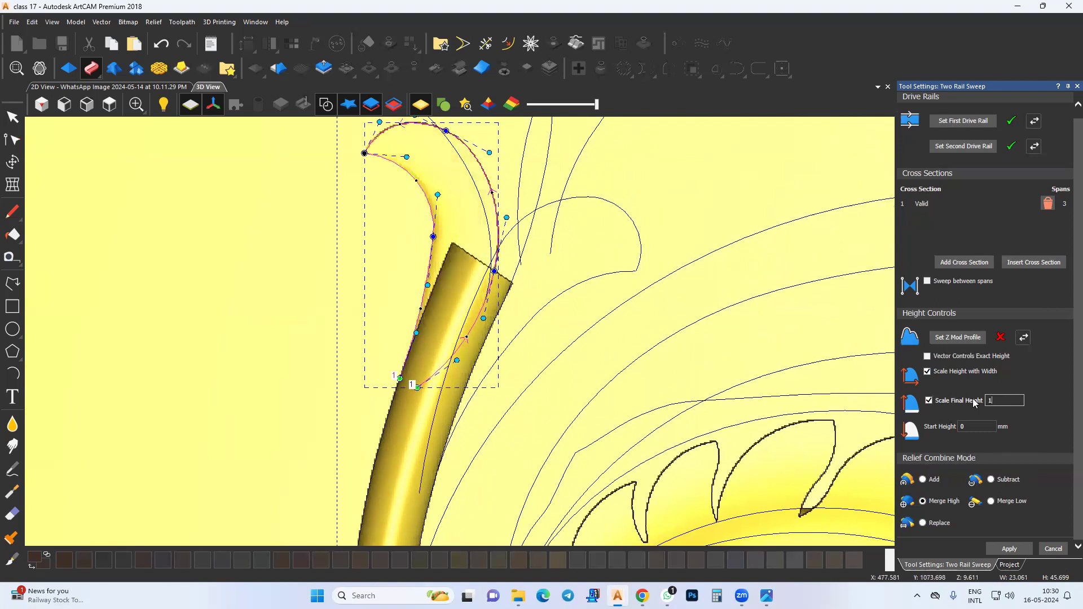
pyautogui.write('0')
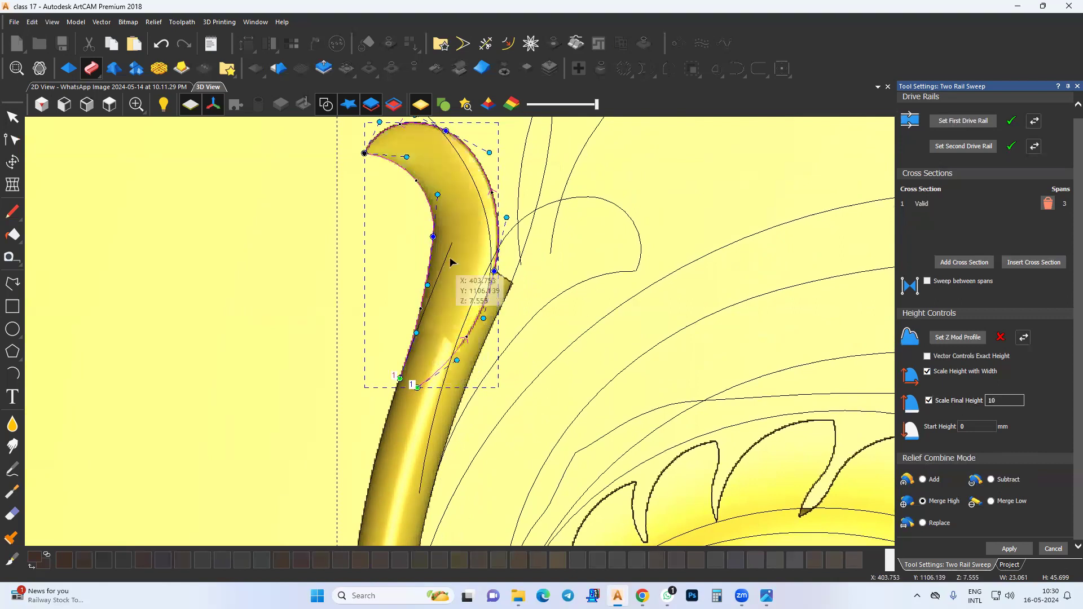
pyautogui.moveTo(444, 361); pyautogui.dragTo(423, 365, button='middle')
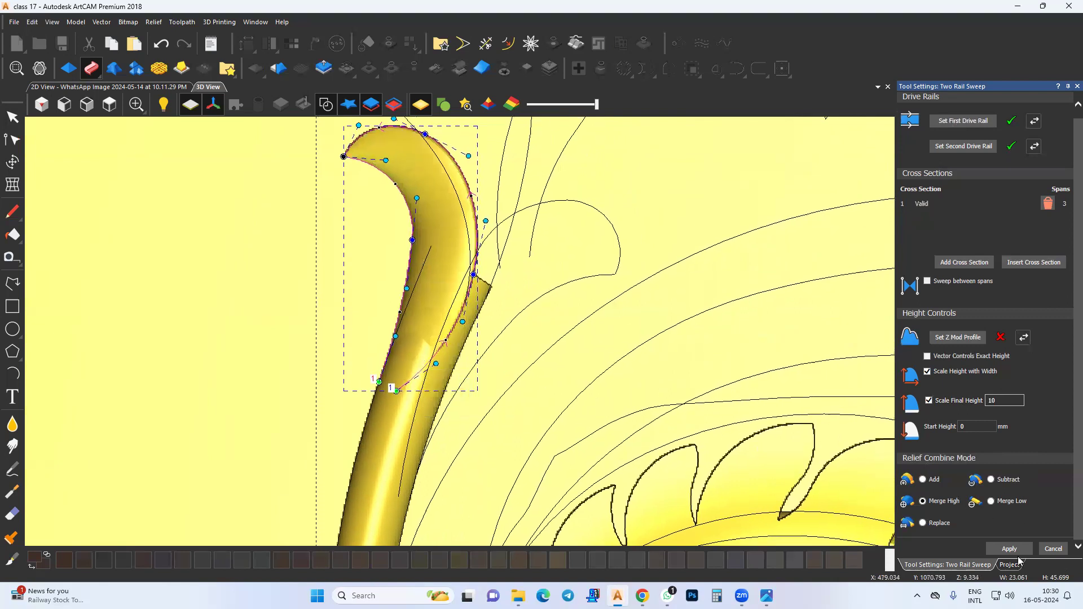
# Set the second curled leaf outline, opening to the right of the stem top, as the first drive rail.
pyautogui.moveTo(631, 309); pyautogui.dragTo(599, 341, button='middle')
pyautogui.click(554, 309)
pyautogui.click(955, 117)
pyautogui.moveTo(591, 316); pyautogui.dragTo(634, 297, button='middle')
pyautogui.moveTo(468, 397); pyautogui.dragTo(440, 374)
pyautogui.moveTo(442, 375); pyautogui.dragTo(446, 380, button='middle')
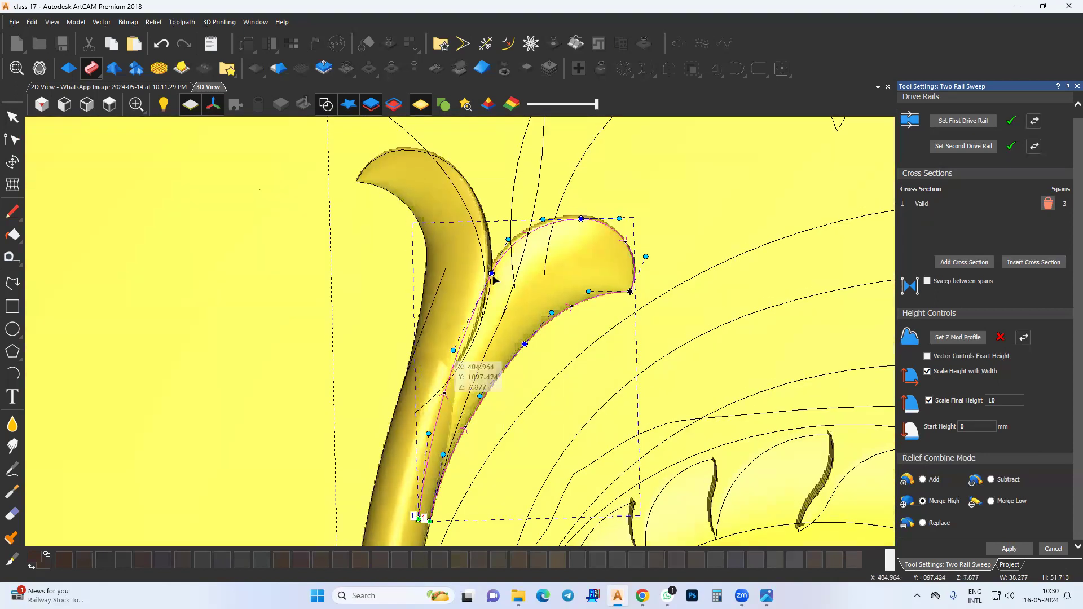
# Reshape the right curled leaf's inner drive rail so its base runs further into the stem, and apply the Merge High sweep.
pyautogui.moveTo(491, 274); pyautogui.dragTo(481, 273)
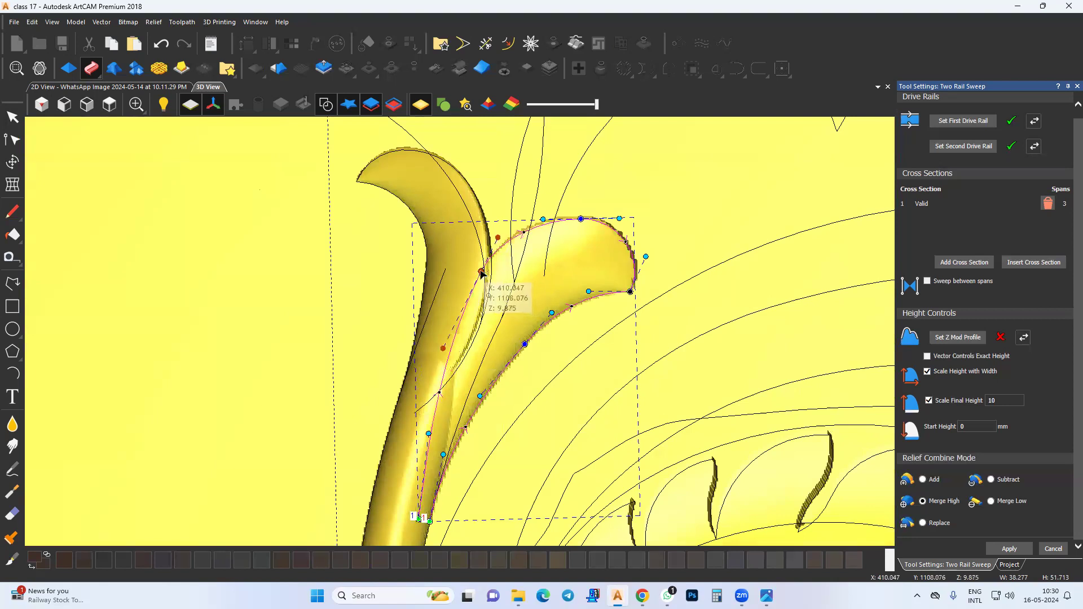
pyautogui.moveTo(418, 518); pyautogui.dragTo(406, 514)
pyautogui.moveTo(442, 348); pyautogui.dragTo(435, 336)
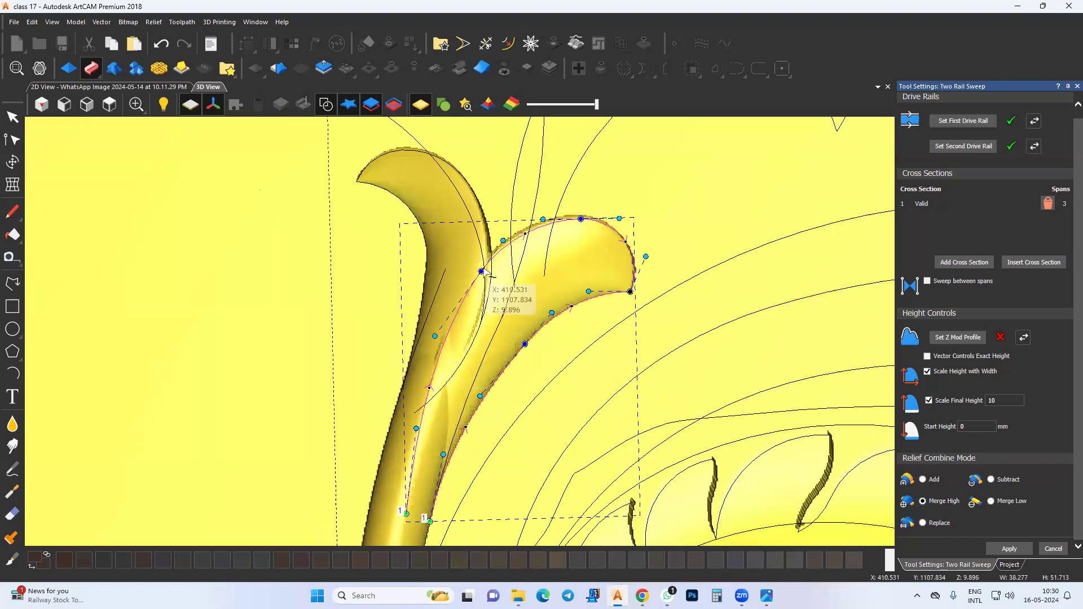
pyautogui.moveTo(481, 271); pyautogui.dragTo(486, 271)
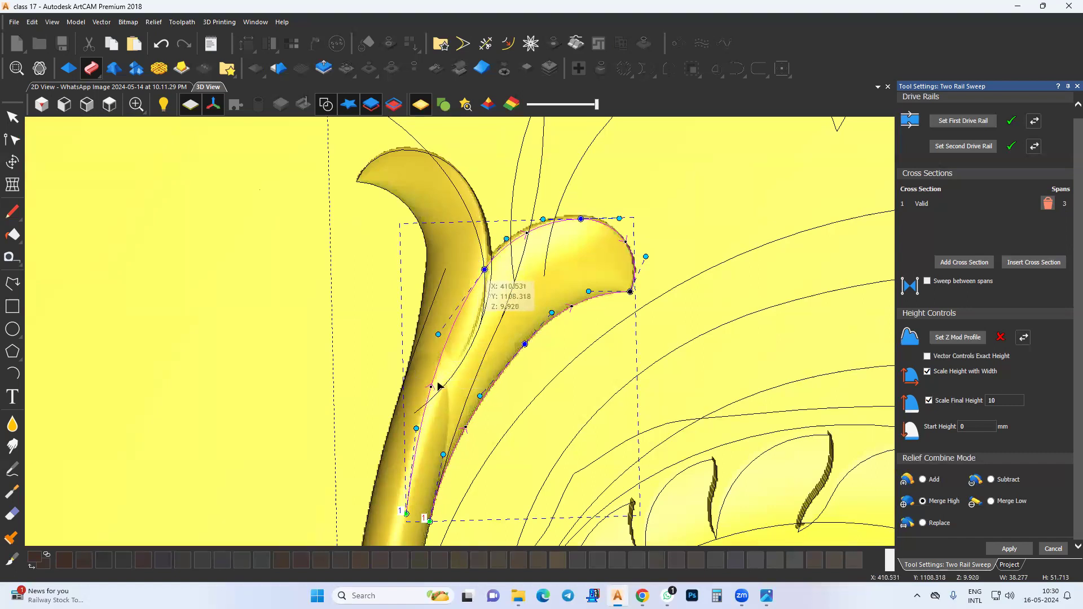
pyautogui.moveTo(417, 427); pyautogui.dragTo(421, 427)
pyautogui.moveTo(490, 389); pyautogui.dragTo(431, 395, button='middle')
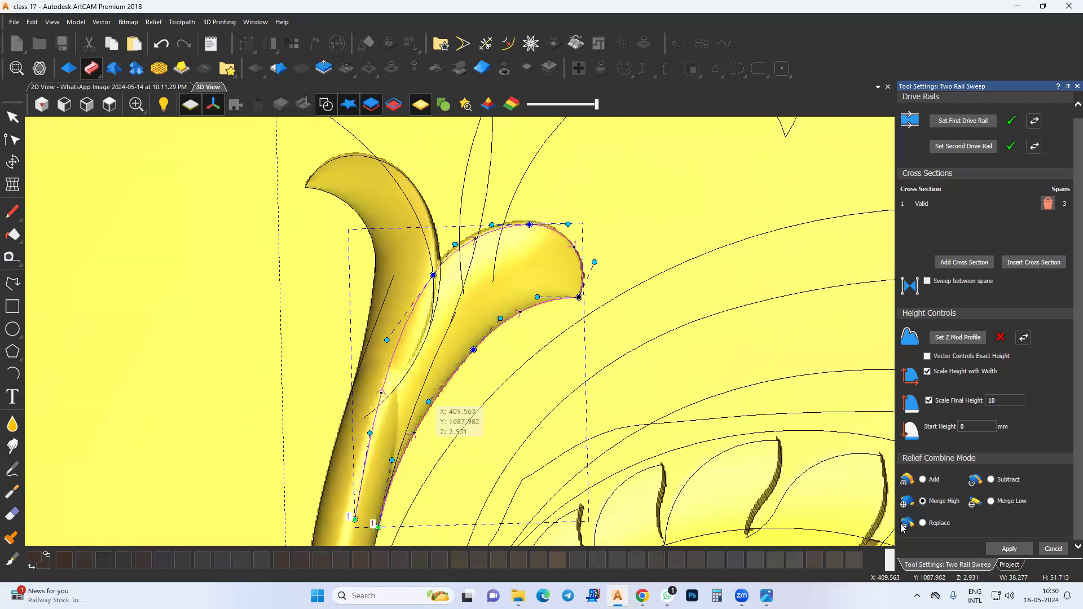
pyautogui.press('Escape')
# Hide the vectors in the 3D view and set the Smoothing tool's strength to 9%.
pyautogui.moveTo(243, 294); pyautogui.dragTo(283, 285, button='middle')
pyautogui.moveTo(283, 284); pyautogui.dragTo(287, 273)
pyautogui.click(326, 105)
pyautogui.moveTo(411, 430); pyautogui.dragTo(421, 391, button='middle')
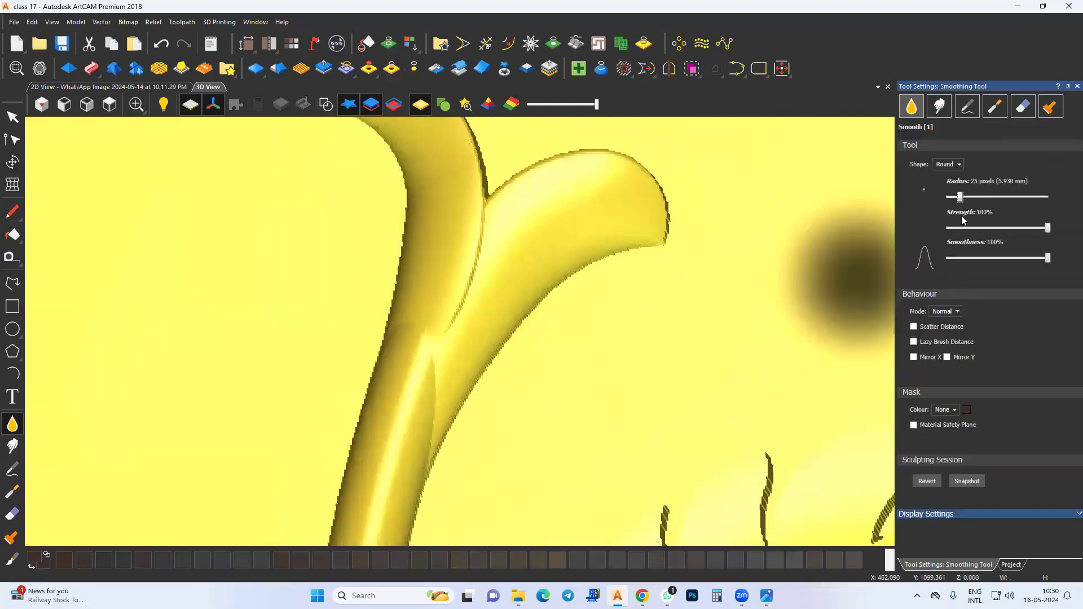
pyautogui.moveTo(961, 226); pyautogui.dragTo(955, 228)
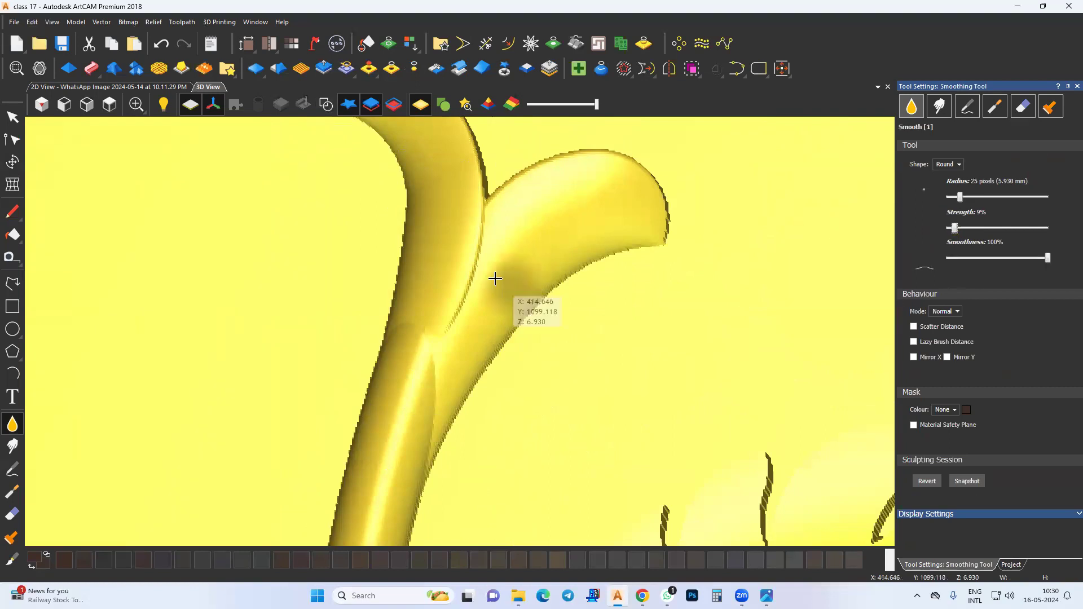
# Smooth the crease between the two curled leaves and the seam down into the stem, using an 18-pixel brush radius.
pyautogui.scroll(3, 497, 277)
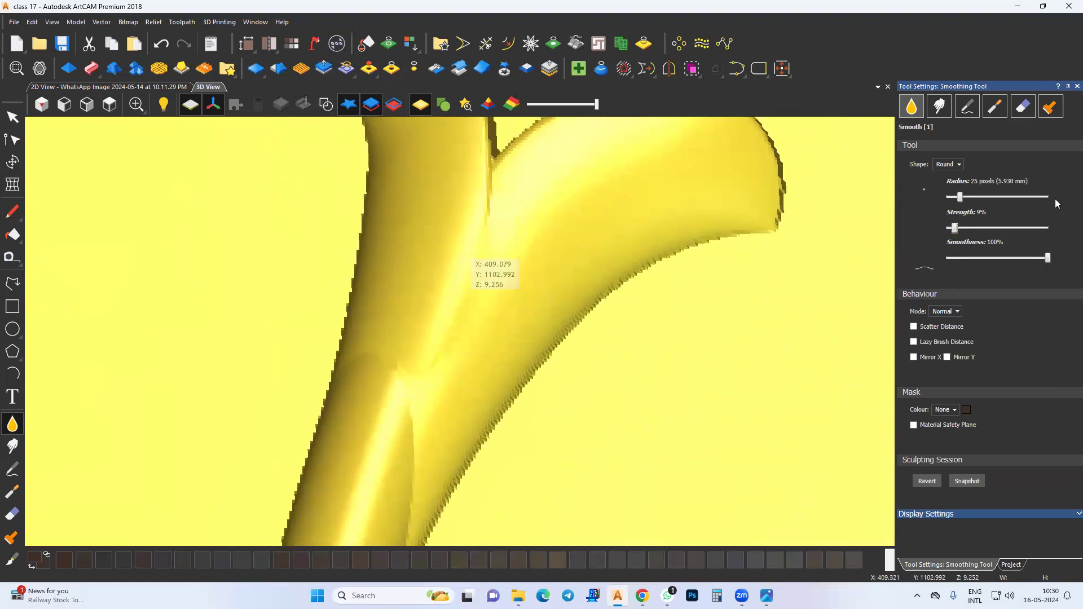
pyautogui.moveTo(478, 203); pyautogui.dragTo(474, 206)
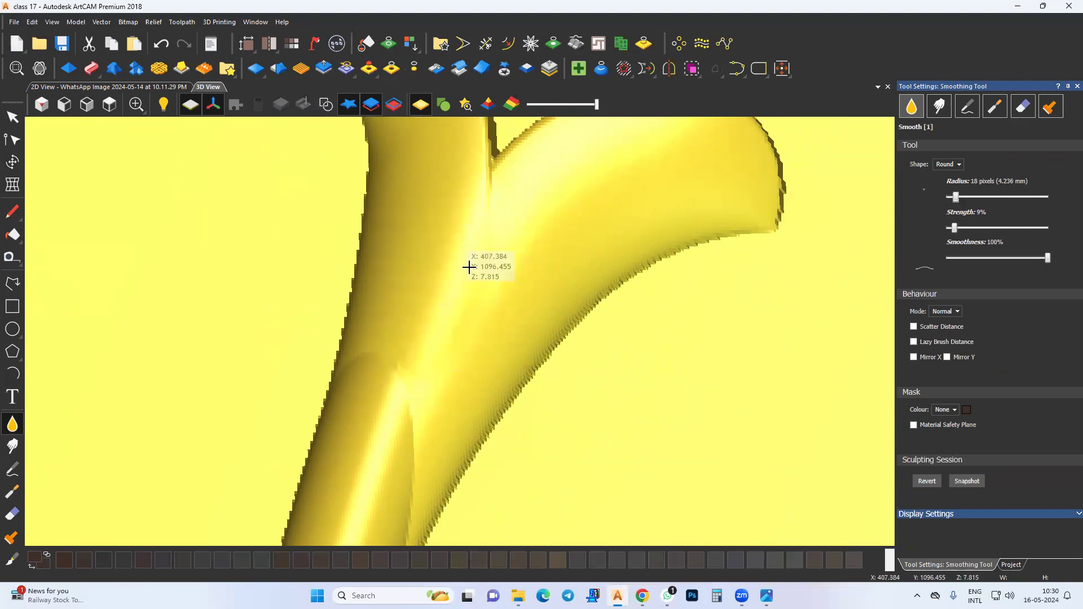
pyautogui.moveTo(463, 287); pyautogui.dragTo(503, 240, button='middle')
pyautogui.moveTo(452, 319); pyautogui.dragTo(427, 364)
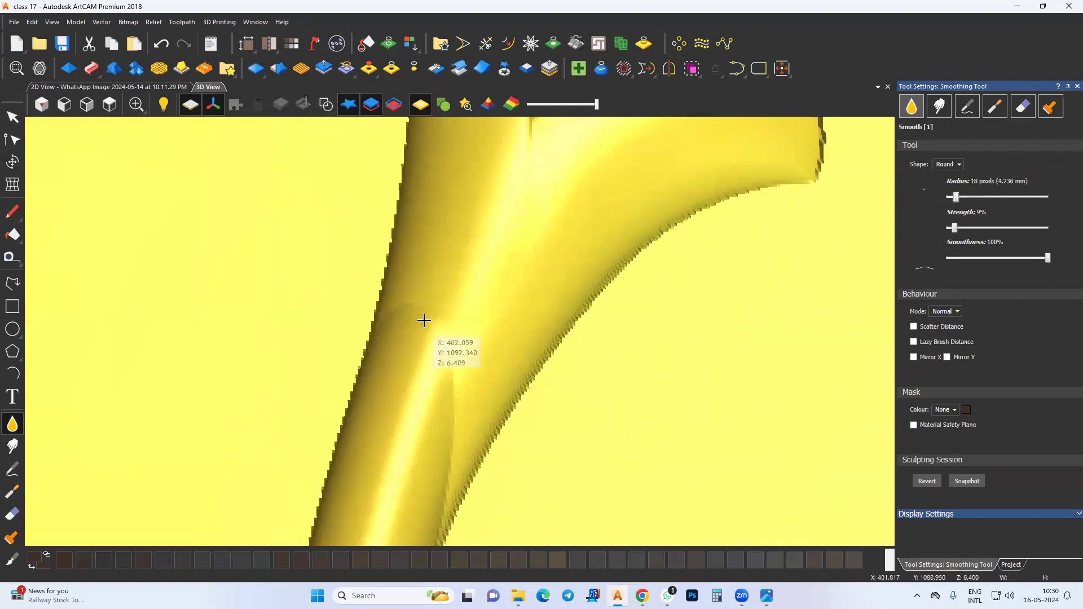
pyautogui.moveTo(413, 399); pyautogui.dragTo(484, 232, button='middle')
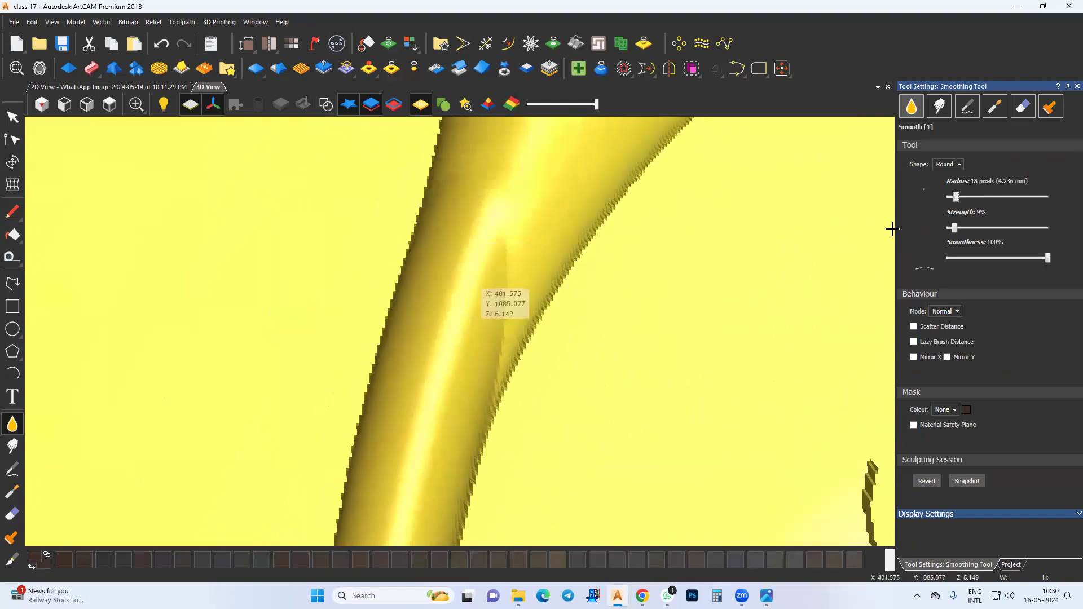
pyautogui.moveTo(513, 273); pyautogui.dragTo(464, 396, button='middle')
pyautogui.moveTo(459, 336)
pyautogui.mouseDown()
pyautogui.moveTo(520, 213)
pyautogui.moveTo(437, 400)
pyautogui.mouseUp()
pyautogui.moveTo(426, 475)
pyautogui.mouseDown()
pyautogui.moveTo(446, 302)
pyautogui.moveTo(434, 320)
pyautogui.mouseUp()
pyautogui.moveTo(425, 399)
pyautogui.mouseDown(button='middle')
pyautogui.moveTo(438, 305)
pyautogui.moveTo(363, 434)
pyautogui.mouseUp(button='middle')
pyautogui.moveTo(363, 430)
pyautogui.mouseDown()
pyautogui.moveTo(438, 293)
pyautogui.moveTo(428, 316)
pyautogui.mouseUp()
pyautogui.scroll(-3, 437, 294)
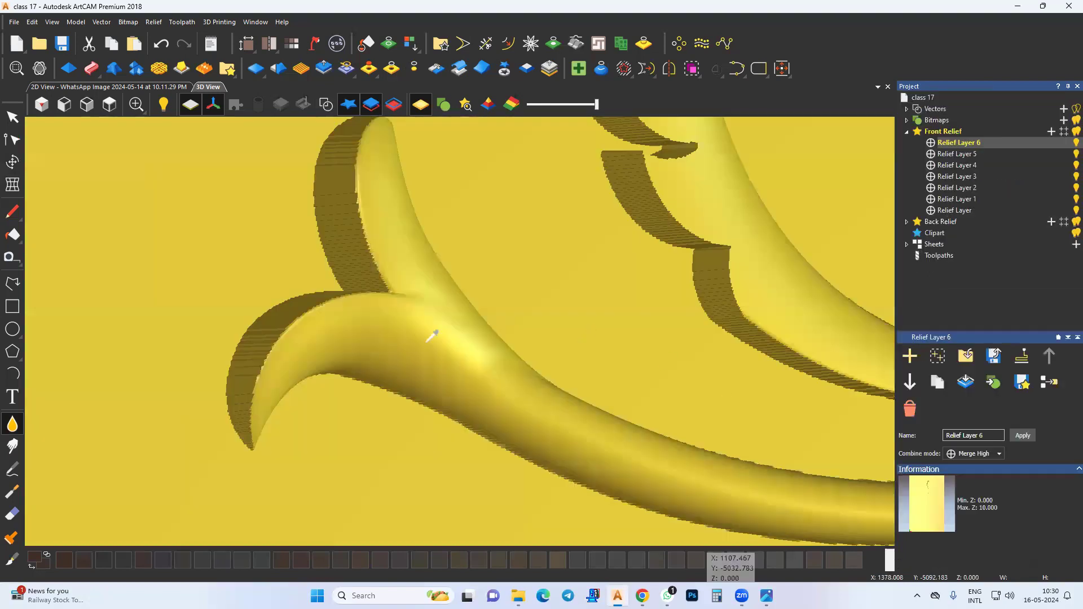
# Set the smoothing strength to 32% and blend the junction where the two curled leaves meet the stem.
pyautogui.moveTo(427, 342); pyautogui.dragTo(401, 362, button='middle')
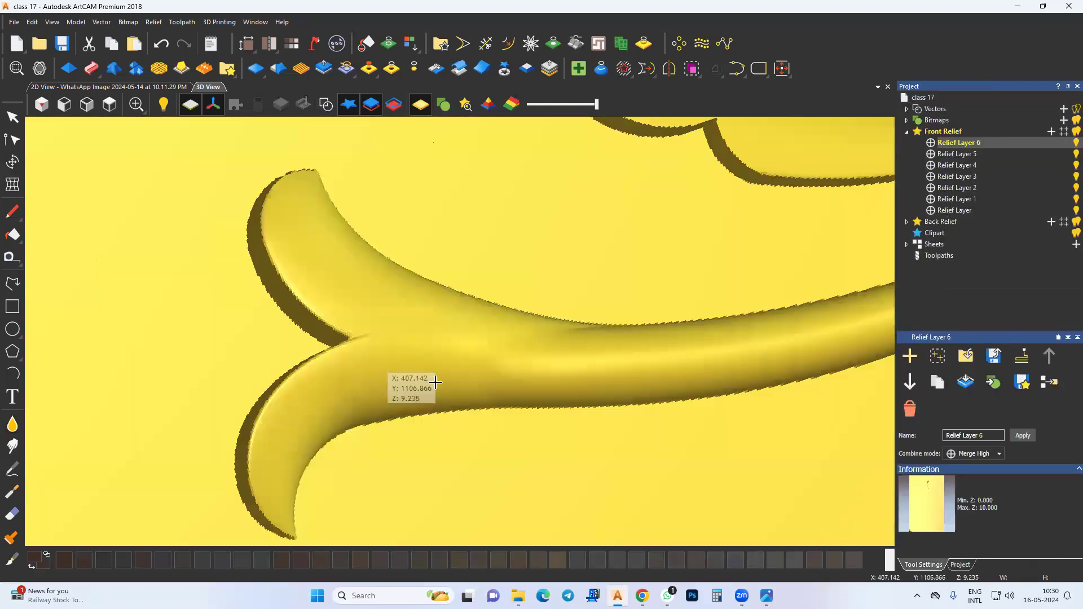
pyautogui.scroll(3, 387, 363)
pyautogui.moveTo(406, 327); pyautogui.dragTo(384, 322)
pyautogui.moveTo(659, 366); pyautogui.dragTo(494, 366, button='middle')
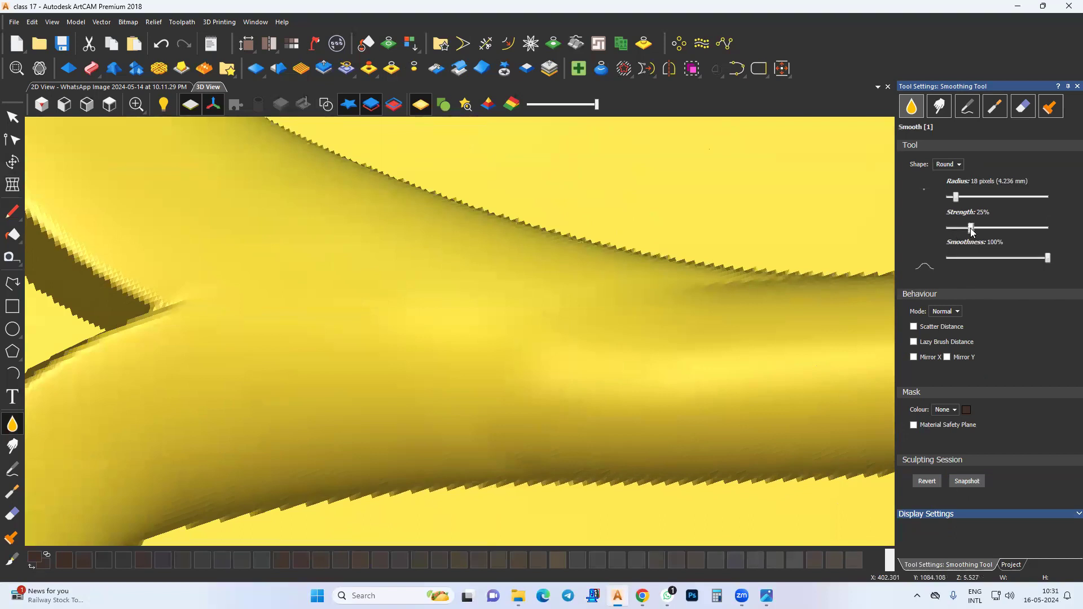
pyautogui.moveTo(566, 298); pyautogui.dragTo(519, 299, button='middle')
pyautogui.moveTo(456, 320); pyautogui.dragTo(535, 317)
pyautogui.moveTo(611, 314)
pyautogui.mouseDown()
pyautogui.moveTo(677, 328)
pyautogui.moveTo(447, 351)
pyautogui.moveTo(479, 351)
pyautogui.mouseUp()
pyautogui.moveTo(504, 346); pyautogui.dragTo(655, 296, button='middle')
pyautogui.moveTo(655, 296)
pyautogui.mouseDown()
pyautogui.moveTo(566, 316)
pyautogui.moveTo(583, 317)
pyautogui.moveTo(516, 294)
pyautogui.mouseUp()
pyautogui.moveTo(485, 275)
pyautogui.mouseDown()
pyautogui.moveTo(556, 278)
pyautogui.moveTo(594, 266)
pyautogui.moveTo(536, 302)
pyautogui.moveTo(548, 302)
pyautogui.mouseUp()
pyautogui.moveTo(551, 304)
pyautogui.mouseDown()
pyautogui.moveTo(561, 325)
pyautogui.moveTo(596, 331)
pyautogui.moveTo(549, 327)
pyautogui.mouseUp()
pyautogui.moveTo(350, 296); pyautogui.dragTo(330, 301)
# Smooth the remaining ridges around the leaf and stem junction from the opposite side, and leave the Smoothing tool.
pyautogui.press('Escape')
pyautogui.moveTo(331, 301); pyautogui.dragTo(173, 396, button='middle')
pyautogui.scroll(3, 188, 353)
pyautogui.moveTo(189, 353); pyautogui.dragTo(508, 338, button='middle')
pyautogui.press('s')
pyautogui.moveTo(550, 317); pyautogui.dragTo(633, 289)
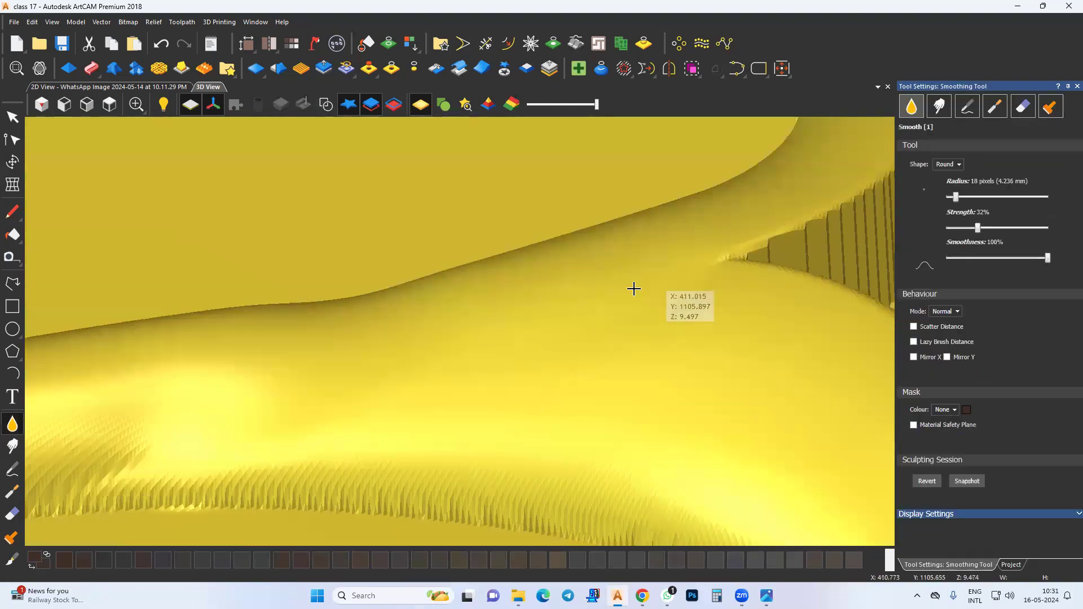
pyautogui.moveTo(368, 353); pyautogui.dragTo(533, 345, button='middle')
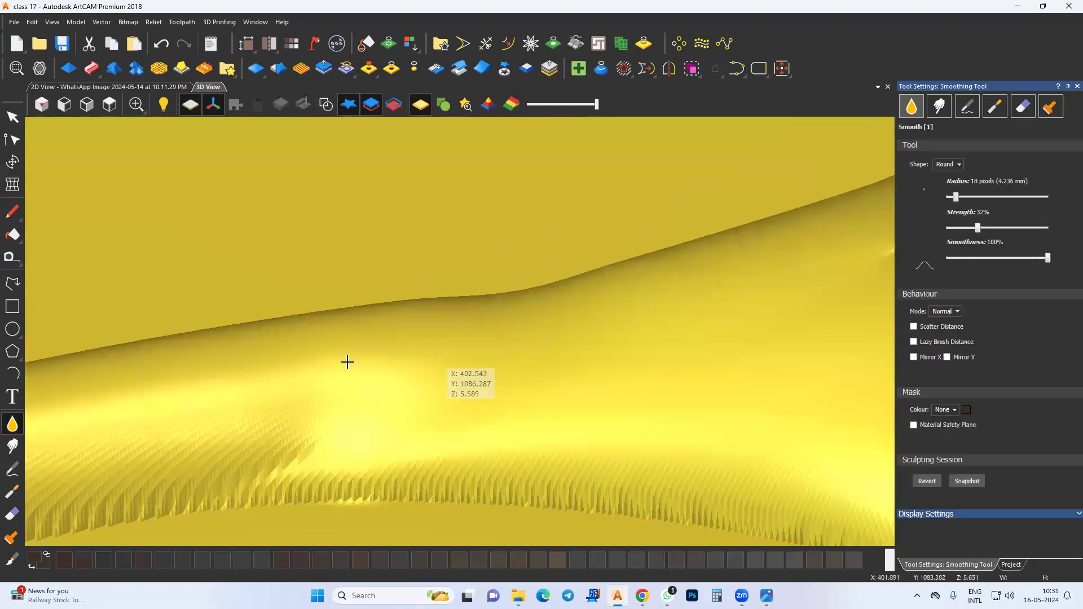
pyautogui.moveTo(563, 312); pyautogui.dragTo(435, 367, button='middle')
pyautogui.click(435, 367)
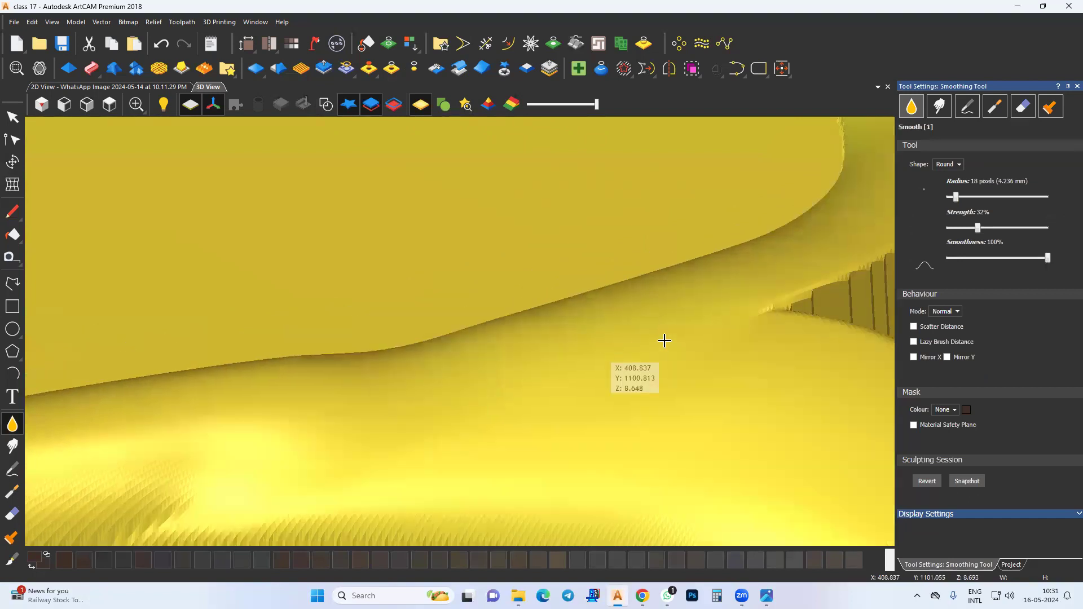
pyautogui.click(18, 117)
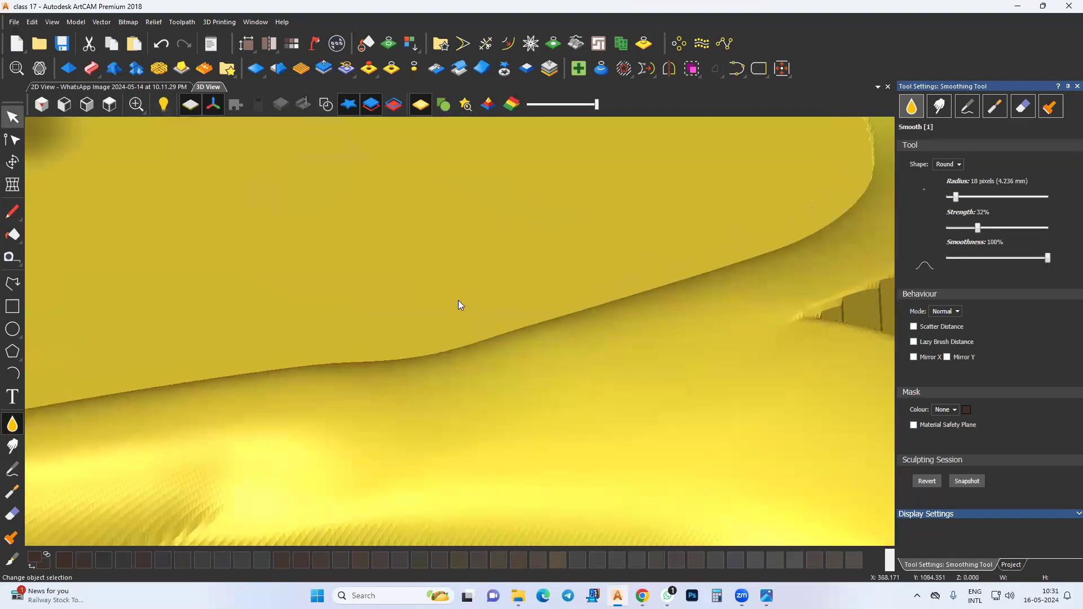
# Review the relief from above and examine the reference photo around the stem top in the 2D view.
pyautogui.click(109, 104)
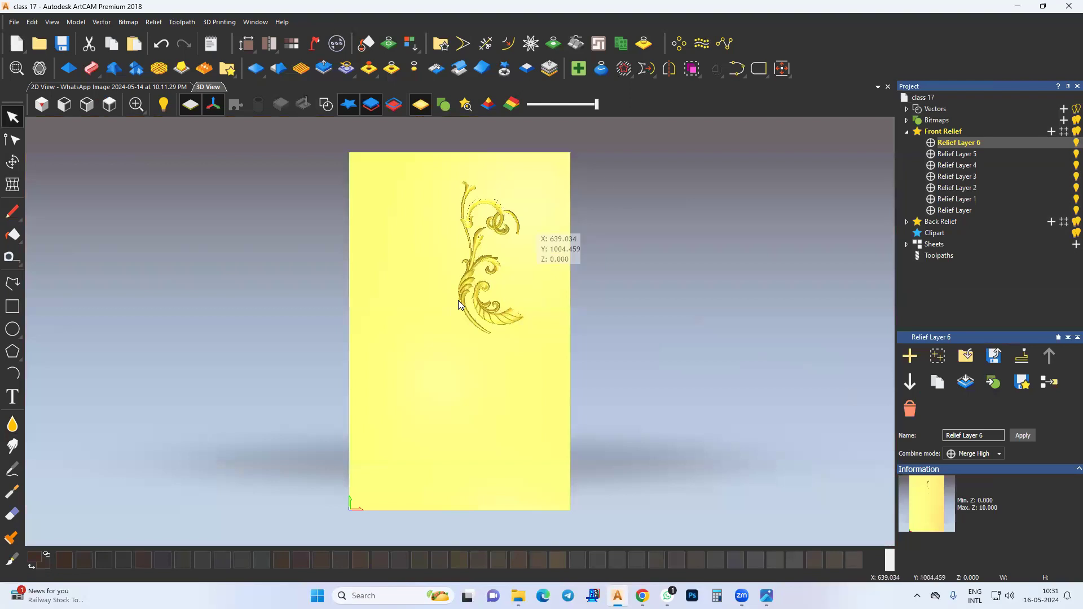
pyautogui.scroll(5, 458, 301)
pyautogui.scroll(6, 458, 300)
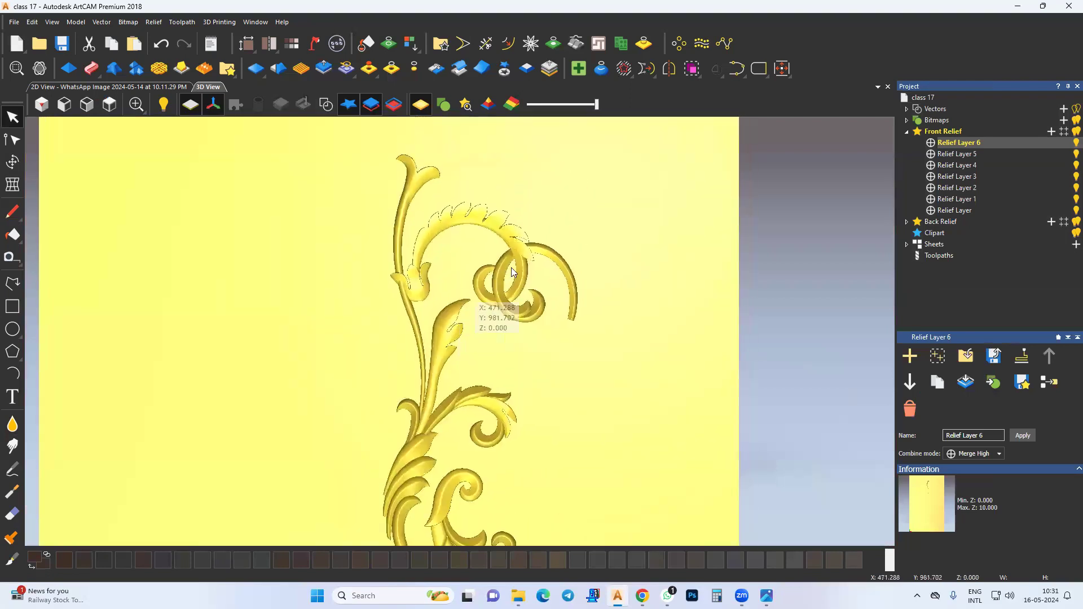
pyautogui.scroll(-5, 452, 307)
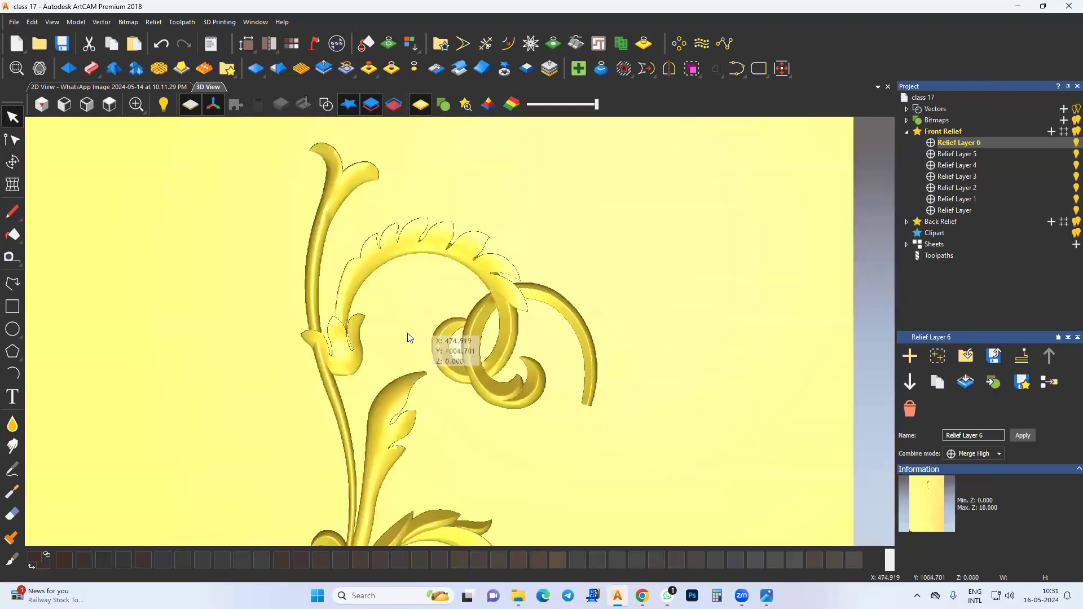
pyautogui.click(143, 87)
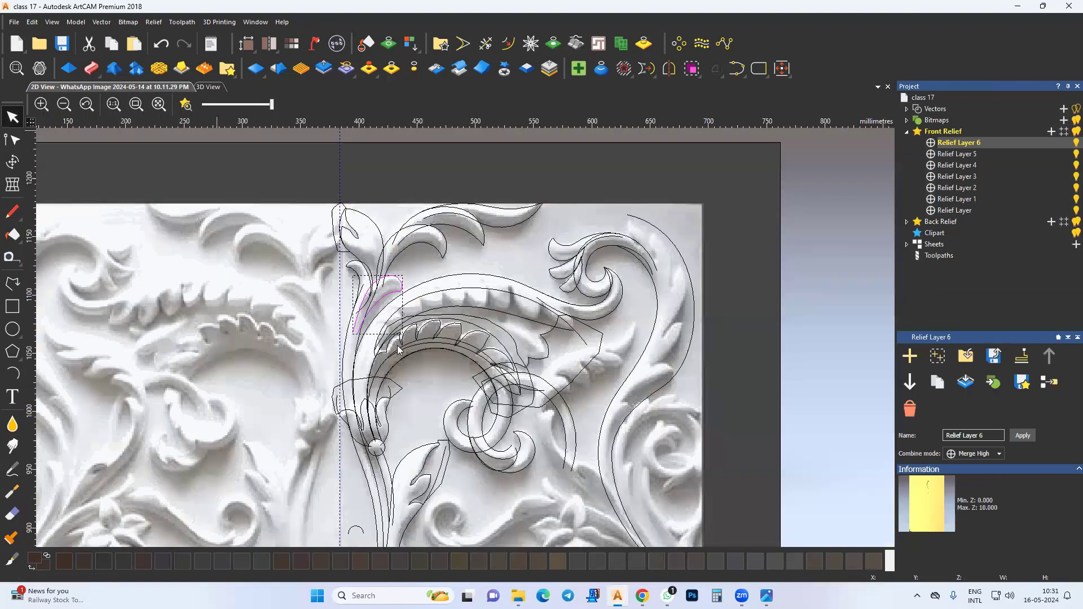
pyautogui.moveTo(386, 330); pyautogui.dragTo(438, 324, button='middle')
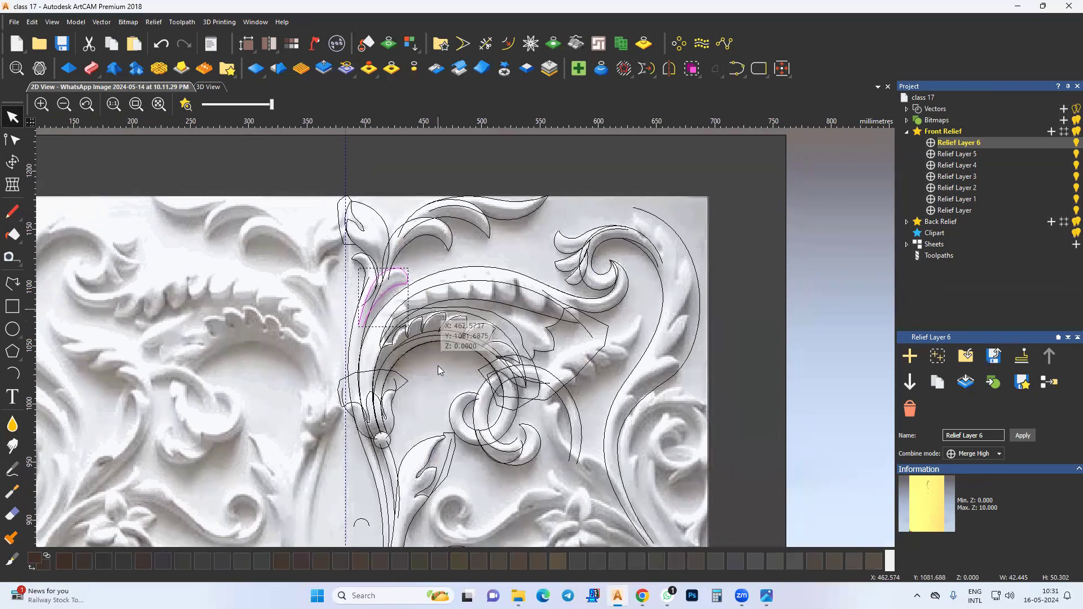
pyautogui.scroll(-2, 441, 370)
pyautogui.moveTo(432, 385); pyautogui.dragTo(439, 366, button='middle')
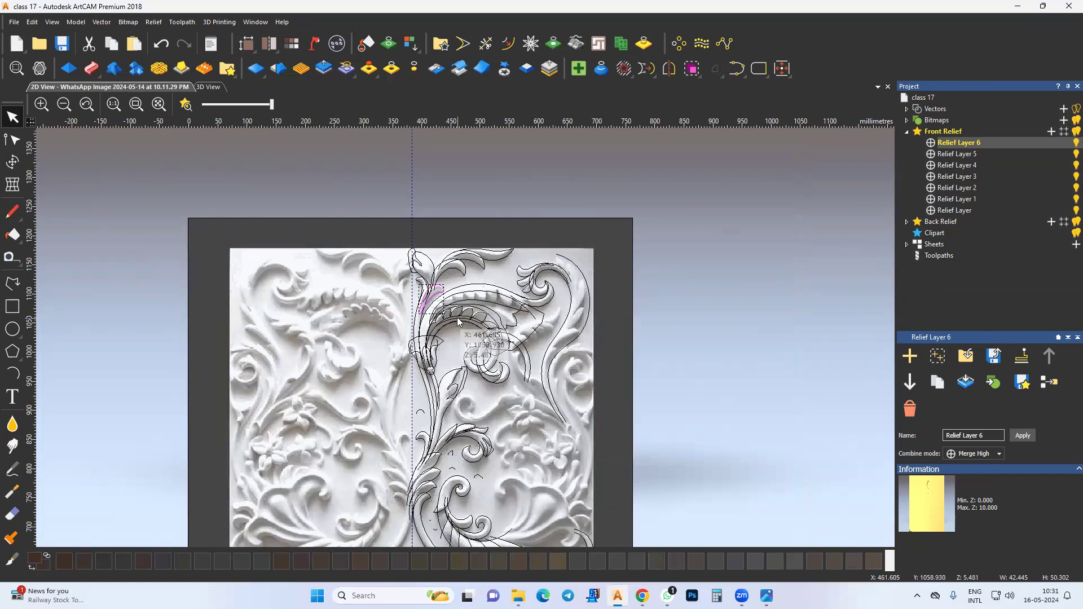
pyautogui.scroll(2, 459, 288)
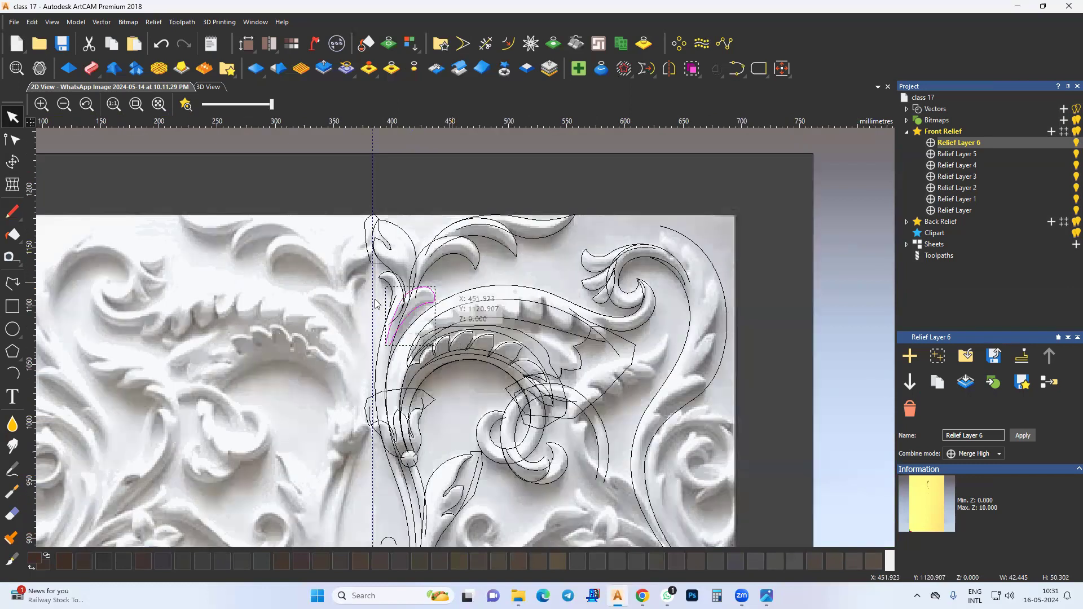
pyautogui.scroll(2, 375, 305)
# Select the two outline curves of the bud above the stem top and show the vectors over the 3D relief.
pyautogui.click(404, 350)
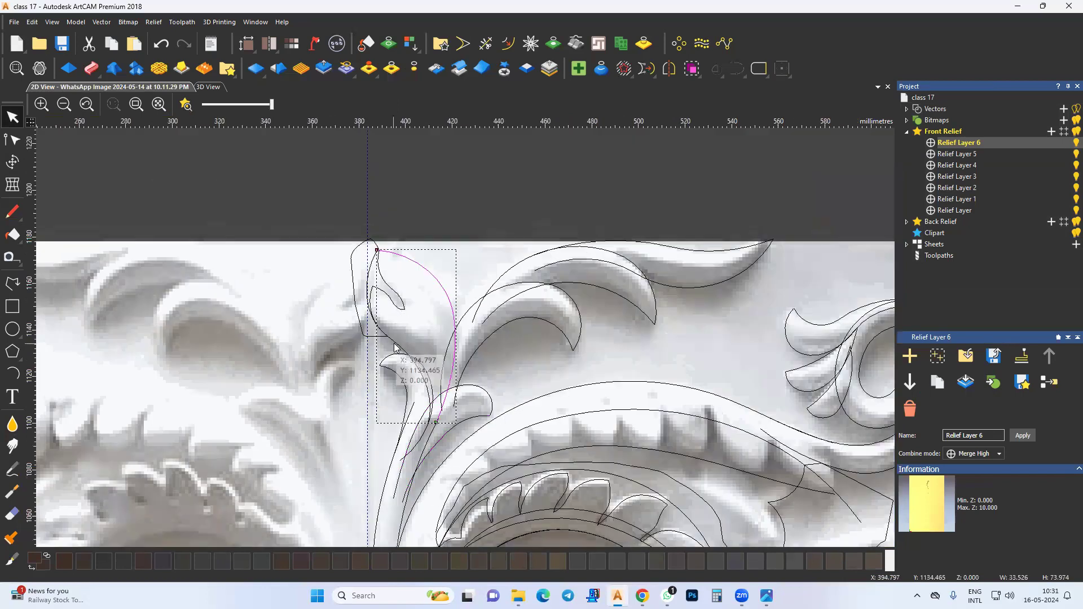
pyautogui.click(207, 88)
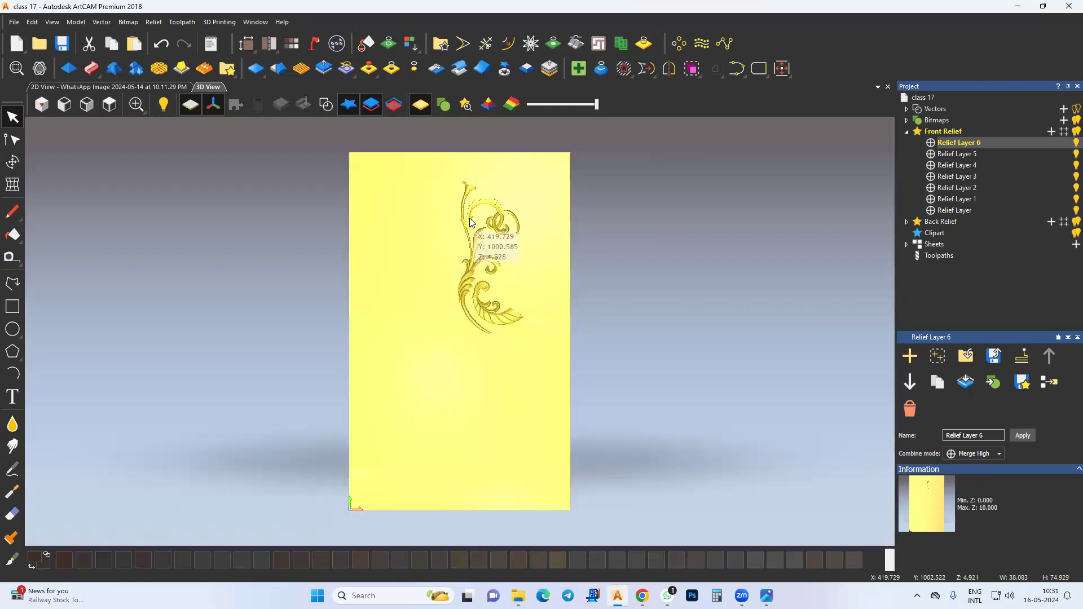
pyautogui.scroll(5, 468, 212)
pyautogui.moveTo(467, 212); pyautogui.dragTo(432, 313, button='middle')
pyautogui.click(320, 105)
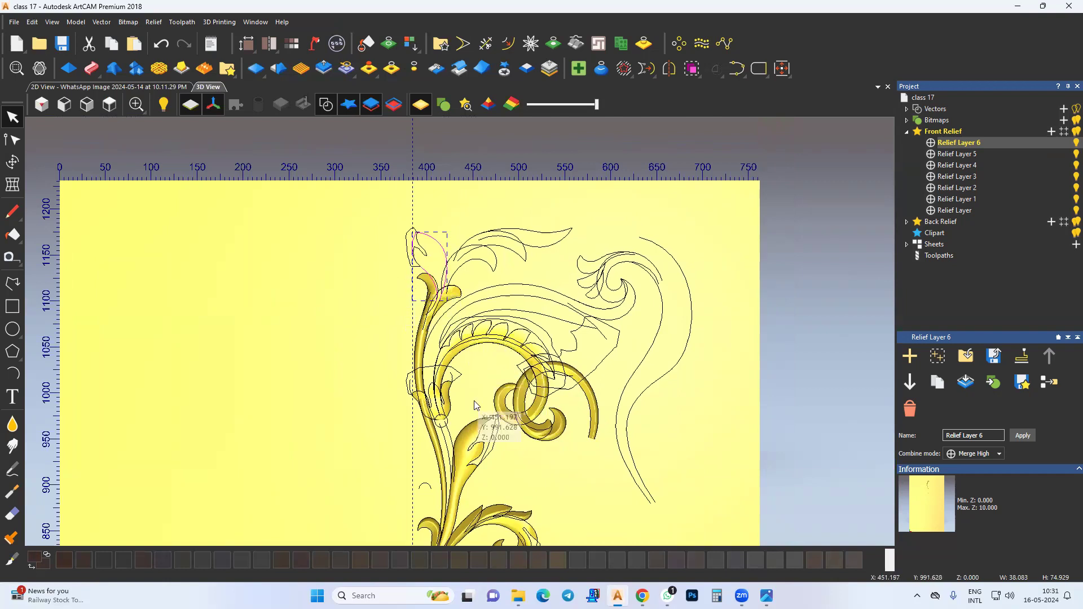
pyautogui.moveTo(494, 377); pyautogui.dragTo(487, 335, button='middle')
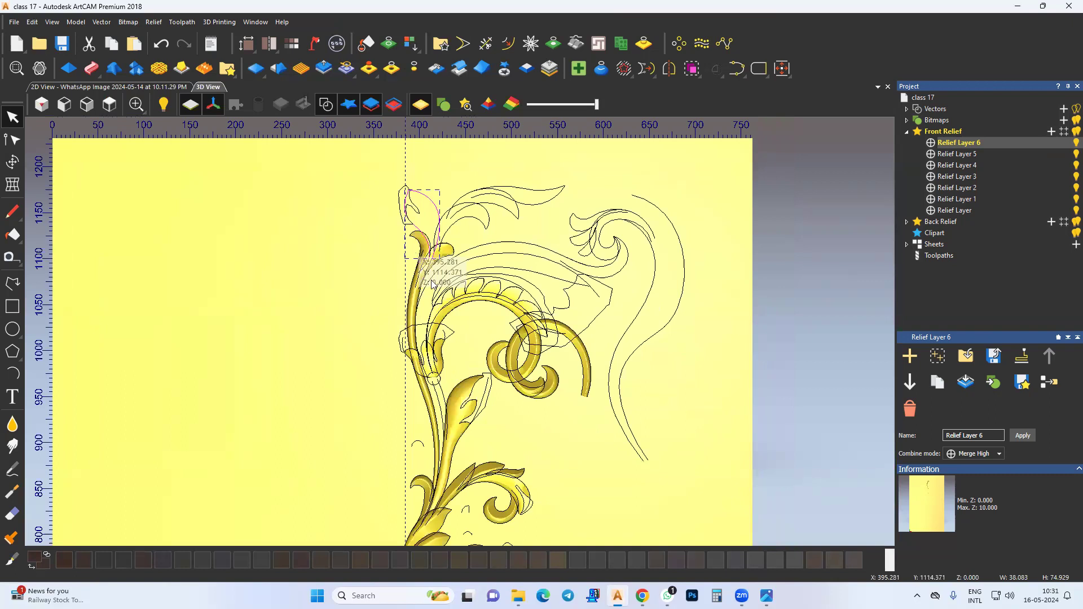
# Examine how the selected bud outline overlaps the curled leaves at the stem's upper end, obliquely and from above.
pyautogui.scroll(3, 412, 236)
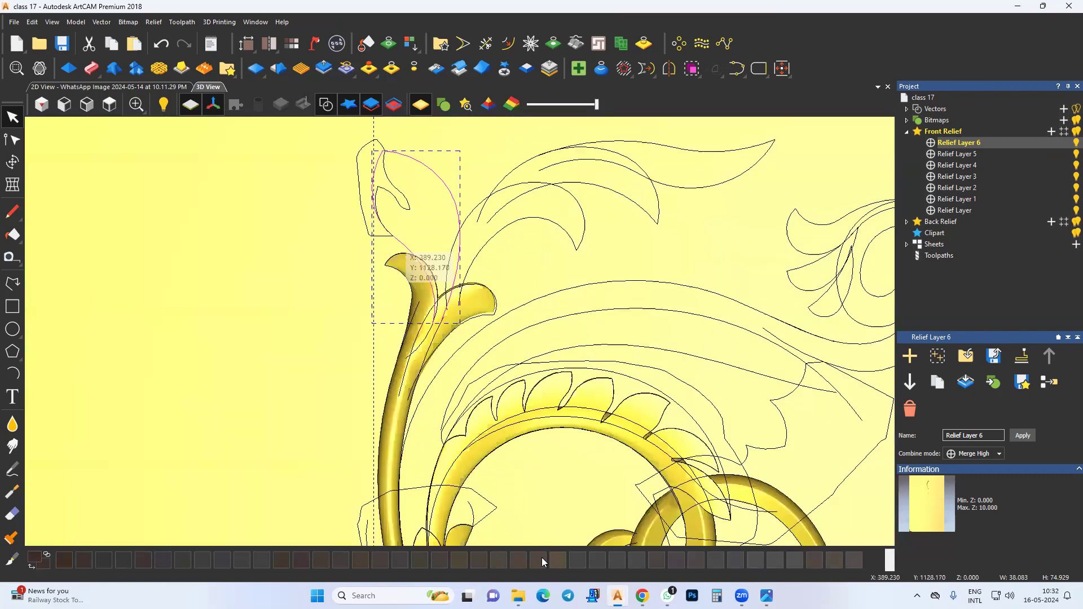
pyautogui.moveTo(794, 369); pyautogui.dragTo(645, 357)
pyautogui.moveTo(414, 434); pyautogui.dragTo(379, 408)
pyautogui.scroll(2, 379, 405)
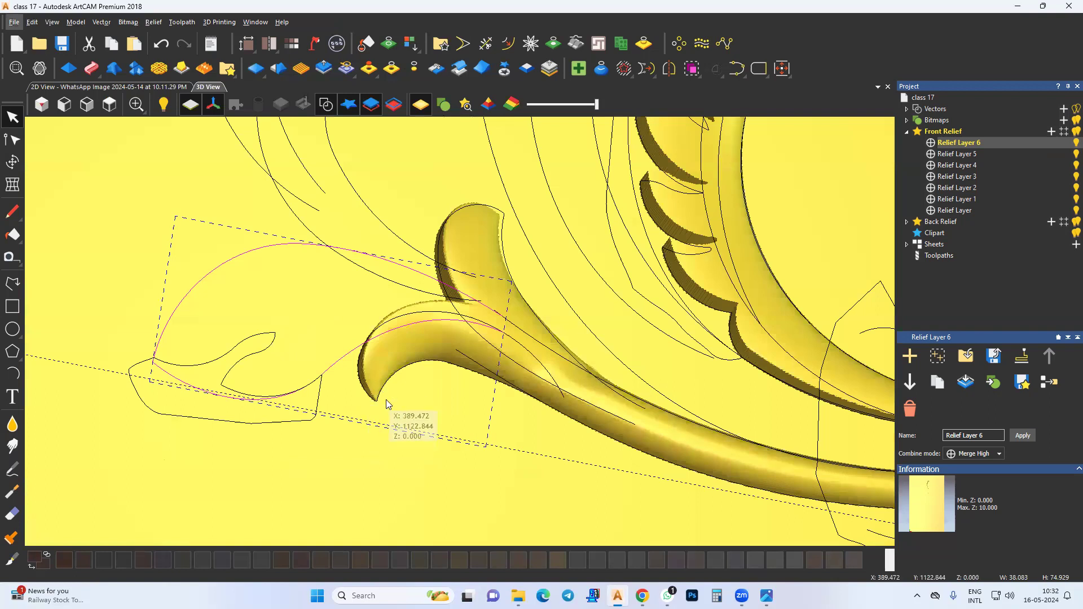
pyautogui.moveTo(259, 232); pyautogui.dragTo(271, 238, button='middle')
pyautogui.click(109, 105)
pyautogui.scroll(2, 470, 160)
pyautogui.scroll(3, 477, 215)
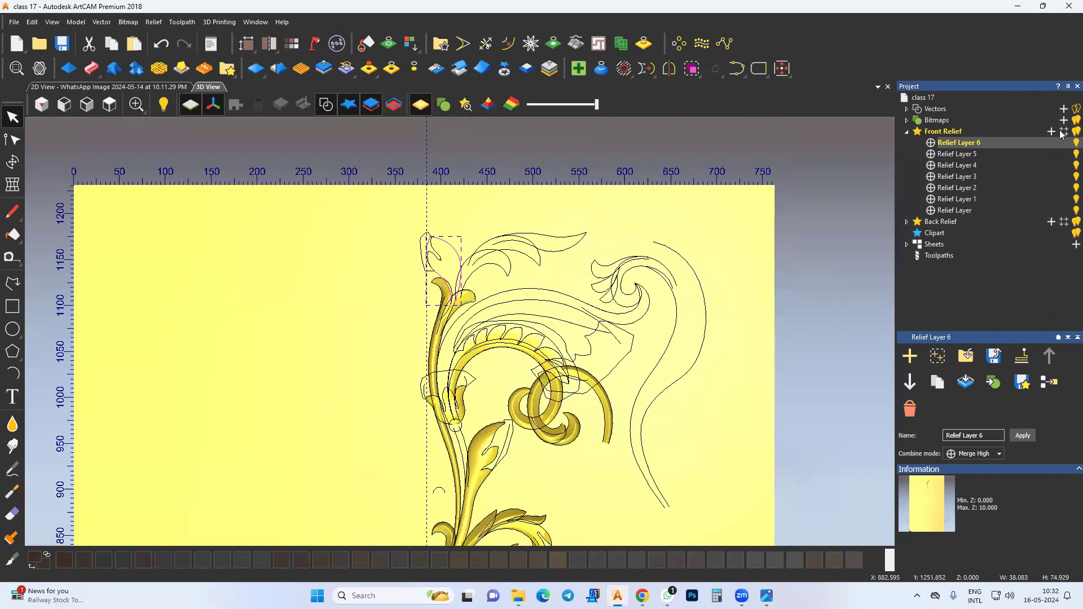
# Start a two-rail sweep on the selected bud outlines and add the small arc left of the stem as its cross section.
pyautogui.click(91, 69)
pyautogui.moveTo(474, 418); pyautogui.dragTo(503, 320, button='middle')
pyautogui.scroll(1, 471, 395)
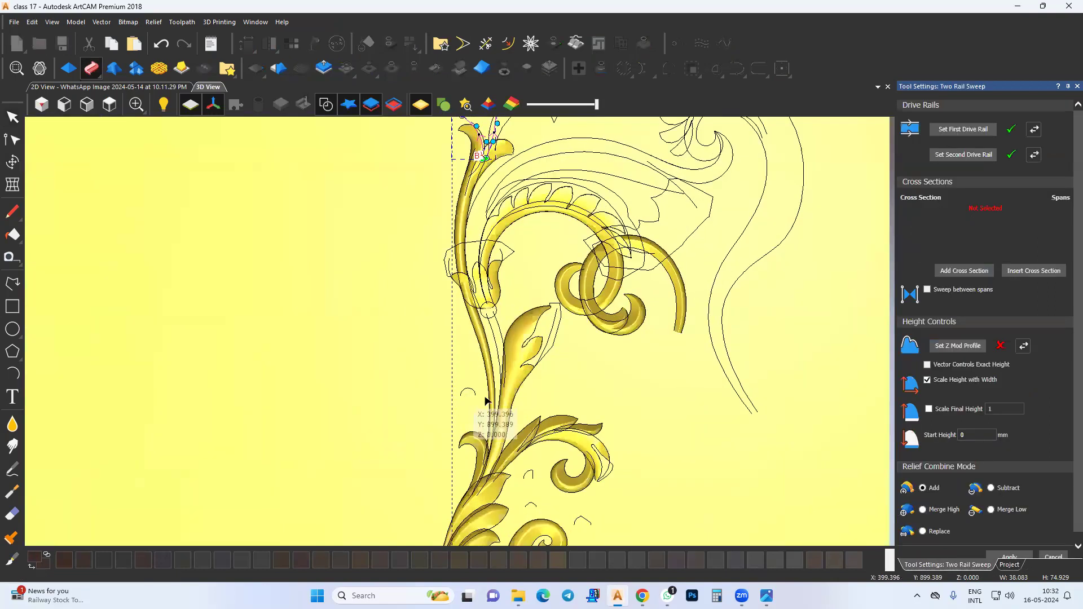
pyautogui.scroll(2, 474, 394)
pyautogui.moveTo(487, 370); pyautogui.dragTo(426, 407)
pyautogui.click(969, 272)
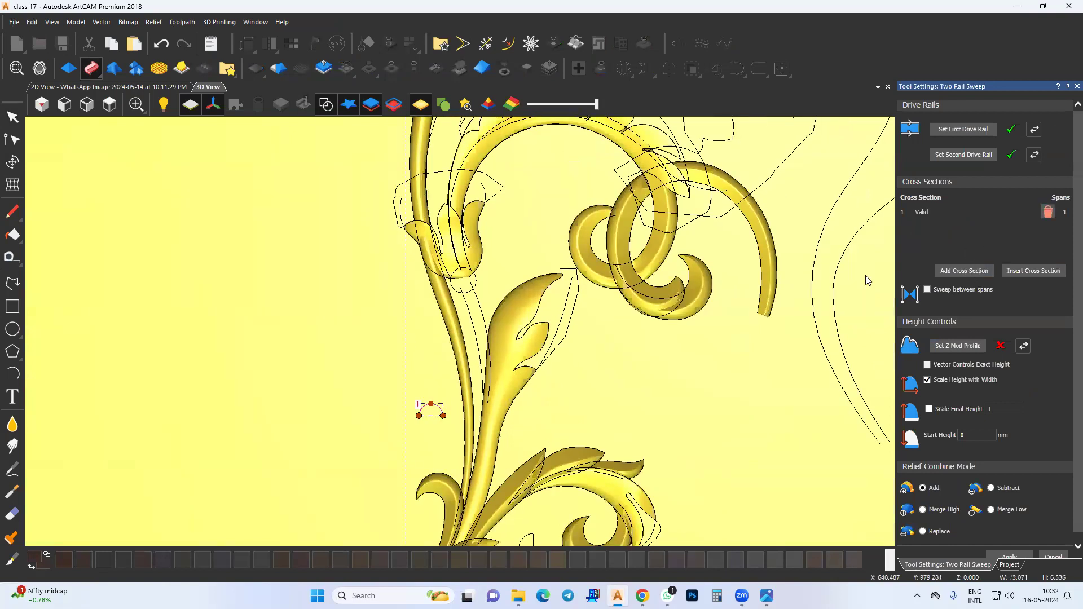
# Sweep the top bud with Merge High, scaling its final height to 10, and apply it to the relief.
pyautogui.scroll(-3, 412, 256)
pyautogui.scroll(3, 480, 272)
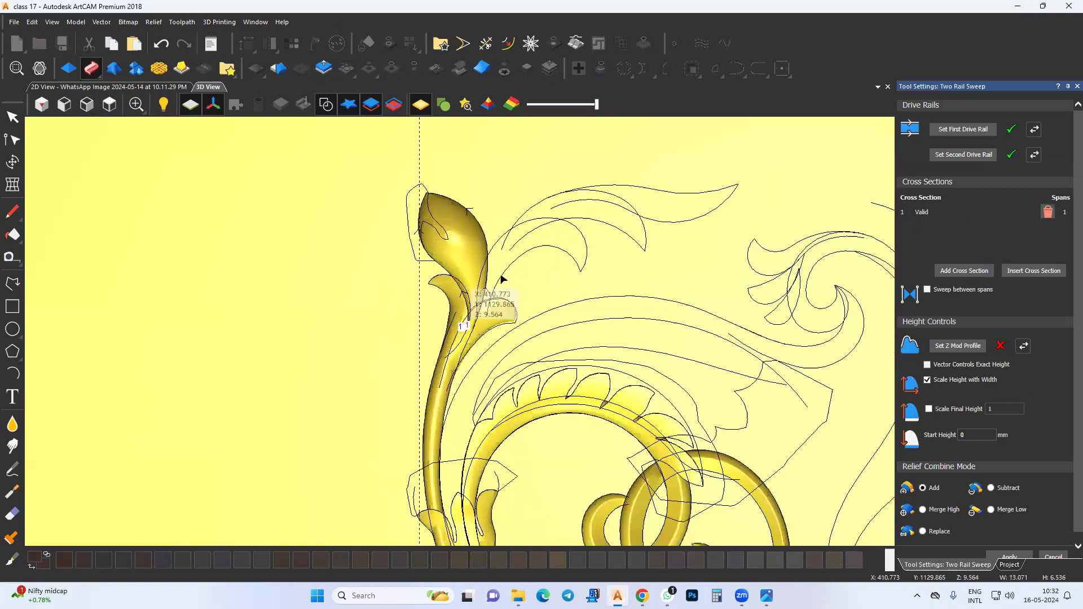
pyautogui.click(942, 510)
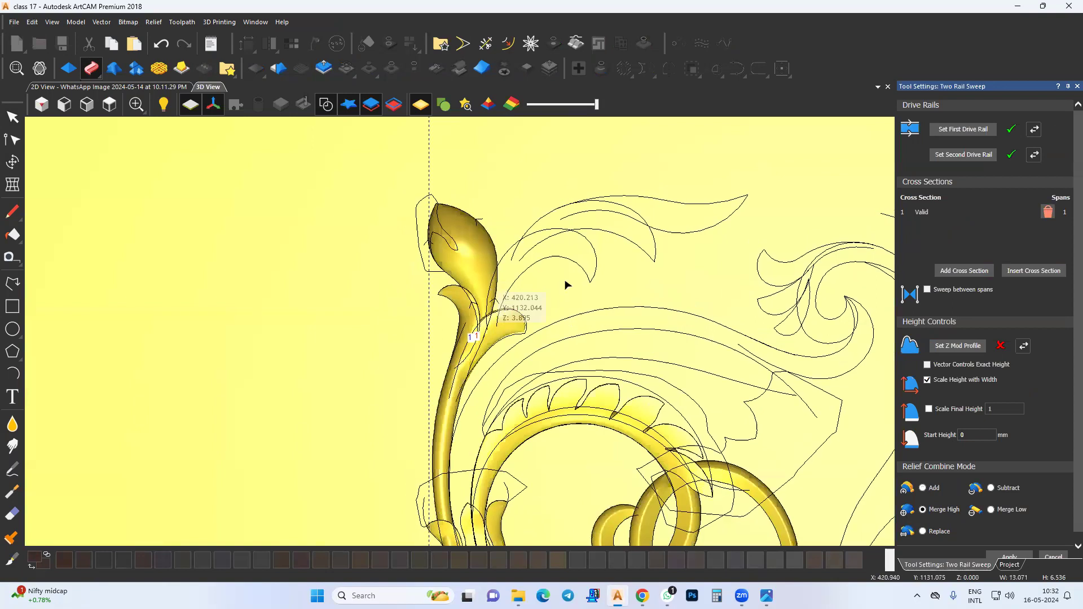
pyautogui.click(950, 410)
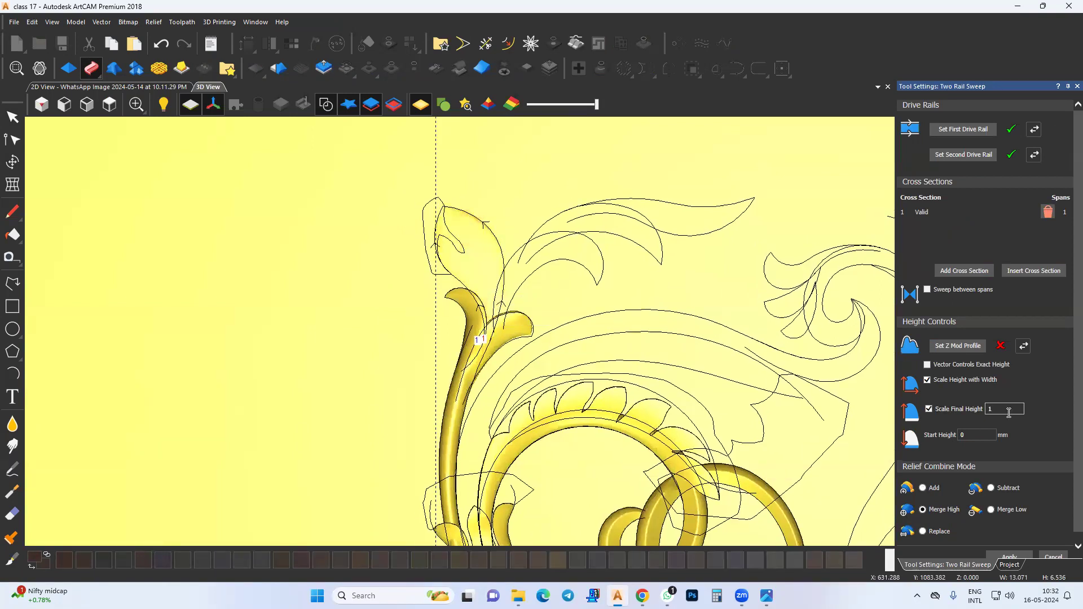
pyautogui.write('0')
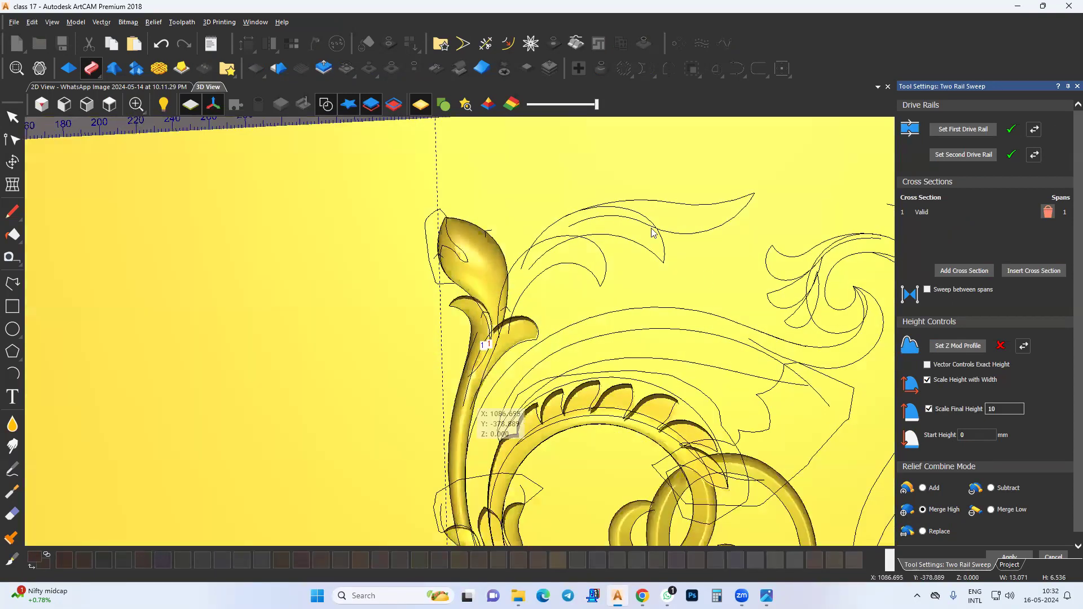
pyautogui.moveTo(584, 217); pyautogui.dragTo(437, 303)
pyautogui.scroll(-1, 996, 526)
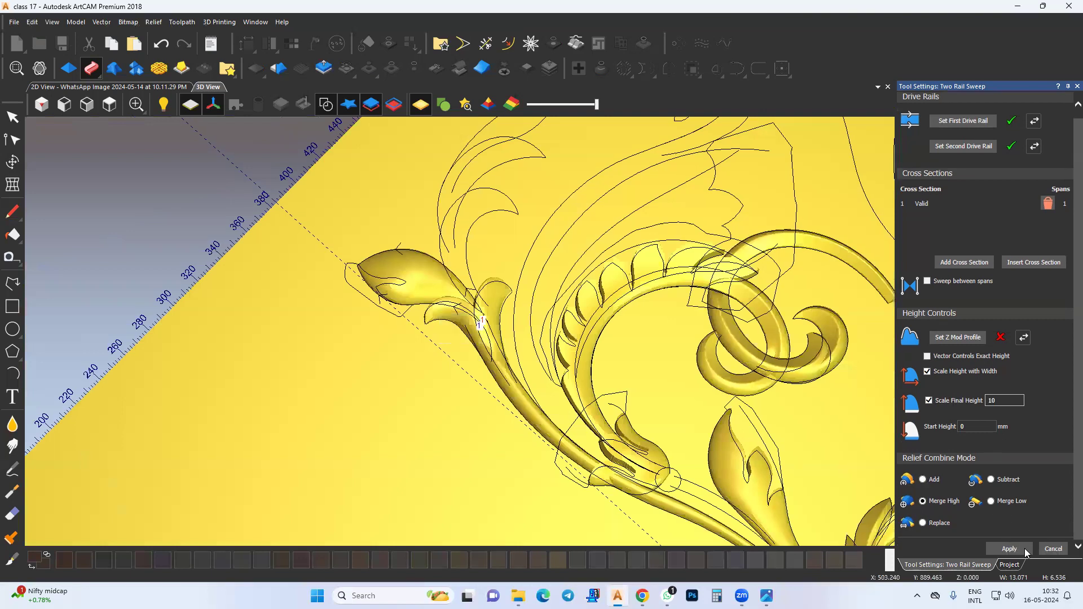
# Close the sweep and clear the relief inside the closed notch outline at the bud's outer edge.
pyautogui.click(351, 288)
pyautogui.moveTo(318, 307); pyautogui.dragTo(328, 332, button='middle')
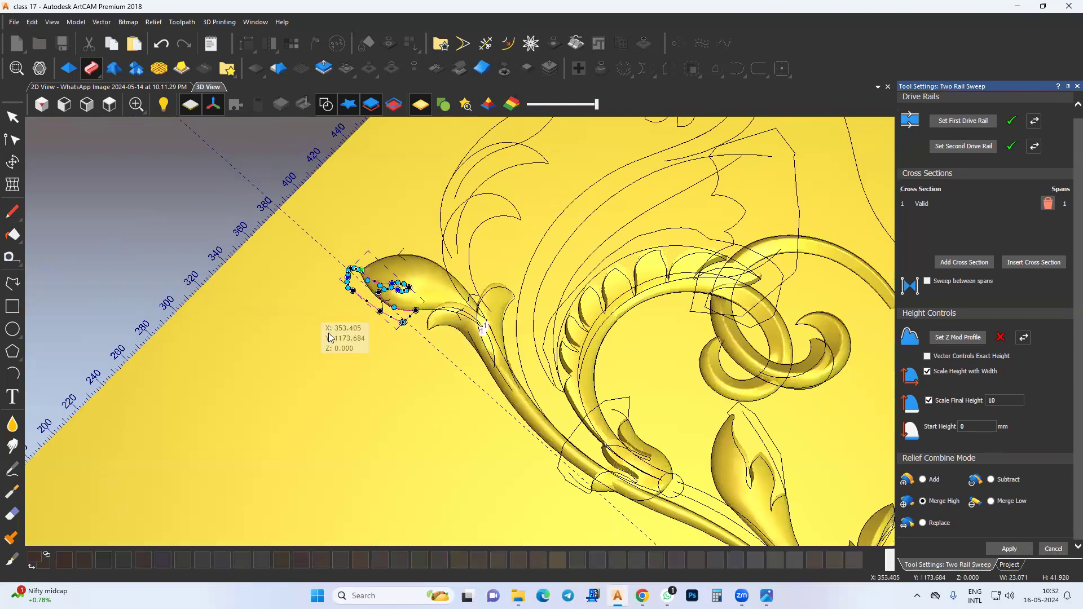
pyautogui.click(10, 118)
pyautogui.moveTo(312, 219); pyautogui.dragTo(318, 226, button='middle')
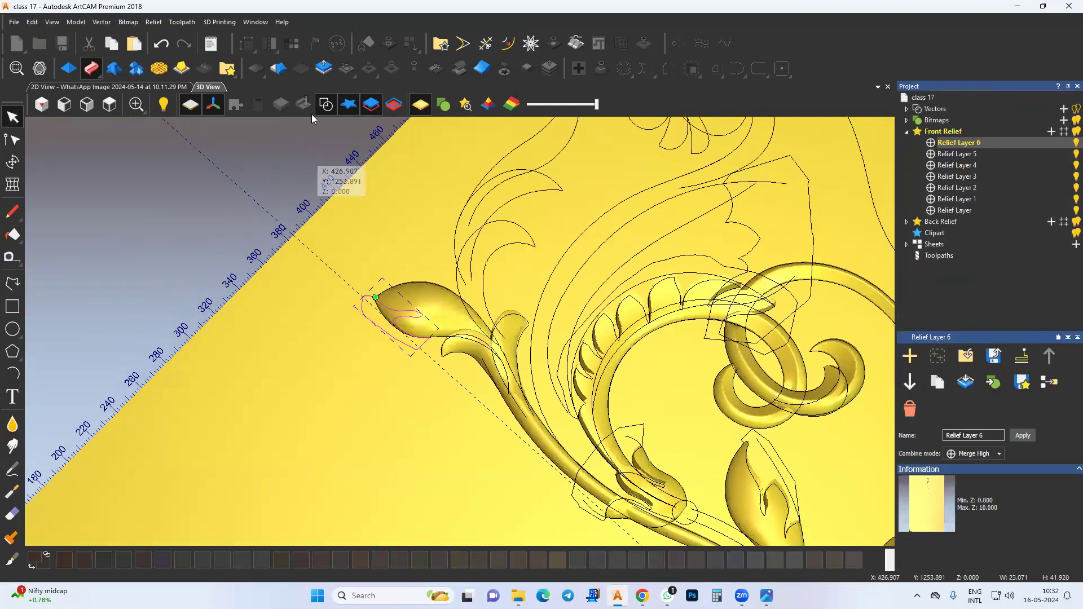
pyautogui.click(389, 71)
pyautogui.moveTo(347, 334); pyautogui.dragTo(378, 347, button='middle')
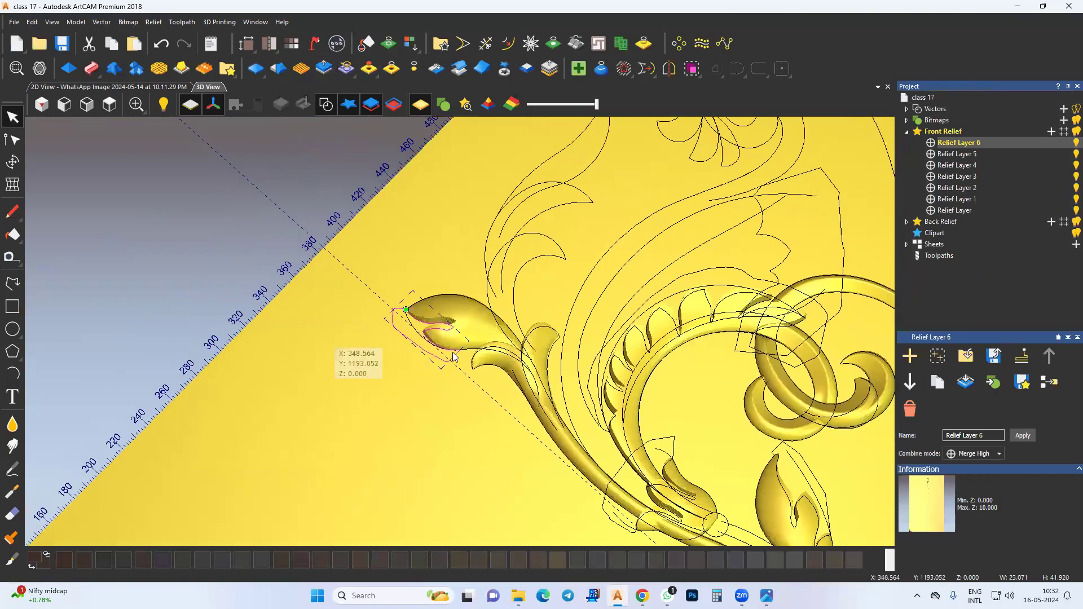
pyautogui.click(309, 351)
pyautogui.moveTo(308, 352); pyautogui.dragTo(361, 322)
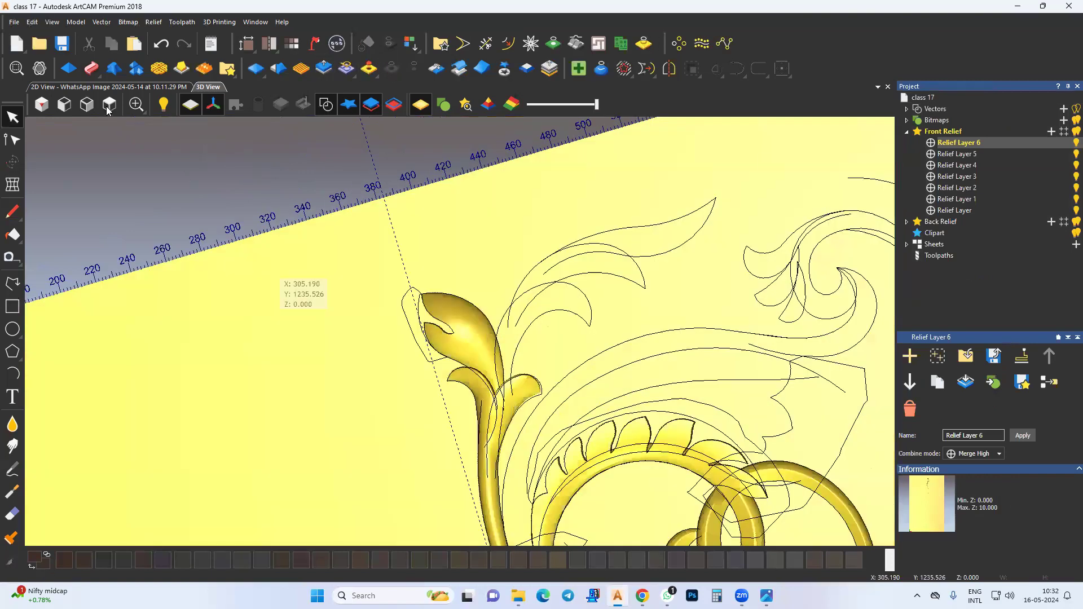
# Start a two-rail sweep on the two outline curves of the lowest arched leaf beside the bud.
pyautogui.click(109, 104)
pyautogui.scroll(4, 473, 208)
pyautogui.scroll(3, 473, 209)
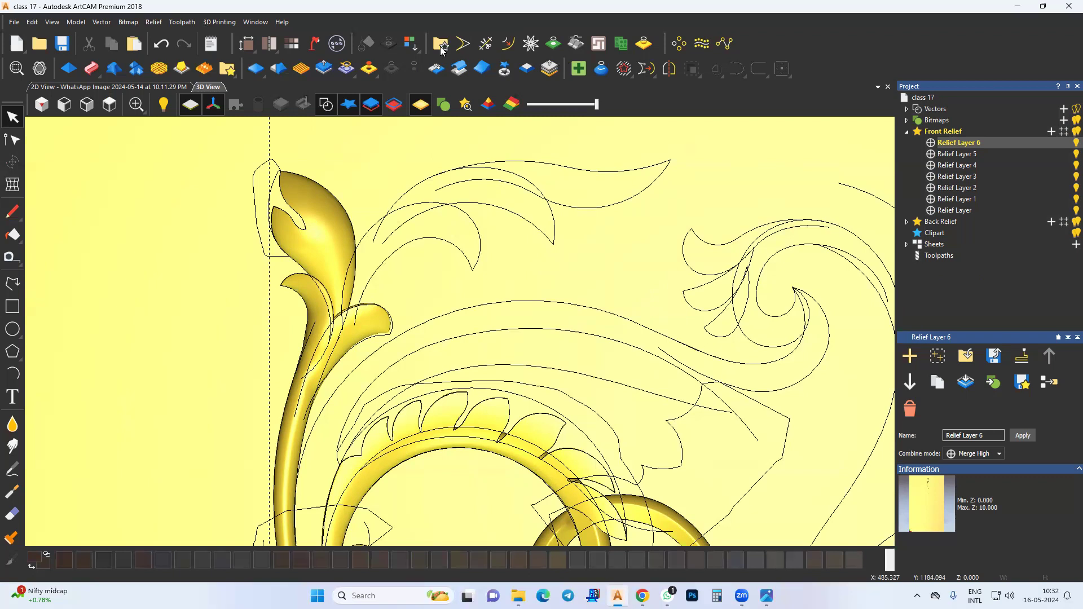
pyautogui.moveTo(449, 265); pyautogui.dragTo(402, 284, button='middle')
pyautogui.click(449, 239)
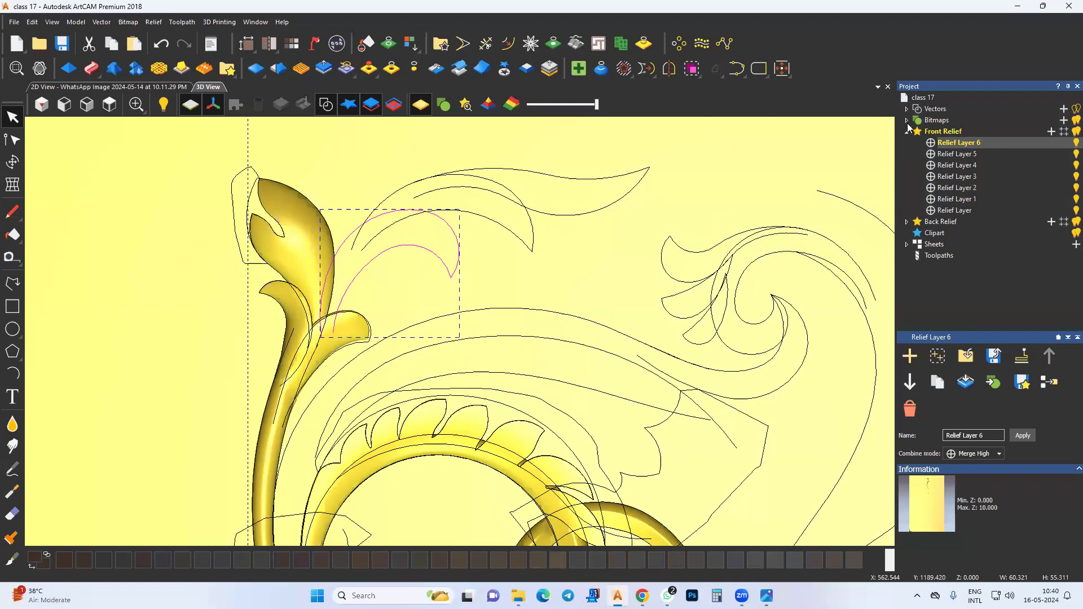
pyautogui.moveTo(342, 291); pyautogui.dragTo(389, 262, button='middle')
pyautogui.scroll(-1, 402, 264)
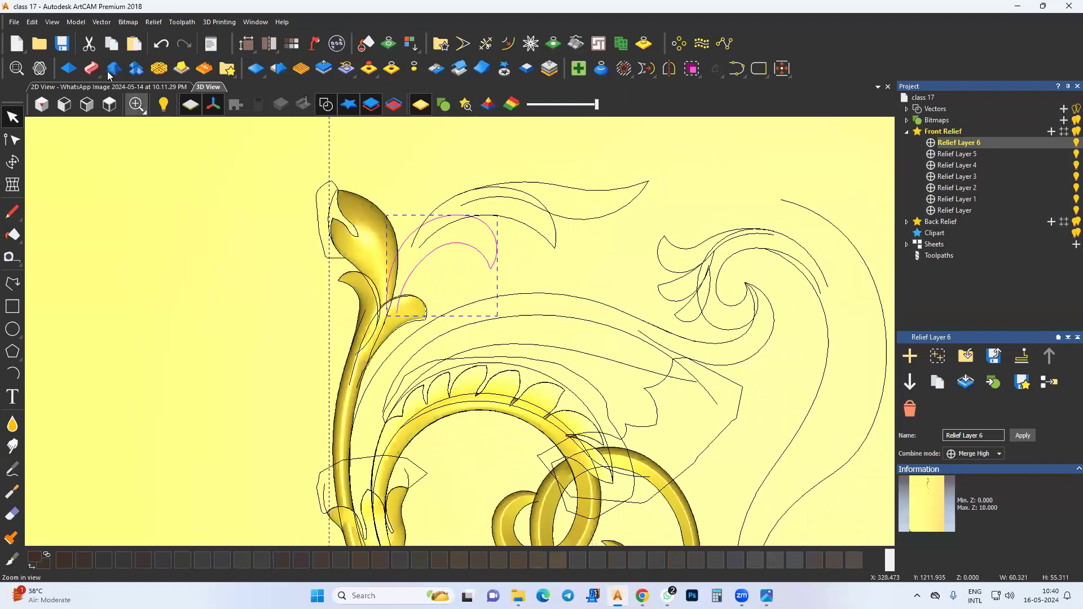
pyautogui.click(93, 70)
# Add the small arc beside the lower spiral scroll as the cross section of the arched leaf's sweep.
pyautogui.moveTo(439, 324); pyautogui.dragTo(432, 211, button='middle')
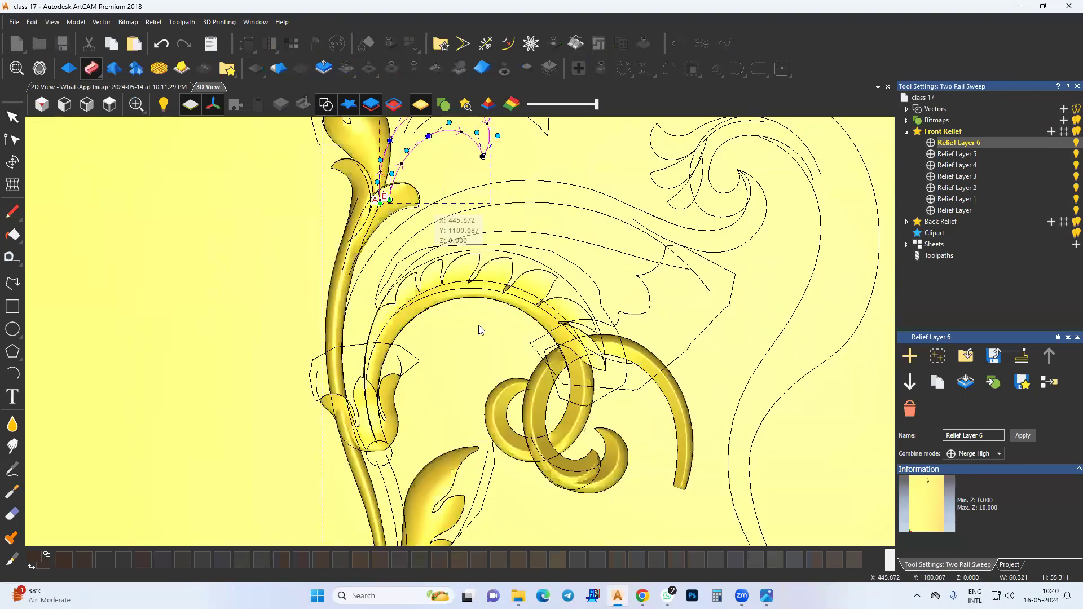
pyautogui.scroll(-1, 479, 326)
pyautogui.moveTo(478, 327); pyautogui.dragTo(455, 224, button='middle')
pyautogui.moveTo(455, 402); pyautogui.dragTo(487, 283, button='middle')
pyautogui.moveTo(565, 458); pyautogui.dragTo(519, 492)
pyautogui.click(979, 273)
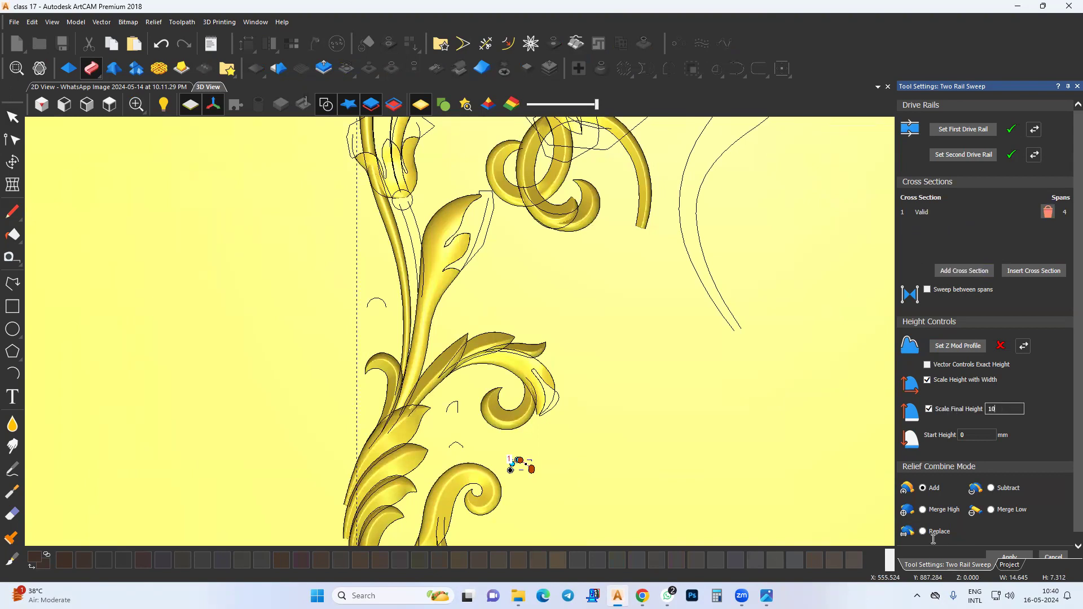
# Sweep the arched leaf with Merge High and final height scaled to 10, checking its rails against the reference photo.
pyautogui.scroll(3, 472, 321)
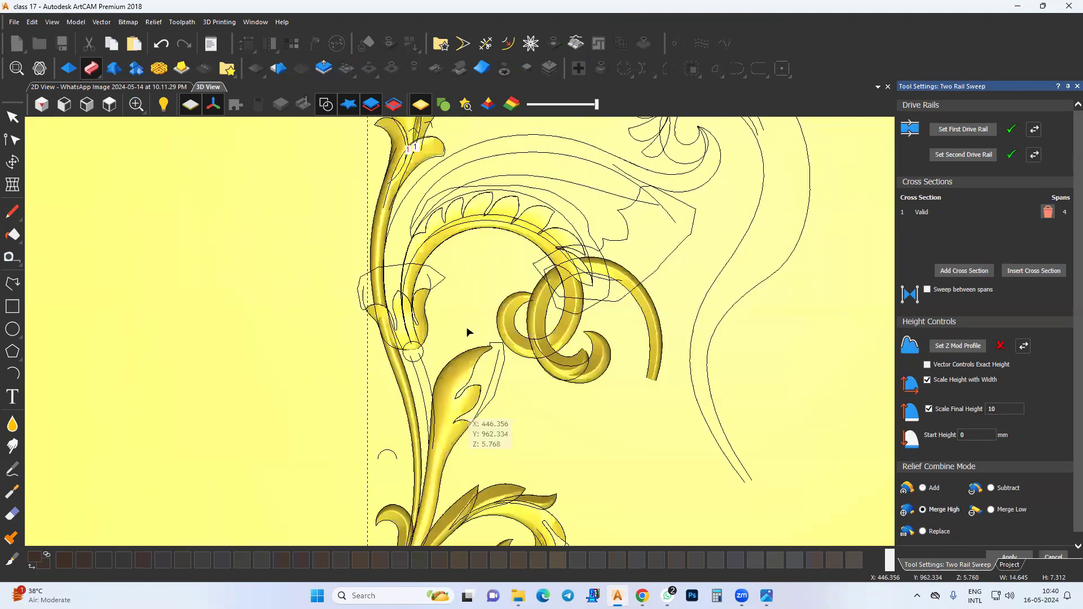
pyautogui.scroll(2, 429, 251)
pyautogui.press('F2')
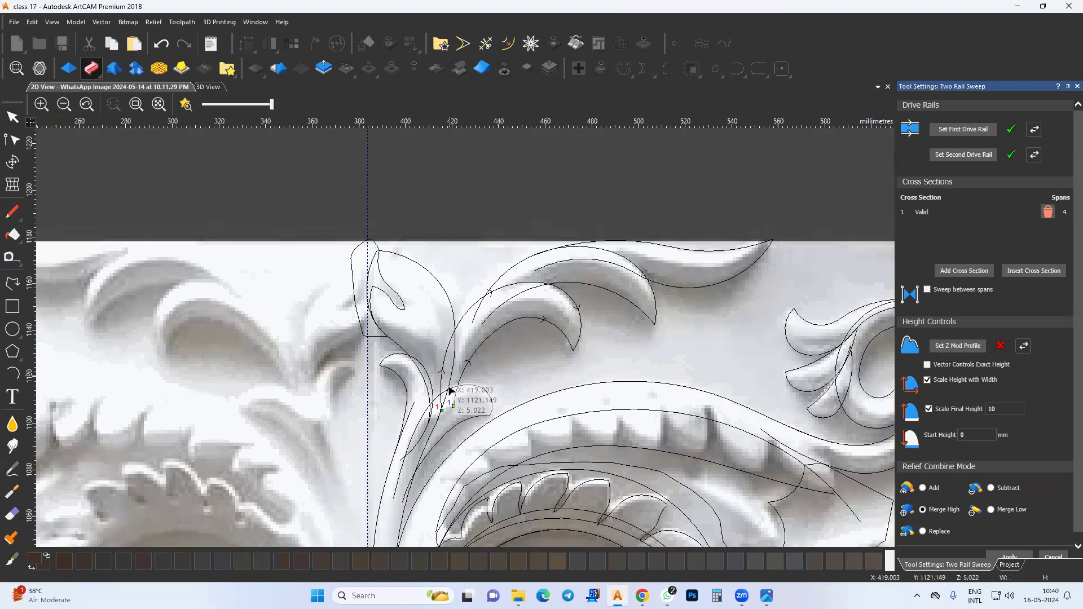
pyautogui.click(208, 87)
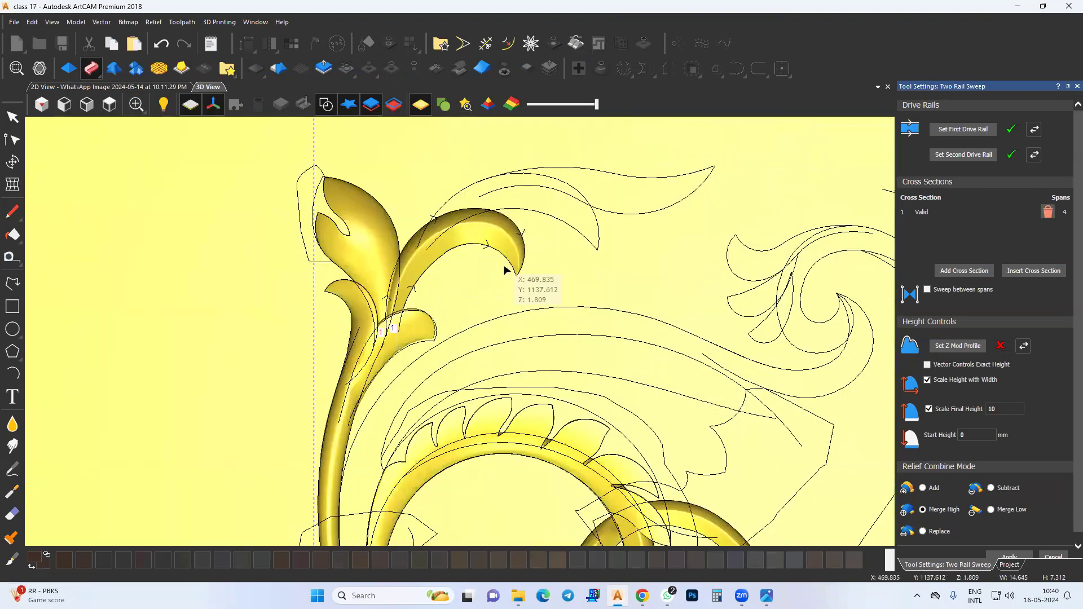
pyautogui.scroll(-2, 496, 274)
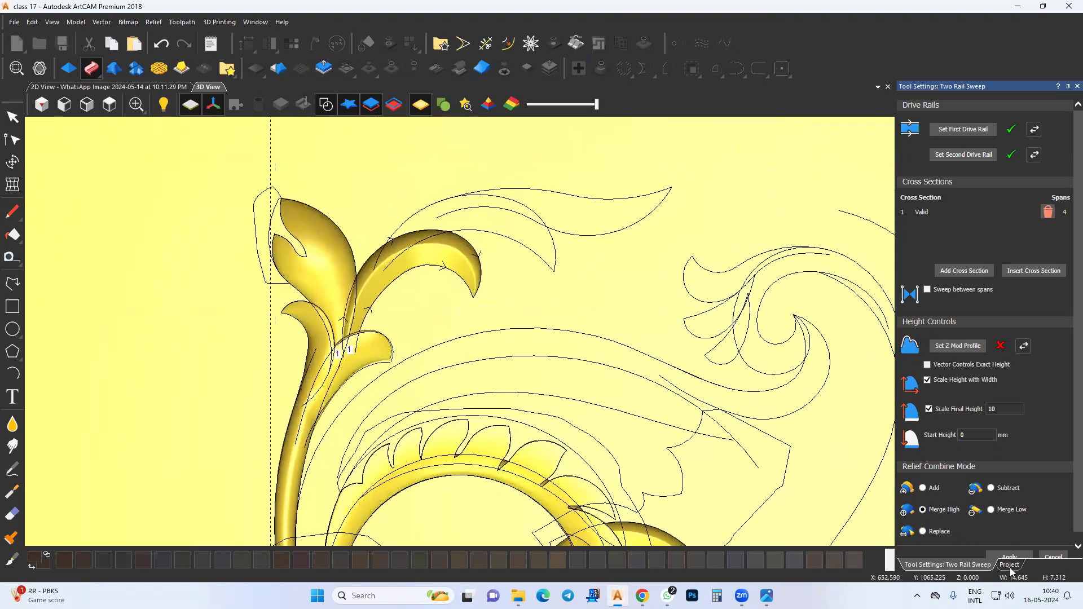
pyautogui.scroll(-1, 1014, 559)
pyautogui.moveTo(354, 273); pyautogui.dragTo(372, 287, button='middle')
# Sweep the middle arched leaf between its two outline curves, reversing the first drive rail's direction.
pyautogui.click(570, 265)
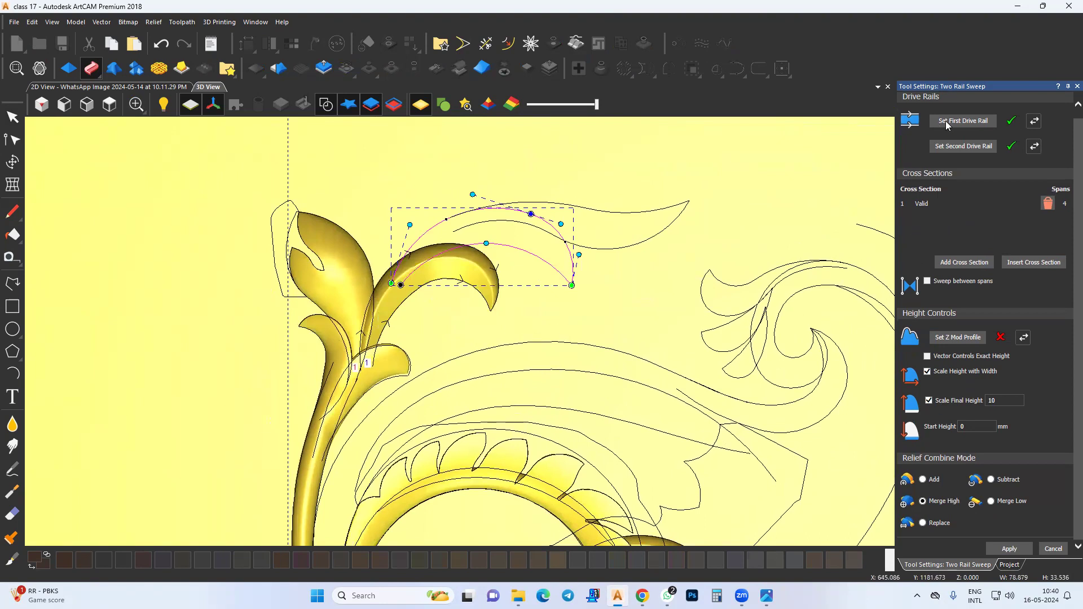
pyautogui.click(963, 121)
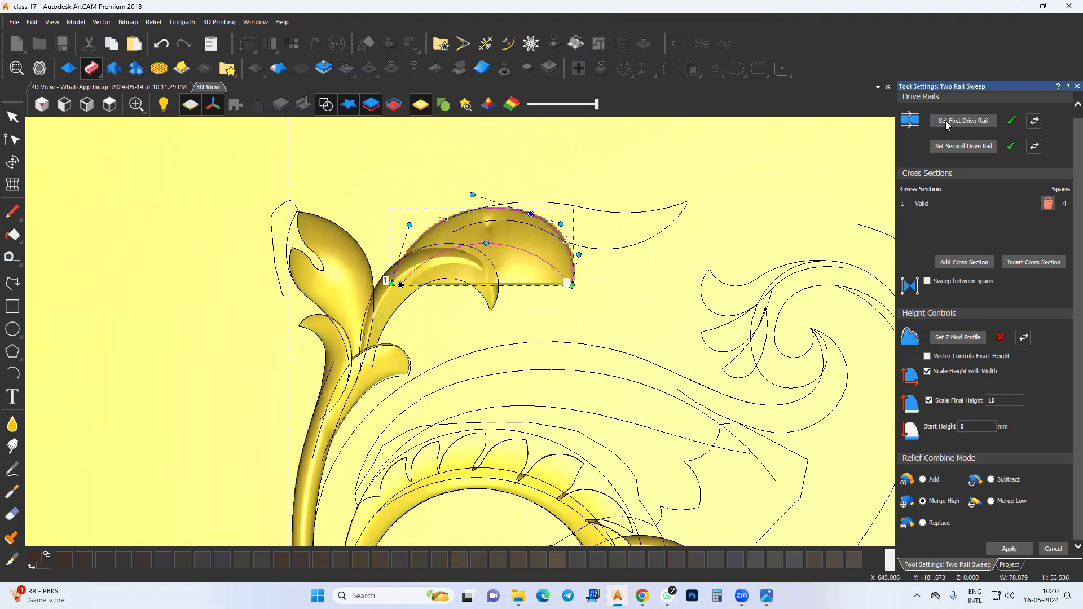
pyautogui.click(1036, 120)
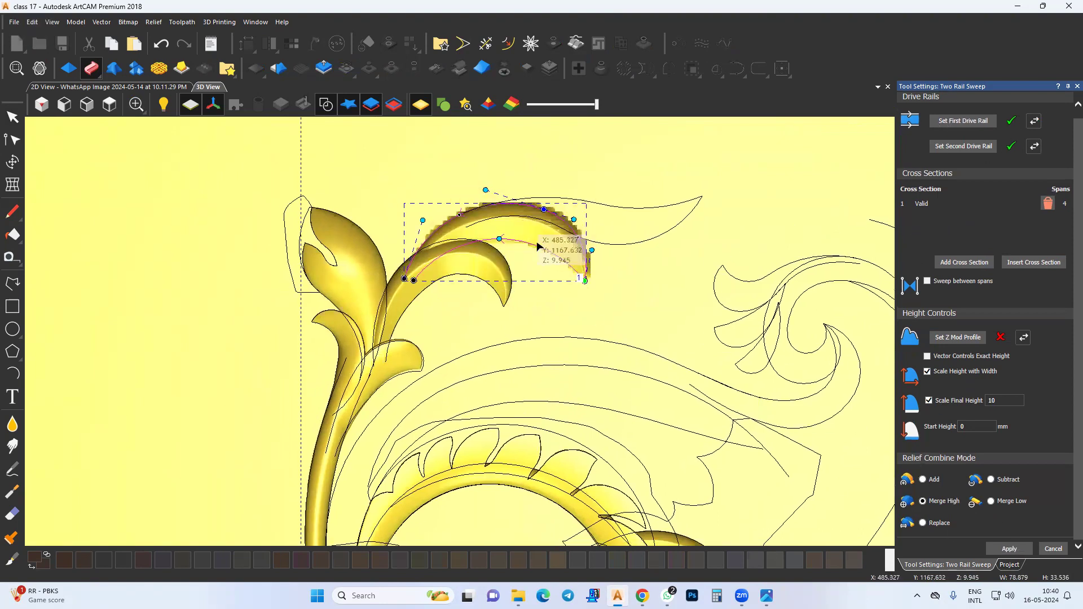
pyautogui.moveTo(647, 228); pyautogui.dragTo(639, 245, button='middle')
# Set the two outline curves of the long, wavy upper leaf as drive rails and sweep it into the relief.
pyautogui.moveTo(649, 250); pyautogui.dragTo(627, 272)
pyautogui.keyDown('shift'); pyautogui.moveTo(625, 210); pyautogui.dragTo(618, 219); pyautogui.keyUp('shift')
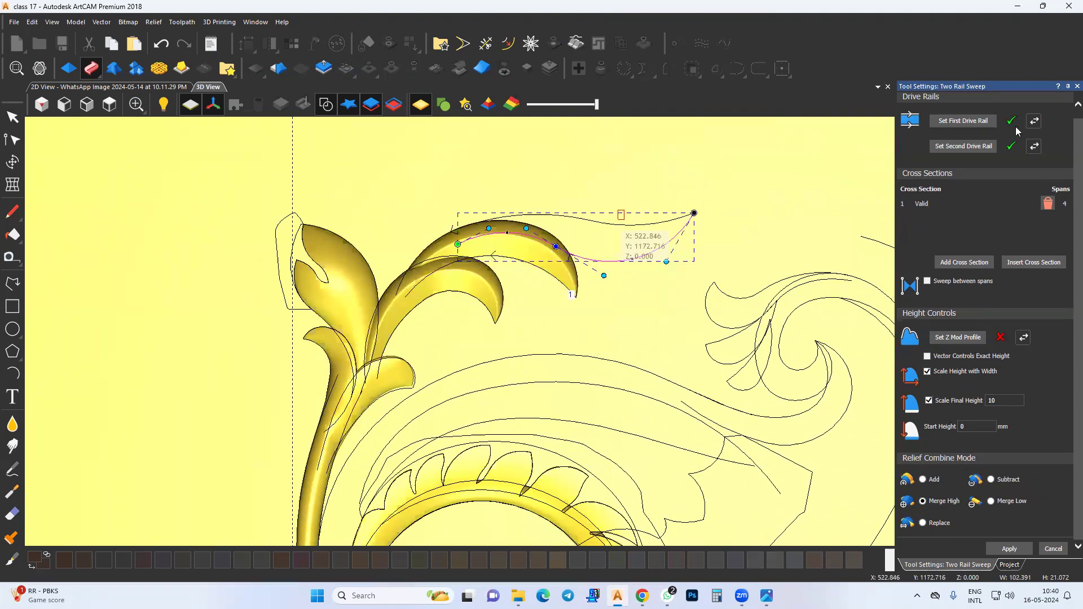
pyautogui.click(963, 121)
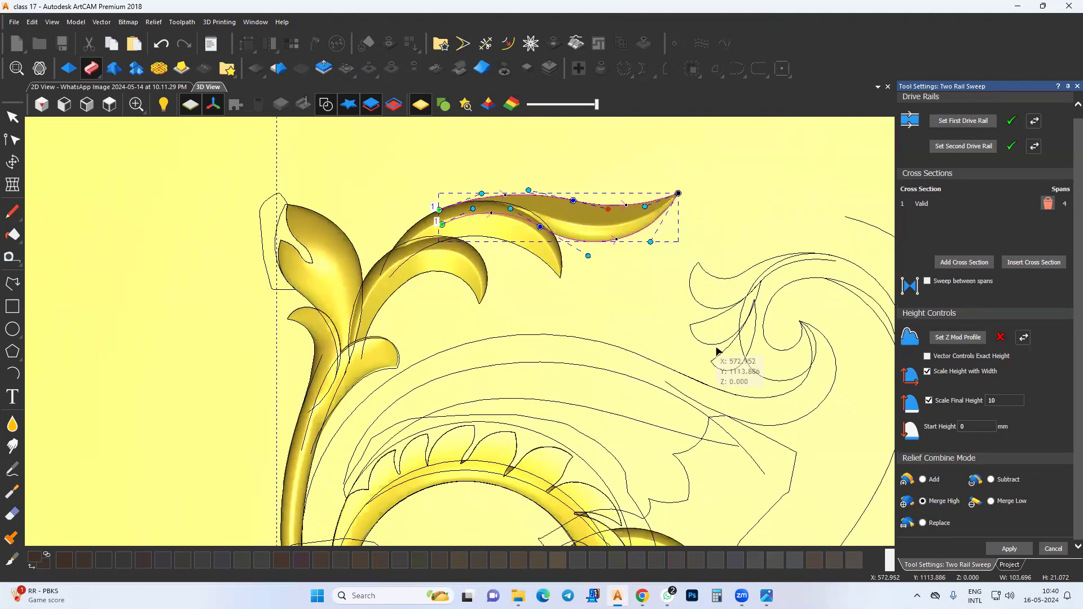
pyautogui.scroll(-4, 609, 355)
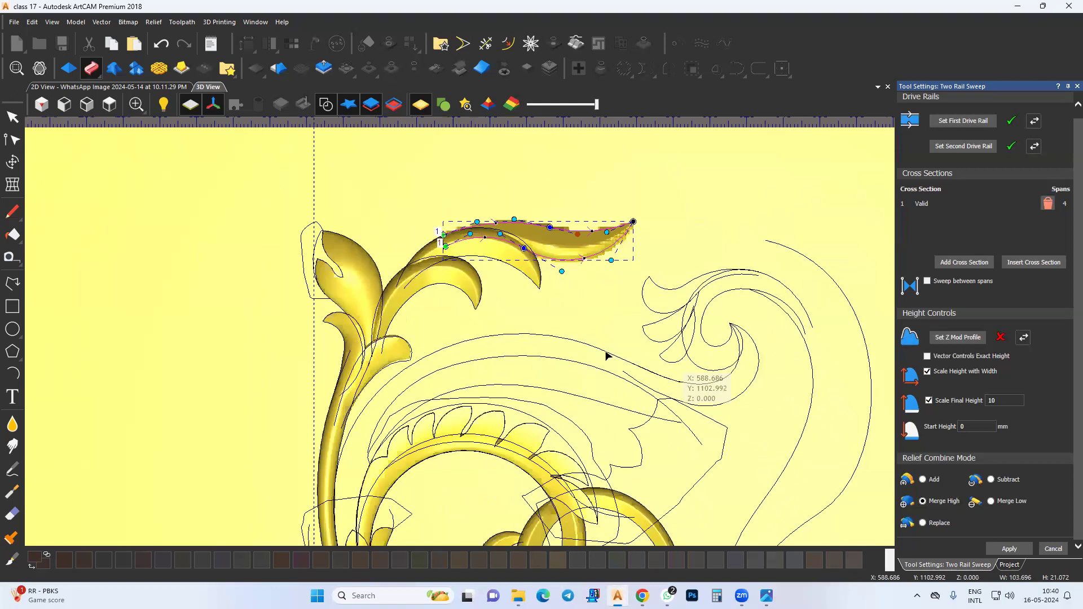
pyautogui.scroll(3, 586, 274)
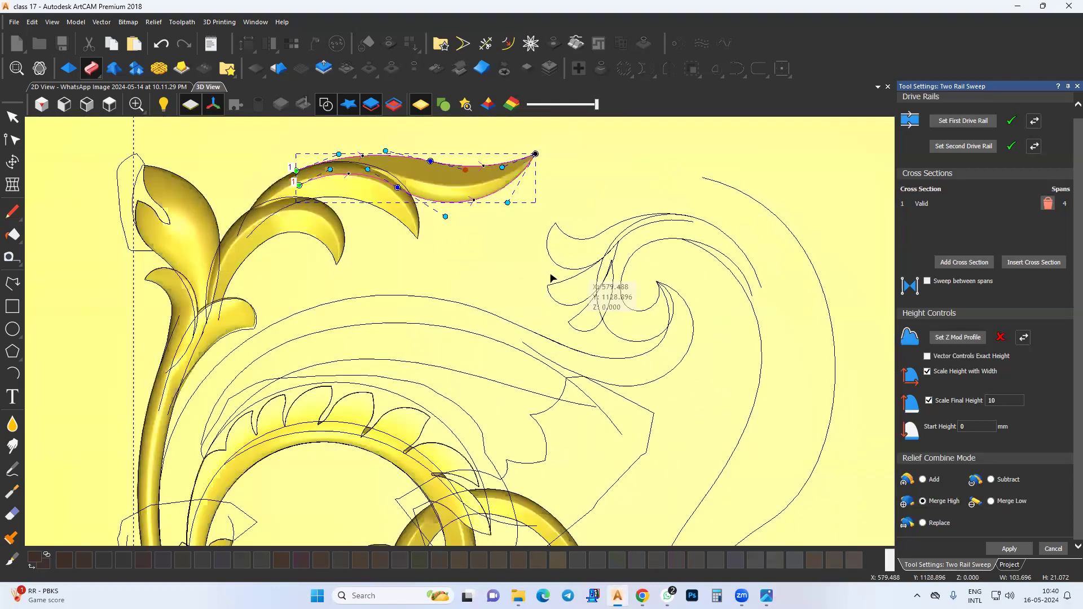
pyautogui.scroll(-3, 581, 237)
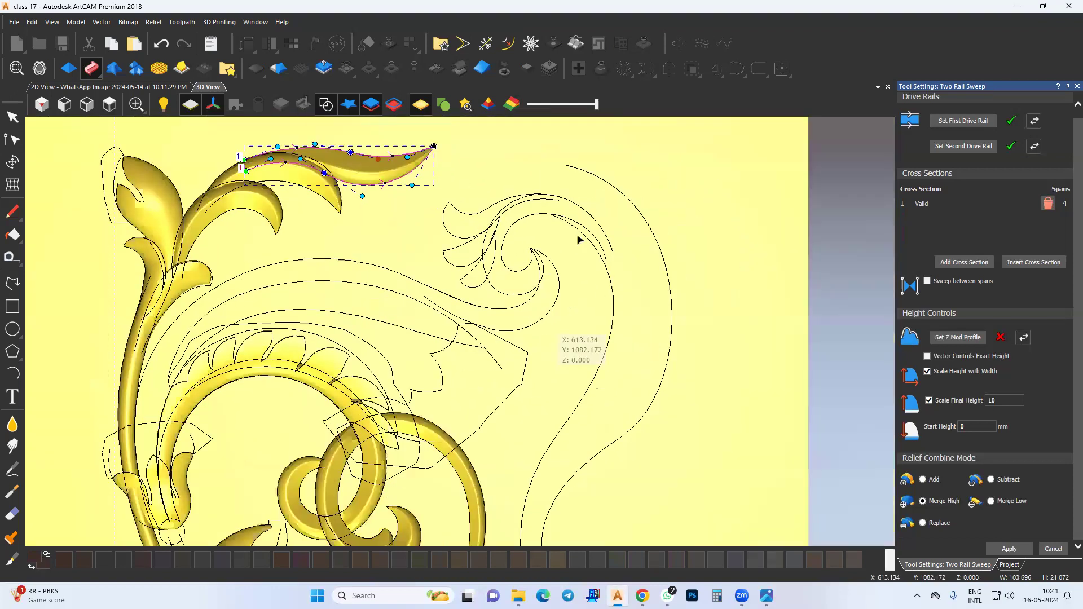
# Set the inner and outer curves of the spiral scroll right of the leaves as the sweep's drive rails.
pyautogui.click(545, 245)
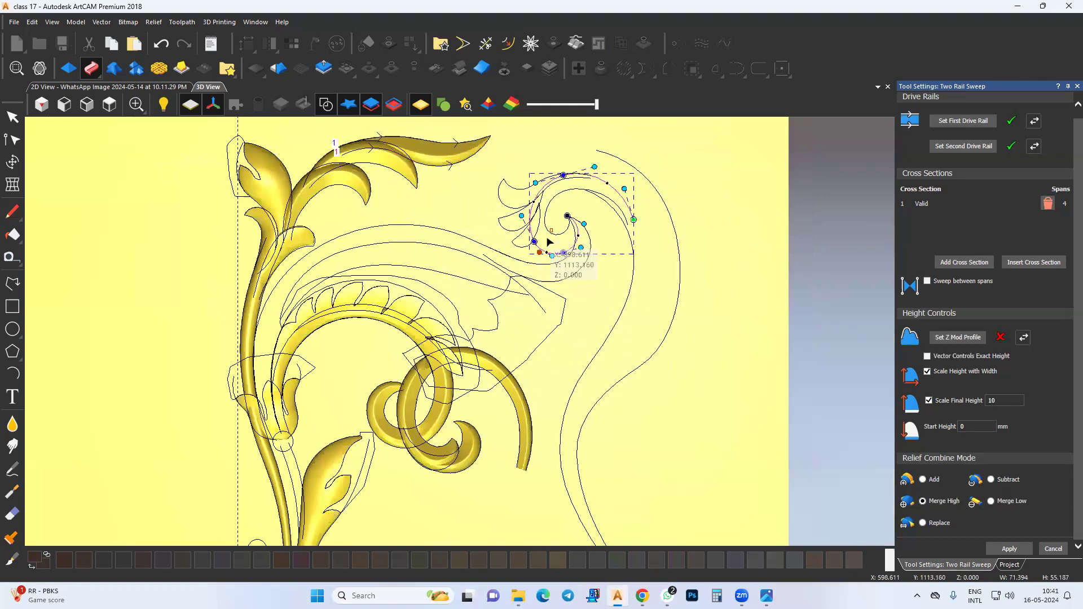
pyautogui.click(970, 122)
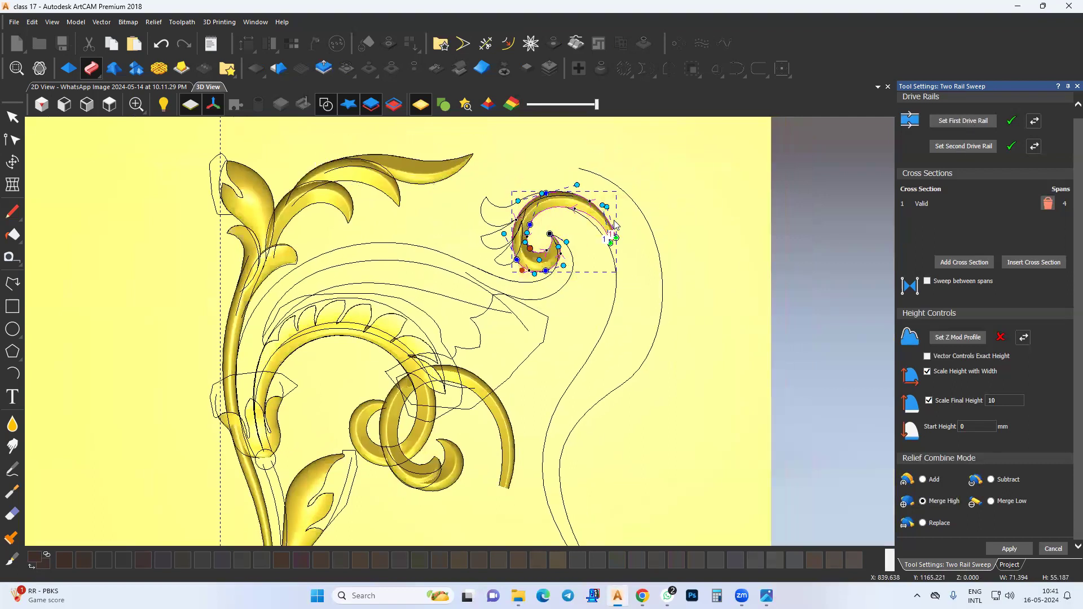
pyautogui.scroll(3, 583, 246)
pyautogui.scroll(-2, 536, 288)
pyautogui.moveTo(445, 249); pyautogui.dragTo(493, 293, button='middle')
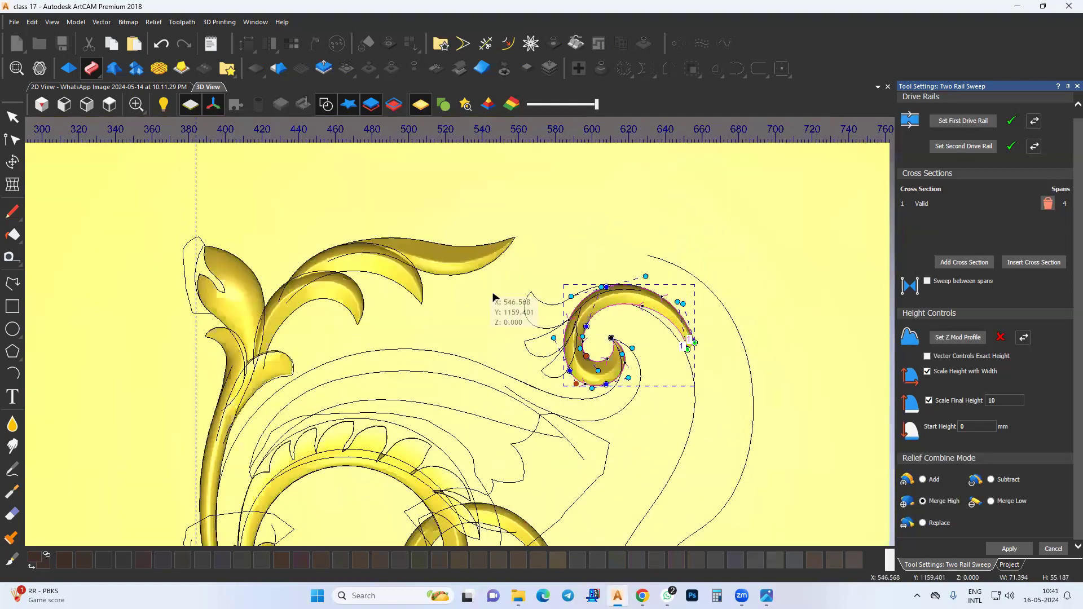
# Add the small arc beside the lower spiral three more times as cross sections, giving the scroll's sweep four sections.
pyautogui.scroll(-4, 474, 355)
pyautogui.scroll(2, 452, 376)
pyautogui.scroll(-3, 477, 396)
pyautogui.scroll(3, 458, 435)
pyautogui.click(459, 424)
pyautogui.moveTo(553, 386); pyautogui.dragTo(533, 395, button='middle')
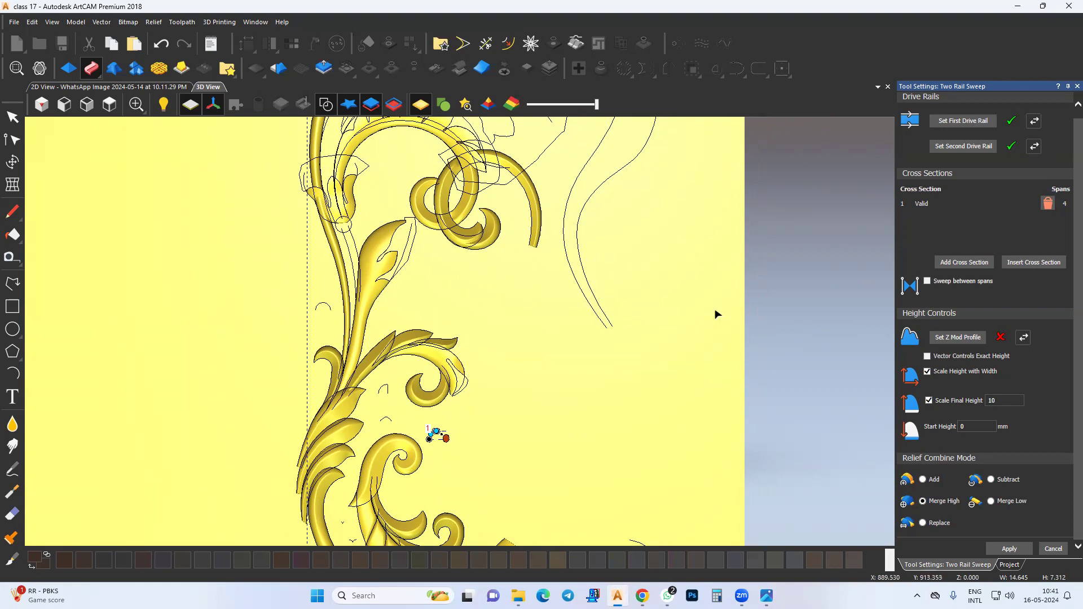
pyautogui.moveTo(506, 302); pyautogui.dragTo(514, 375, button='middle')
pyautogui.click(985, 263)
pyautogui.click(985, 262)
pyautogui.click(986, 263)
# Reposition cross sections 3 and 2 along the scroll's inner rail to align with the outer rail and apply the sweep.
pyautogui.moveTo(595, 211); pyautogui.dragTo(586, 310, button='middle')
pyautogui.scroll(3, 551, 229)
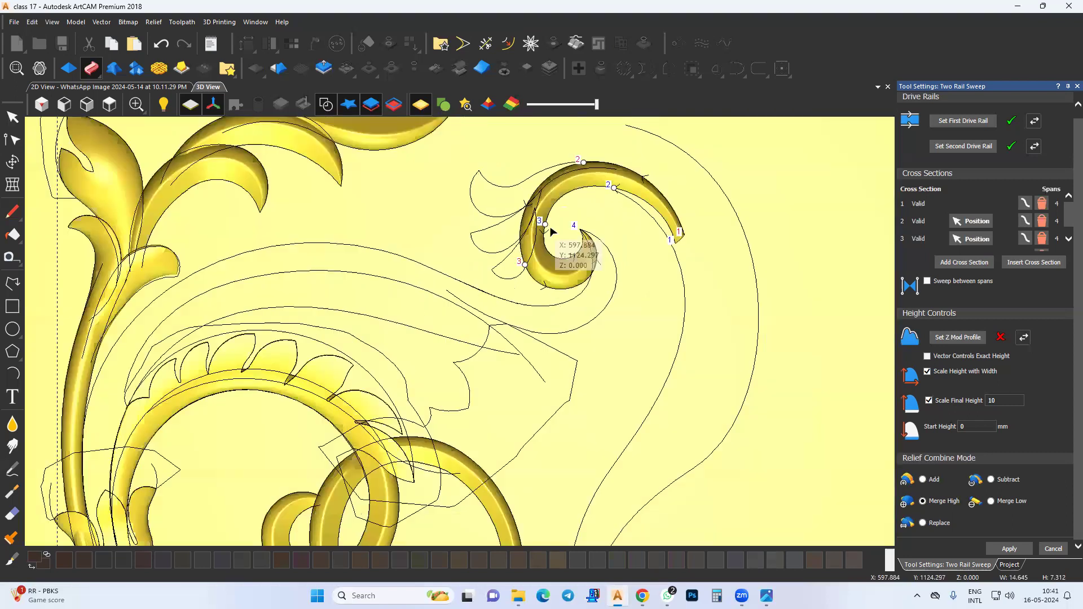
pyautogui.moveTo(545, 226); pyautogui.dragTo(545, 253)
pyautogui.moveTo(573, 230); pyautogui.dragTo(568, 268, button='middle')
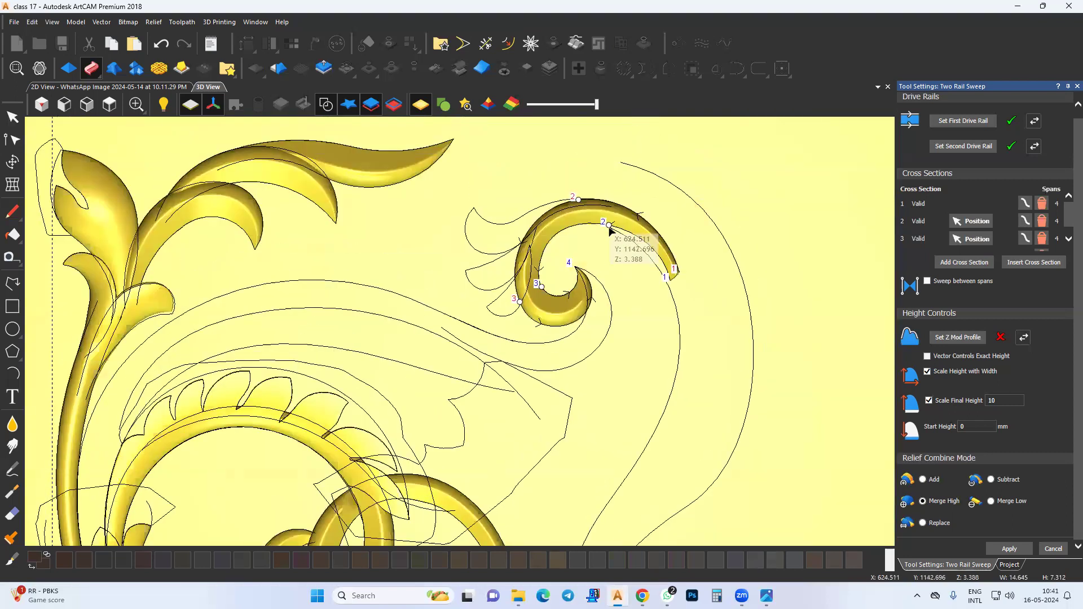
pyautogui.moveTo(609, 226); pyautogui.dragTo(585, 224)
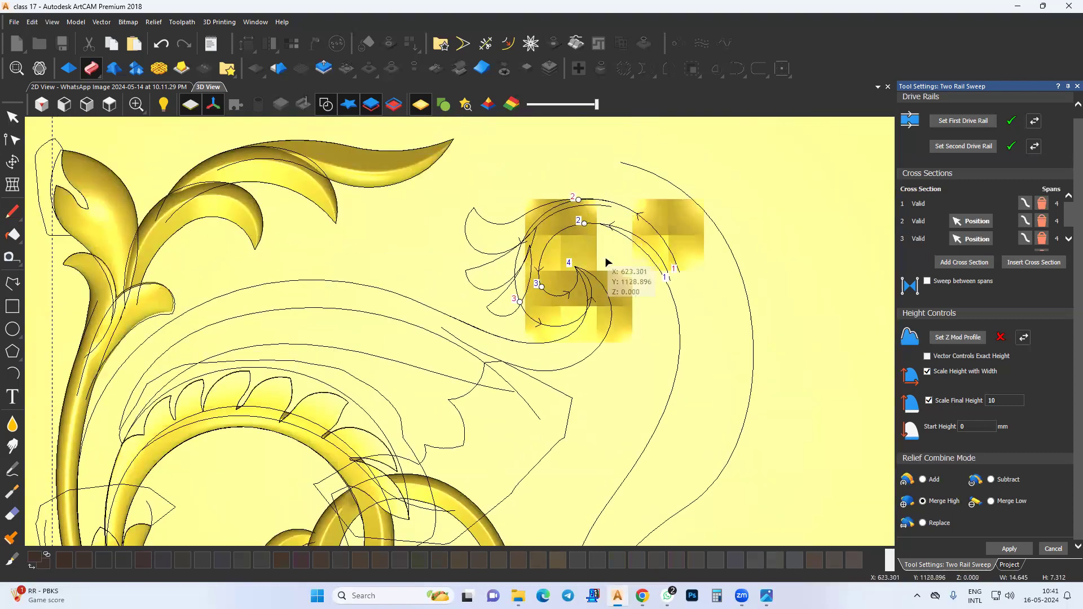
pyautogui.scroll(-1, 606, 262)
pyautogui.click(1008, 549)
# Sweep the uppermost lobe on the scroll's outer side, using its two outline curves as drive rails.
pyautogui.scroll(2, 453, 201)
pyautogui.moveTo(453, 201)
pyautogui.mouseDown(button='middle')
pyautogui.moveTo(463, 227)
pyautogui.moveTo(442, 223)
pyautogui.mouseUp(button='middle')
pyautogui.click(447, 230)
pyautogui.keyDown('shift'); pyautogui.click(464, 196); pyautogui.keyUp('shift')
pyautogui.click(943, 125)
pyautogui.moveTo(533, 222); pyautogui.dragTo(563, 210, button='middle')
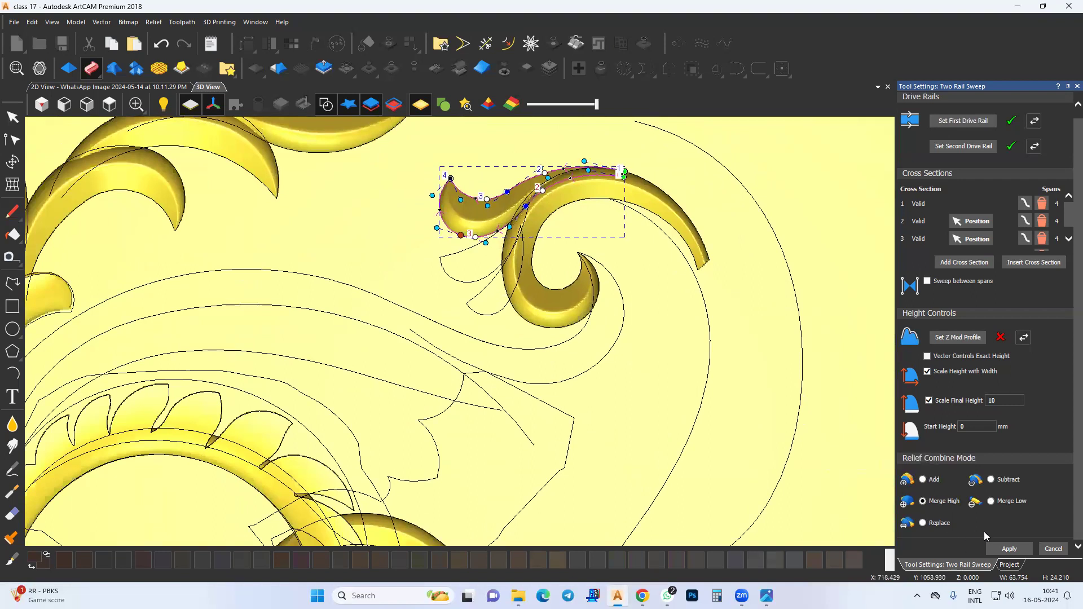
pyautogui.scroll(2, 457, 254)
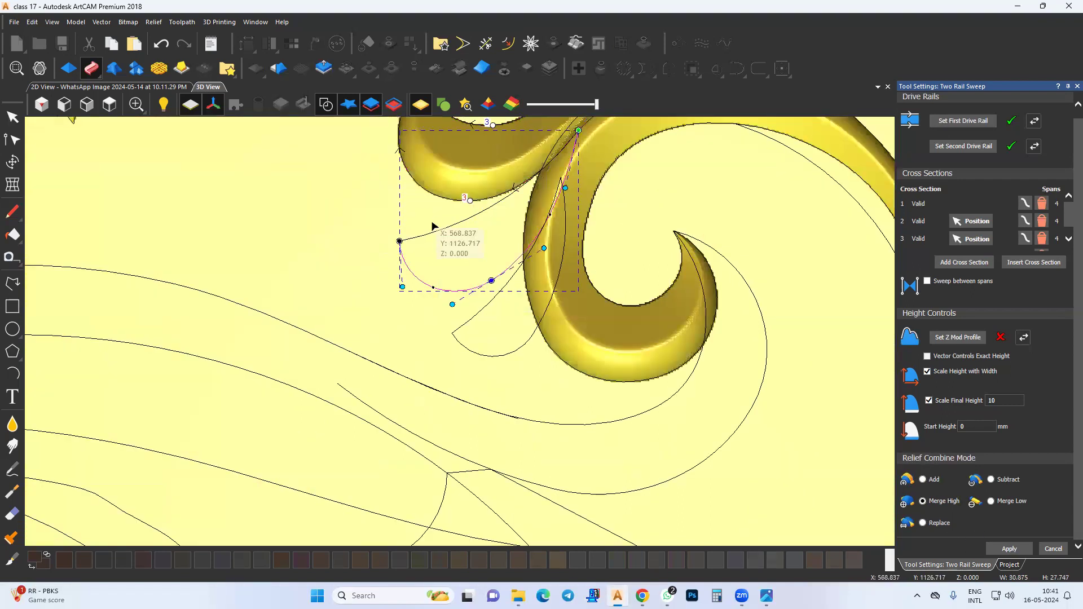
# Sweep the middle lobe on the scroll's outer side, reversing the first rail and shifting cross sections 2 and 3 along its upper curve.
pyautogui.scroll(1, 695, 218)
pyautogui.click(948, 124)
pyautogui.moveTo(398, 255); pyautogui.dragTo(404, 237, button='middle')
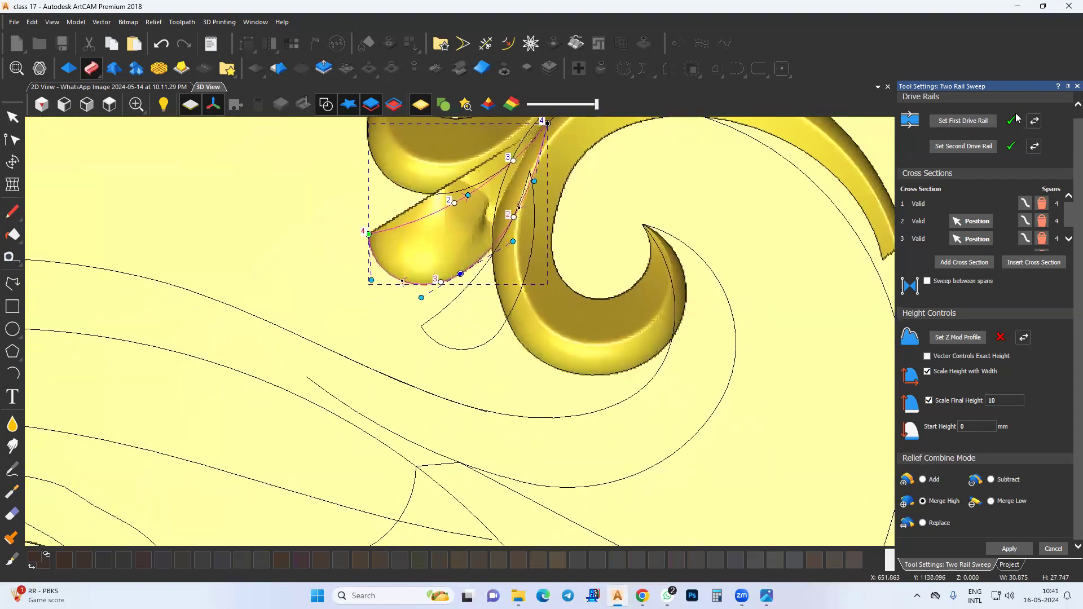
pyautogui.click(1034, 125)
pyautogui.moveTo(473, 243); pyautogui.dragTo(486, 236, button='middle')
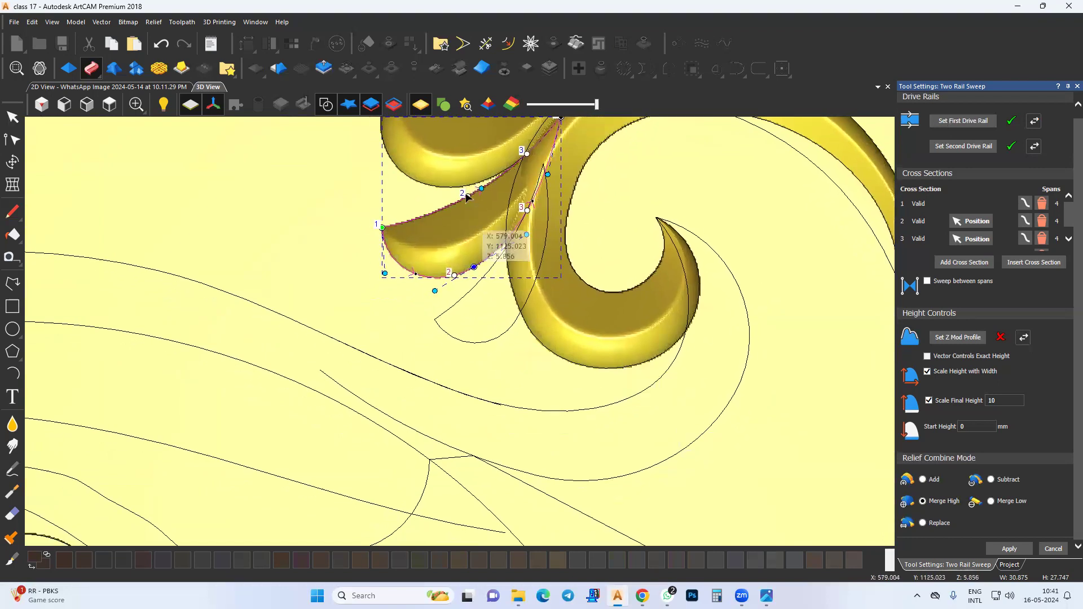
pyautogui.moveTo(468, 197); pyautogui.dragTo(442, 225)
pyautogui.moveTo(527, 154); pyautogui.dragTo(512, 171)
pyautogui.moveTo(490, 295); pyautogui.dragTo(492, 270, button='middle')
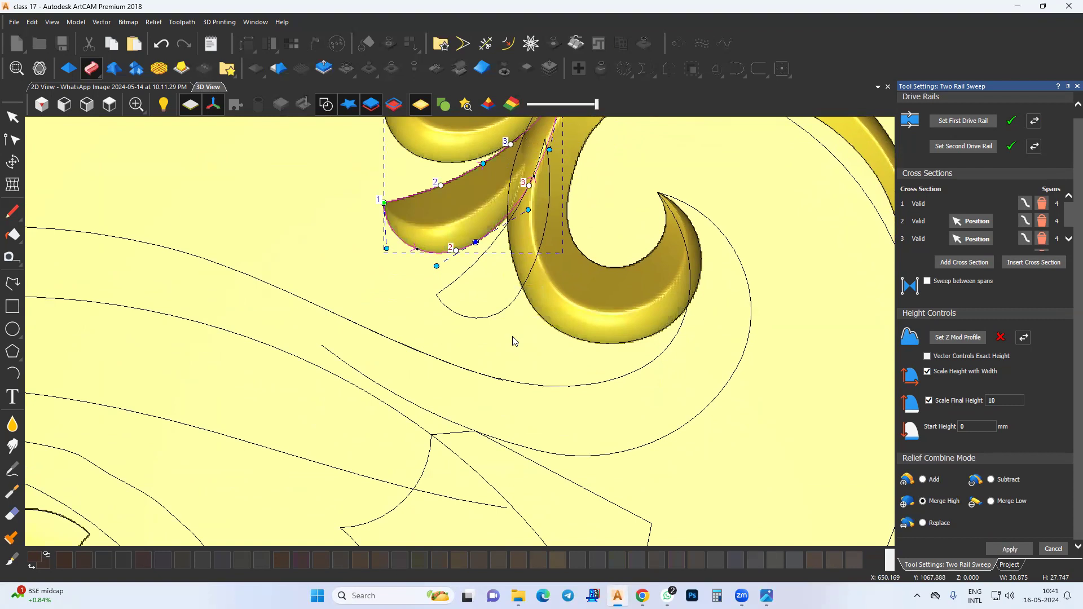
# Sweep the lowest, smallest lobe on the scroll's outer side between its two outline curves.
pyautogui.click(477, 318)
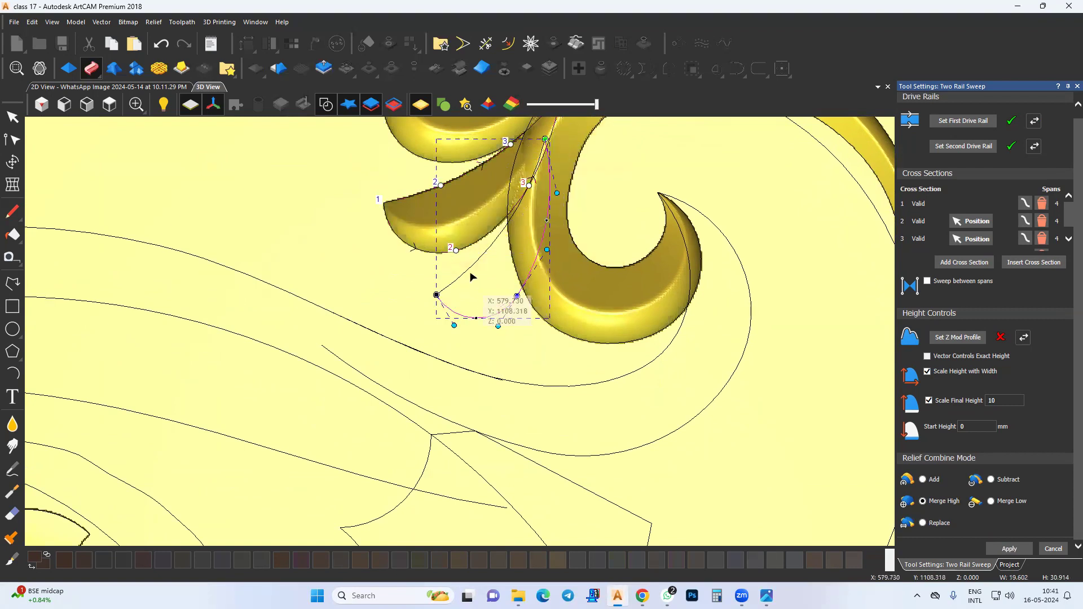
pyautogui.click(950, 124)
pyautogui.moveTo(491, 292); pyautogui.dragTo(493, 288, button='middle')
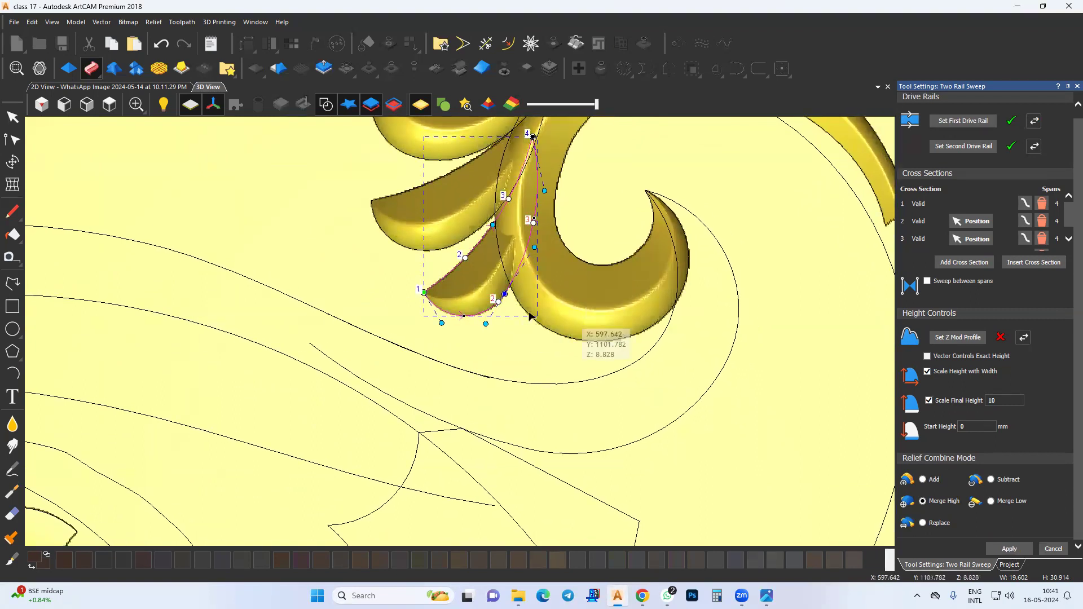
pyautogui.scroll(-3, 593, 248)
pyautogui.moveTo(573, 264); pyautogui.dragTo(555, 198, button='middle')
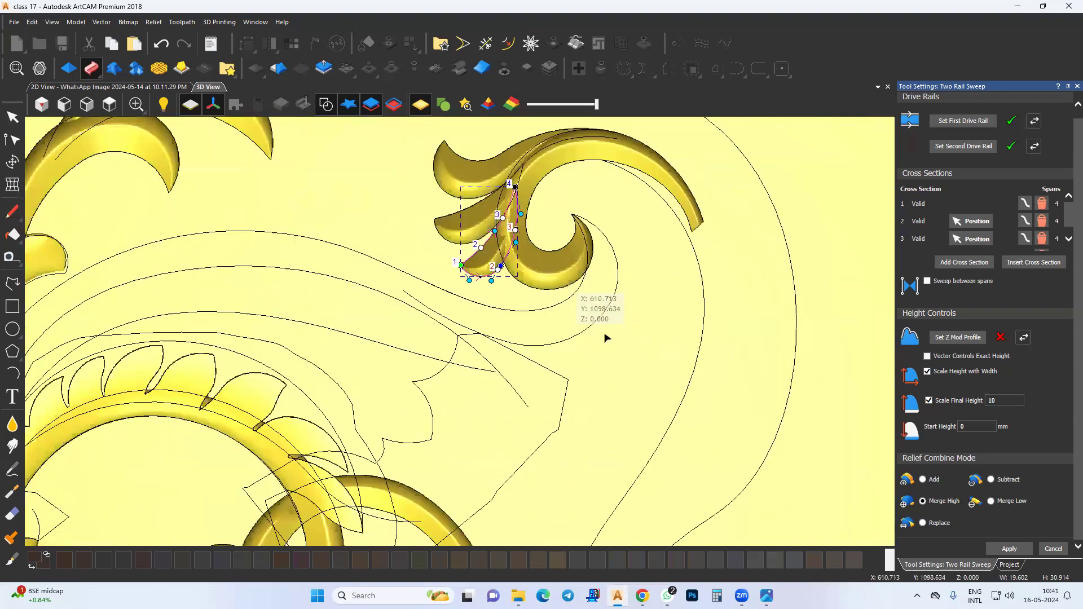
# Set the two tail curves beneath the scroll as drive rails and align cross sections 2 and 3 along the inner curve.
pyautogui.moveTo(604, 334); pyautogui.dragTo(621, 331, button='middle')
pyautogui.click(586, 340)
pyautogui.moveTo(601, 286); pyautogui.dragTo(661, 292, button='middle')
pyautogui.keyDown('shift'); pyautogui.click(596, 294); pyautogui.keyUp('shift')
pyautogui.click(950, 124)
pyautogui.moveTo(592, 315); pyautogui.dragTo(618, 314, button='middle')
pyautogui.moveTo(517, 310); pyautogui.dragTo(554, 319)
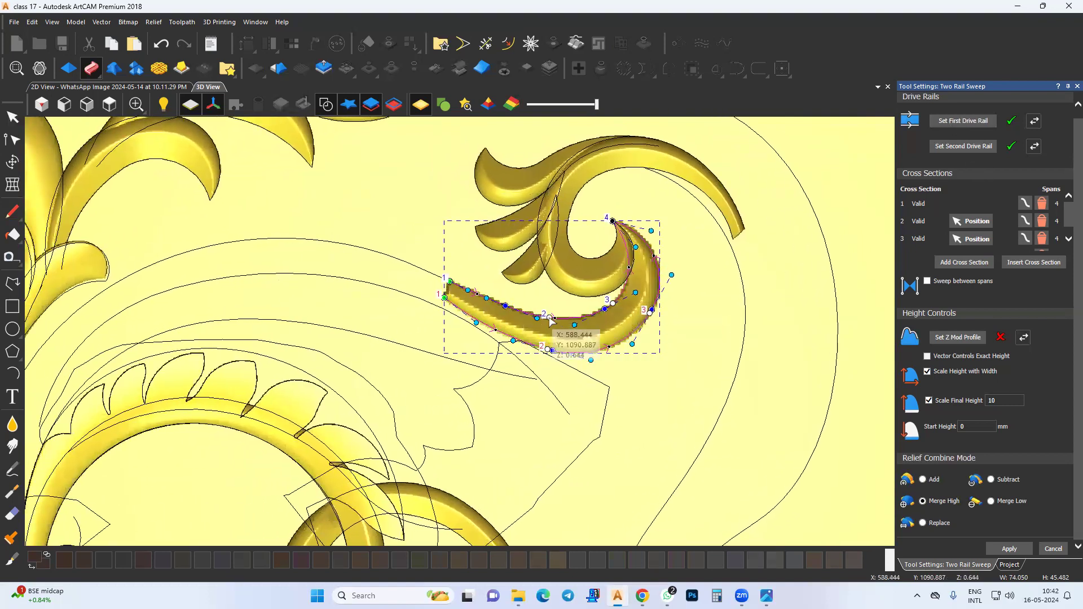
pyautogui.moveTo(614, 304); pyautogui.dragTo(630, 300)
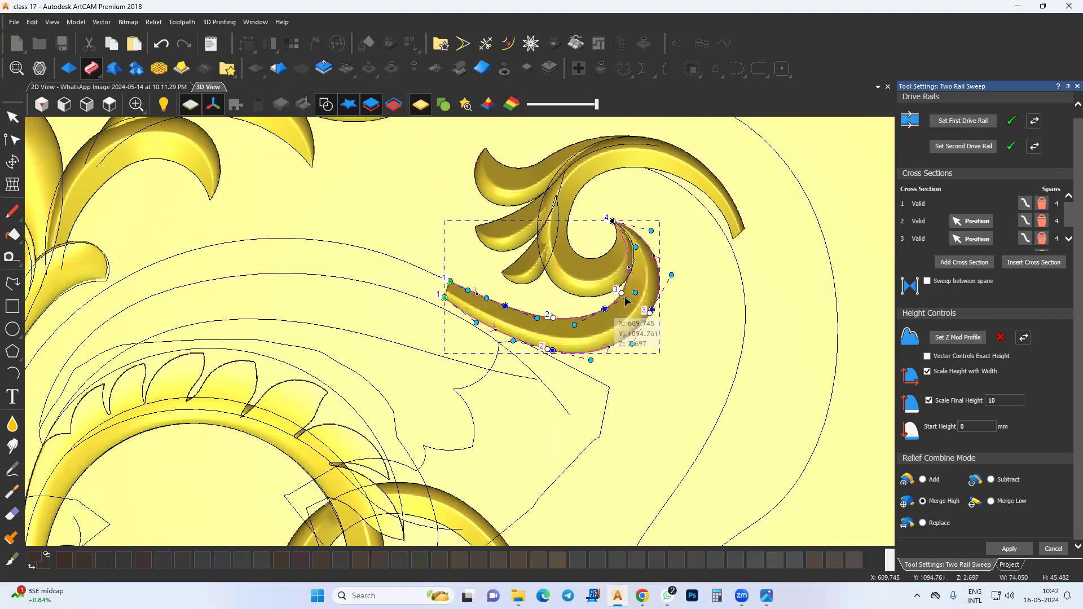
pyautogui.moveTo(622, 310); pyautogui.dragTo(646, 304, button='middle')
# Reopen the two-rail sweep on the tail beneath the scroll and apply it to the relief.
pyautogui.click(1008, 551)
pyautogui.click(1009, 549)
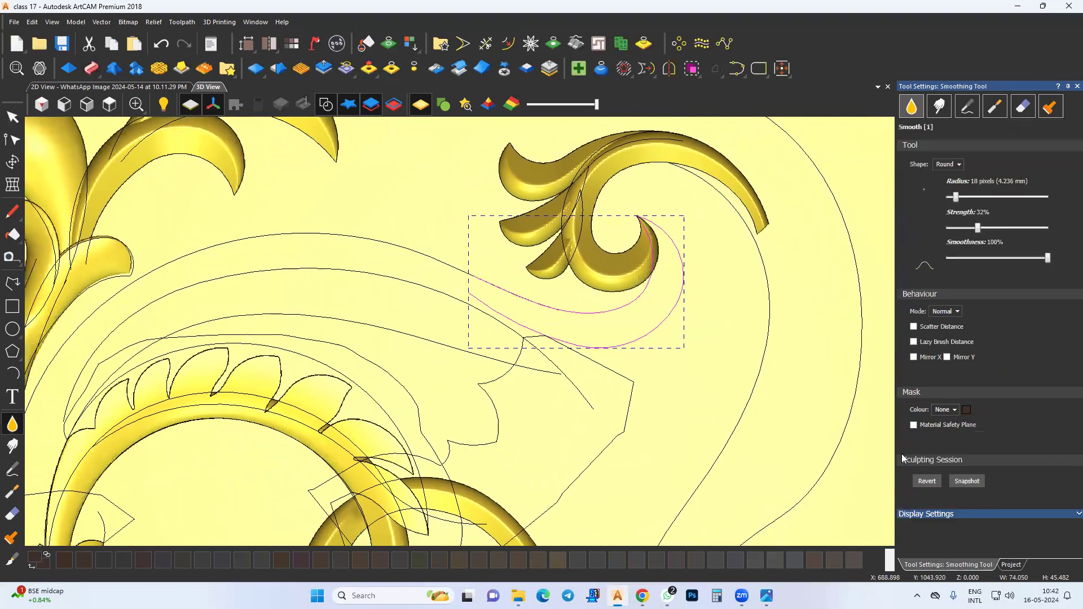
pyautogui.click(158, 46)
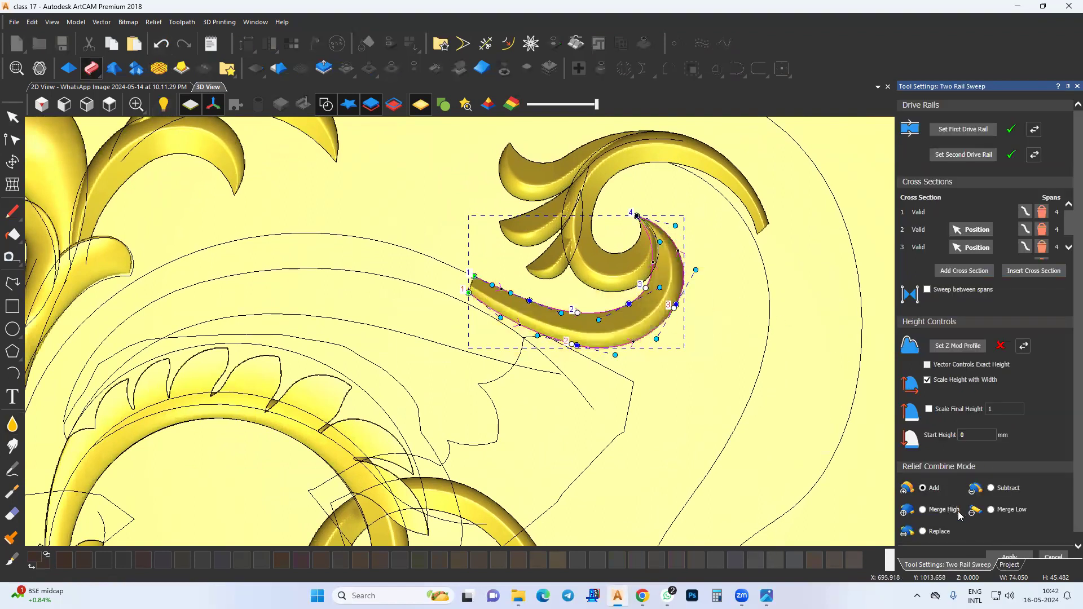
pyautogui.scroll(-1, 1002, 543)
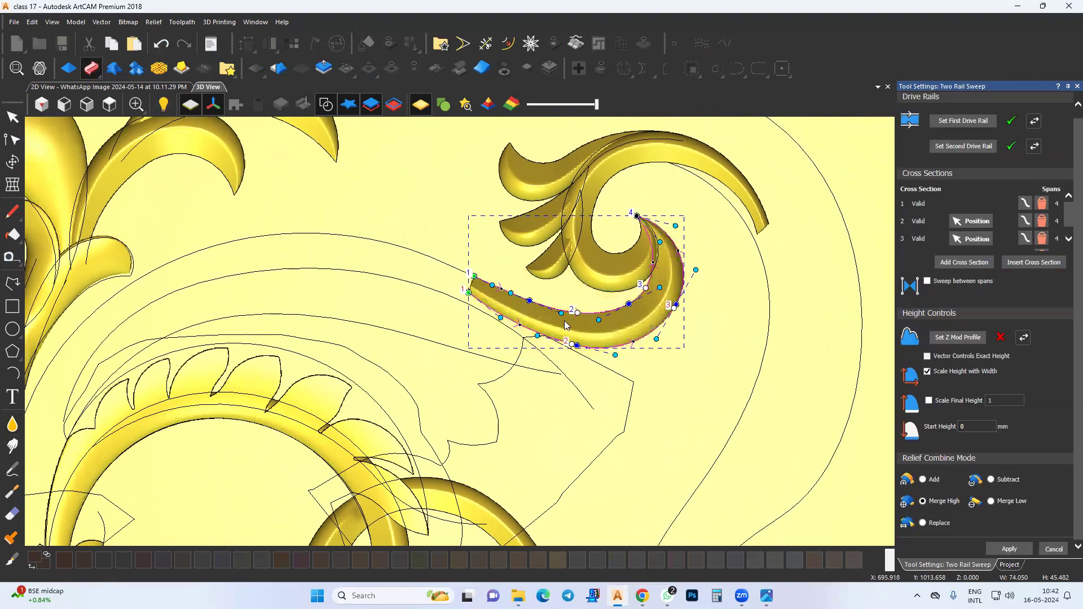
pyautogui.moveTo(597, 370); pyautogui.dragTo(684, 353, button='middle')
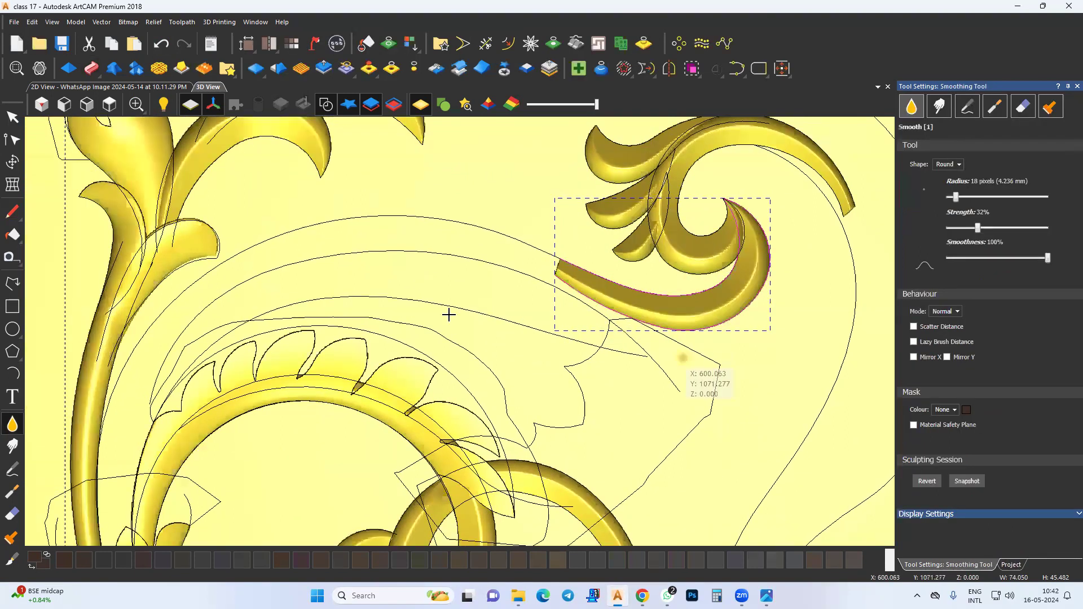
pyautogui.scroll(-1, 683, 358)
# Select the outer and lower outline curves of the wide arched leaf over the reference image in the 2D view.
pyautogui.click(10, 116)
pyautogui.click(451, 303)
pyautogui.scroll(-2, 451, 302)
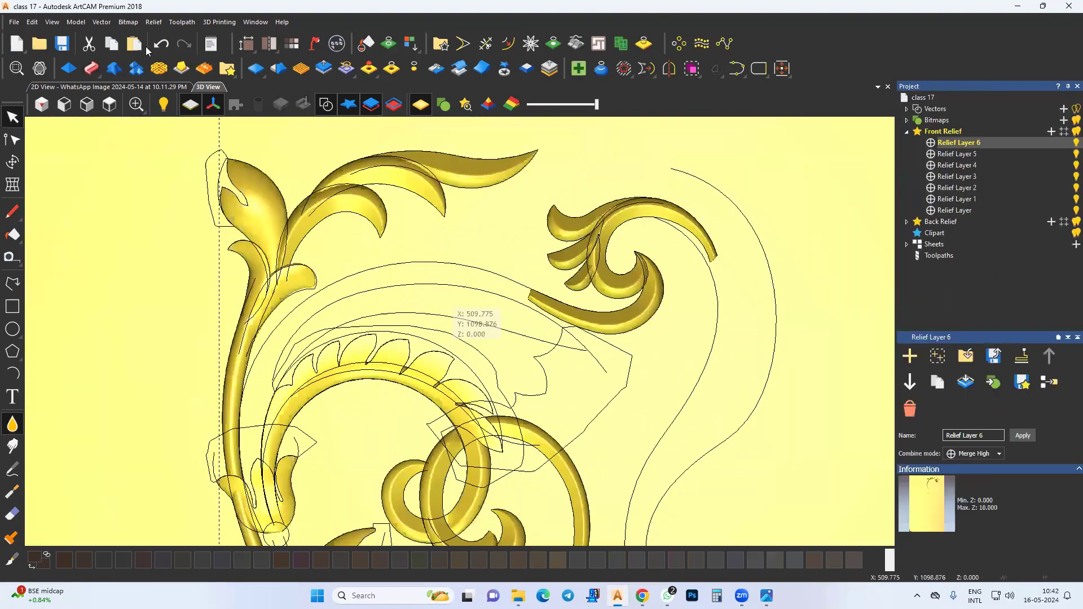
pyautogui.press('F2')
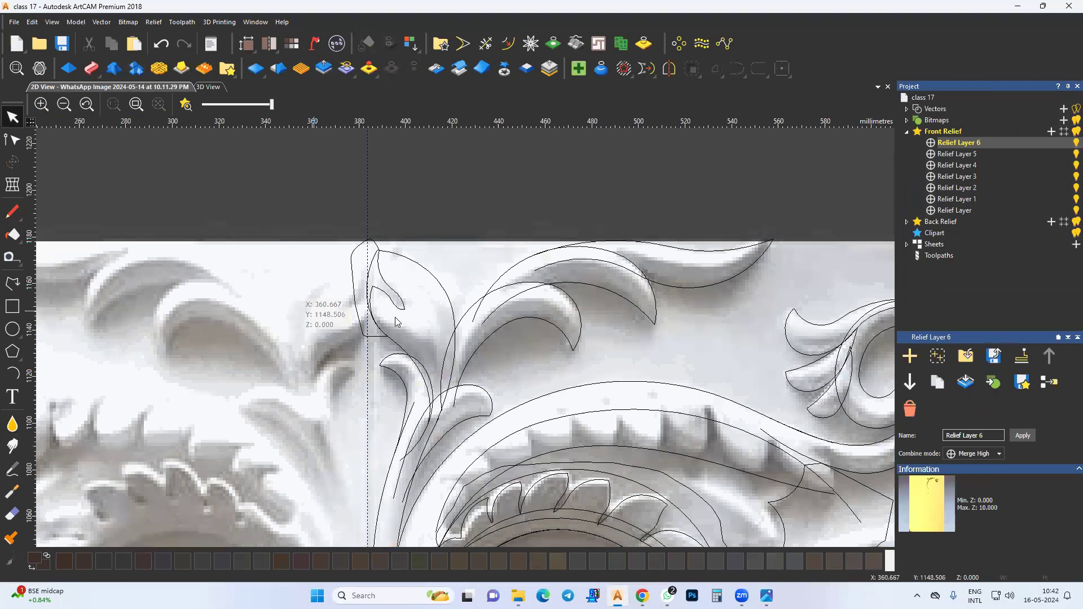
pyautogui.moveTo(714, 462); pyautogui.dragTo(598, 331, button='middle')
pyautogui.moveTo(597, 265); pyautogui.dragTo(524, 260, button='middle')
pyautogui.click(524, 259)
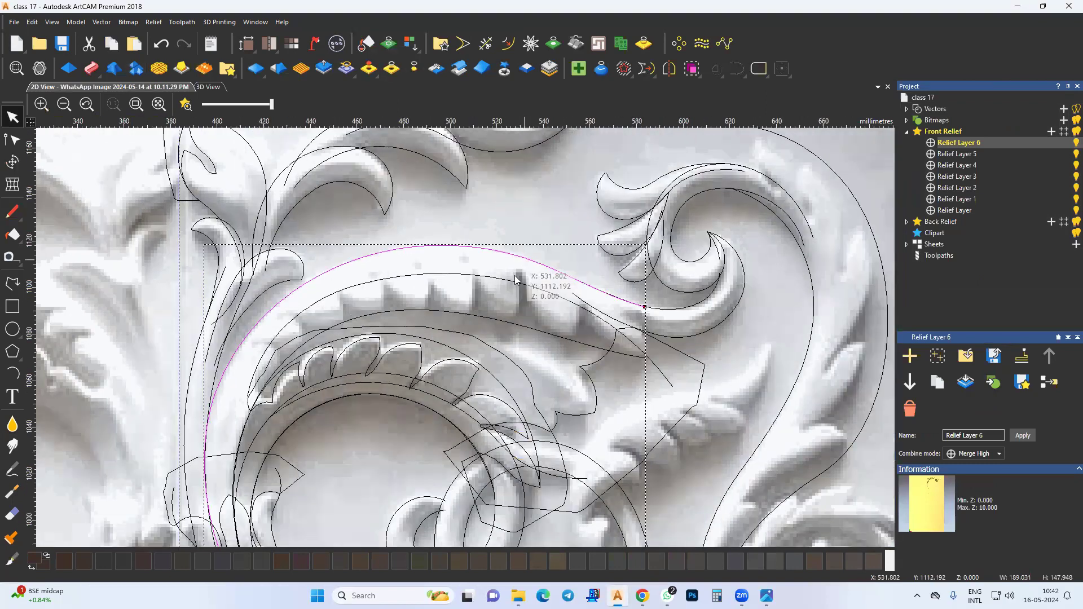
pyautogui.keyDown('shift'); pyautogui.click(503, 320); pyautogui.keyUp('shift')
pyautogui.moveTo(504, 303); pyautogui.dragTo(507, 311, button='middle')
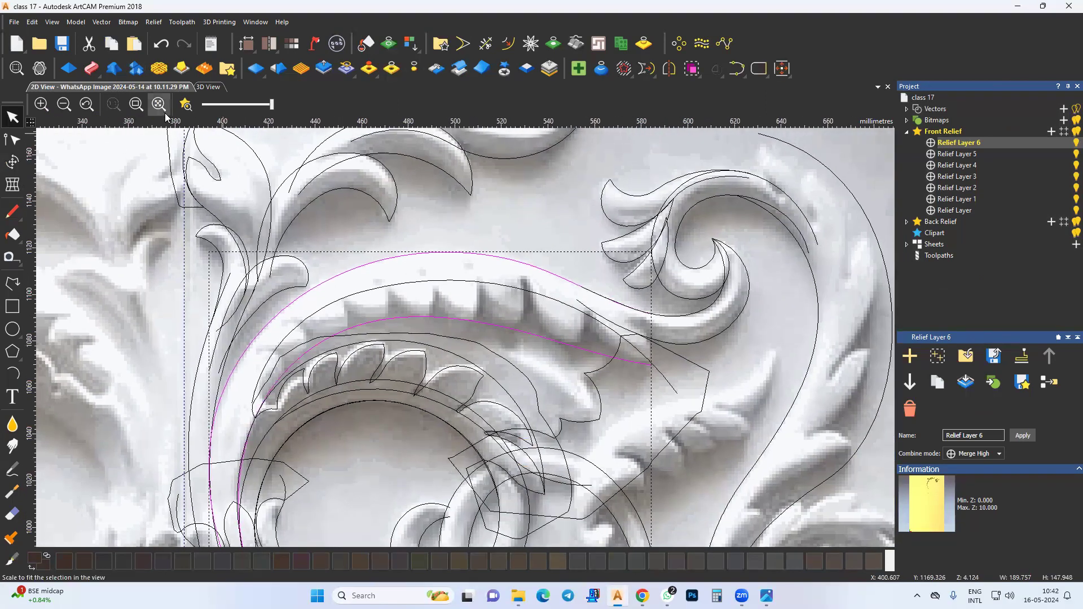
# Add a new front relief layer and make it the active layer in the 3D view.
pyautogui.click(209, 87)
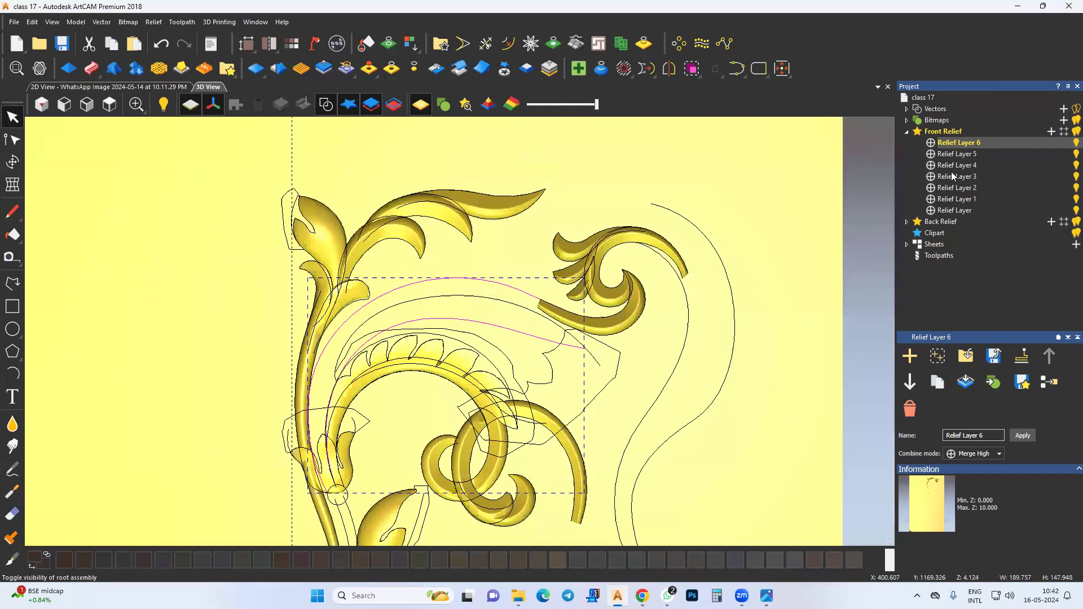
pyautogui.click(1051, 133)
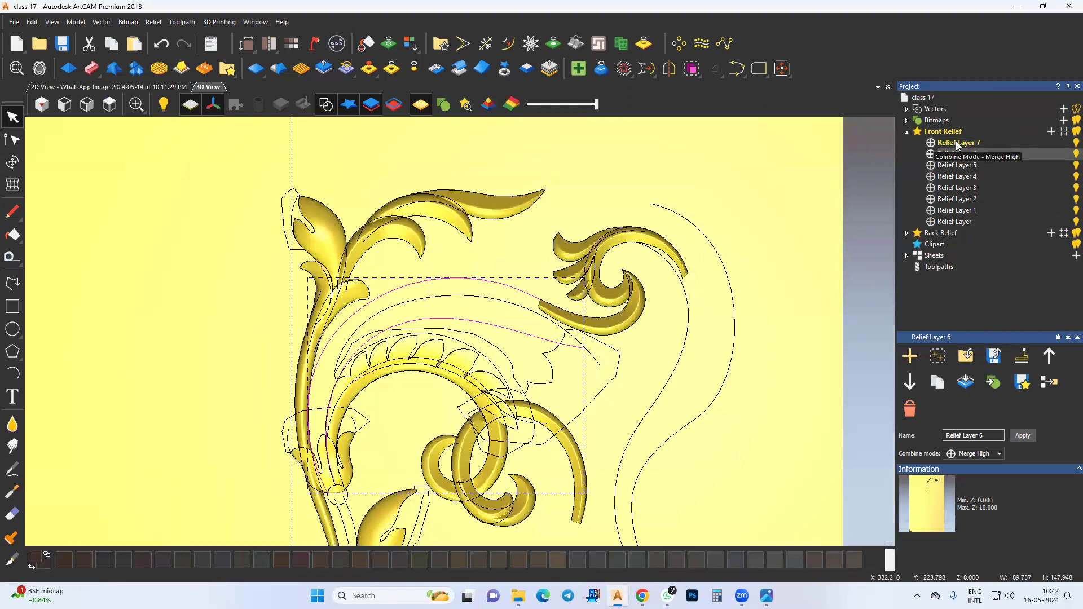
pyautogui.click(958, 146)
# Start a two-rail sweep on the arched leaf's outlines and add the small arc as cross section, giving it four sections.
pyautogui.click(91, 68)
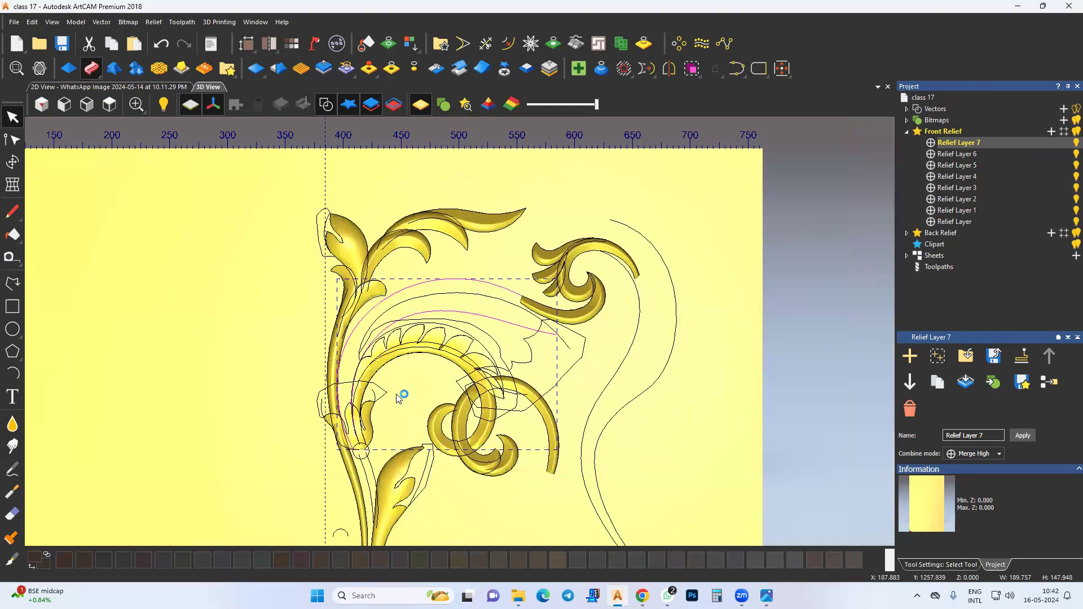
pyautogui.moveTo(367, 465); pyautogui.dragTo(370, 306, button='middle')
pyautogui.moveTo(415, 449); pyautogui.dragTo(390, 477)
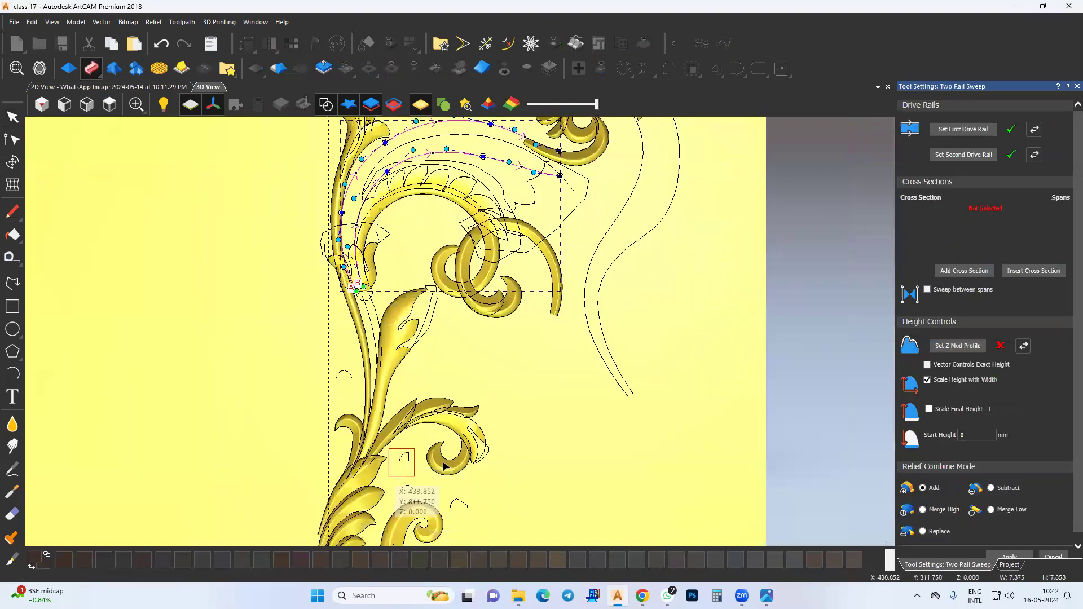
pyautogui.click(975, 272)
pyautogui.moveTo(467, 215); pyautogui.dragTo(501, 336, button='middle')
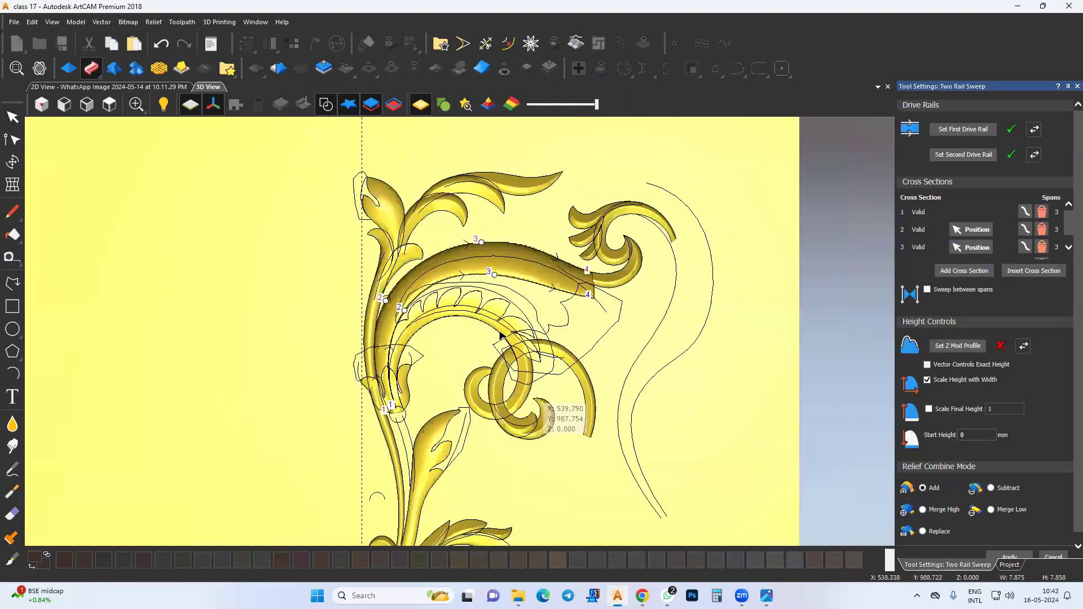
# Reposition cross sections 3 and 2 along the arched leaf's rails, then set the final height to 10 with Merge High.
pyautogui.scroll(3, 506, 286)
pyautogui.moveTo(458, 236); pyautogui.dragTo(491, 234)
pyautogui.moveTo(305, 372); pyautogui.dragTo(295, 385)
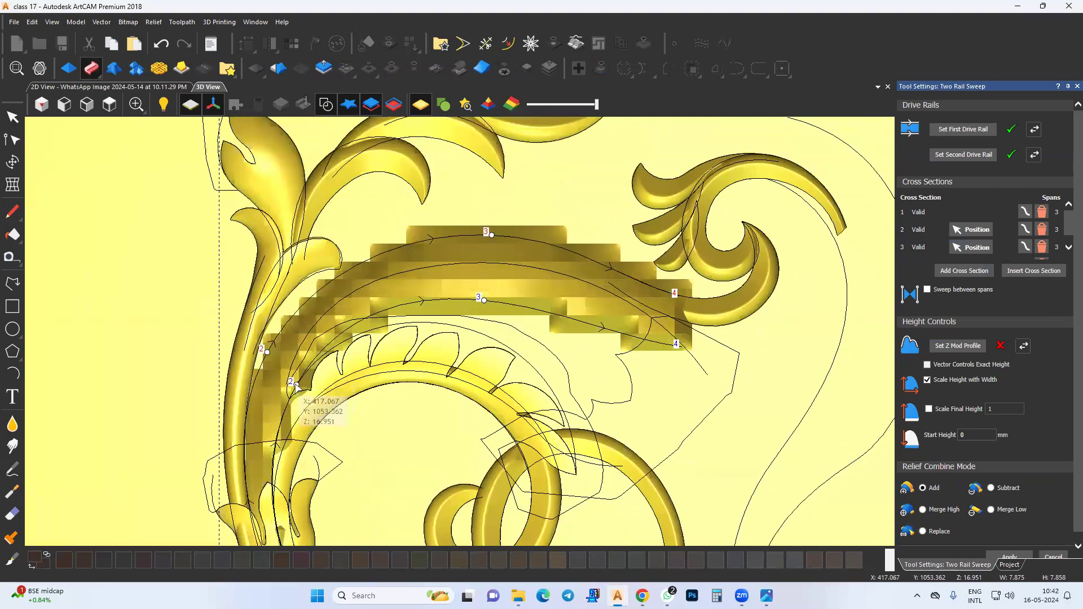
pyautogui.click(951, 415)
pyautogui.click(1000, 409)
pyautogui.write('10')
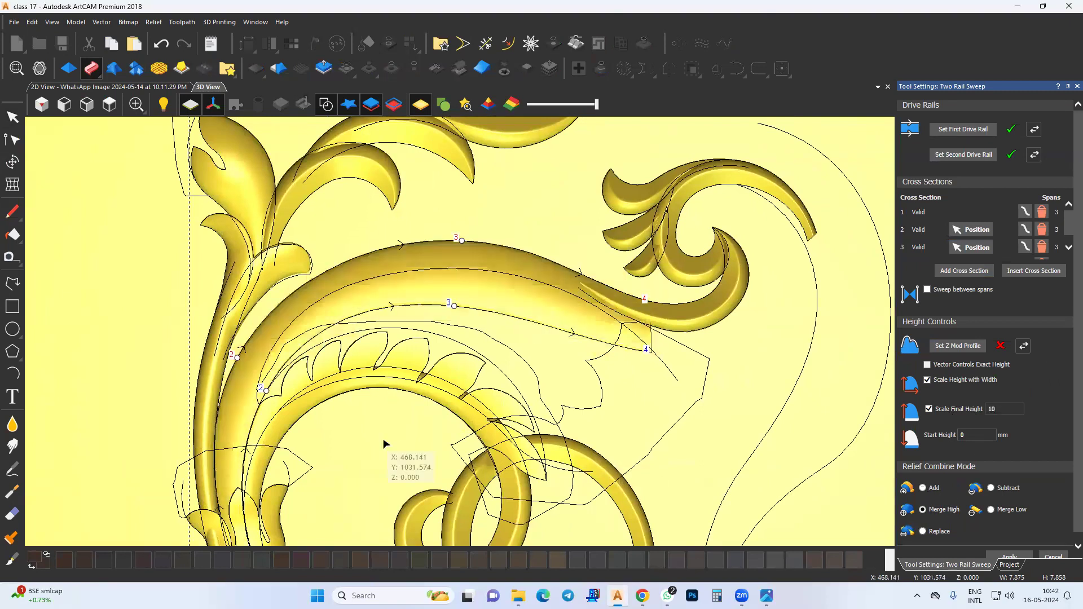
# Compare the arched leaf's sweep with the reference image, then apply it and close the sweep tool.
pyautogui.moveTo(415, 418); pyautogui.dragTo(391, 415, button='middle')
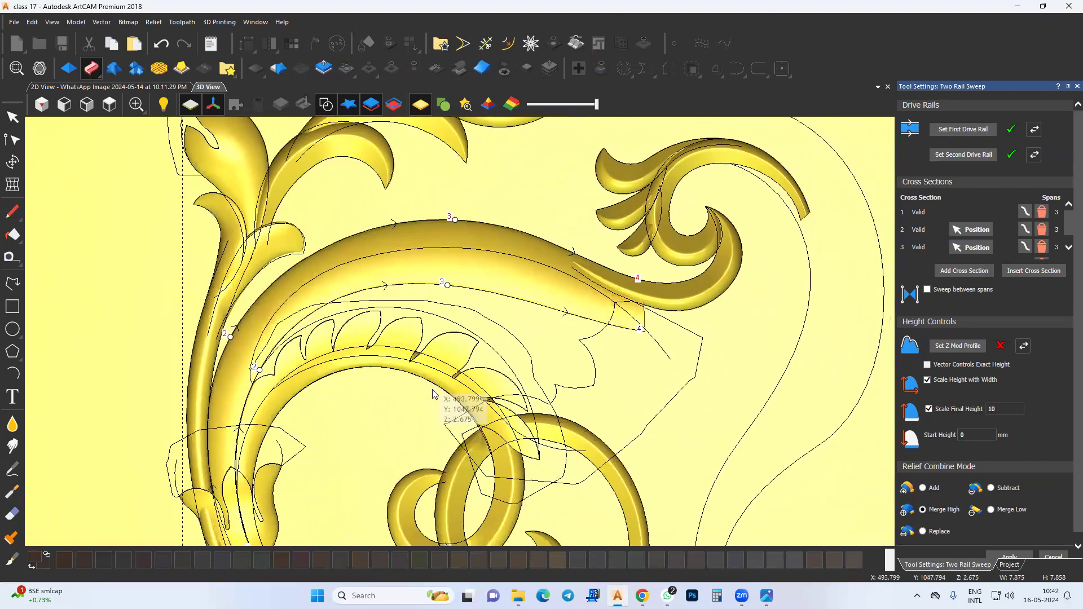
pyautogui.moveTo(444, 373); pyautogui.dragTo(442, 390, button='middle')
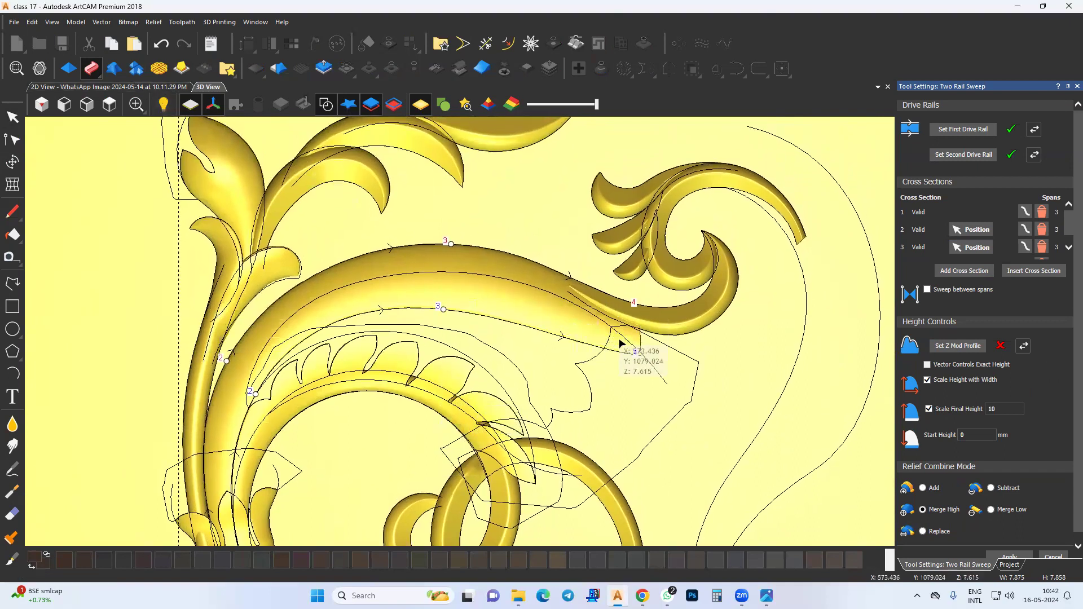
pyautogui.click(169, 87)
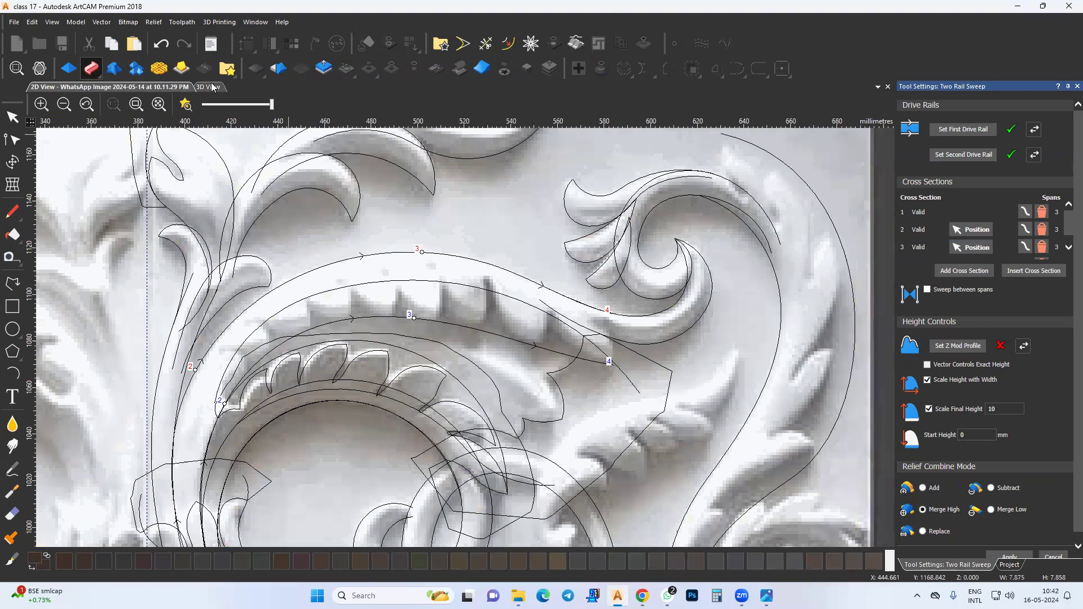
pyautogui.click(208, 87)
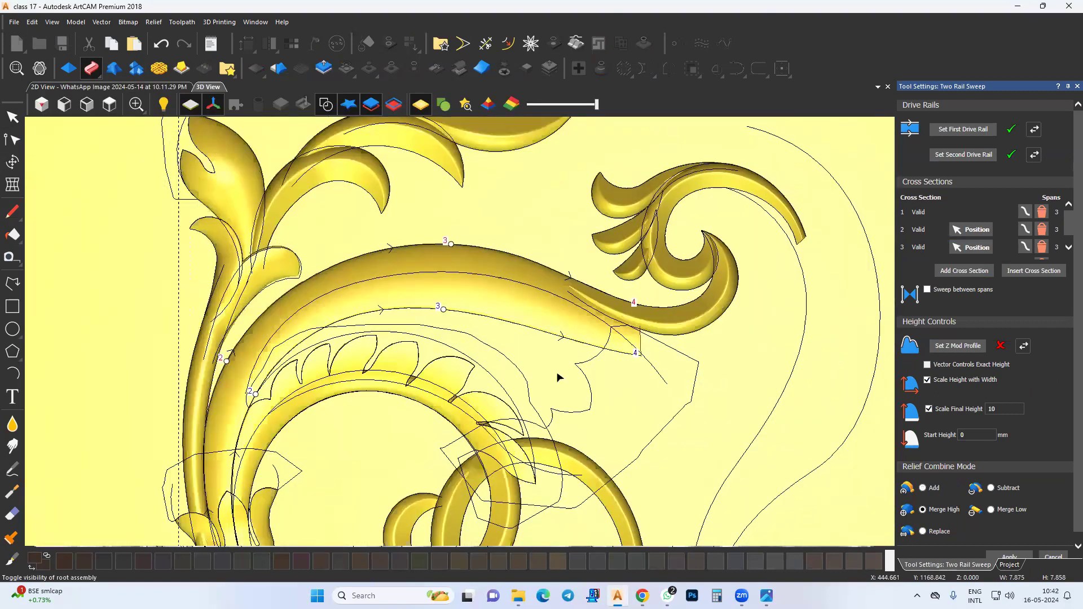
pyautogui.moveTo(528, 350); pyautogui.dragTo(483, 338, button='middle')
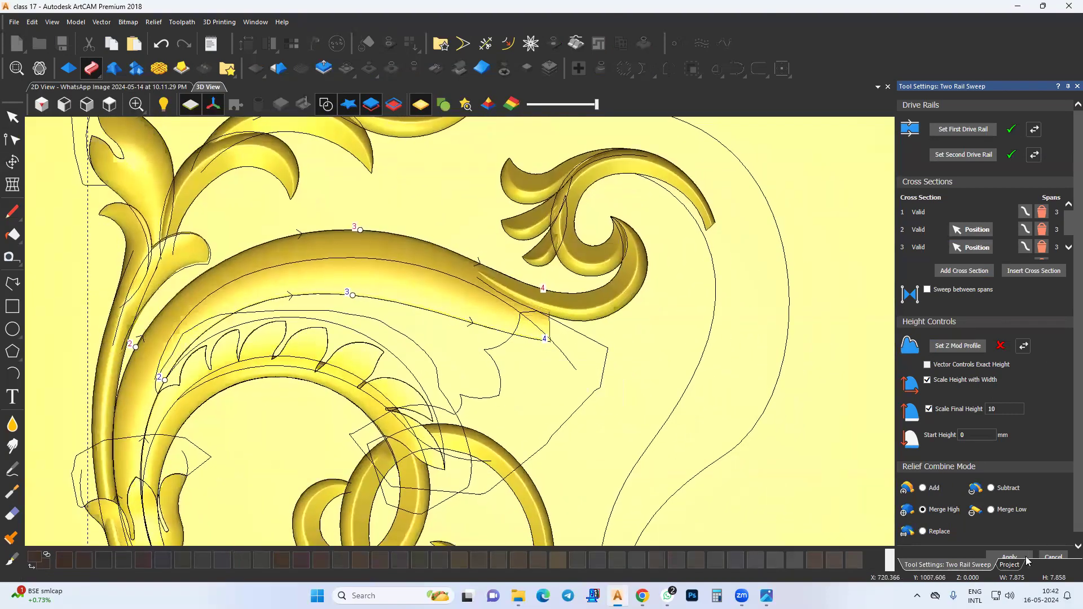
pyautogui.scroll(-1, 1011, 546)
pyautogui.click(1047, 554)
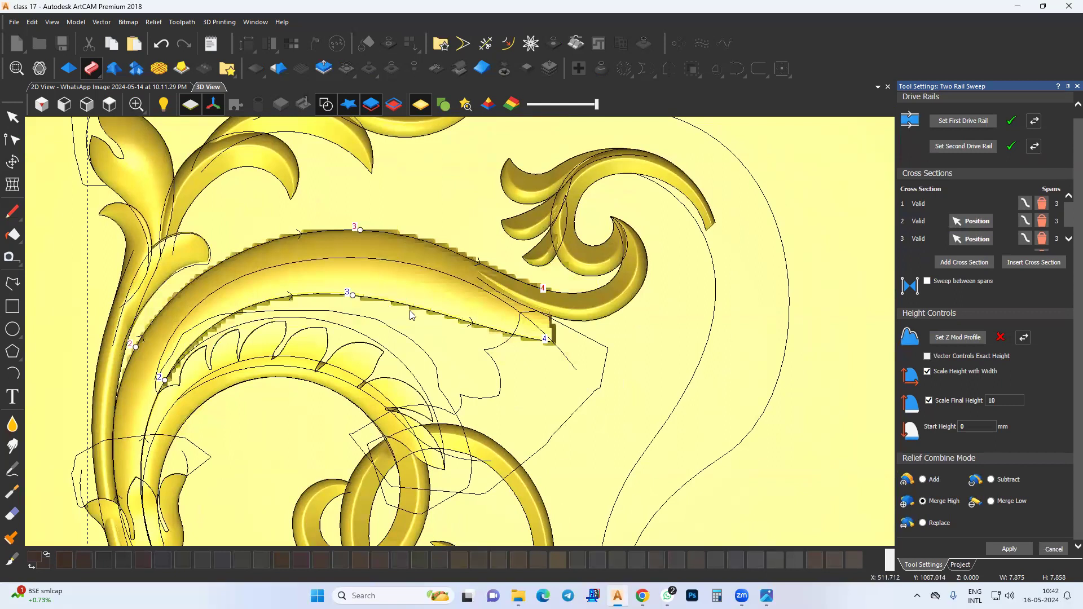
pyautogui.moveTo(410, 311); pyautogui.dragTo(439, 318, button='middle')
pyautogui.click(13, 423)
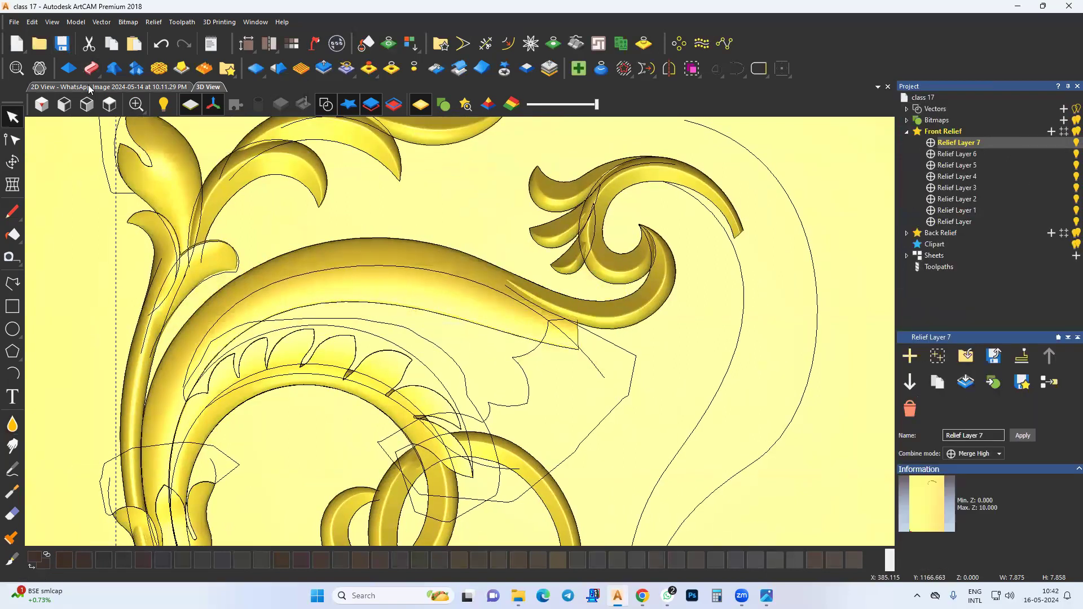
# Draw a three-point arc about 11 mm wide and 10.5 mm high from the arched leaf's upper outline toward its tip.
pyautogui.click(107, 86)
pyautogui.scroll(1, 556, 345)
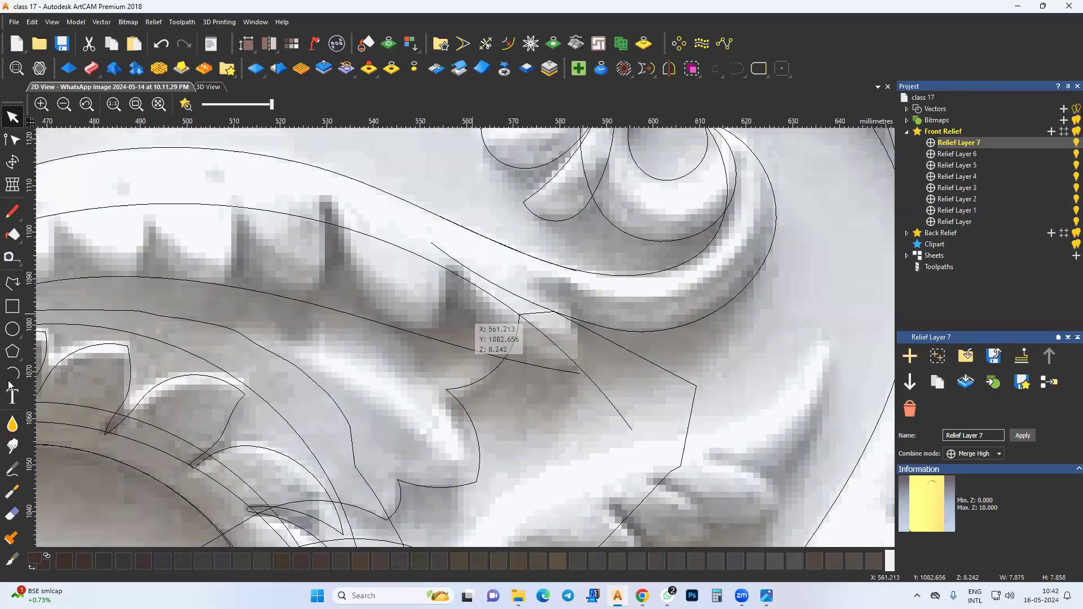
pyautogui.click(12, 372)
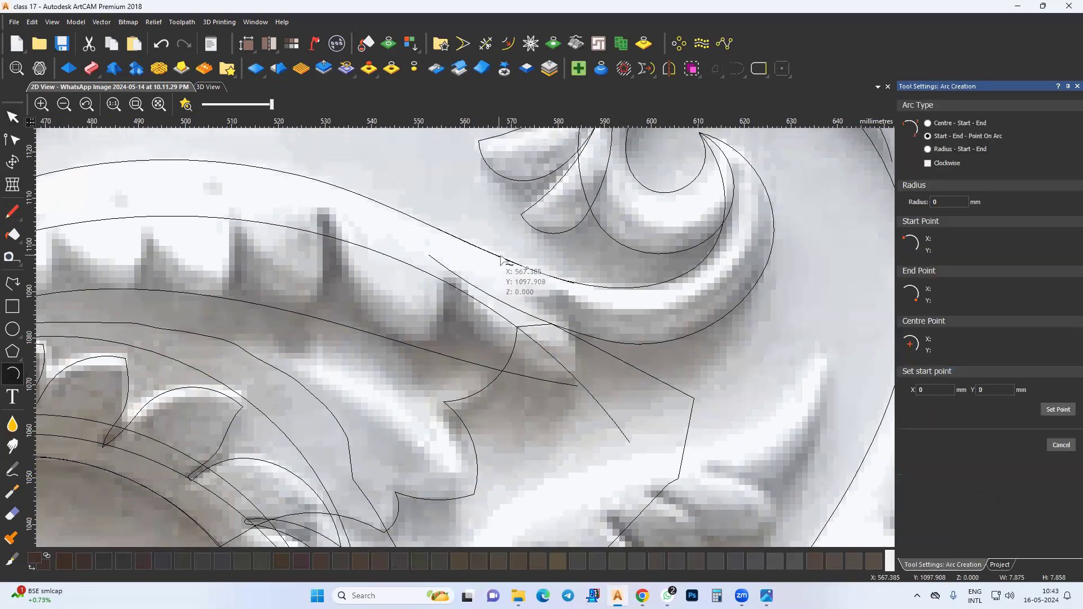
pyautogui.click(501, 258)
pyautogui.click(552, 307)
pyautogui.click(521, 284)
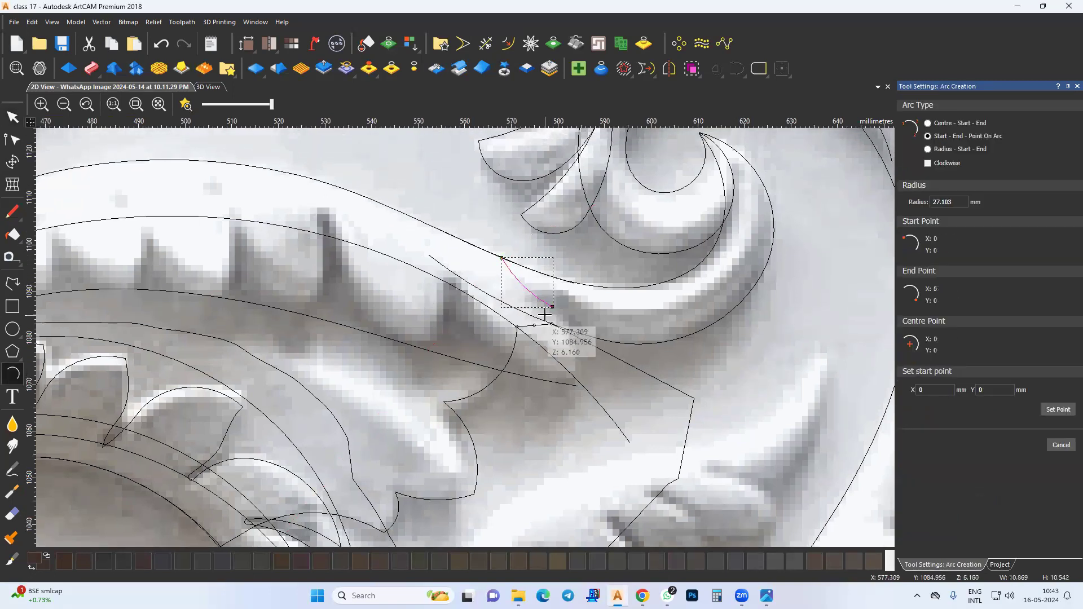
# Draw two connected arcs at the leaf tip, about 4 by 17 mm down to the lower outline and 26 by 22 mm back up.
pyautogui.click(553, 306)
pyautogui.click(571, 385)
pyautogui.click(573, 350)
pyautogui.click(568, 388)
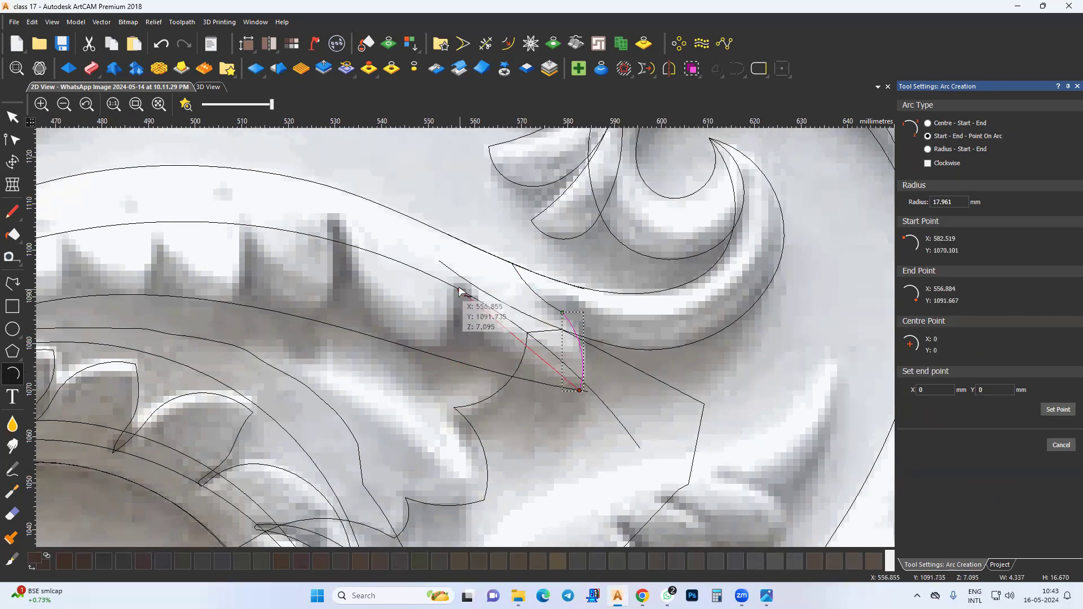
pyautogui.click(475, 309)
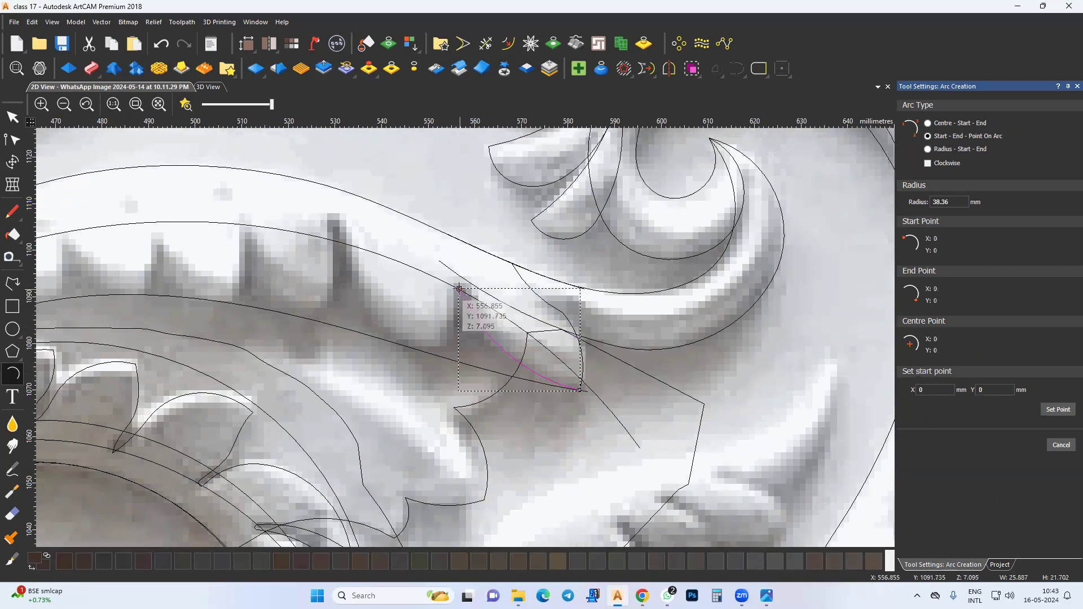
# Draw a steep return arc at the notch nearest the arched leaf's tip, then a 24 by 27 mm arc up to the next notch.
pyautogui.click(446, 347)
pyautogui.click(454, 326)
pyautogui.click(446, 347)
pyautogui.moveTo(367, 293); pyautogui.dragTo(389, 303, button='middle')
pyautogui.click(359, 233)
pyautogui.click(375, 283)
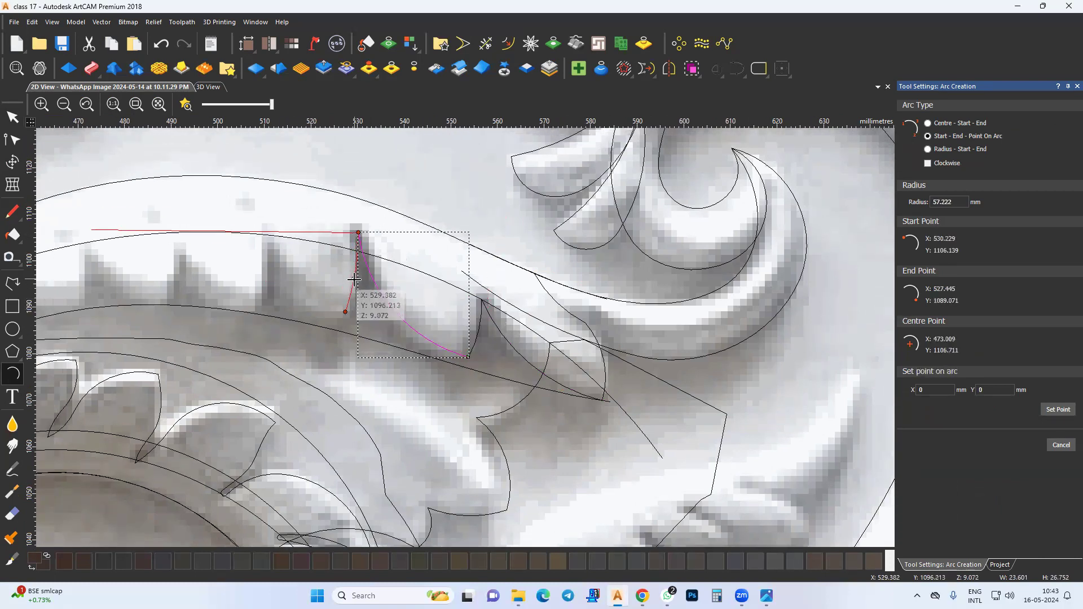
# Trace the next tooth toward the leaf's base with a 17 by 17 mm arc between steep arcs about 17 and 16 mm high.
pyautogui.click(345, 311)
pyautogui.moveTo(290, 298); pyautogui.dragTo(337, 313, button='middle')
pyautogui.click(311, 247)
pyautogui.click(331, 289)
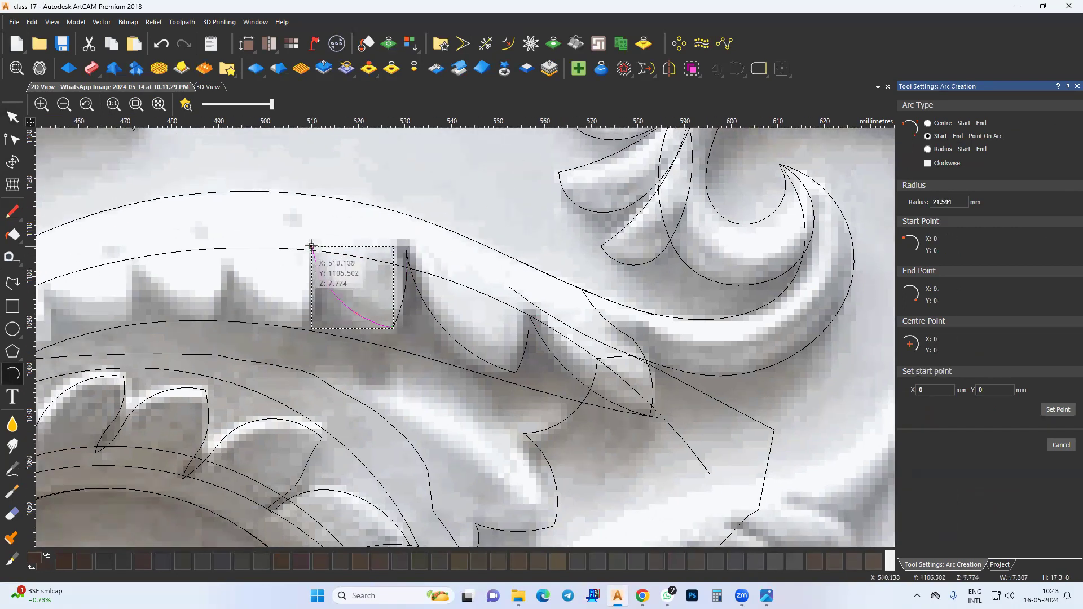
pyautogui.click(311, 246)
pyautogui.click(306, 323)
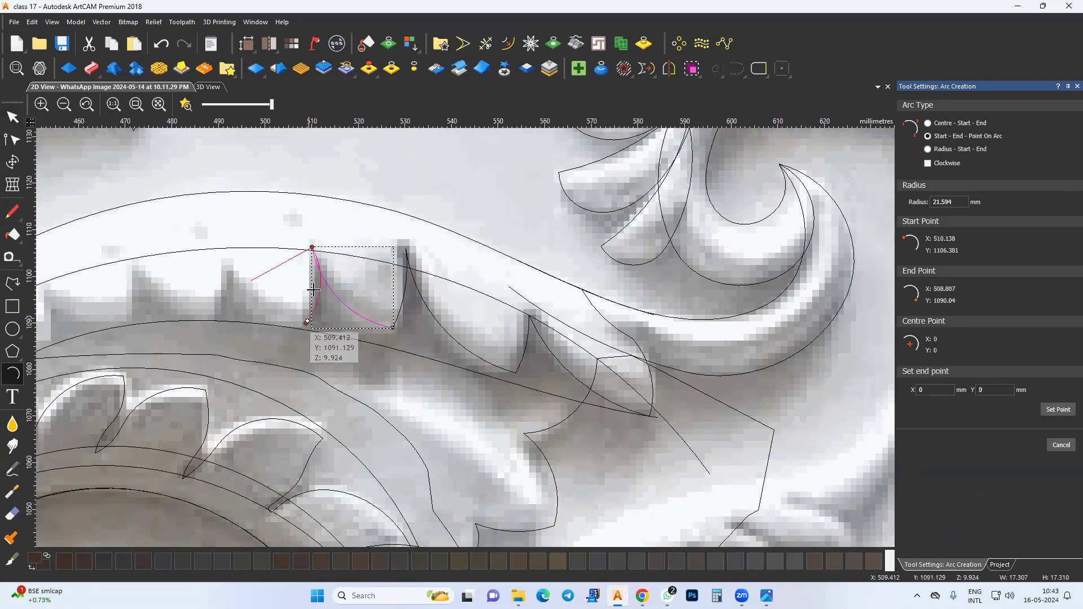
pyautogui.click(306, 323)
# Continue the serrated edge with a 17 by 13 mm tooth arc and a steep return arc about 3 by 11 mm.
pyautogui.moveTo(230, 294); pyautogui.dragTo(257, 305, button='middle')
pyautogui.click(255, 267)
pyautogui.click(248, 268)
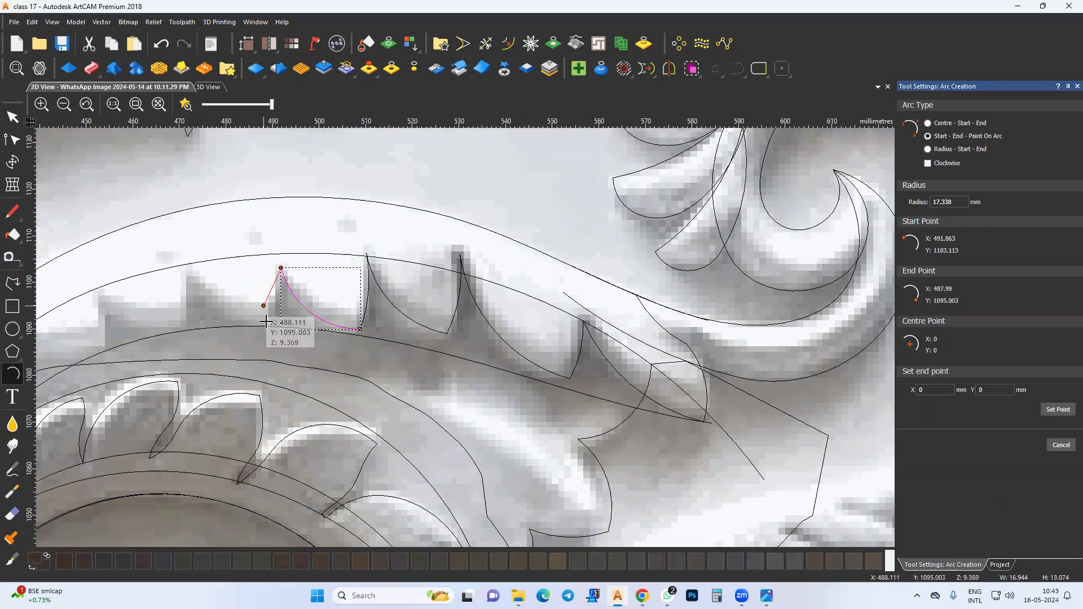
pyautogui.click(267, 320)
pyautogui.click(276, 294)
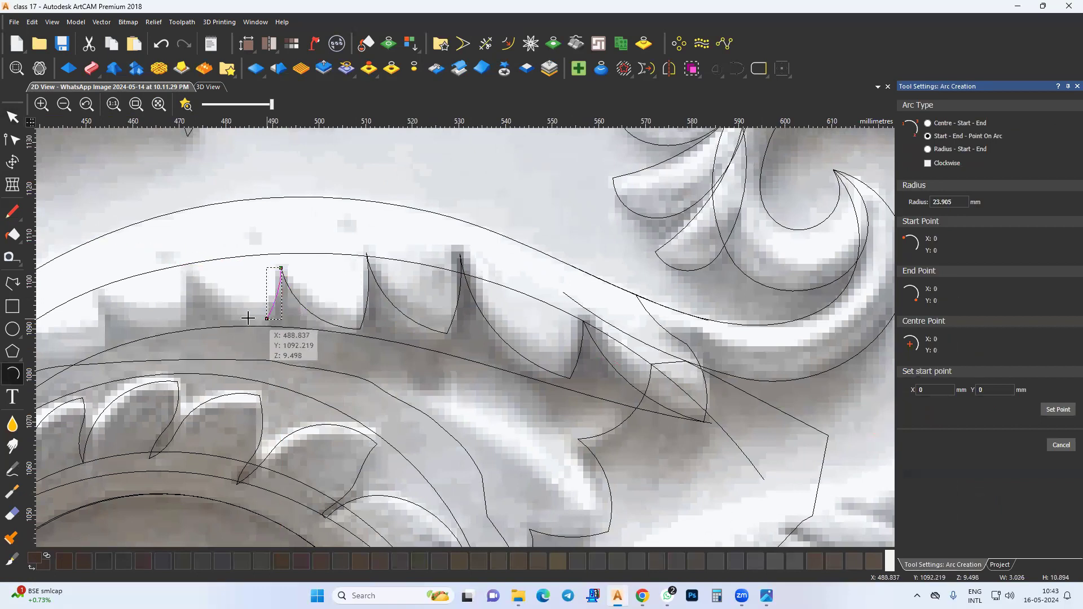
# Trace the following tooth's lower edge with an arc about 17 by 10 mm ending at the next notch.
pyautogui.click(248, 318)
pyautogui.moveTo(193, 281); pyautogui.dragTo(251, 289, button='middle')
pyautogui.click(249, 280)
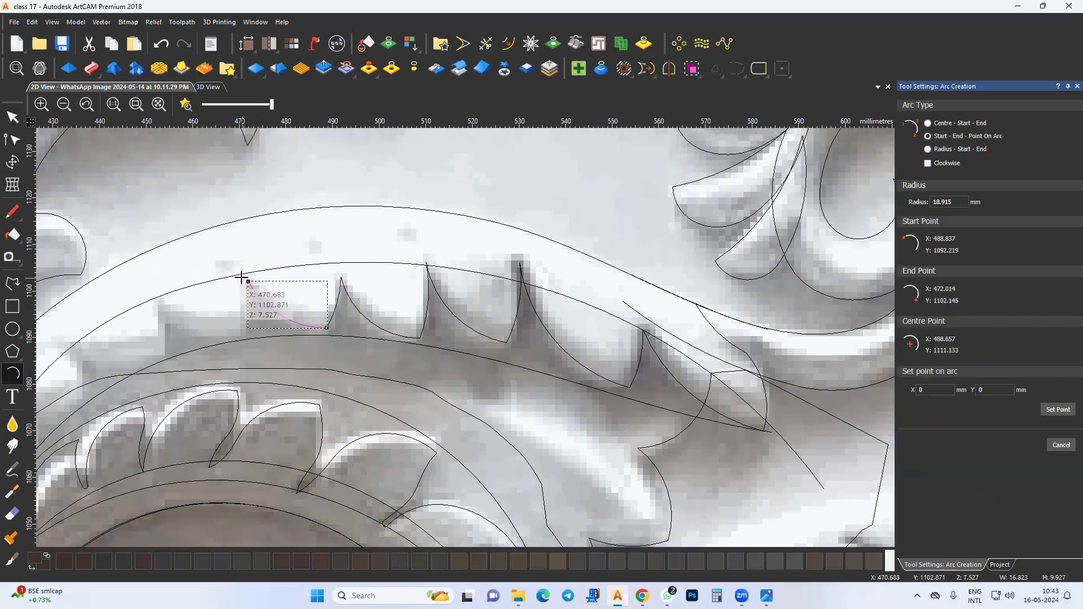
pyautogui.moveTo(241, 330); pyautogui.dragTo(273, 279, button='middle')
pyautogui.click(306, 283)
pyautogui.click(306, 283)
# Draw connected three-point arcs along the next shallow tooth and its notch, following the reference image toward the leaf's base.
pyautogui.click(240, 258)
pyautogui.click(247, 269)
pyautogui.click(240, 257)
pyautogui.click(247, 314)
pyautogui.click(249, 284)
pyautogui.click(247, 312)
# Draw the next tooth's shallow arc and finish it with a steep arc about 1 by 11 mm.
pyautogui.moveTo(163, 317); pyautogui.dragTo(229, 320, button='middle')
pyautogui.click(201, 306)
pyautogui.click(236, 316)
pyautogui.click(200, 307)
pyautogui.click(233, 334)
pyautogui.click(237, 309)
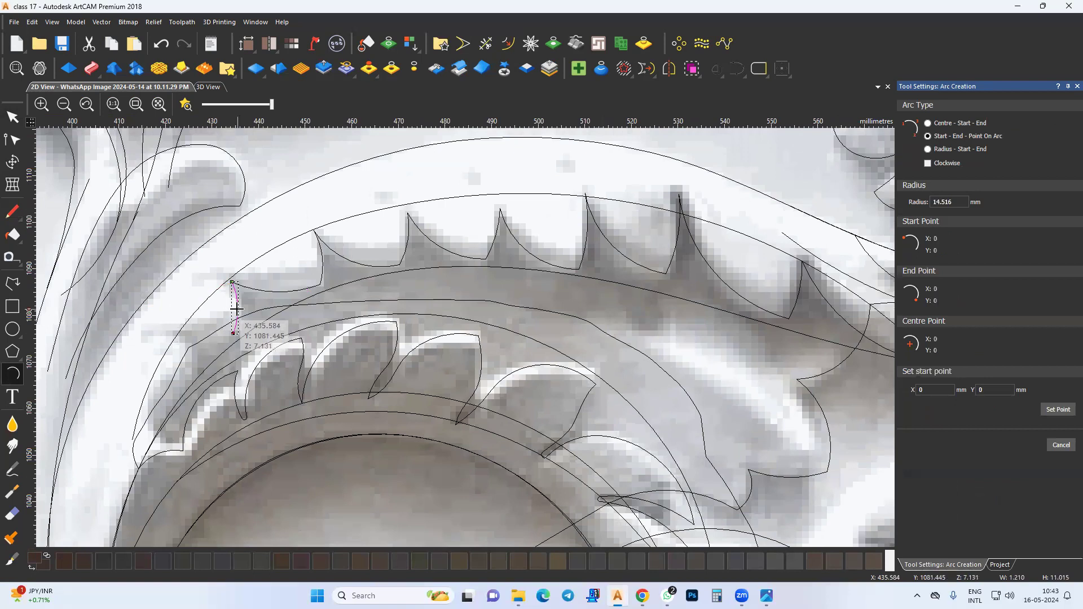
# Complete the serrated edge at the leaf's base with the last small tooth arcs, ending in one about 6 by 16 mm.
pyautogui.click(175, 343)
pyautogui.moveTo(175, 342); pyautogui.dragTo(199, 341, button='middle')
pyautogui.click(206, 339)
pyautogui.click(220, 365)
pyautogui.click(214, 351)
pyautogui.click(220, 366)
pyautogui.moveTo(195, 405); pyautogui.dragTo(241, 345, button='middle')
pyautogui.click(237, 354)
pyautogui.click(245, 339)
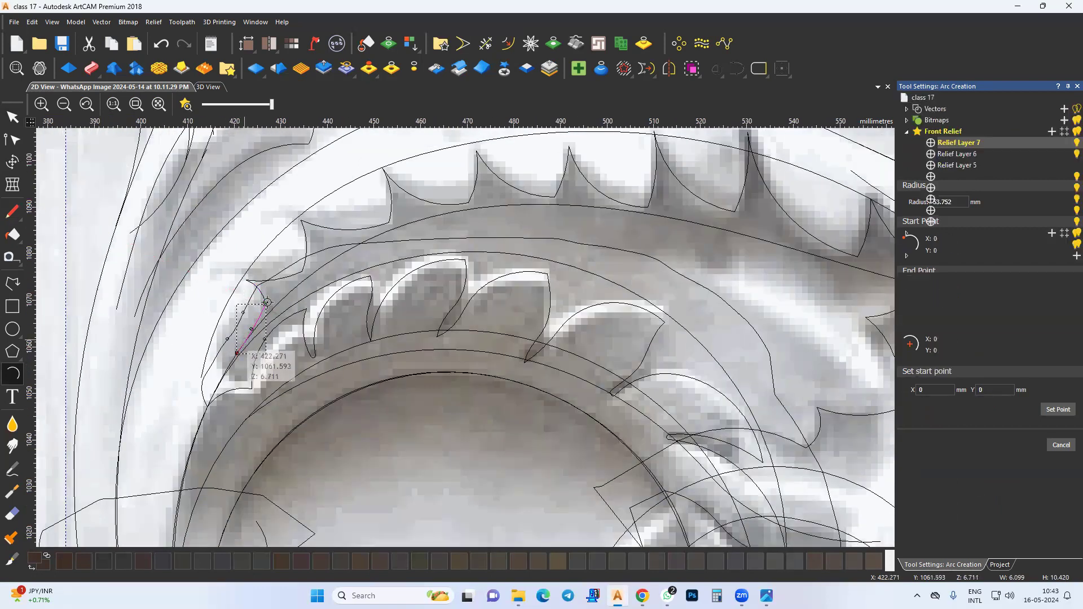
# Select all the arcs of the arched leaf's serrated edge and join them into one vector with a 0.025 mm tolerance.
pyautogui.press('Escape')
pyautogui.keyDown('shift'); pyautogui.click(265, 296); pyautogui.keyUp('shift')
pyautogui.scroll(-1, 300, 302)
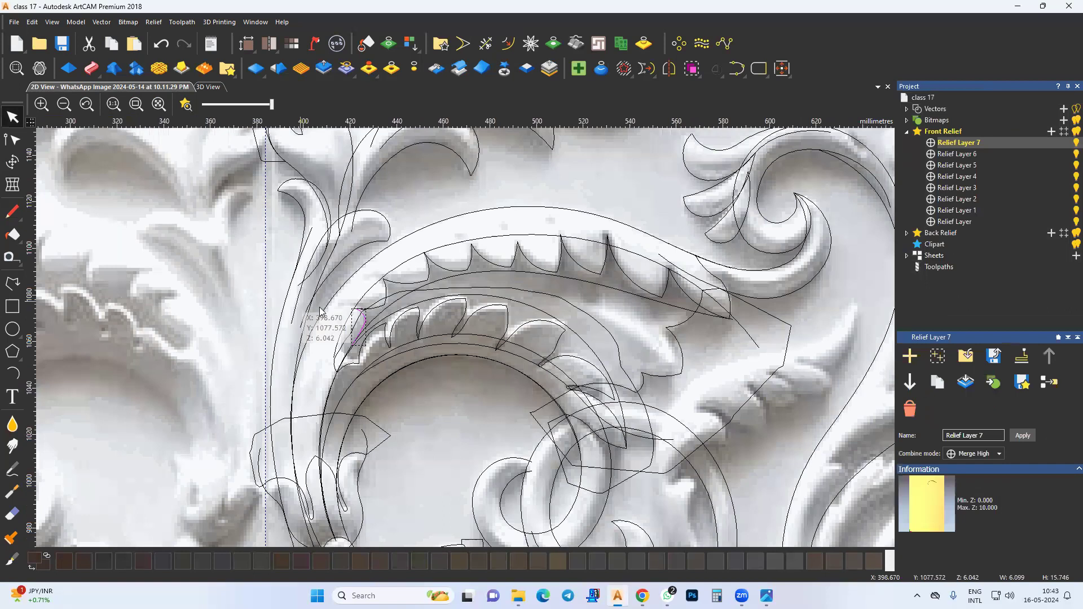
pyautogui.moveTo(301, 301); pyautogui.dragTo(274, 342, button='middle')
pyautogui.keyDown('shift'); pyautogui.moveTo(322, 304); pyautogui.dragTo(414, 364); pyautogui.keyUp('shift')
pyautogui.moveTo(382, 254)
pyautogui.keyDown('shift'); pyautogui.mouseDown()
pyautogui.moveTo(406, 297)
pyautogui.moveTo(501, 335)
pyautogui.mouseUp(); pyautogui.keyUp('shift')
pyautogui.moveTo(464, 241)
pyautogui.keyDown('shift'); pyautogui.mouseDown()
pyautogui.moveTo(619, 360)
pyautogui.moveTo(728, 383)
pyautogui.mouseUp(); pyautogui.keyUp('shift')
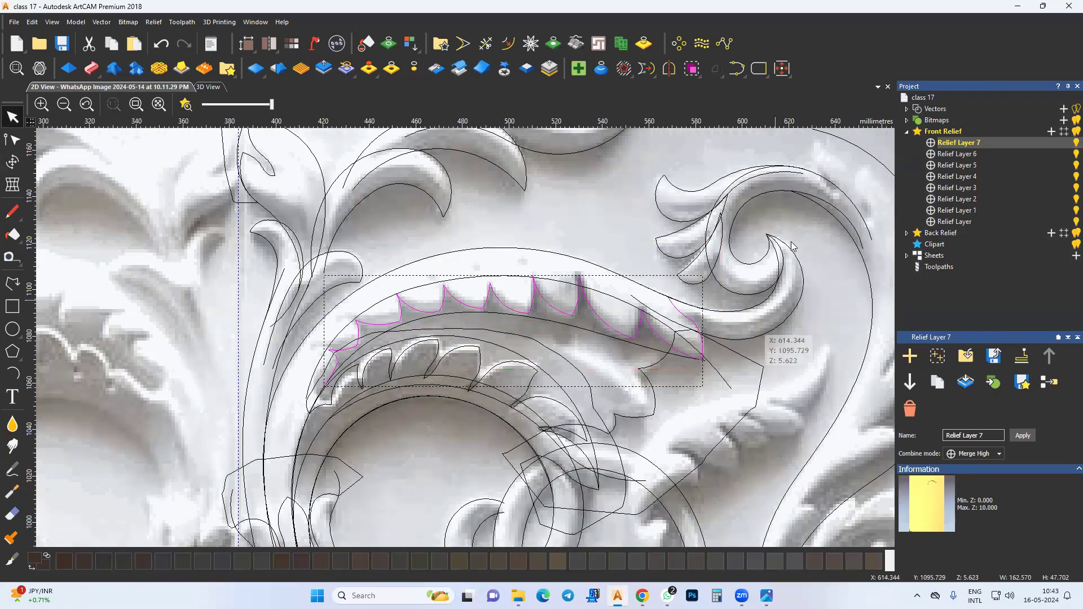
pyautogui.click(736, 68)
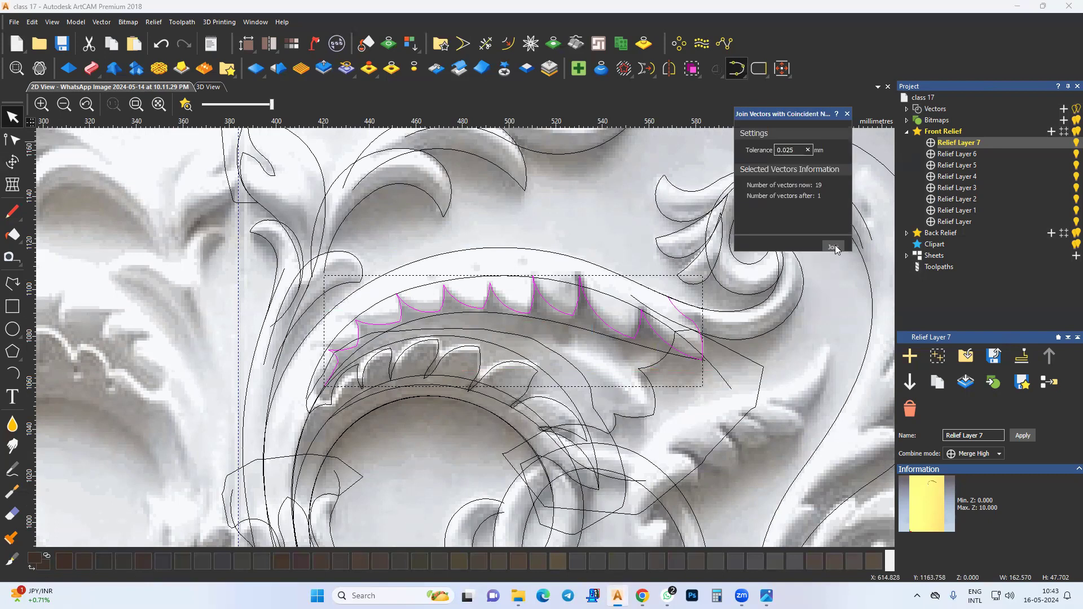
pyautogui.moveTo(631, 275); pyautogui.dragTo(598, 263, button='middle')
# Smooth the node between the two upper arcs at the tip of the joined serrated edge.
pyautogui.click(14, 141)
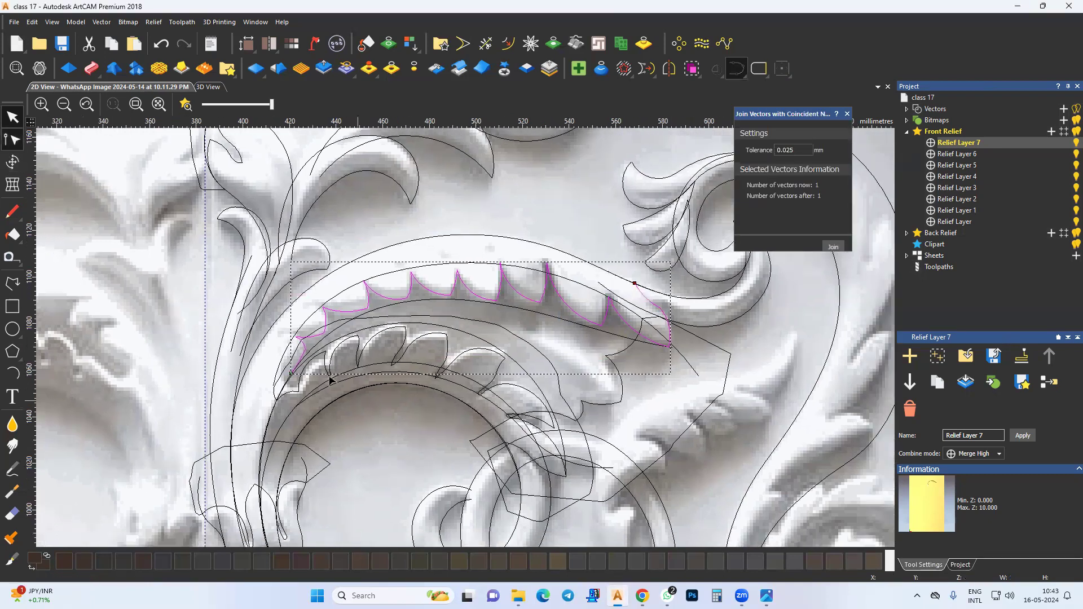
pyautogui.moveTo(727, 308); pyautogui.dragTo(674, 312, button='middle')
pyautogui.click(607, 311)
pyautogui.press('s')
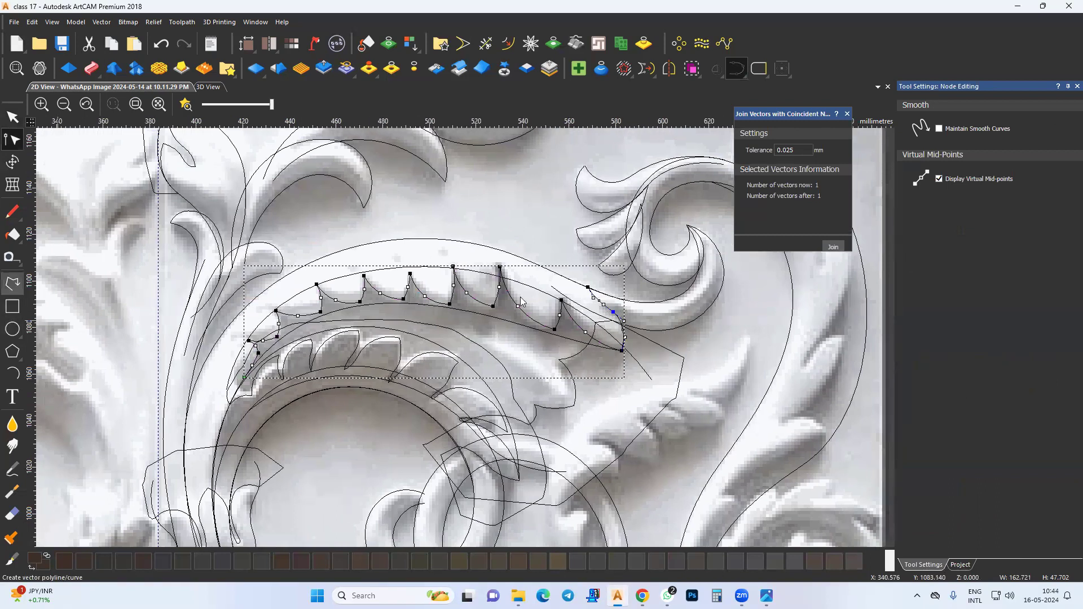
# Draw a polyline around the area outside the teeth, connecting both ends of the serrated edge, and join the two into a closed vector.
pyautogui.click(13, 283)
pyautogui.click(588, 287)
pyautogui.click(667, 289)
pyautogui.click(683, 357)
pyautogui.click(629, 402)
pyautogui.click(505, 351)
pyautogui.click(273, 385)
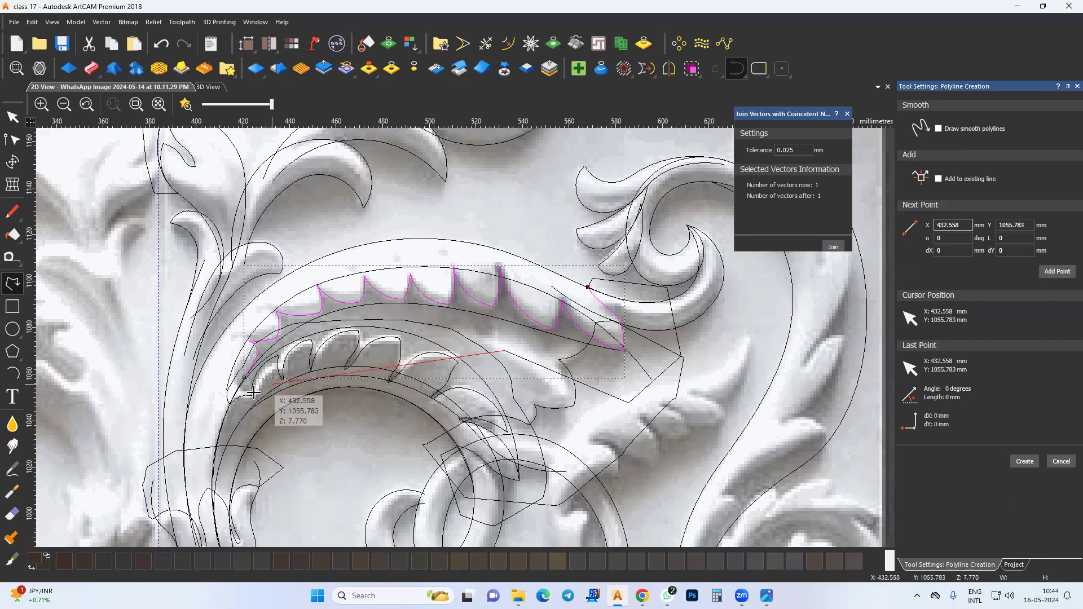
pyautogui.click(244, 378)
pyautogui.press('Escape')
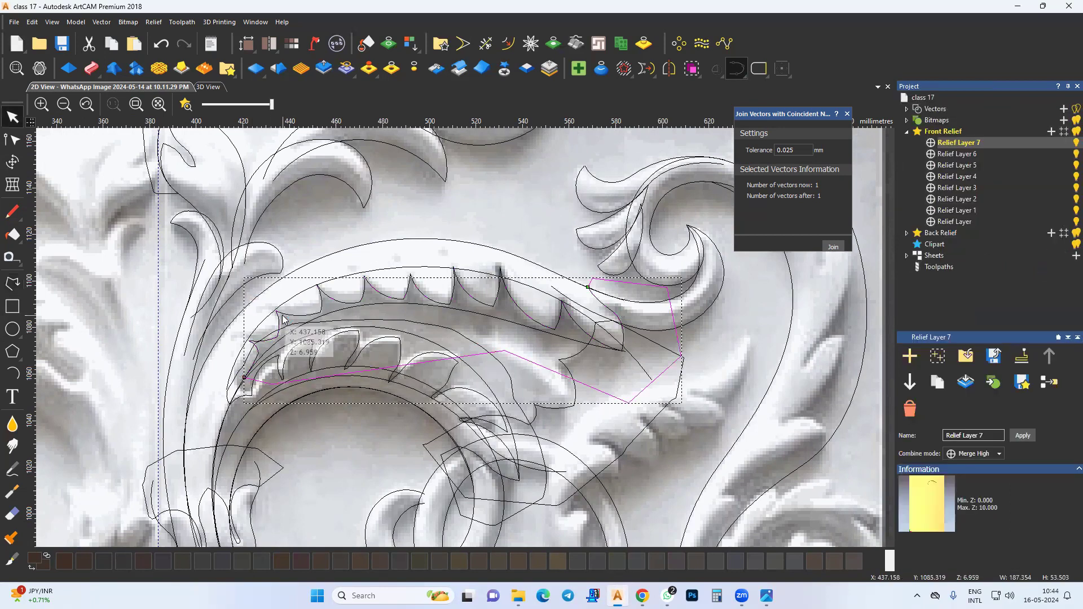
pyautogui.keyDown('shift'); pyautogui.click(284, 315); pyautogui.keyUp('shift')
pyautogui.click(833, 247)
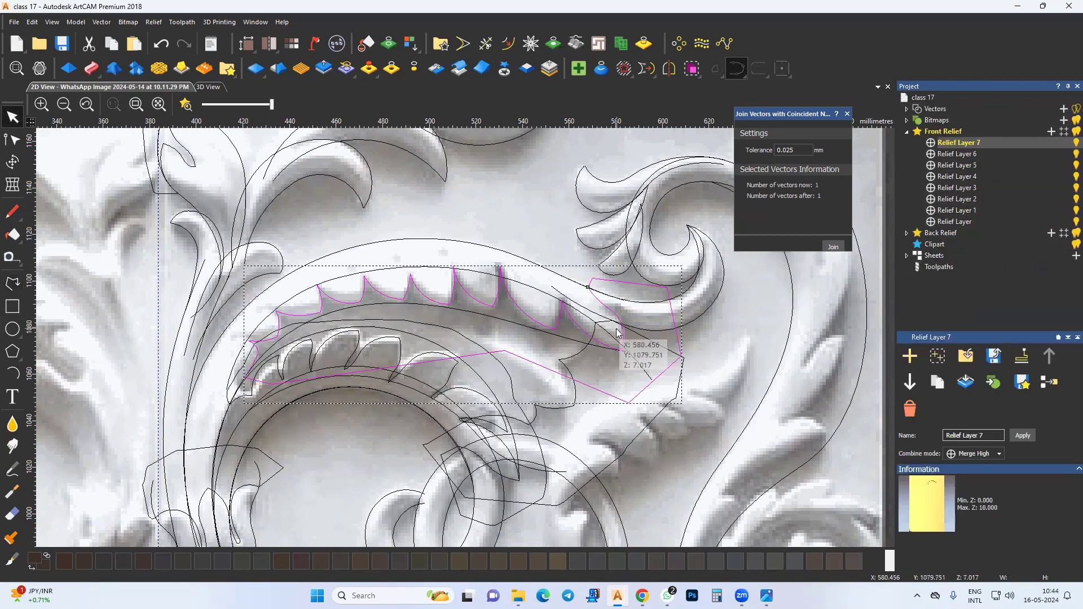
# Zero Relief Layer 7 inside the closed serrated boundary and inspect the trimmed teeth in 3D.
pyautogui.click(207, 86)
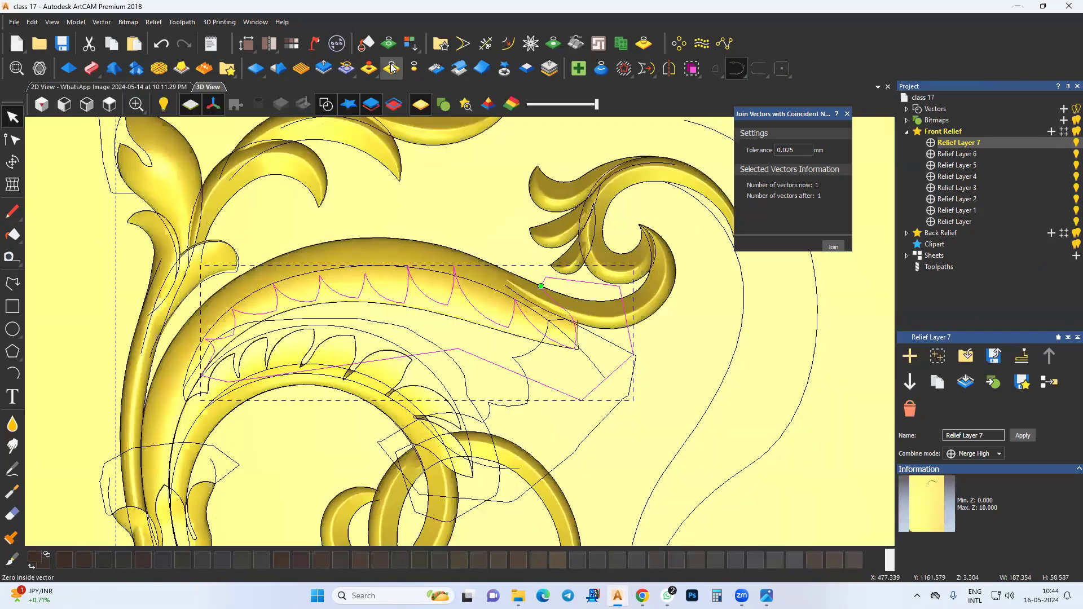
pyautogui.click(475, 290)
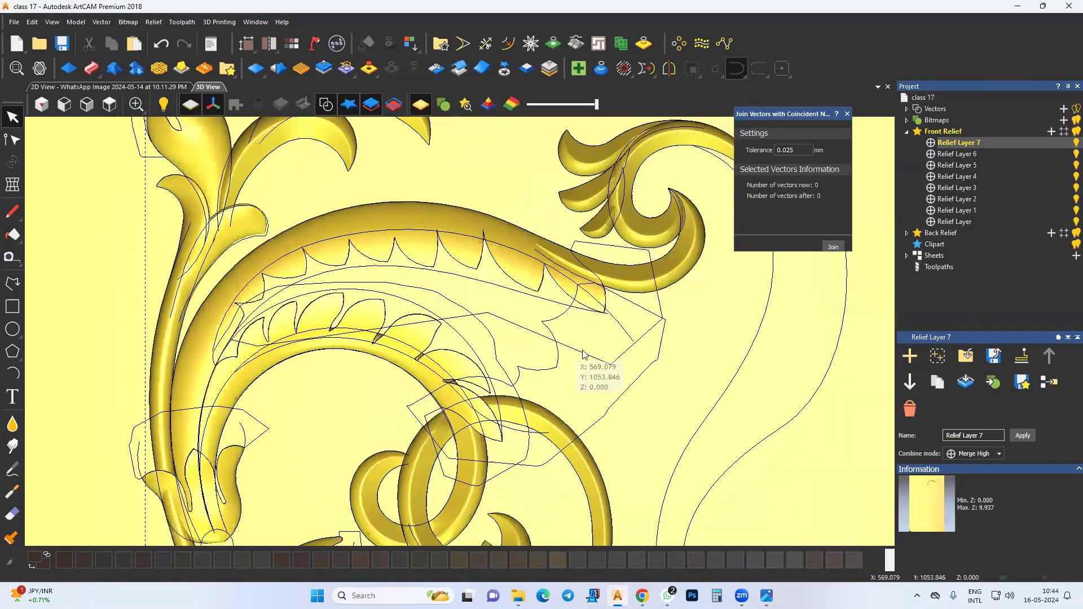
pyautogui.moveTo(428, 345)
pyautogui.mouseDown()
pyautogui.moveTo(546, 247)
pyautogui.moveTo(672, 377)
pyautogui.mouseUp()
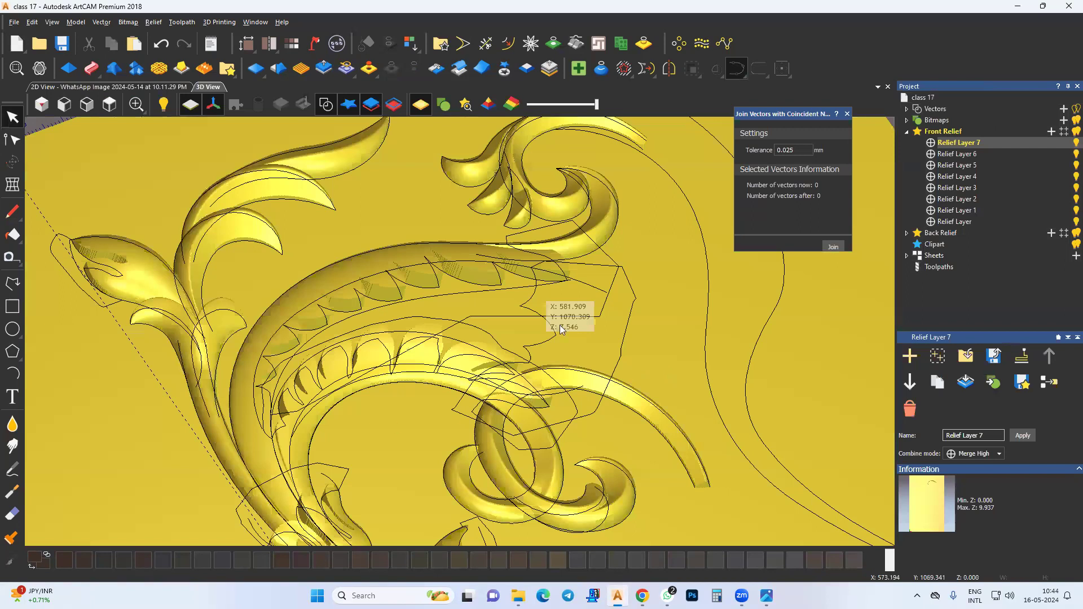
pyautogui.moveTo(380, 373); pyautogui.dragTo(541, 244)
pyautogui.scroll(3, 503, 305)
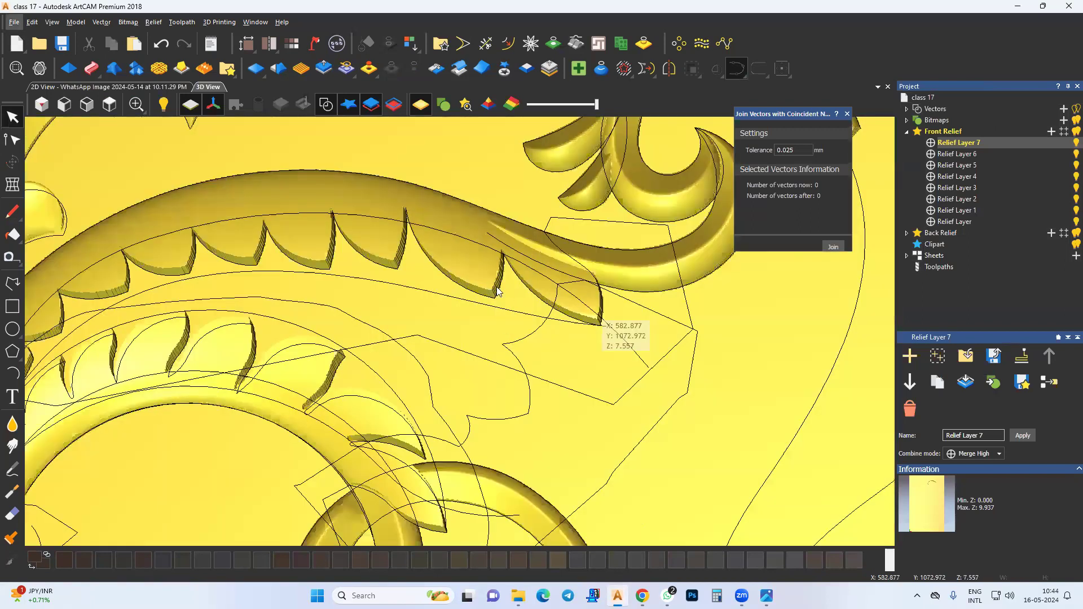
# Carve Relief Layer 6 around the serrated leaf's tip with a round tool of 91 pixels radius, 2% strength and 100% smoothness.
pyautogui.click(999, 155)
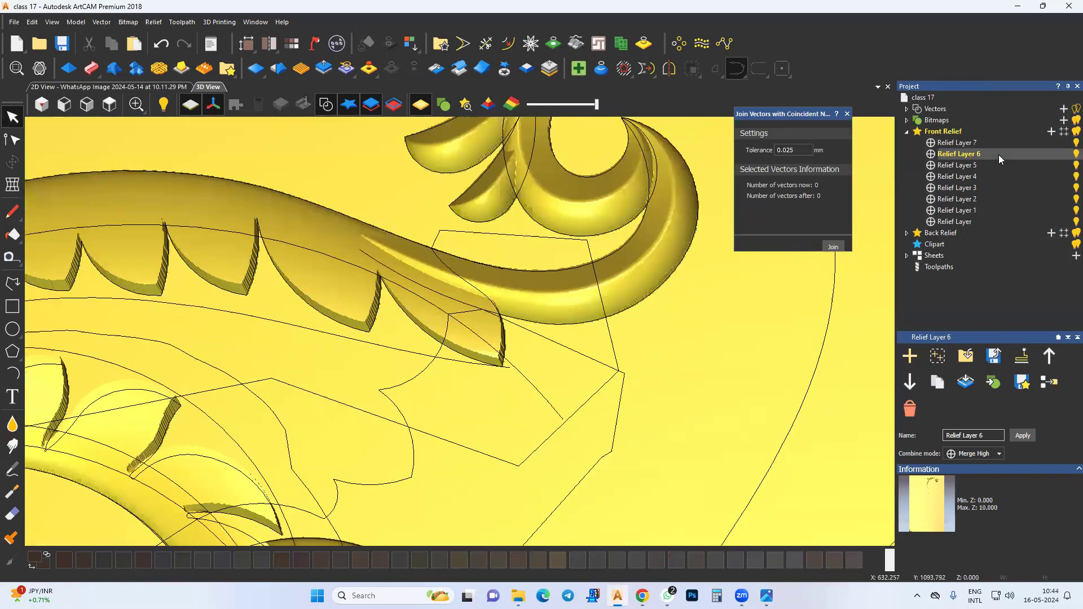
pyautogui.click(1070, 155)
pyautogui.click(1069, 155)
pyautogui.moveTo(639, 266); pyautogui.dragTo(653, 266, button='middle')
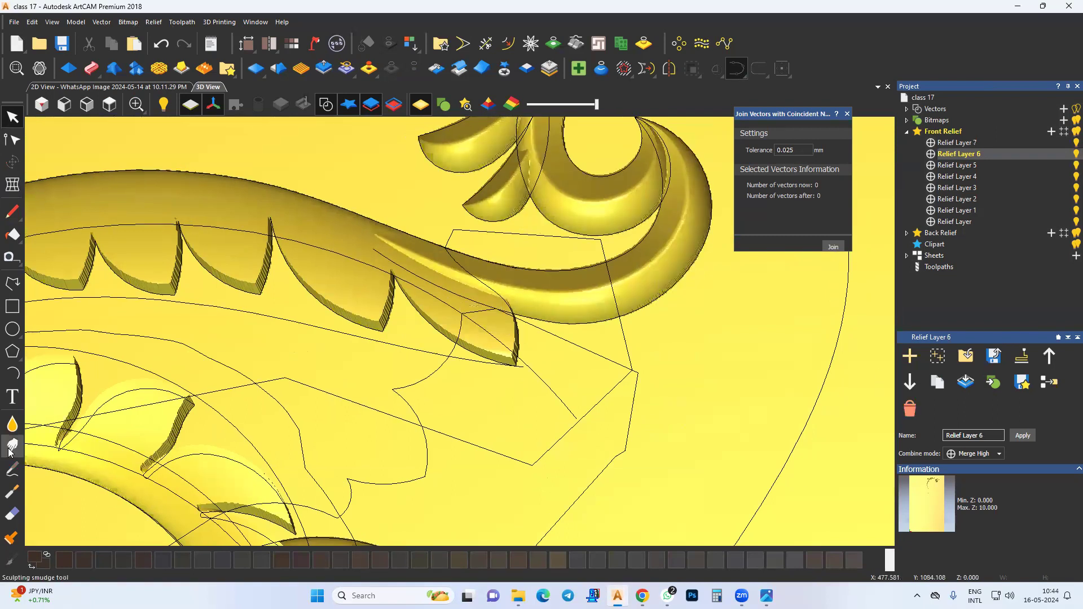
pyautogui.click(12, 495)
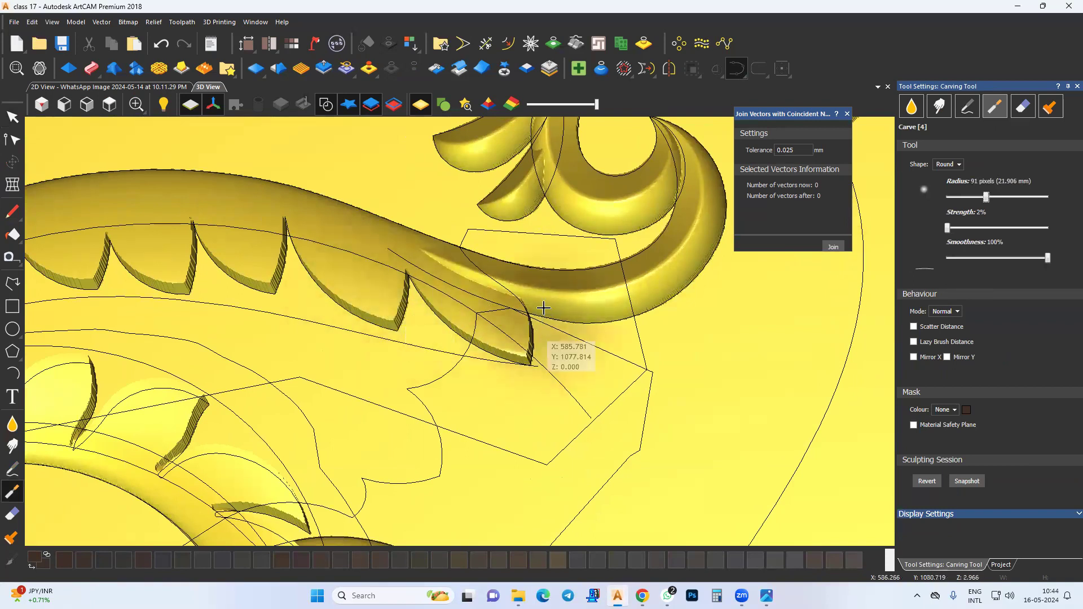
pyautogui.moveTo(417, 284)
pyautogui.mouseDown()
pyautogui.moveTo(363, 279)
pyautogui.moveTo(350, 307)
pyautogui.mouseUp()
pyautogui.scroll(-2, 403, 358)
pyautogui.press('Escape')
# Examine the serrated arched leaf in the 3D relief from several angles and compare it with the reference image in 2D.
pyautogui.scroll(-2, 189, 333)
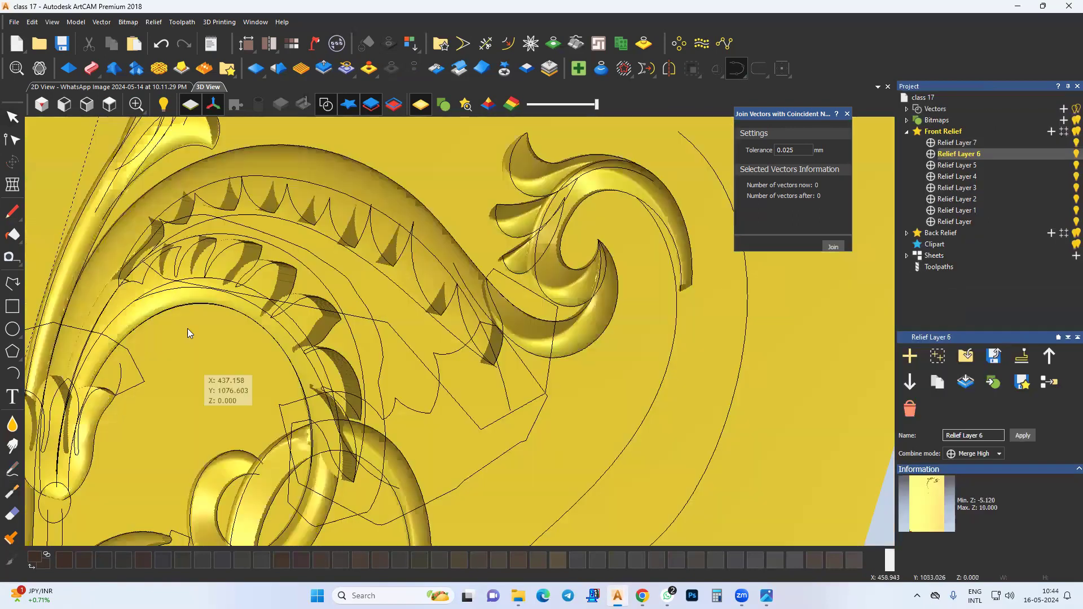
pyautogui.scroll(2, 322, 374)
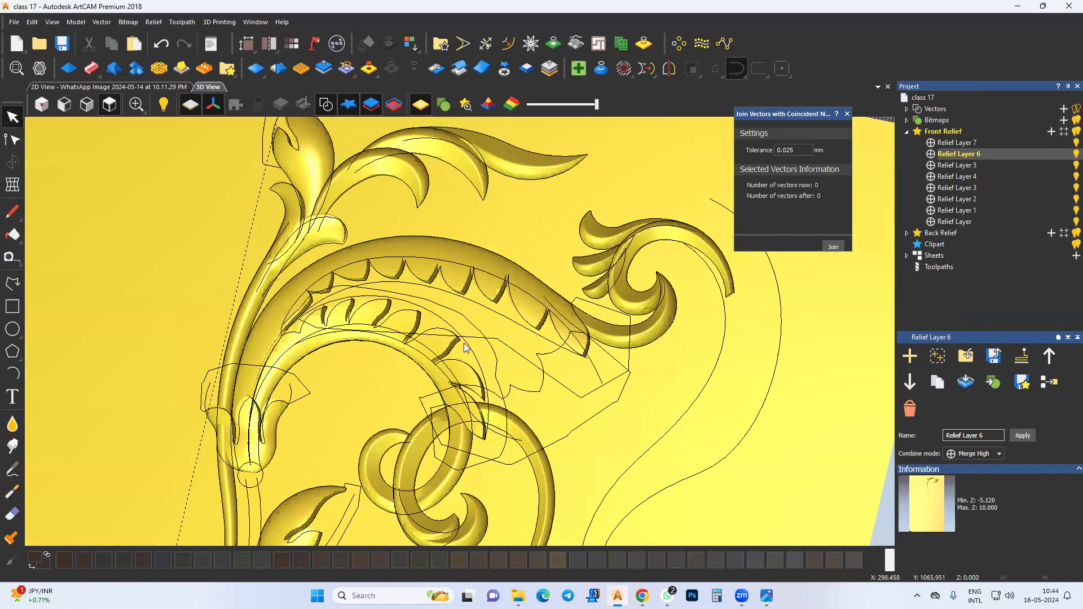
pyautogui.scroll(-5, 508, 283)
pyautogui.scroll(6, 500, 226)
pyautogui.moveTo(389, 197); pyautogui.dragTo(462, 326, button='middle')
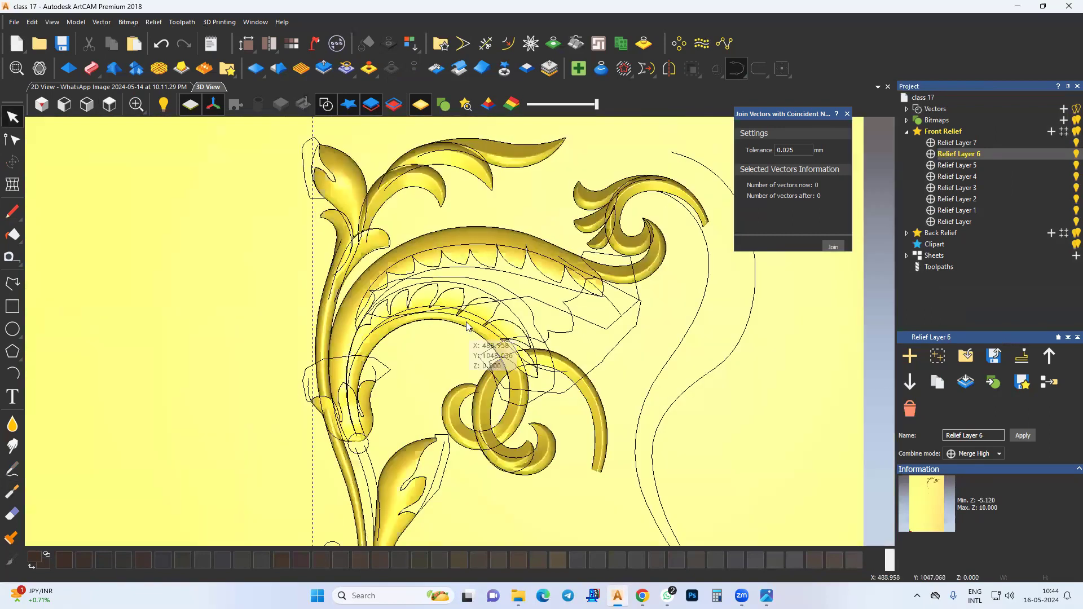
pyautogui.scroll(1, 463, 323)
pyautogui.click(159, 86)
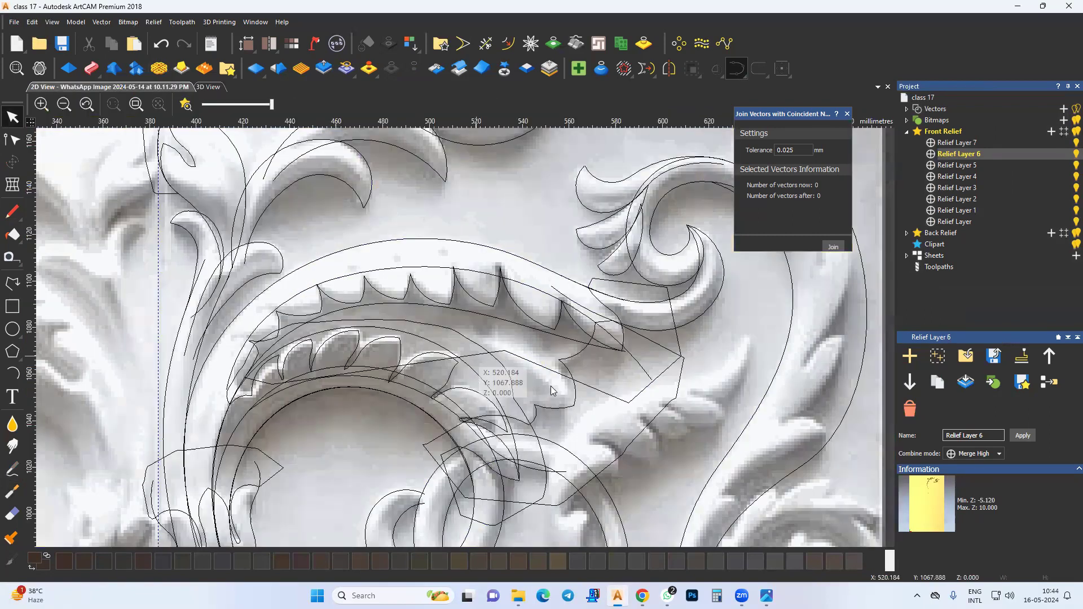
pyautogui.scroll(-2, 390, 344)
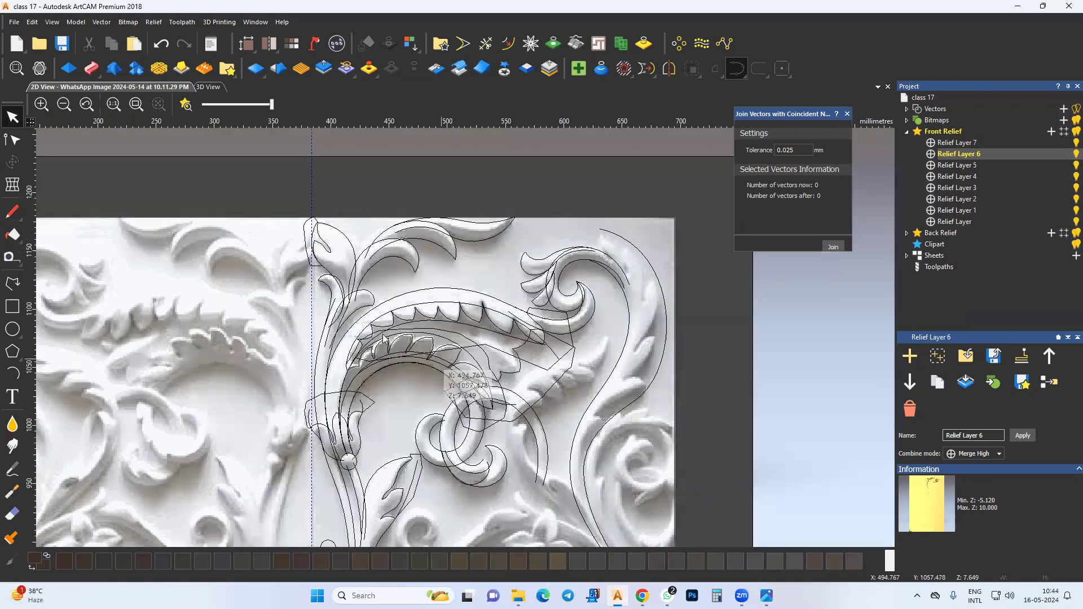
pyautogui.moveTo(410, 487); pyautogui.dragTo(495, 396, button='middle')
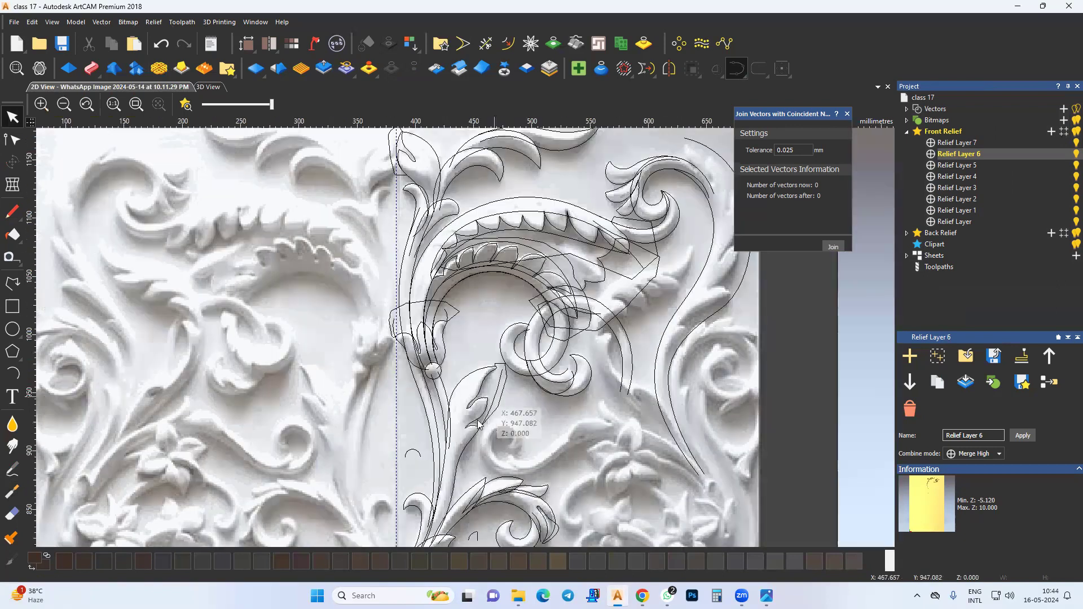
pyautogui.moveTo(478, 457)
pyautogui.mouseDown(button='middle')
pyautogui.moveTo(529, 366)
pyautogui.moveTo(492, 455)
pyautogui.mouseUp(button='middle')
pyautogui.click(491, 460)
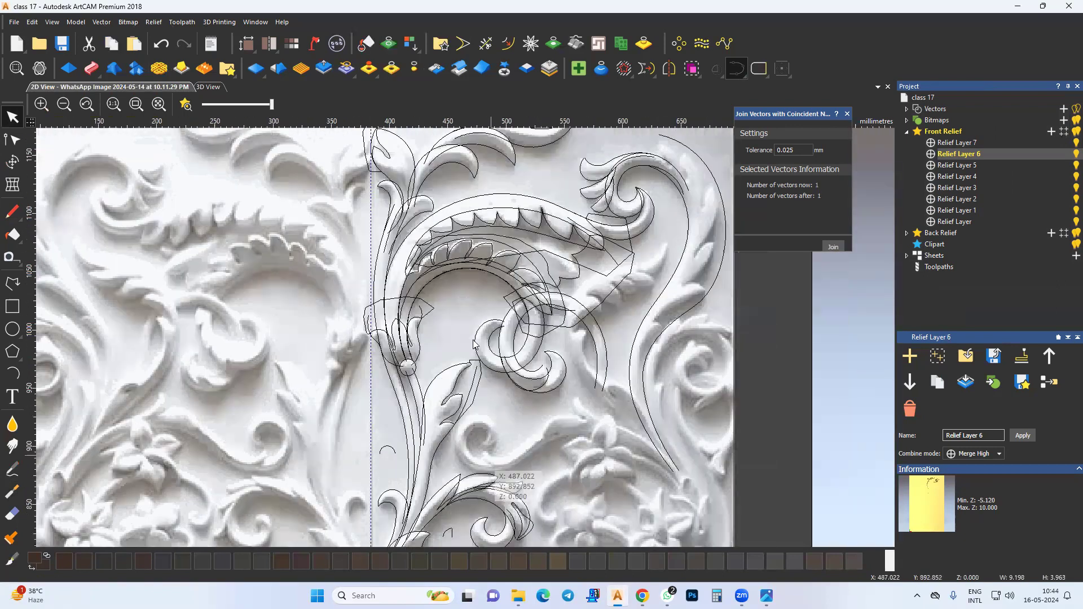
pyautogui.scroll(2, 564, 271)
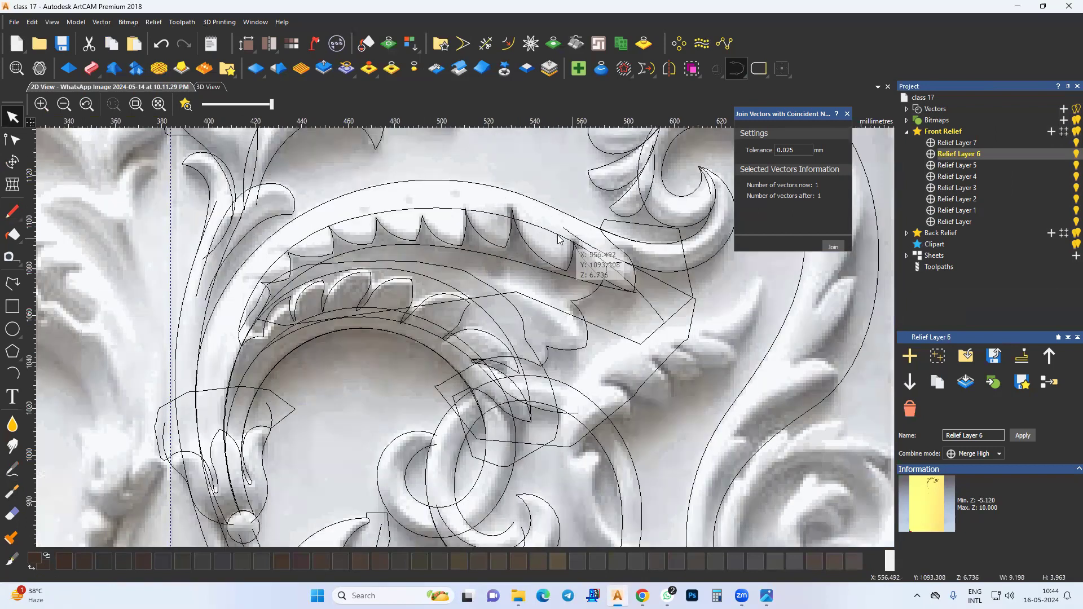
# Select the arched leaf's tooth-root curve and the inner leaf's lower curve as rails, and add a new relief layer above Relief Layer 7.
pyautogui.click(435, 339)
pyautogui.keyDown('shift'); pyautogui.click(417, 328); pyautogui.keyUp('shift')
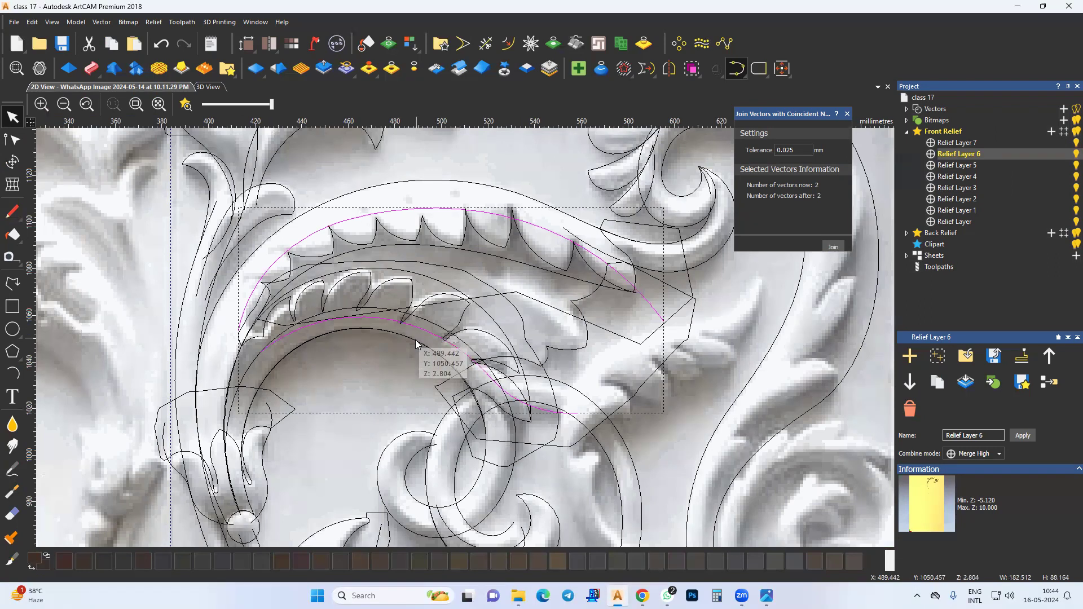
pyautogui.scroll(-2, 411, 346)
pyautogui.click(208, 87)
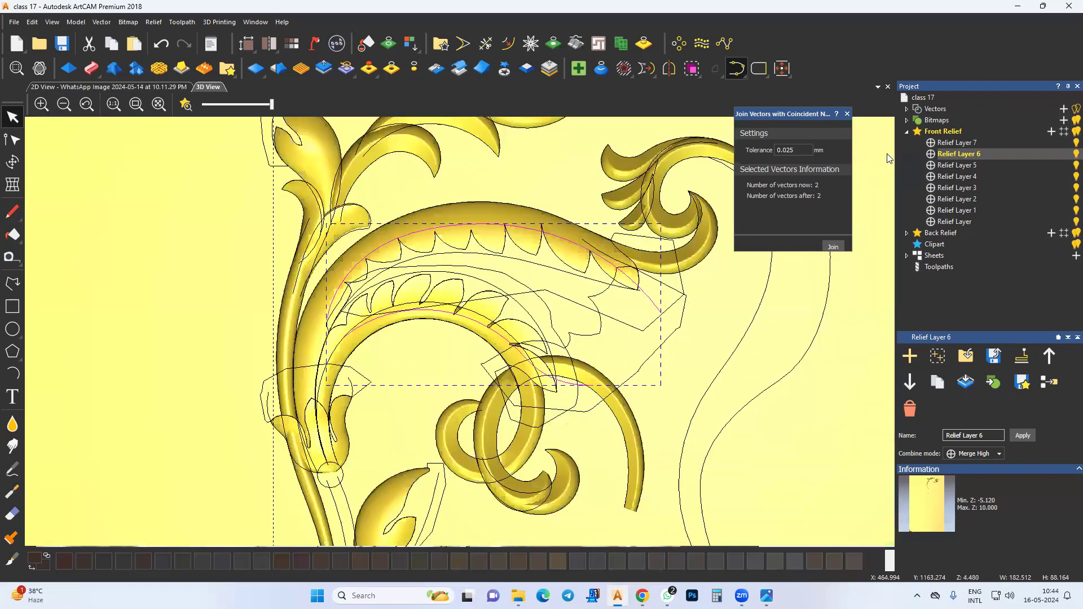
pyautogui.click(971, 140)
pyautogui.click(1051, 133)
pyautogui.click(933, 142)
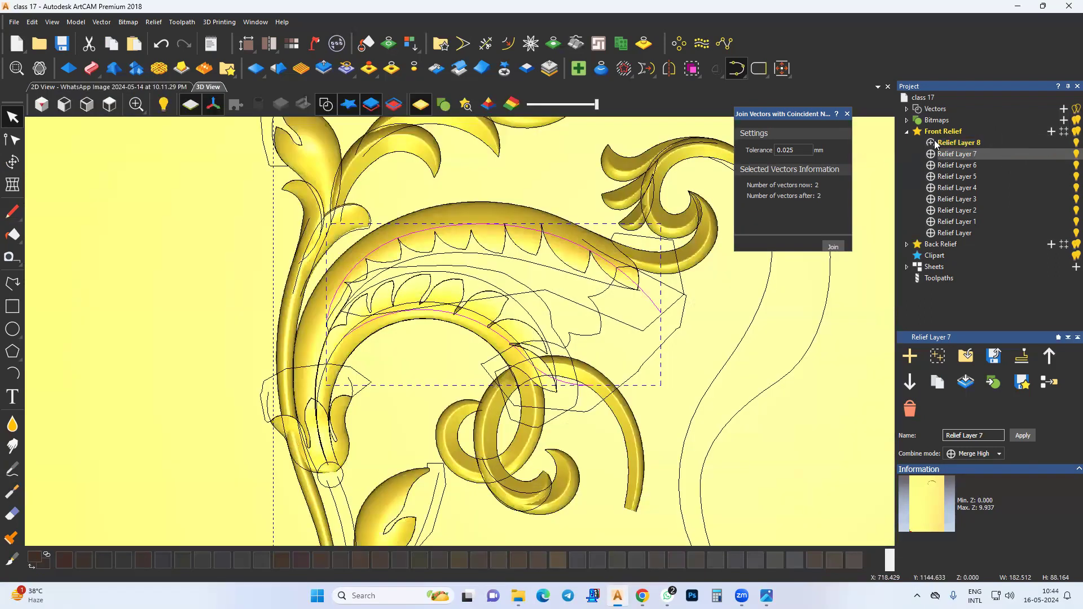
# Set up a two-rail sweep between the selected leaf curves, adding the small double-humped profile beside the lower leaves as cross section.
pyautogui.click(91, 68)
pyautogui.scroll(-2, 426, 368)
pyautogui.moveTo(425, 368); pyautogui.dragTo(409, 215, button='middle')
pyautogui.click(407, 473)
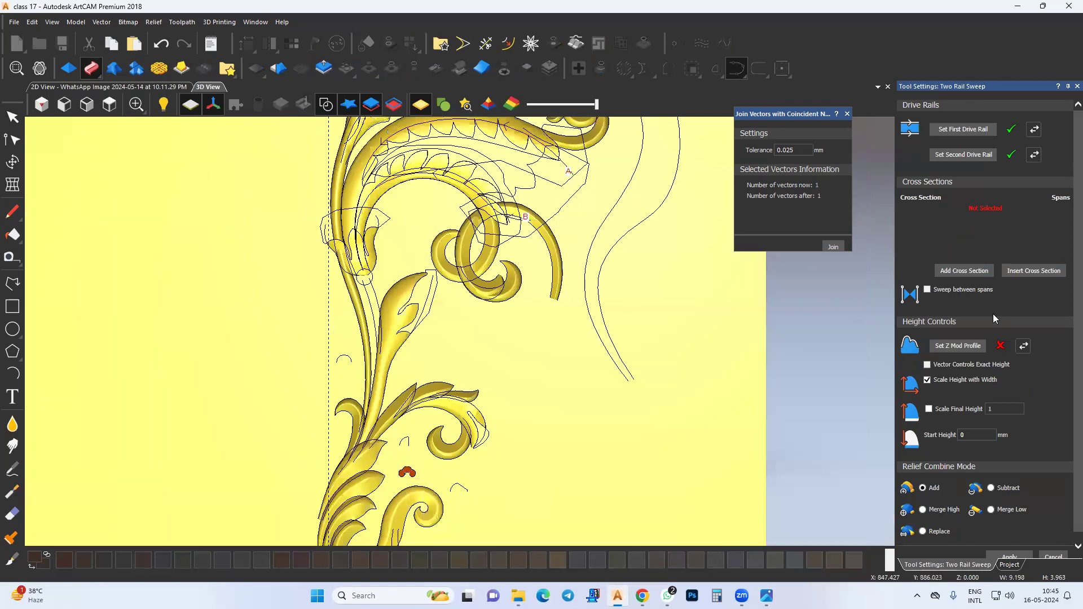
pyautogui.click(980, 271)
pyautogui.scroll(1, 520, 242)
pyautogui.scroll(1, 548, 280)
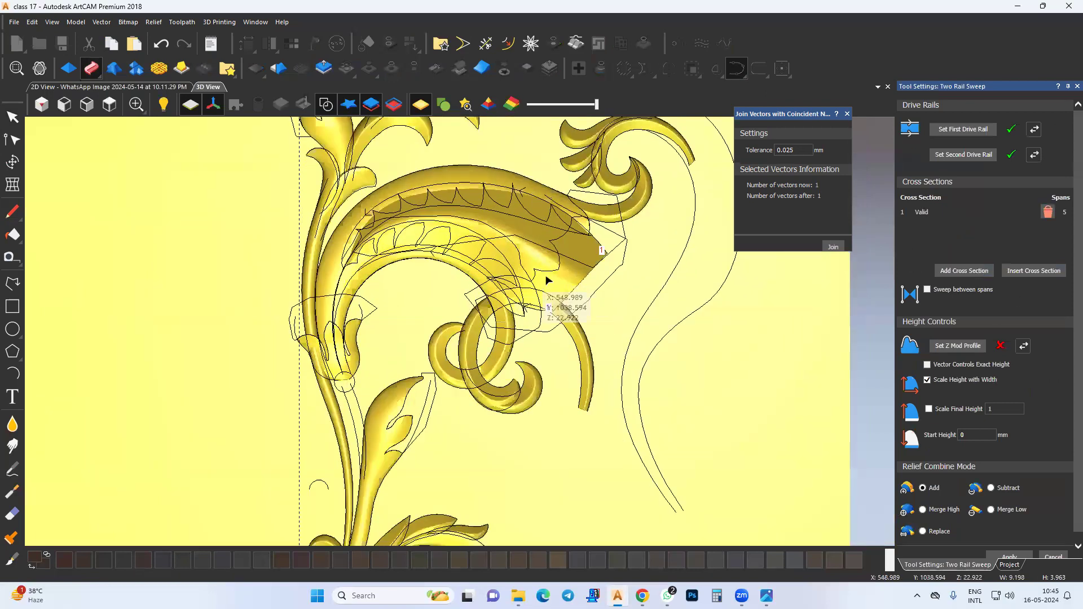
pyautogui.scroll(1, 568, 270)
pyautogui.scroll(1, 568, 270)
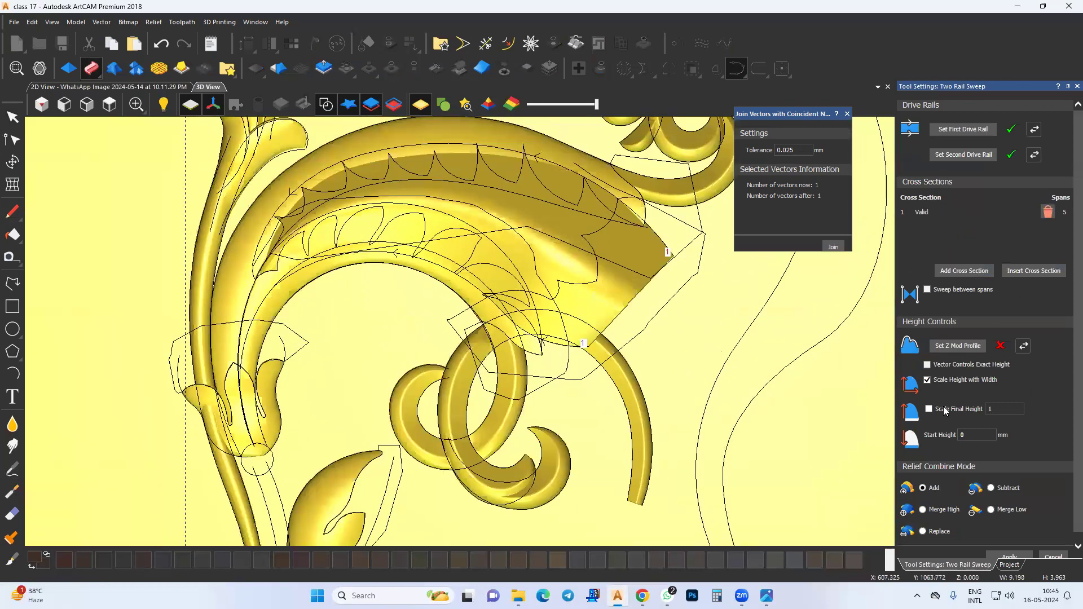
# Try a scaled final height of 10 for the leaf sweep and examine the preview at an angle.
pyautogui.click(998, 409)
pyautogui.write('0')
pyautogui.press('Return')
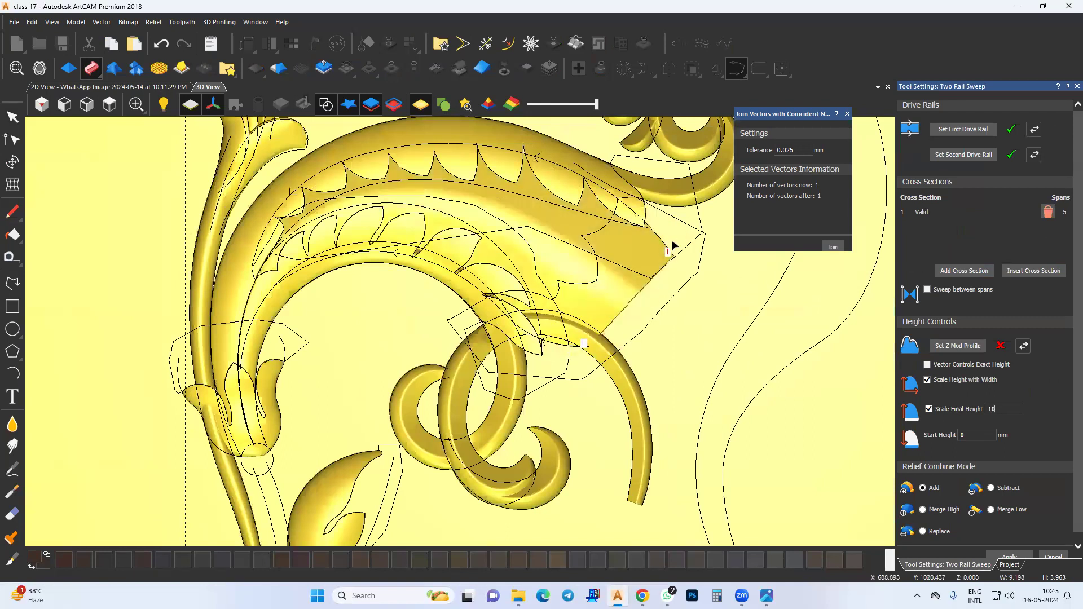
pyautogui.moveTo(344, 209)
pyautogui.mouseDown()
pyautogui.moveTo(435, 282)
pyautogui.moveTo(357, 325)
pyautogui.mouseUp()
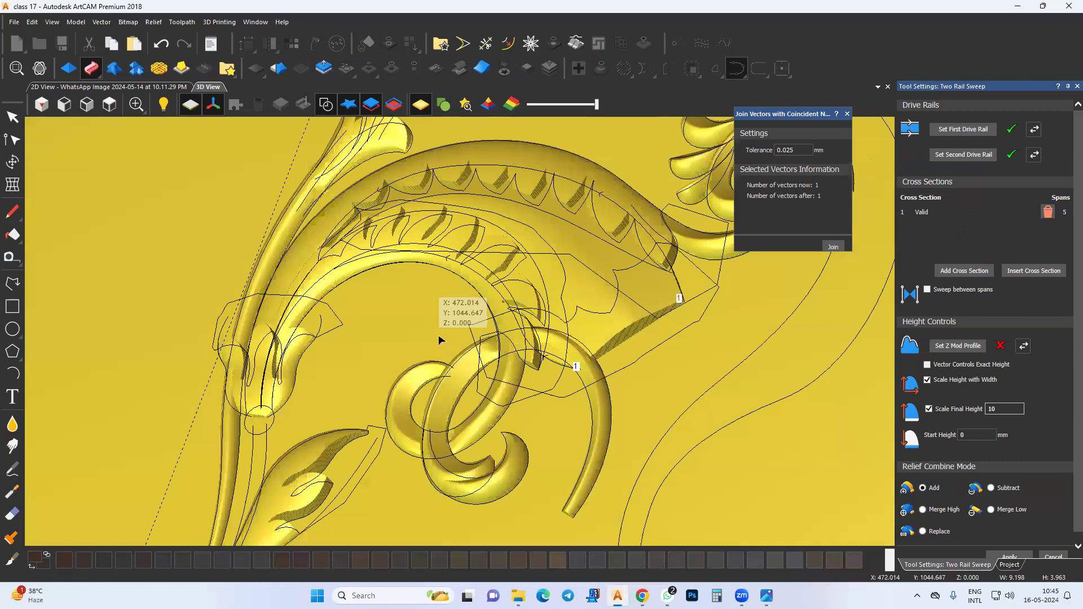
pyautogui.moveTo(441, 340); pyautogui.dragTo(443, 390)
# Set the leaf sweep's scaled final height to 7 and apply it to Relief Layer 8 with Merge High.
pyautogui.moveTo(1002, 412); pyautogui.dragTo(972, 417)
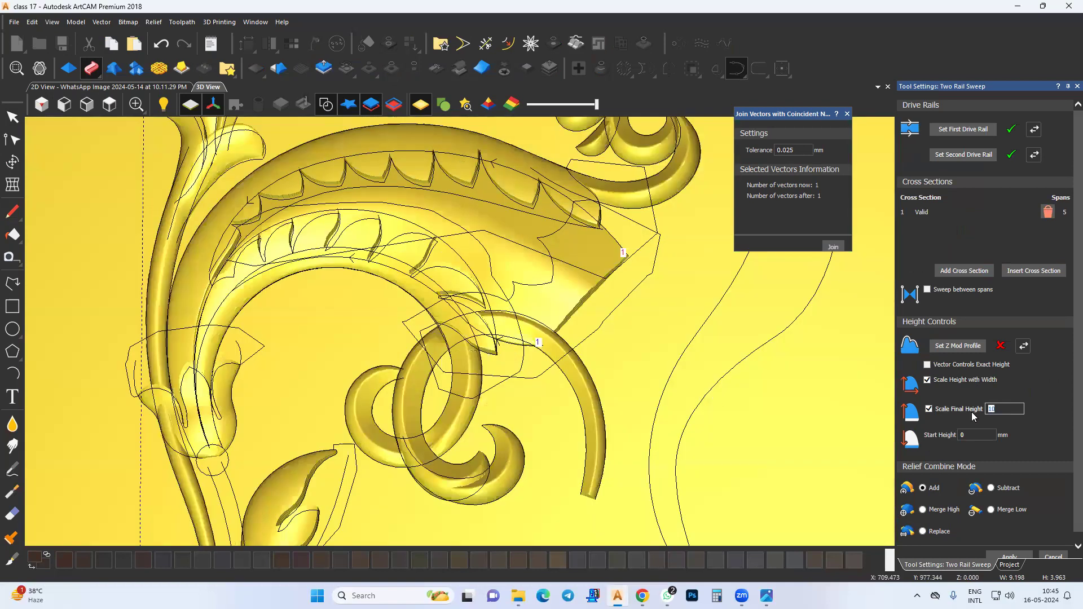
pyautogui.write('7')
pyautogui.moveTo(519, 252); pyautogui.dragTo(527, 310)
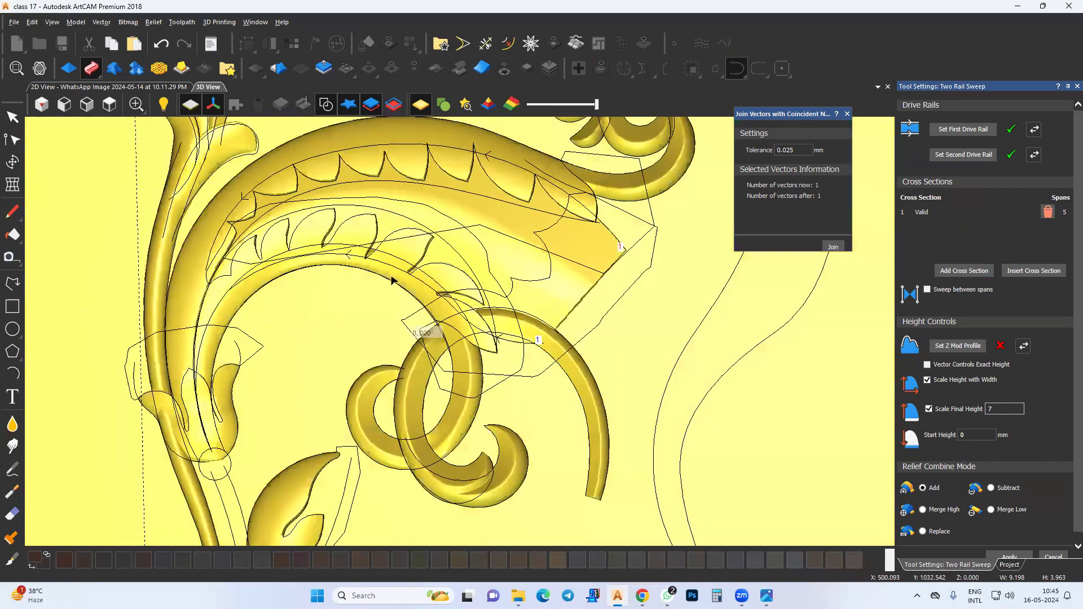
pyautogui.moveTo(394, 280); pyautogui.dragTo(389, 272)
pyautogui.click(953, 510)
pyautogui.scroll(-2, 999, 528)
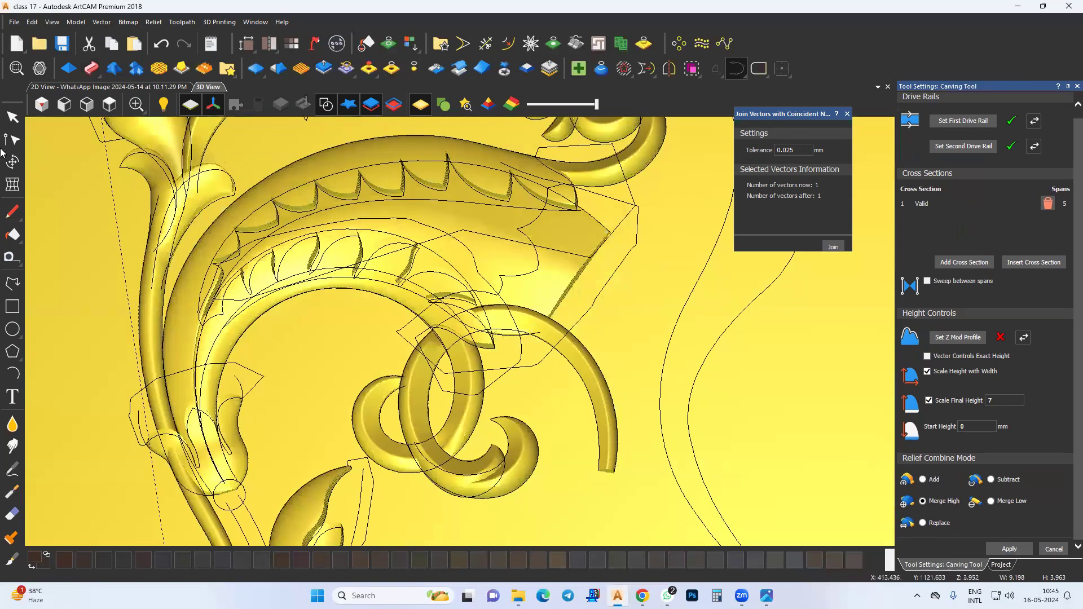
# Zero Relief Layer 8 inside the closed outline at the leaf's tip and inspect the trimmed leaf with vectors hidden.
pyautogui.click(520, 285)
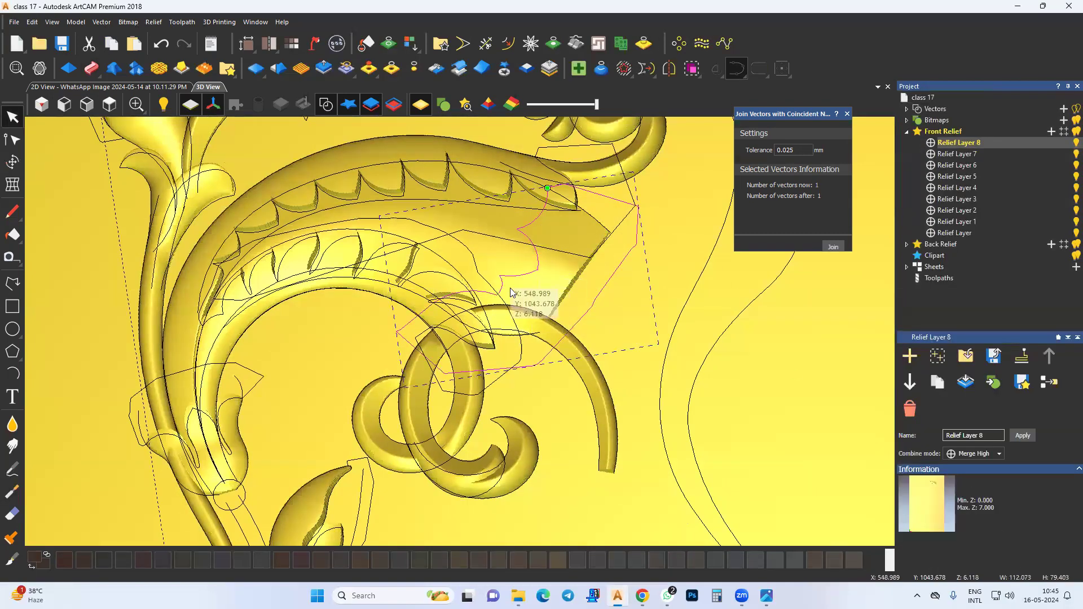
pyautogui.click(393, 74)
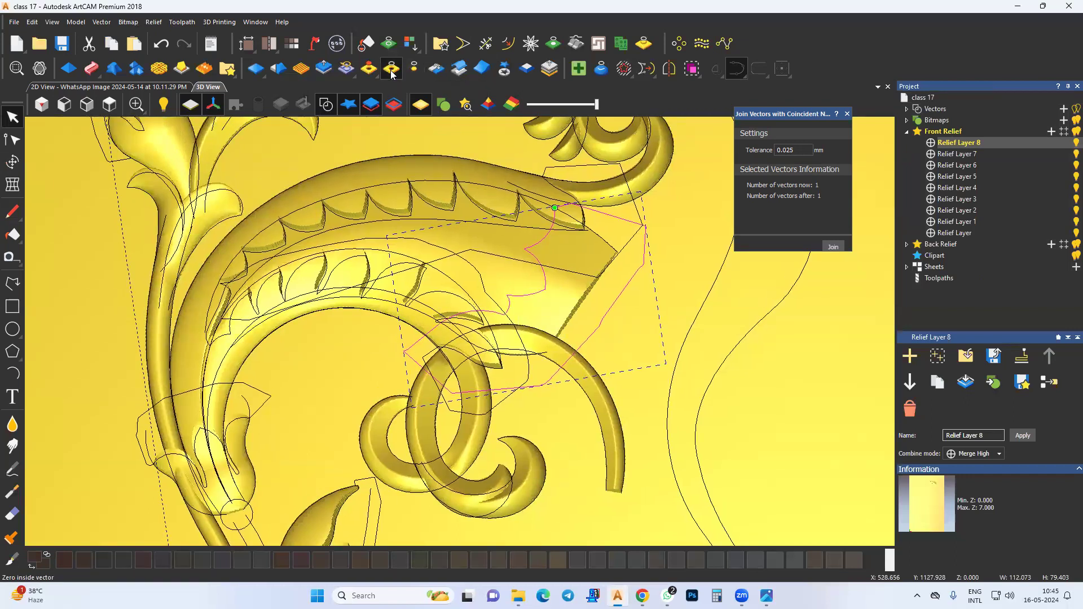
pyautogui.click(575, 295)
pyautogui.moveTo(478, 367); pyautogui.dragTo(441, 314, button='middle')
pyautogui.click(329, 104)
pyautogui.moveTo(365, 383); pyautogui.dragTo(380, 341)
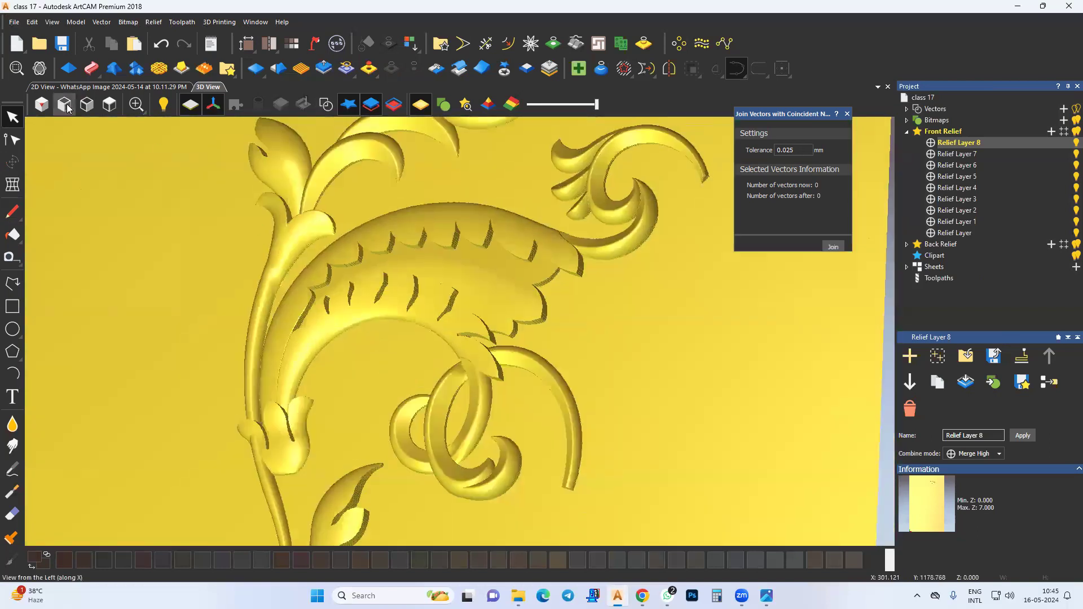
pyautogui.click(106, 105)
pyautogui.scroll(3, 506, 332)
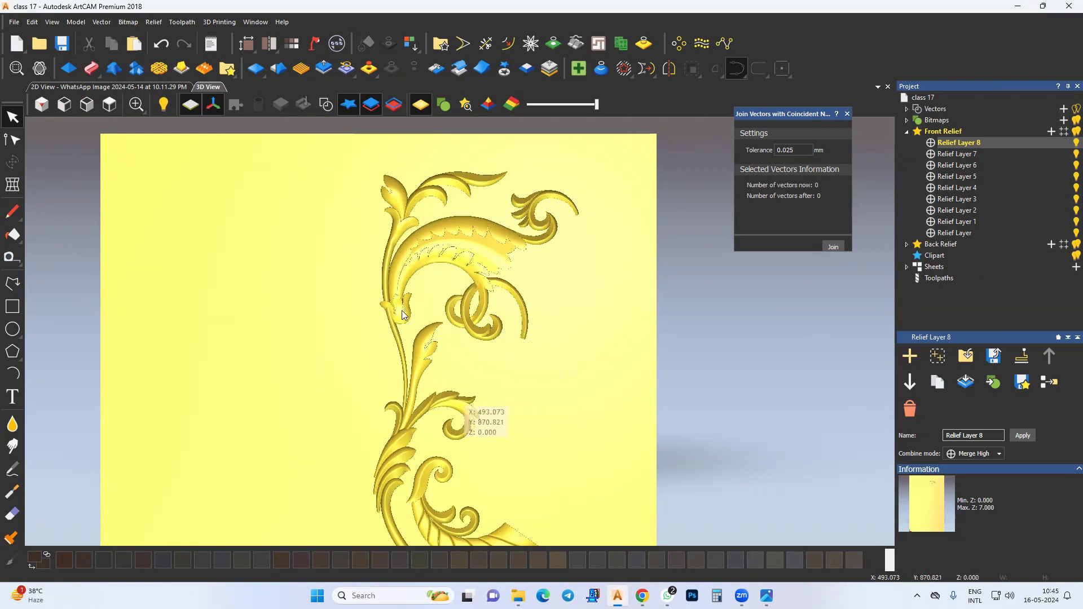
# Set up a two-rail sweep along the two short stem curves below the bud, with the small arc as cross section.
pyautogui.click(326, 104)
pyautogui.scroll(5, 406, 350)
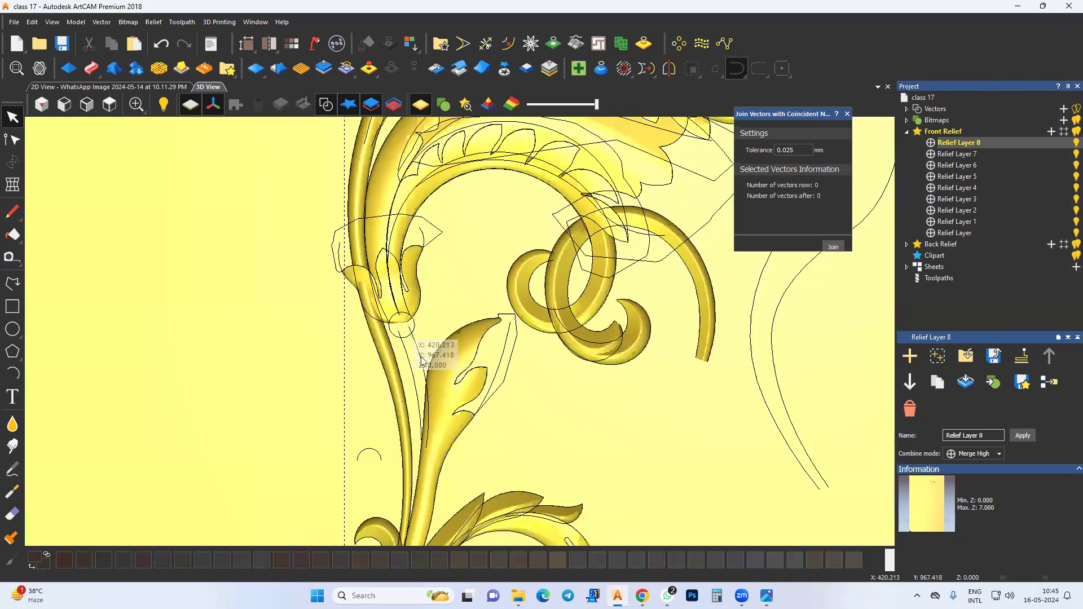
pyautogui.moveTo(400, 356); pyautogui.dragTo(400, 358)
pyautogui.moveTo(408, 388); pyautogui.dragTo(438, 400, button='middle')
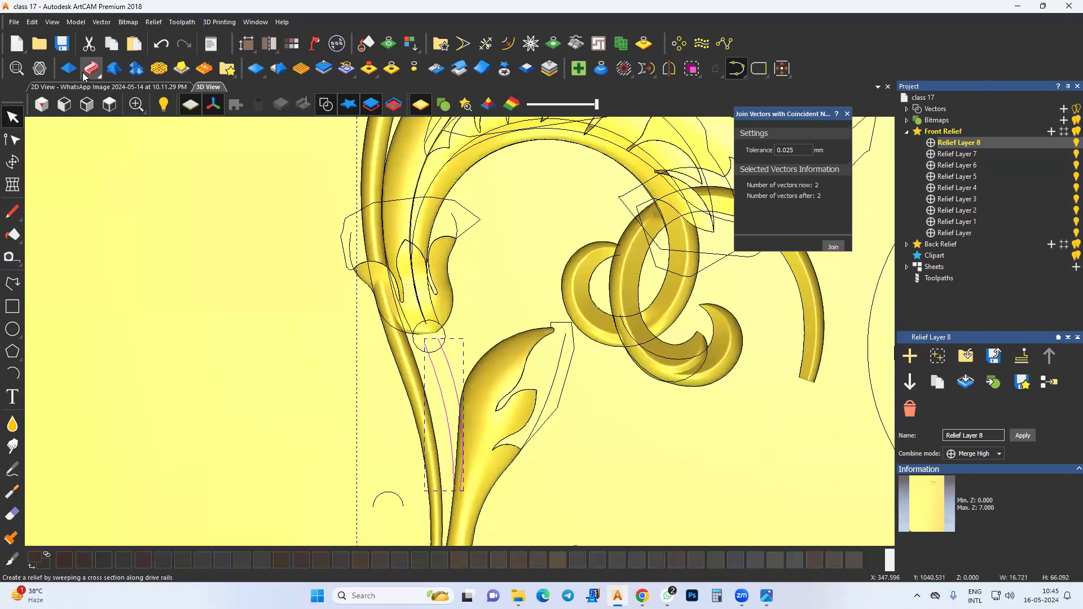
pyautogui.click(91, 69)
pyautogui.click(394, 495)
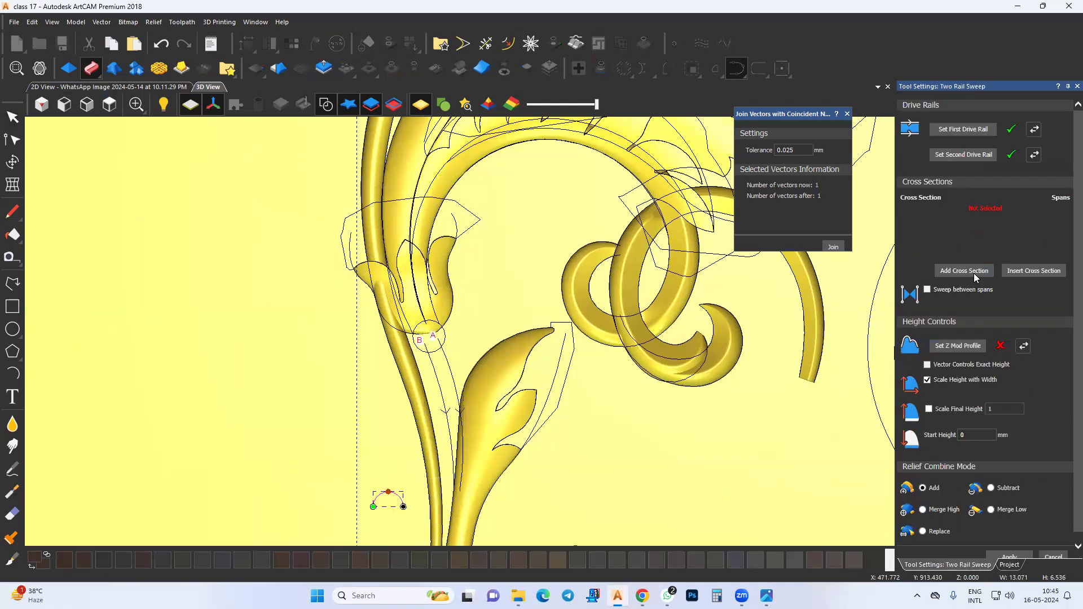
pyautogui.moveTo(488, 362); pyautogui.dragTo(502, 306, button='middle')
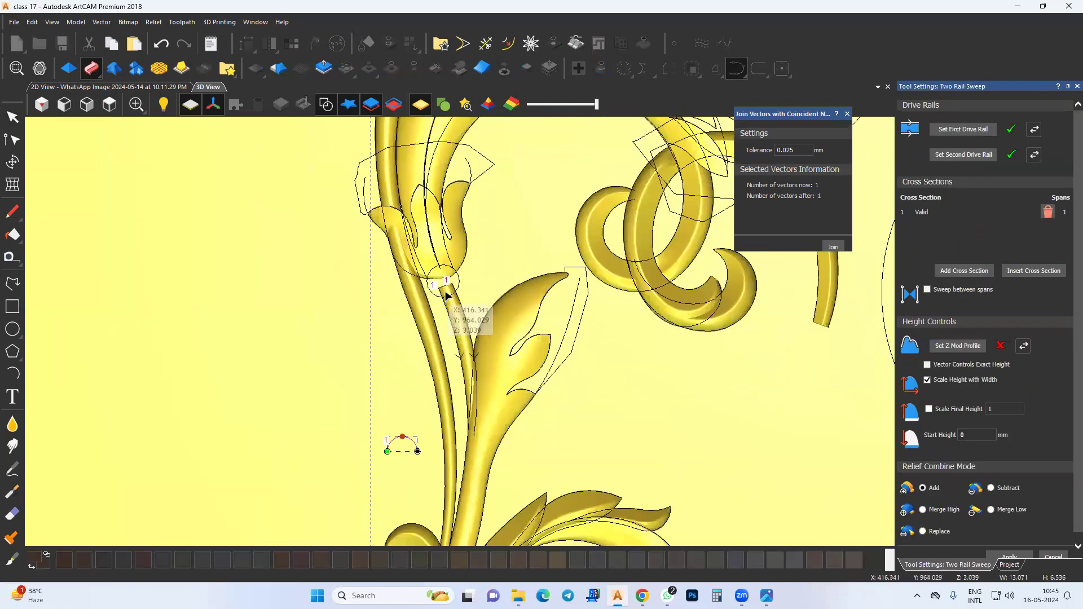
# Set the short stem sweep's scaled final height to 5 and apply it with Merge High.
pyautogui.click(1013, 408)
pyautogui.press('BackSpace')
pyautogui.write('5')
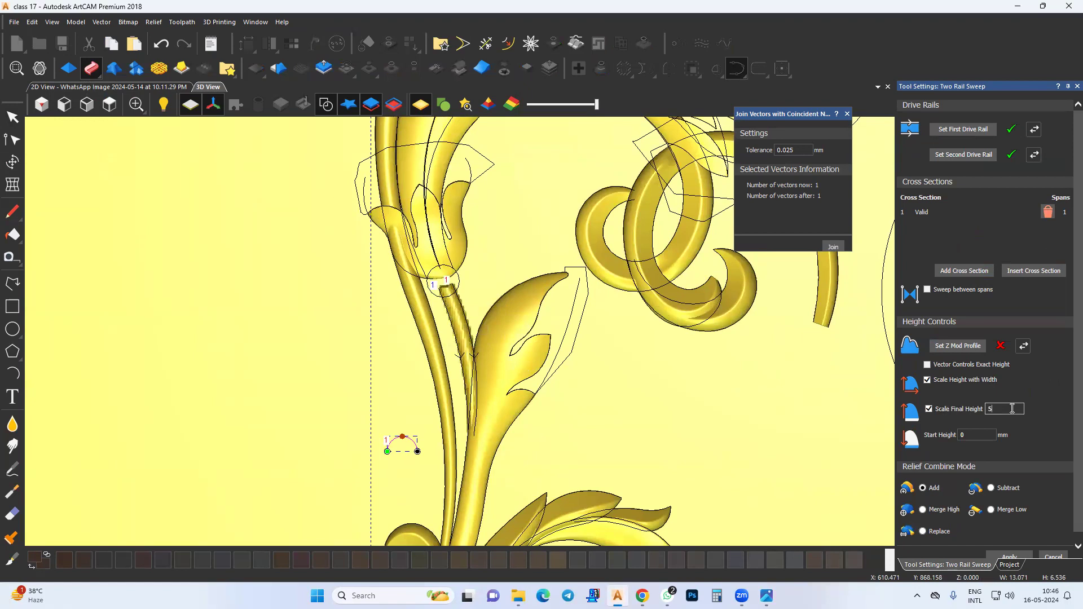
pyautogui.moveTo(488, 414); pyautogui.dragTo(508, 412, button='middle')
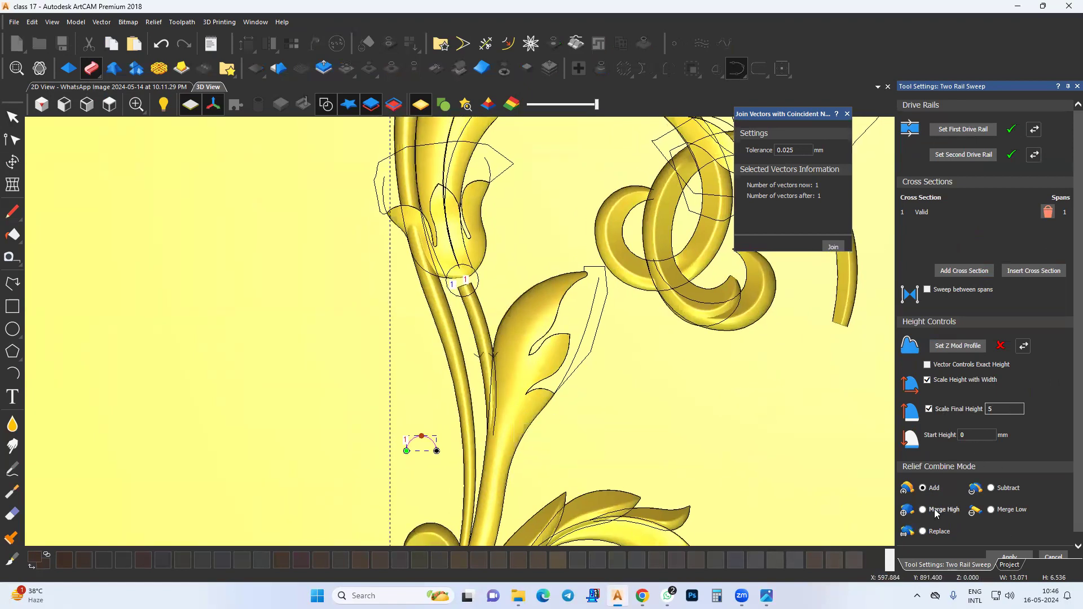
pyautogui.scroll(-1, 1004, 541)
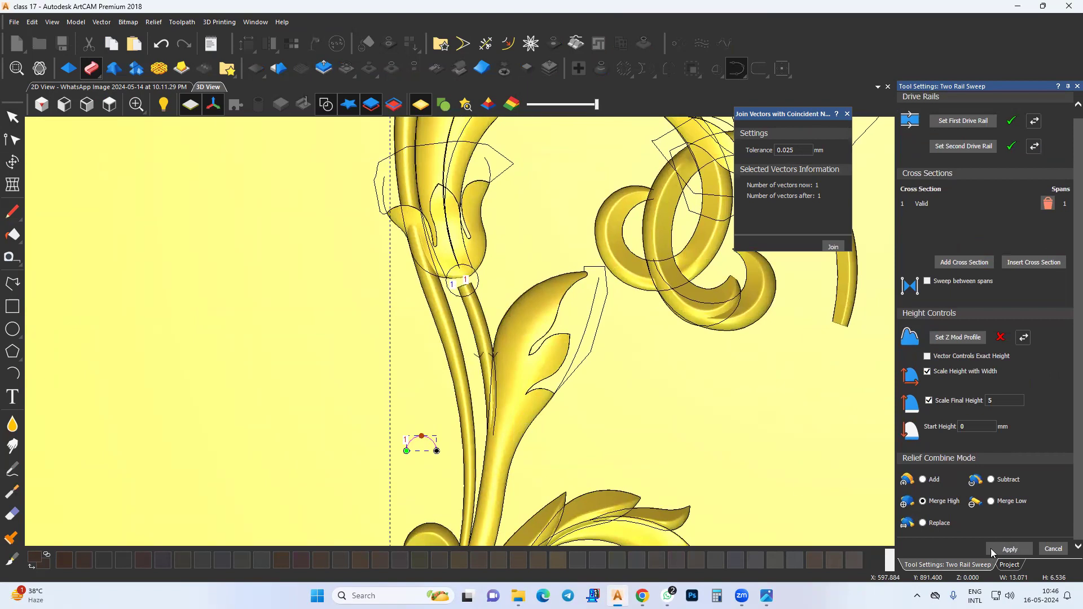
# Create a round dome from the small circle under the bud, scaled to a height of 10 mm and combined with Merge High.
pyautogui.scroll(3, 458, 291)
pyautogui.click(458, 294)
pyautogui.moveTo(458, 299); pyautogui.dragTo(477, 354, button='middle')
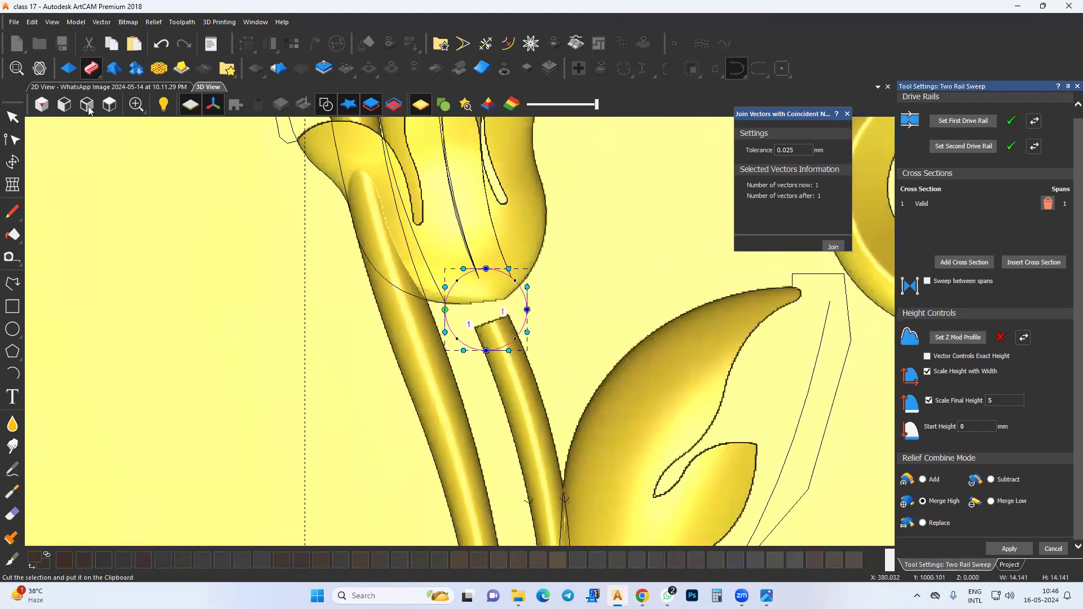
pyautogui.click(941, 128)
pyautogui.moveTo(1017, 218); pyautogui.dragTo(1011, 185)
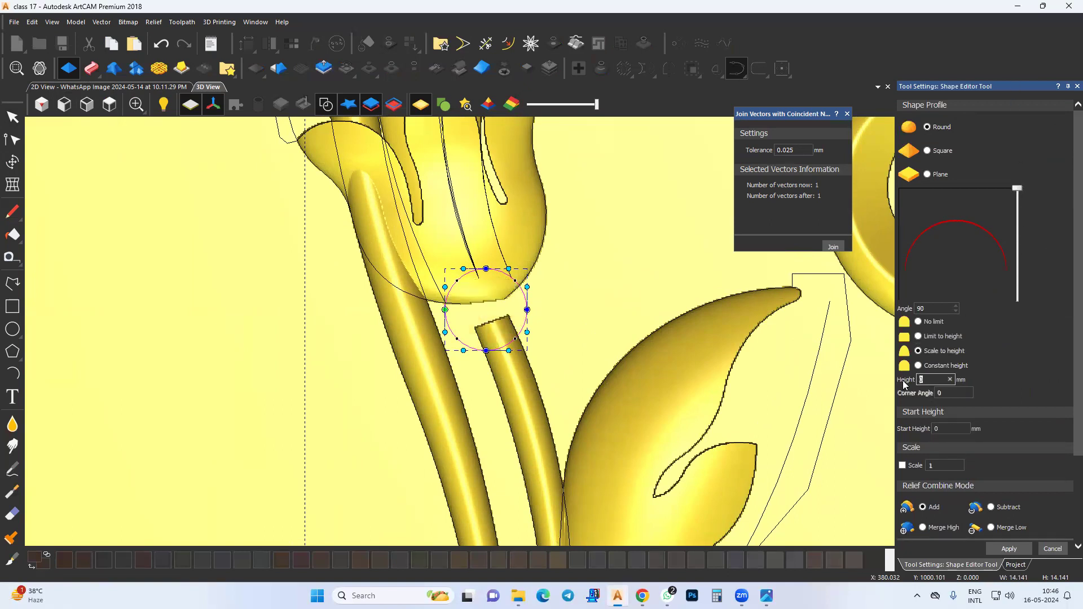
pyautogui.moveTo(605, 410); pyautogui.dragTo(634, 324)
pyautogui.moveTo(561, 367); pyautogui.dragTo(525, 380)
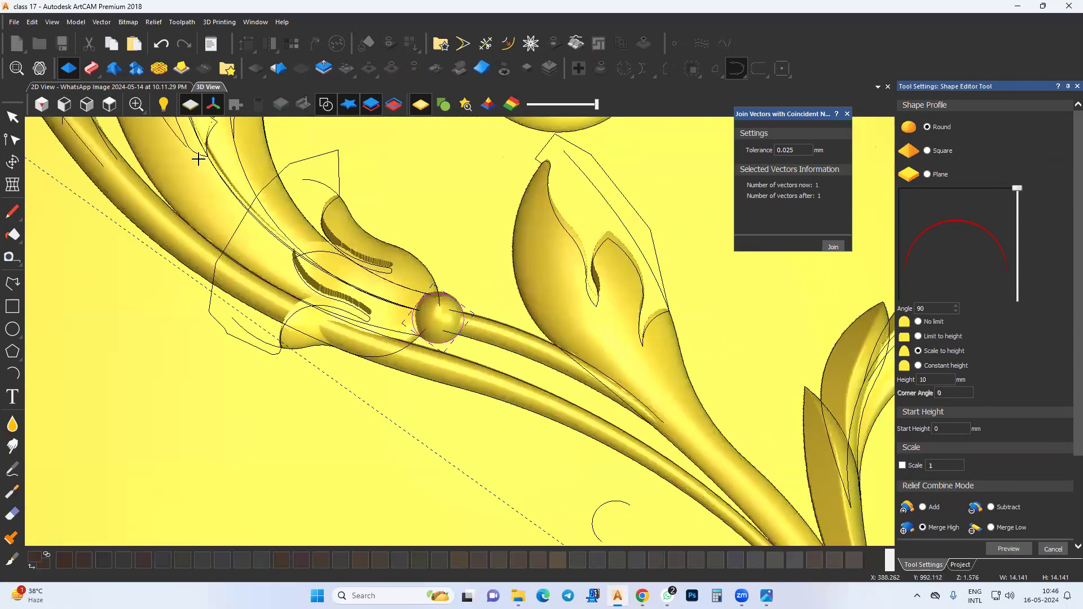
# Compare the bud with the reference image, then carve Relief Layer 6 where the bud's base meets the stem, using the round carving tool.
pyautogui.click(127, 88)
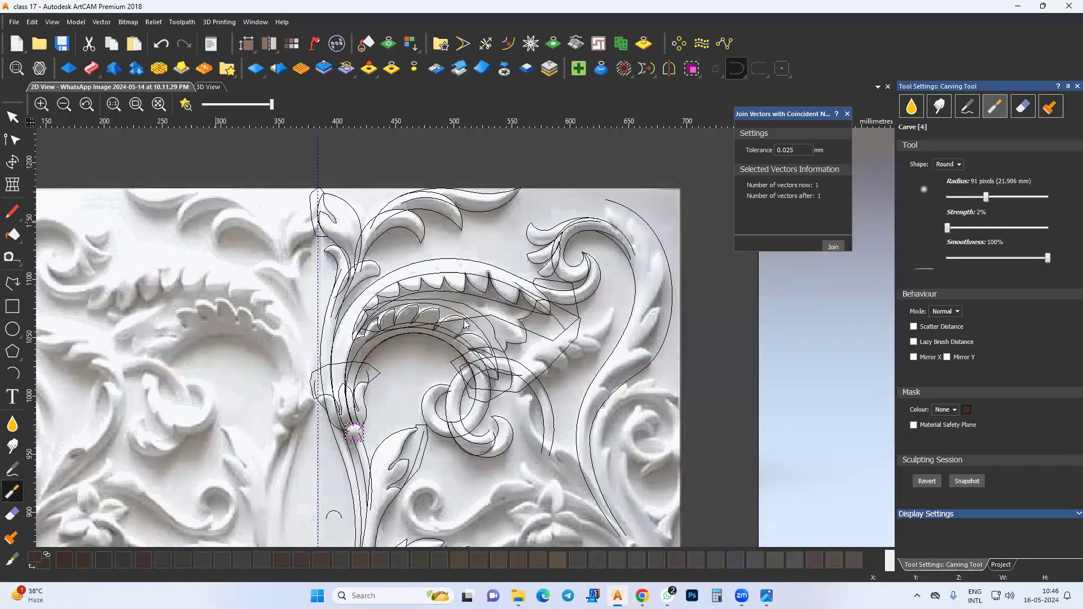
pyautogui.moveTo(347, 436); pyautogui.dragTo(416, 374, button='middle')
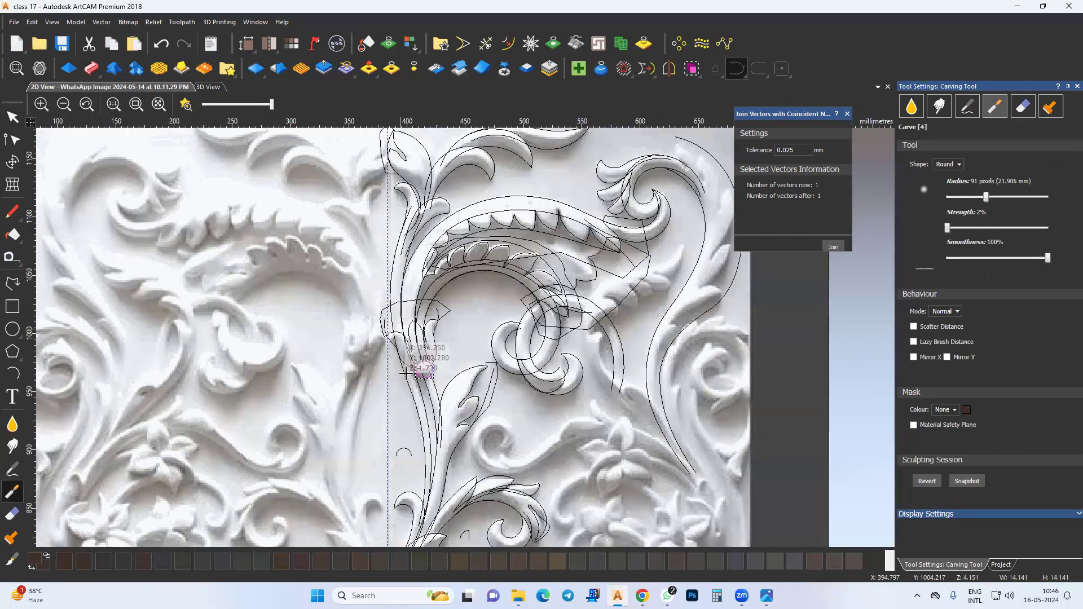
pyautogui.click(207, 87)
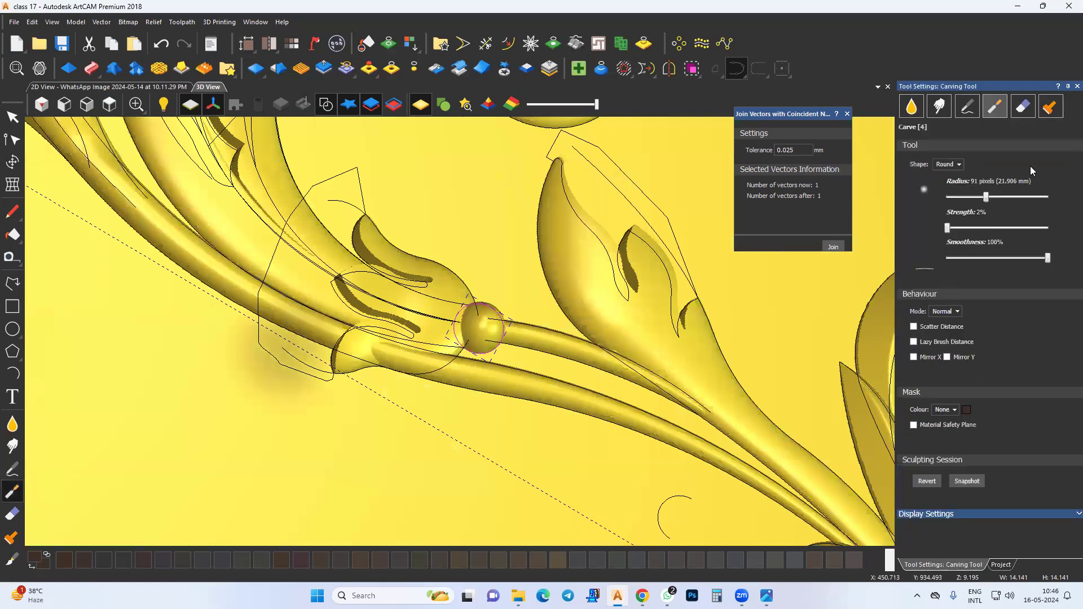
pyautogui.click(1001, 565)
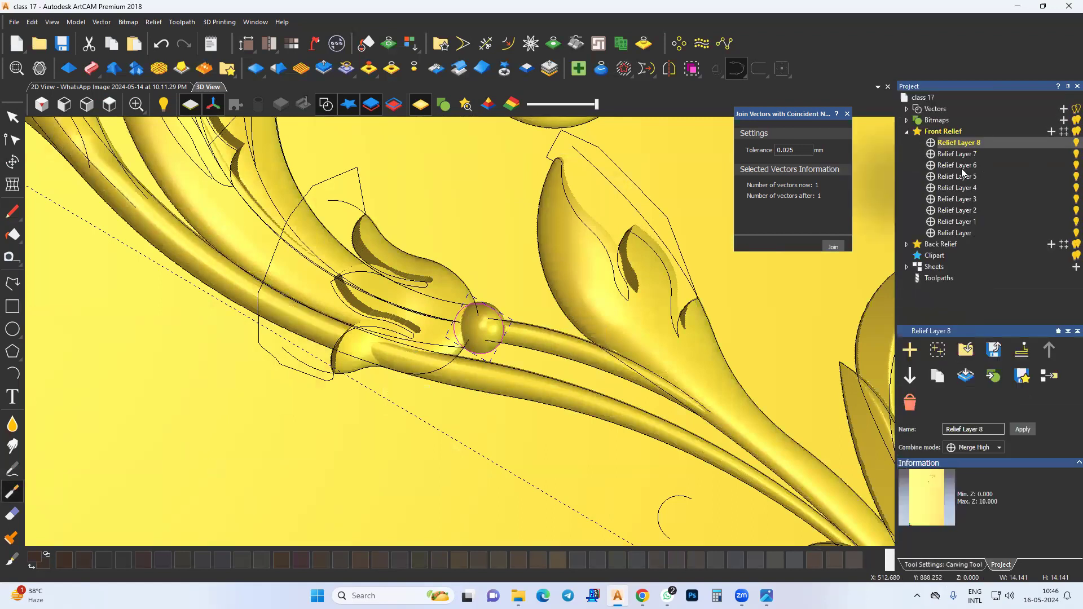
pyautogui.click(1065, 167)
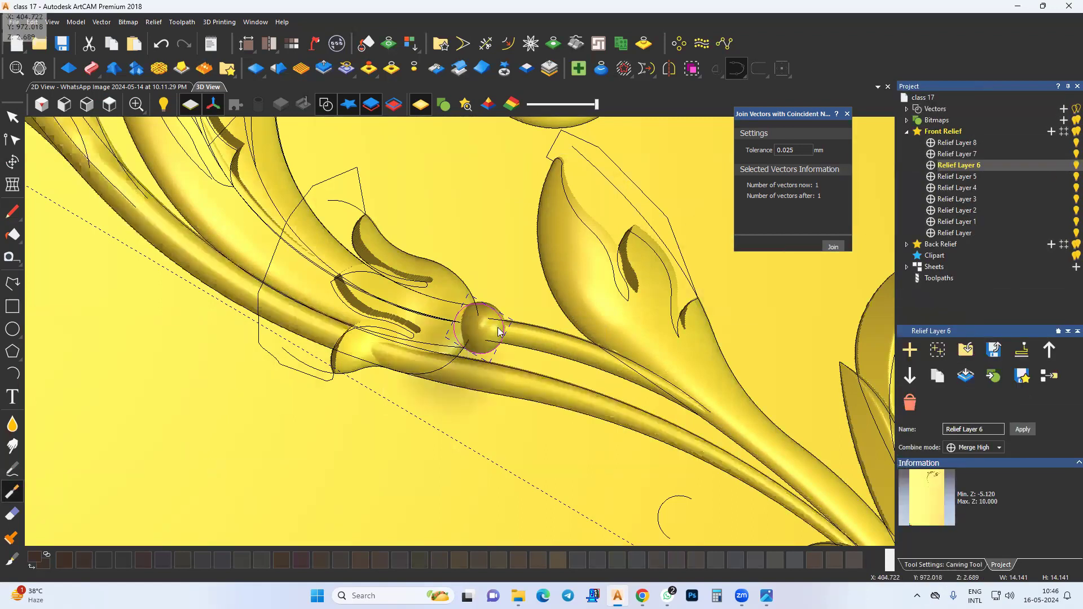
pyautogui.moveTo(395, 332); pyautogui.dragTo(426, 317, button='middle')
pyautogui.scroll(2, 425, 317)
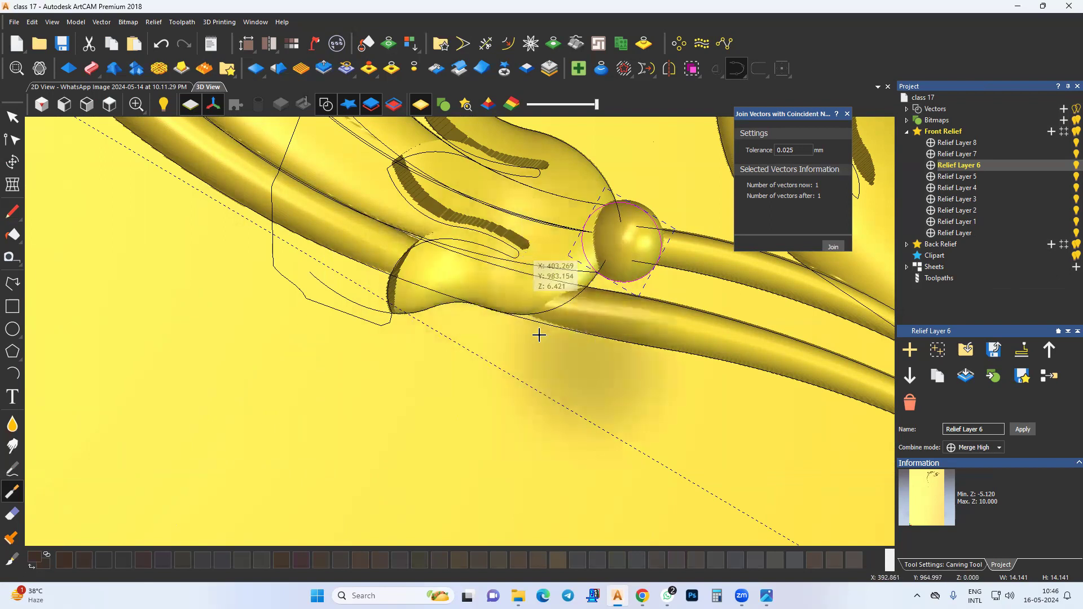
pyautogui.scroll(-2, 410, 501)
pyautogui.moveTo(398, 329); pyautogui.dragTo(386, 337, button='middle')
pyautogui.scroll(-2, 386, 337)
pyautogui.click(8, 118)
# Inspect the bud, stem and arched leaf in the whole relief from above with vectors hidden.
pyautogui.click(218, 233)
pyautogui.click(325, 104)
pyautogui.click(110, 105)
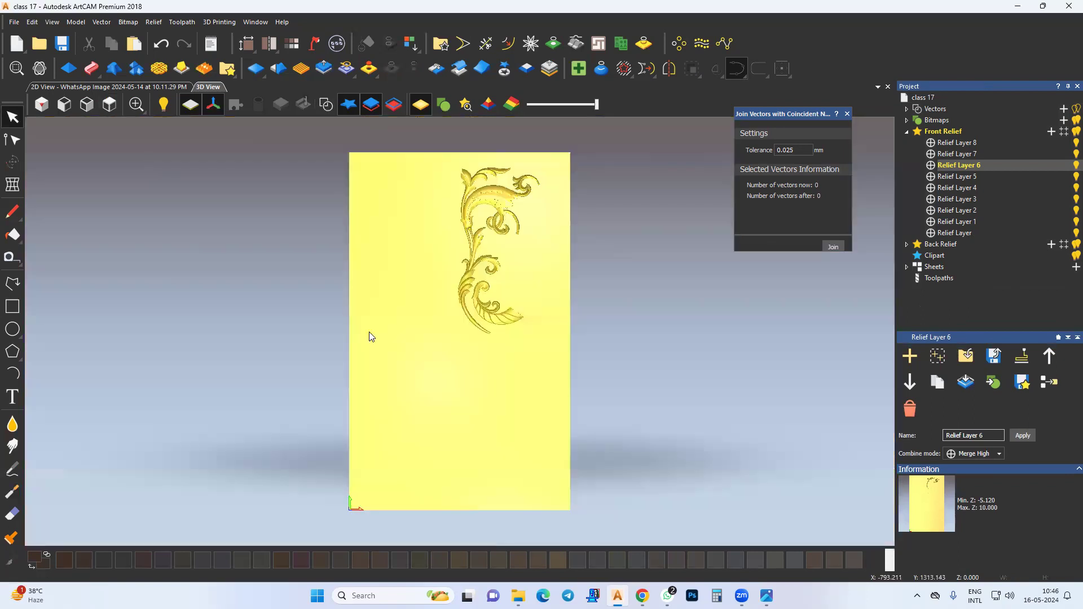
pyautogui.scroll(4, 488, 267)
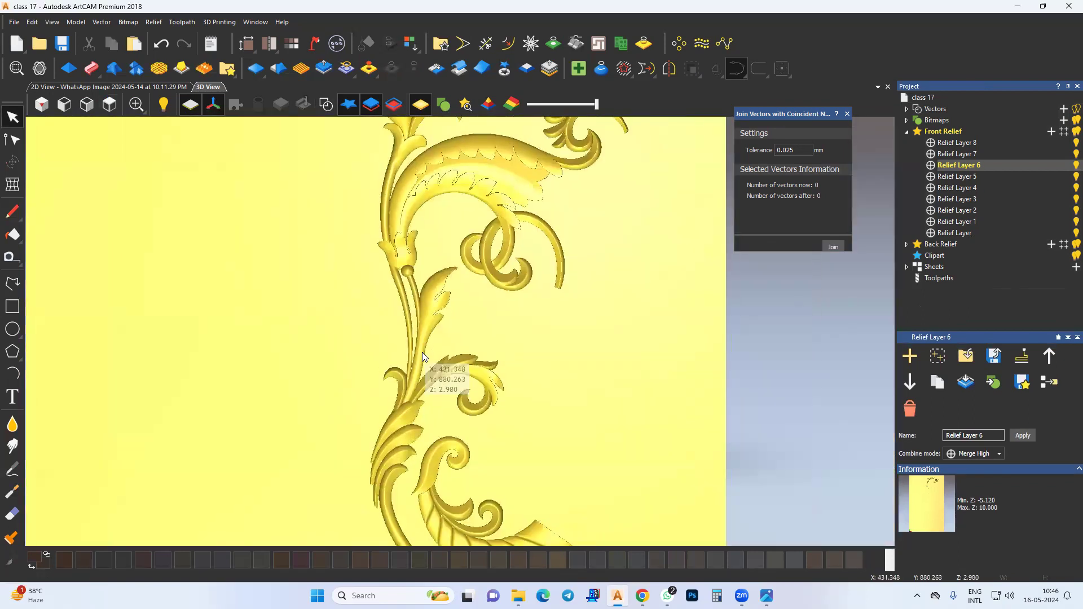
pyautogui.scroll(-3, 417, 309)
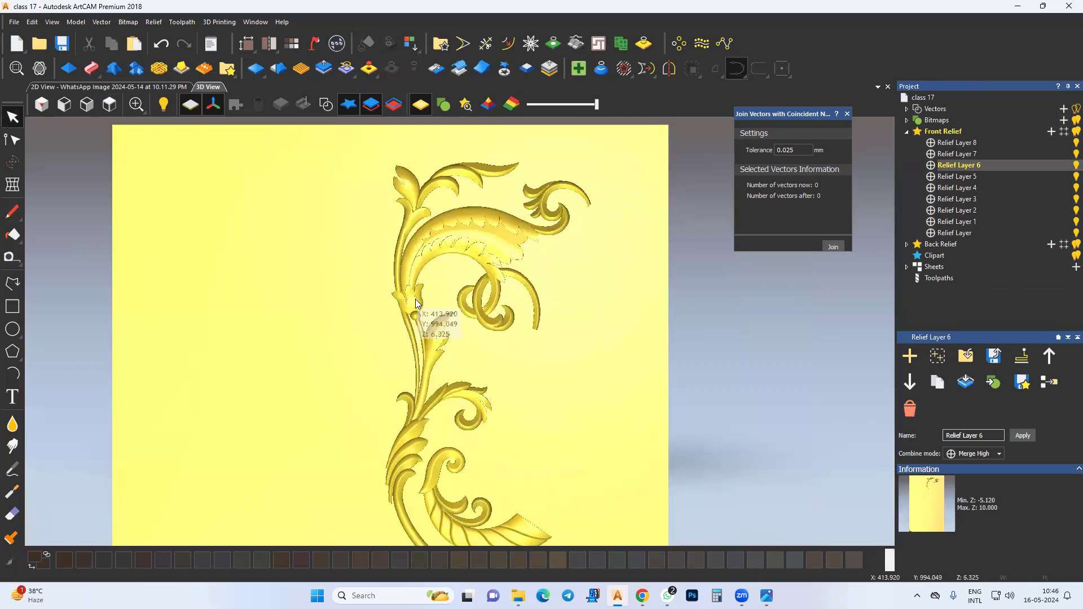
# Select the two long edge curves of the outer S-shaped stem in 2D and add a new relief layer above Relief Layer 8.
pyautogui.press('F2')
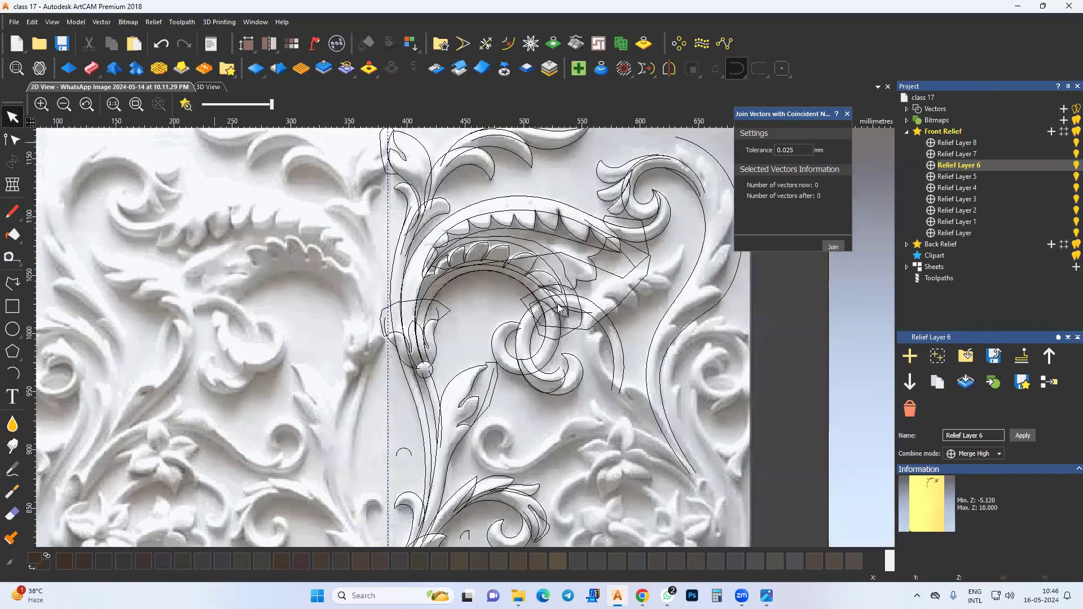
pyautogui.scroll(3, 407, 300)
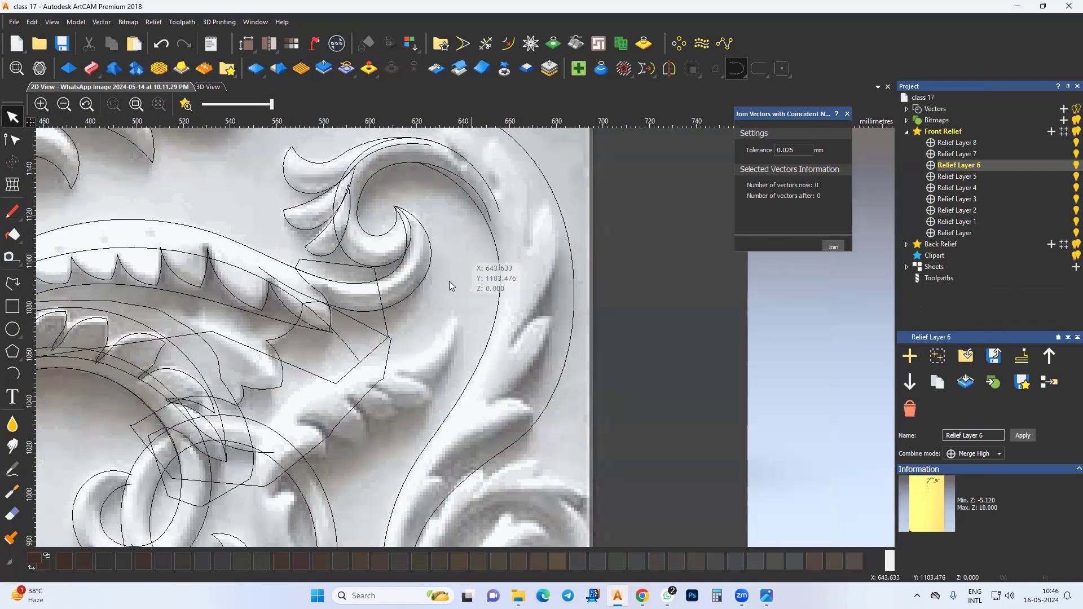
pyautogui.click(499, 268)
pyautogui.moveTo(514, 263); pyautogui.dragTo(453, 297, button='middle')
pyautogui.keyDown('shift'); pyautogui.click(499, 261); pyautogui.keyUp('shift')
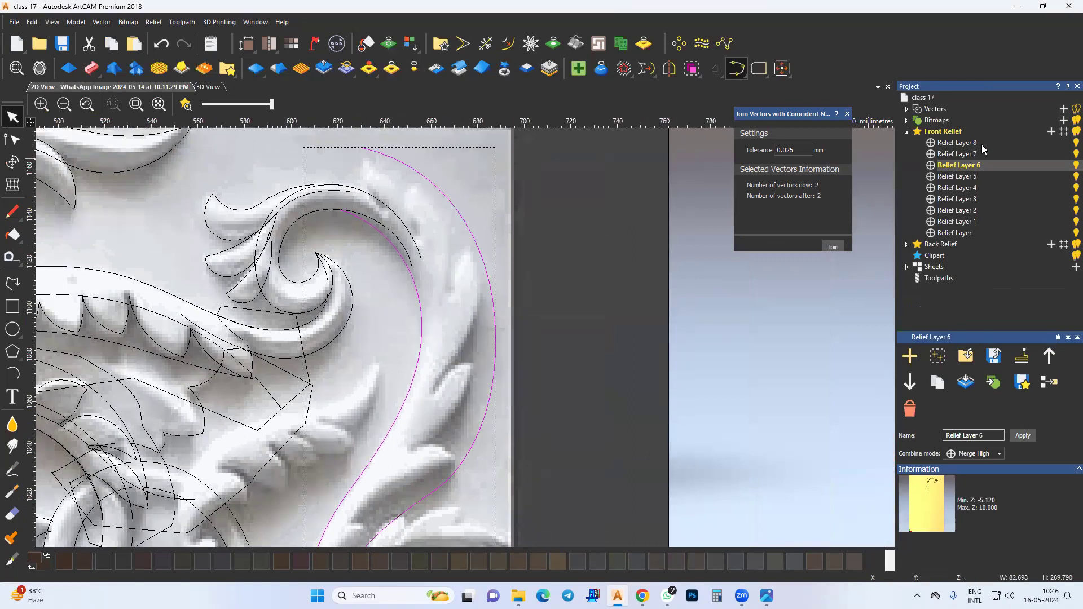
pyautogui.click(981, 143)
pyautogui.click(1051, 131)
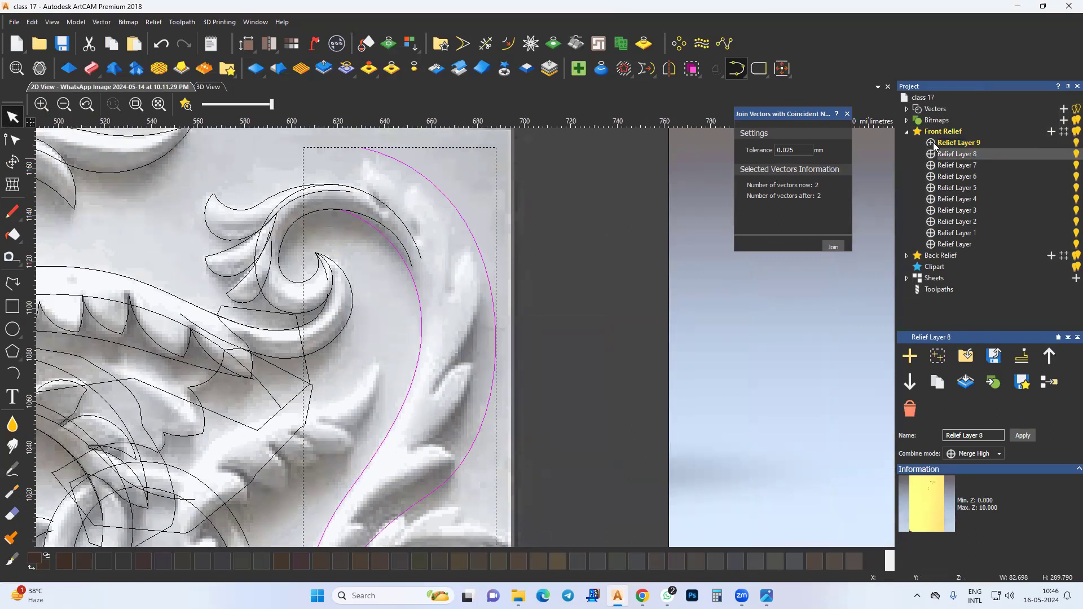
# Set up a two-rail sweep along the S-shaped stem's edge curves, adding the small angular profile repeatedly and the small arch profile as cross sections.
pyautogui.click(91, 68)
pyautogui.scroll(-2, 387, 352)
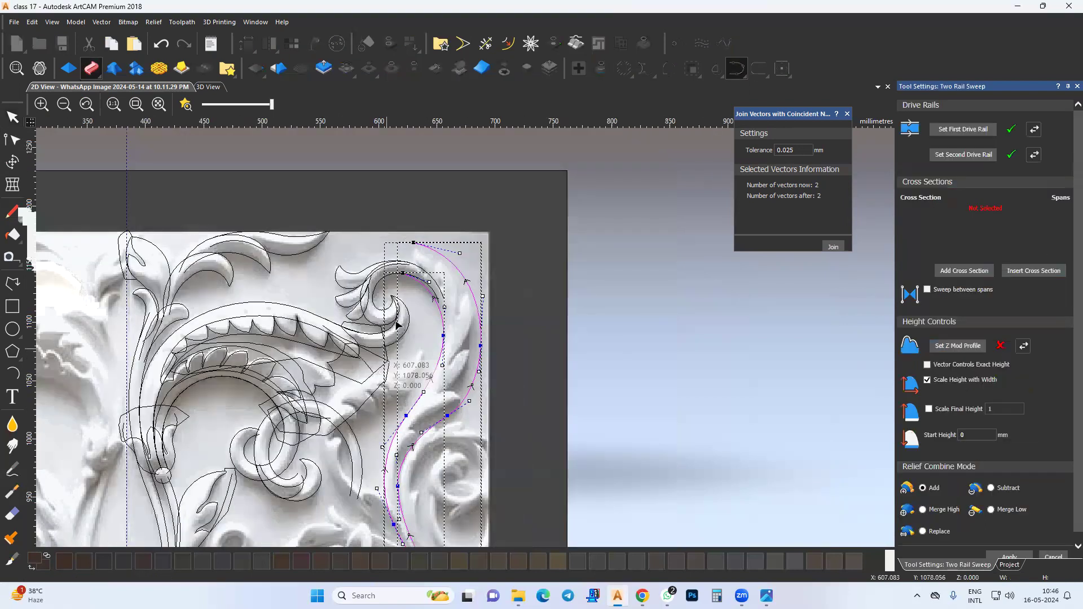
pyautogui.moveTo(396, 321); pyautogui.dragTo(416, 266, button='middle')
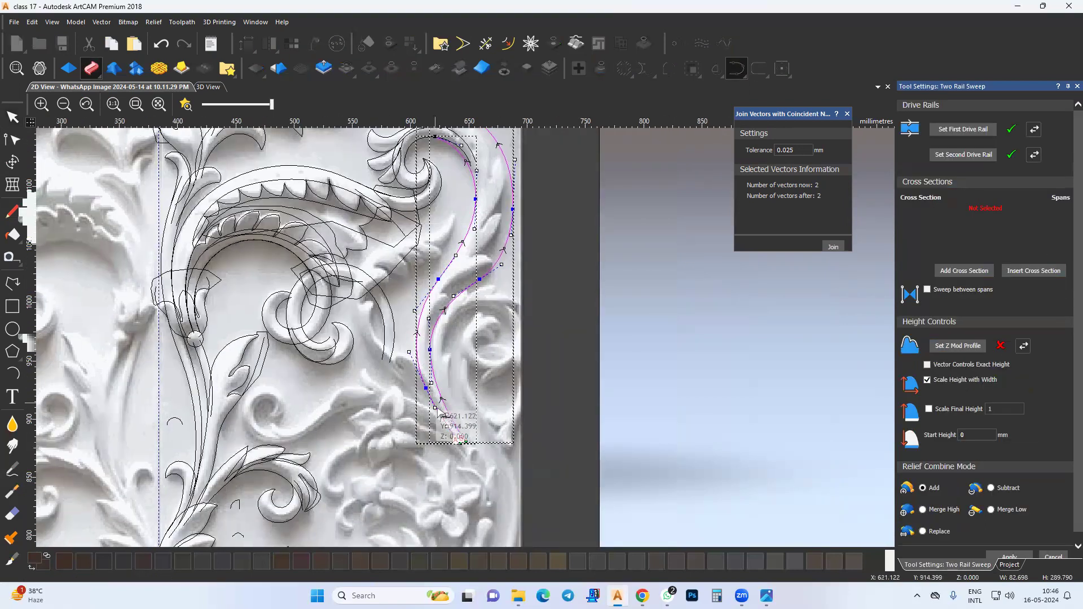
pyautogui.moveTo(227, 413); pyautogui.dragTo(292, 402, button='middle')
pyautogui.click(301, 493)
pyautogui.click(953, 275)
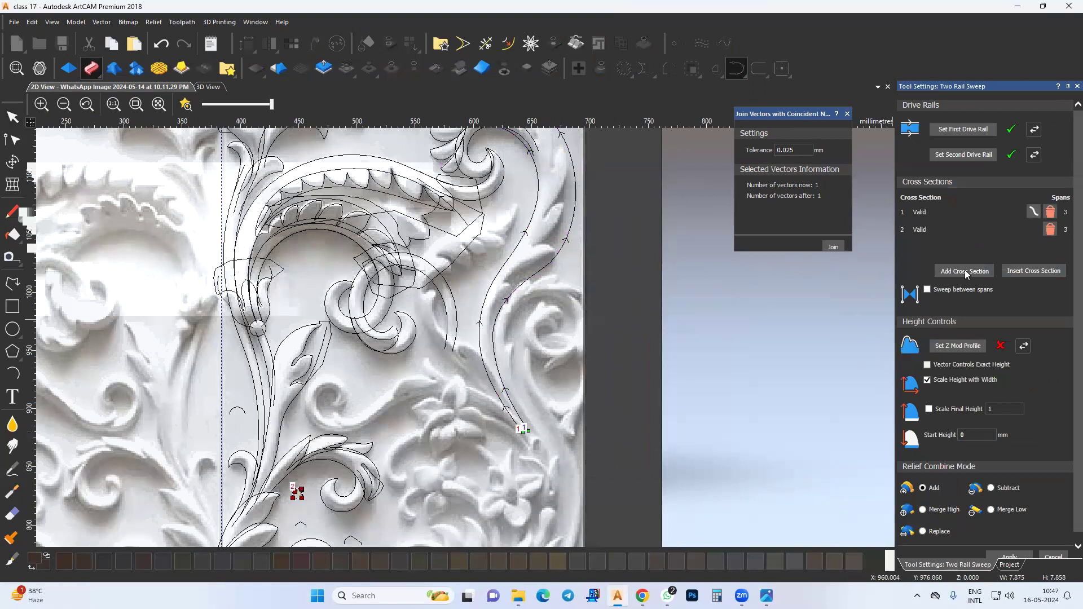
pyautogui.click(965, 274)
pyautogui.click(237, 410)
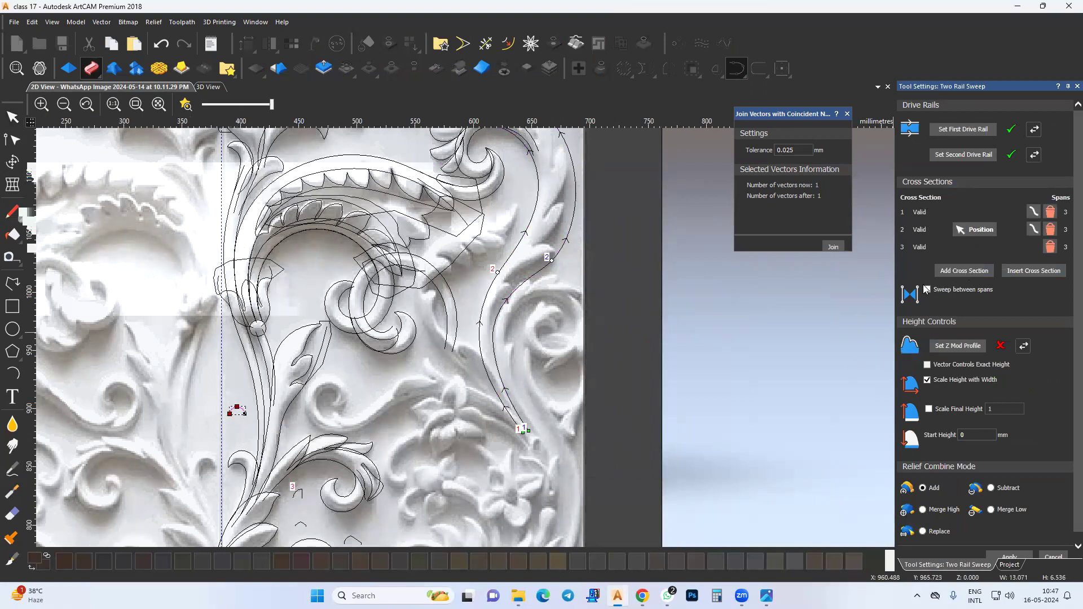
pyautogui.click(941, 272)
# Reverse the direction of both drive rails and check the stem sweep's preview in 3D.
pyautogui.click(209, 87)
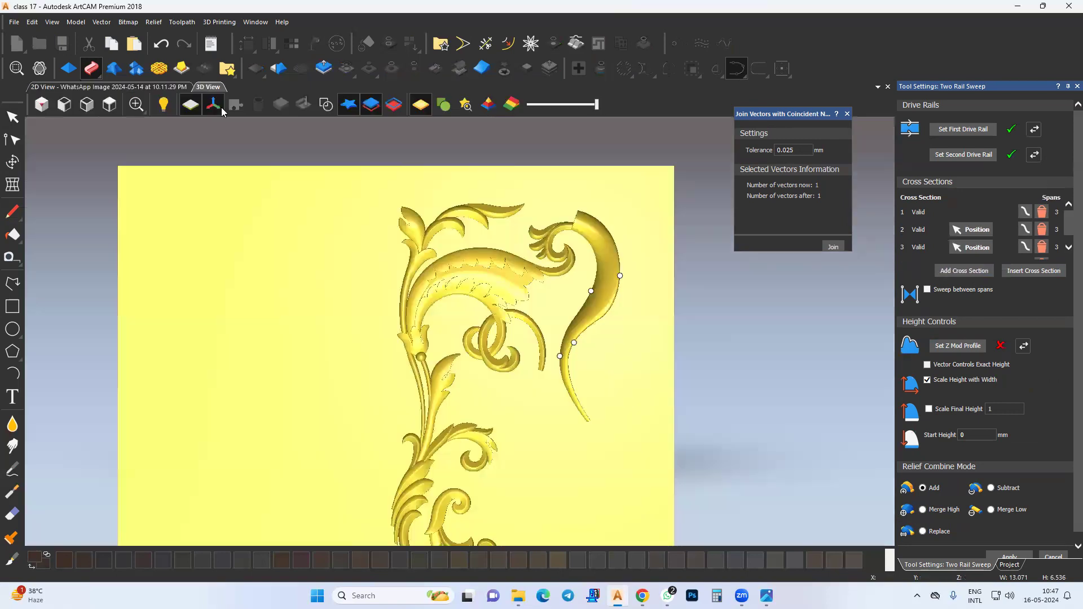
pyautogui.scroll(3, 604, 350)
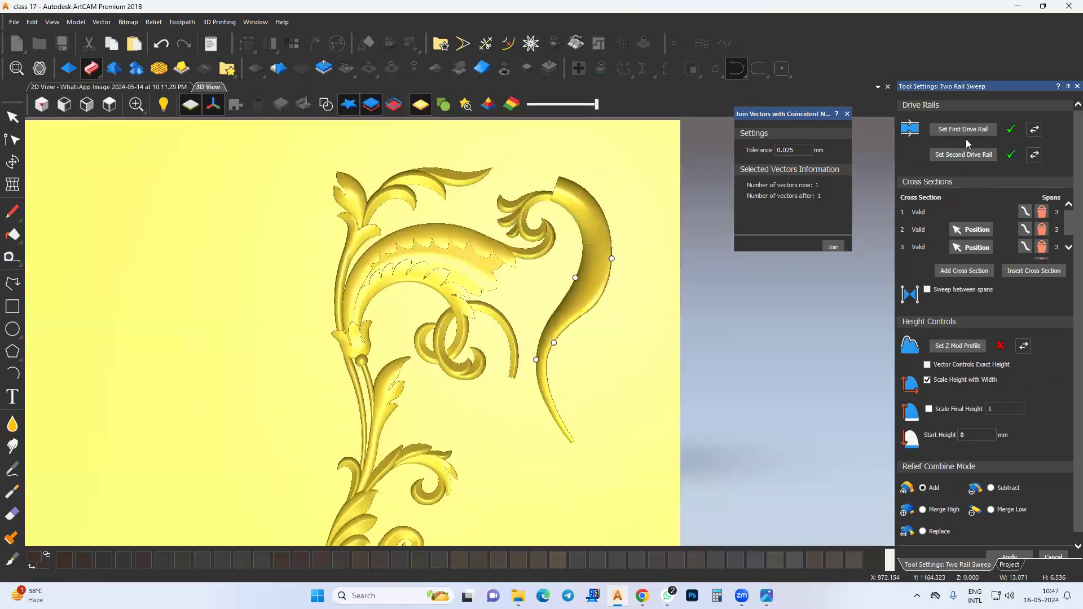
pyautogui.click(1035, 132)
pyautogui.click(1035, 155)
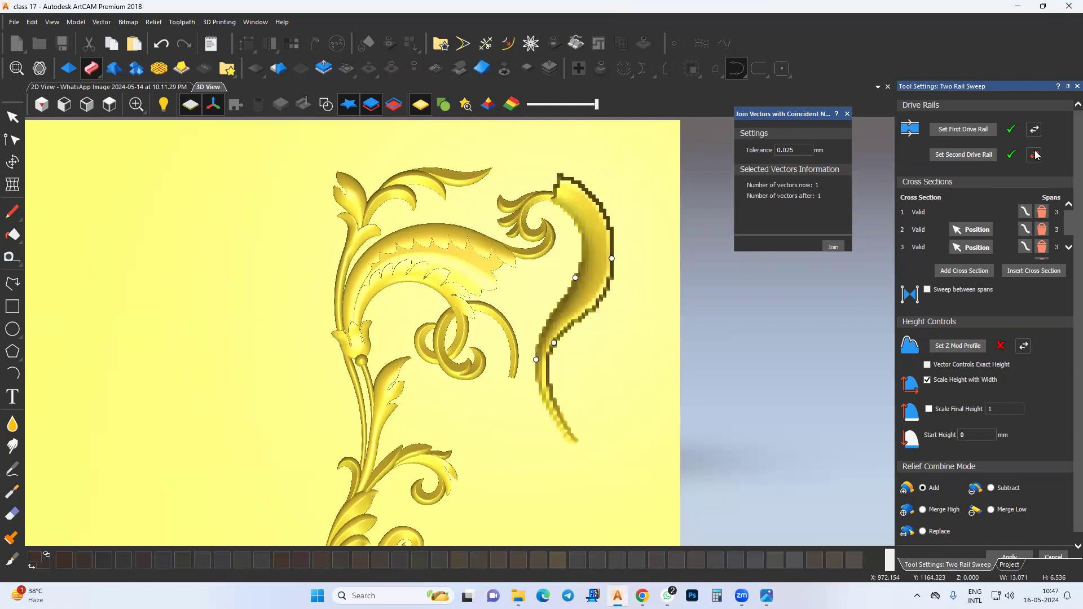
pyautogui.scroll(2, 553, 348)
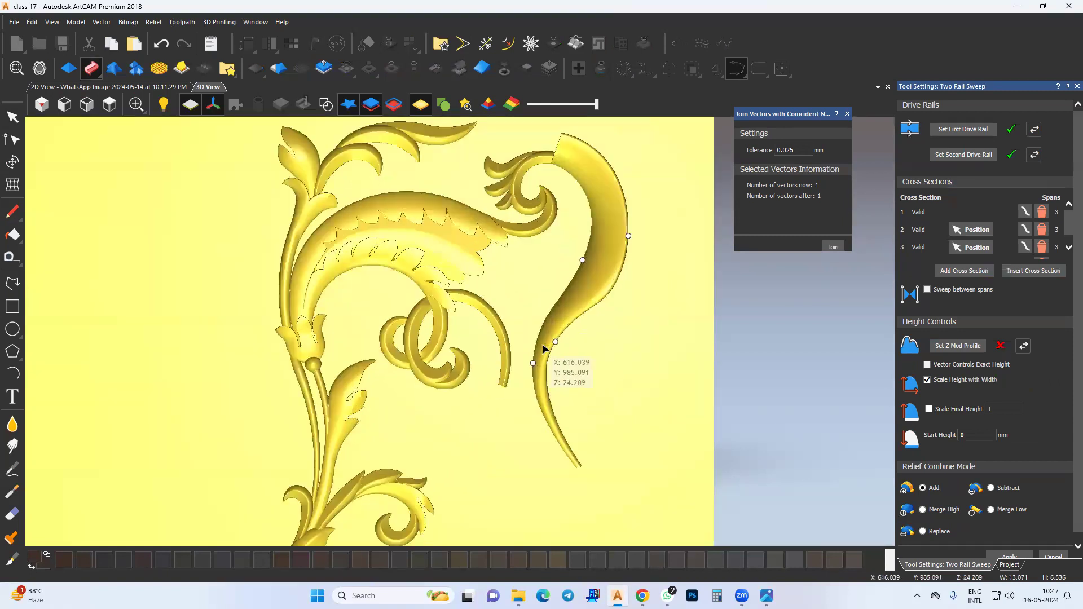
pyautogui.scroll(2, 555, 354)
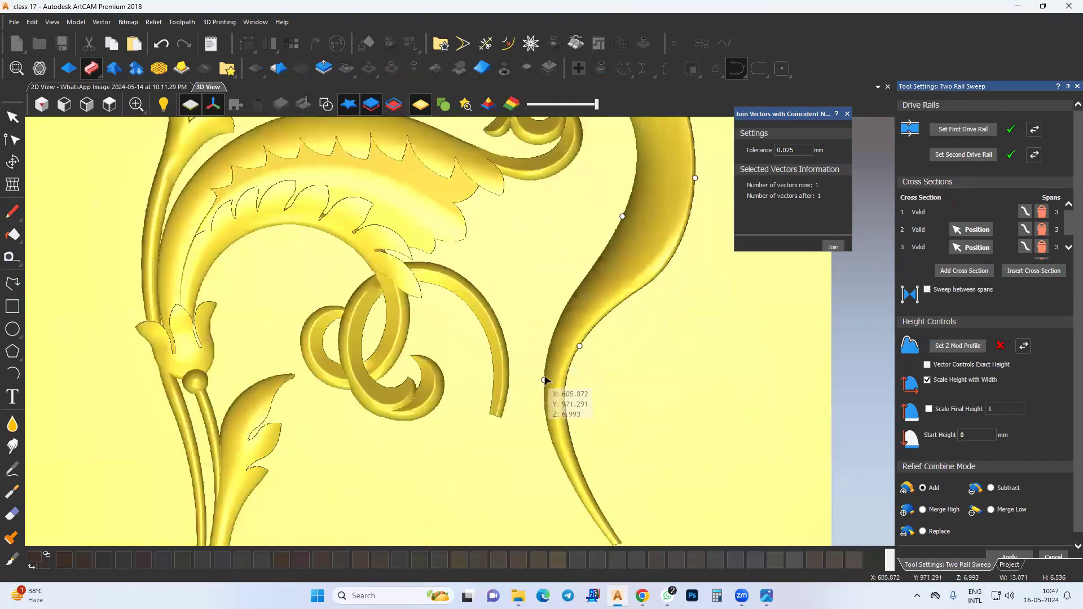
# Move the upper cross section's inner-rail position further up the stem, then create the sweep with Merge High.
pyautogui.moveTo(625, 260); pyautogui.dragTo(583, 383, button='middle')
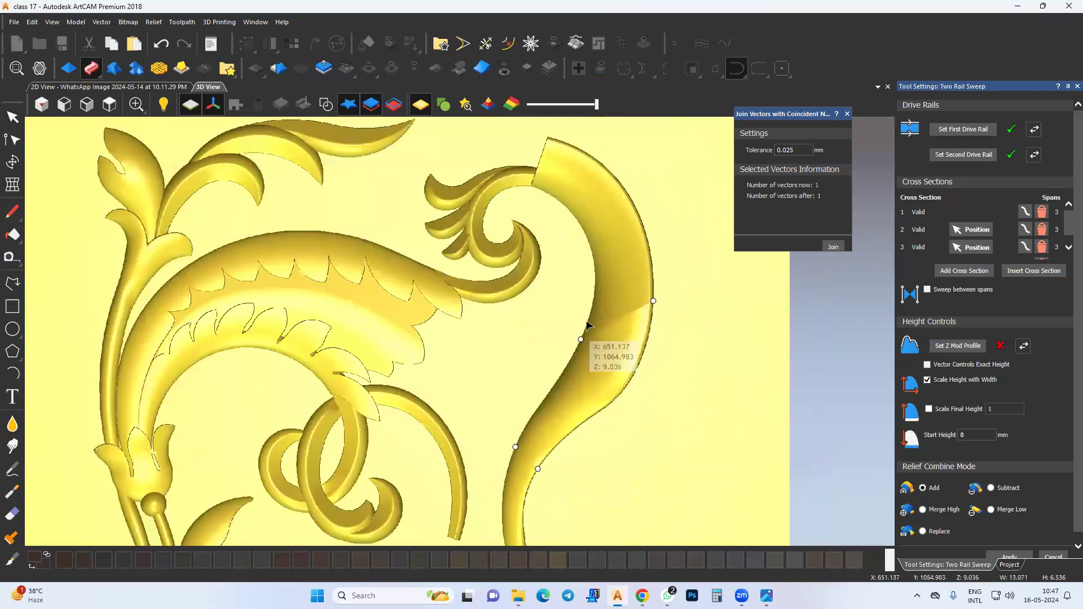
pyautogui.moveTo(581, 340); pyautogui.dragTo(596, 306)
pyautogui.moveTo(607, 343); pyautogui.dragTo(531, 364, button='middle')
pyautogui.scroll(-1, 1020, 529)
pyautogui.click(940, 502)
pyautogui.click(1010, 549)
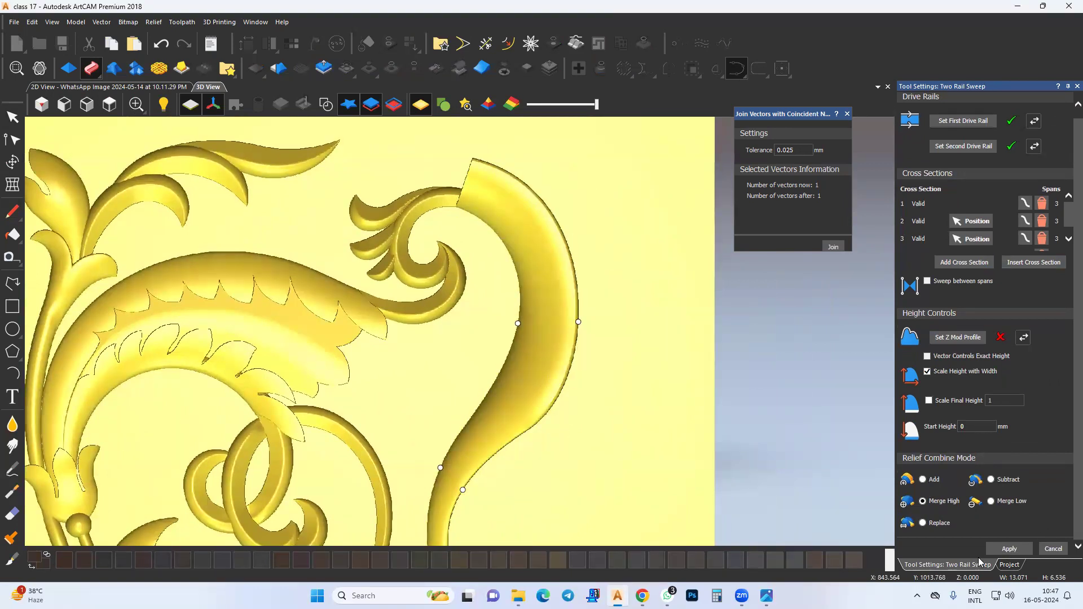
pyautogui.moveTo(486, 283); pyautogui.dragTo(509, 298, button='middle')
pyautogui.press('F12')
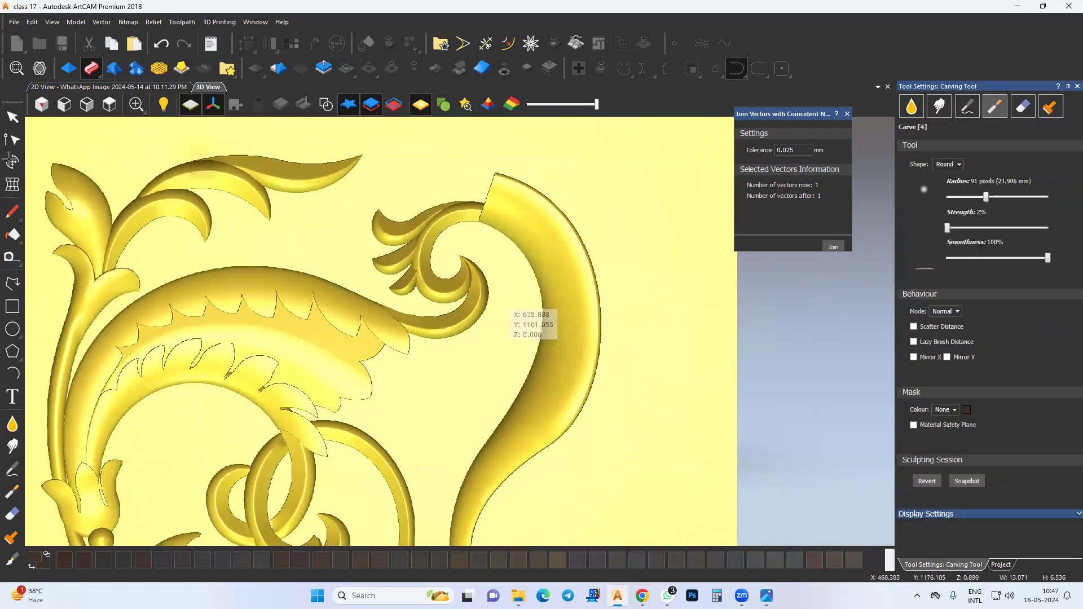
pyautogui.click(6, 117)
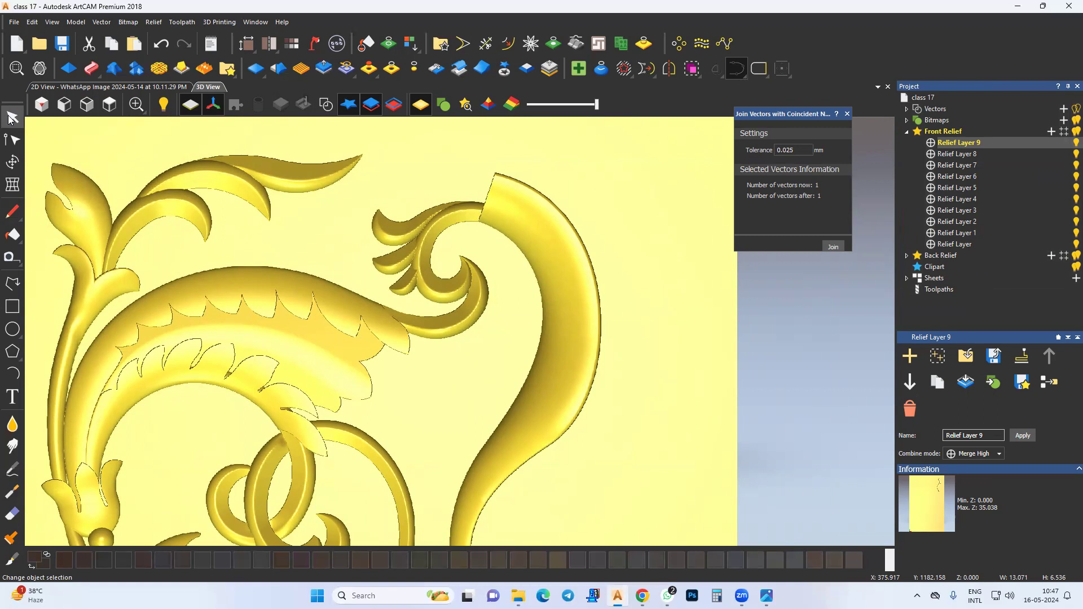
pyautogui.moveTo(335, 235); pyautogui.dragTo(336, 238, button='middle')
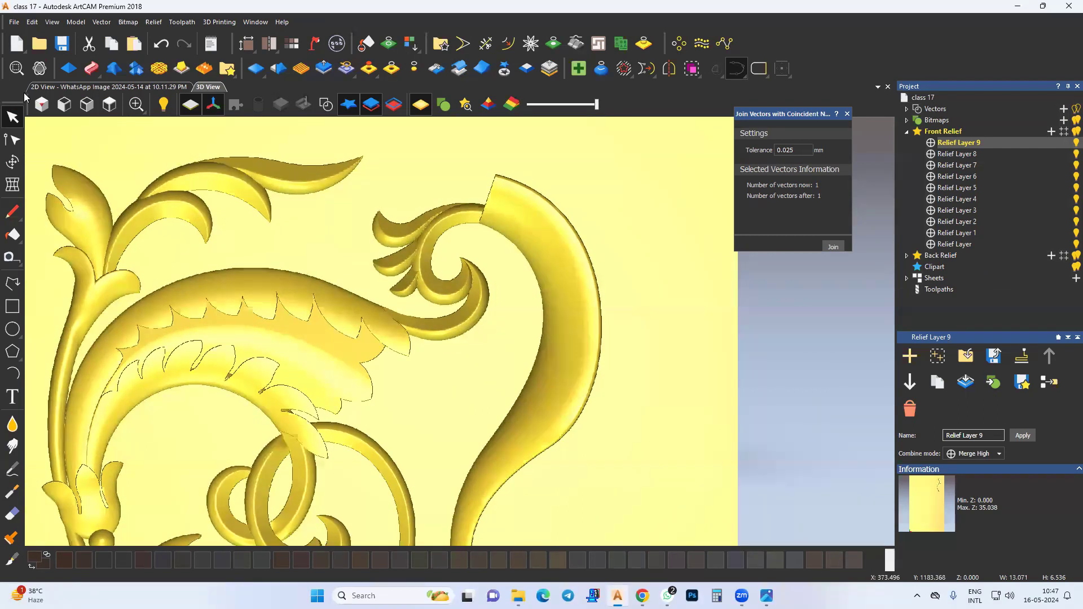
# In 2D, trace the inner edge of the leaf's topmost lobe over the S-shaped stem with two start-end arcs from its tip to the inner rail.
pyautogui.click(36, 88)
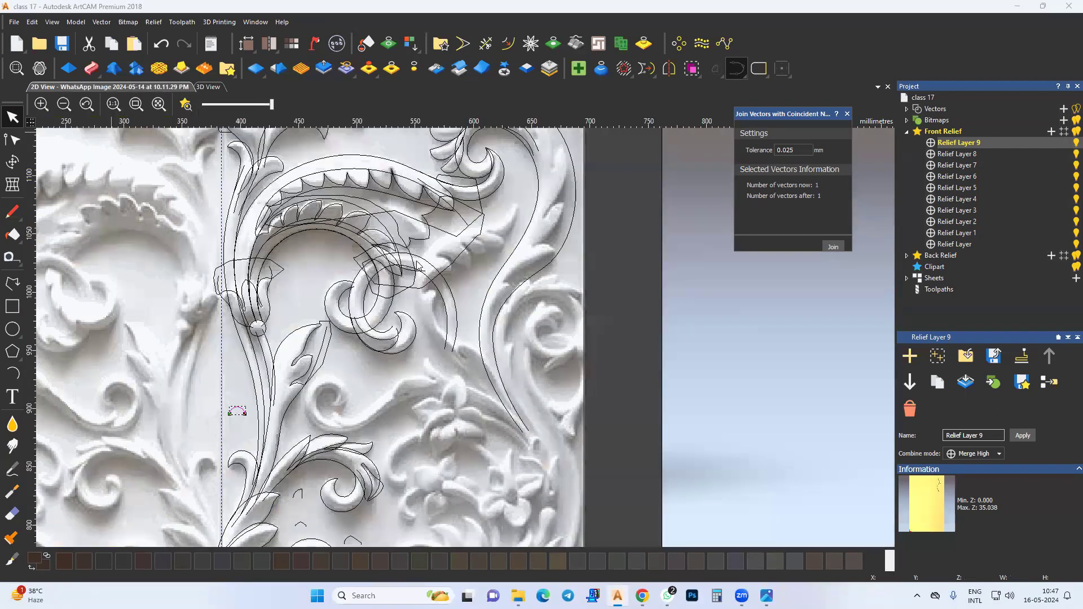
pyautogui.scroll(2, 408, 316)
pyautogui.click(12, 374)
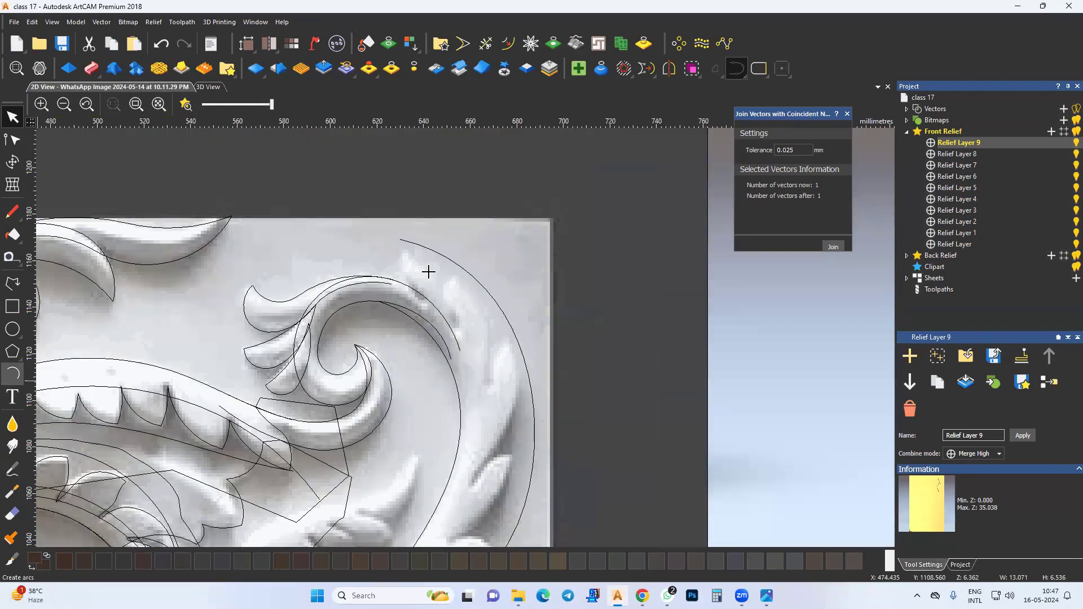
pyautogui.click(401, 248)
pyautogui.scroll(4, 409, 282)
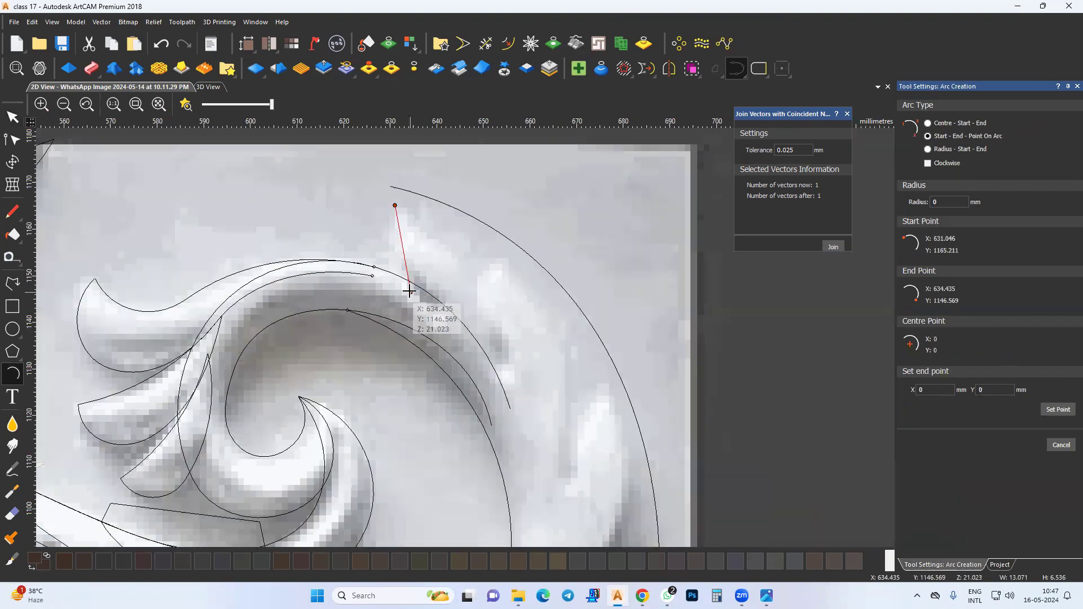
pyautogui.click(409, 282)
pyautogui.click(376, 229)
pyautogui.click(405, 281)
pyautogui.moveTo(428, 351)
pyautogui.mouseDown(button='middle')
pyautogui.moveTo(439, 274)
pyautogui.moveTo(438, 339)
pyautogui.mouseUp(button='middle')
pyautogui.click(454, 359)
pyautogui.click(454, 314)
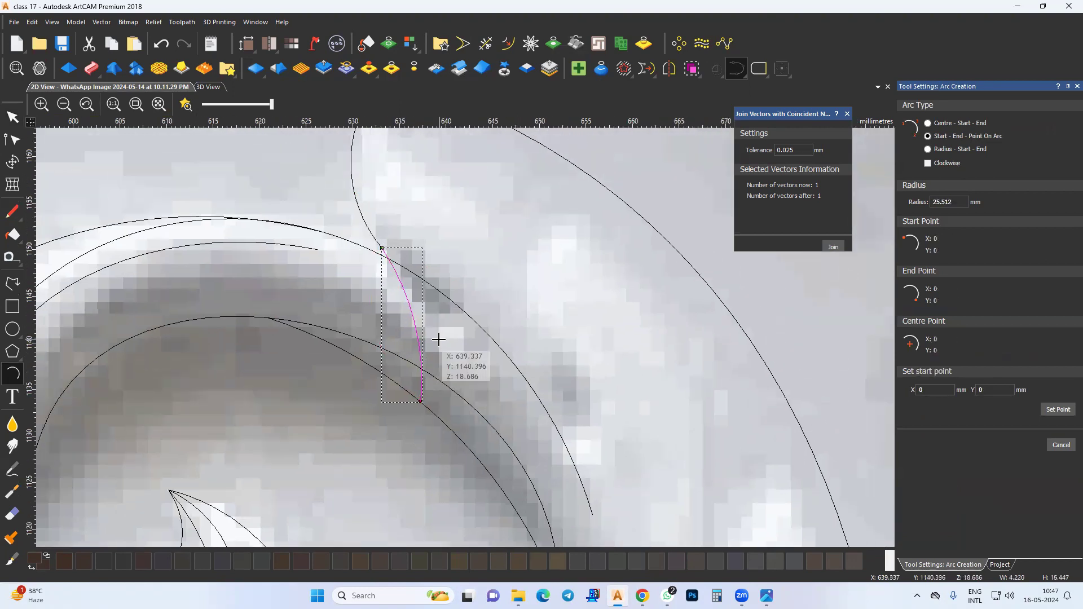
# Trace the topmost lobe's outer edge with two arcs down to the notch, then add a short arc rising out of the notch.
pyautogui.moveTo(370, 130); pyautogui.dragTo(343, 198, button='middle')
pyautogui.click(336, 175)
pyautogui.click(403, 241)
pyautogui.click(375, 221)
pyautogui.click(403, 240)
pyautogui.moveTo(481, 420); pyautogui.dragTo(483, 338, button='middle')
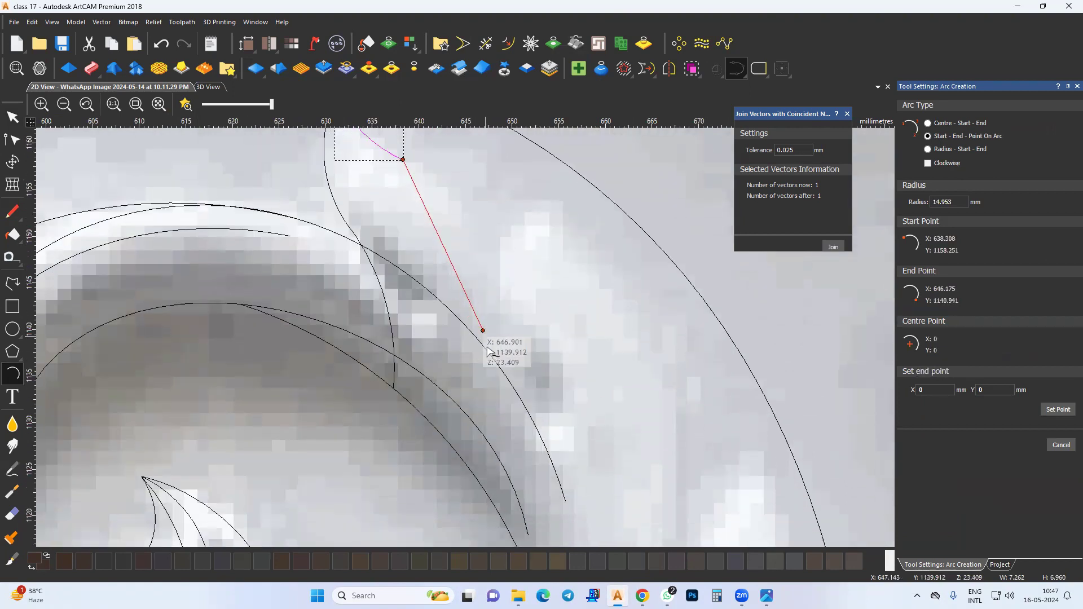
pyautogui.click(488, 332)
pyautogui.click(479, 255)
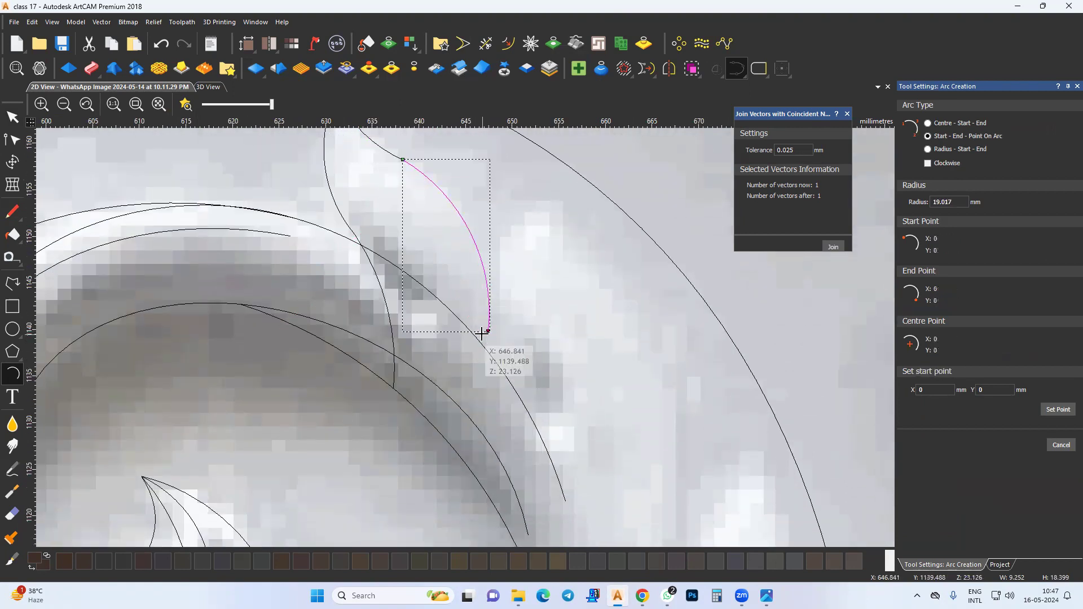
pyautogui.click(489, 331)
pyautogui.click(497, 277)
pyautogui.click(498, 307)
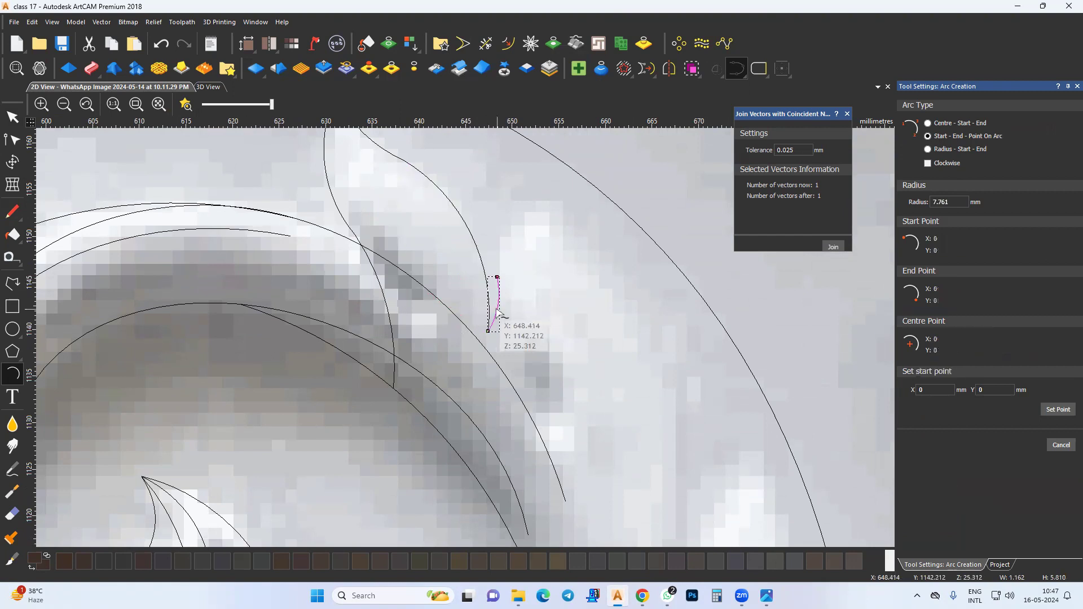
# Outline the second lobe with arcs up to its tip and down its outer edge, ending in a small rounded notch arc.
pyautogui.click(496, 277)
pyautogui.click(527, 196)
pyautogui.click(503, 230)
pyautogui.click(528, 197)
pyautogui.moveTo(620, 316); pyautogui.dragTo(592, 274, button='middle')
pyautogui.click(592, 275)
pyautogui.click(565, 246)
pyautogui.click(593, 275)
pyautogui.scroll(-2, 592, 314)
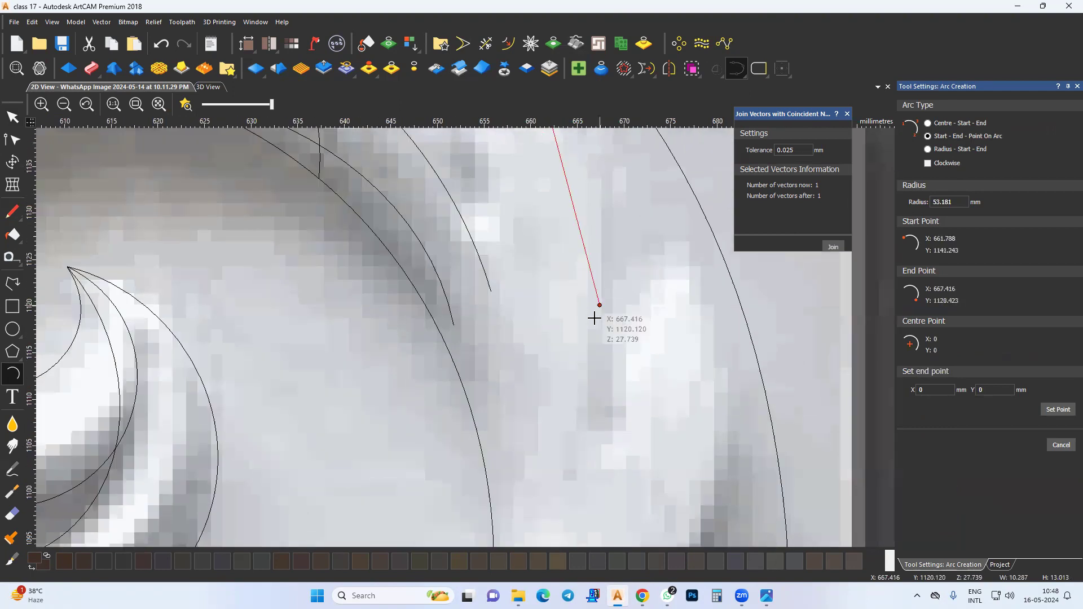
pyautogui.scroll(-1, 519, 347)
pyautogui.scroll(1, 483, 363)
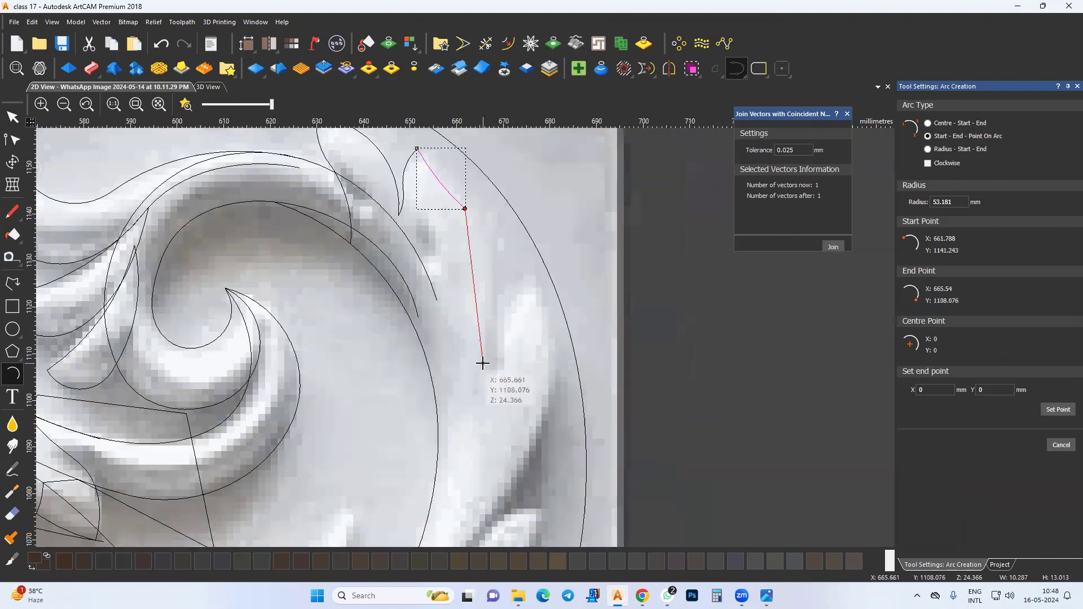
pyautogui.click(495, 306)
pyautogui.click(483, 363)
pyautogui.doubleClick(493, 366)
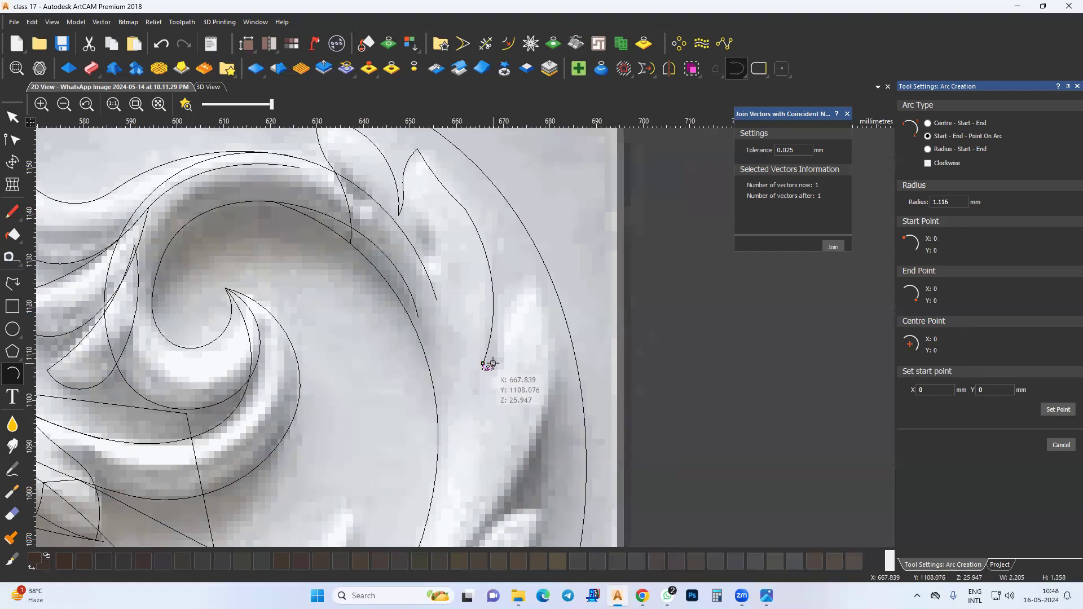
pyautogui.doubleClick(493, 363)
pyautogui.press('Escape')
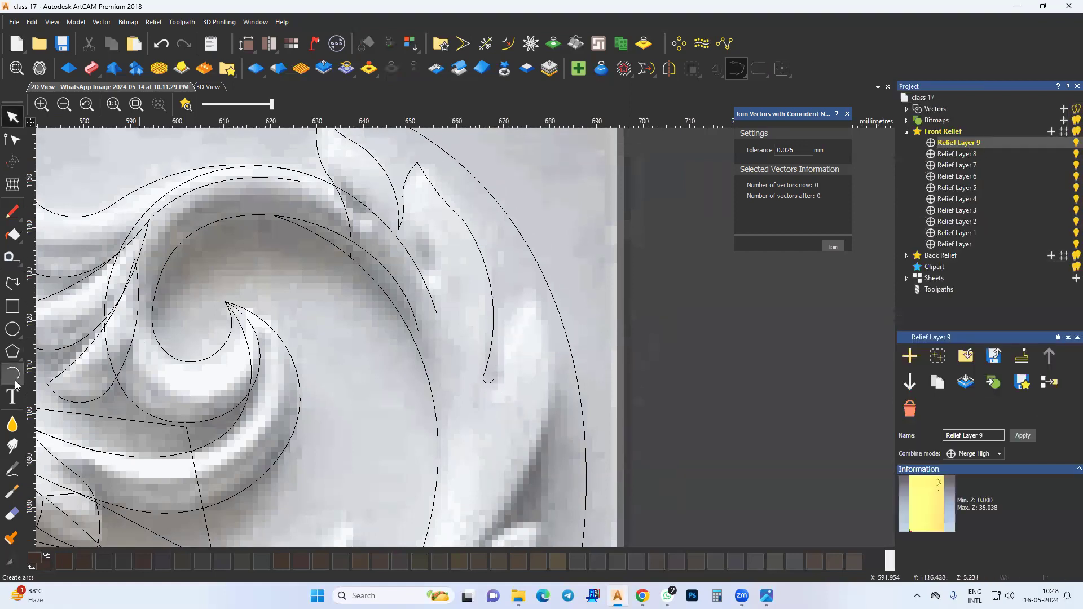
# Outline the third lobe with arcs up to its tip, down its outer side and around the small notch below it.
pyautogui.click(493, 381)
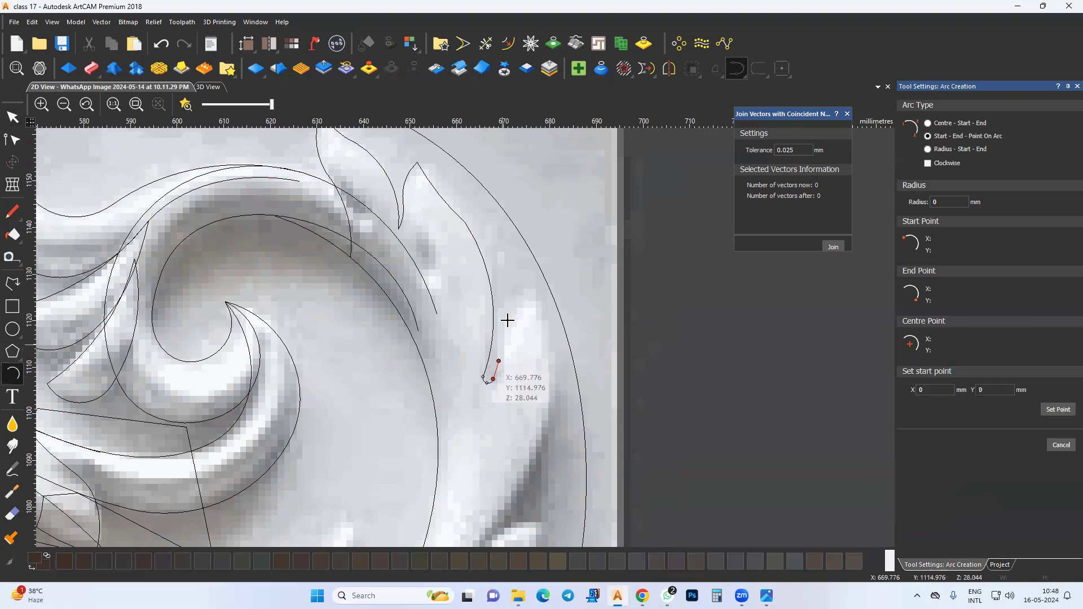
pyautogui.click(533, 289)
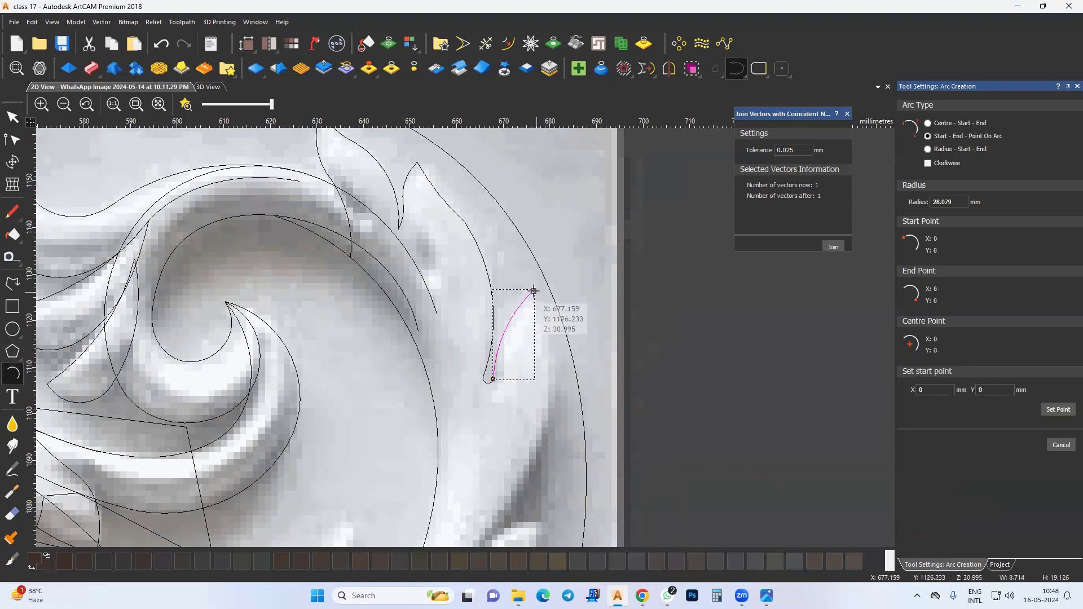
pyautogui.moveTo(543, 415); pyautogui.dragTo(551, 332, button='middle')
pyautogui.click(536, 396)
pyautogui.click(556, 332)
pyautogui.click(552, 340)
pyautogui.scroll(-2, 508, 415)
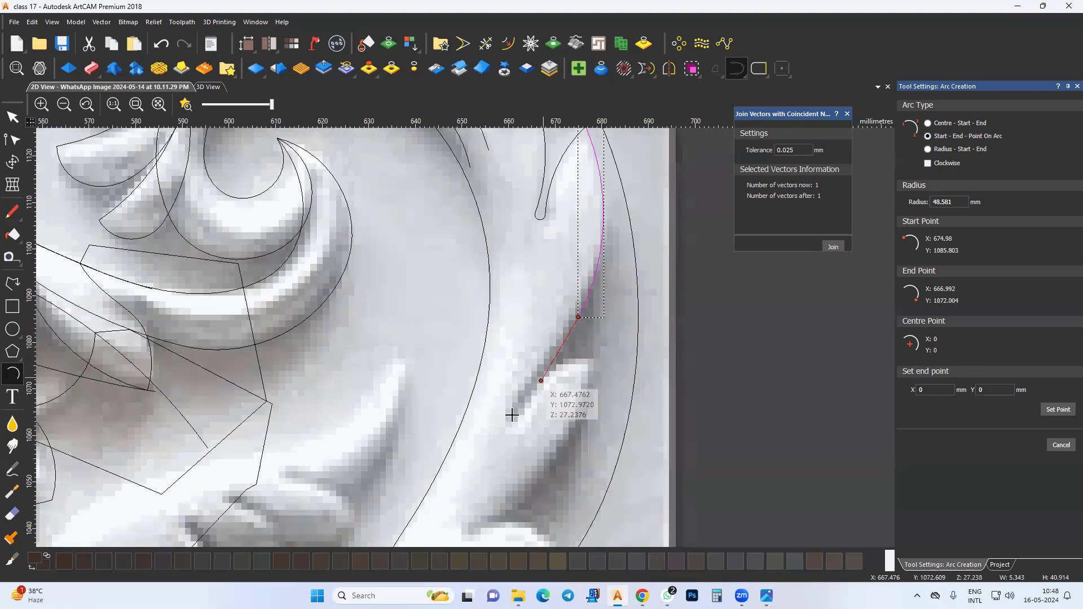
pyautogui.click(510, 414)
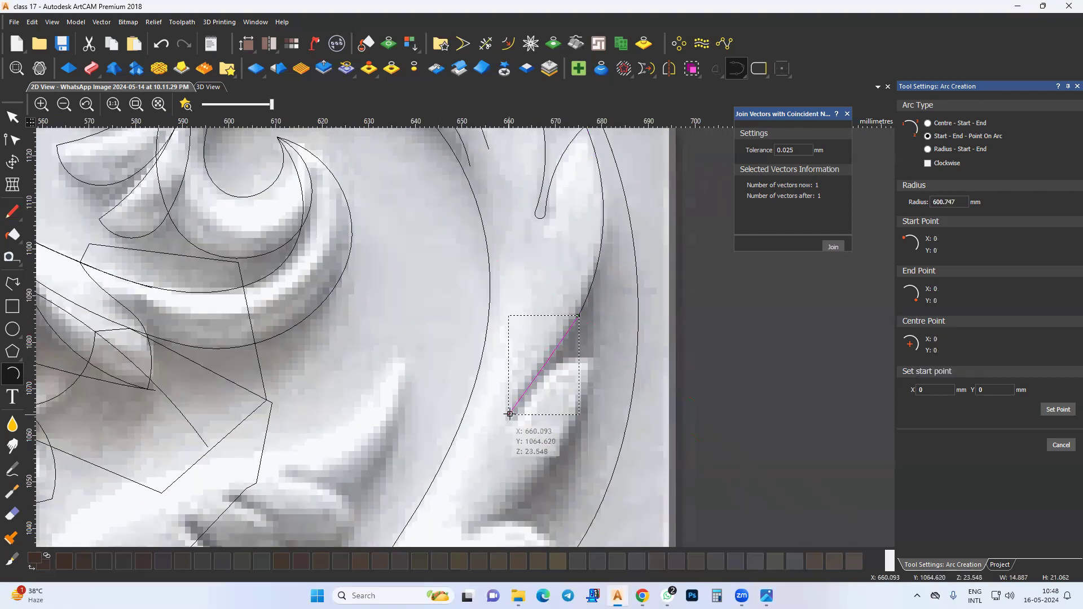
pyautogui.click(518, 421)
pyautogui.click(509, 426)
pyautogui.click(519, 421)
# Trace the fourth lobe with arcs up to its tip and back down to the stem, closing with a small rounded notch arc.
pyautogui.click(594, 361)
pyautogui.click(561, 369)
pyautogui.click(595, 360)
pyautogui.click(467, 528)
pyautogui.moveTo(467, 527); pyautogui.dragTo(494, 421, button='middle')
pyautogui.click(549, 387)
pyautogui.click(495, 422)
pyautogui.click(498, 432)
pyautogui.click(491, 428)
pyautogui.click(498, 432)
# Trace the lowest lobe with arcs to its tip and back along its underside, and add a short arc at its base.
pyautogui.moveTo(558, 456); pyautogui.dragTo(564, 431, button='middle')
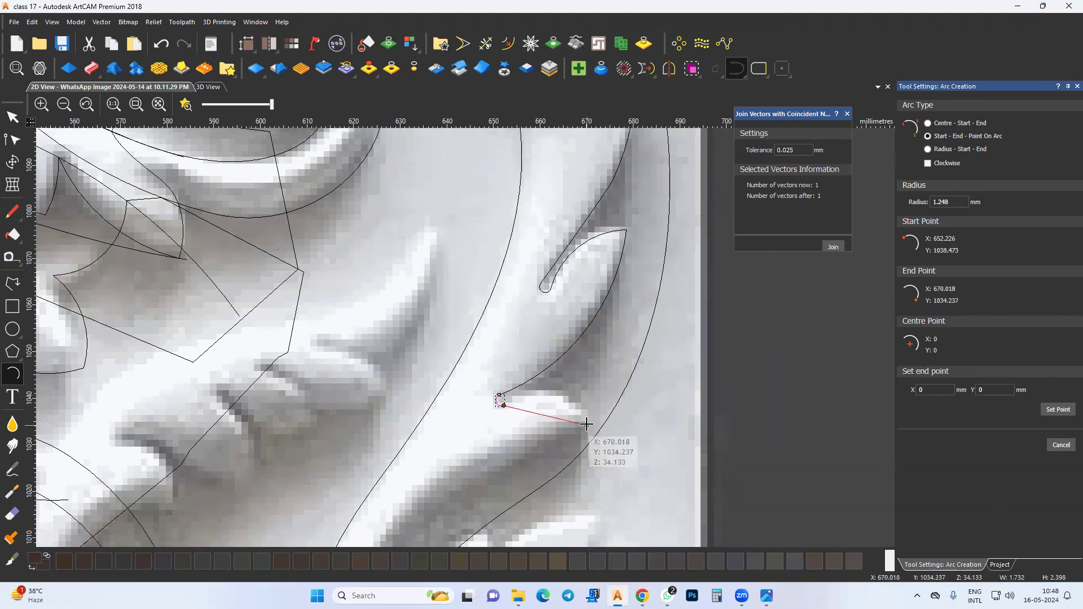
pyautogui.click(587, 424)
pyautogui.click(557, 396)
pyautogui.moveTo(557, 445); pyautogui.dragTo(557, 366, button='middle')
pyautogui.click(515, 378)
pyautogui.click(515, 381)
pyautogui.click(516, 379)
pyautogui.click(419, 451)
pyautogui.click(455, 418)
pyautogui.click(421, 451)
pyautogui.click(460, 473)
pyautogui.click(433, 458)
pyautogui.press('Escape')
# Select all the arcs of the leaf's lobed edge and join them into one vector.
pyautogui.keyDown('shift'); pyautogui.moveTo(580, 289); pyautogui.dragTo(519, 371); pyautogui.keyUp('shift')
pyautogui.moveTo(659, 189); pyautogui.dragTo(633, 334, button='middle')
pyautogui.keyDown('shift'); pyautogui.moveTo(615, 252); pyautogui.dragTo(539, 346); pyautogui.keyUp('shift')
pyautogui.moveTo(625, 246); pyautogui.dragTo(562, 440, button='middle')
pyautogui.keyDown('shift'); pyautogui.moveTo(563, 246); pyautogui.dragTo(497, 352); pyautogui.keyUp('shift')
pyautogui.moveTo(479, 296); pyautogui.dragTo(493, 433, button='middle')
pyautogui.keyDown('shift'); pyautogui.moveTo(472, 263); pyautogui.dragTo(412, 282); pyautogui.keyUp('shift')
pyautogui.keyDown('shift'); pyautogui.moveTo(393, 213); pyautogui.dragTo(352, 239); pyautogui.keyUp('shift')
pyautogui.keyDown('shift'); pyautogui.click(374, 307); pyautogui.keyUp('shift')
pyautogui.click(837, 246)
# Select the lobed edge's notch and mid-edge nodes in node editing, leaving out the pointed tips, and smooth them.
pyautogui.click(12, 140)
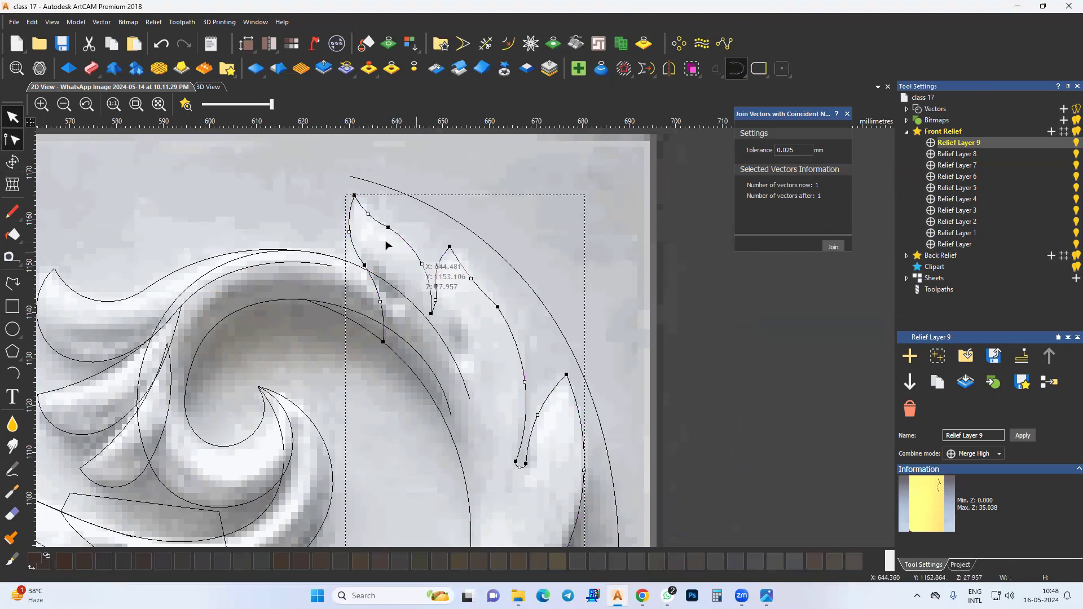
pyautogui.keyDown('shift'); pyautogui.click(436, 286); pyautogui.keyUp('shift')
pyautogui.keyDown('shift'); pyautogui.click(498, 307); pyautogui.keyUp('shift')
pyautogui.moveTo(524, 451); pyautogui.dragTo(505, 340, button='middle')
pyautogui.keyDown('shift'); pyautogui.moveTo(486, 332); pyautogui.dragTo(520, 383); pyautogui.keyUp('shift')
pyautogui.moveTo(502, 340); pyautogui.dragTo(504, 296, button='middle')
pyautogui.keyDown('shift'); pyautogui.moveTo(507, 295); pyautogui.dragTo(543, 344); pyautogui.keyUp('shift')
pyautogui.keyDown('shift'); pyautogui.moveTo(465, 370); pyautogui.dragTo(509, 448); pyautogui.keyUp('shift')
pyautogui.moveTo(506, 443); pyautogui.dragTo(508, 308, button='middle')
pyautogui.keyDown('shift'); pyautogui.moveTo(395, 366); pyautogui.dragTo(442, 425); pyautogui.keyUp('shift')
pyautogui.keyDown('shift'); pyautogui.moveTo(399, 441); pyautogui.dragTo(451, 493); pyautogui.keyUp('shift')
pyautogui.press('s')
pyautogui.moveTo(404, 487); pyautogui.dragTo(424, 469, button='middle')
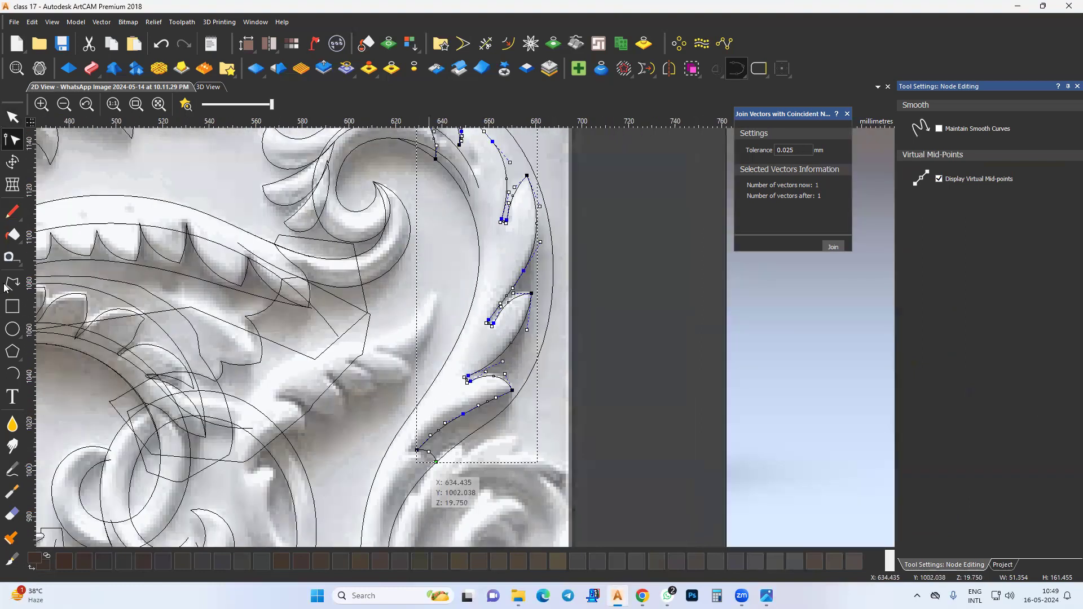
# Draw a polyline from the leaf's base around its outer side, over the top and back to the upper end of the lobed edge.
pyautogui.click(12, 117)
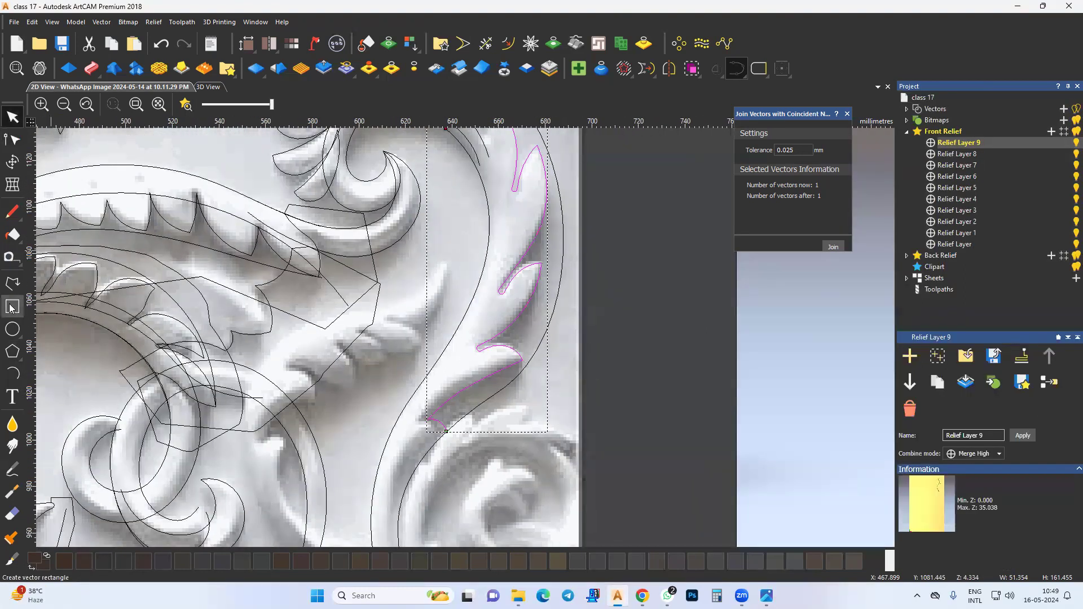
pyautogui.click(13, 284)
pyautogui.click(484, 430)
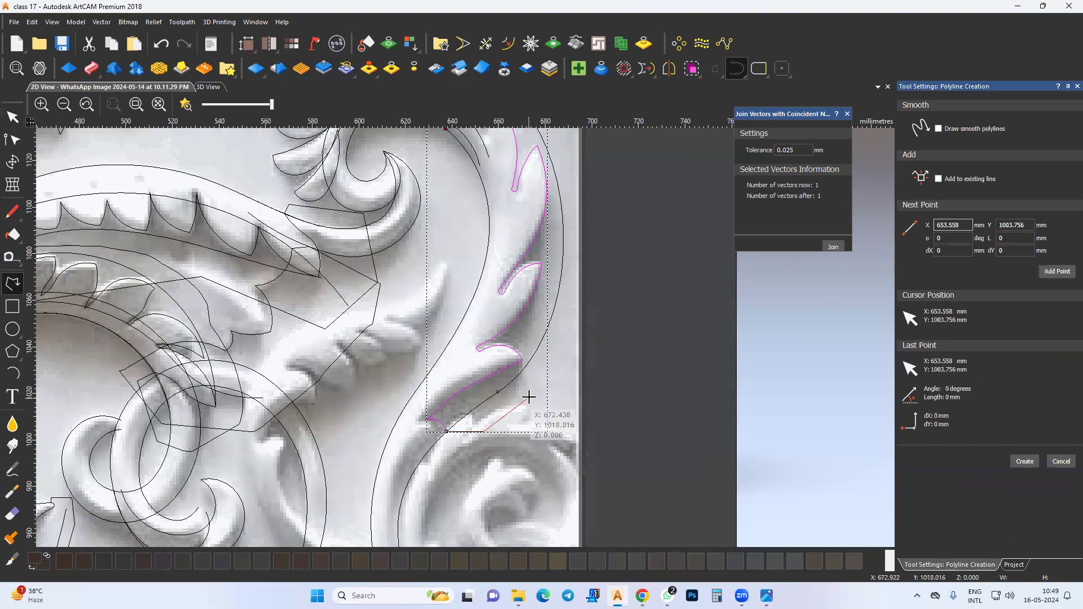
pyautogui.scroll(-5, 592, 333)
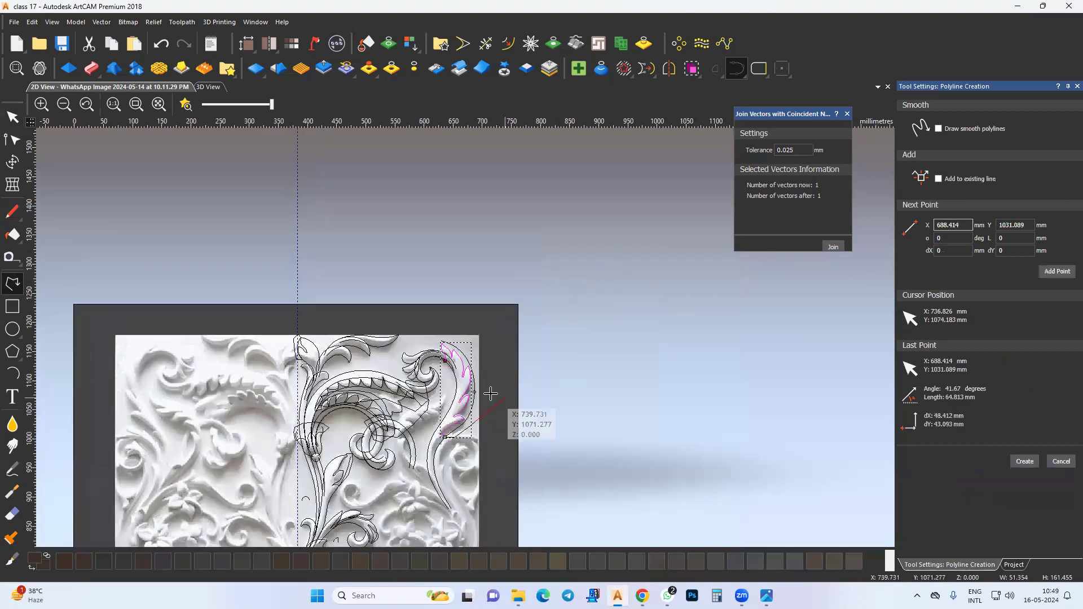
pyautogui.scroll(4, 444, 336)
pyautogui.click(410, 327)
pyautogui.click(397, 365)
pyautogui.click(398, 416)
pyautogui.click(427, 457)
pyautogui.click(452, 446)
pyautogui.press('Escape')
# Join the polyline and the lobed edge into one closed vector and clear the relief inside it to trim the leaf.
pyautogui.keyDown('shift'); pyautogui.click(504, 422); pyautogui.keyUp('shift')
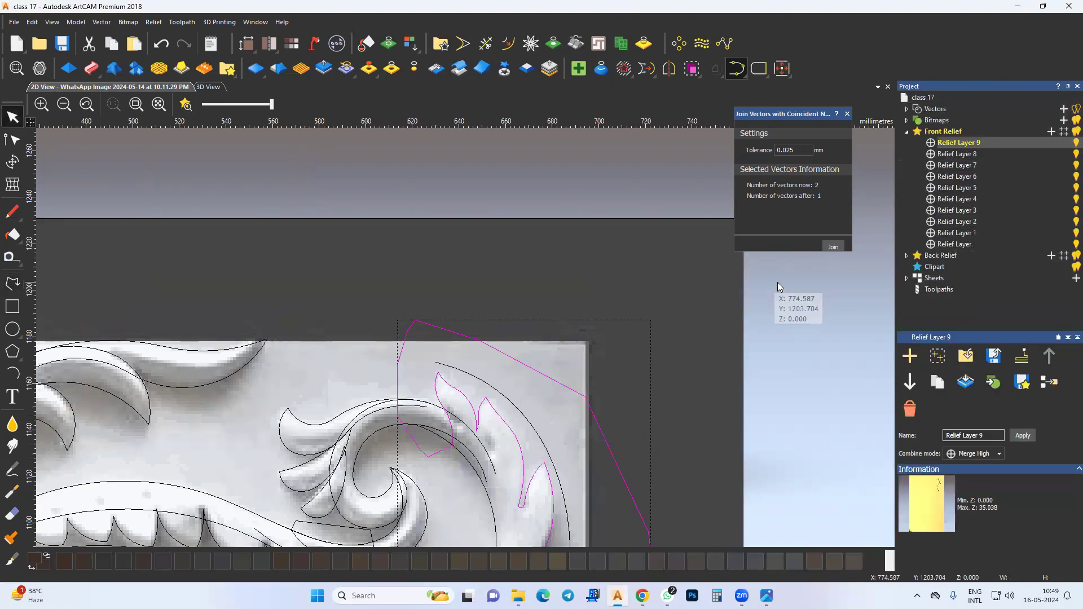
pyautogui.click(832, 246)
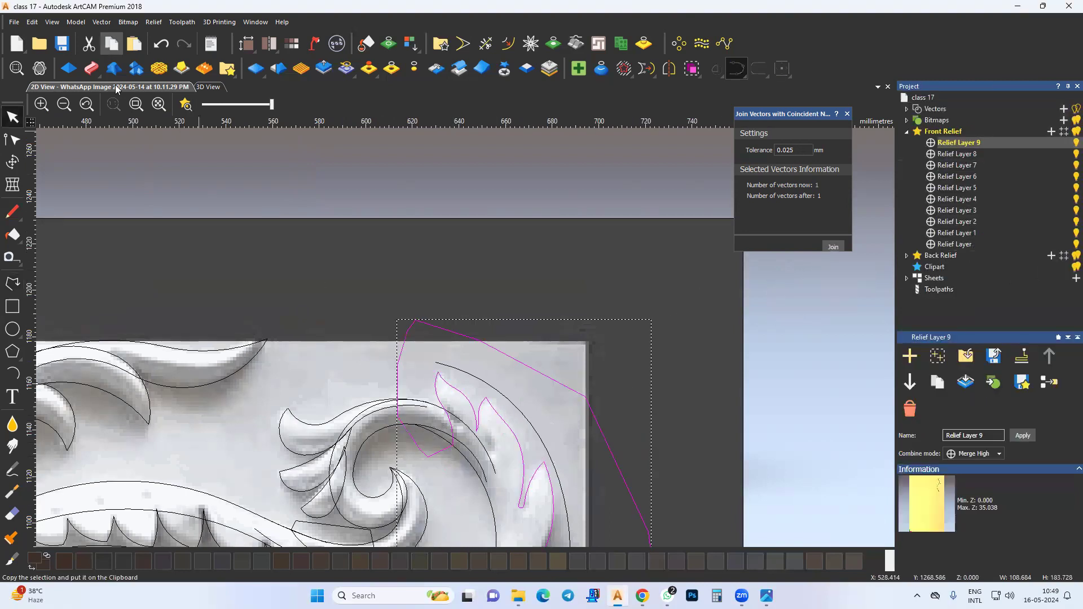
pyautogui.click(210, 87)
pyautogui.click(391, 70)
pyautogui.scroll(-2, 509, 289)
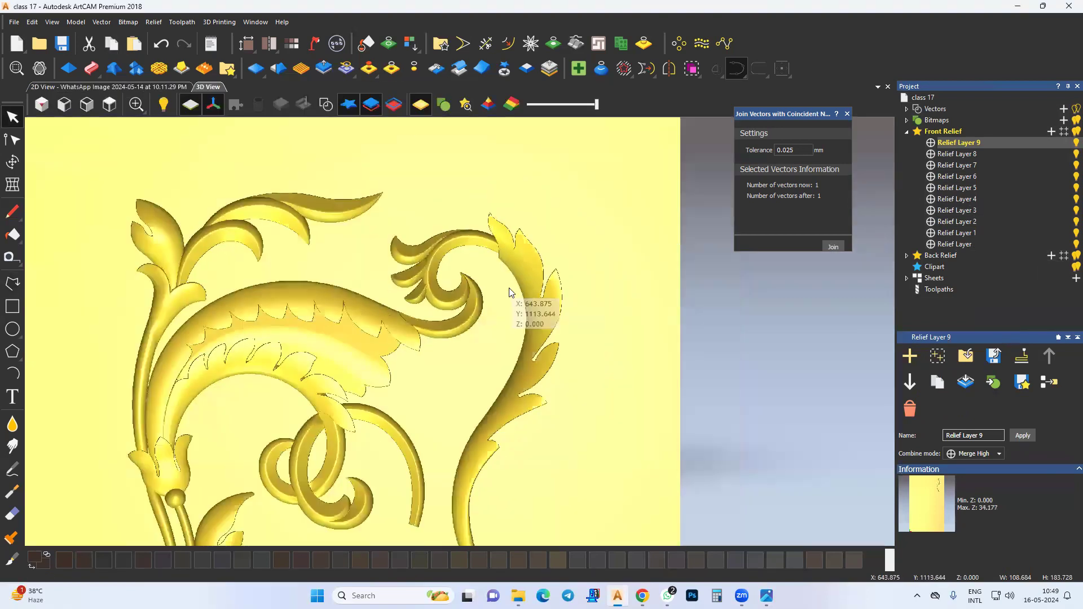
# Scale the leaf's relief layer to a height of 10 mm.
pyautogui.scroll(5, 435, 305)
pyautogui.moveTo(691, 464); pyautogui.dragTo(505, 287)
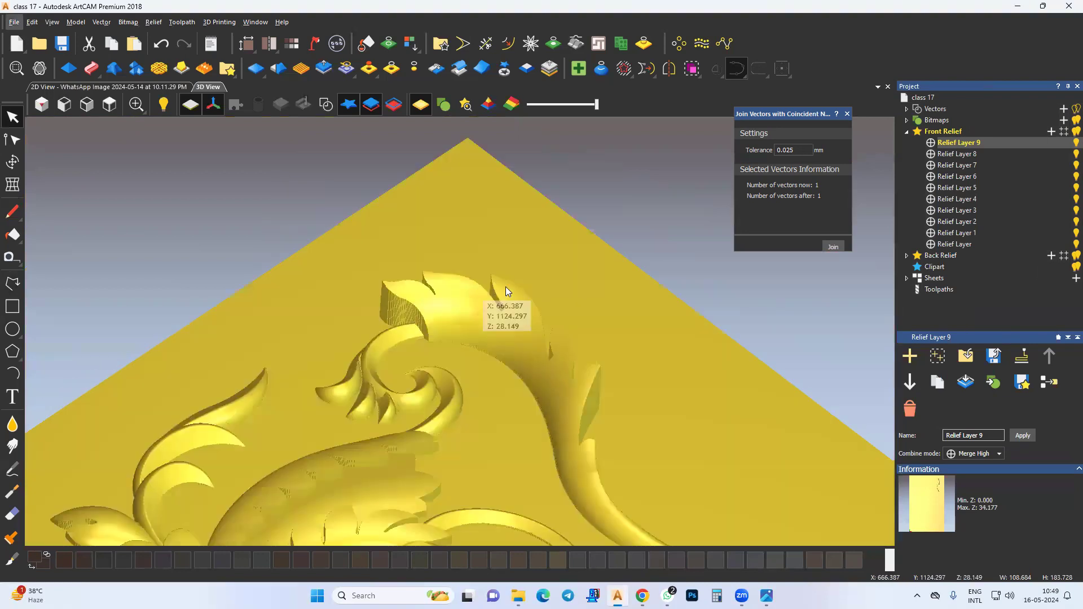
pyautogui.moveTo(545, 345); pyautogui.dragTo(463, 370)
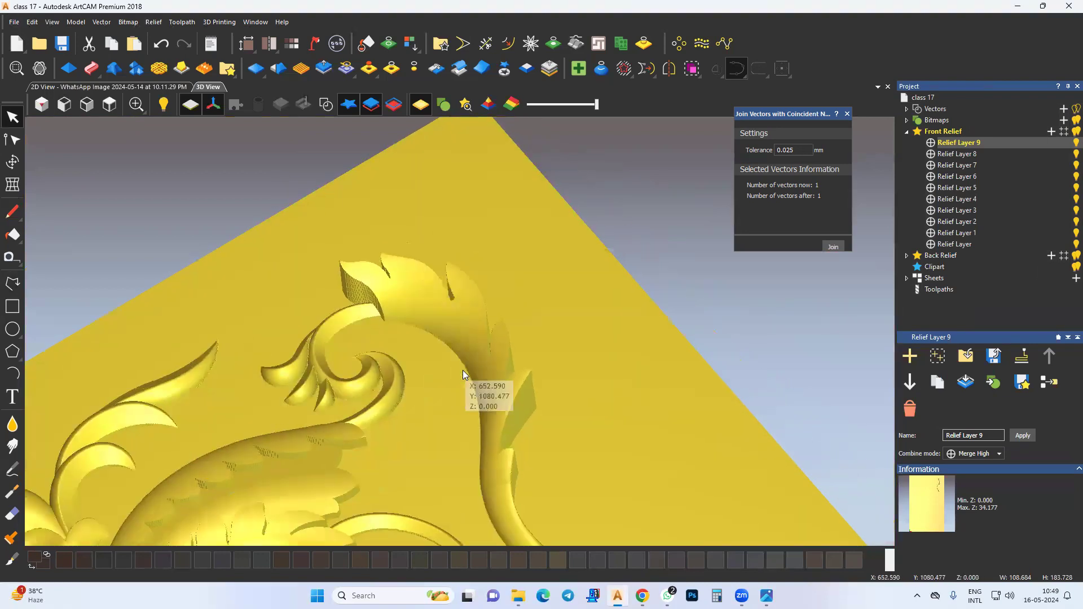
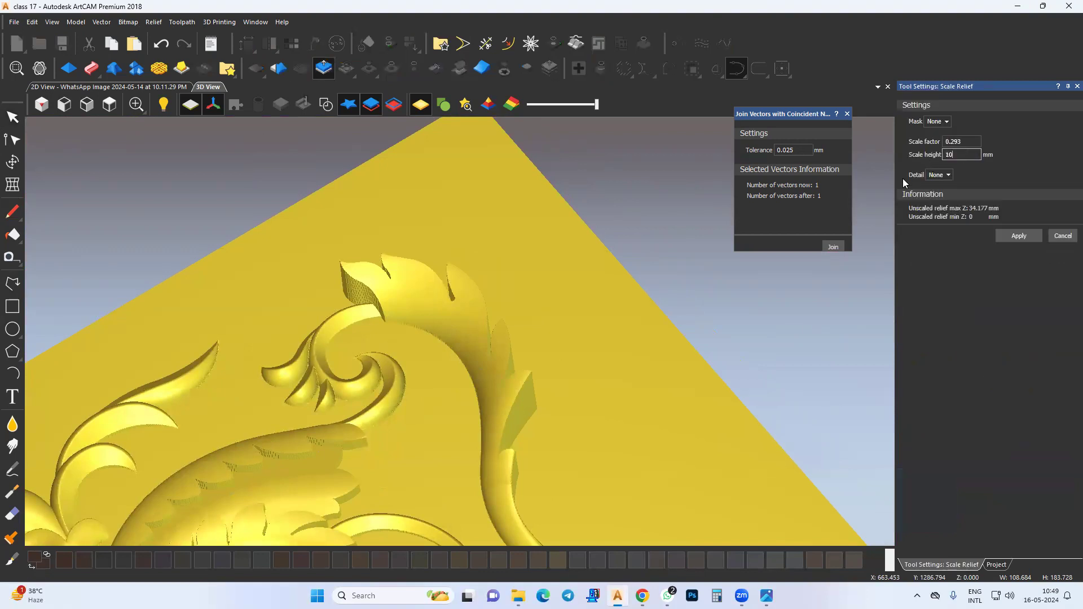
pyautogui.moveTo(462, 273); pyautogui.dragTo(454, 361)
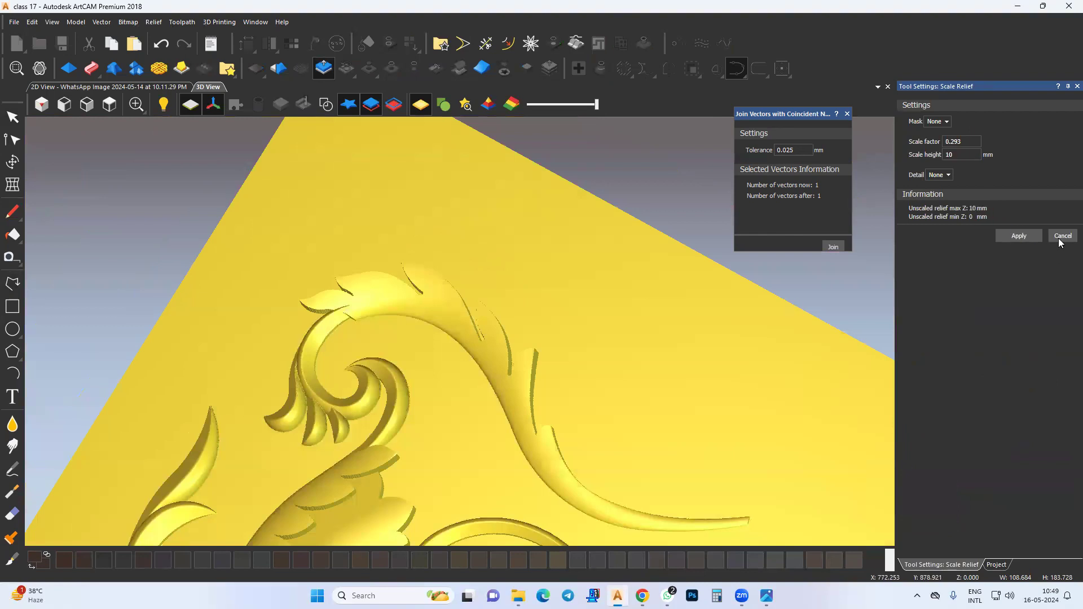
# Carve down the curled scroll's end on Relief Layer 6 where it pokes through the leaf's top lobe.
pyautogui.scroll(4, 381, 305)
pyautogui.press('4')
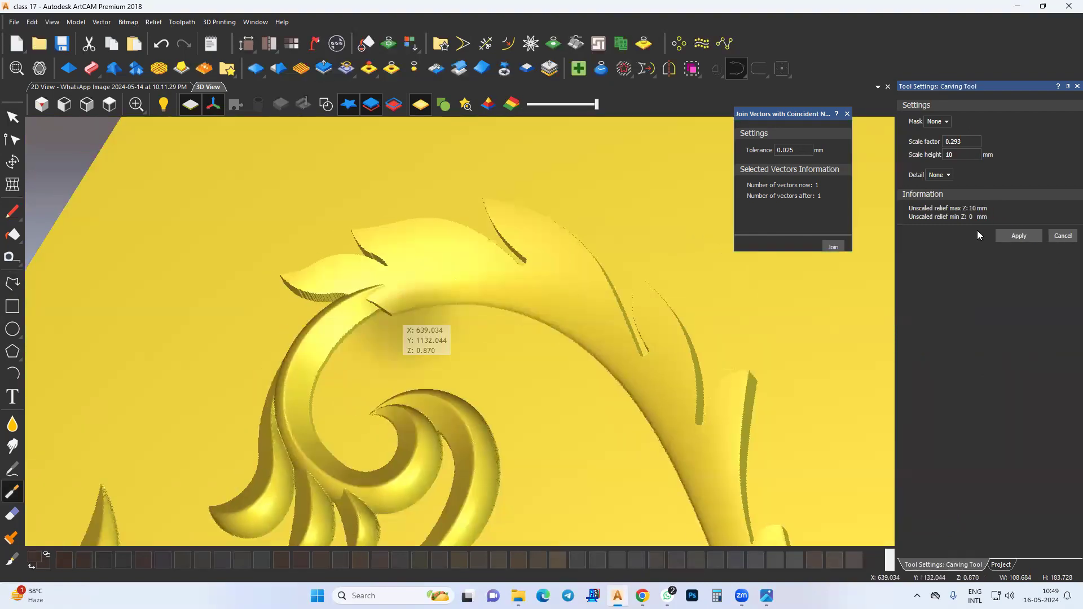
pyautogui.click(1000, 566)
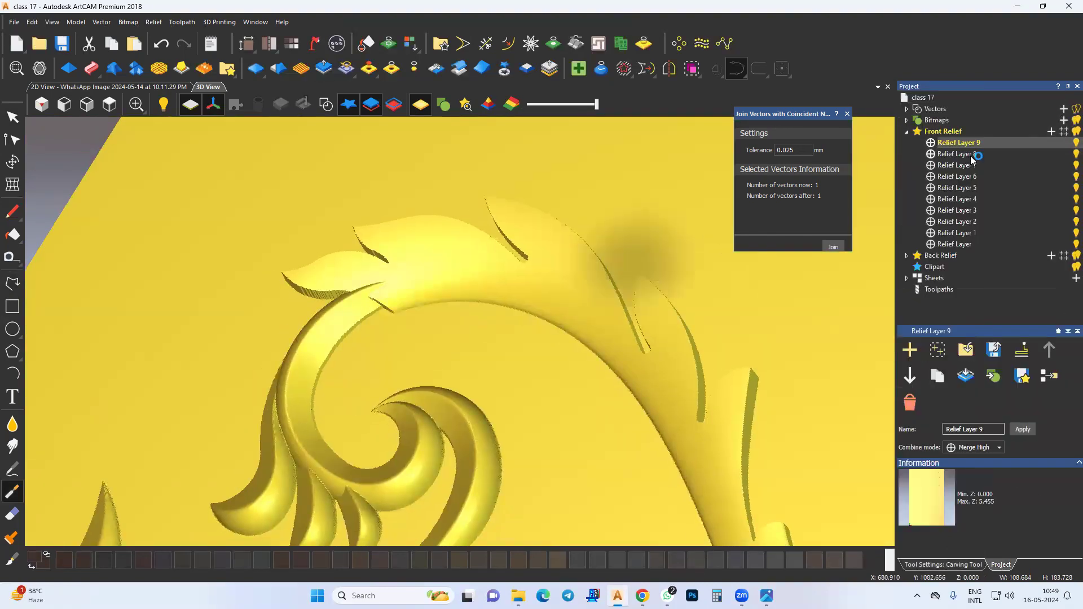
pyautogui.click(970, 156)
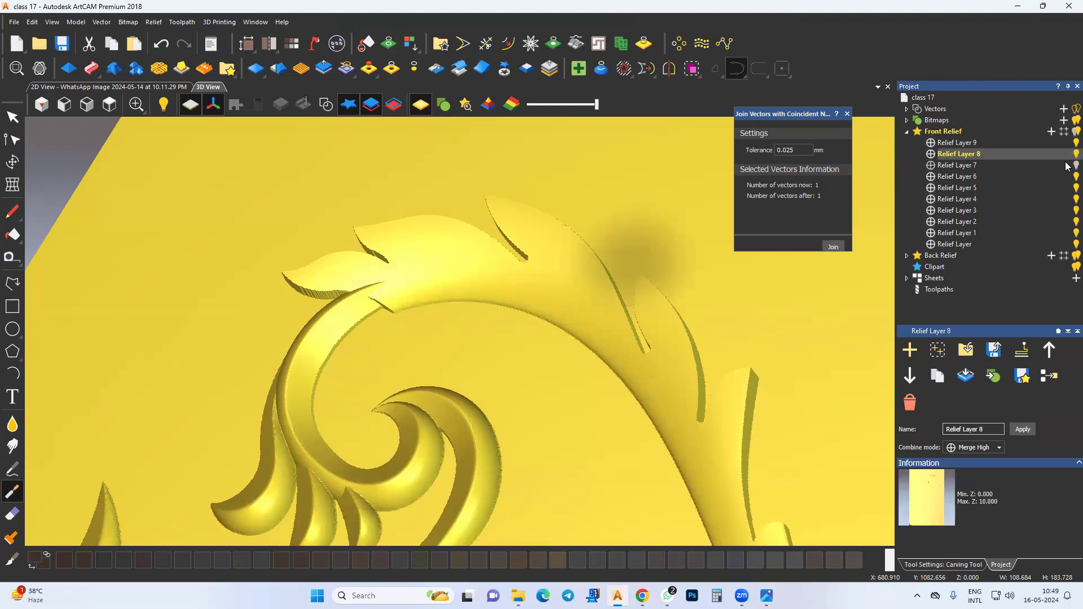
pyautogui.click(1066, 178)
pyautogui.click(1067, 177)
pyautogui.scroll(2, 367, 264)
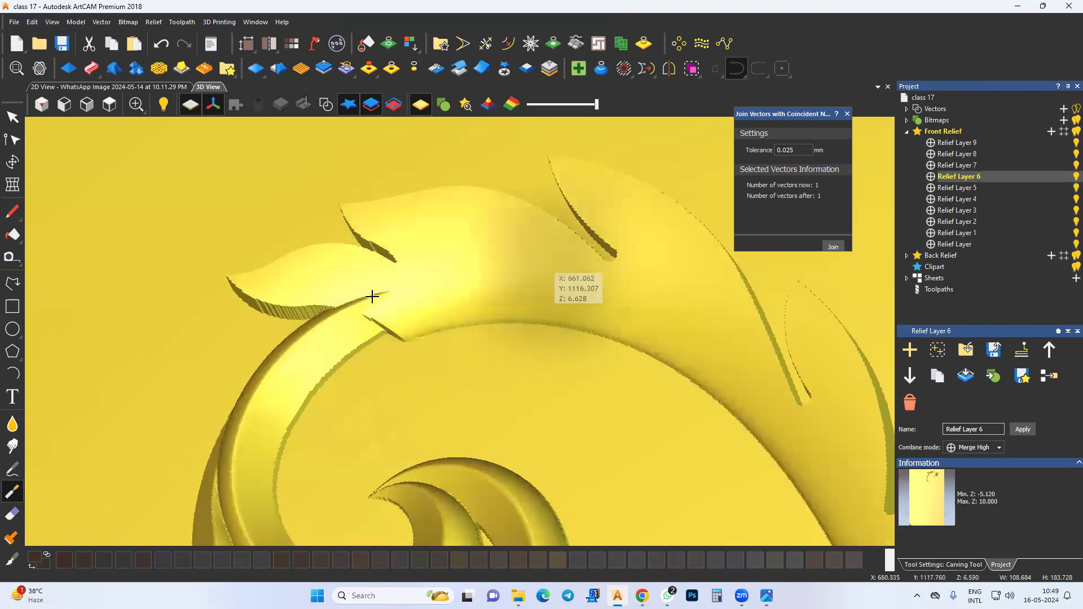
pyautogui.moveTo(361, 288)
pyautogui.mouseDown()
pyautogui.moveTo(344, 293)
pyautogui.moveTo(363, 278)
pyautogui.mouseUp()
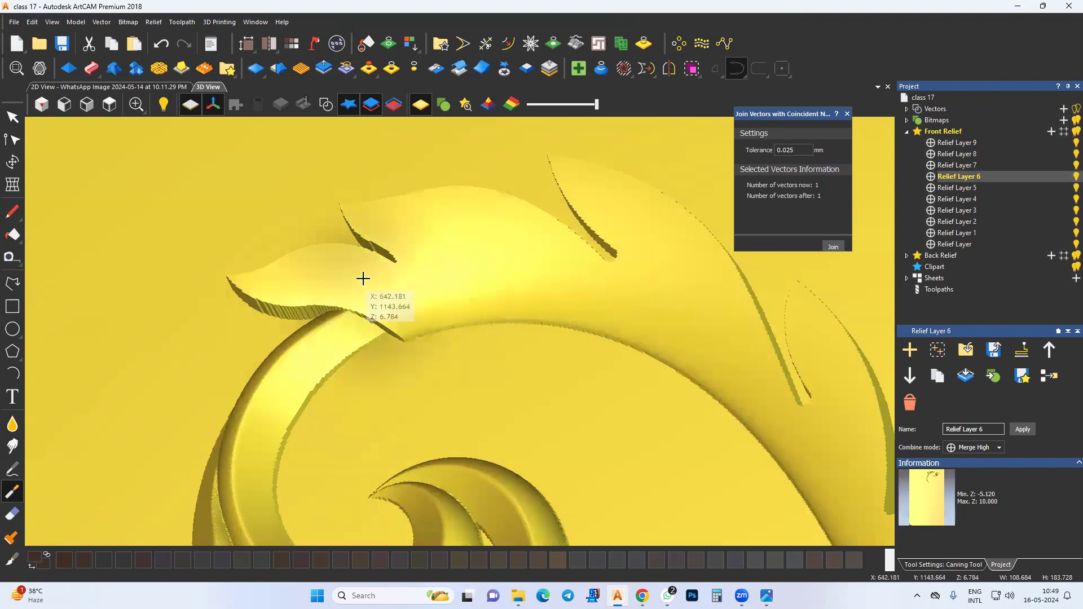
pyautogui.scroll(-3, 435, 265)
# Display the vectors over the relief in top view and set the Smoothing tool's radius to 43 pixels at the leaf's lowest lobe.
pyautogui.click(13, 117)
pyautogui.click(111, 107)
pyautogui.scroll(4, 525, 287)
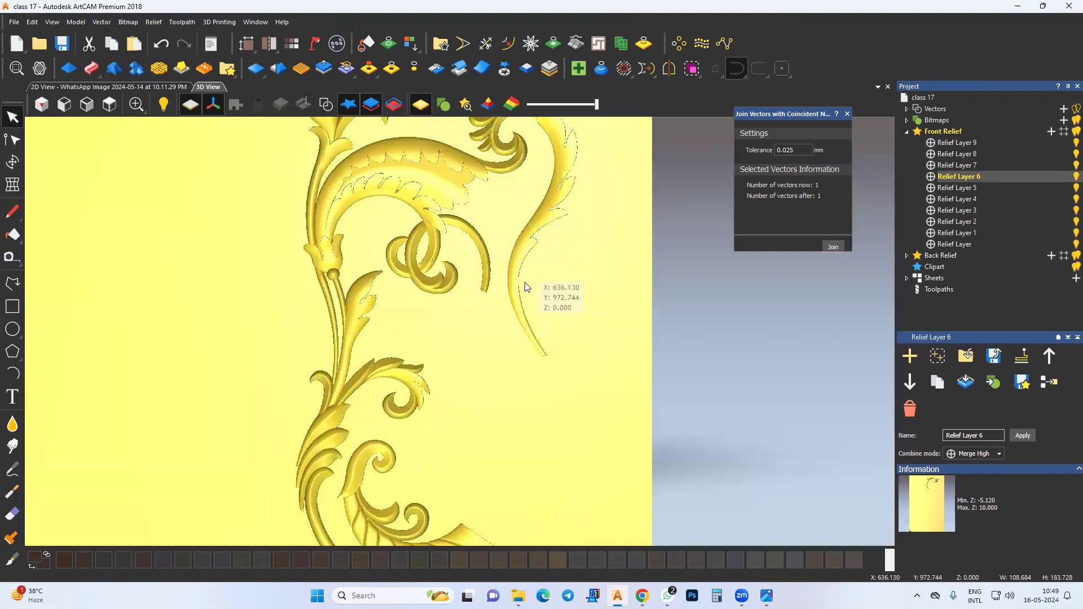
pyautogui.scroll(5, 494, 294)
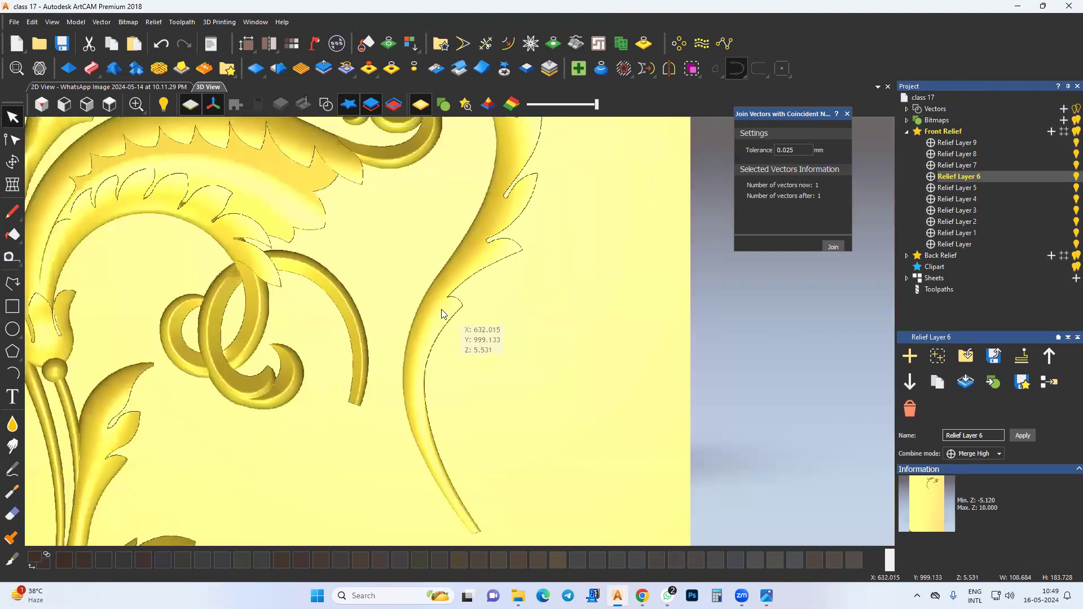
pyautogui.click(326, 105)
pyautogui.scroll(3, 457, 296)
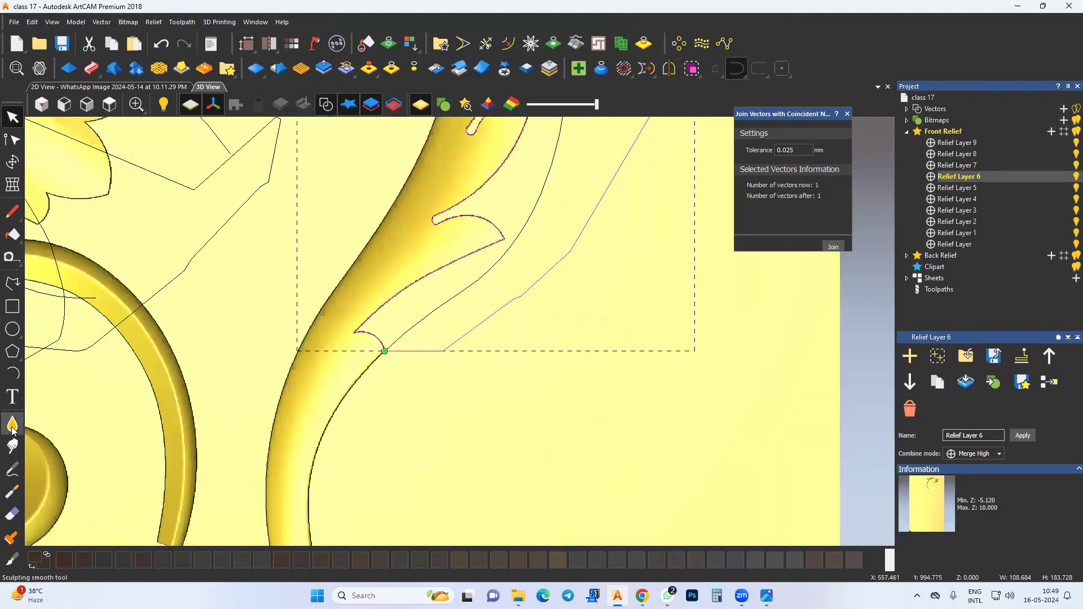
pyautogui.click(13, 425)
pyautogui.scroll(3, 435, 312)
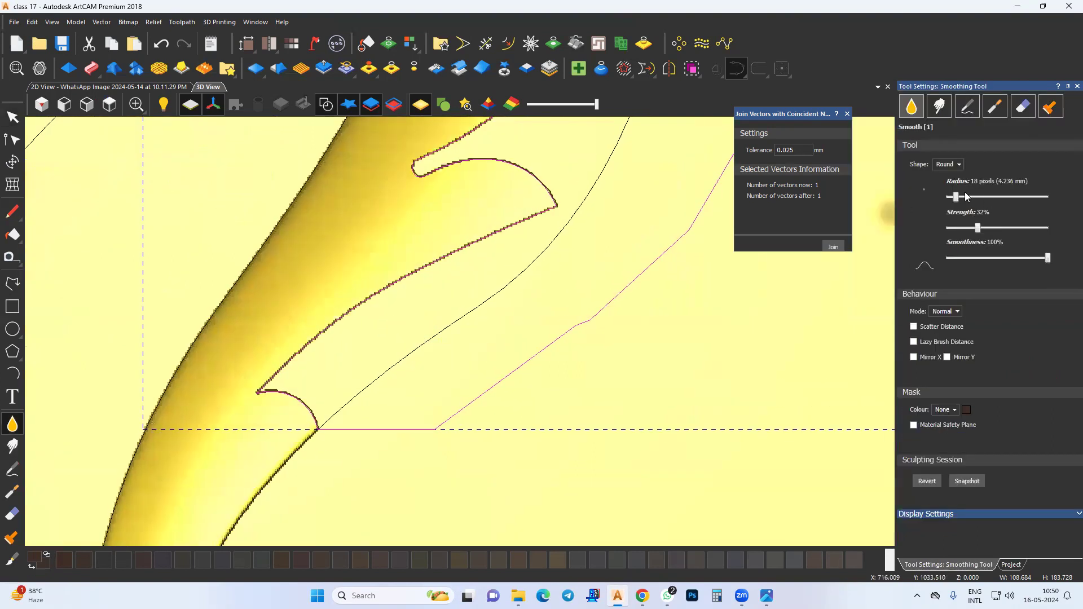
pyautogui.moveTo(971, 195); pyautogui.dragTo(968, 197)
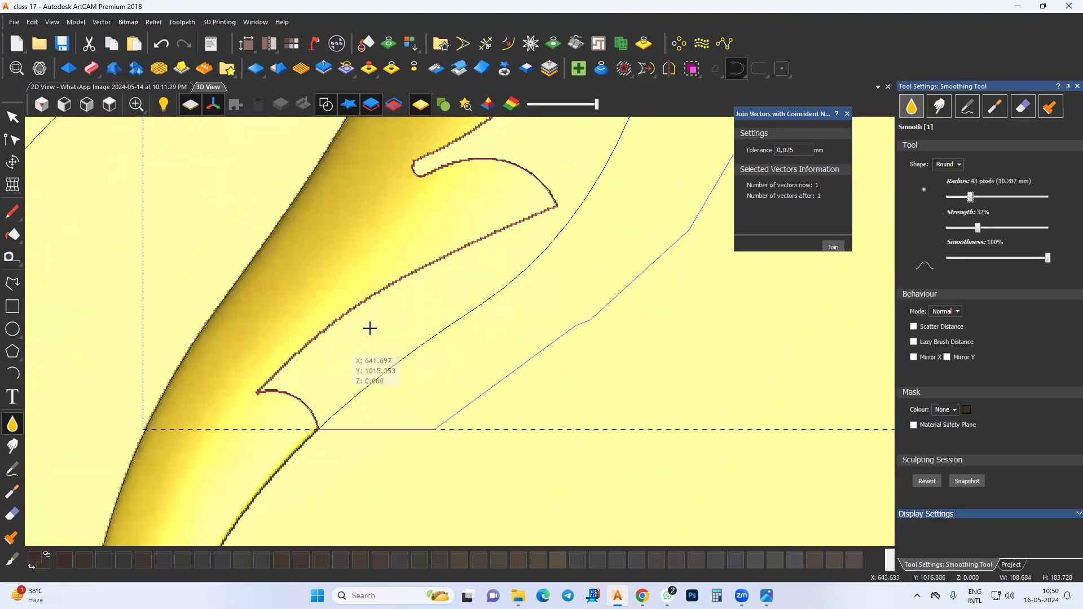
# Smooth the lowest lobe's underside and notch on Relief Layer 9 with 100% strength, reducing the brush radius to 34 pixels.
pyautogui.click(1011, 565)
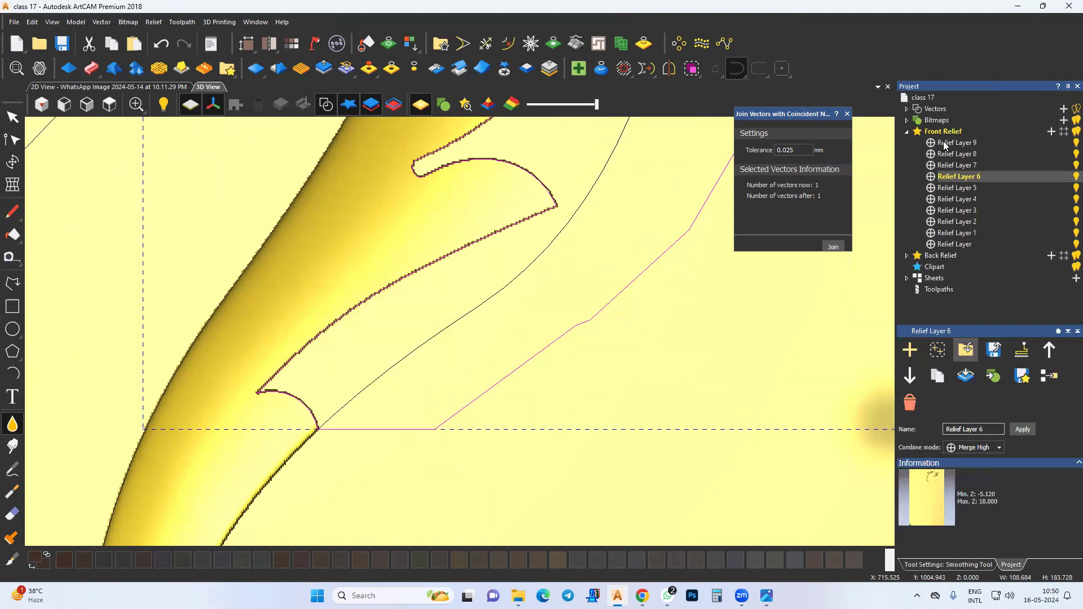
pyautogui.moveTo(341, 348)
pyautogui.mouseDown()
pyautogui.moveTo(380, 285)
pyautogui.moveTo(496, 233)
pyautogui.moveTo(395, 288)
pyautogui.moveTo(443, 273)
pyautogui.moveTo(466, 261)
pyautogui.moveTo(405, 264)
pyautogui.moveTo(236, 328)
pyautogui.moveTo(254, 349)
pyautogui.moveTo(331, 331)
pyautogui.moveTo(290, 316)
pyautogui.moveTo(310, 335)
pyautogui.mouseUp()
pyautogui.click(974, 565)
pyautogui.hotkey('ctrl', 'z')
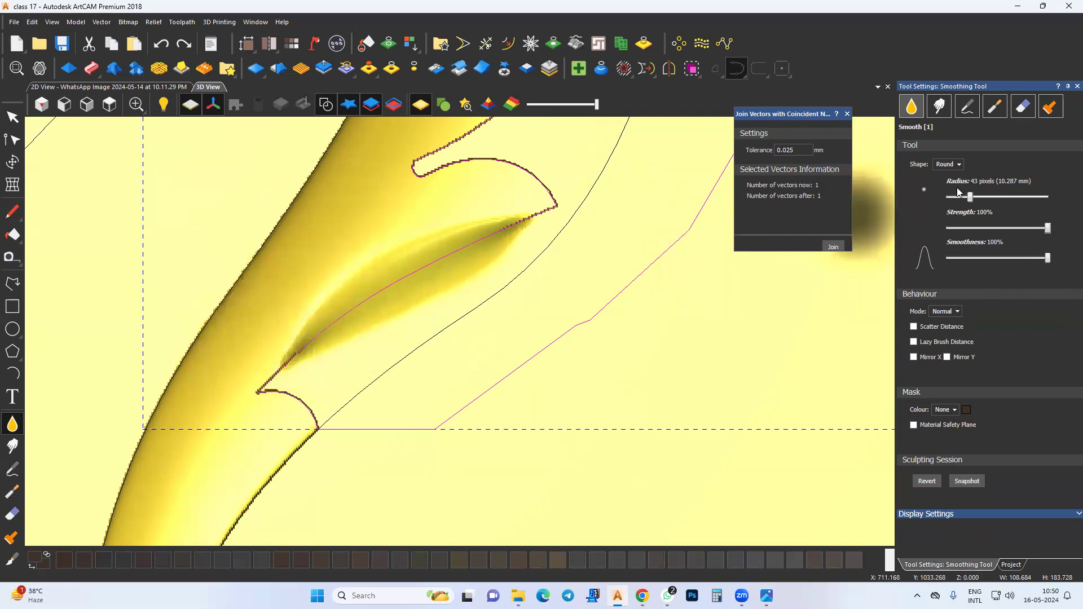
pyautogui.moveTo(285, 315)
pyautogui.mouseDown()
pyautogui.moveTo(252, 362)
pyautogui.moveTo(252, 387)
pyautogui.moveTo(224, 407)
pyautogui.moveTo(319, 308)
pyautogui.mouseUp()
pyautogui.hotkey('ctrl', 'z')
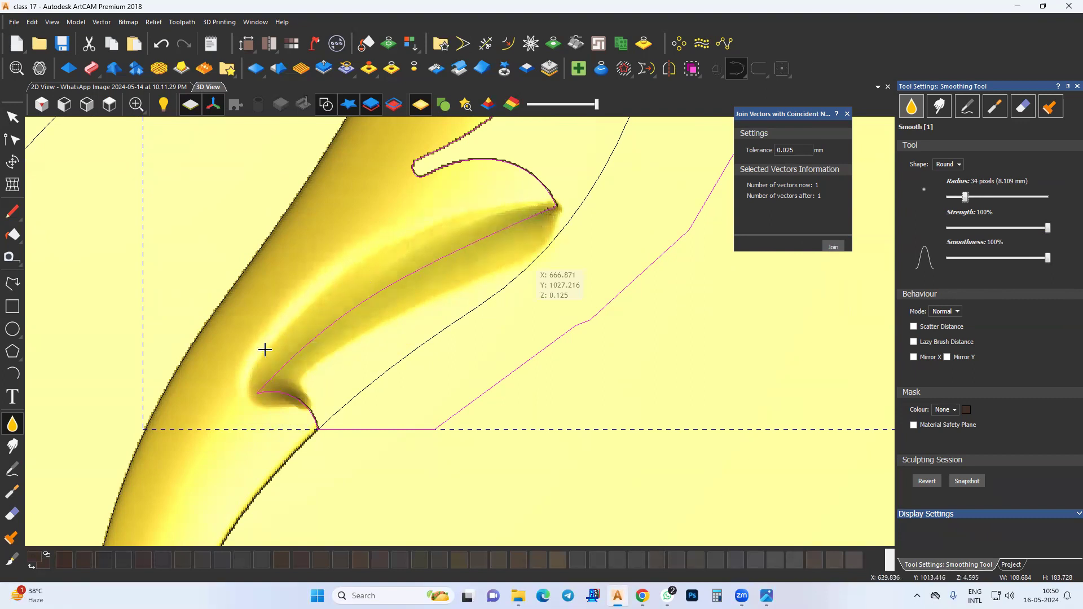
# Clear the smoothed spill inside the closed leaf outline to restore a crisp lobe edge.
pyautogui.moveTo(220, 399); pyautogui.dragTo(262, 340, button='middle')
pyautogui.click(13, 117)
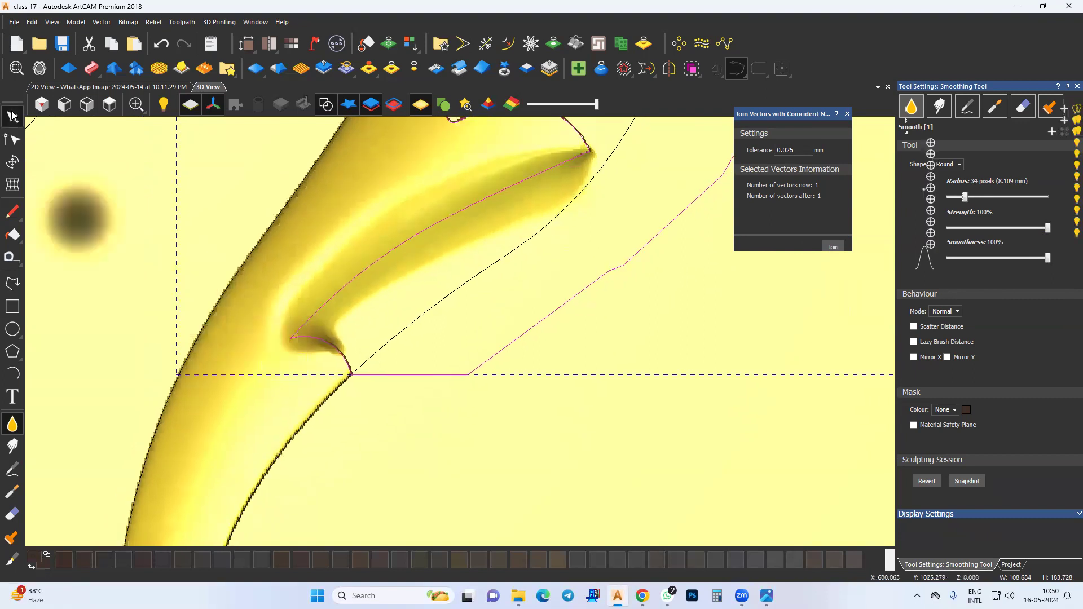
pyautogui.click(461, 288)
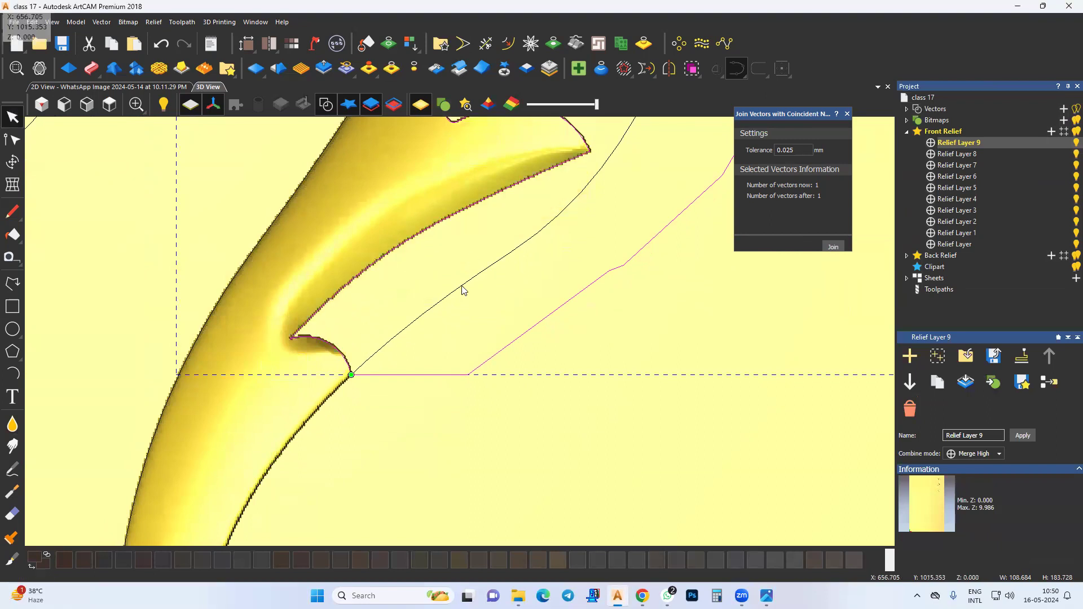
# Smooth the lowest lobe's ridge and underside further from a tilted view, and undo the last stroke over its tip.
pyautogui.scroll(-4, 474, 282)
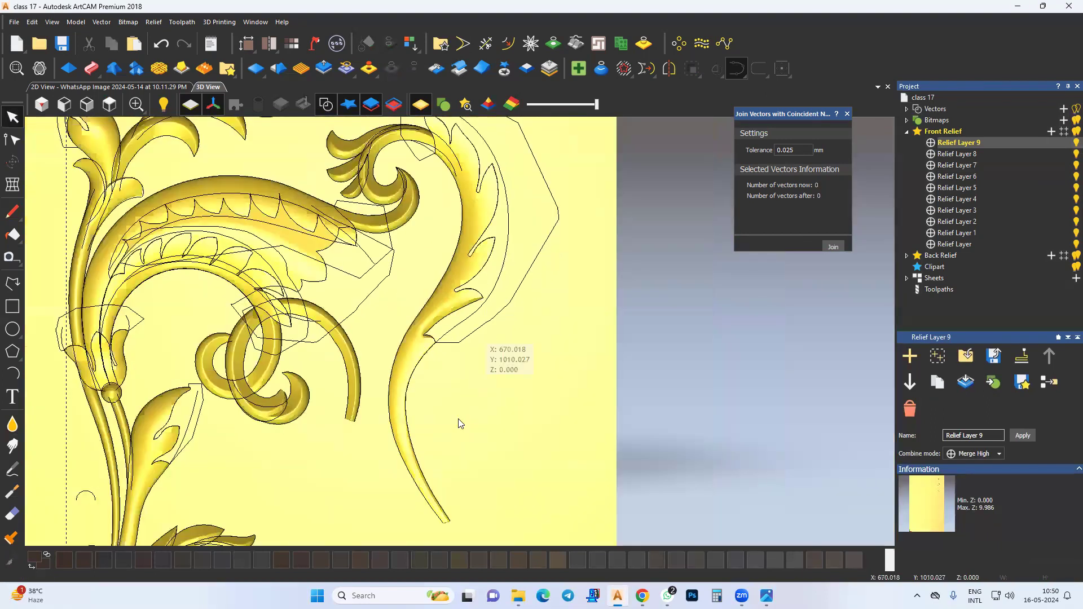
pyautogui.moveTo(458, 419); pyautogui.dragTo(585, 369)
pyautogui.scroll(8, 443, 345)
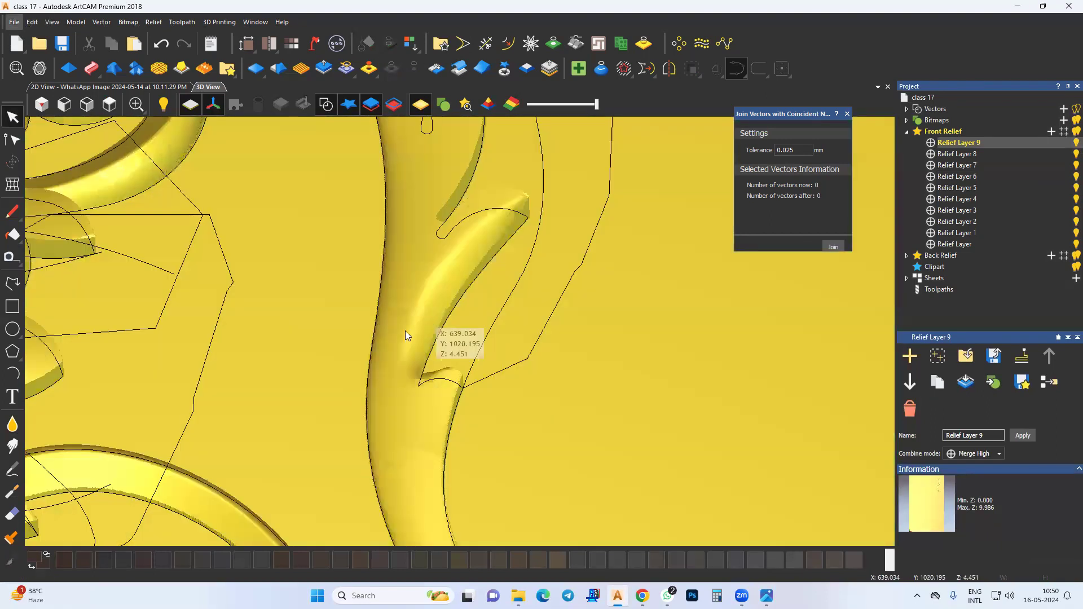
pyautogui.click(12, 425)
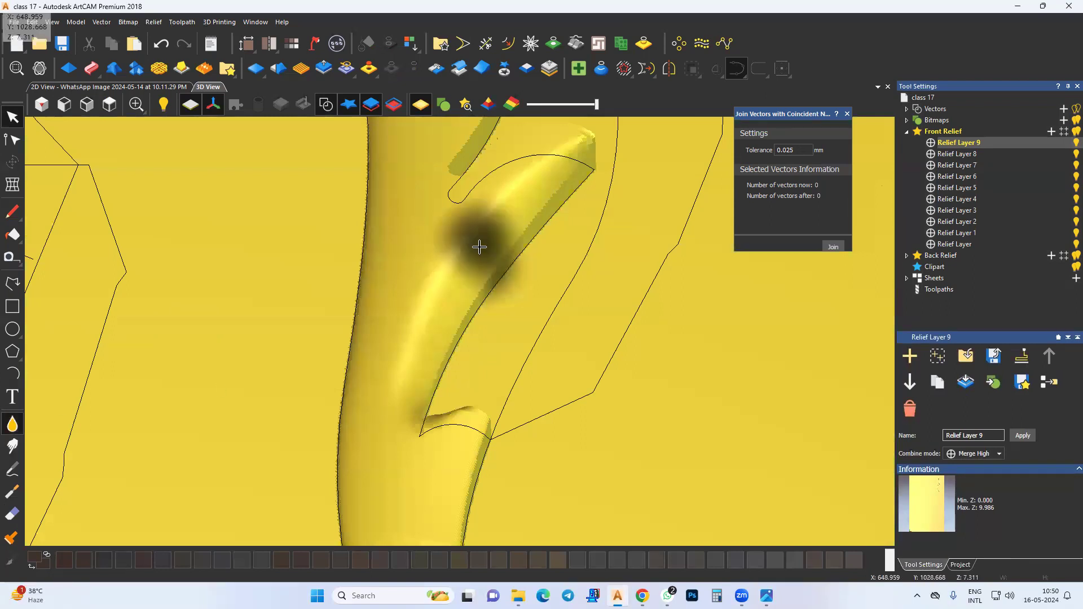
pyautogui.moveTo(412, 338)
pyautogui.mouseDown()
pyautogui.moveTo(411, 387)
pyautogui.moveTo(420, 342)
pyautogui.mouseUp()
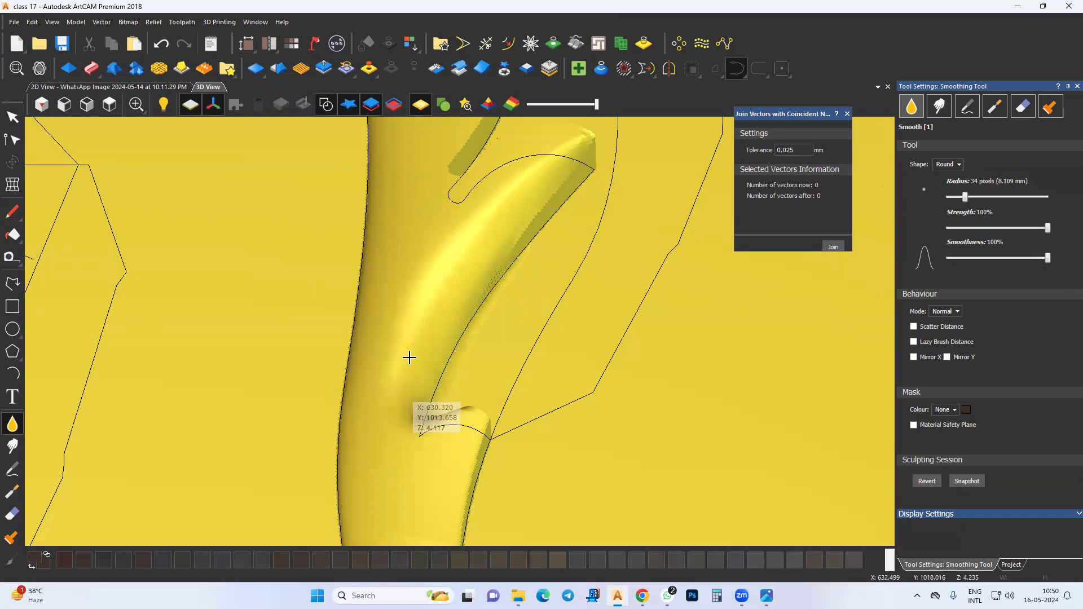
pyautogui.moveTo(424, 342); pyautogui.dragTo(403, 406, button='middle')
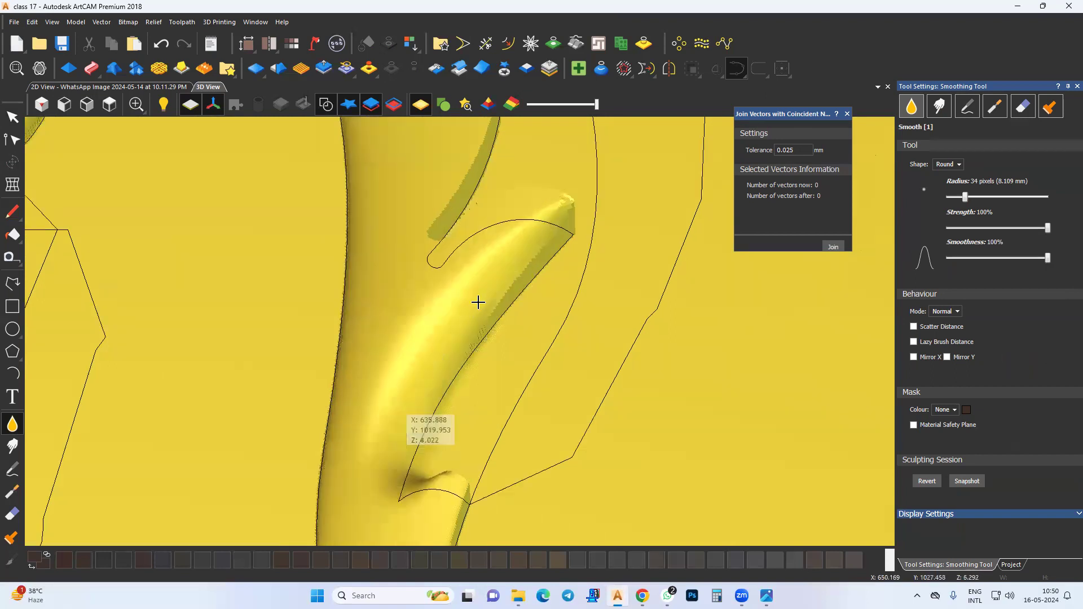
pyautogui.moveTo(498, 307)
pyautogui.mouseDown()
pyautogui.moveTo(516, 259)
pyautogui.moveTo(553, 252)
pyautogui.moveTo(567, 263)
pyautogui.moveTo(553, 268)
pyautogui.mouseUp()
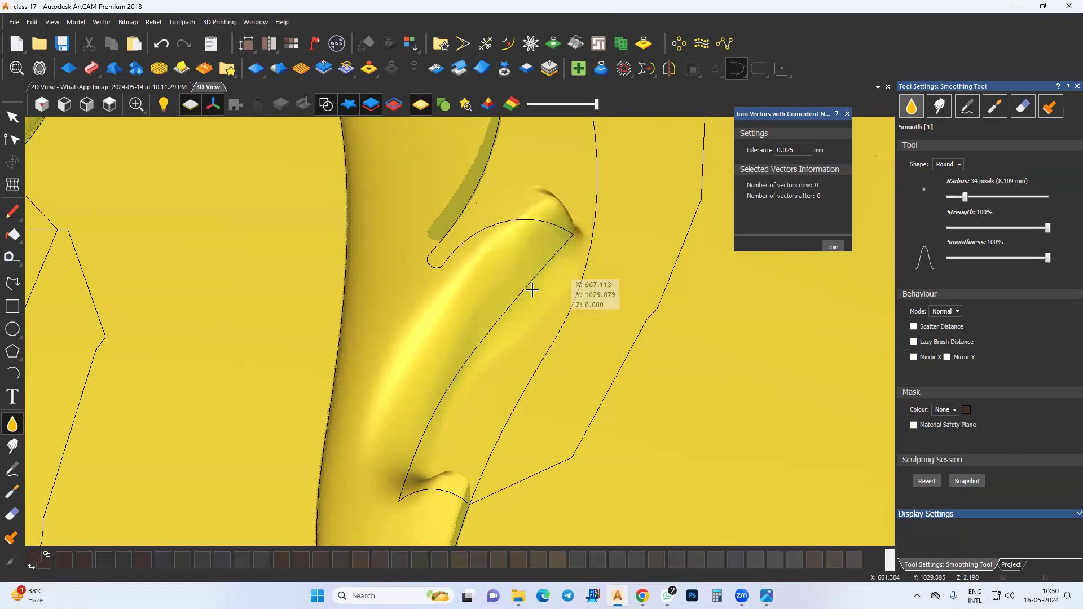
pyautogui.hotkey('ctrl', 'z')
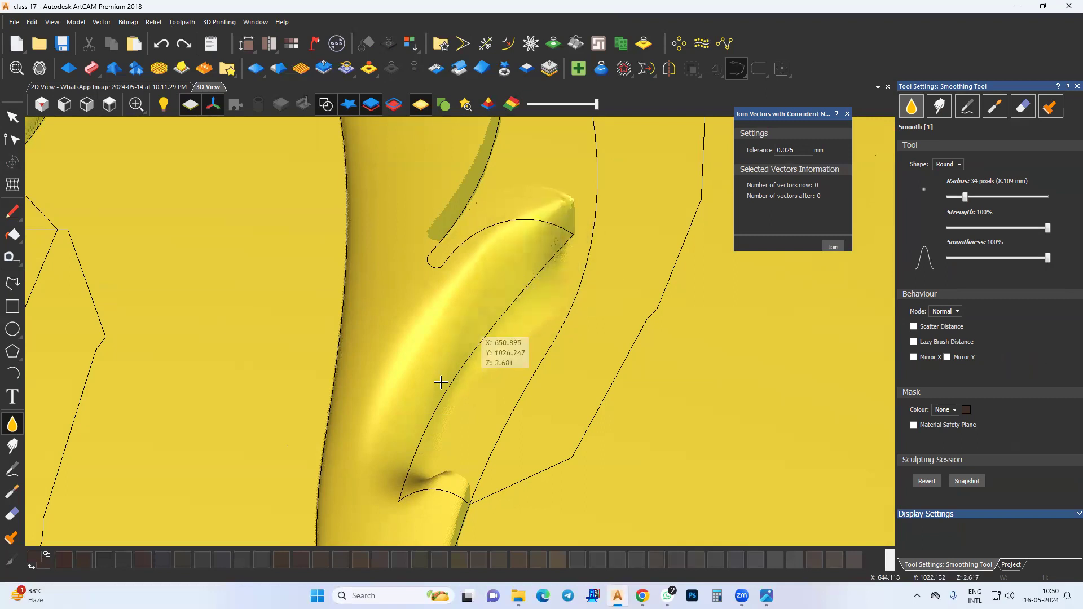
# Select the closed leaf outline and examine the leaf relief from a low angle and in full top view.
pyautogui.click(12, 118)
pyautogui.click(606, 400)
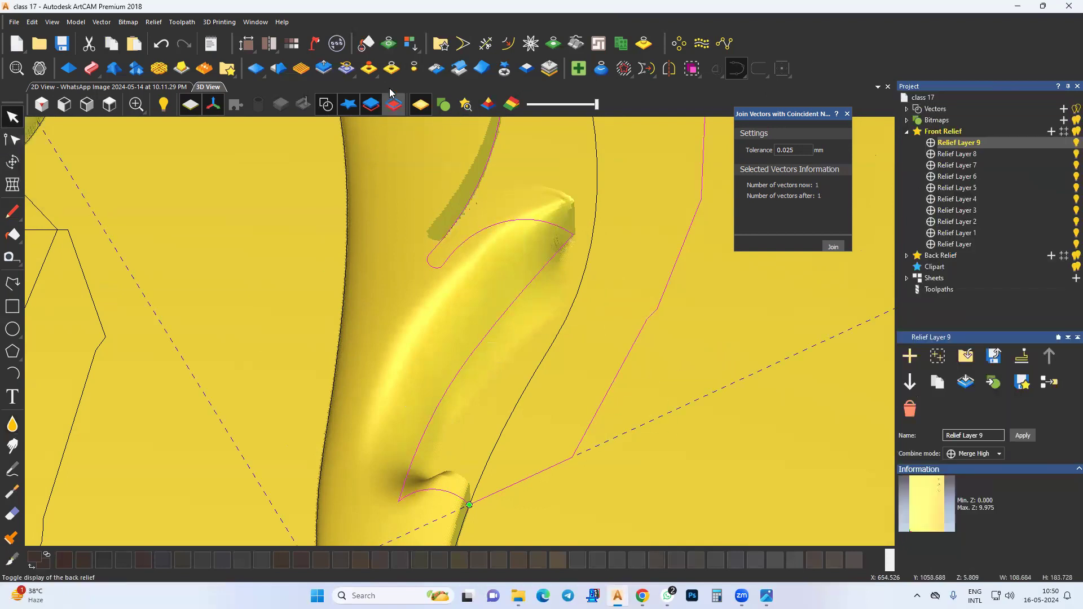
pyautogui.scroll(-3, 544, 322)
pyautogui.moveTo(375, 466); pyautogui.dragTo(377, 330, button='middle')
pyautogui.moveTo(529, 452); pyautogui.dragTo(429, 392)
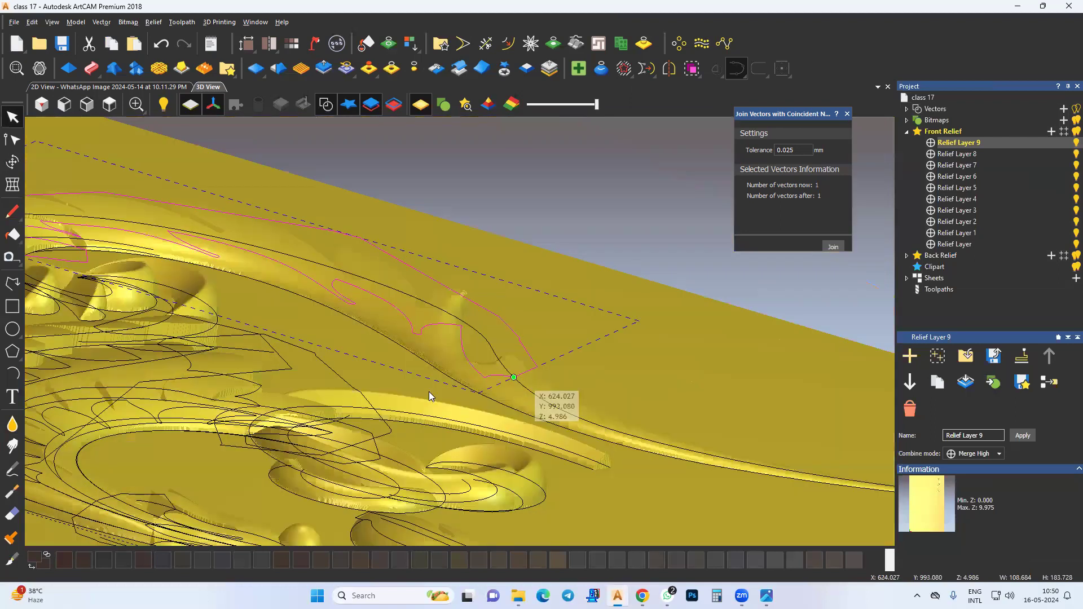
pyautogui.moveTo(478, 467); pyautogui.dragTo(431, 492)
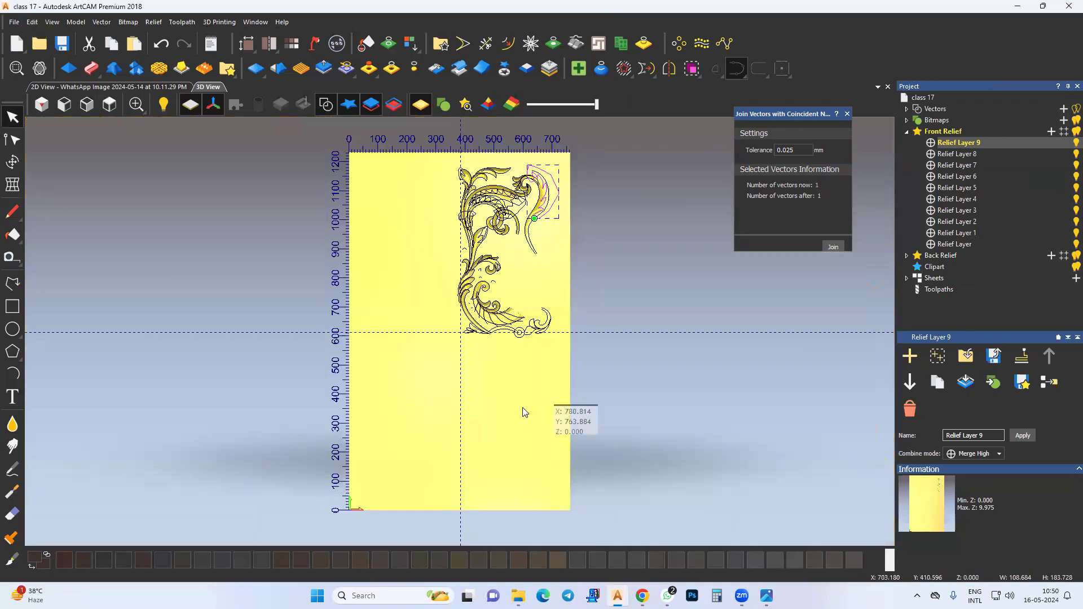
# Start a Two Rail Sweep from the two edge curves of the largest leaf beside the lower end of the main stem.
pyautogui.click(511, 248)
pyautogui.scroll(3, 512, 277)
pyautogui.moveTo(510, 331); pyautogui.dragTo(487, 366, button='middle')
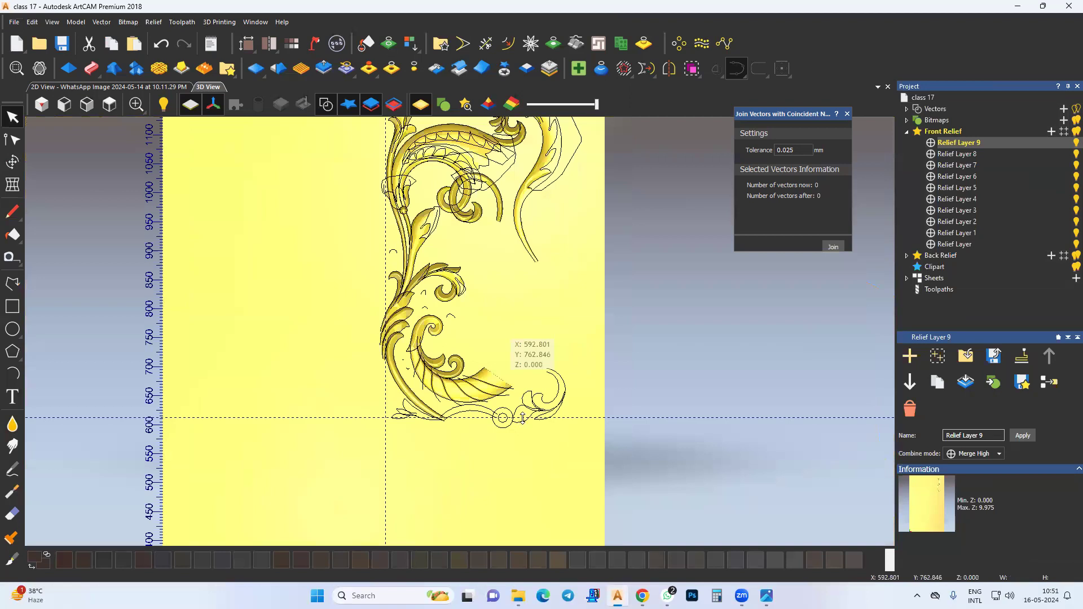
pyautogui.scroll(5, 523, 418)
pyautogui.click(490, 357)
pyautogui.scroll(3, 446, 389)
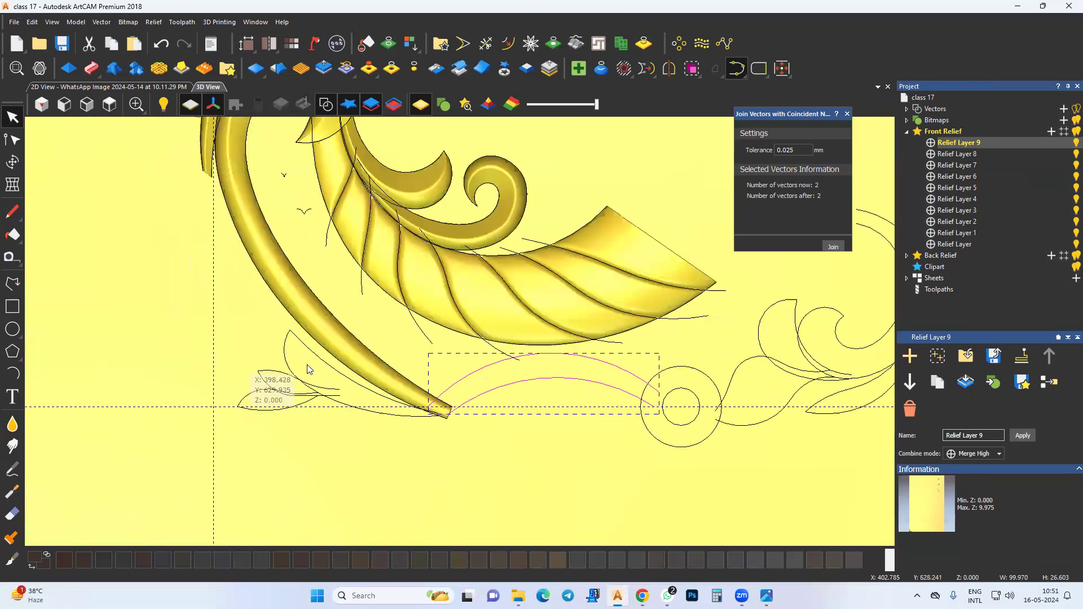
pyautogui.scroll(2, 308, 370)
pyautogui.click(289, 351)
pyautogui.keyDown('shift'); pyautogui.moveTo(310, 352); pyautogui.dragTo(310, 356); pyautogui.keyUp('shift')
pyautogui.moveTo(310, 355); pyautogui.dragTo(334, 377, button='middle')
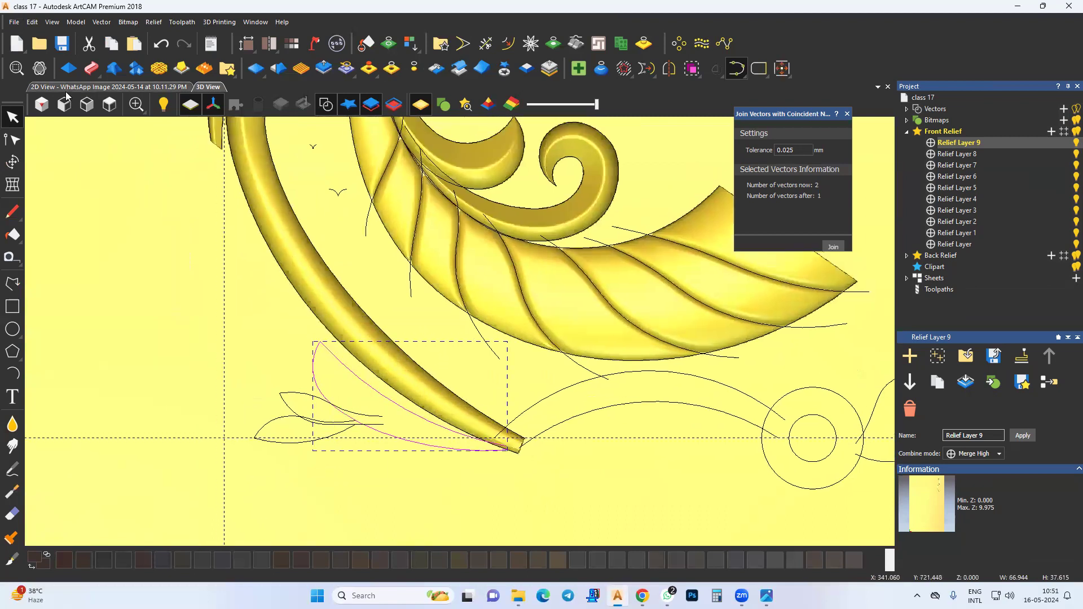
pyautogui.click(88, 73)
# Add the small arc just above the lower scroll as the sweep's cross section and reverse the first drive rail.
pyautogui.scroll(-3, 411, 232)
pyautogui.moveTo(412, 232); pyautogui.dragTo(396, 356, button='middle')
pyautogui.scroll(1, 486, 247)
pyautogui.moveTo(484, 253); pyautogui.dragTo(460, 264, button='middle')
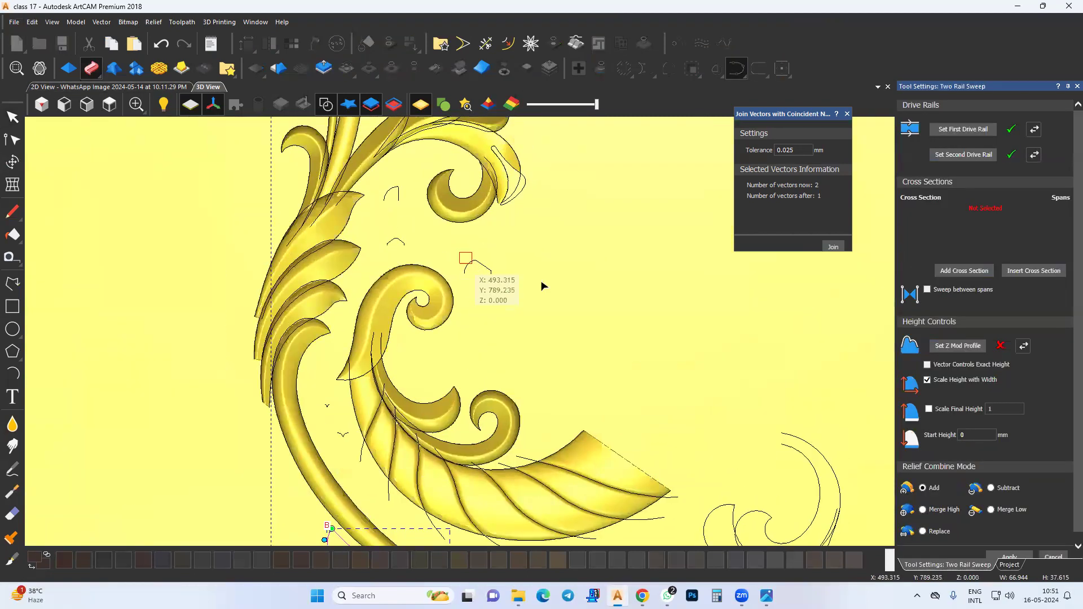
pyautogui.moveTo(407, 239); pyautogui.dragTo(434, 239, button='middle')
pyautogui.scroll(2, 435, 410)
pyautogui.moveTo(415, 406); pyautogui.dragTo(274, 452, button='middle')
pyautogui.click(1033, 129)
pyautogui.moveTo(456, 421); pyautogui.dragTo(458, 426, button='middle')
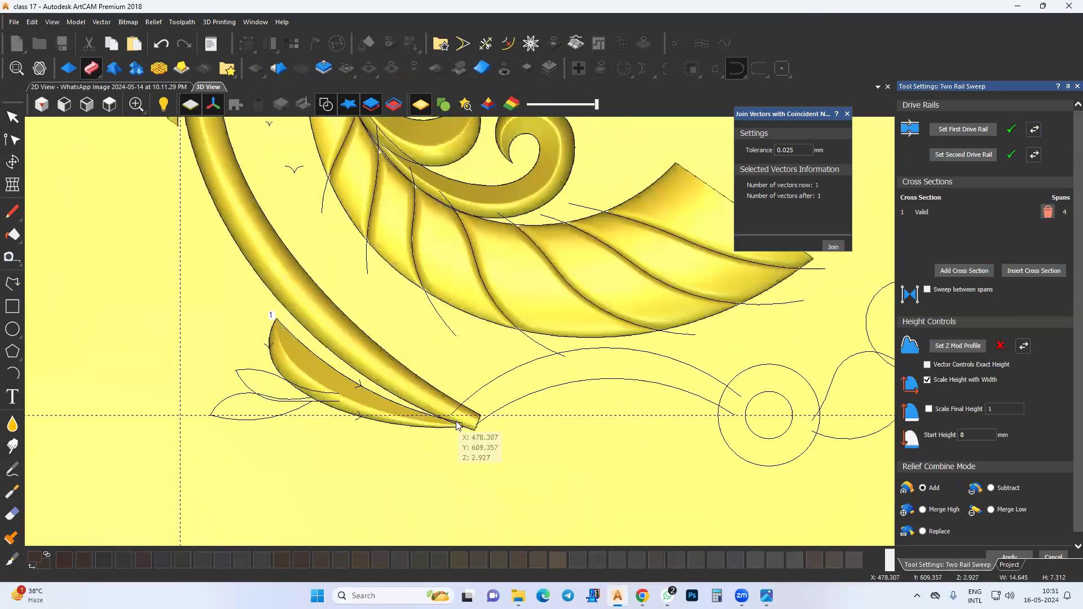
# Scale the sweep's final height to 10 and apply the largest leaf to Relief Layer 9 with Merge High.
pyautogui.click(1004, 410)
pyautogui.write('1')
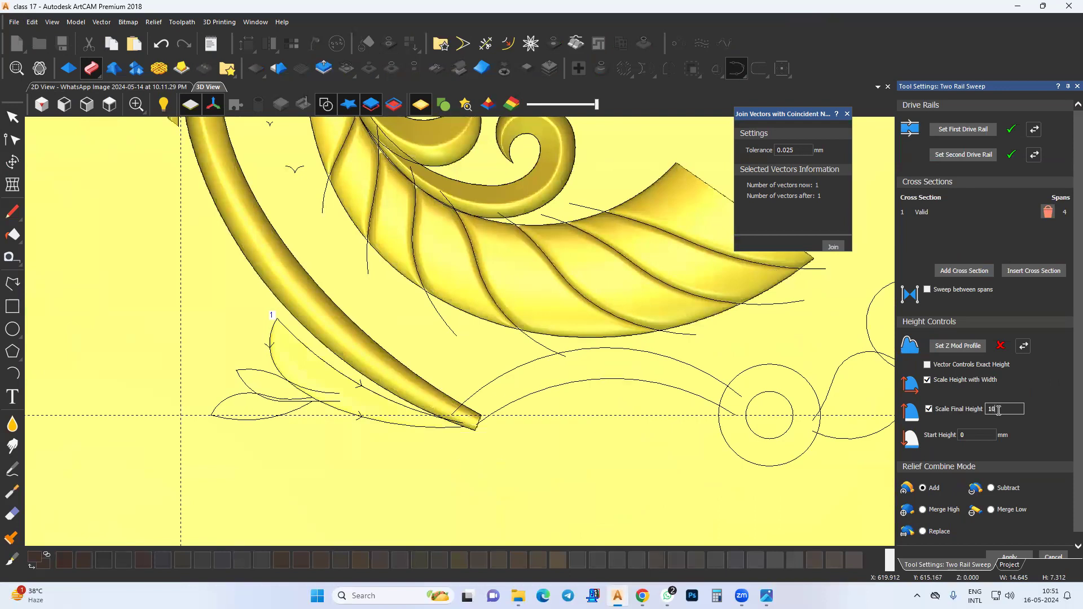
pyautogui.write('0')
pyautogui.scroll(2, 363, 435)
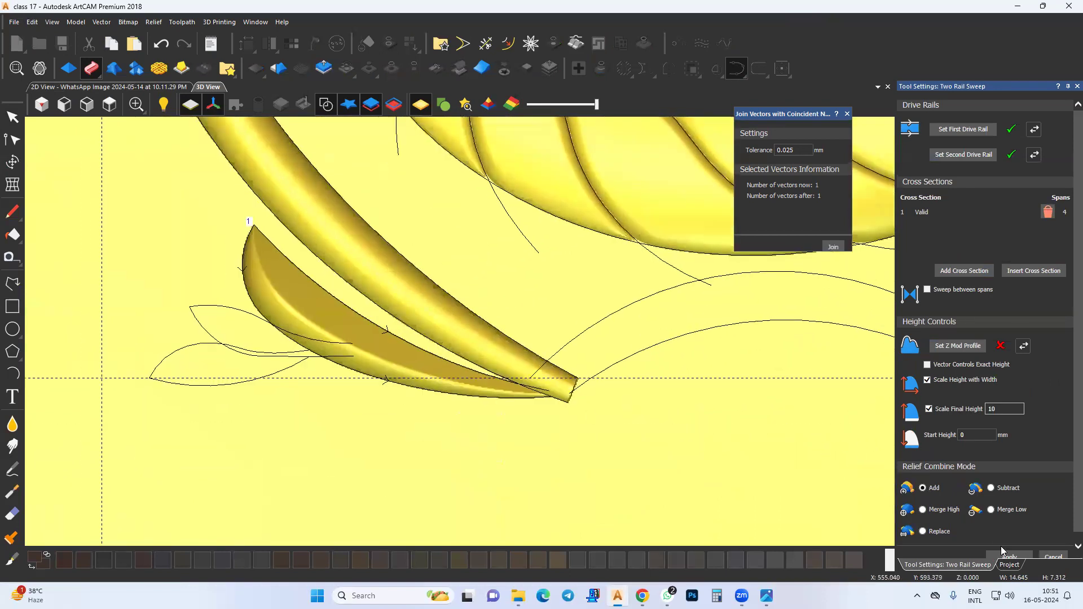
pyautogui.click(939, 511)
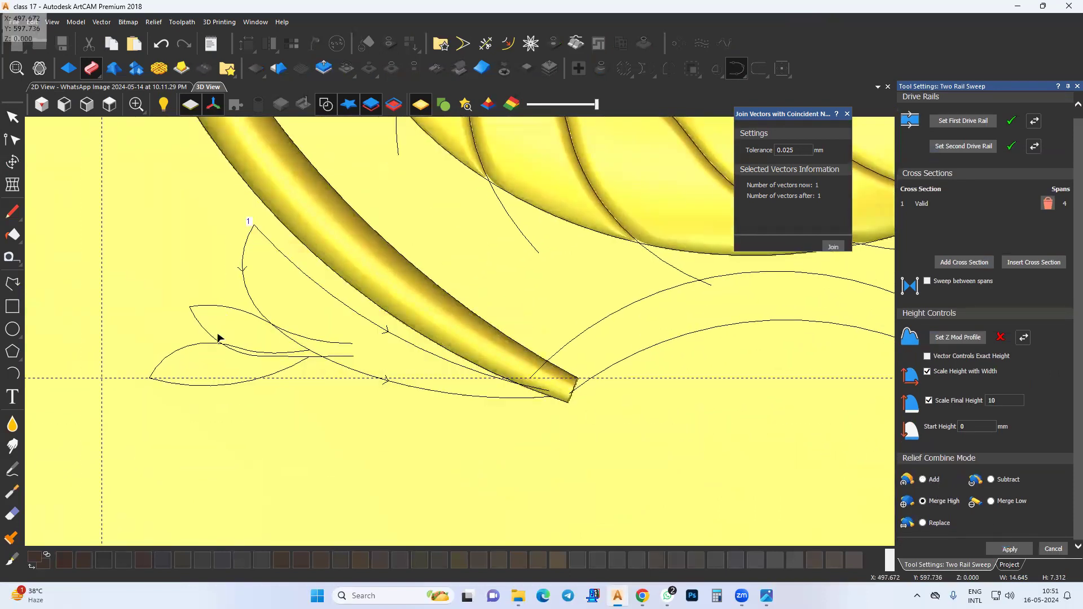
# Sweep the middle small leaf between its two outline curves with the same cross section, final height 10 and Merge High.
pyautogui.scroll(2, 207, 331)
pyautogui.scroll(1, 207, 330)
pyautogui.click(222, 295)
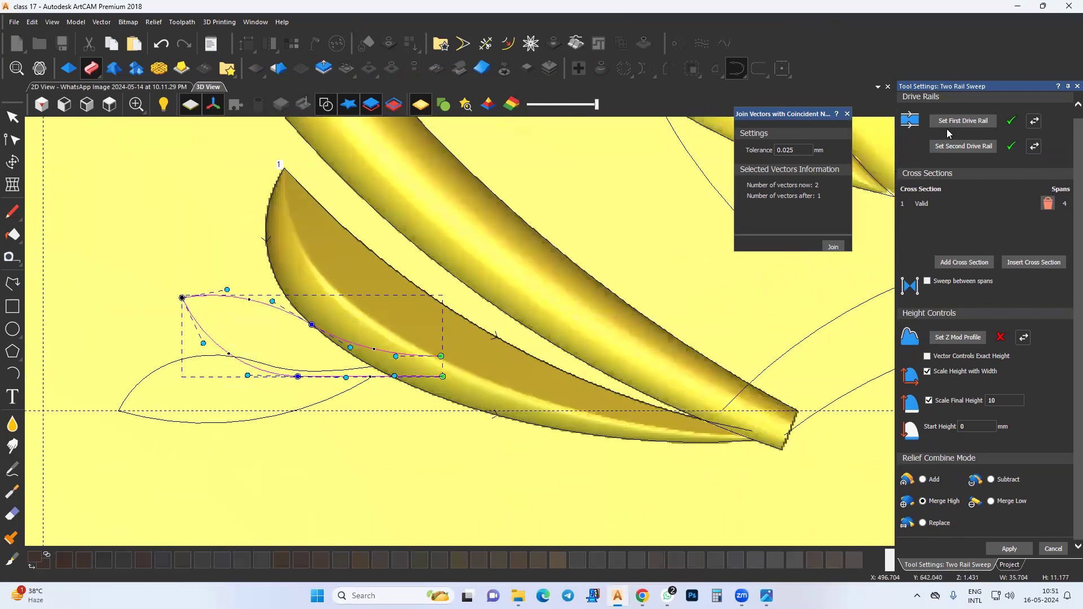
pyautogui.moveTo(305, 351); pyautogui.dragTo(348, 328, button='middle')
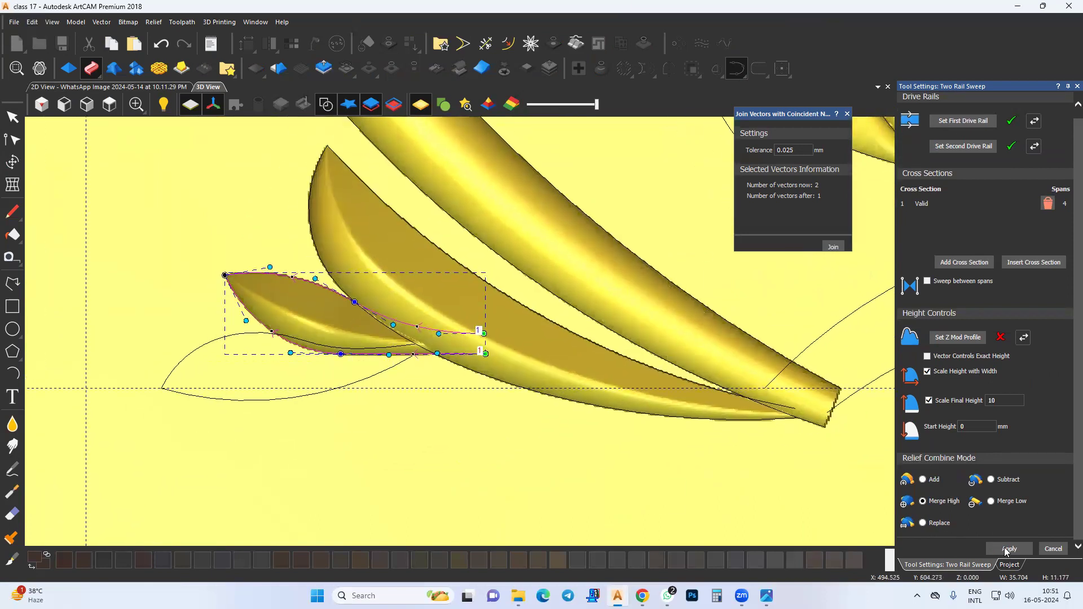
# Sweep the lowest small leaf between its outline curves with the first drive rail reversed, apply it with Merge High and close the sweep.
pyautogui.click(202, 398)
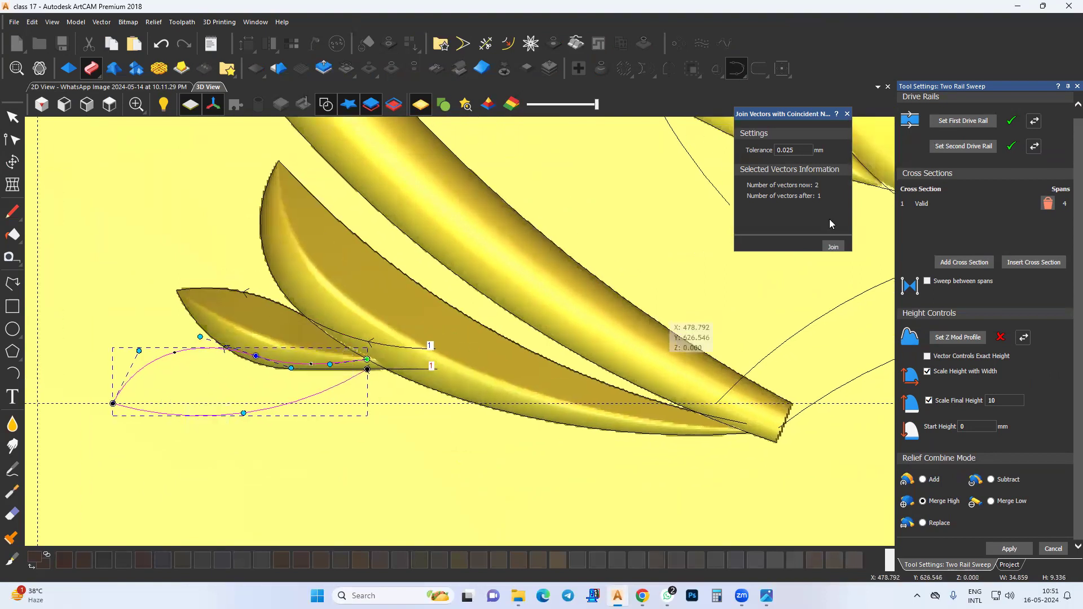
pyautogui.click(963, 121)
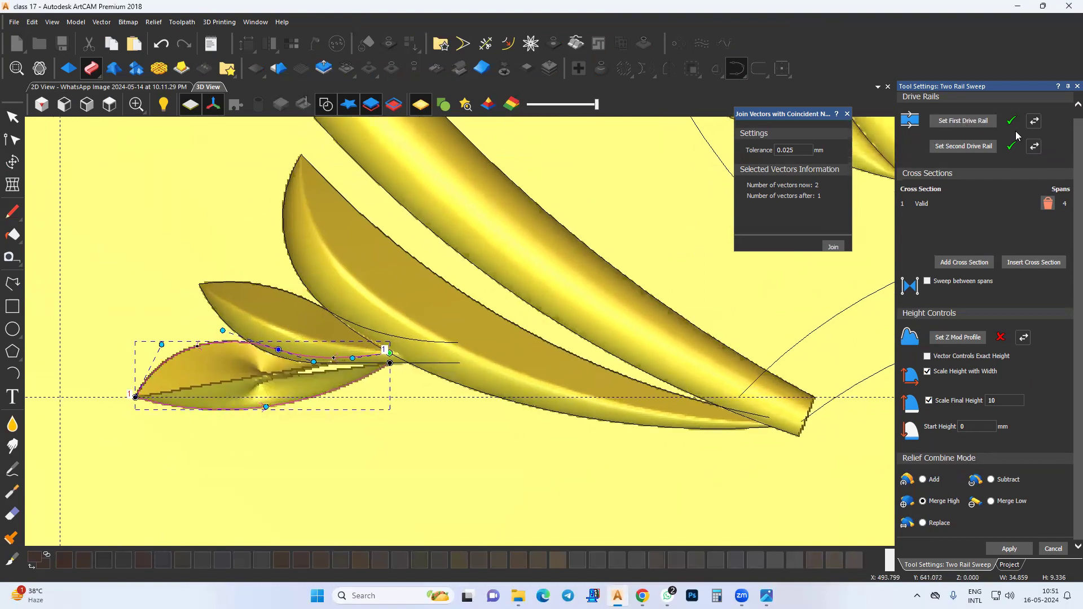
pyautogui.click(1036, 121)
pyautogui.moveTo(348, 374); pyautogui.dragTo(414, 347, button='middle')
pyautogui.scroll(-2, 371, 401)
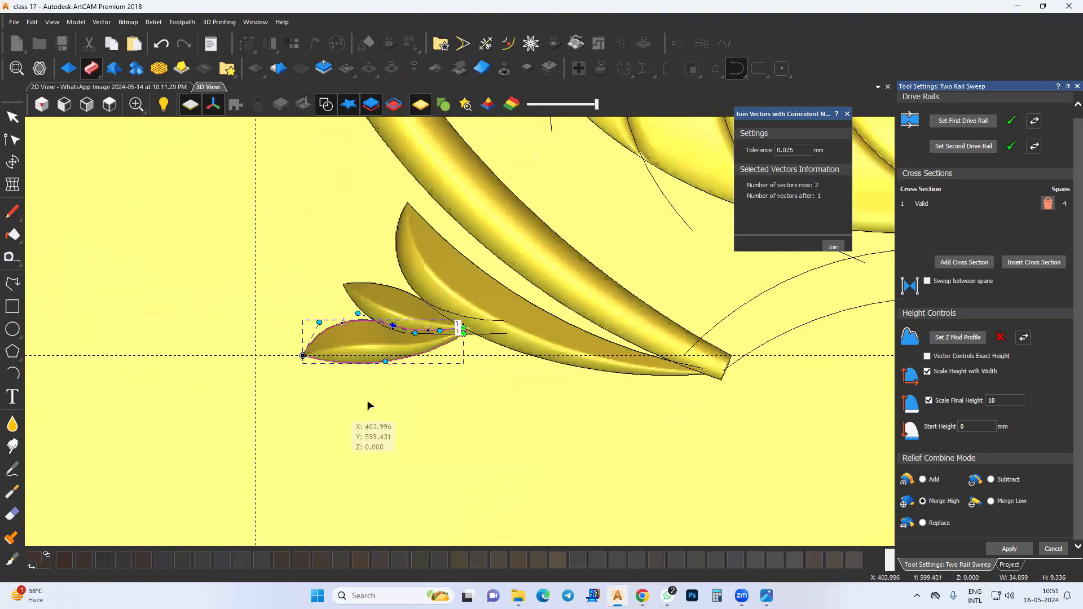
pyautogui.moveTo(368, 403); pyautogui.dragTo(311, 423, button='middle')
pyautogui.moveTo(291, 457); pyautogui.dragTo(442, 407)
pyautogui.scroll(-1, 428, 412)
pyautogui.click(1010, 549)
pyautogui.click(1053, 549)
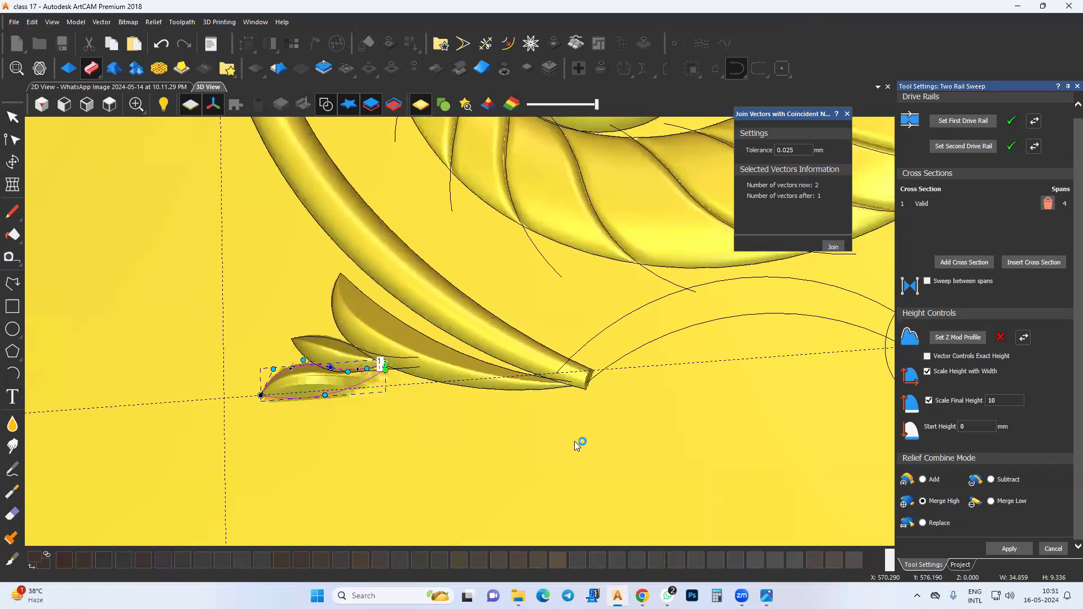
# Select the two arched curves between the stem's end and the ring, and compare them with the reference image in the 2D view.
pyautogui.scroll(-3, 590, 371)
pyautogui.moveTo(589, 371); pyautogui.dragTo(405, 428, button='middle')
pyautogui.moveTo(518, 355); pyautogui.dragTo(489, 384)
pyautogui.press('F2')
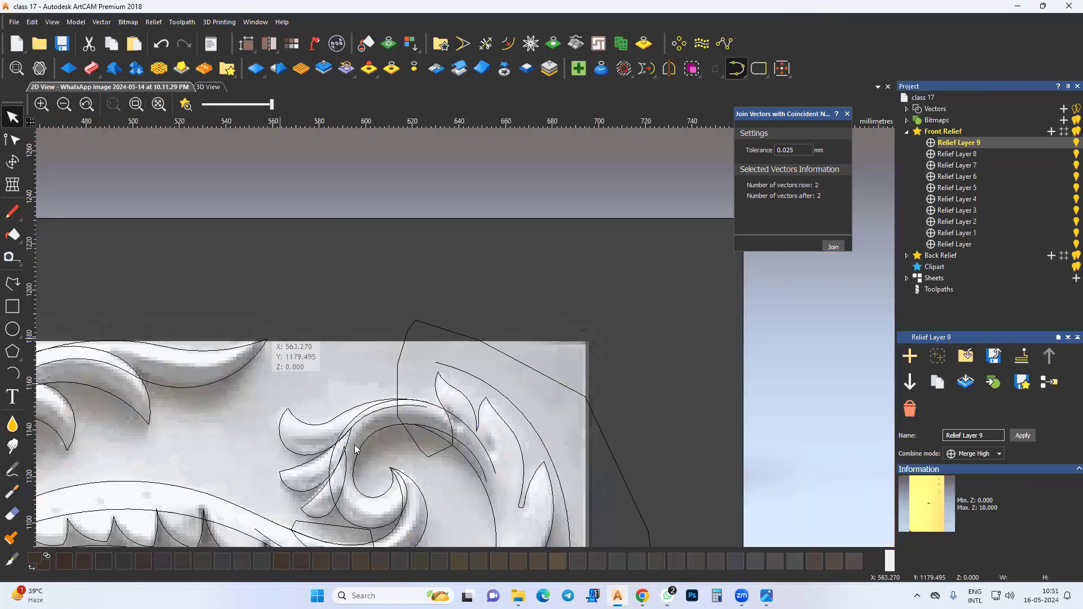
pyautogui.scroll(-2, 447, 356)
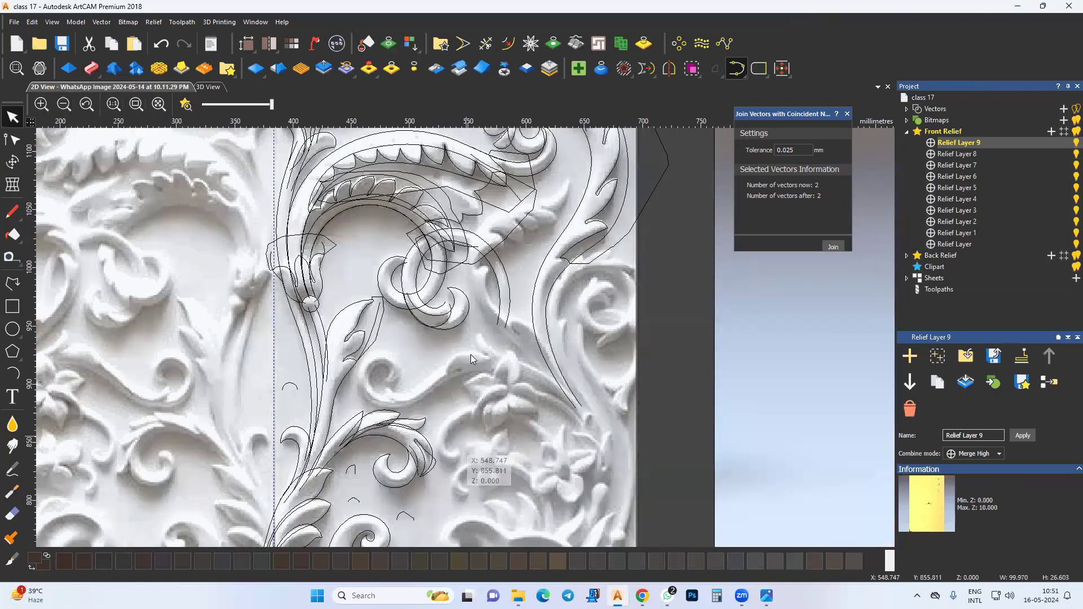
pyautogui.moveTo(454, 358); pyautogui.dragTo(451, 91, button='middle')
pyautogui.scroll(1, 421, 392)
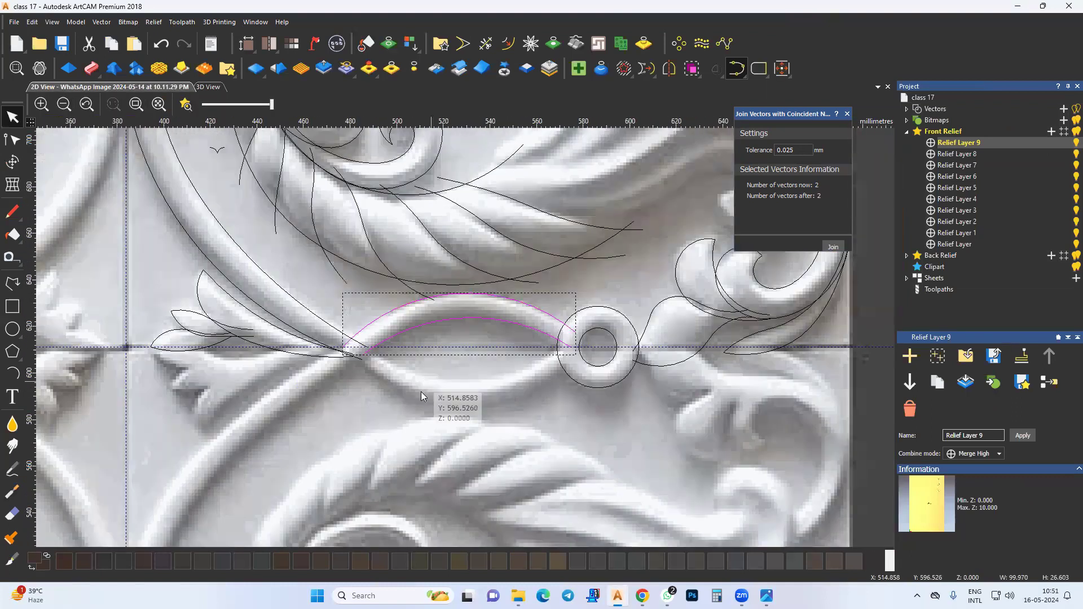
# Add a new front relief layer and sweep the small cross-section profile along the two arch vectors with Two Rail Sweep.
pyautogui.press('F3')
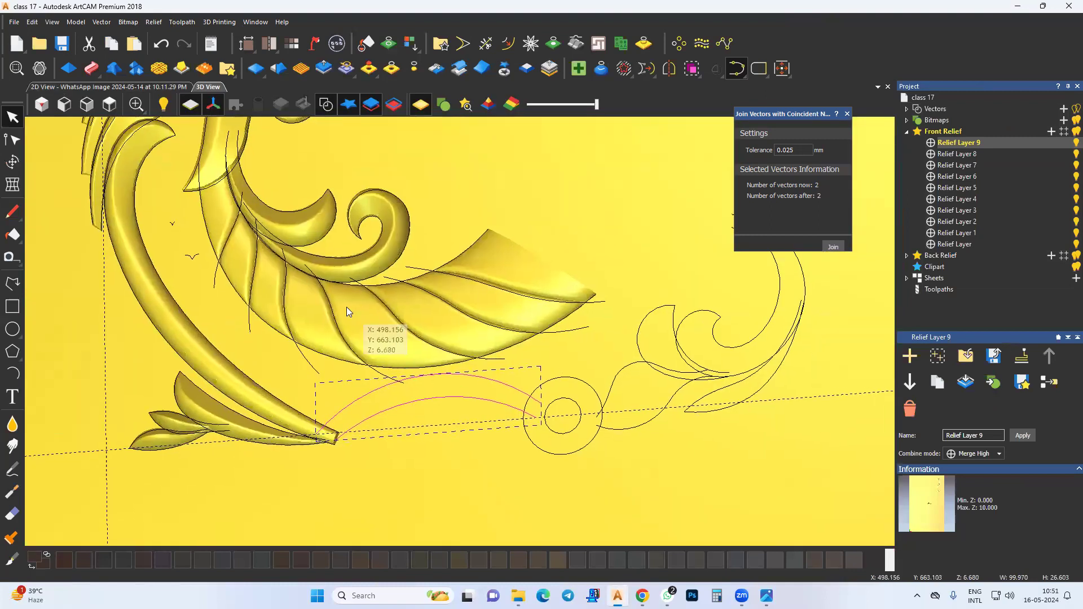
pyautogui.click(1050, 131)
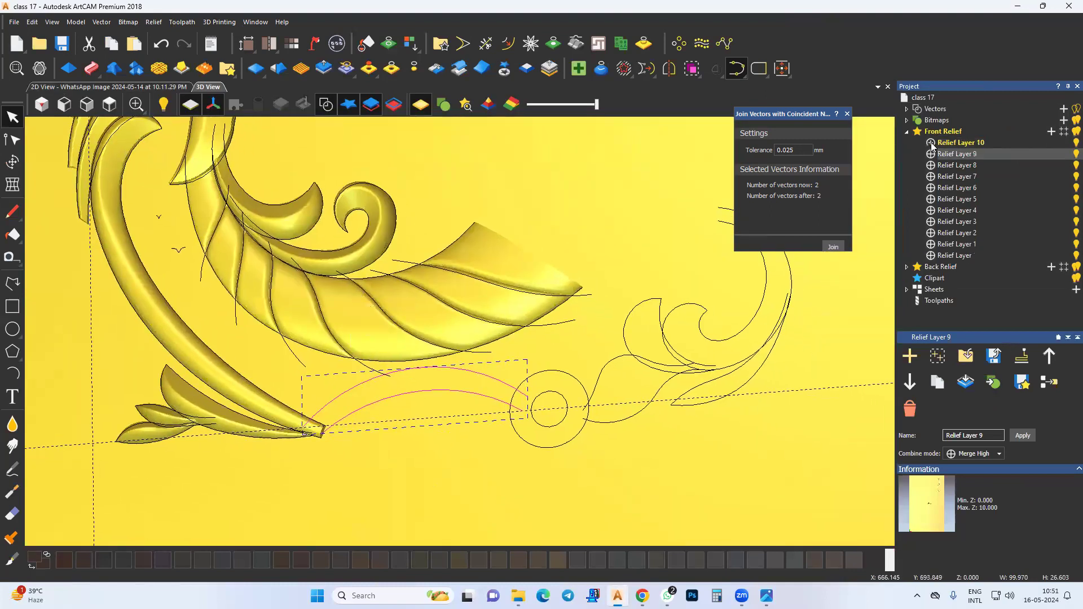
pyautogui.click(91, 68)
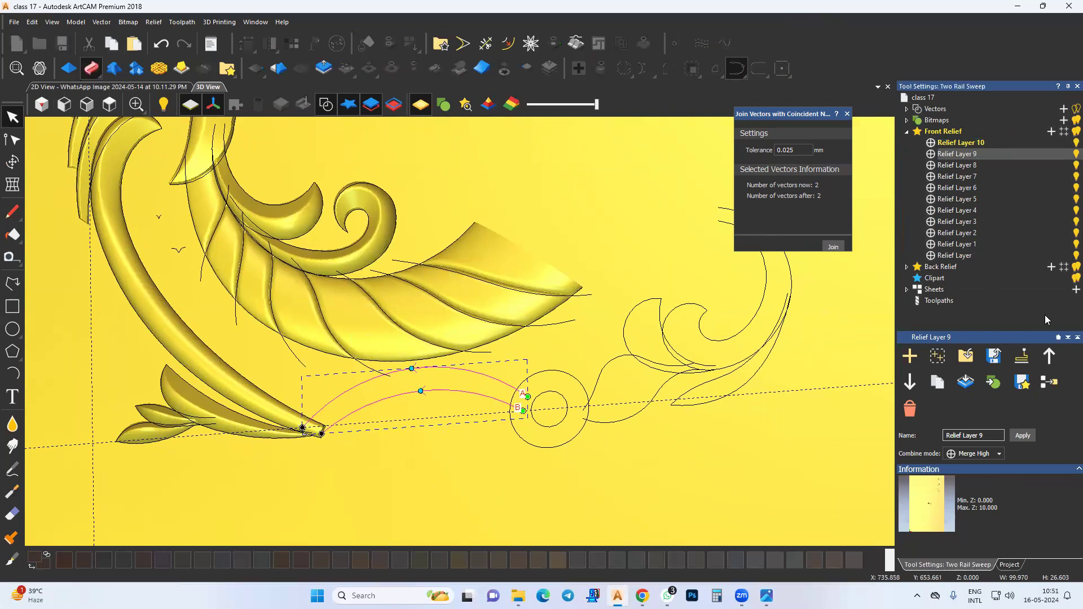
pyautogui.scroll(-3, 345, 242)
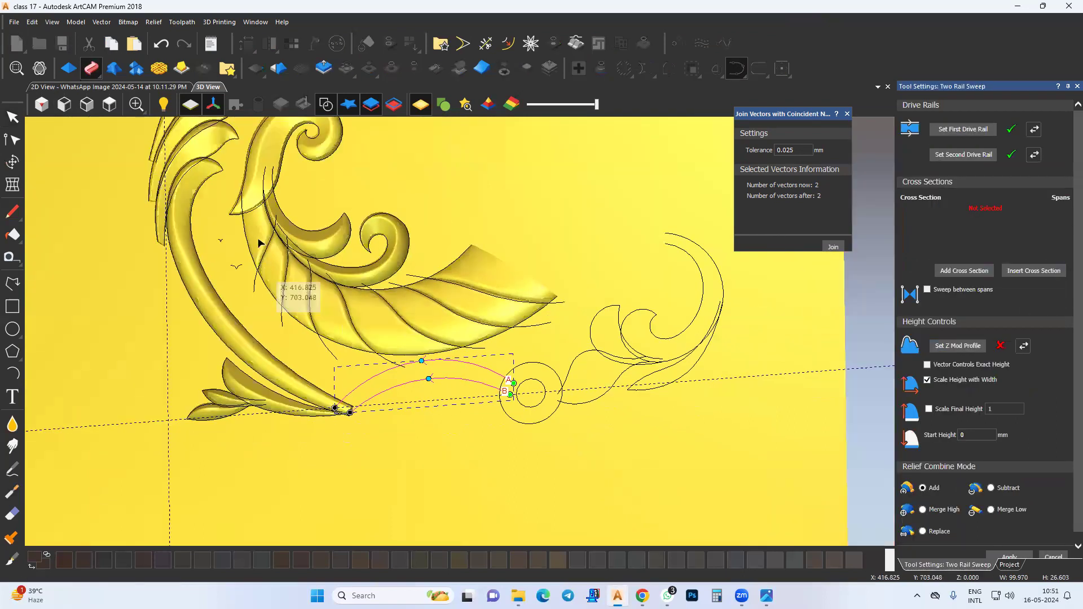
pyautogui.scroll(4, 387, 258)
pyautogui.moveTo(387, 257); pyautogui.dragTo(389, 257)
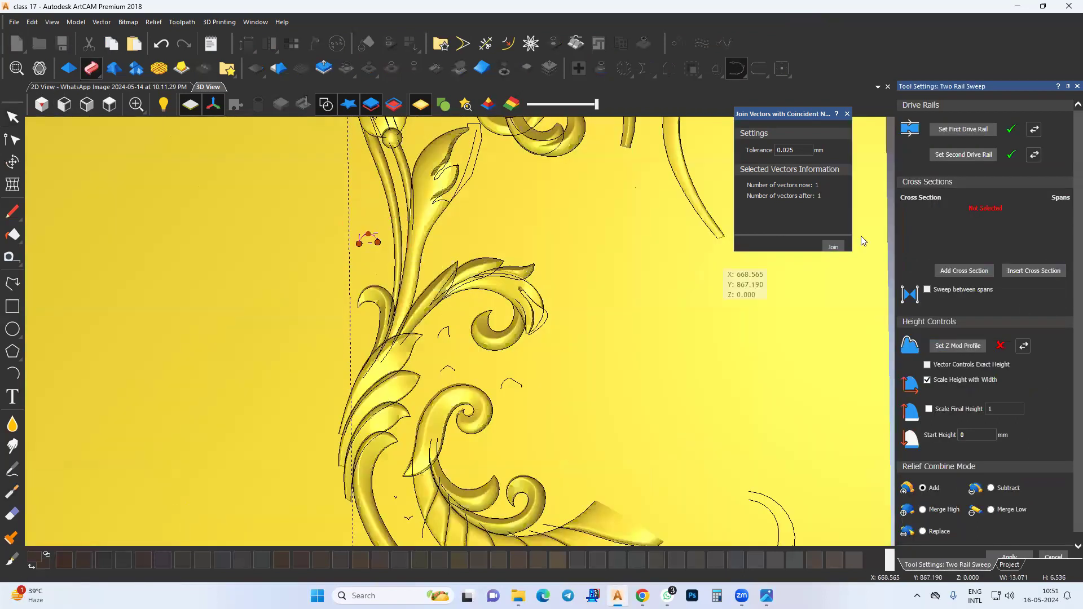
pyautogui.scroll(6, 496, 379)
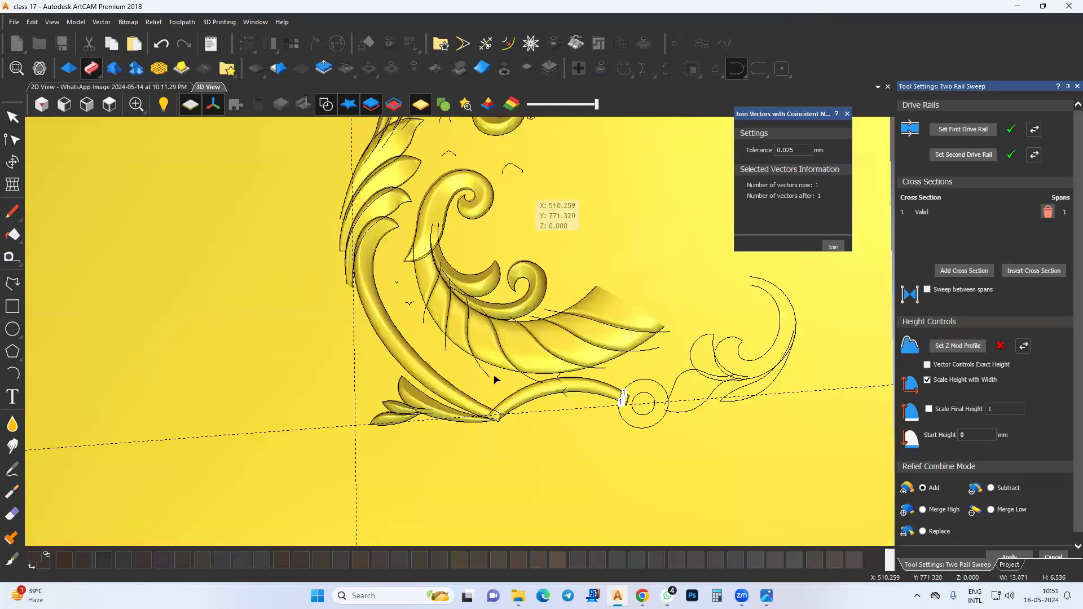
# Scale the arch sweep's final height to 7 and set its start height to 3 mm.
pyautogui.scroll(1, 495, 353)
pyautogui.moveTo(550, 341); pyautogui.dragTo(422, 348, button='middle')
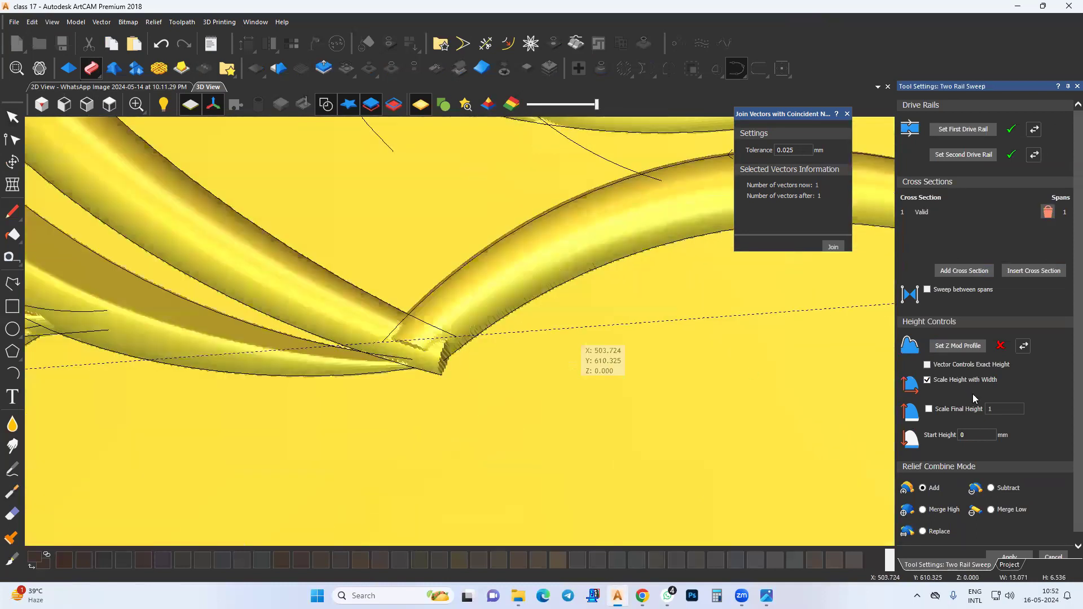
pyautogui.moveTo(626, 293); pyautogui.dragTo(445, 306, button='middle')
pyautogui.moveTo(631, 286); pyautogui.dragTo(437, 306, button='middle')
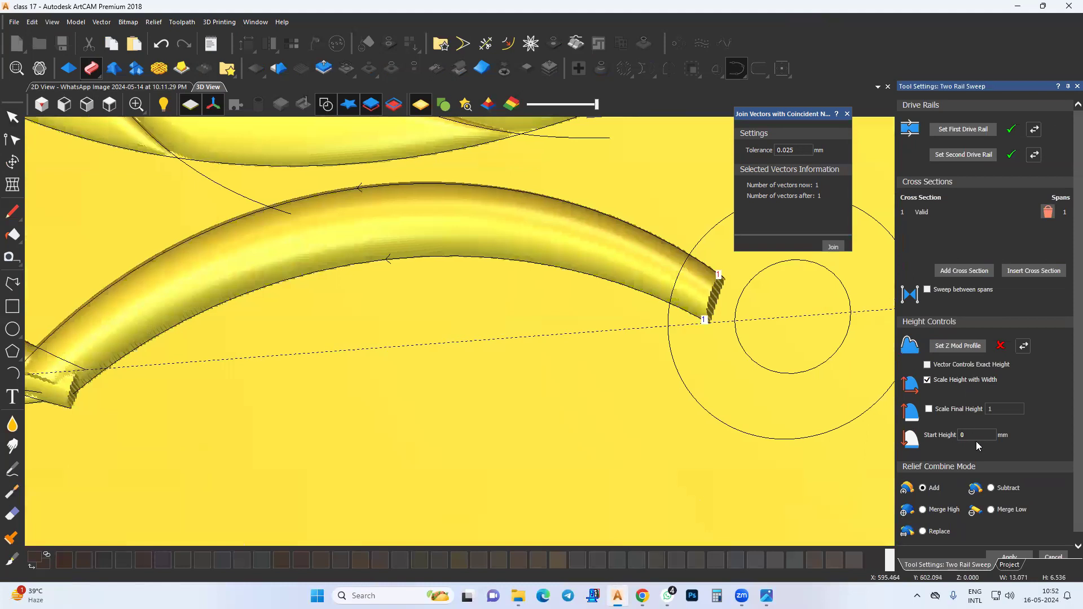
pyautogui.click(982, 411)
pyautogui.scroll(-5, 338, 327)
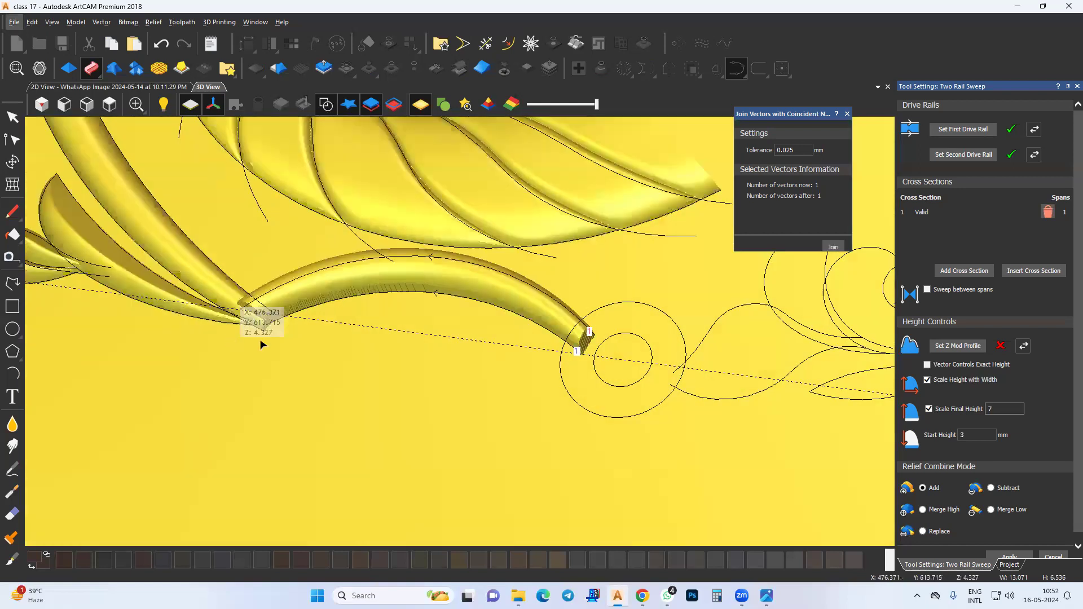
# Set the arch sweep's combine mode to Merge High and apply it to the relief.
pyautogui.scroll(3, 394, 367)
pyautogui.moveTo(444, 365); pyautogui.dragTo(398, 370, button='middle')
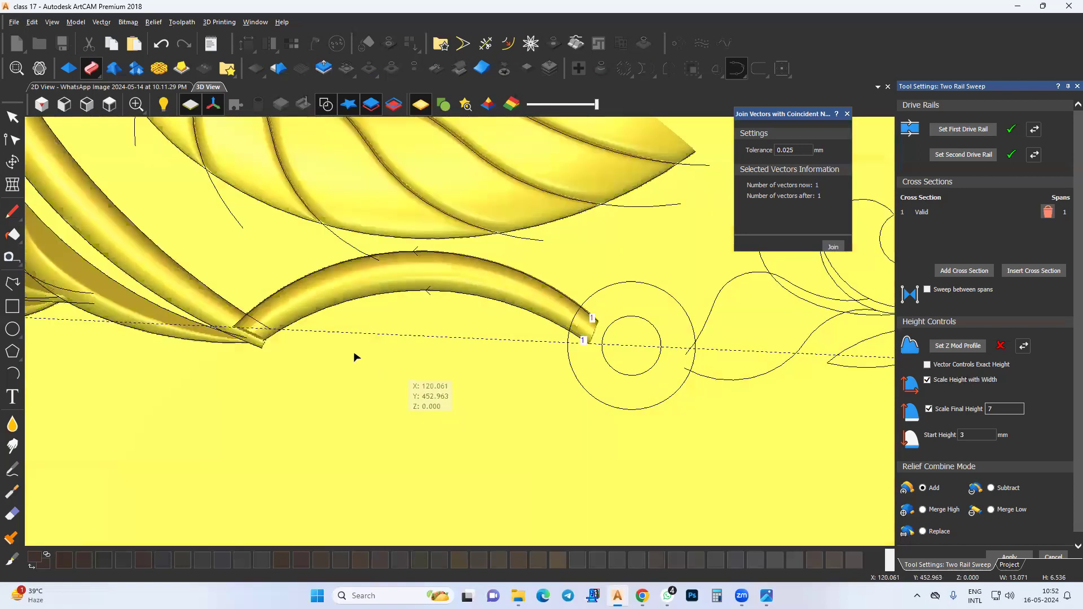
pyautogui.click(109, 105)
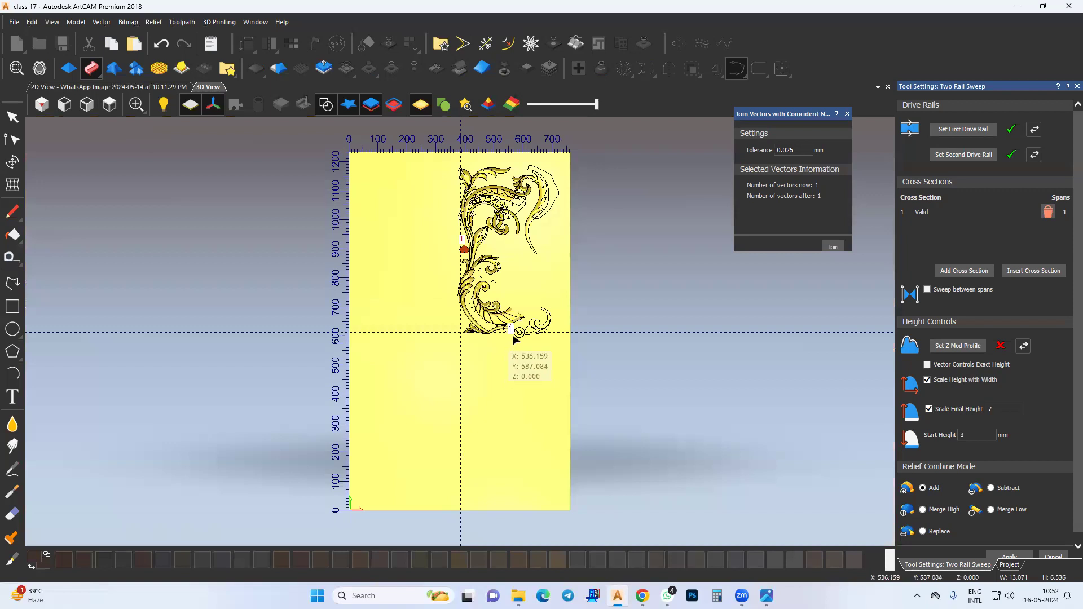
pyautogui.scroll(5, 515, 338)
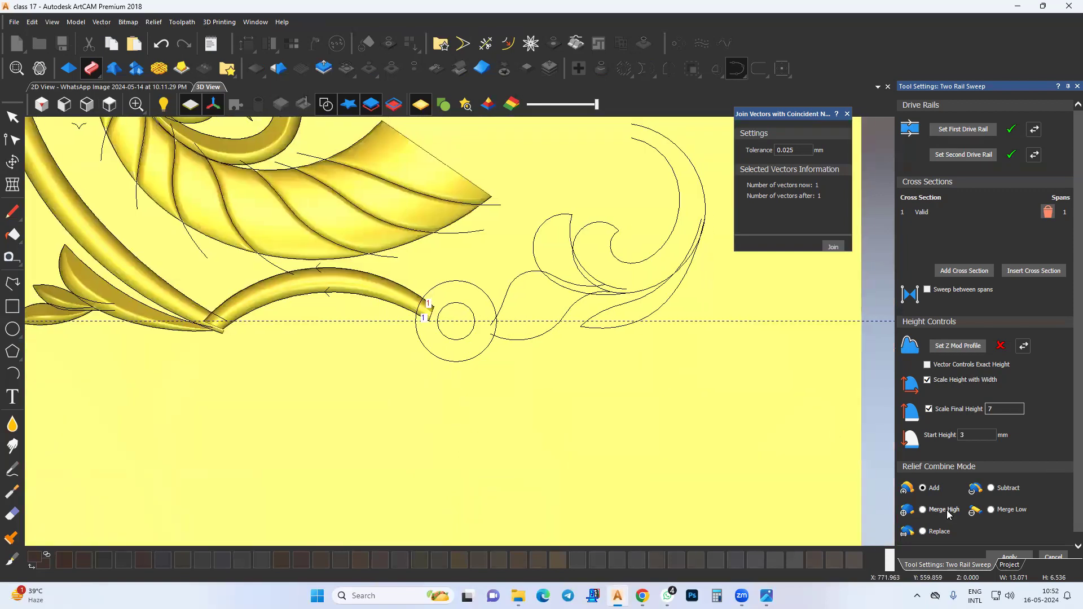
pyautogui.click(947, 511)
pyautogui.scroll(-2, 1020, 528)
pyautogui.click(1015, 552)
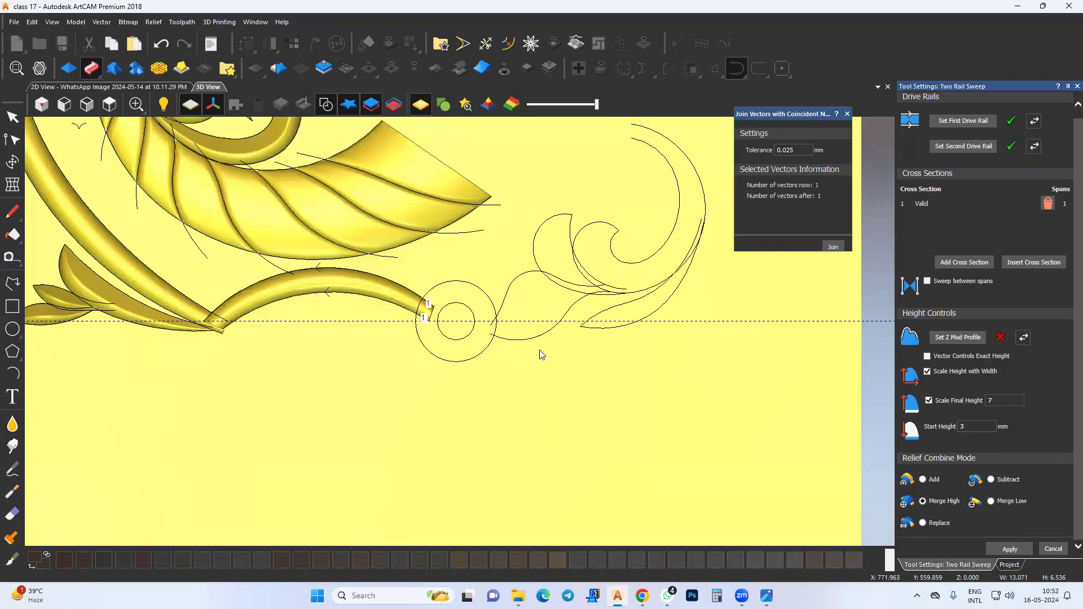
# Shape the two concentric circles beside the arch with a round profile at a 90-degree angle.
pyautogui.scroll(2, 464, 349)
pyautogui.moveTo(455, 348)
pyautogui.mouseDown(button='middle')
pyautogui.moveTo(473, 366)
pyautogui.moveTo(445, 360)
pyautogui.mouseUp(button='middle')
pyautogui.click(445, 381)
pyautogui.keyDown('shift'); pyautogui.click(455, 351); pyautogui.keyUp('shift')
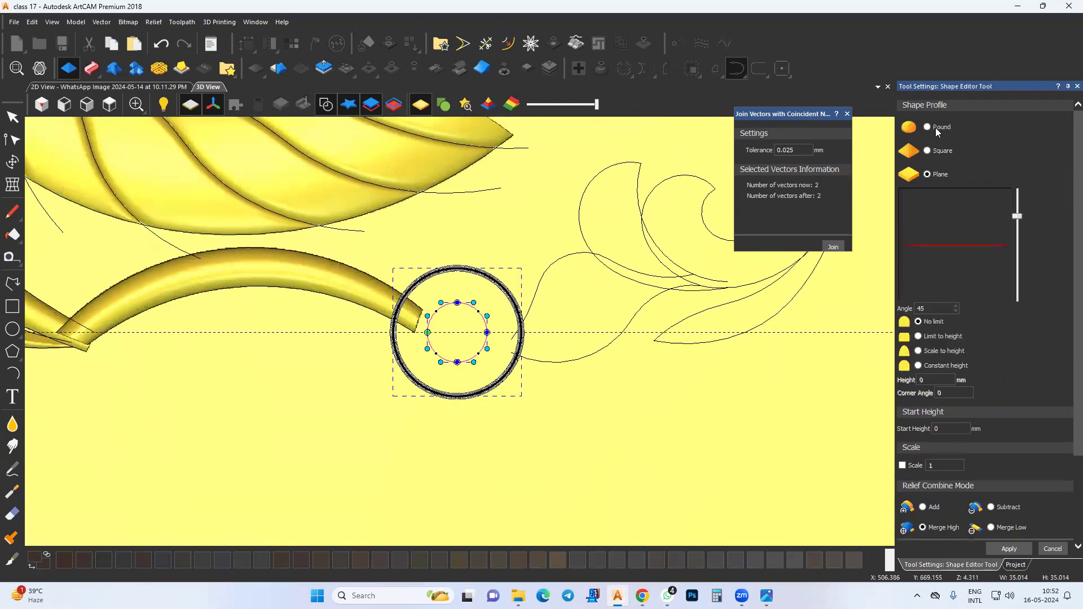
pyautogui.moveTo(1017, 216); pyautogui.dragTo(1017, 188)
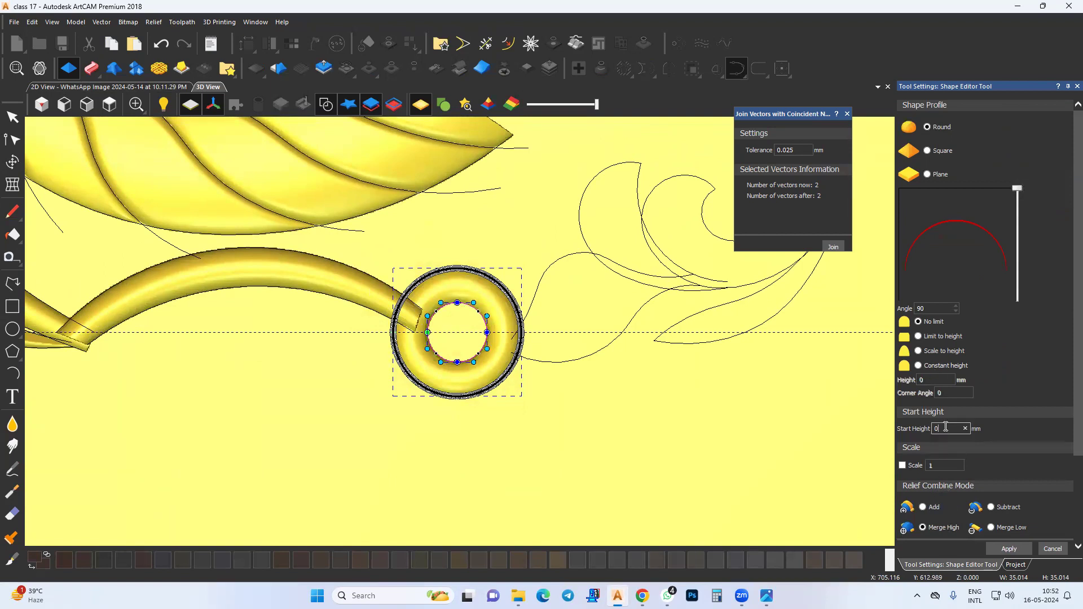
# Set the ring's start height to 5 mm and scale its profile to a height of 5 mm.
pyautogui.write('5')
pyautogui.click(936, 381)
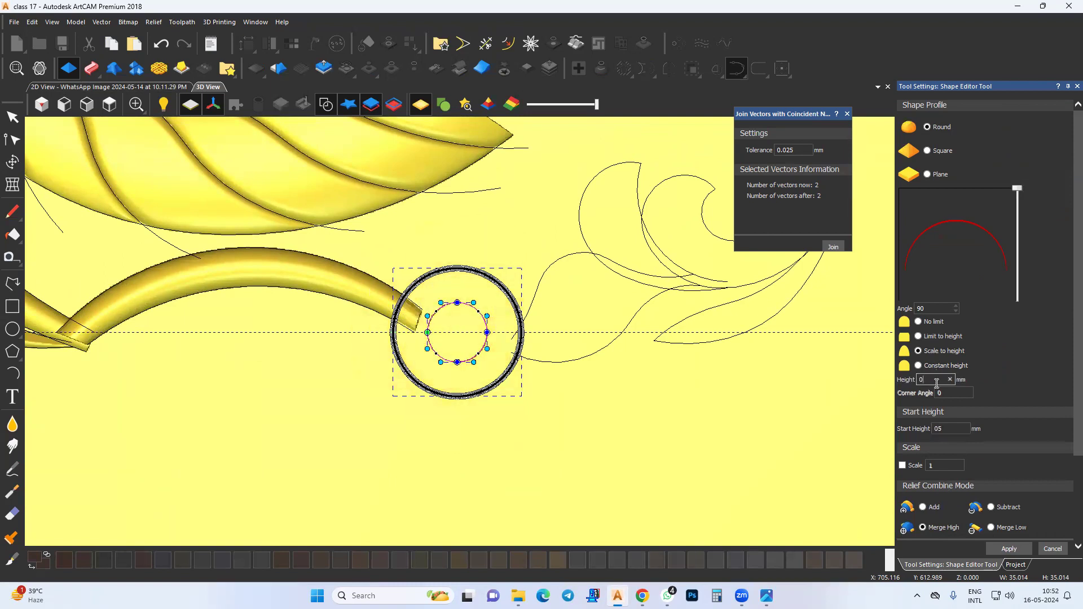
pyautogui.moveTo(316, 409); pyautogui.dragTo(576, 342, button='middle')
pyautogui.moveTo(578, 347); pyautogui.dragTo(491, 432)
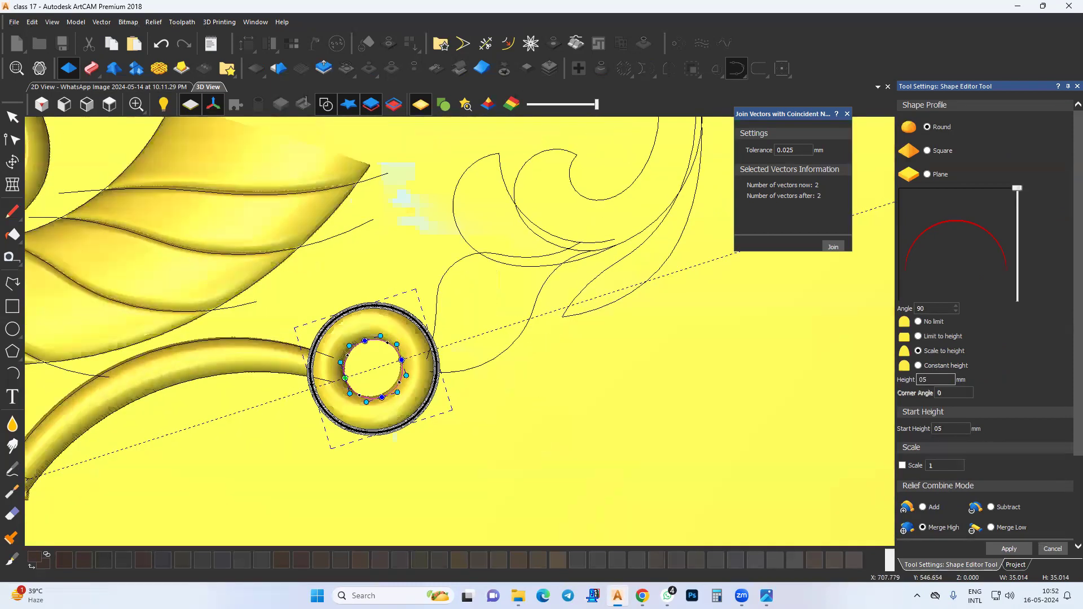
# Start a Two Rail Sweep using the two spiral scroll vectors beyond the ring as drive rails.
pyautogui.moveTo(527, 287); pyautogui.dragTo(473, 351, button='middle')
pyautogui.moveTo(449, 291); pyautogui.dragTo(425, 343, button='middle')
pyautogui.click(483, 326)
pyautogui.moveTo(509, 344); pyautogui.dragTo(497, 364, button='middle')
pyautogui.click(91, 68)
pyautogui.click(237, 105)
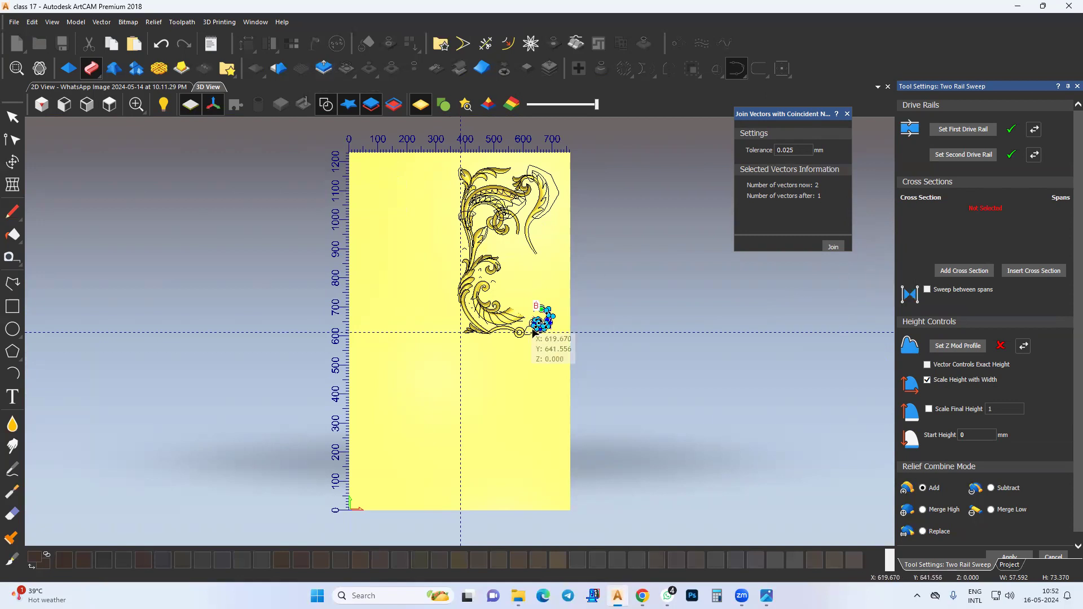
pyautogui.scroll(5, 564, 337)
pyautogui.scroll(2, 566, 338)
pyautogui.moveTo(557, 315); pyautogui.dragTo(527, 334, button='middle')
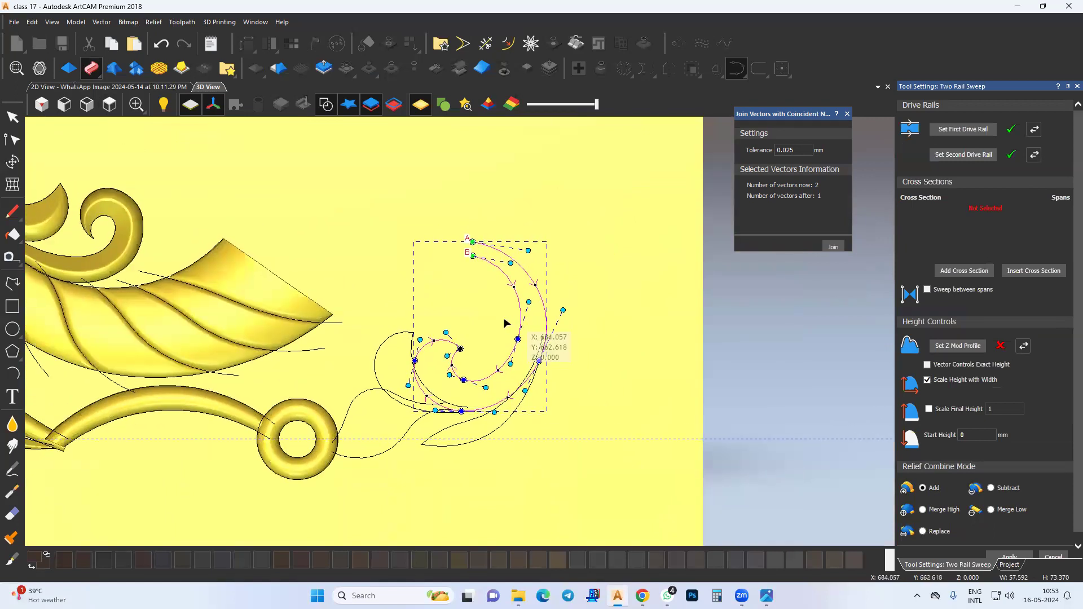
# Add the small open profile vector near the upper leaves as the scroll sweep's first cross-section.
pyautogui.scroll(-2, 505, 319)
pyautogui.moveTo(467, 302); pyautogui.dragTo(486, 362, button='middle')
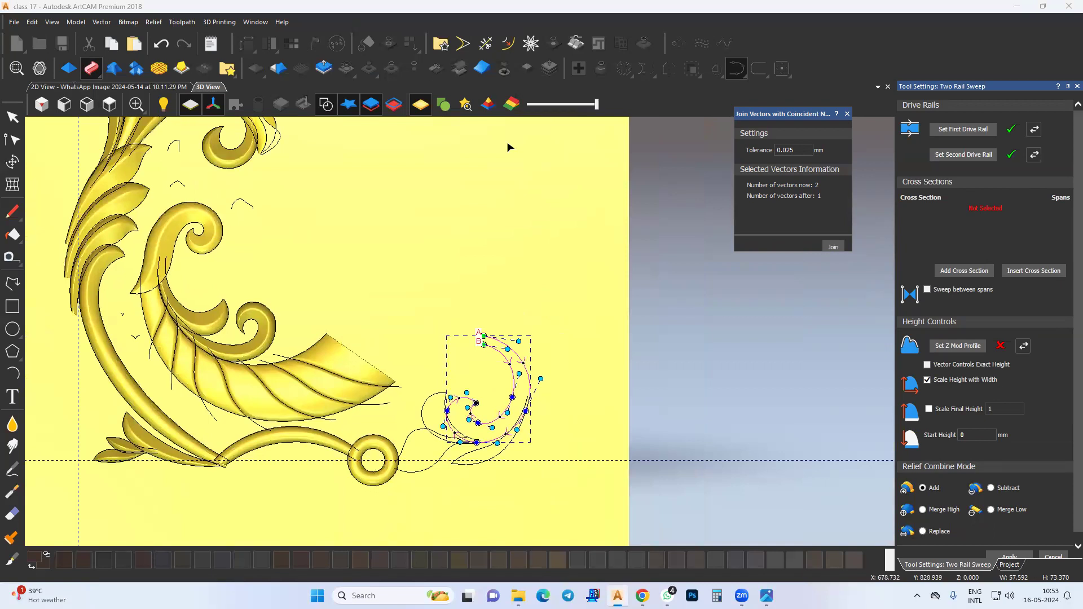
pyautogui.moveTo(477, 362); pyautogui.dragTo(474, 349, button='middle')
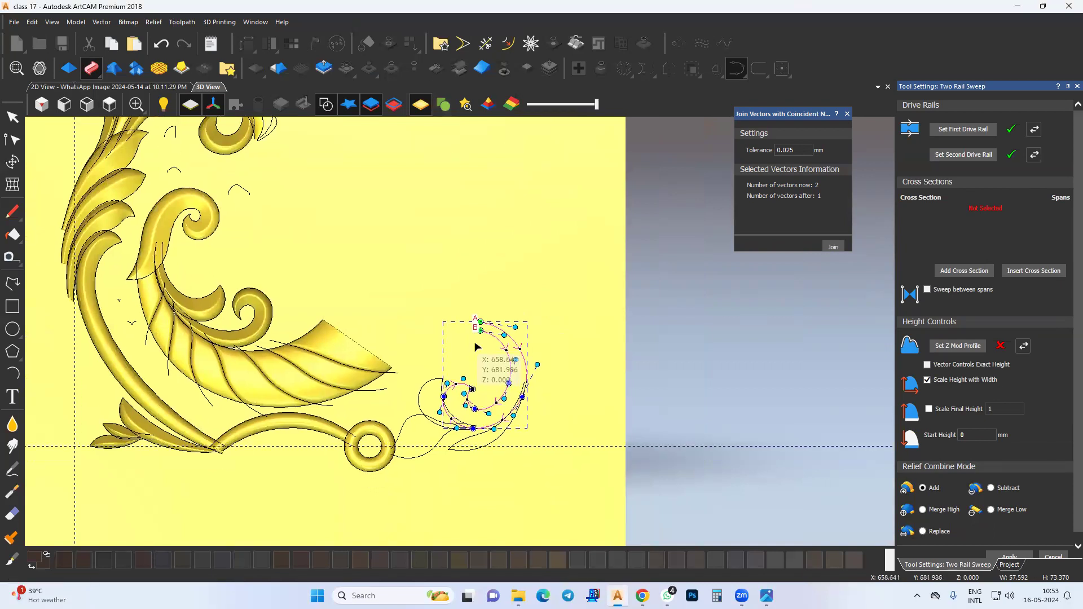
pyautogui.scroll(-2, 460, 394)
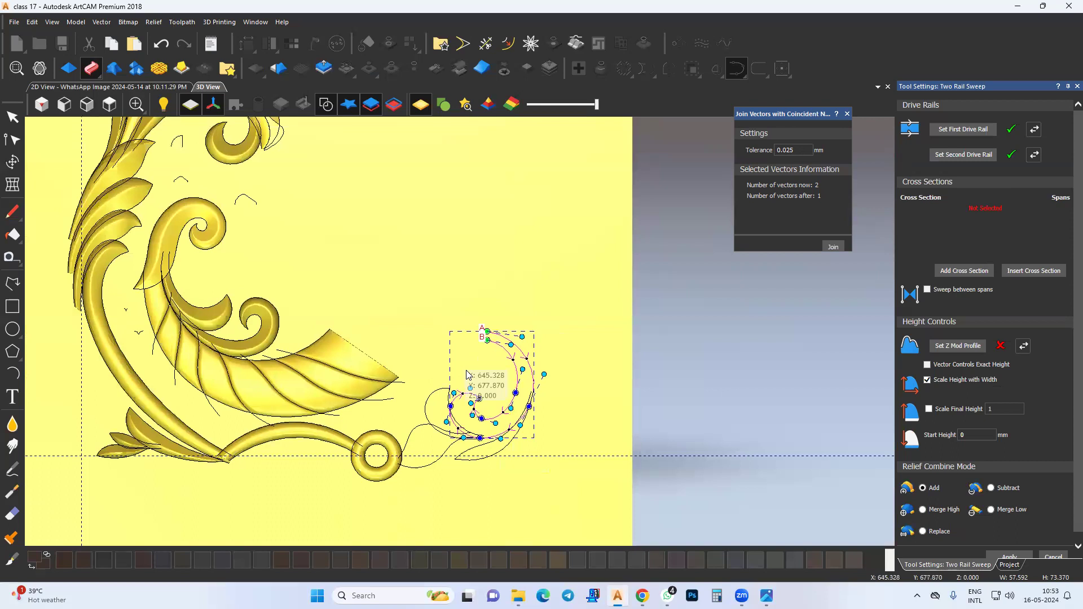
pyautogui.moveTo(366, 284); pyautogui.dragTo(398, 339, button='middle')
pyautogui.click(324, 294)
pyautogui.click(942, 268)
# Add further cross-sections to the scroll sweep until four are placed along its rails.
pyautogui.scroll(4, 537, 462)
pyautogui.moveTo(536, 461); pyautogui.dragTo(473, 428, button='middle')
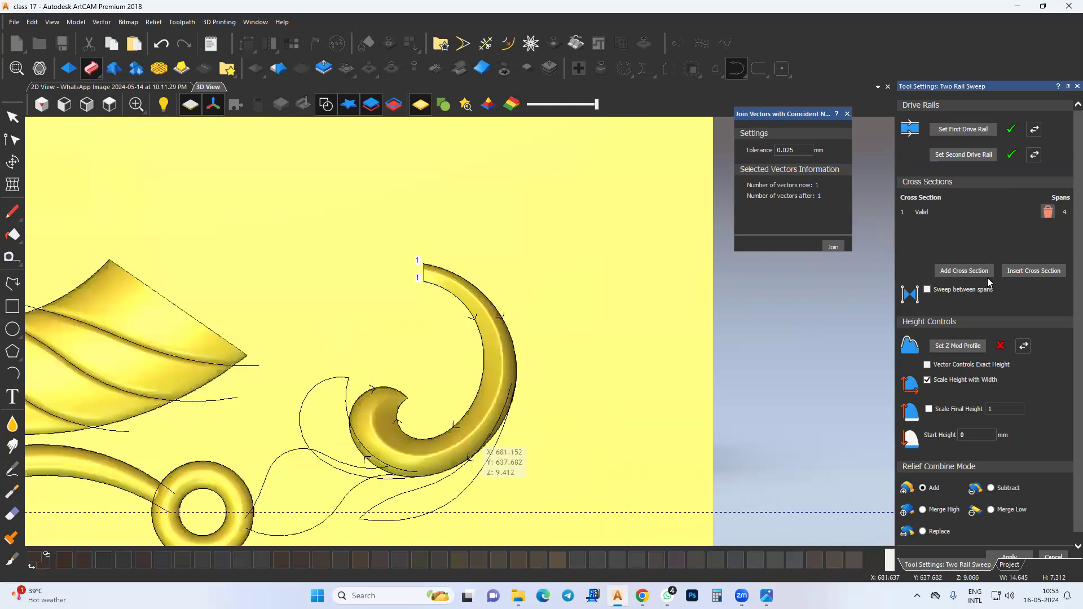
pyautogui.click(970, 271)
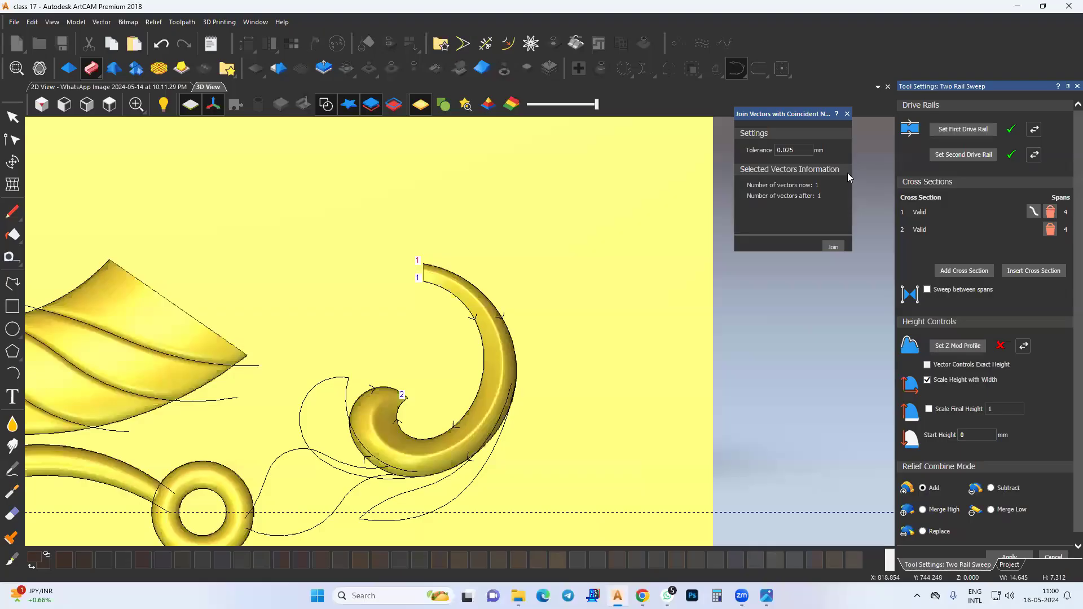
pyautogui.moveTo(428, 403); pyautogui.dragTo(520, 361, button='middle')
pyautogui.moveTo(473, 403); pyautogui.dragTo(476, 367, button='middle')
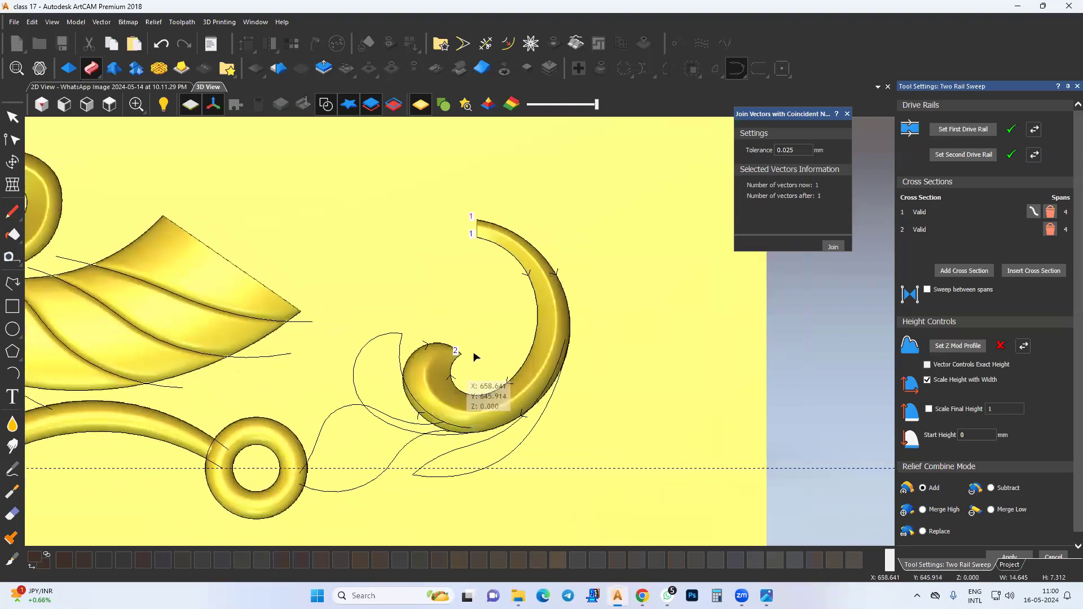
pyautogui.scroll(-3, 476, 373)
pyautogui.scroll(-2, 393, 313)
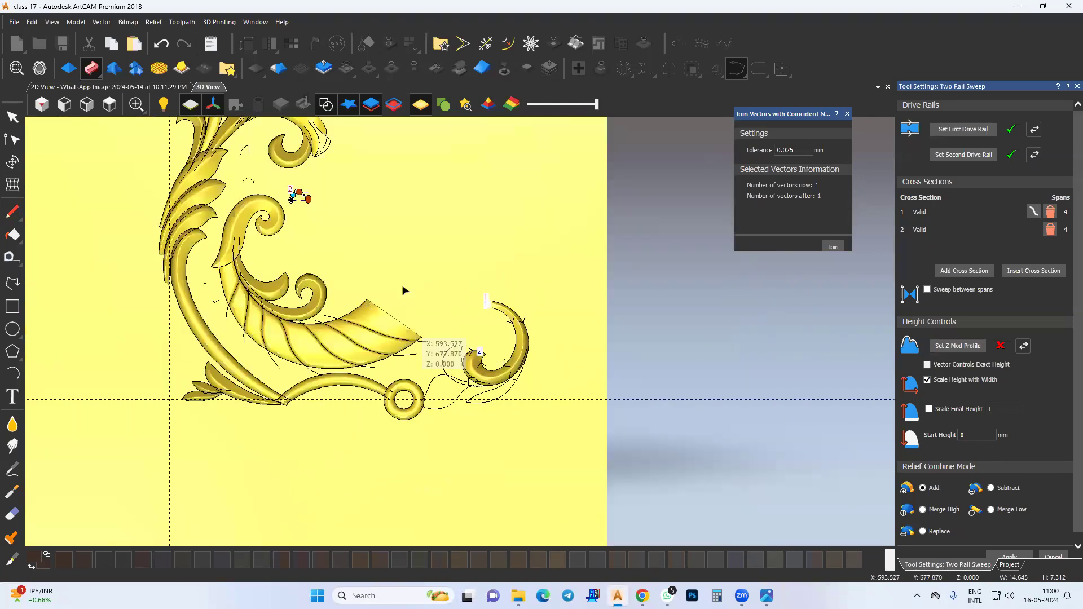
pyautogui.moveTo(299, 184); pyautogui.dragTo(402, 290, button='middle')
pyautogui.click(957, 271)
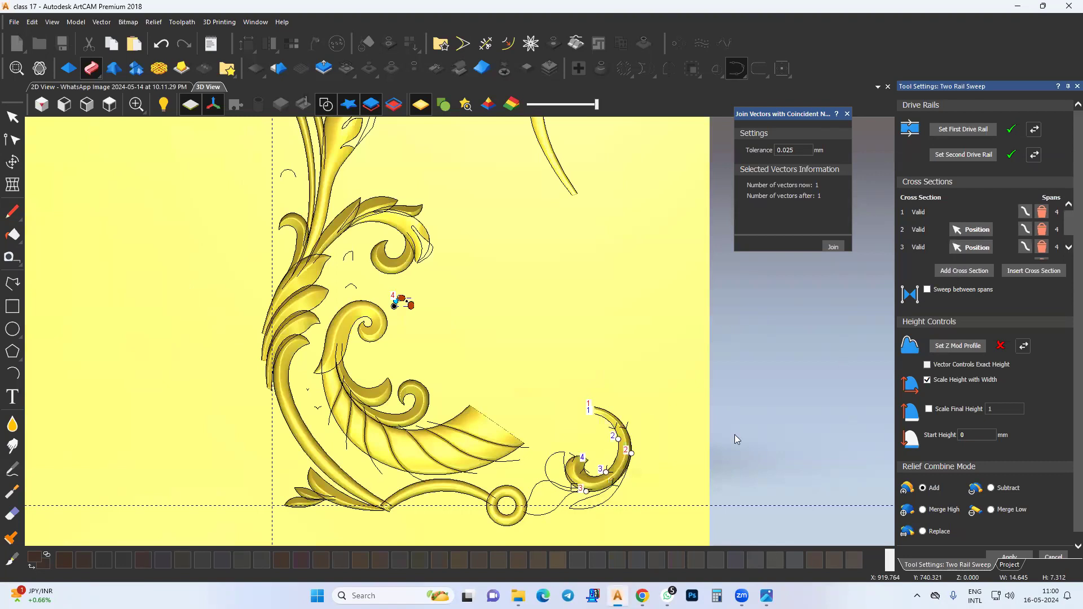
# Reposition the inner-rail points of cross-sections 2 and 3 so the scroll's sections line up across the curve.
pyautogui.scroll(5, 570, 476)
pyautogui.moveTo(602, 414); pyautogui.dragTo(602, 389, button='middle')
pyautogui.moveTo(602, 389); pyautogui.dragTo(566, 399)
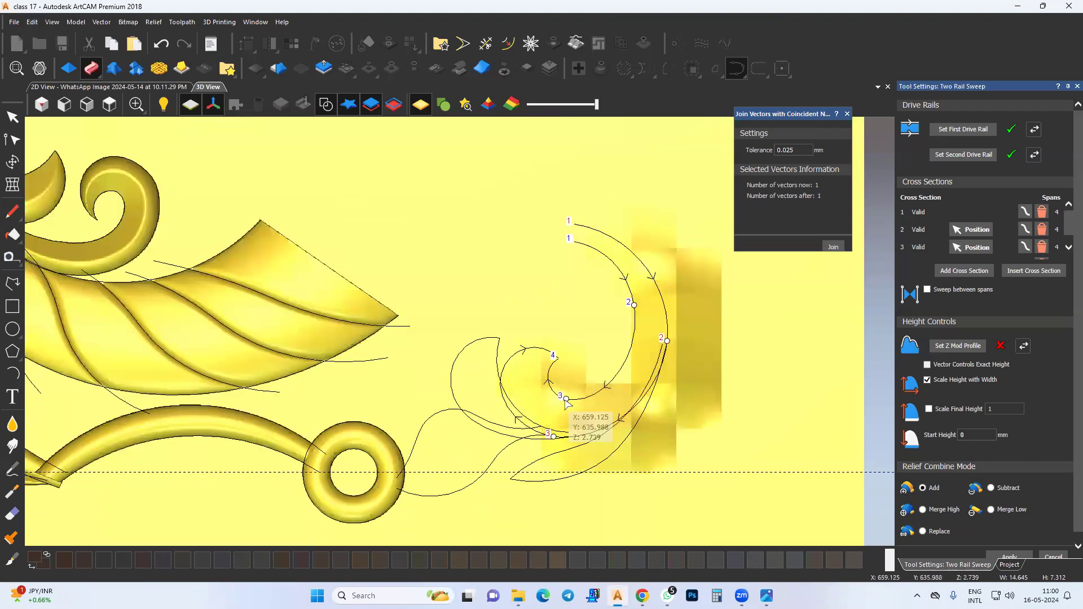
pyautogui.moveTo(634, 306); pyautogui.dragTo(634, 338)
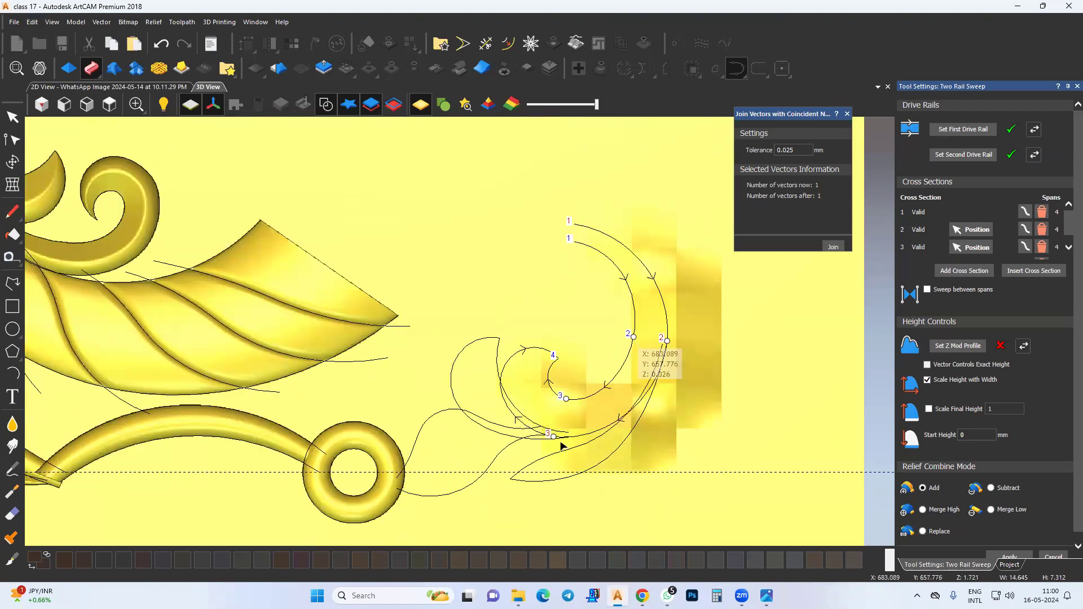
pyautogui.moveTo(560, 442); pyautogui.dragTo(547, 435, button='middle')
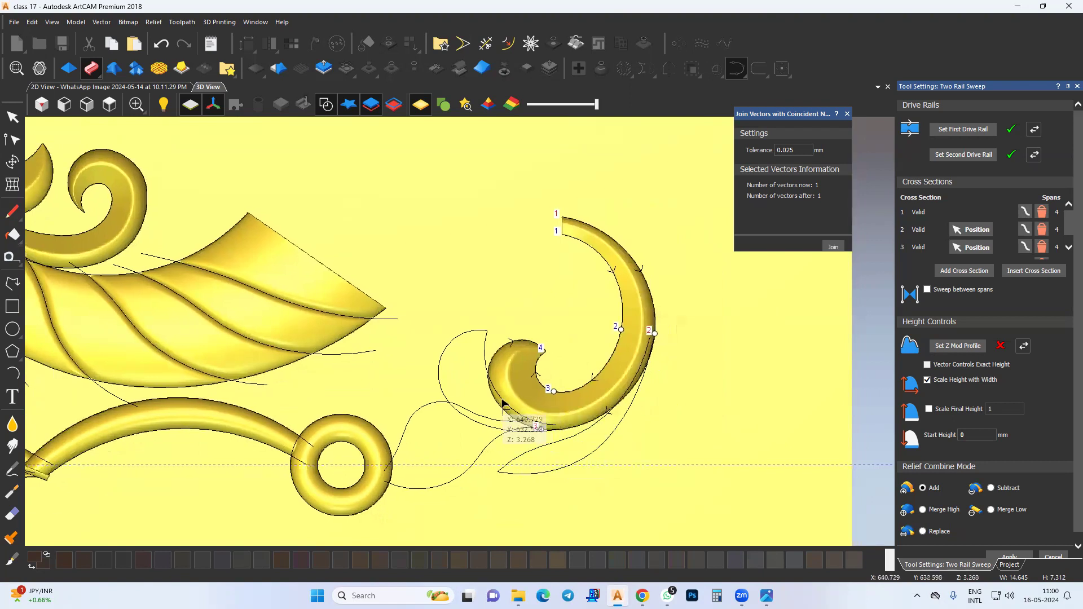
# Scale the scroll sweep's final height to 10 and apply it in Merge High mode.
pyautogui.click(1010, 407)
pyautogui.write('0')
pyautogui.press('Return')
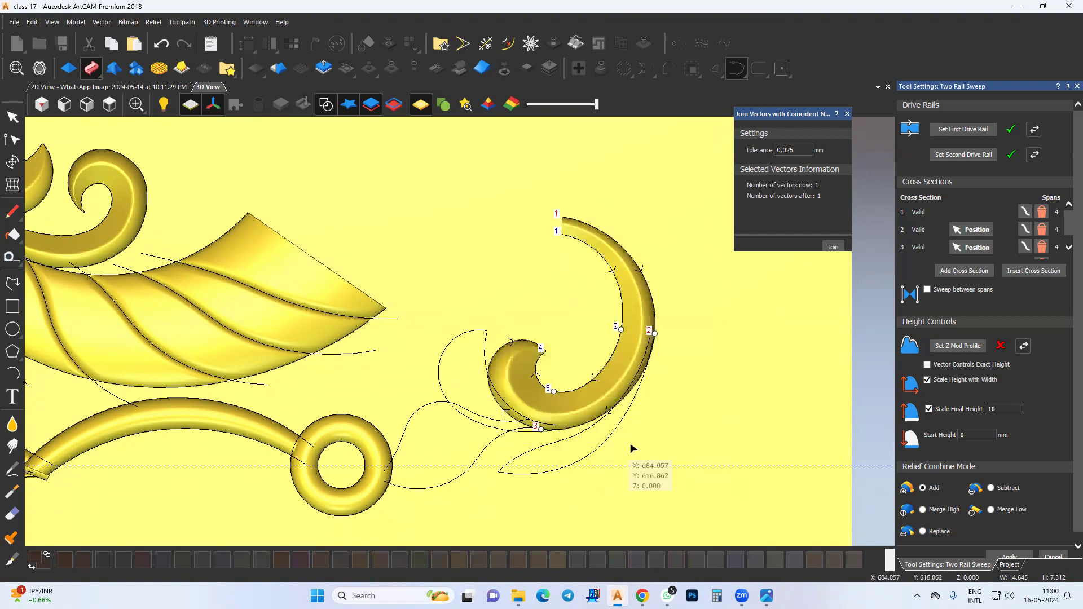
pyautogui.click(953, 511)
pyautogui.scroll(-1, 1008, 537)
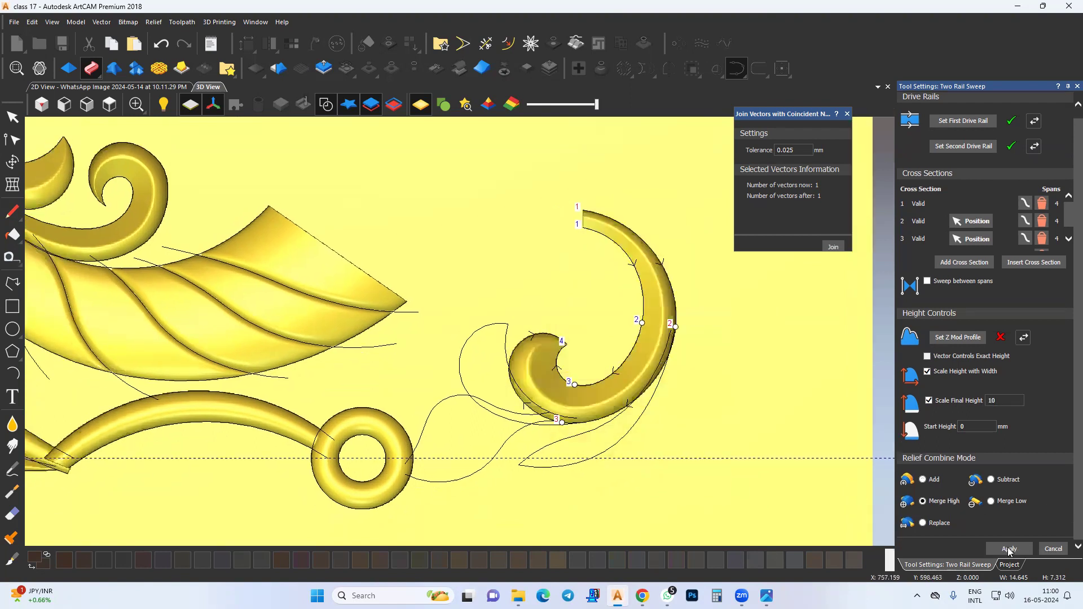
# Use the two edge vectors of the small leaf beside the scroll as drive rails and reverse the first rail's direction.
pyautogui.moveTo(557, 440); pyautogui.dragTo(591, 455, button='middle')
pyautogui.moveTo(479, 331); pyautogui.dragTo(508, 372)
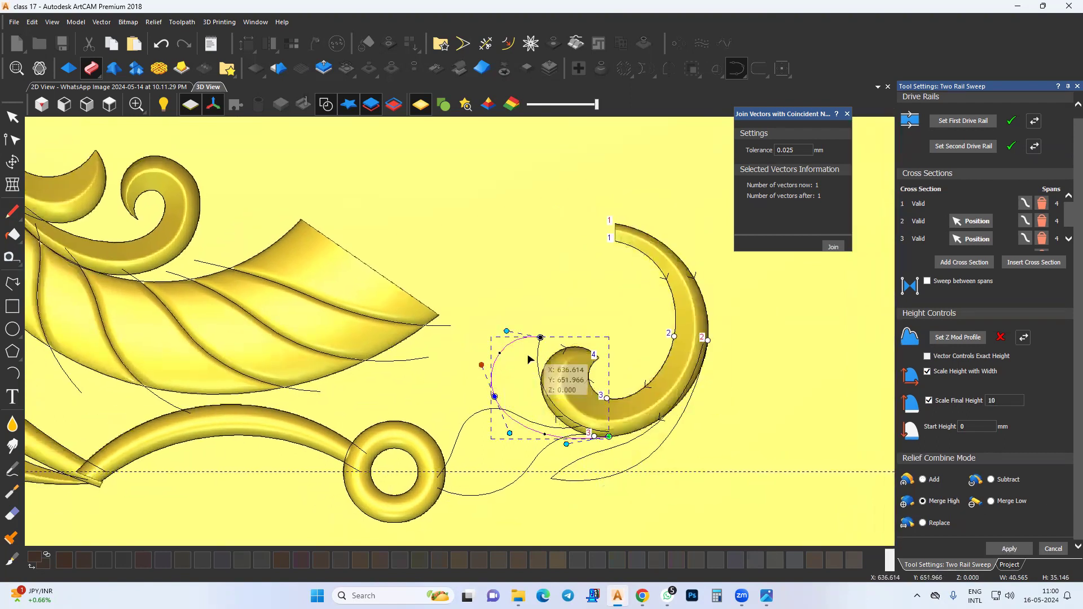
pyautogui.keyDown('shift'); pyautogui.click(539, 367); pyautogui.keyUp('shift')
pyautogui.moveTo(537, 371); pyautogui.dragTo(552, 373, button='middle')
pyautogui.click(959, 121)
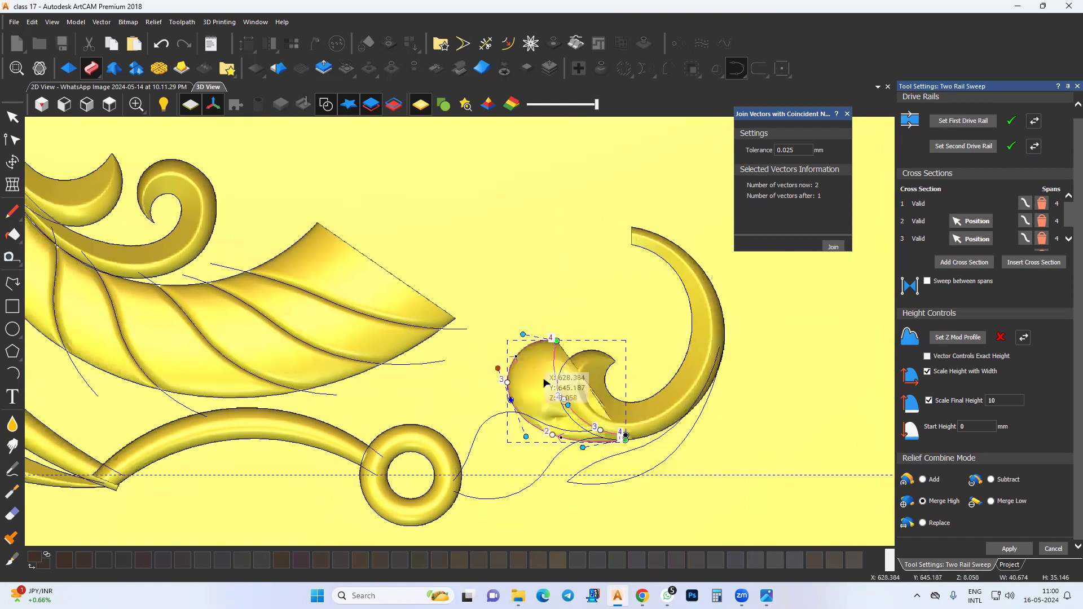
pyautogui.click(1036, 121)
pyautogui.scroll(3, 556, 363)
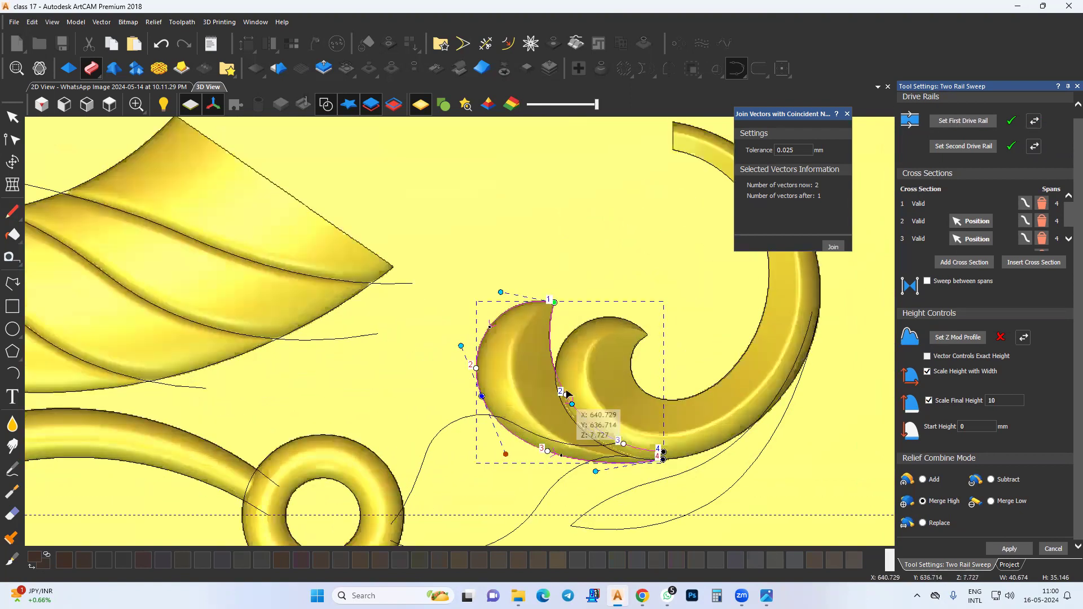
# Reposition the inner-rail points of cross-sections 2 and 3 on the small leaf beside the scroll.
pyautogui.moveTo(573, 388); pyautogui.dragTo(558, 352)
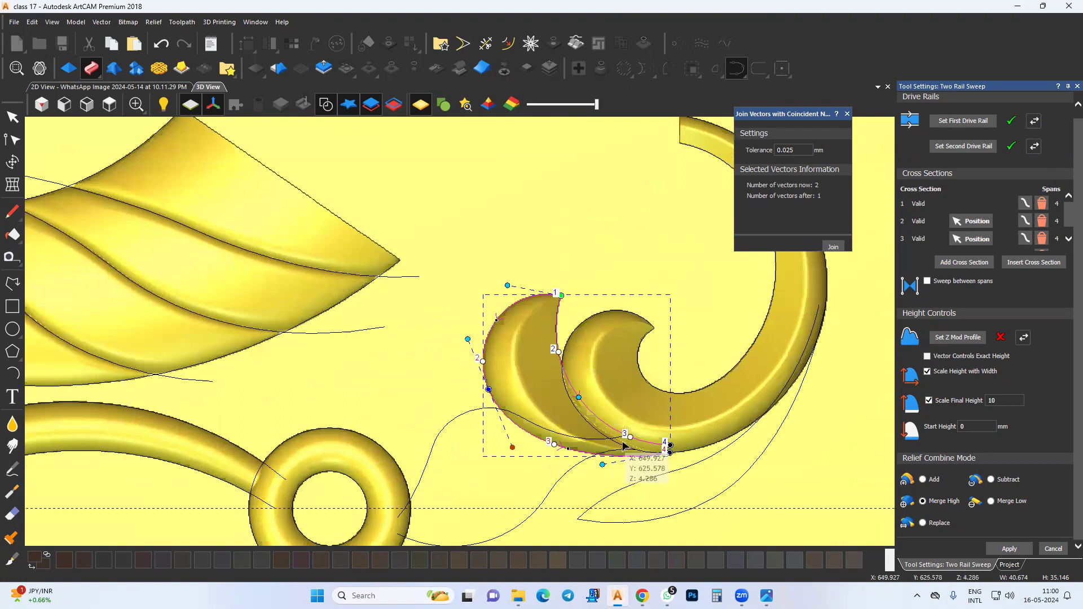
pyautogui.moveTo(630, 437); pyautogui.dragTo(589, 411)
pyautogui.moveTo(570, 444); pyautogui.dragTo(543, 420, button='middle')
# Use the two edge vectors of the pointed leaf below the scroll as drive rails and line up its cross-sections 2 and 3.
pyautogui.click(465, 516)
pyautogui.click(589, 483)
pyautogui.moveTo(584, 458); pyautogui.dragTo(651, 503)
pyautogui.click(965, 123)
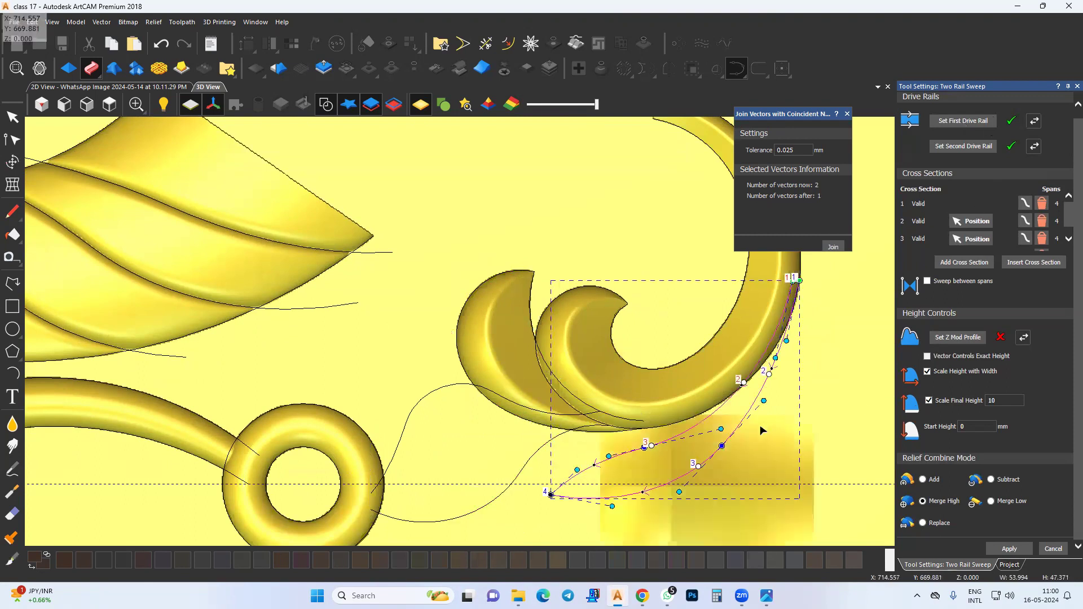
pyautogui.moveTo(657, 448); pyautogui.dragTo(626, 464)
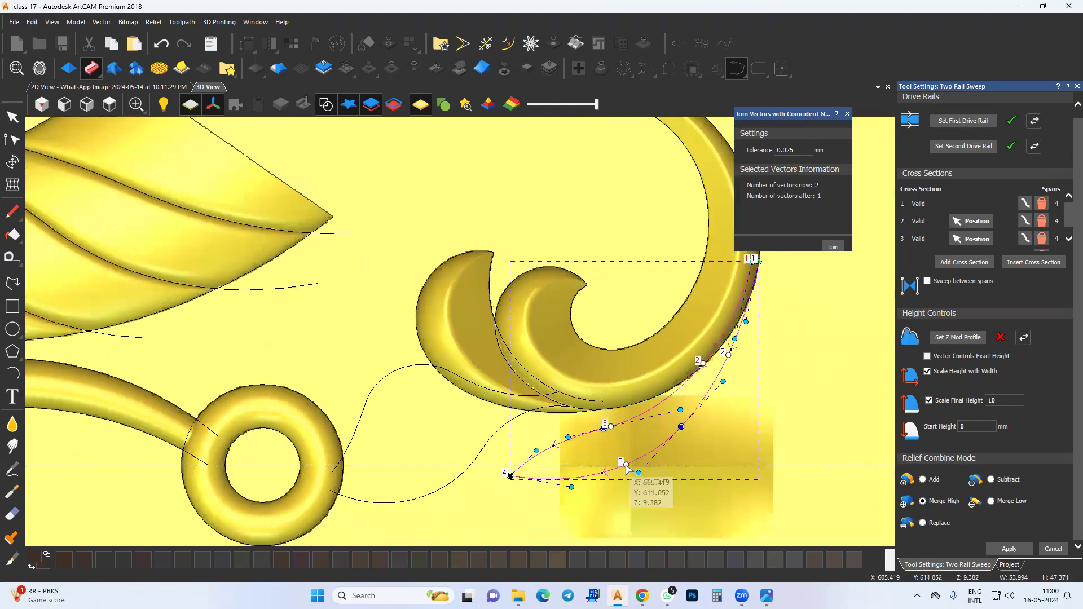
pyautogui.moveTo(701, 457); pyautogui.dragTo(686, 454, button='middle')
pyautogui.moveTo(687, 361); pyautogui.dragTo(702, 337)
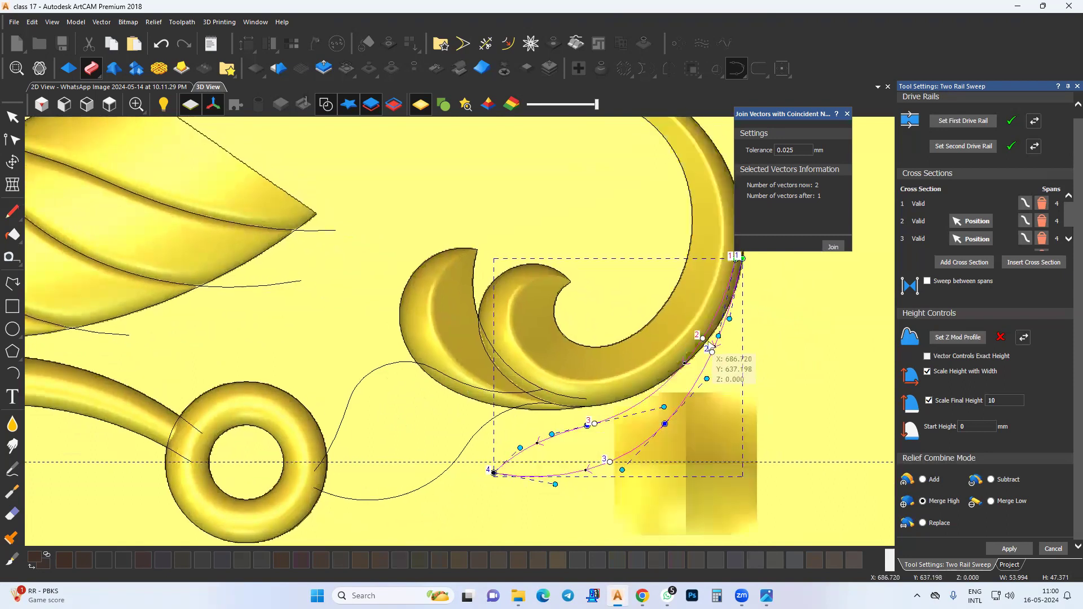
# Use the two edge vectors of the bud between the ring and the scroll as drive rails and delete all existing cross-sections.
pyautogui.moveTo(400, 462); pyautogui.dragTo(530, 411, button='middle')
pyautogui.click(502, 449)
pyautogui.keyDown('shift'); pyautogui.click(499, 324); pyautogui.keyUp('shift')
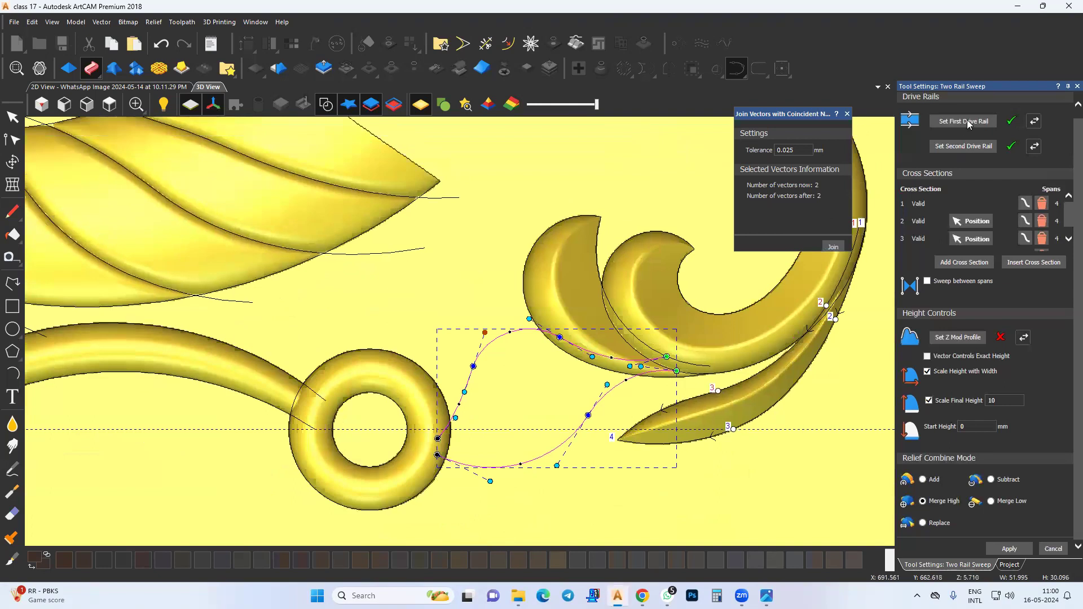
pyautogui.click(968, 122)
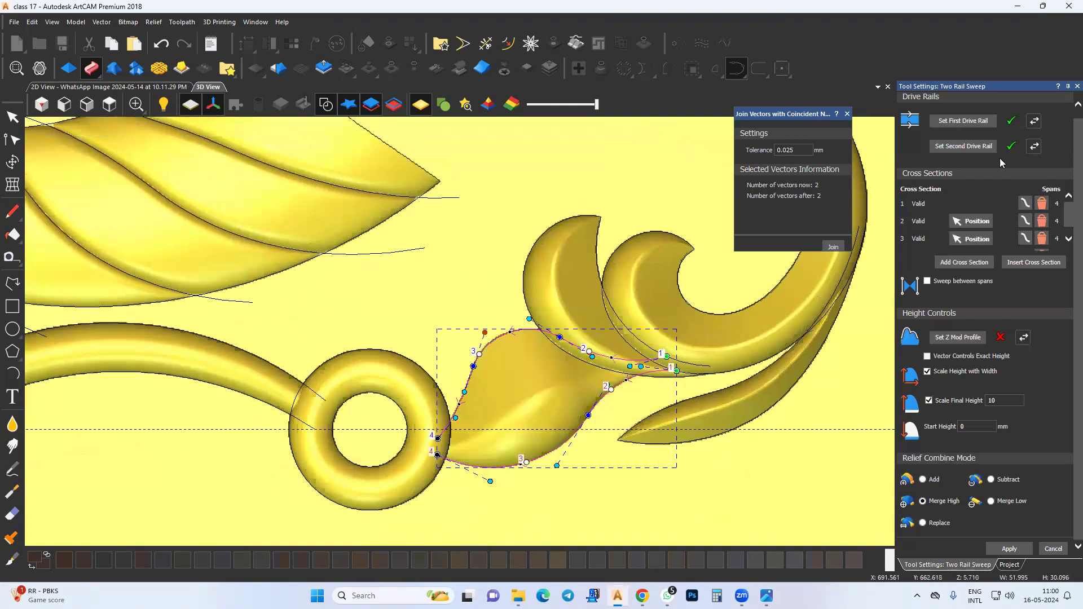
pyautogui.click(1042, 202)
pyautogui.click(1042, 202)
pyautogui.click(1042, 202)
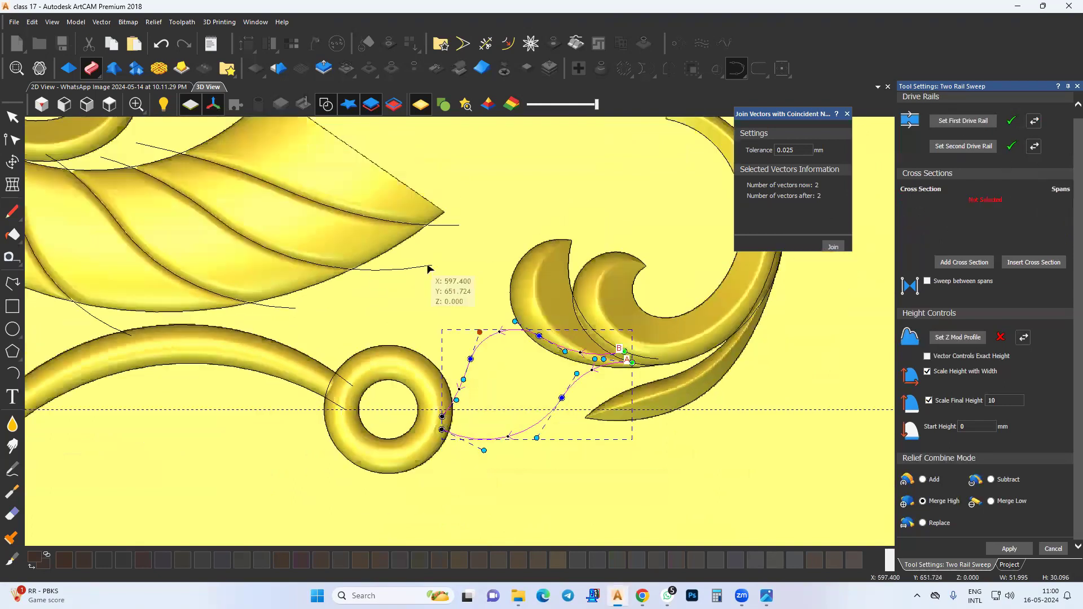
# Add the small arch profile beside the upper stem as the bud sweep's cross-section.
pyautogui.scroll(-3, 429, 269)
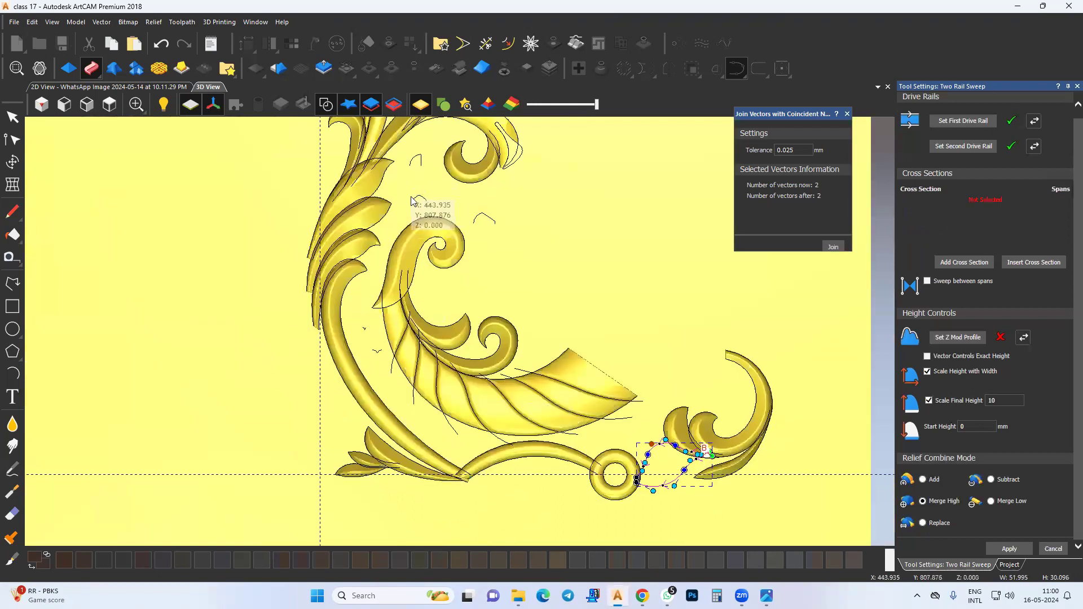
pyautogui.moveTo(412, 198); pyautogui.dragTo(487, 359, button='middle')
pyautogui.click(430, 228)
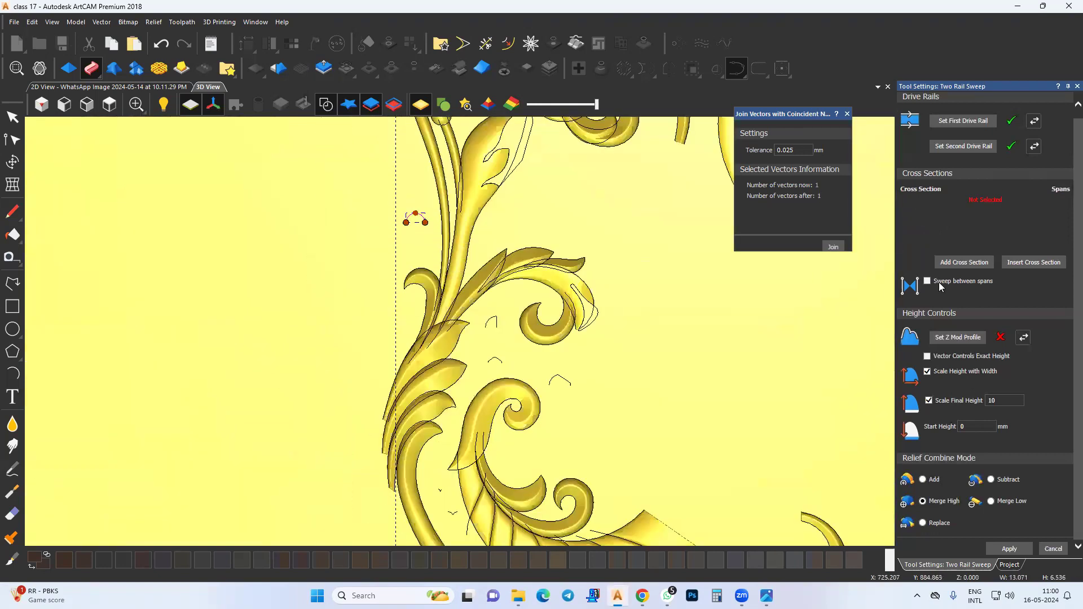
pyautogui.click(965, 263)
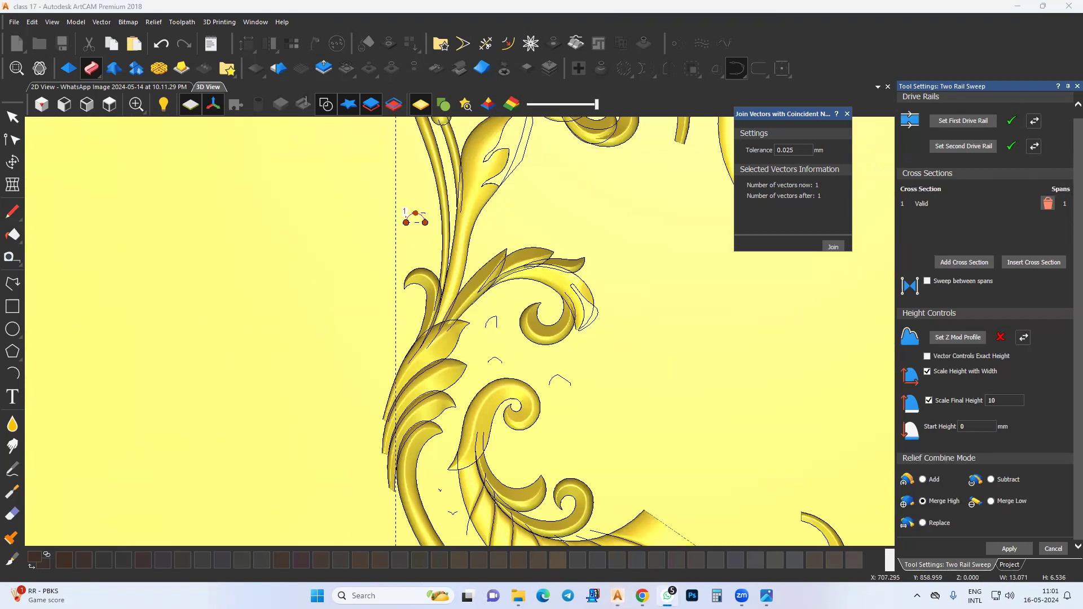
# Apply the bud sweep with a final height of 10 in Merge High mode and close Two Rail Sweep.
pyautogui.scroll(-2, 632, 411)
pyautogui.moveTo(663, 512); pyautogui.dragTo(593, 378, button='middle')
pyautogui.scroll(5, 686, 367)
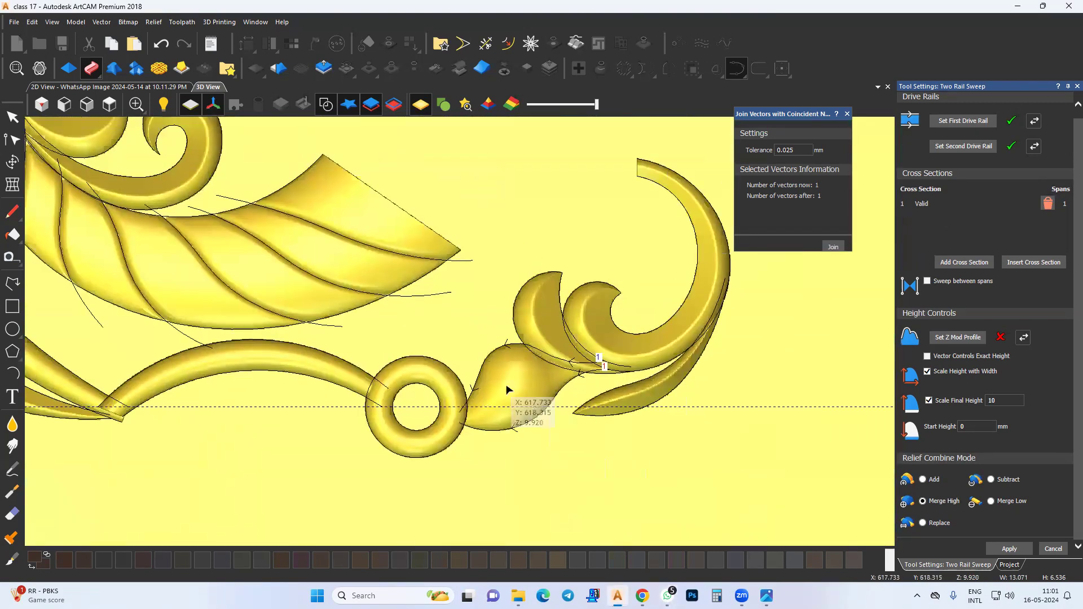
pyautogui.click(1061, 555)
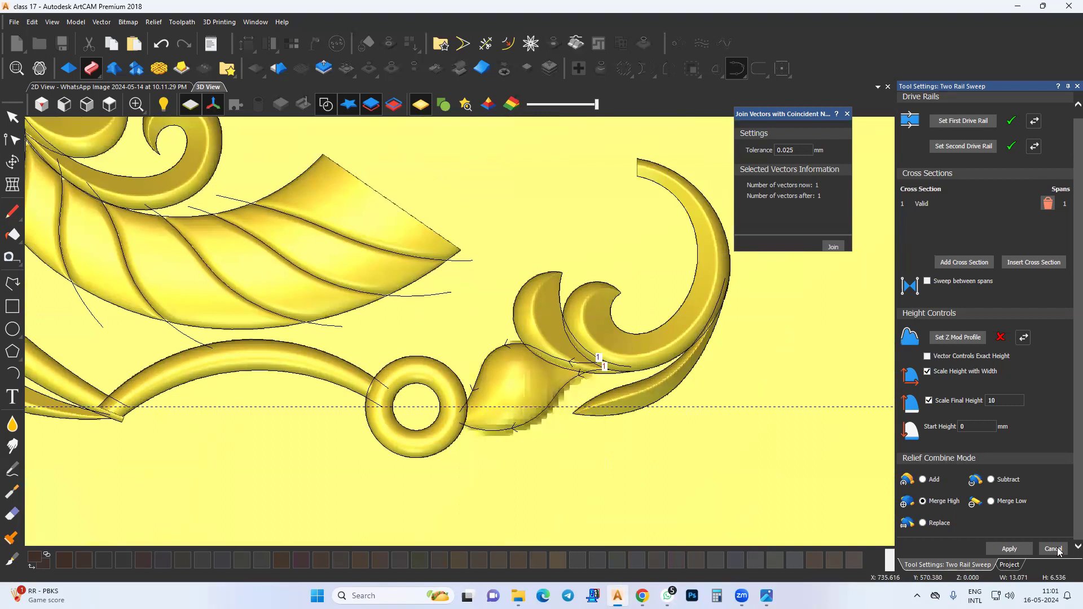
# Switch to the 2D view with nothing selected and locate the untraced serrated leaf in the reference image's upper-right part.
pyautogui.scroll(-5, 521, 282)
pyautogui.scroll(-2, 498, 371)
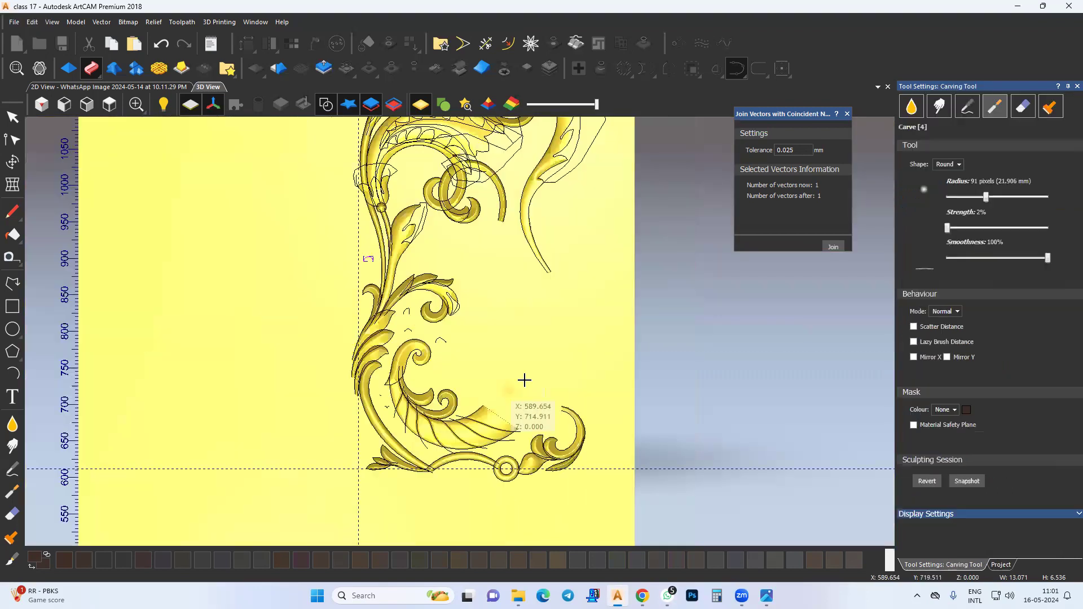
pyautogui.moveTo(506, 327); pyautogui.dragTo(532, 417, button='middle')
pyautogui.moveTo(498, 330); pyautogui.dragTo(509, 363, button='middle')
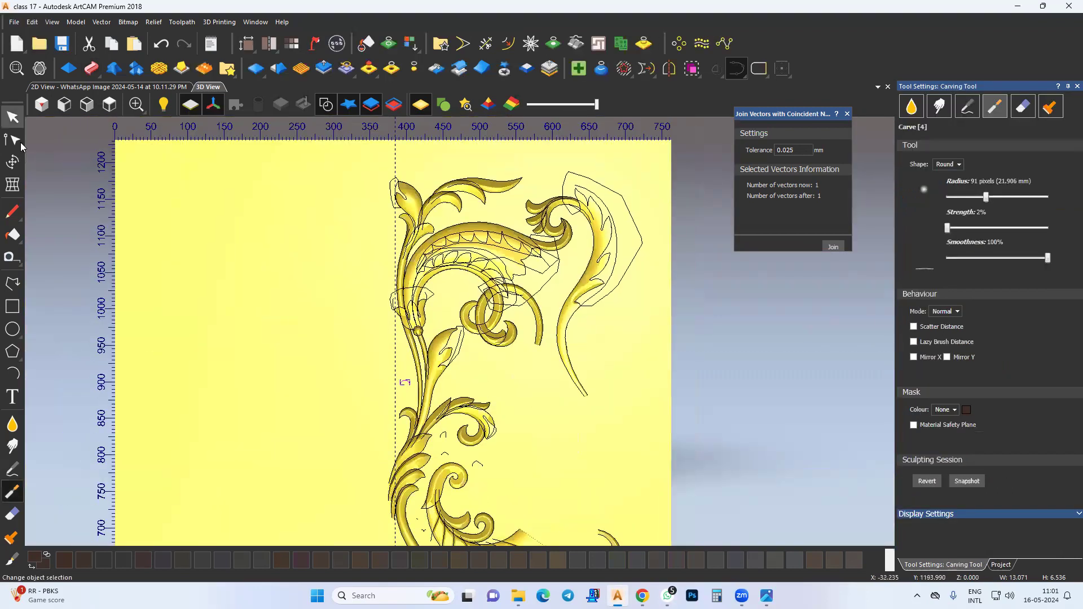
pyautogui.click(68, 87)
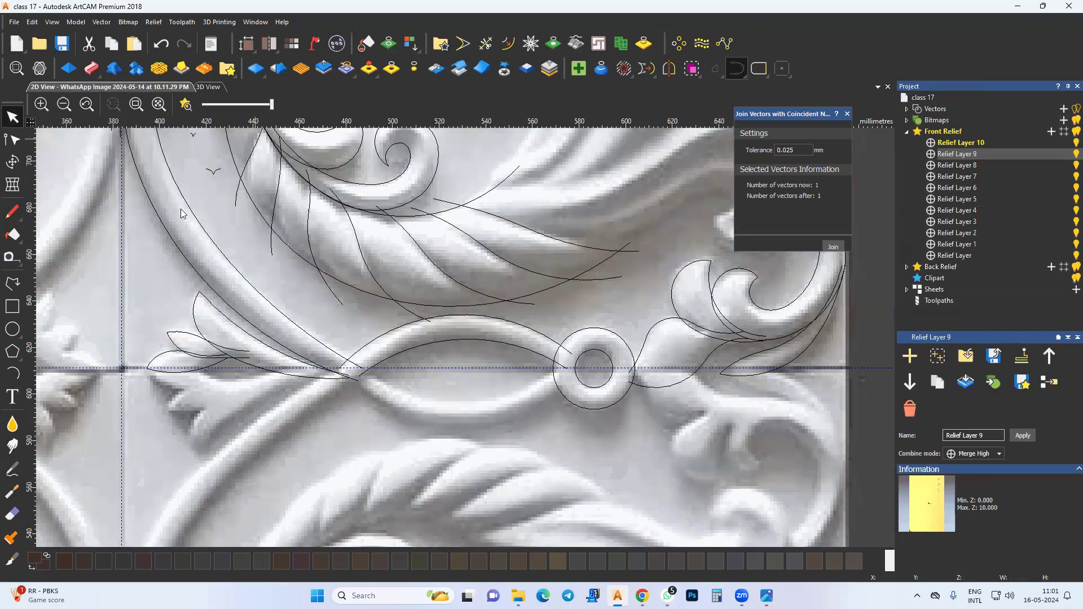
pyautogui.click(276, 296)
pyautogui.scroll(-2, 280, 288)
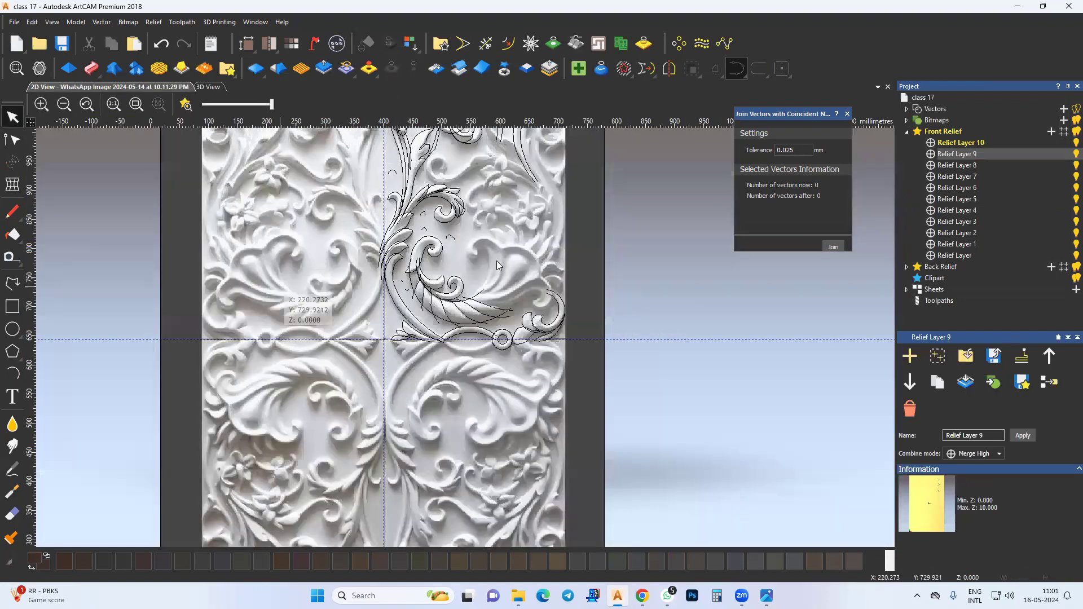
pyautogui.moveTo(476, 220); pyautogui.dragTo(484, 220, button='middle')
pyautogui.scroll(3, 493, 224)
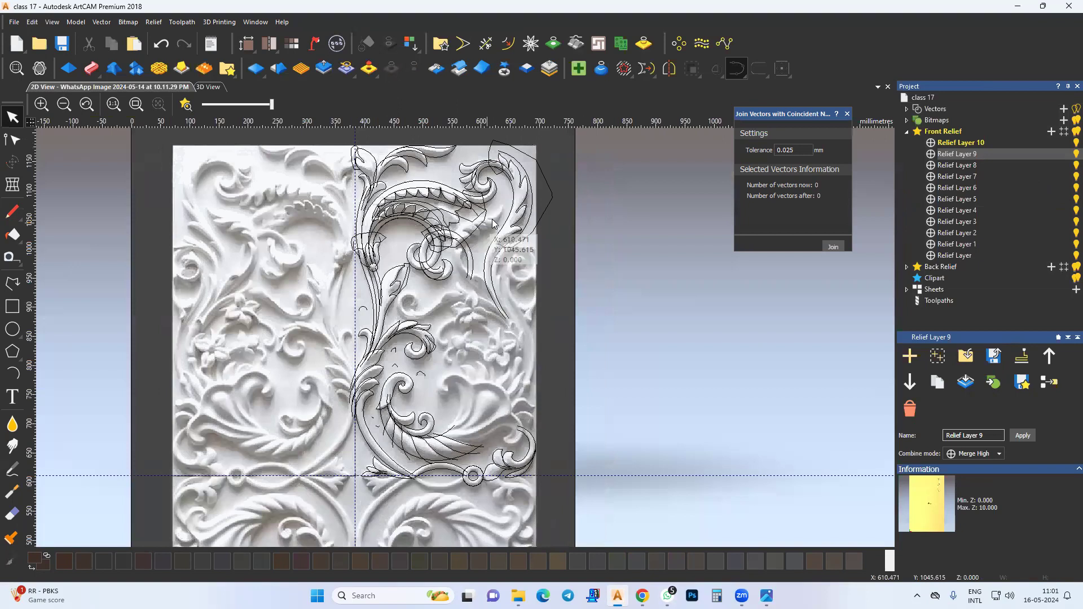
pyautogui.scroll(2, 483, 243)
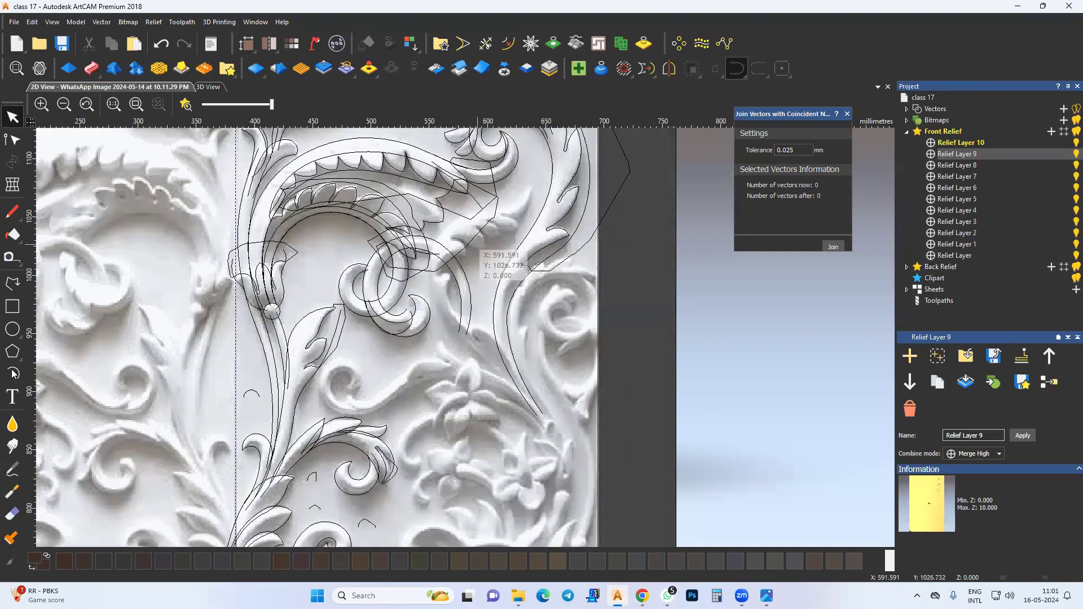
# Draw a start-end-point arc of about 52 mm radius along the serrated leaf's upper edge, starting at its tip.
pyautogui.press('a')
pyautogui.moveTo(537, 245); pyautogui.dragTo(485, 273, button='middle')
pyautogui.scroll(1, 508, 229)
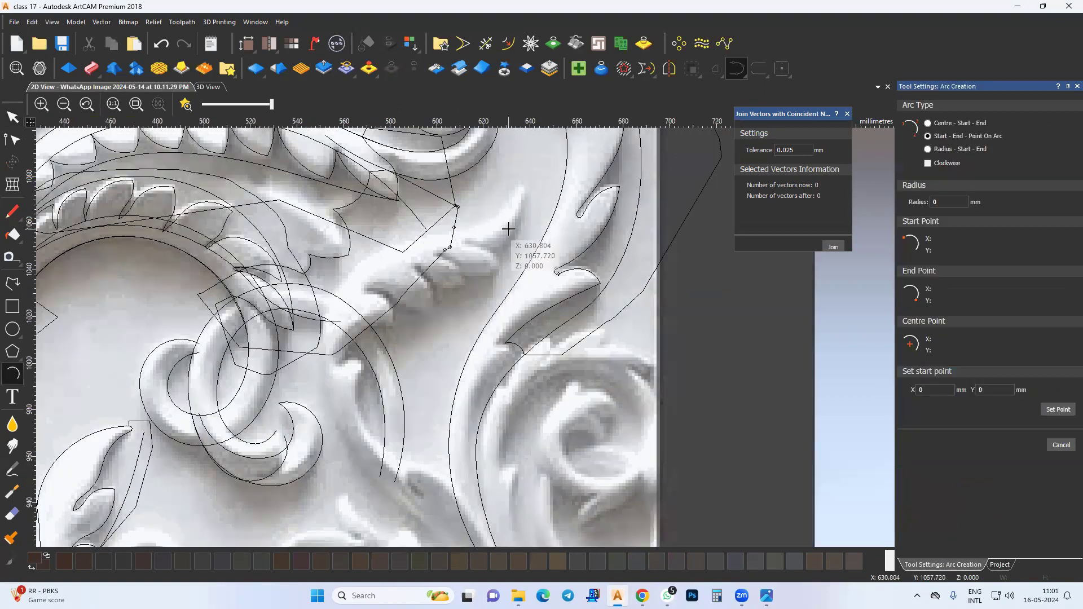
pyautogui.scroll(1, 503, 215)
pyautogui.click(503, 215)
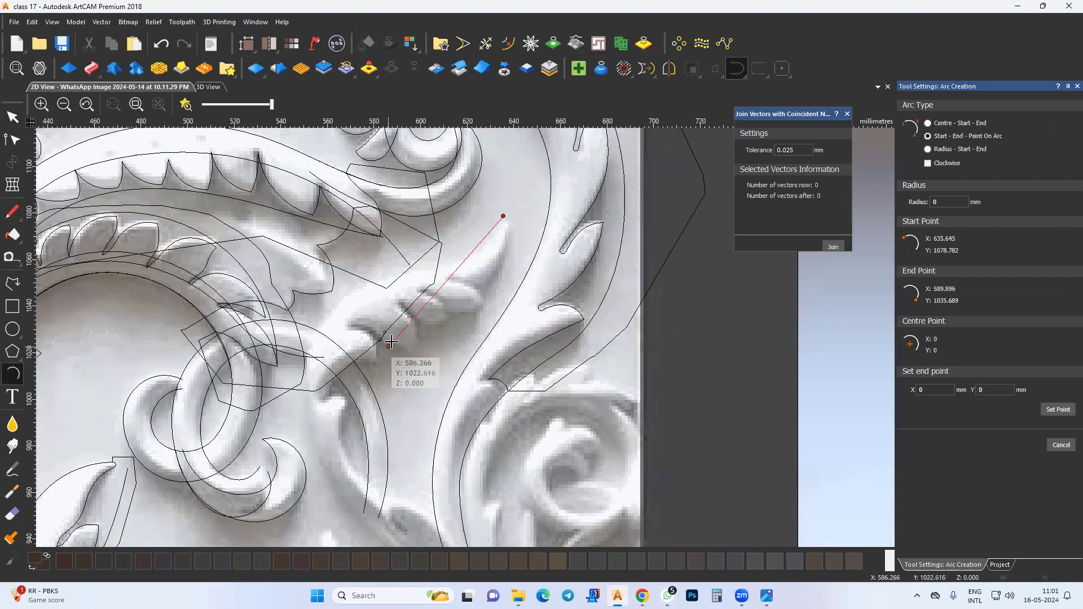
pyautogui.moveTo(403, 282); pyautogui.dragTo(409, 304, button='middle')
pyautogui.scroll(2, 410, 312)
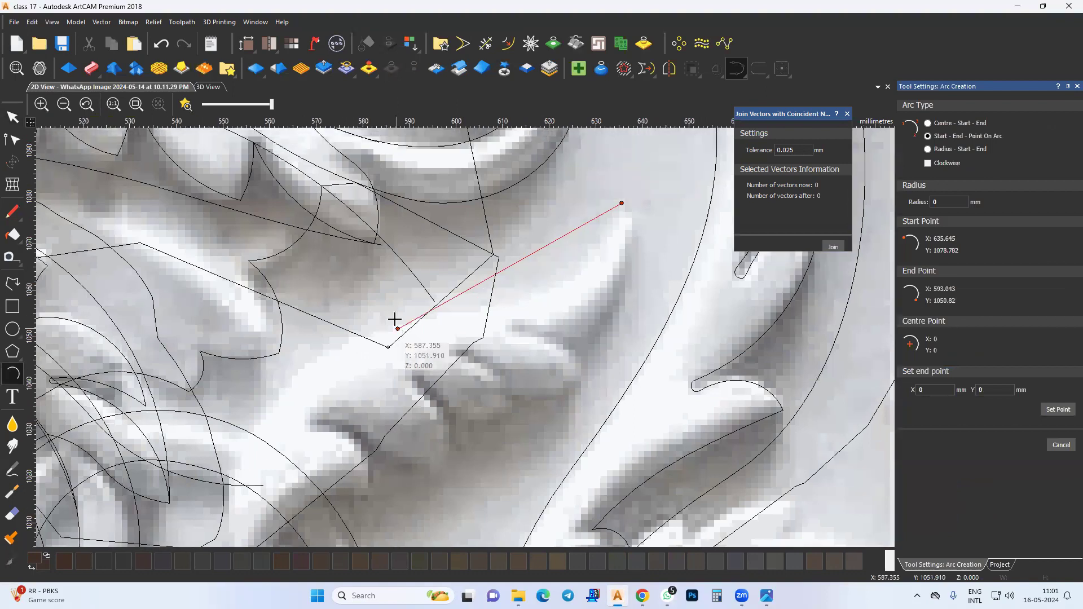
pyautogui.click(393, 319)
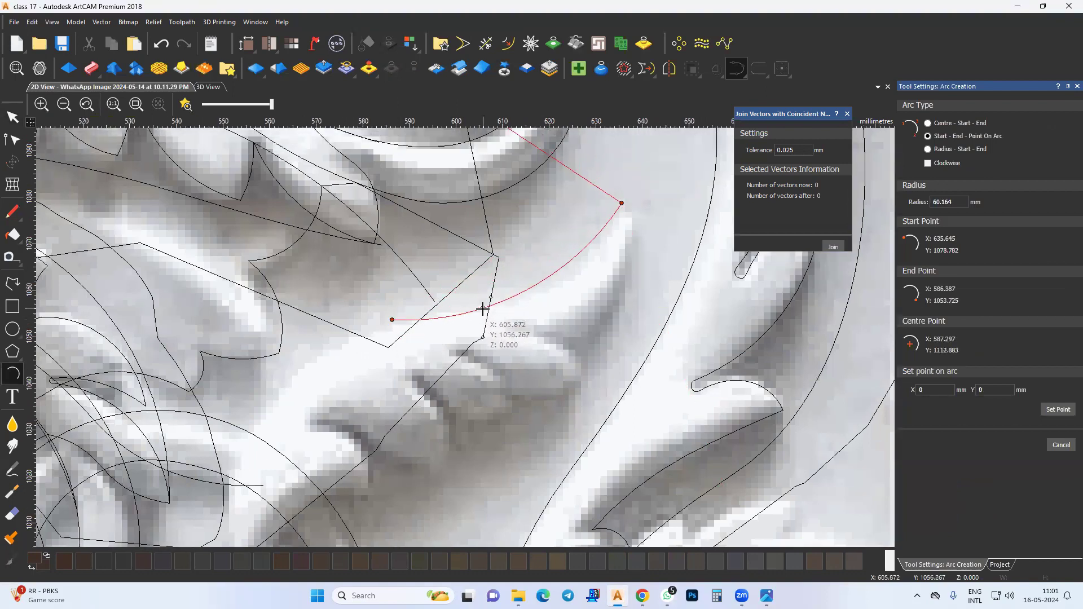
pyautogui.click(413, 318)
# Continue the upper edge with two connected arcs around the leaf's base and down the stem, the second about 112 mm in radius.
pyautogui.click(392, 320)
pyautogui.moveTo(288, 395); pyautogui.dragTo(407, 238, button='middle')
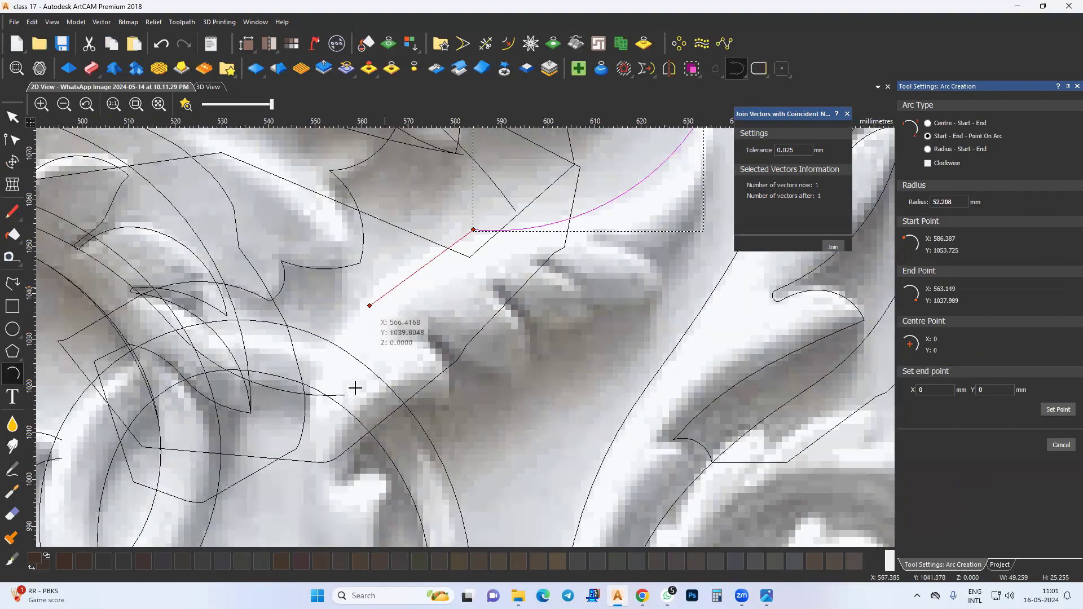
pyautogui.click(348, 320)
pyautogui.moveTo(337, 433); pyautogui.dragTo(367, 213, button='middle')
pyautogui.click(368, 211)
pyautogui.click(570, 435)
pyautogui.click(471, 339)
# Draw a nearly straight closing arc down the stem to the lower end of the neighbouring stem vector and finish arc creation.
pyautogui.moveTo(513, 391); pyautogui.dragTo(488, 326, button='middle')
pyautogui.moveTo(551, 394); pyautogui.dragTo(512, 331, button='middle')
pyautogui.click(508, 308)
pyautogui.moveTo(605, 413); pyautogui.dragTo(545, 336, button='middle')
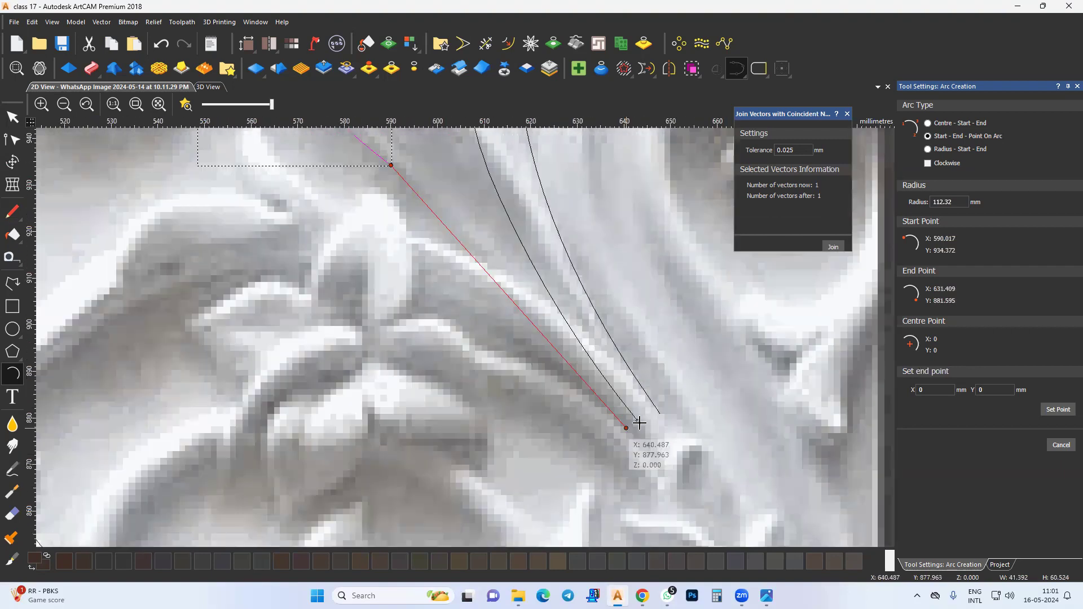
pyautogui.click(637, 420)
pyautogui.click(518, 299)
pyautogui.press('Escape')
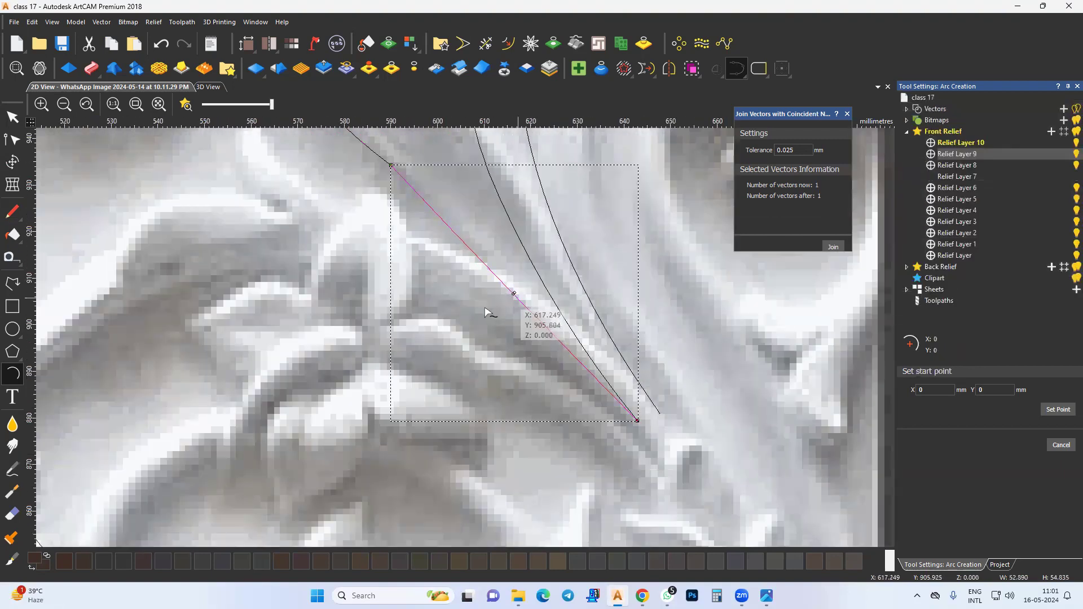
# Join the four upper-edge arcs into one vector and smooth its nodes so the curve follows the leaf.
pyautogui.scroll(-1, 468, 338)
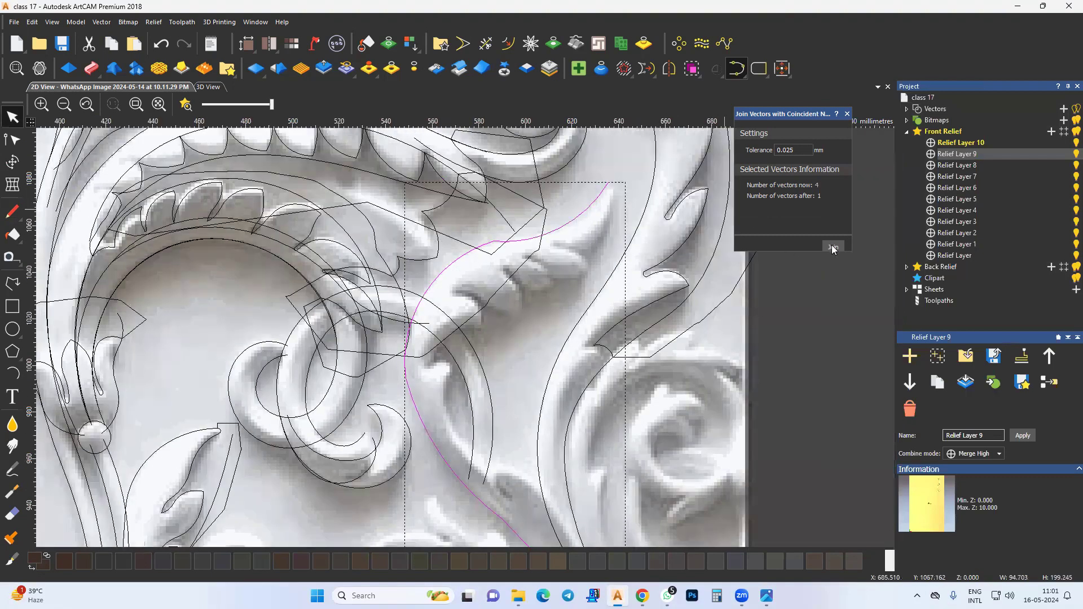
pyautogui.click(7, 141)
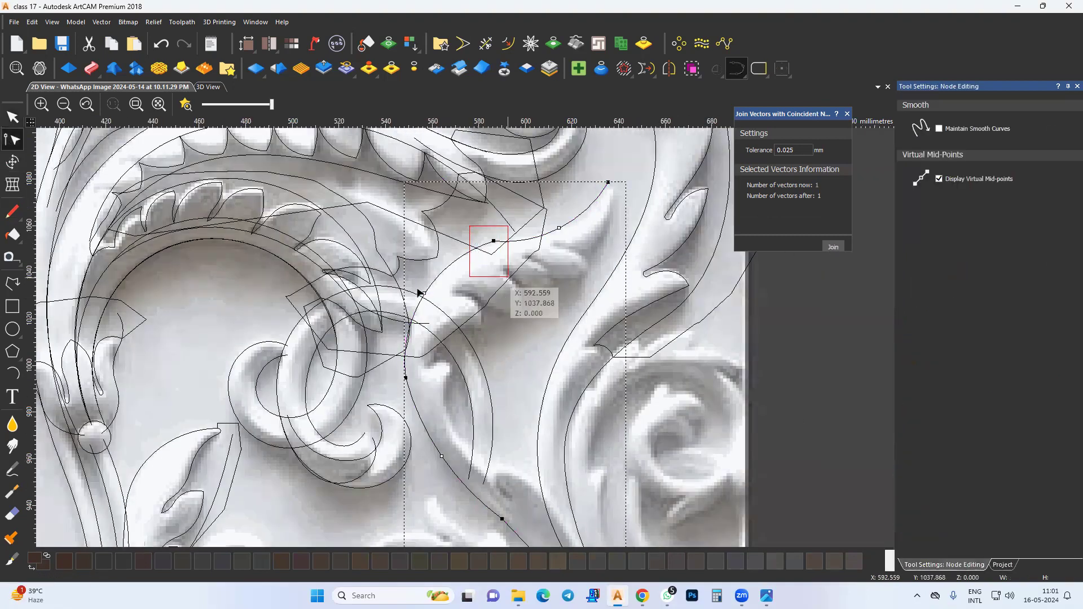
pyautogui.press('s')
pyautogui.moveTo(472, 359); pyautogui.dragTo(482, 393, button='middle')
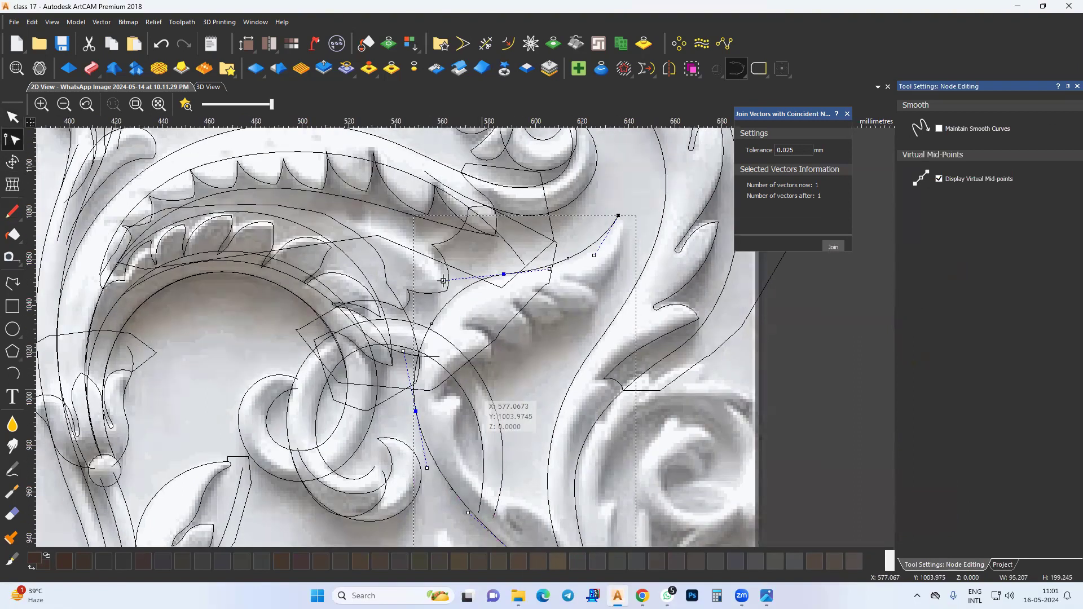
pyautogui.moveTo(443, 281); pyautogui.dragTo(444, 287)
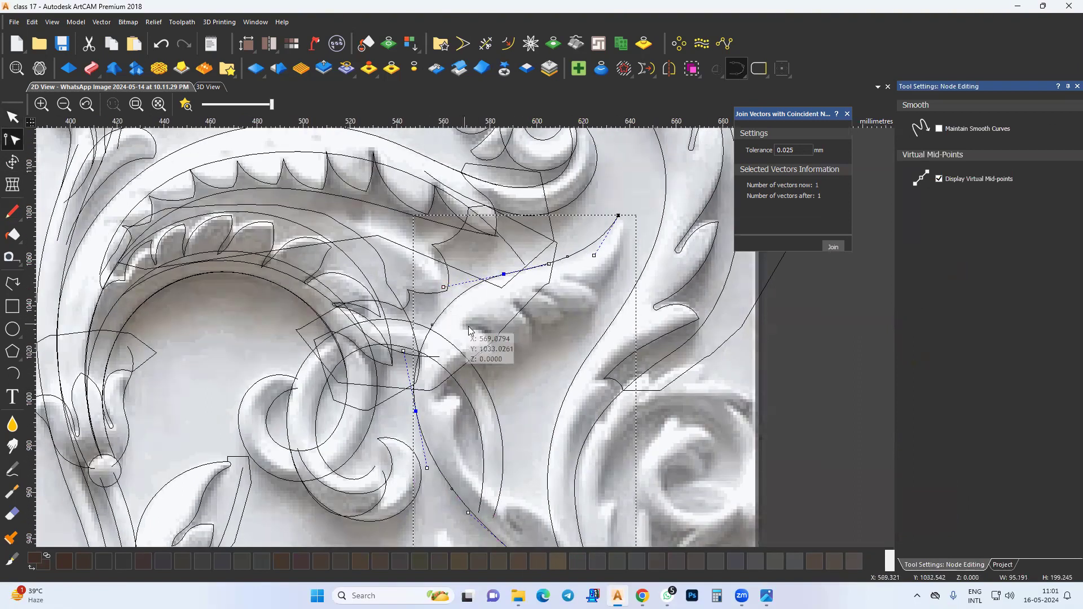
pyautogui.moveTo(458, 322); pyautogui.dragTo(463, 326, button='middle')
# Trace the leaf's lower edge from its tip with two connected arcs of about 58 mm and 21 mm radius.
pyautogui.click(18, 373)
pyautogui.click(624, 235)
pyautogui.click(527, 365)
pyautogui.click(597, 334)
pyautogui.click(526, 365)
pyautogui.moveTo(483, 394); pyautogui.dragTo(517, 354, button='middle')
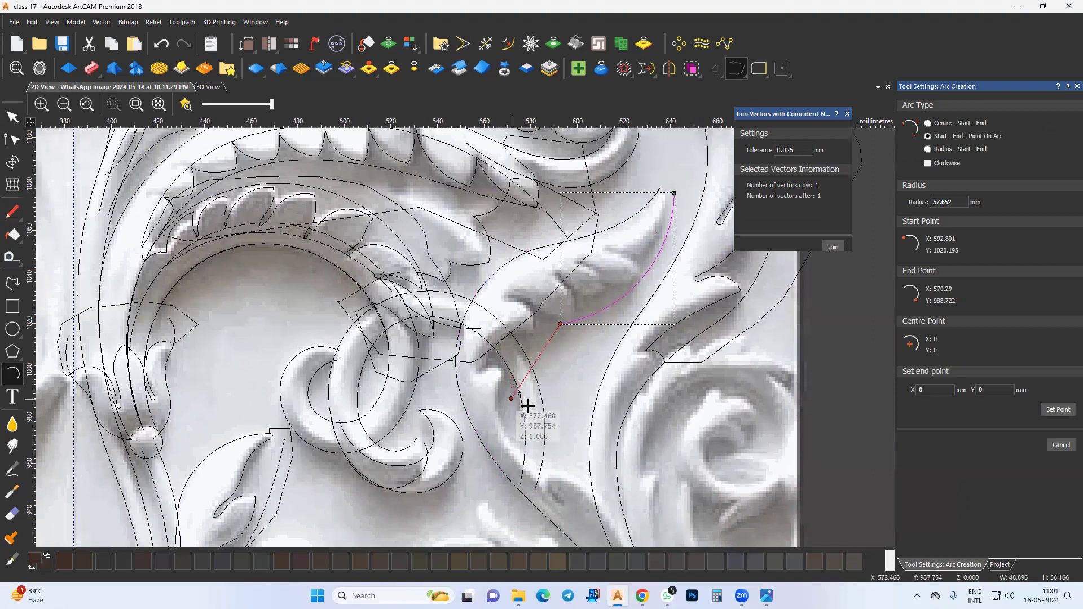
pyautogui.click(545, 418)
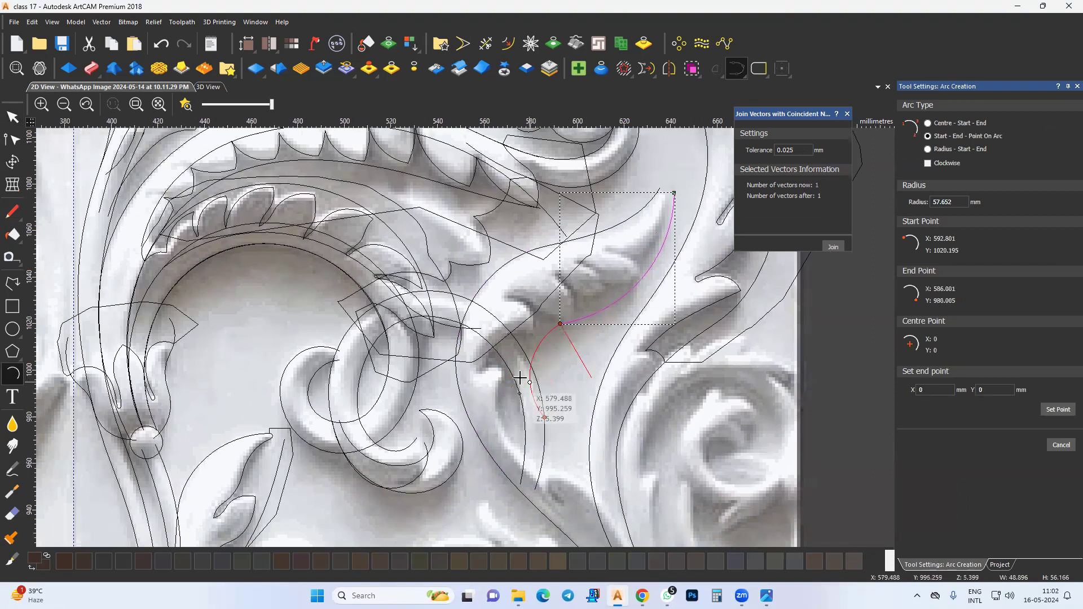
pyautogui.click(514, 377)
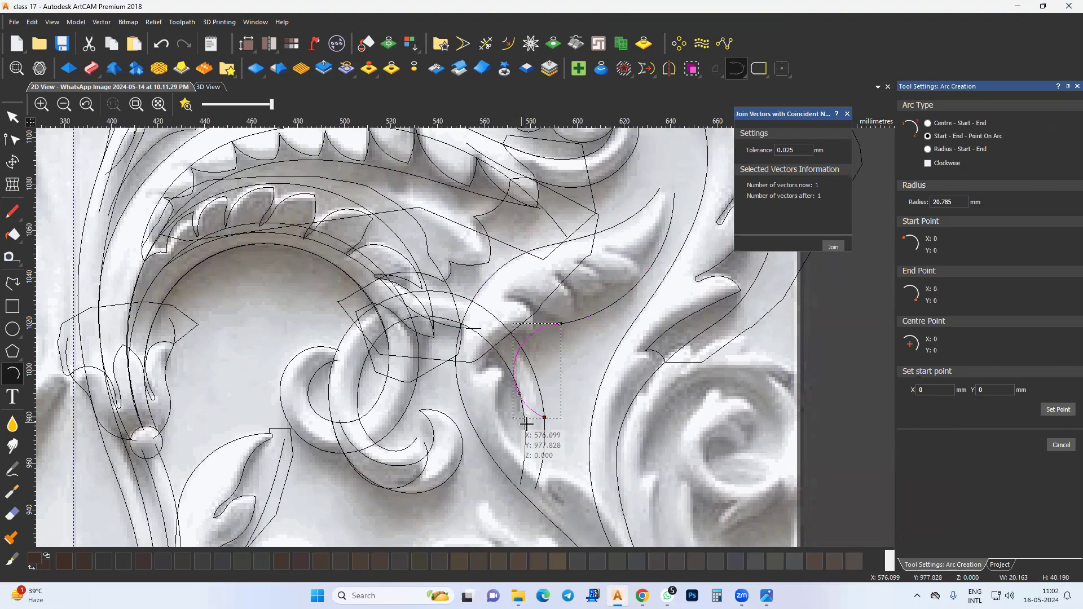
# Extend the lower edge with a nearly straight arc down to the stem's lower end and finish arc creation.
pyautogui.moveTo(602, 498); pyautogui.dragTo(542, 337, button='middle')
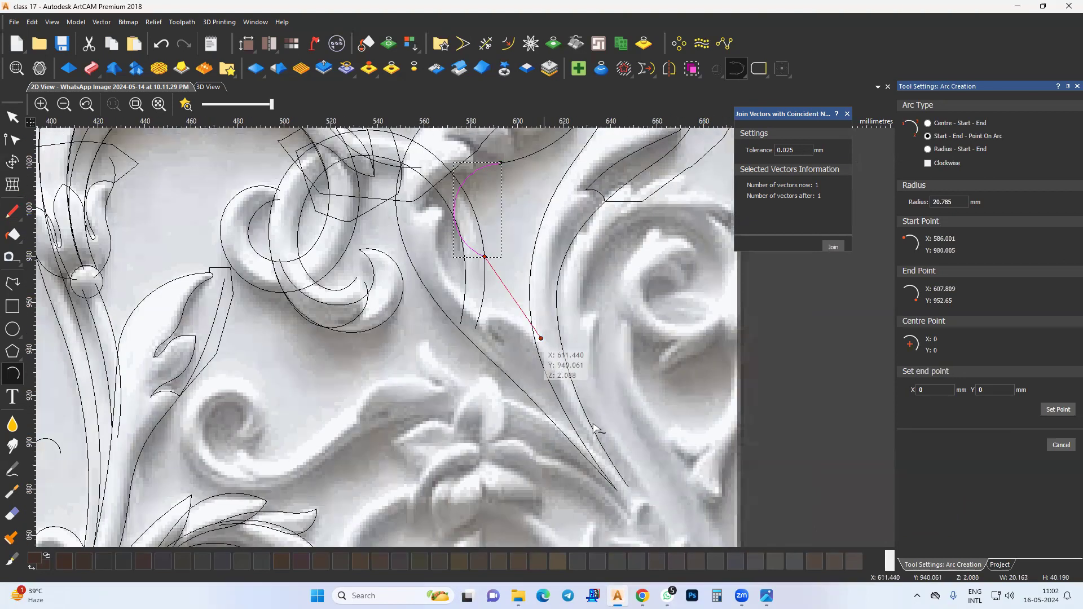
pyautogui.moveTo(627, 487); pyautogui.dragTo(601, 433, button='middle')
pyautogui.click(564, 371)
pyautogui.press('Escape')
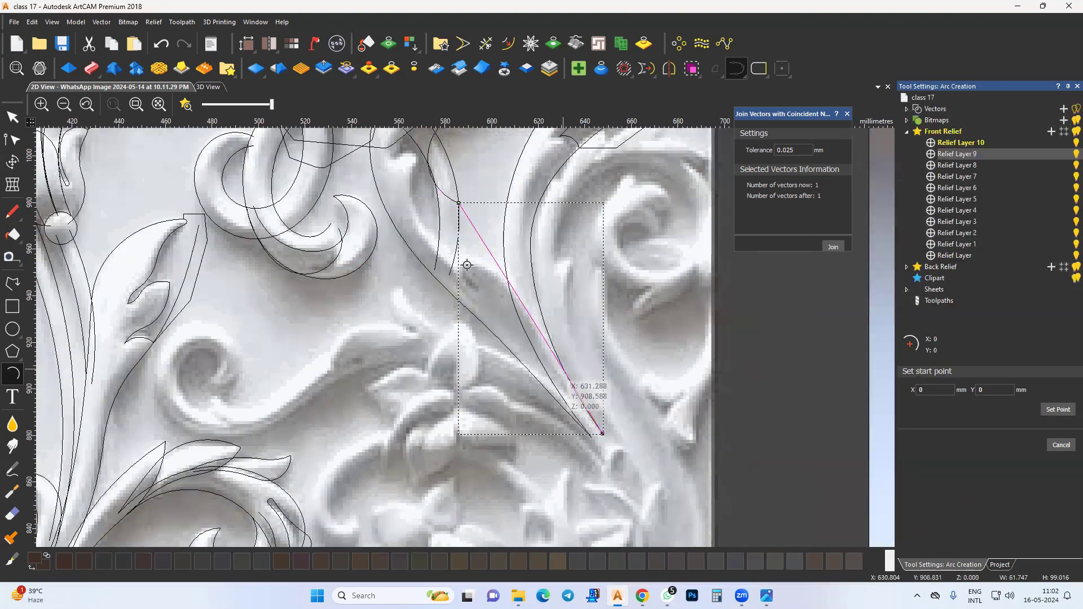
# Join the lower-edge arcs of the leaf and stem into one vector and smooth its two inner nodes.
pyautogui.moveTo(465, 282); pyautogui.dragTo(467, 418, button='middle')
pyautogui.keyDown('shift'); pyautogui.moveTo(481, 221); pyautogui.dragTo(470, 261); pyautogui.keyUp('shift')
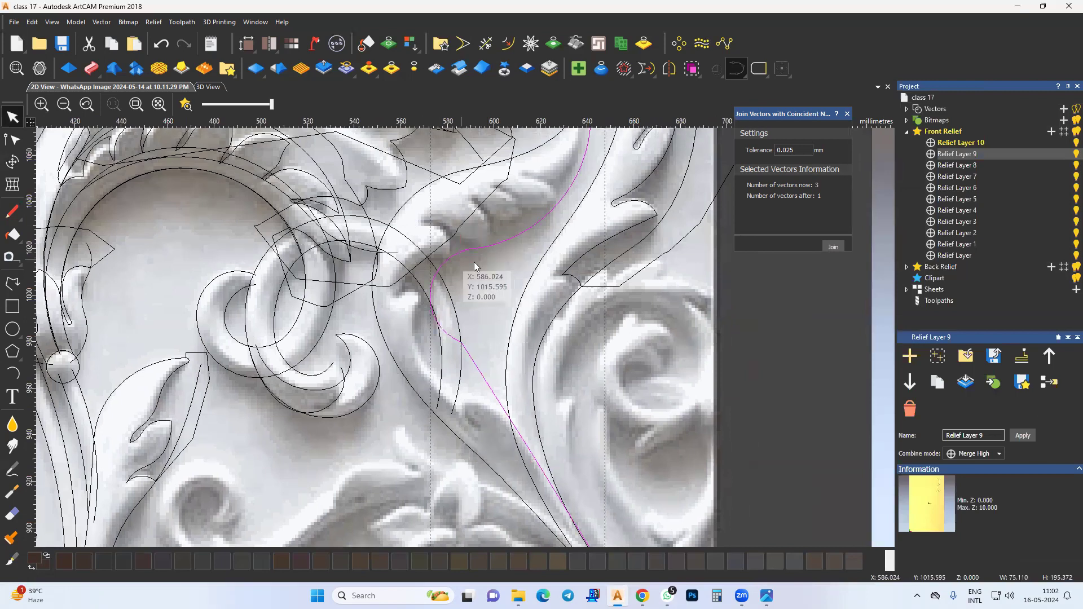
pyautogui.moveTo(487, 273); pyautogui.dragTo(487, 317, button='middle')
pyautogui.click(833, 247)
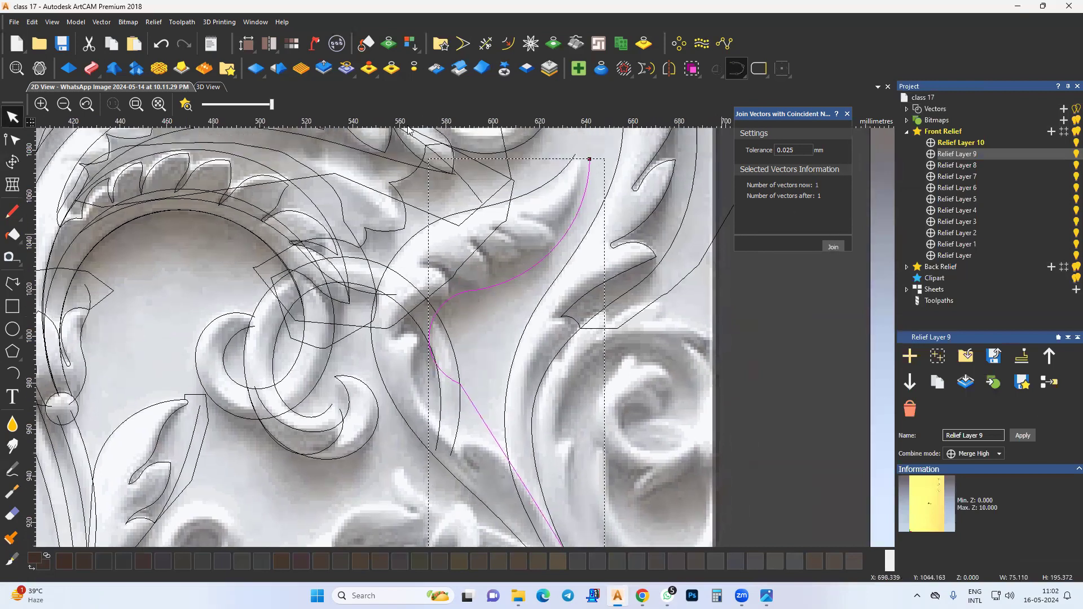
pyautogui.click(12, 140)
pyautogui.keyDown('shift'); pyautogui.moveTo(438, 346); pyautogui.dragTo(478, 395); pyautogui.keyUp('shift')
pyautogui.press('s')
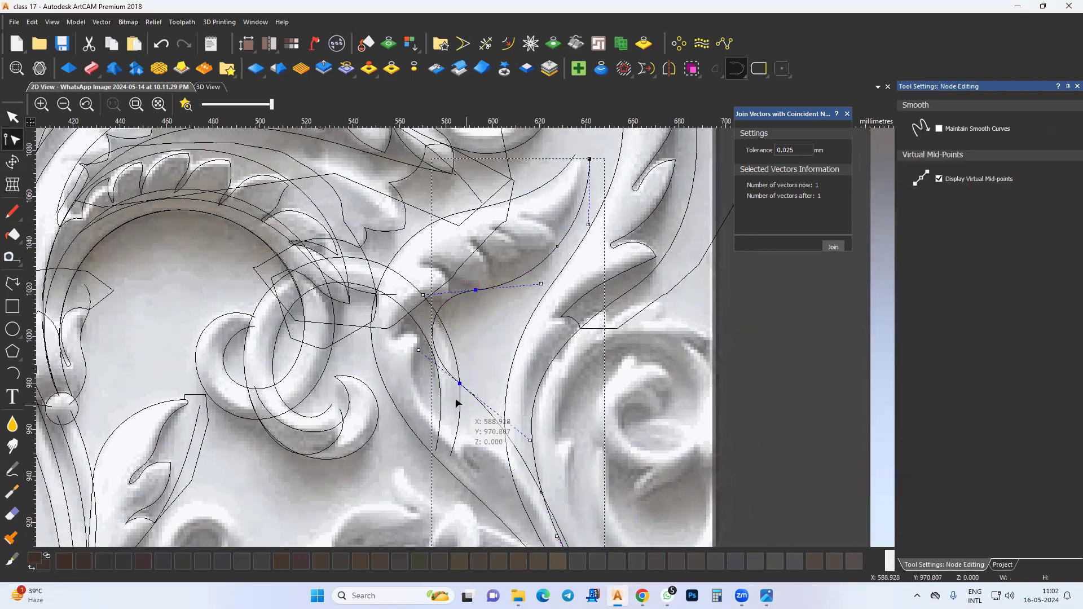
# Reposition the two smoothed nodes so the lower-edge curve follows the leaf base and stem, and deselect the vector.
pyautogui.moveTo(548, 475); pyautogui.dragTo(512, 415, button='middle')
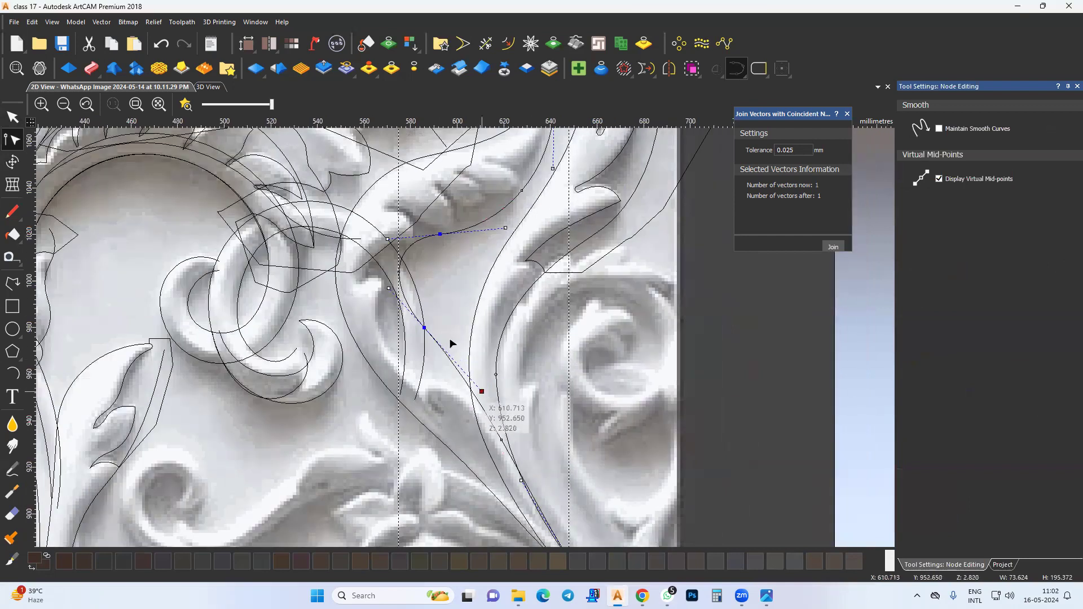
pyautogui.moveTo(431, 246); pyautogui.dragTo(415, 307, button='middle')
pyautogui.moveTo(423, 295); pyautogui.dragTo(407, 306)
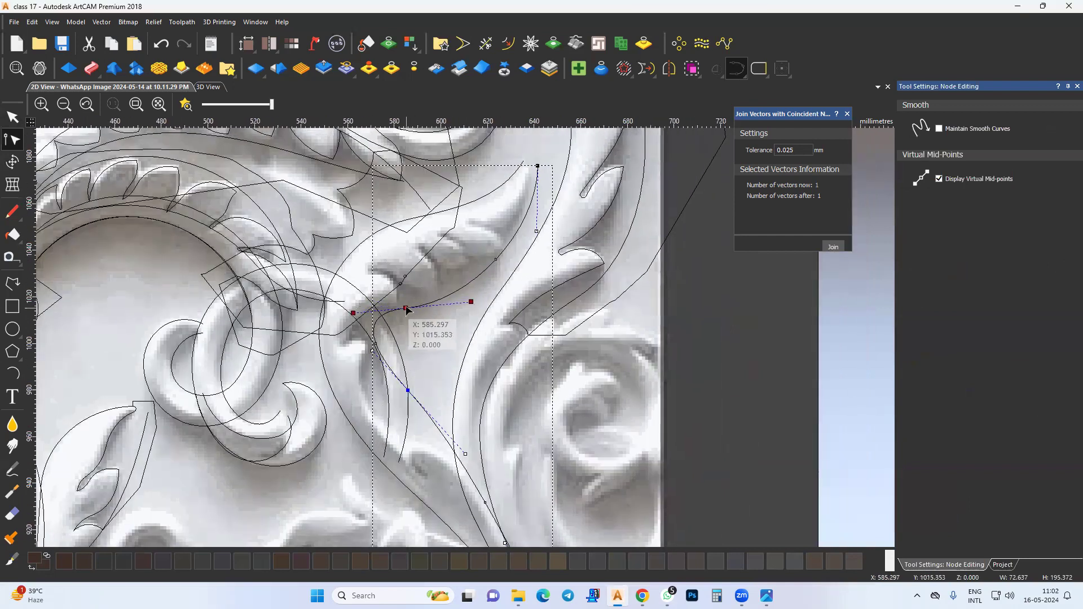
pyautogui.moveTo(407, 390); pyautogui.dragTo(411, 393)
pyautogui.moveTo(354, 311); pyautogui.dragTo(406, 314)
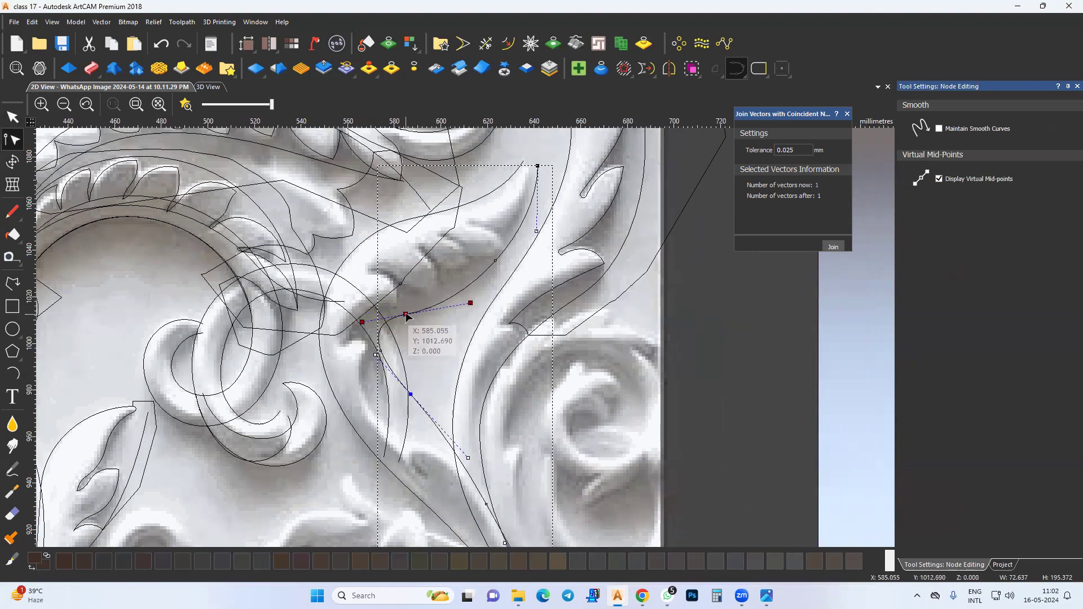
pyautogui.click(422, 332)
pyautogui.moveTo(422, 332); pyautogui.dragTo(430, 354, button='middle')
# Trace the leaf's serrated inner edge from its tip into the first notch with arcs of about 21 mm and 30 mm radius.
pyautogui.click(12, 374)
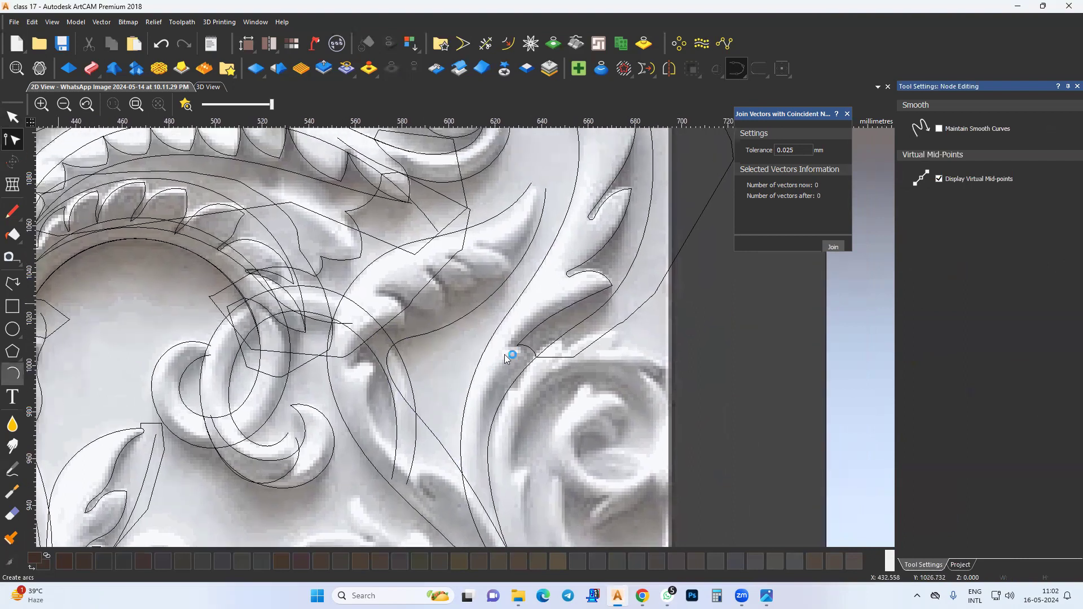
pyautogui.scroll(2, 532, 237)
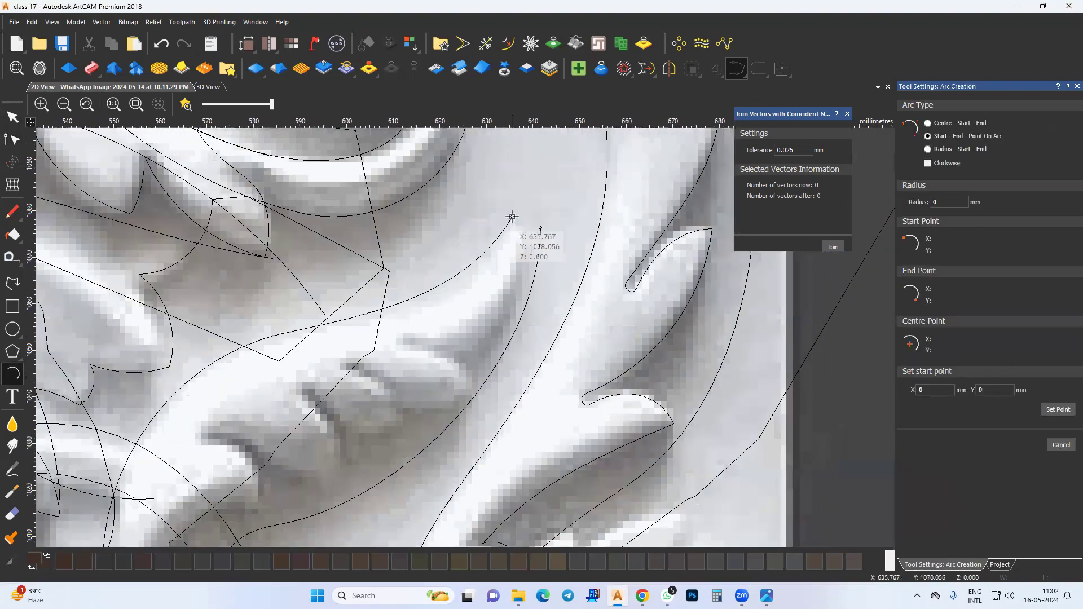
pyautogui.click(512, 218)
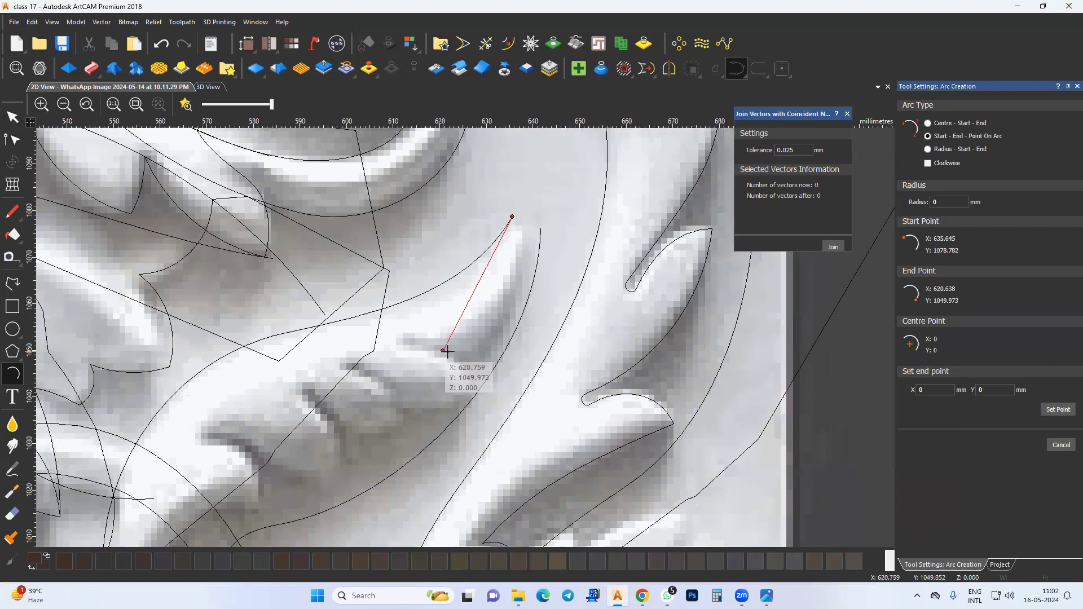
pyautogui.click(453, 351)
pyautogui.click(503, 316)
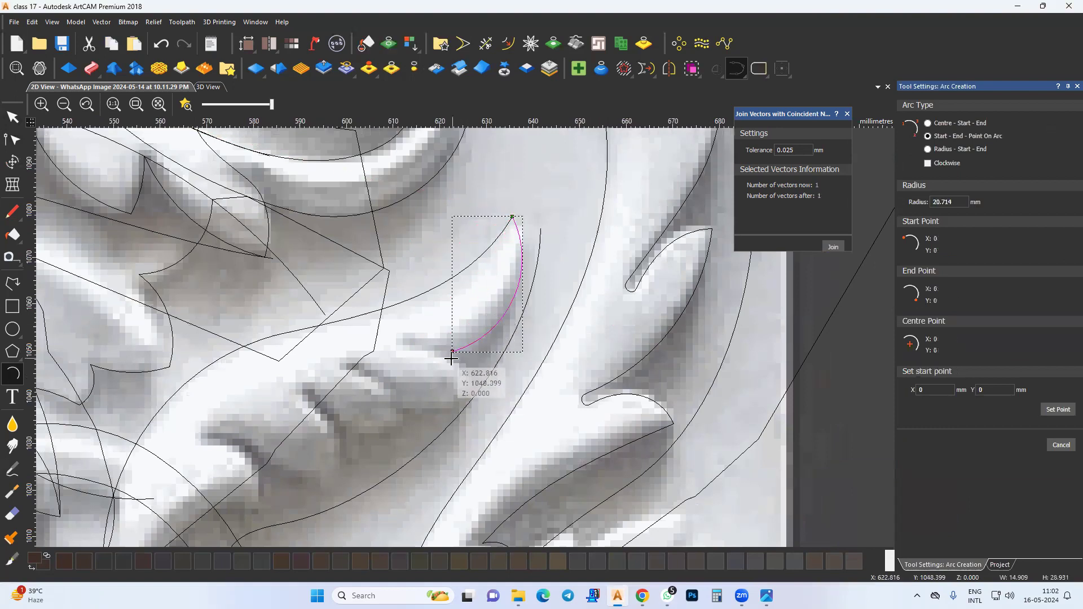
pyautogui.click(454, 351)
pyautogui.scroll(2, 454, 351)
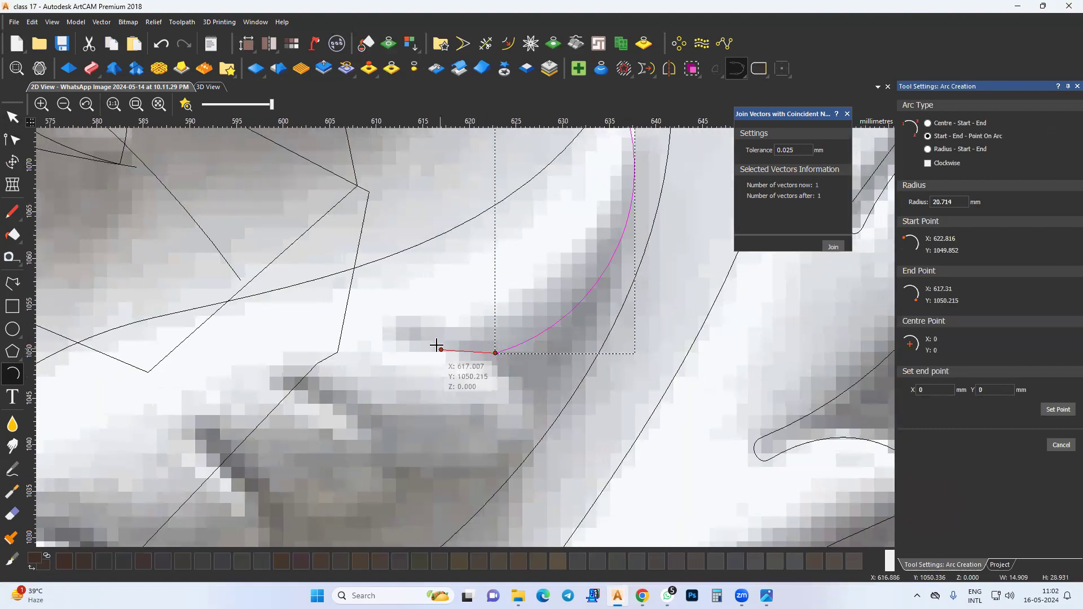
pyautogui.click(410, 335)
pyautogui.click(407, 336)
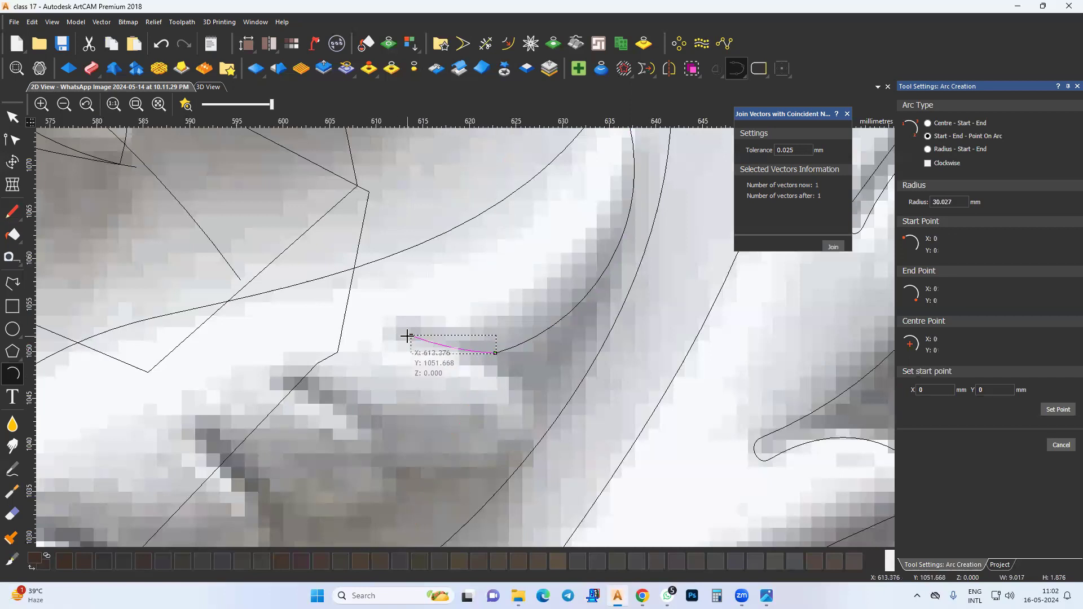
# Round the first notch with an arc of about 0.7 mm radius and draw an arc out to the first lobe's tip.
pyautogui.click(404, 347)
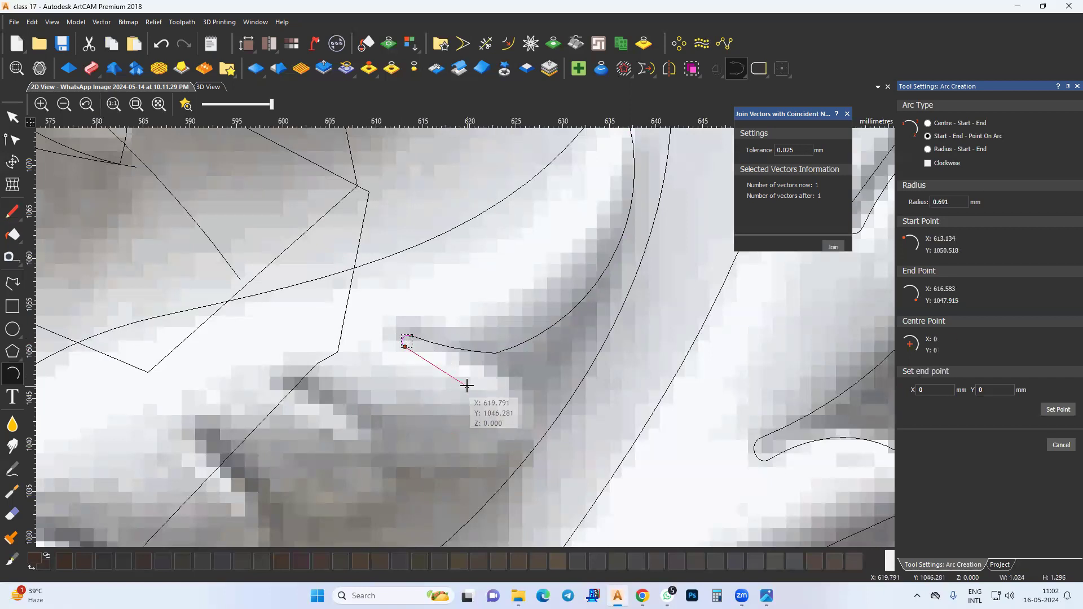
pyautogui.click(516, 400)
pyautogui.click(518, 397)
pyautogui.click(518, 398)
# Trace from the first lobe's tip into the second notch with arcs of about 13 mm and 15 mm radius.
pyautogui.click(357, 386)
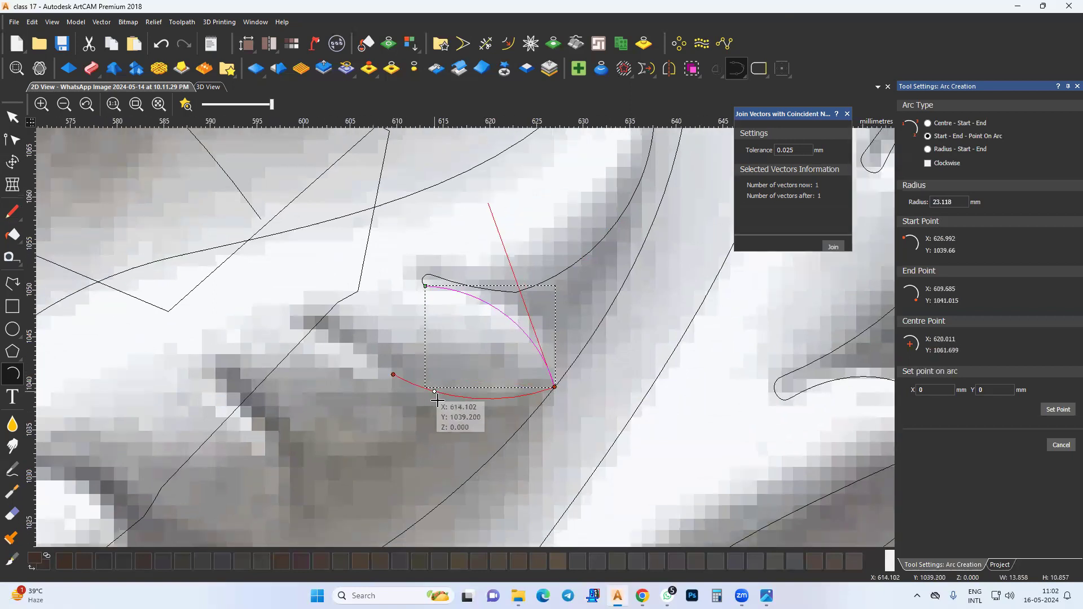
pyautogui.click(432, 402)
pyautogui.click(393, 375)
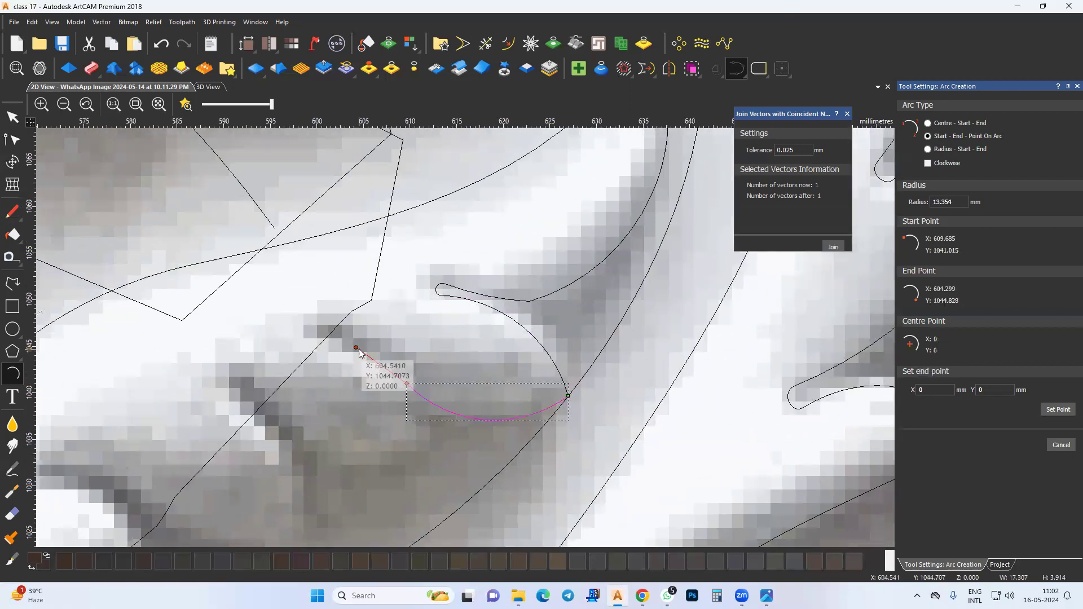
pyautogui.click(320, 326)
pyautogui.click(326, 328)
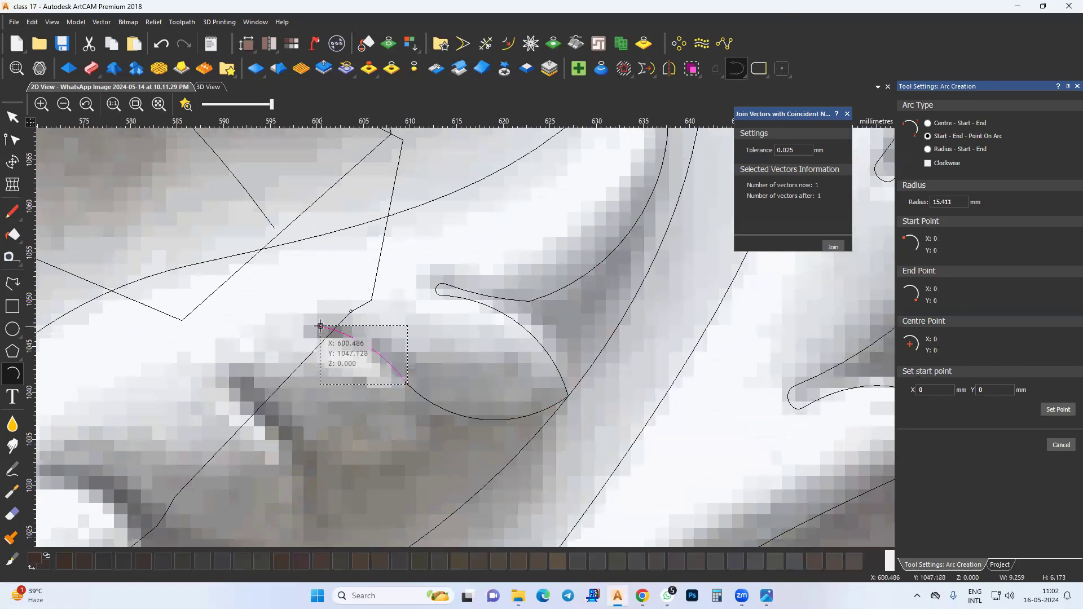
# Round the second notch with an arc of about 0.6 mm radius and draw a 20 mm radius arc to the second lobe's tip.
pyautogui.click(317, 336)
pyautogui.click(314, 330)
pyautogui.click(317, 336)
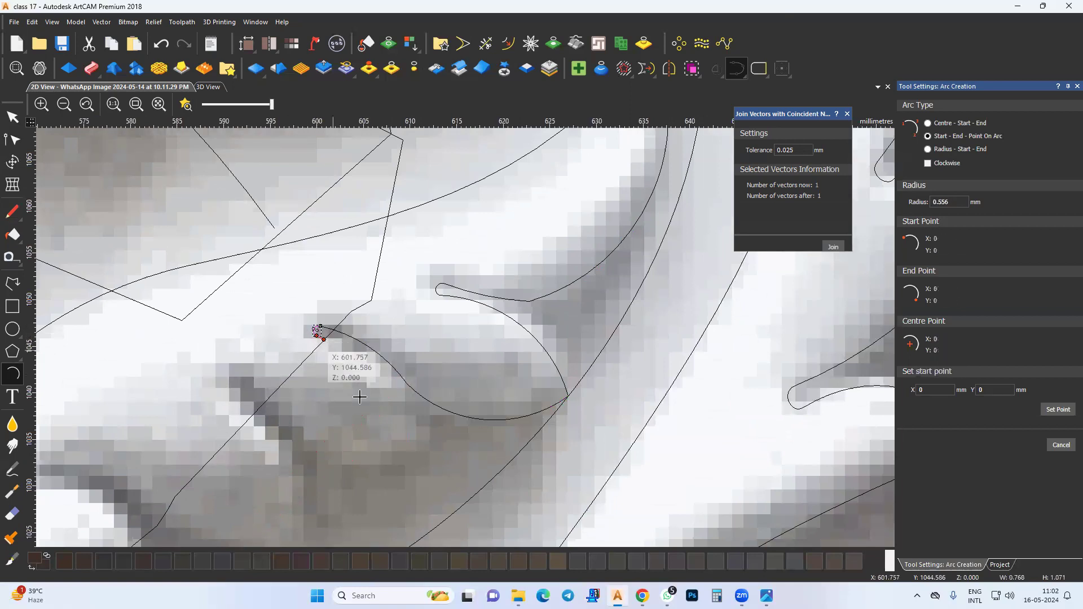
pyautogui.moveTo(402, 461); pyautogui.dragTo(409, 411, button='middle')
pyautogui.click(429, 414)
pyautogui.click(393, 350)
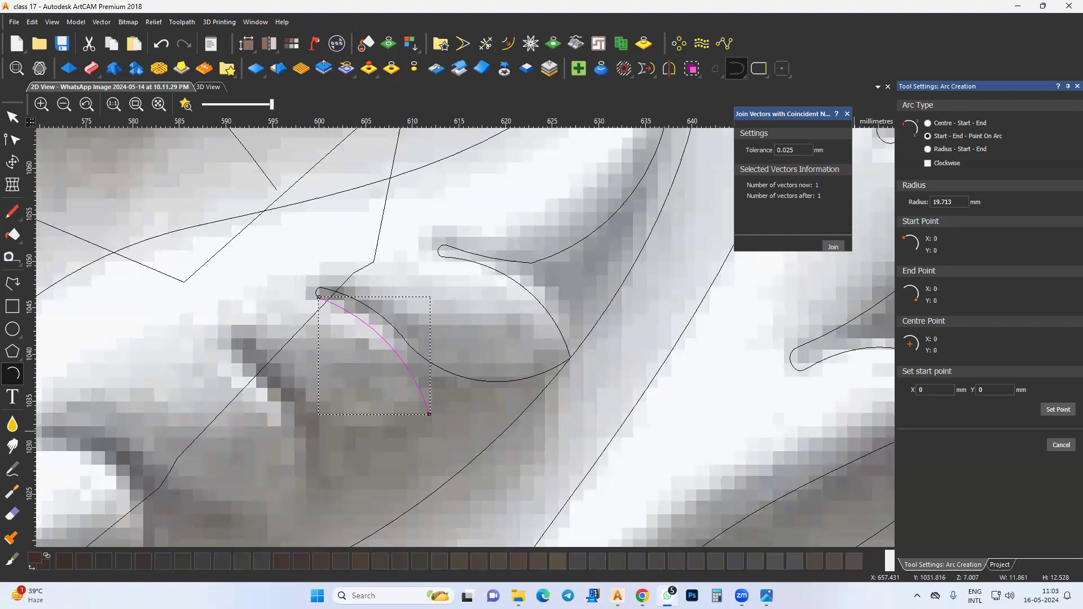
# Trace from the second lobe's tip into the third notch with arcs of about 12 mm and 84 mm radius.
pyautogui.moveTo(509, 400); pyautogui.dragTo(507, 384, button='middle')
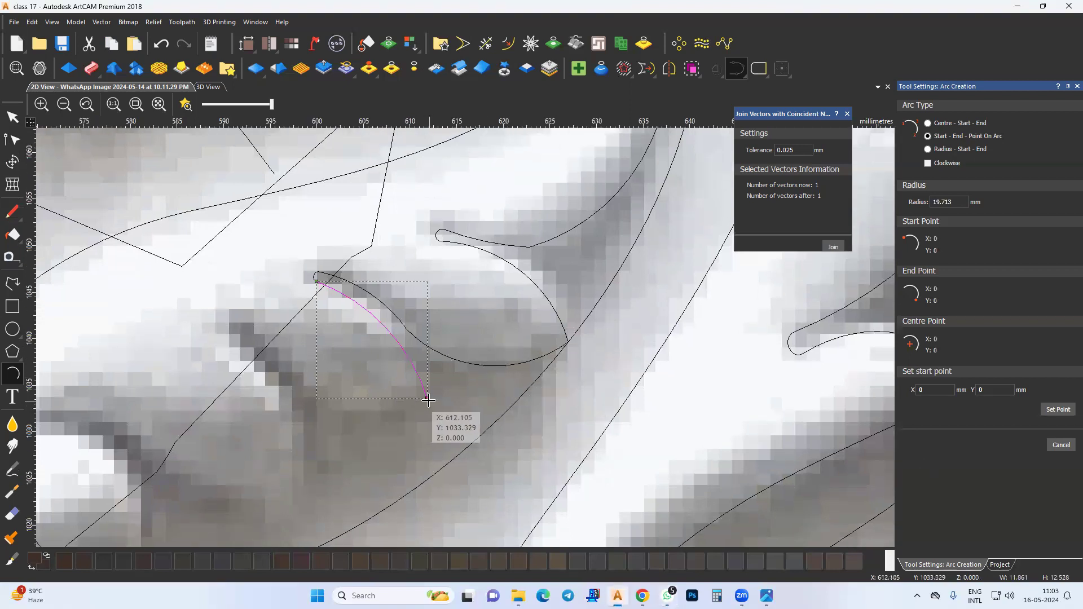
pyautogui.click(427, 399)
pyautogui.moveTo(365, 442); pyautogui.dragTo(421, 427, button='middle')
pyautogui.click(352, 358)
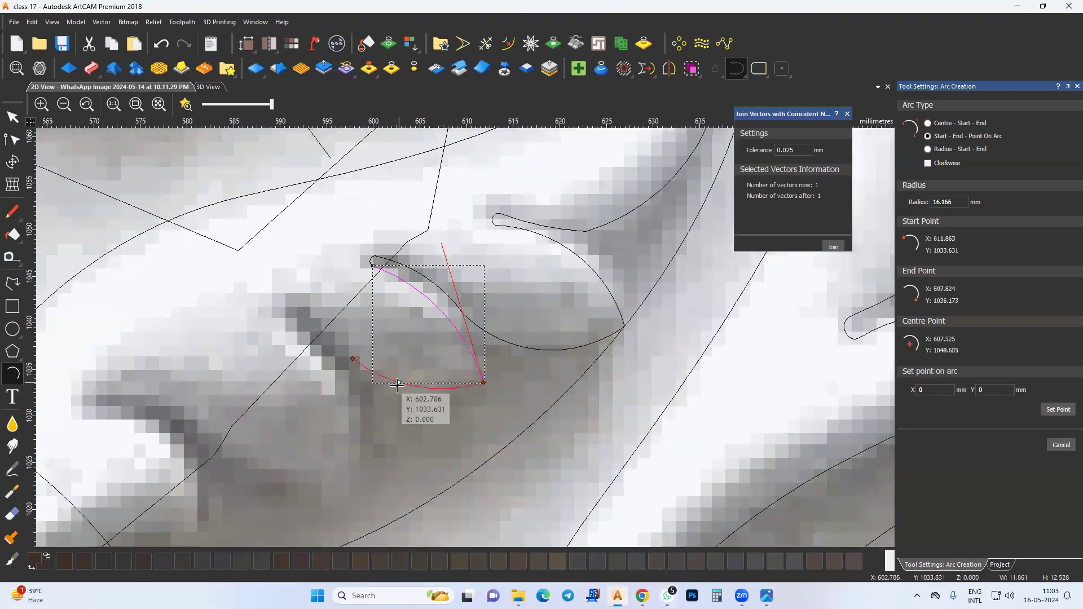
pyautogui.click(363, 366)
pyautogui.click(298, 303)
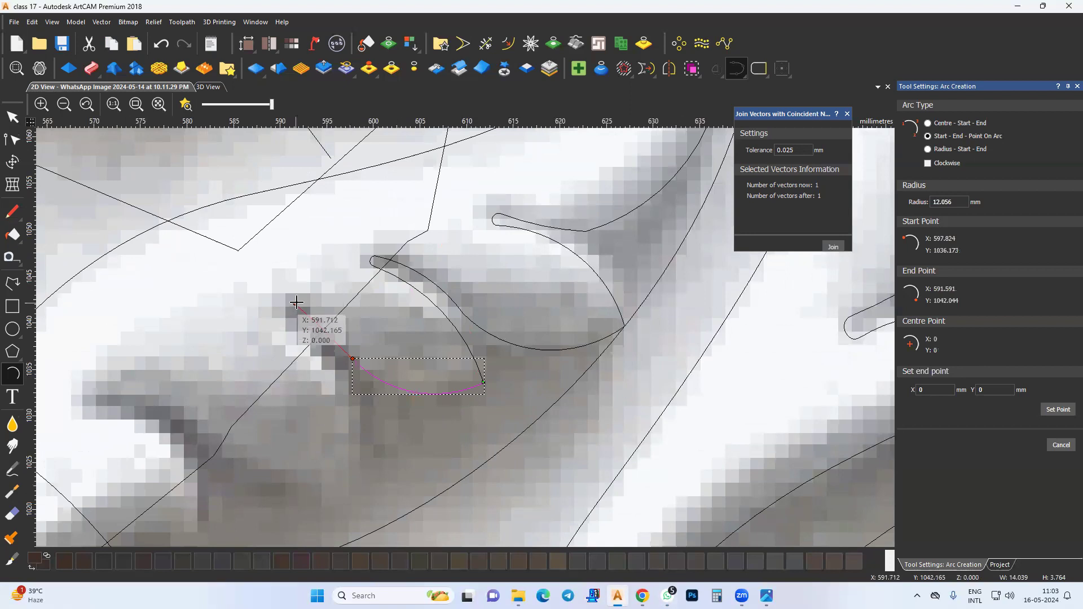
pyautogui.click(305, 312)
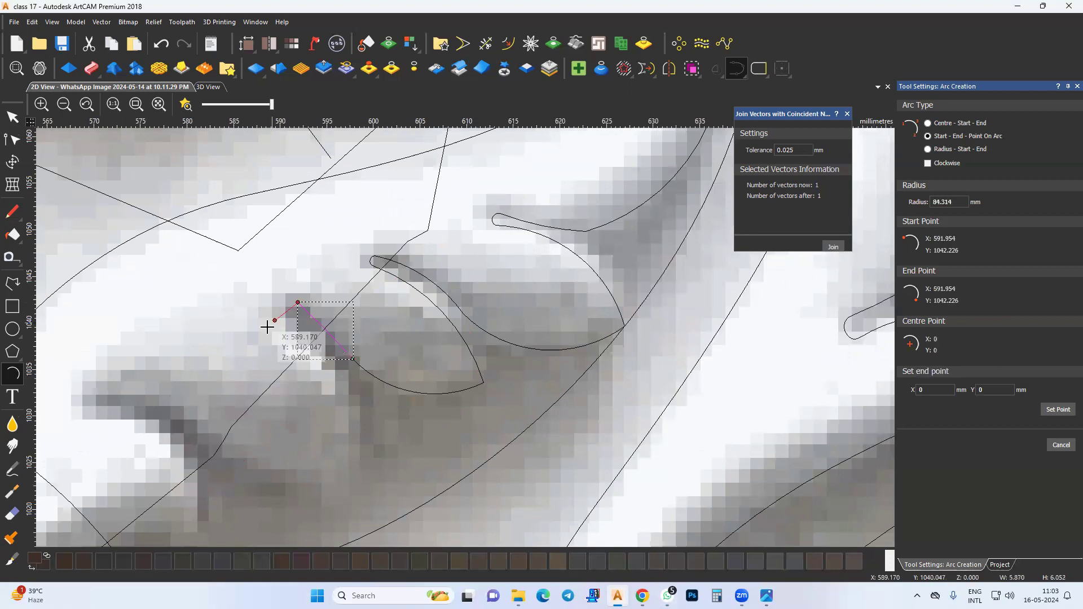
# Round the third notch with an arc of about 1 mm radius and draw a 17 mm radius arc to the third lobe's tip.
pyautogui.moveTo(272, 326); pyautogui.dragTo(290, 327, button='middle')
pyautogui.click(302, 315)
pyautogui.click(302, 302)
pyautogui.click(301, 314)
pyautogui.moveTo(301, 314); pyautogui.dragTo(315, 224, button='middle')
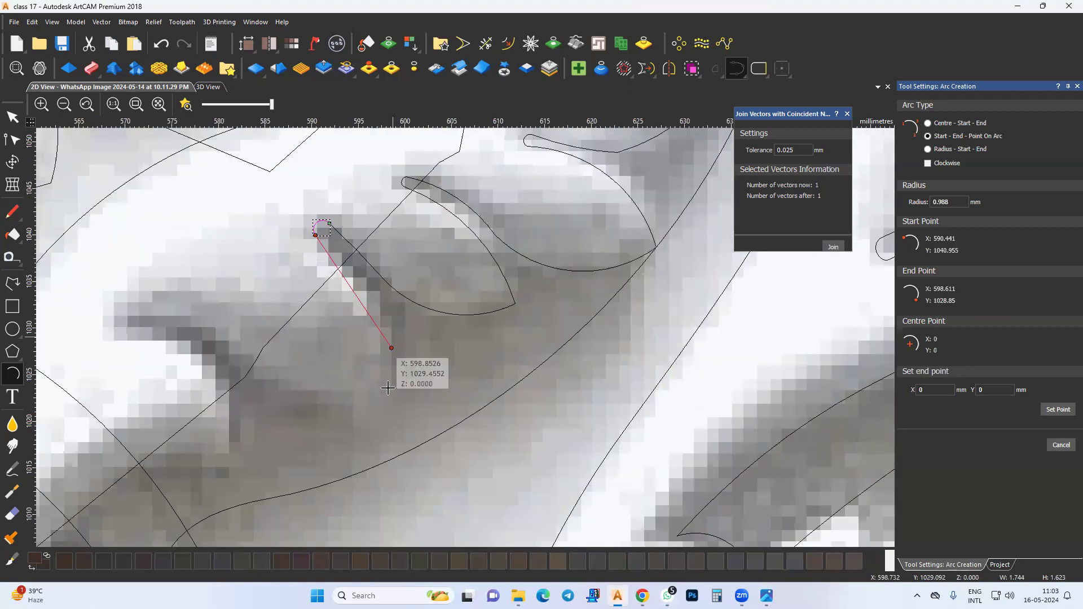
pyautogui.click(371, 508)
pyautogui.click(393, 351)
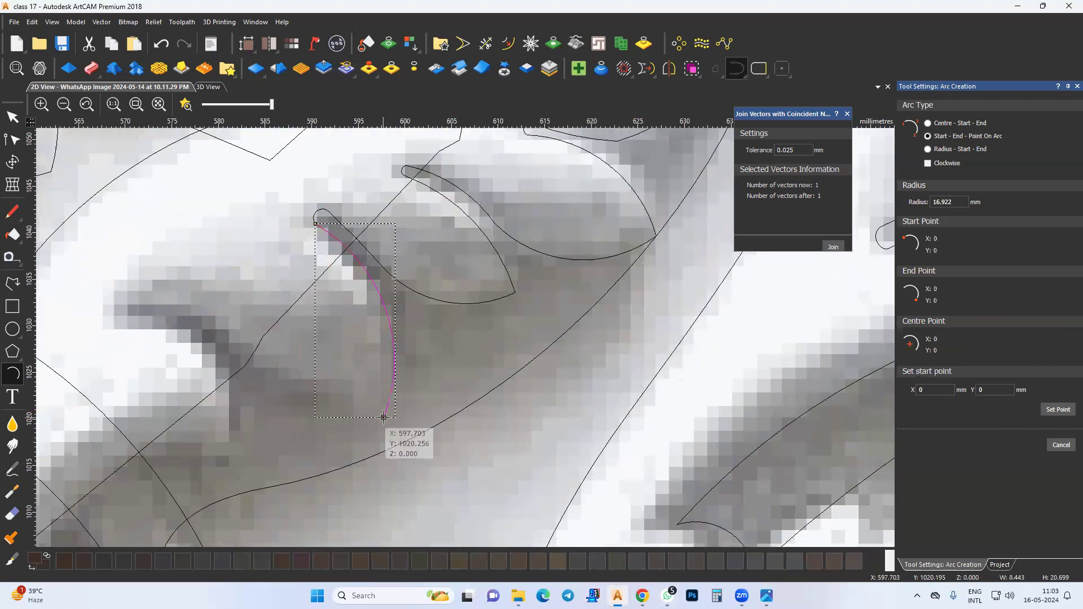
# Trace from the third lobe's tip along the shaded fold into the fourth notch with connected arcs.
pyautogui.click(383, 417)
pyautogui.click(288, 381)
pyautogui.click(306, 381)
pyautogui.click(290, 380)
pyautogui.moveTo(228, 334); pyautogui.dragTo(263, 347, button='middle')
pyautogui.click(264, 359)
pyautogui.click(265, 362)
pyautogui.click(265, 361)
pyautogui.click(158, 322)
pyautogui.click(167, 322)
# Round the fourth notch with an arc of about 0.6 mm radius and draw an 11 mm radius arc to the fourth lobe's tip.
pyautogui.click(158, 332)
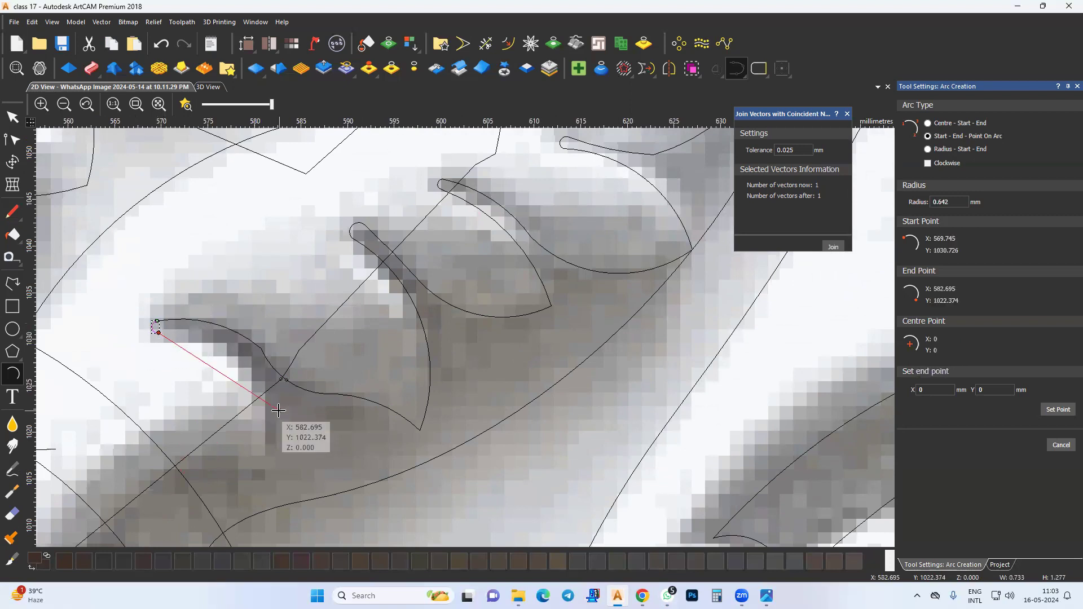
pyautogui.click(276, 428)
pyautogui.click(271, 398)
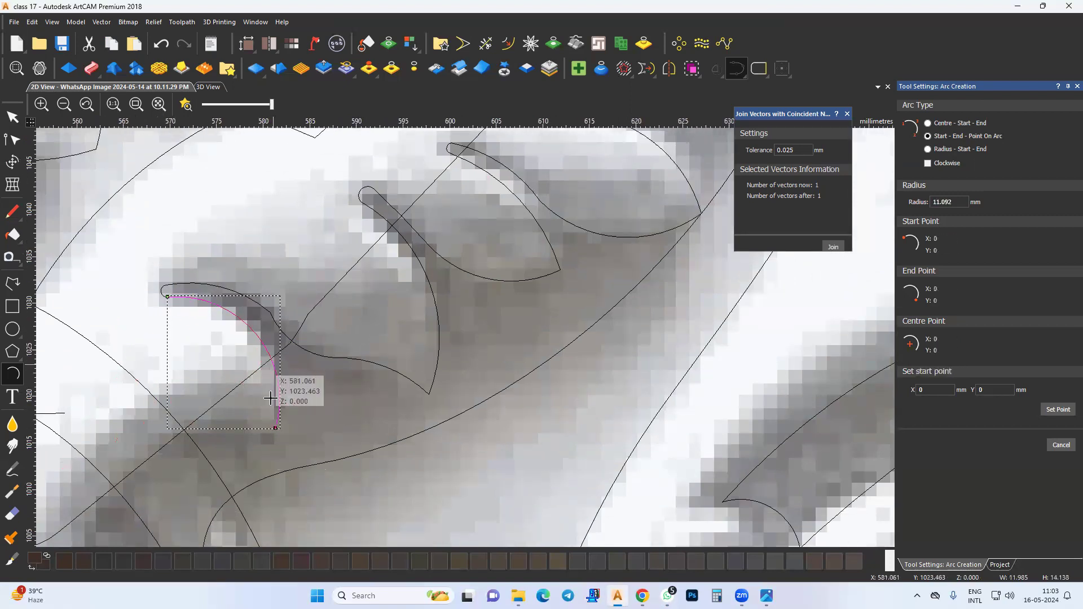
# Draw an arc from the fourth lobe's tip down to the stem fold and a short arc of about 12 mm radius across it.
pyautogui.click(276, 428)
pyautogui.scroll(-4, 275, 428)
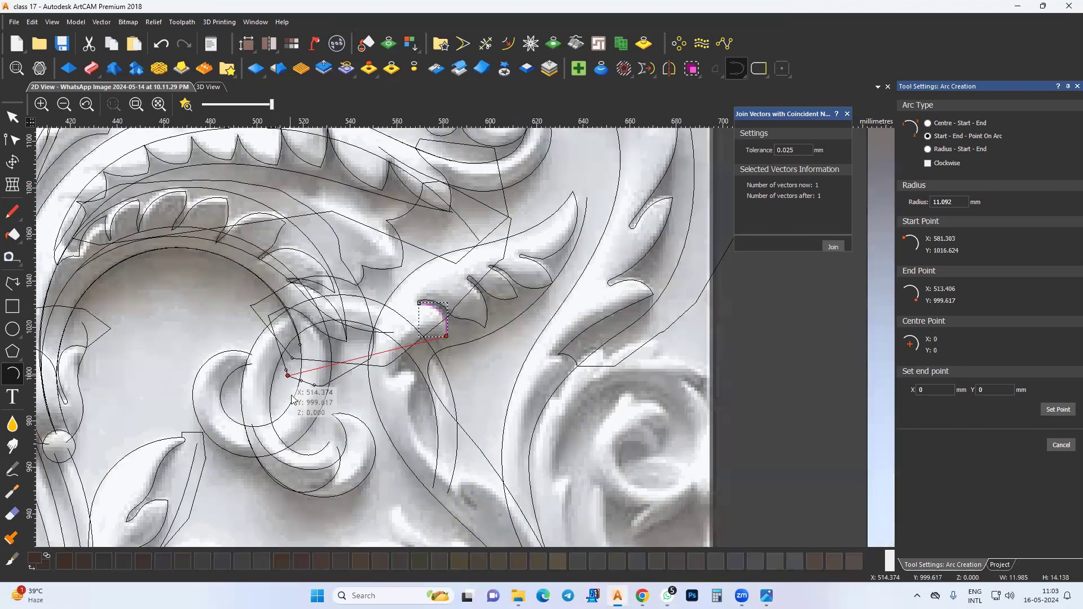
pyautogui.scroll(3, 396, 382)
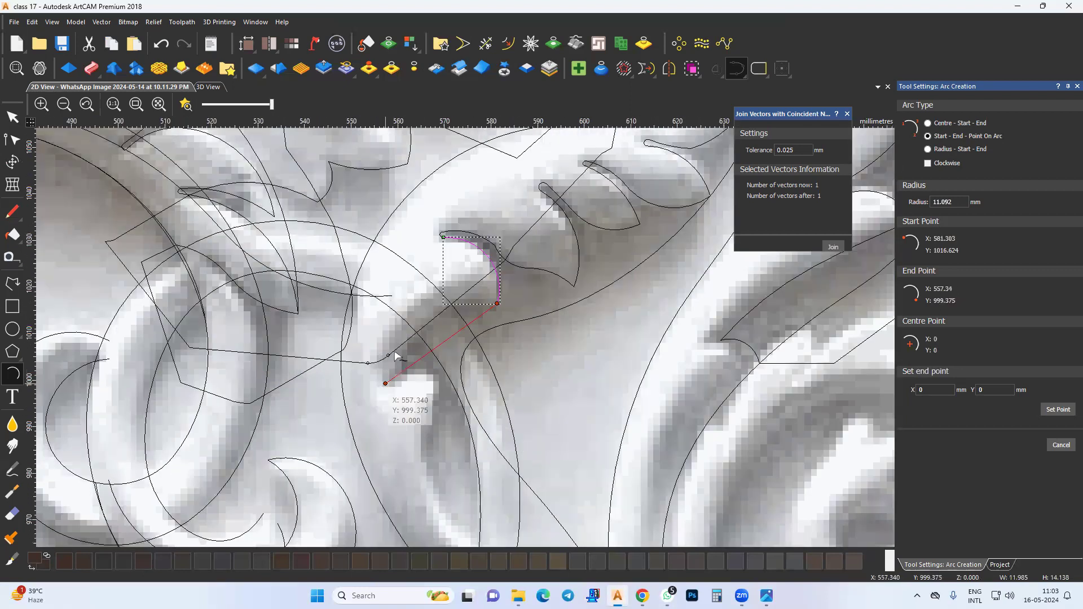
pyautogui.click(418, 371)
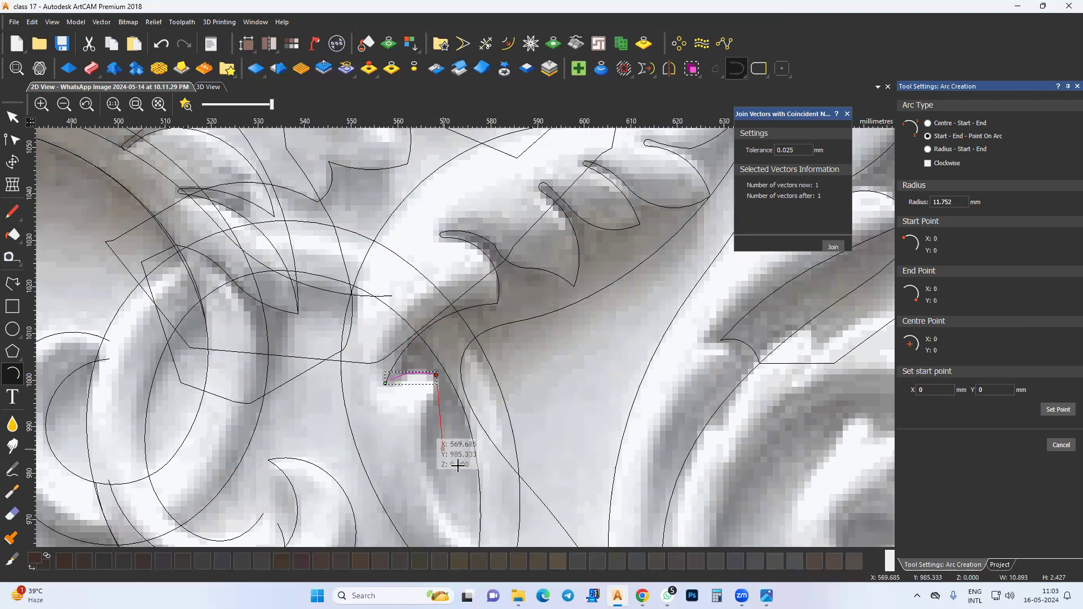
# Continue down the stem with connected arcs of about 53 mm, 12 mm and 47 mm radius and finish arc creation.
pyautogui.scroll(-3, 457, 395)
pyautogui.click(554, 514)
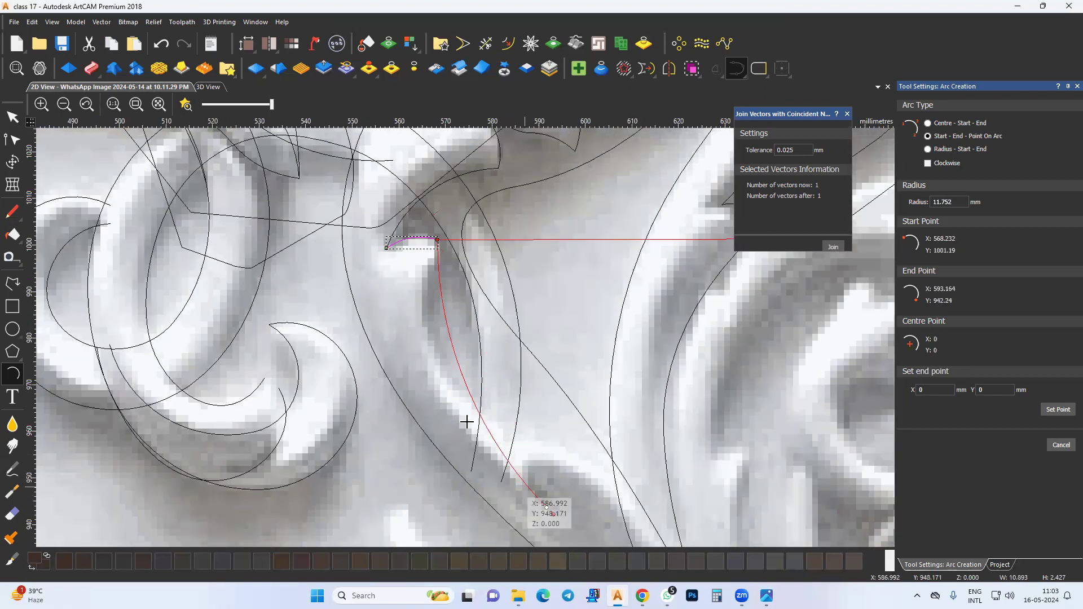
pyautogui.click(457, 412)
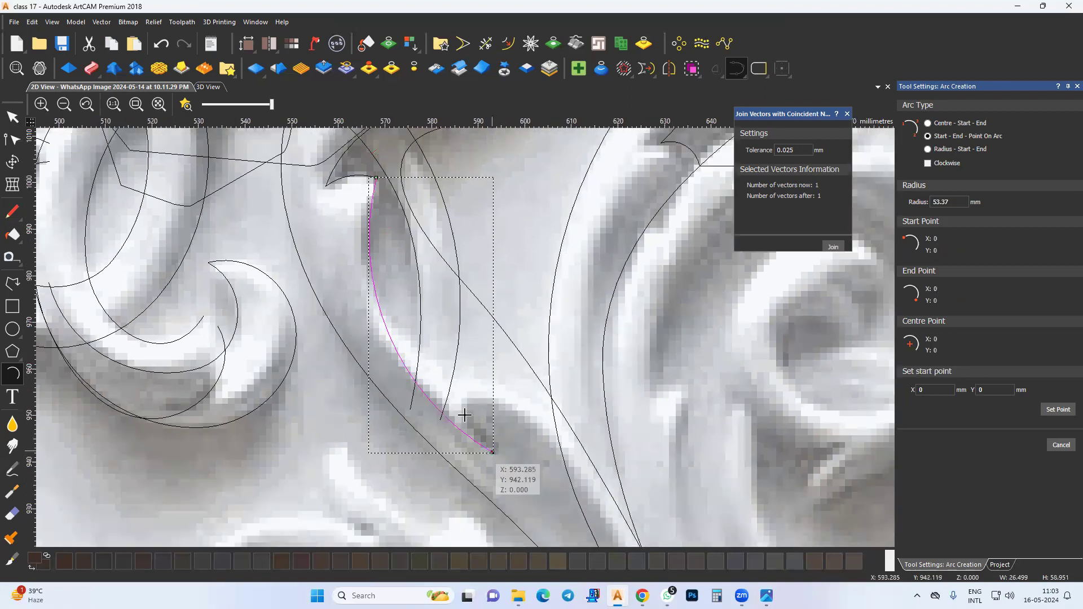
pyautogui.click(465, 393)
pyautogui.click(463, 405)
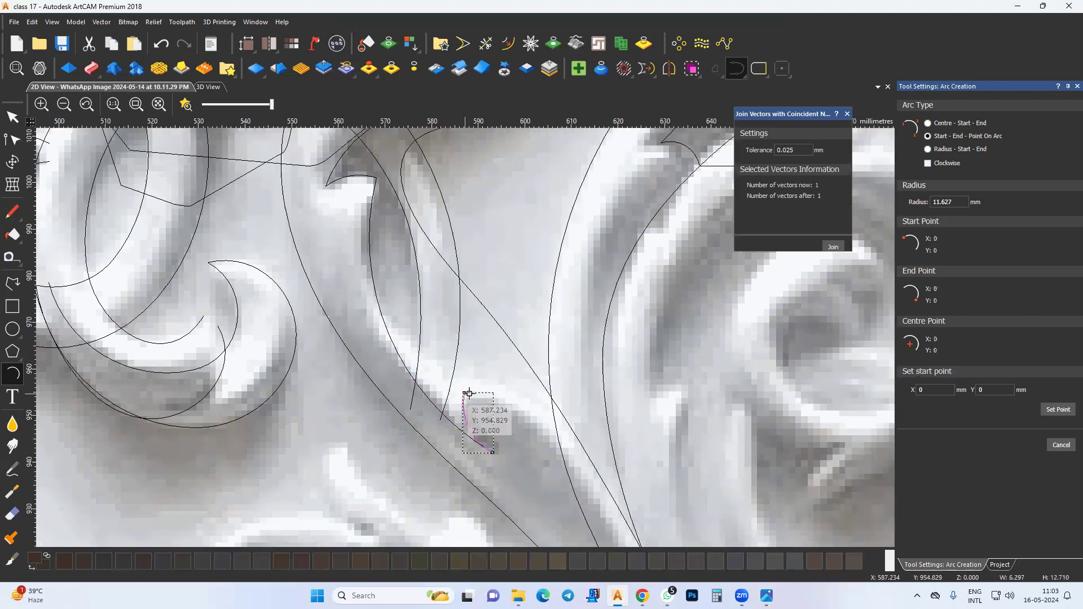
pyautogui.click(469, 393)
pyautogui.click(553, 467)
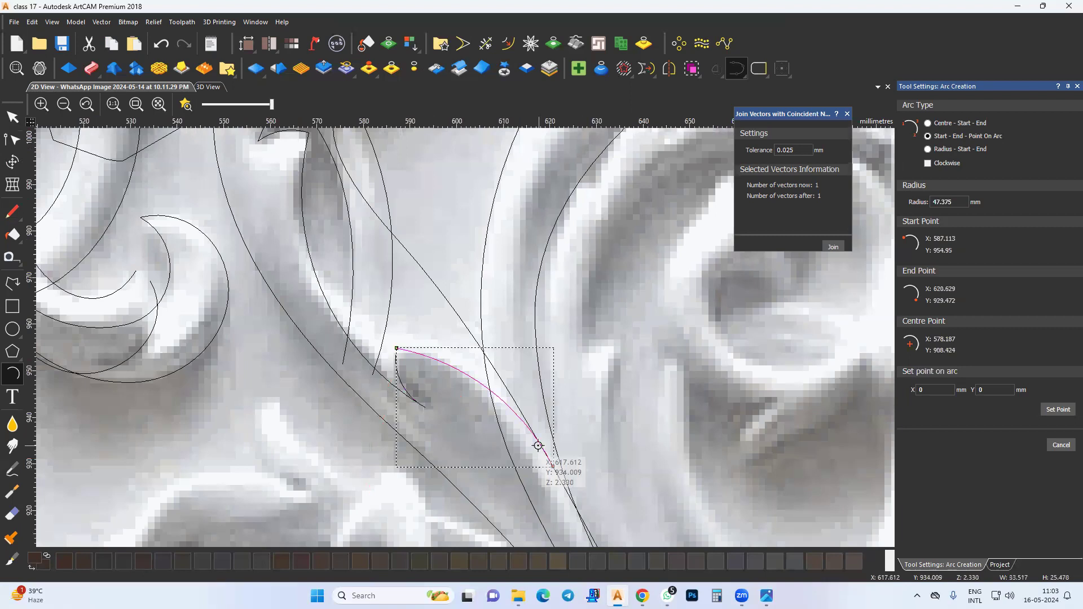
pyautogui.click(538, 446)
pyautogui.press('Escape')
# Select all arcs of the serrated inner edge from stem to leaf tip, join them into one vector and open its nodes for editing.
pyautogui.keyDown('shift'); pyautogui.moveTo(443, 390); pyautogui.dragTo(413, 414); pyautogui.keyUp('shift')
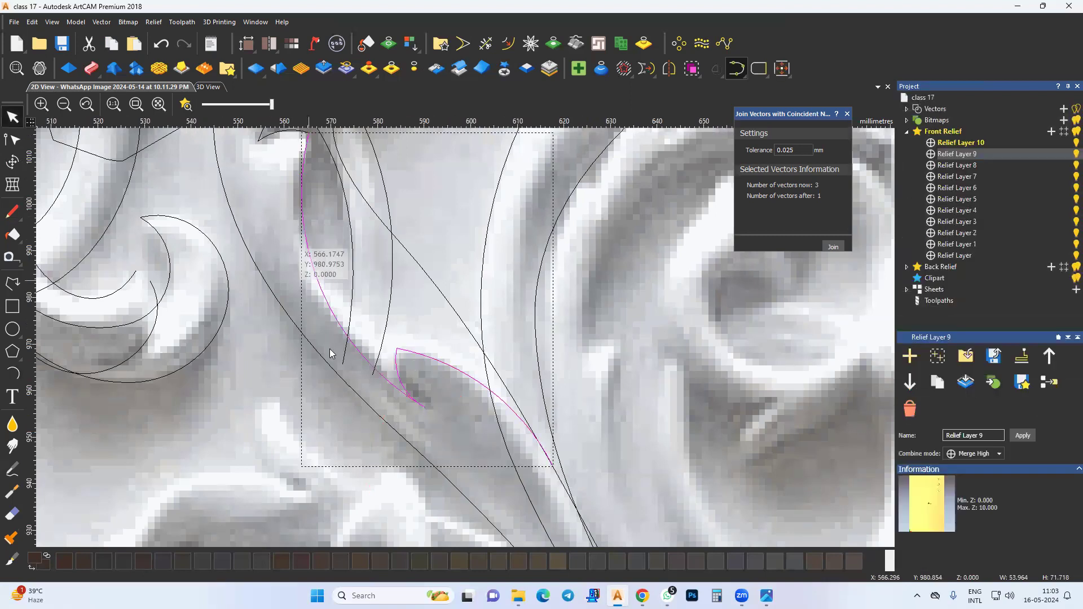
pyautogui.moveTo(330, 353); pyautogui.dragTo(357, 483, button='middle')
pyautogui.keyDown('shift'); pyautogui.moveTo(309, 335); pyautogui.dragTo(294, 322); pyautogui.keyUp('shift')
pyautogui.moveTo(337, 301); pyautogui.dragTo(327, 374, button='middle')
pyautogui.keyDown('shift'); pyautogui.moveTo(339, 253); pyautogui.dragTo(532, 342); pyautogui.keyUp('shift')
pyautogui.moveTo(493, 287); pyautogui.dragTo(480, 360, button='middle')
pyautogui.keyDown('shift'); pyautogui.moveTo(407, 197); pyautogui.dragTo(645, 382); pyautogui.keyUp('shift')
pyautogui.moveTo(541, 285); pyautogui.dragTo(533, 378, button='middle')
pyautogui.keyDown('shift'); pyautogui.moveTo(541, 207); pyautogui.dragTo(717, 422); pyautogui.keyUp('shift')
pyautogui.keyDown('shift'); pyautogui.click(643, 223); pyautogui.keyUp('shift')
pyautogui.click(833, 246)
pyautogui.click(12, 140)
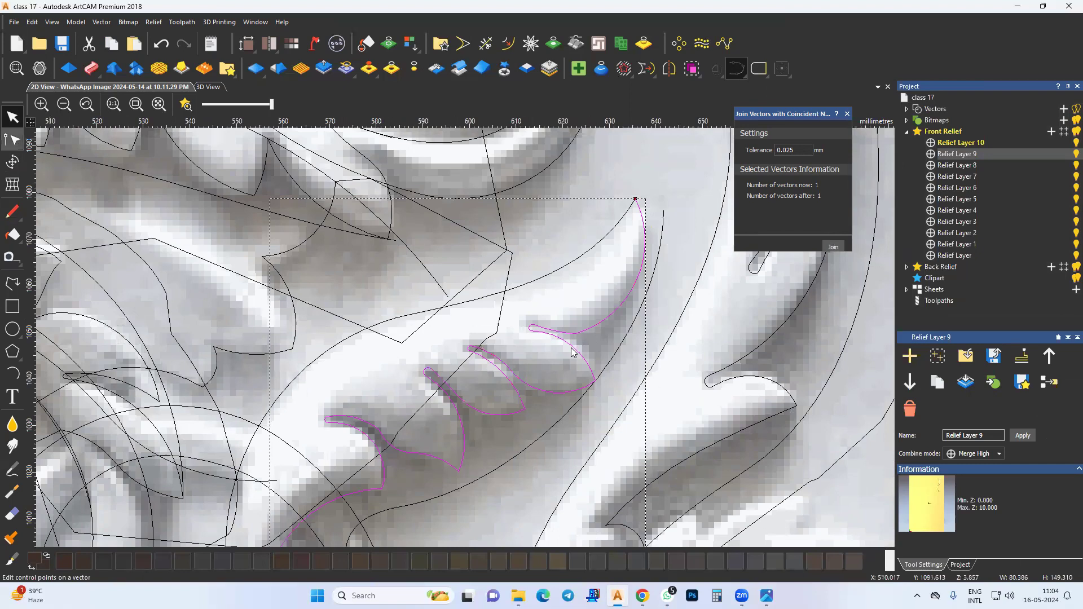
# Select the nodes around the four notches of the serrated leaf edge and smooth them.
pyautogui.scroll(-1, 466, 335)
pyautogui.moveTo(516, 320); pyautogui.dragTo(542, 311, button='middle')
pyautogui.moveTo(516, 317); pyautogui.dragTo(550, 337)
pyautogui.keyDown('shift'); pyautogui.moveTo(485, 327); pyautogui.dragTo(521, 355); pyautogui.keyUp('shift')
pyautogui.keyDown('shift'); pyautogui.click(478, 348); pyautogui.keyUp('shift')
pyautogui.keyDown('shift'); pyautogui.moveTo(418, 357); pyautogui.dragTo(471, 399); pyautogui.keyUp('shift')
pyautogui.moveTo(451, 413); pyautogui.dragTo(463, 380, button='middle')
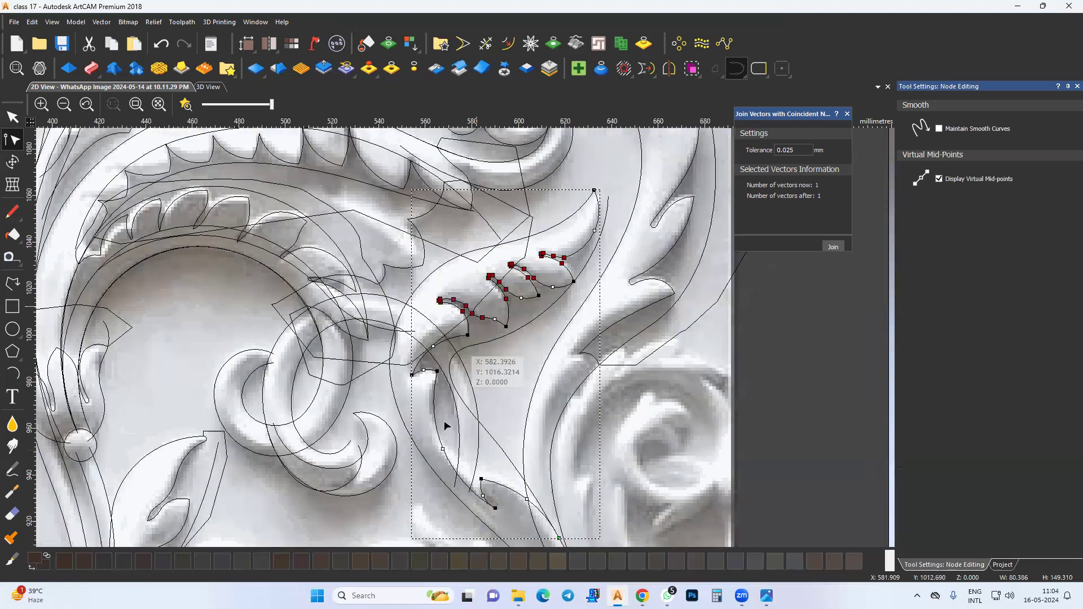
pyautogui.moveTo(444, 426); pyautogui.dragTo(451, 388, button='middle')
pyautogui.press('s')
pyautogui.moveTo(464, 351); pyautogui.dragTo(465, 407, button='middle')
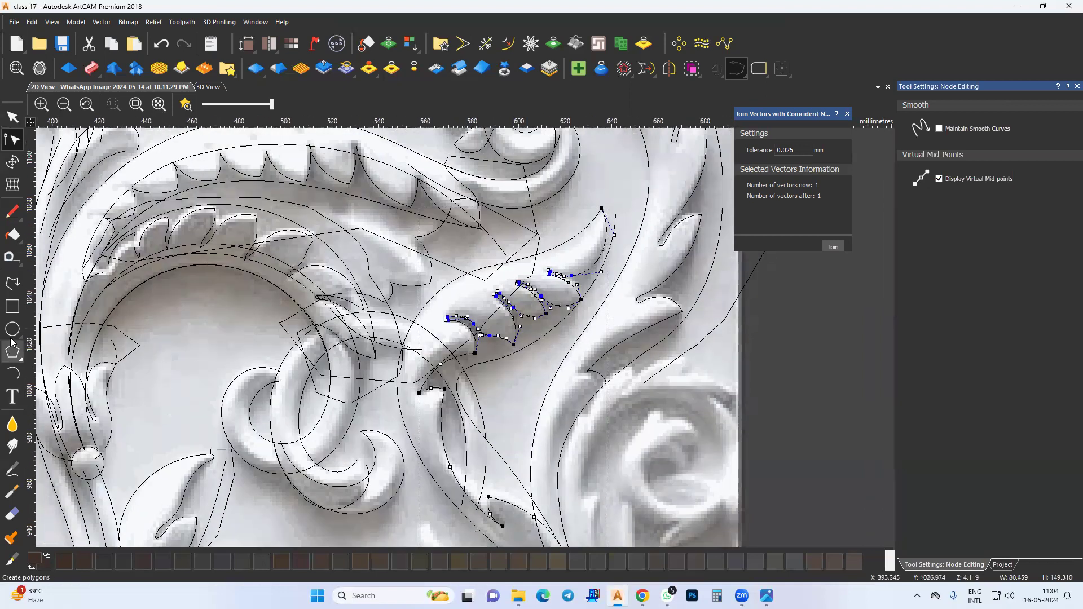
# Draw a polyline around the leaf's outer side from its tip to the stem end and join it to the serrated contour.
pyautogui.click(15, 287)
pyautogui.click(614, 200)
pyautogui.moveTo(627, 219)
pyautogui.mouseDown()
pyautogui.moveTo(609, 280)
pyautogui.moveTo(527, 400)
pyautogui.mouseUp()
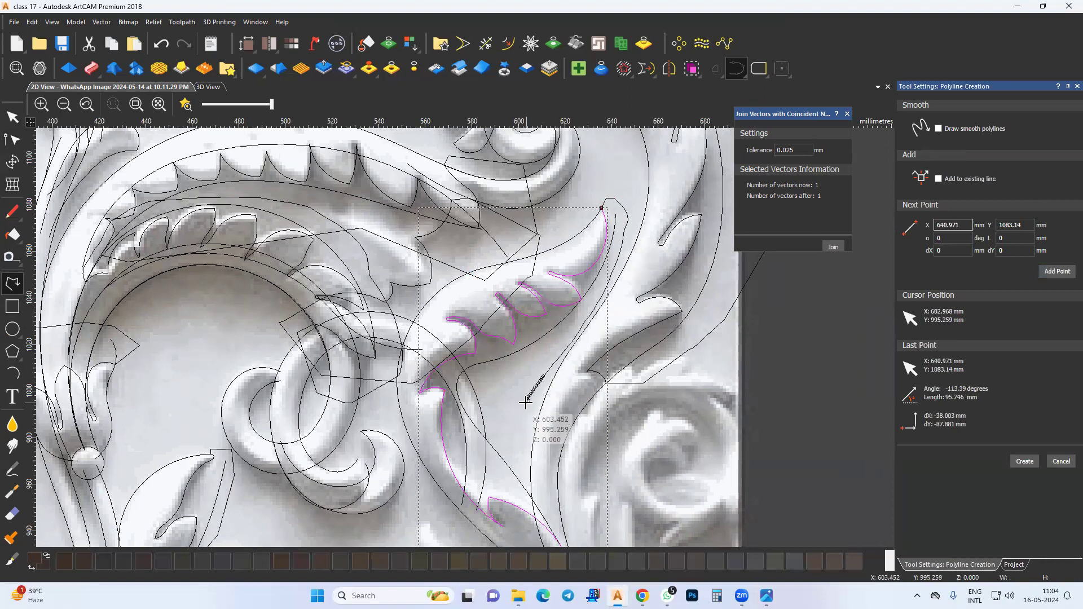
pyautogui.moveTo(526, 435); pyautogui.dragTo(542, 339, button='middle')
pyautogui.click(544, 339)
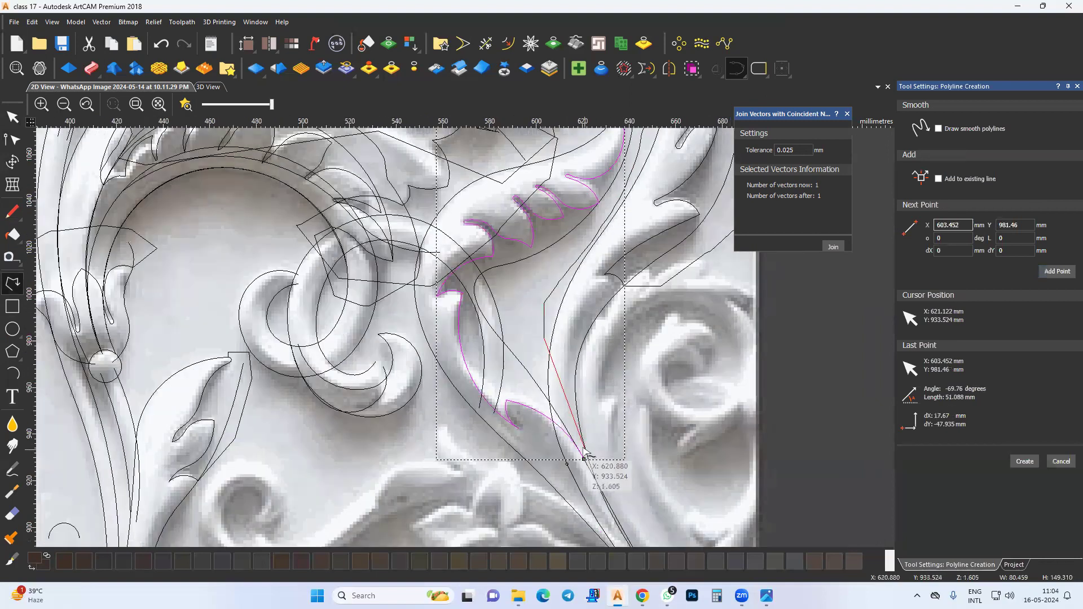
pyautogui.click(585, 457)
pyautogui.rightClick(583, 459)
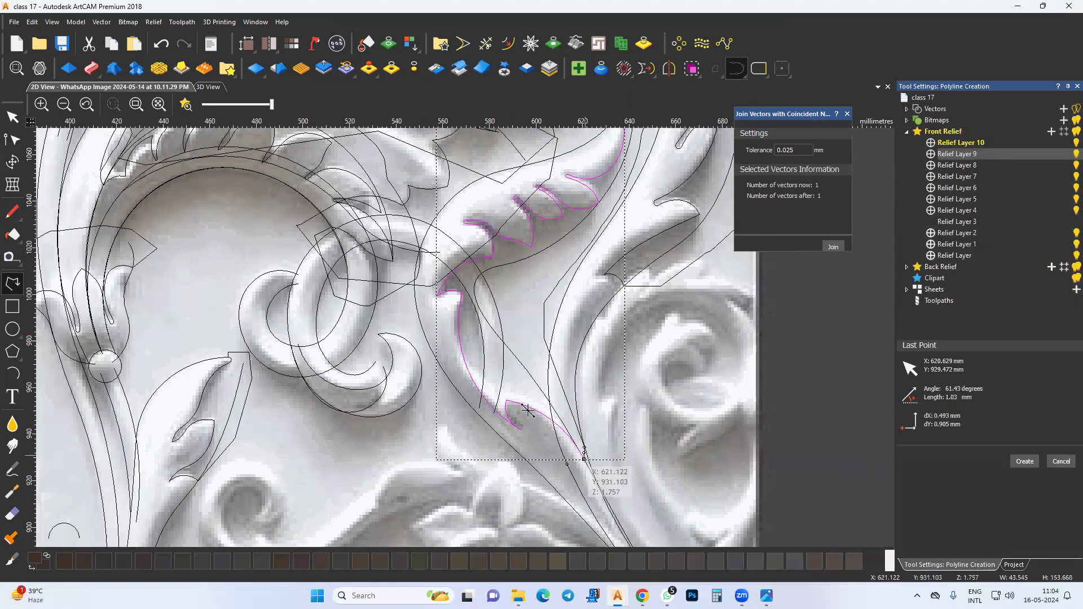
pyautogui.keyDown('shift'); pyautogui.click(529, 410); pyautogui.keyUp('shift')
pyautogui.click(834, 246)
# Trace the fold below the lowest lobe with two connected arcs, the first of about 13 mm radius, and join them into one vector.
pyautogui.scroll(2, 501, 263)
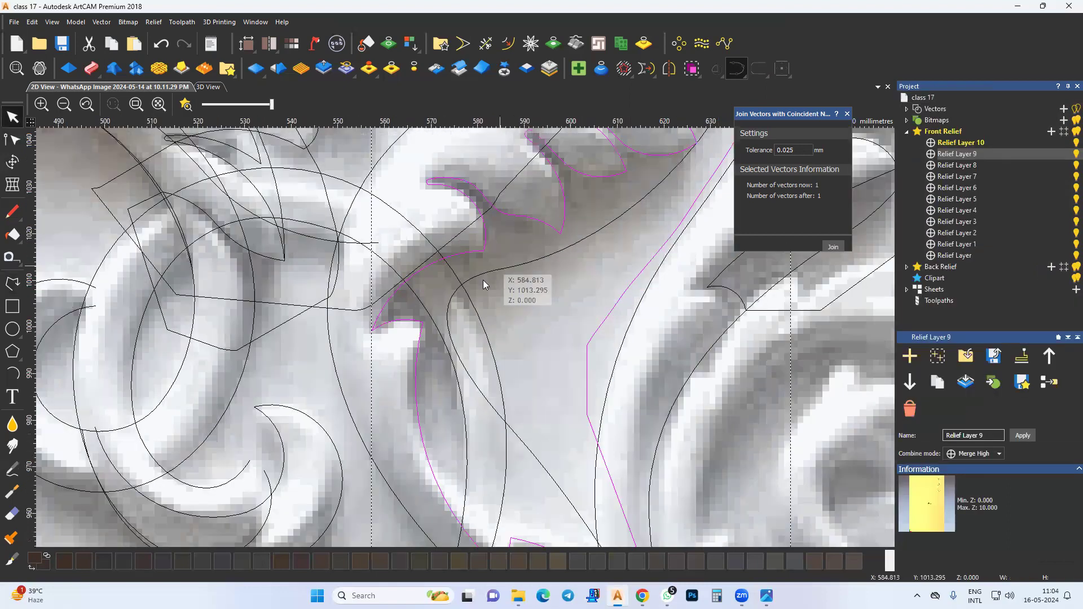
pyautogui.moveTo(385, 309); pyautogui.dragTo(402, 320, button='middle')
pyautogui.click(8, 368)
pyautogui.moveTo(497, 260); pyautogui.dragTo(474, 293, button='middle')
pyautogui.click(500, 293)
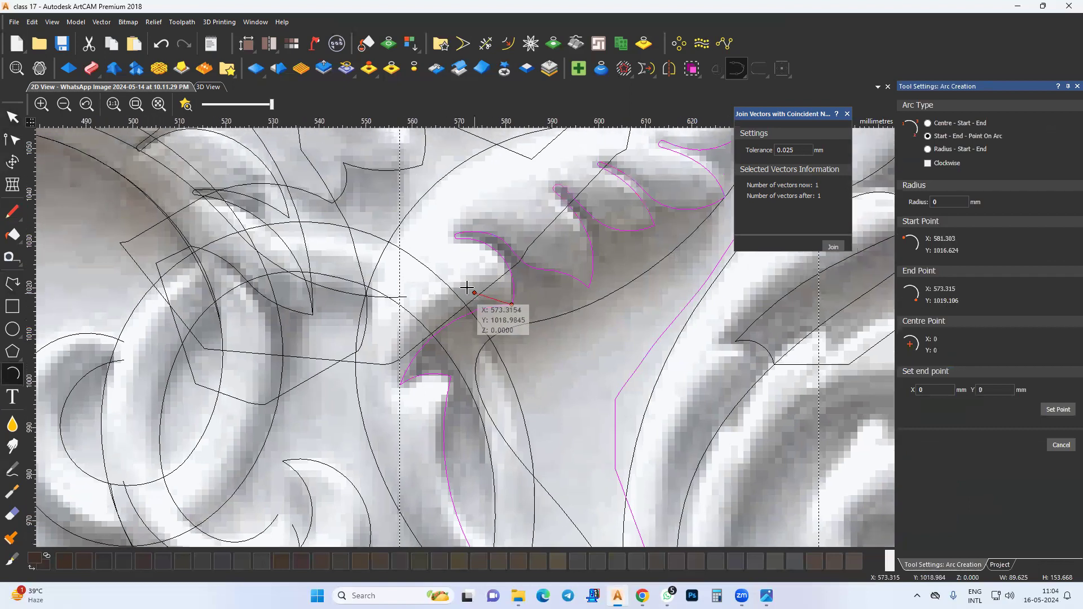
pyautogui.click(435, 295)
pyautogui.click(435, 301)
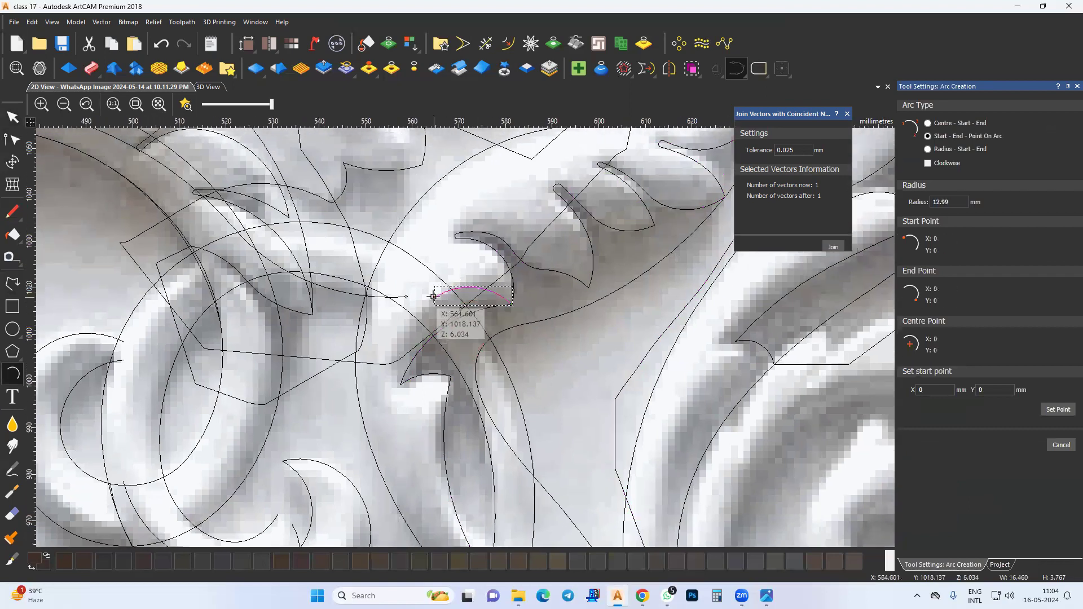
pyautogui.click(399, 384)
pyautogui.click(404, 335)
pyautogui.press('Escape')
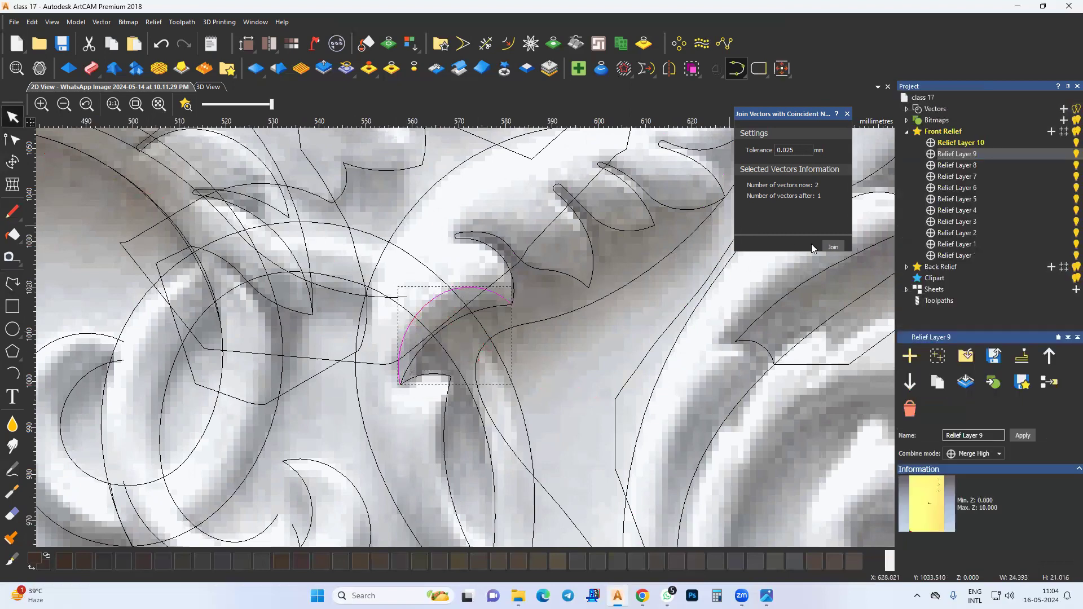
pyautogui.click(12, 140)
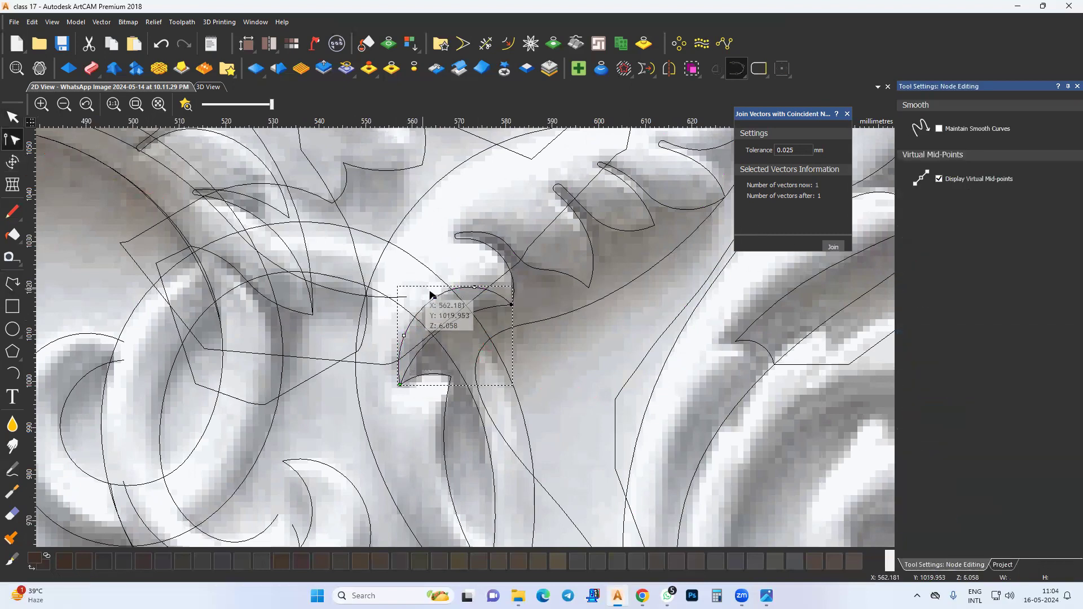
pyautogui.moveTo(431, 326); pyautogui.dragTo(425, 304, button='middle')
# Draw a nearly straight arc between the fold curve's two ends and join both into one closed shape.
pyautogui.click(12, 373)
pyautogui.click(393, 363)
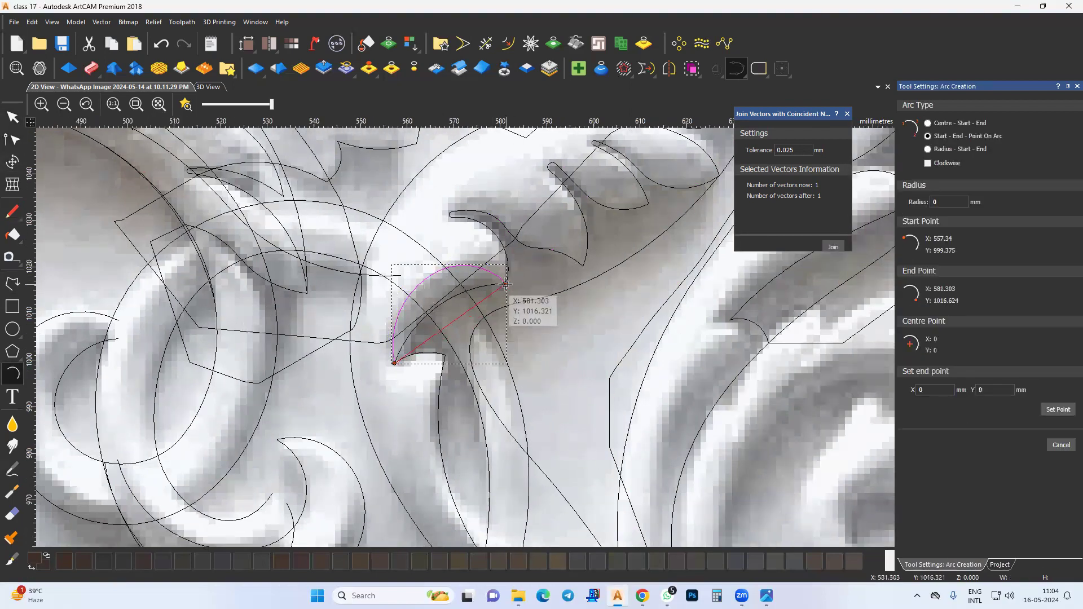
pyautogui.click(506, 283)
pyautogui.click(465, 311)
pyautogui.press('Escape')
pyautogui.keyDown('shift'); pyautogui.click(463, 267); pyautogui.keyUp('shift')
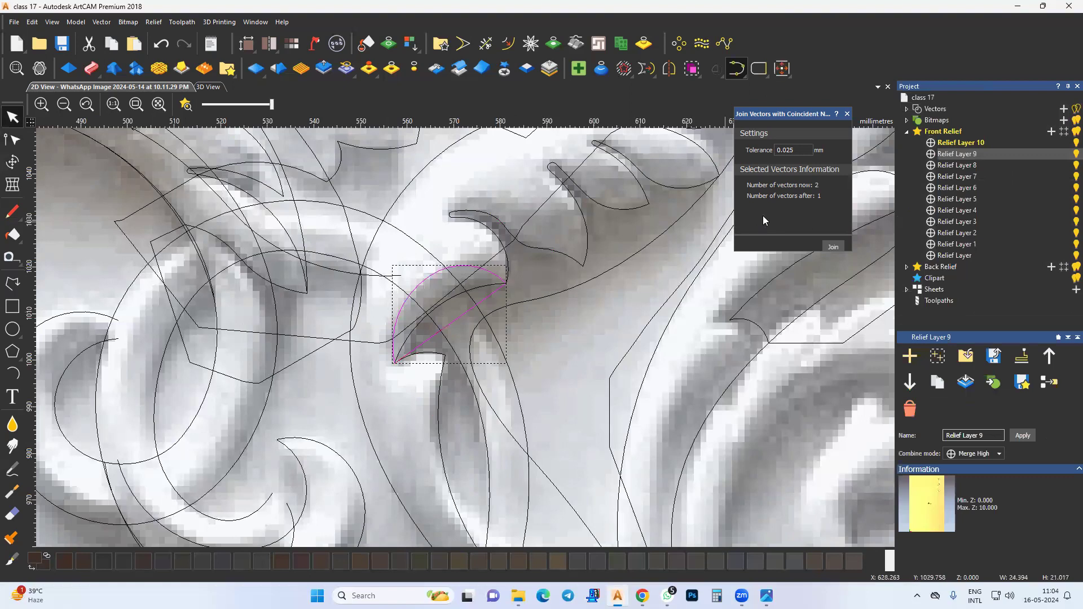
pyautogui.click(828, 248)
# Select the two long edge curves of the upper-right leaf and add a new relief layer to the front relief.
pyautogui.moveTo(486, 225); pyautogui.dragTo(431, 283, button='middle')
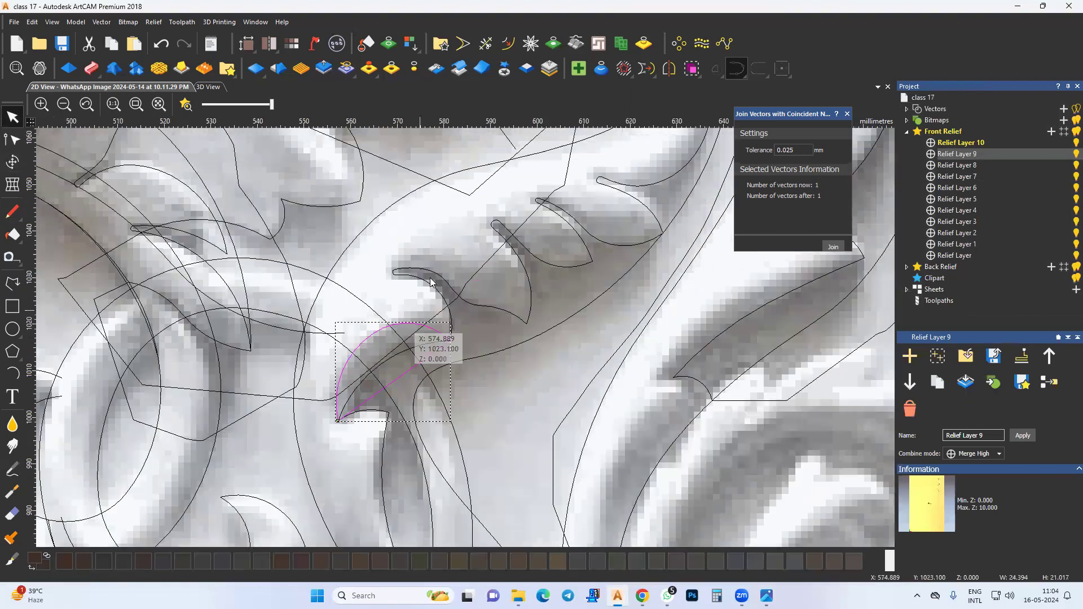
pyautogui.scroll(-2, 414, 305)
pyautogui.keyDown('shift'); pyautogui.click(479, 368); pyautogui.keyUp('shift')
pyautogui.moveTo(479, 395); pyautogui.dragTo(449, 379, button='middle')
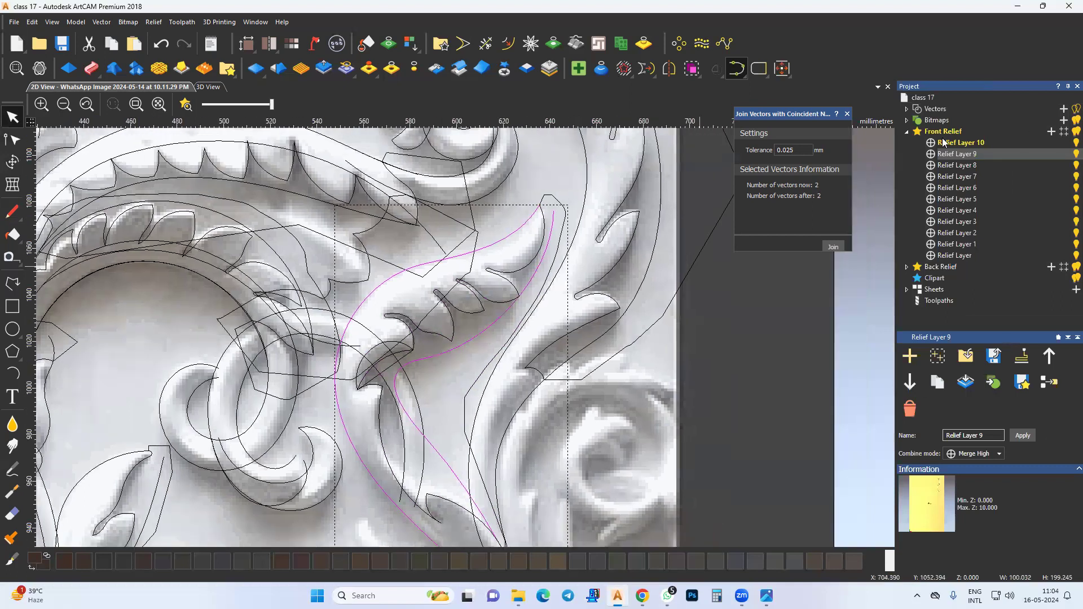
pyautogui.click(1052, 133)
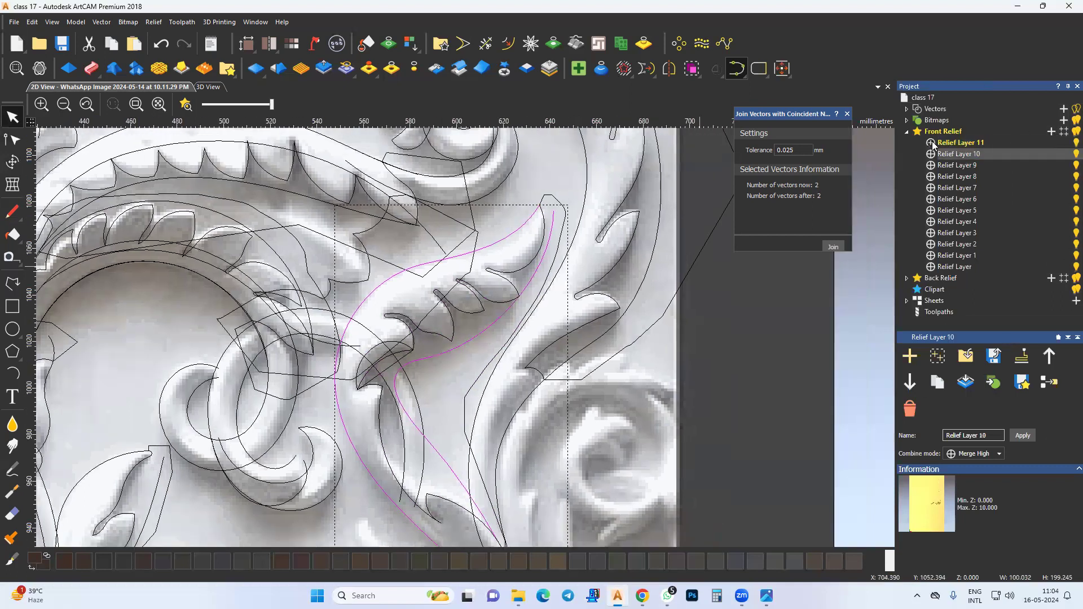
# Set up a two rail sweep in 3D along the leaf's edges with the small arc as cross section and a final height scale of 10.
pyautogui.click(215, 87)
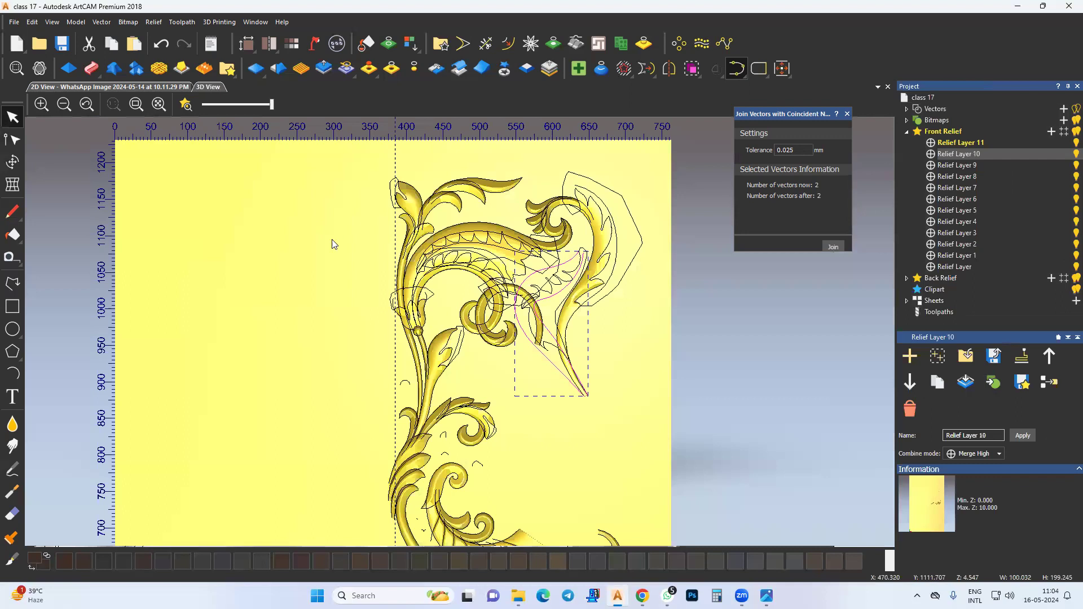
pyautogui.scroll(-1, 432, 316)
pyautogui.moveTo(432, 316); pyautogui.dragTo(423, 226, button='middle')
pyautogui.scroll(1, 504, 244)
pyautogui.moveTo(501, 240); pyautogui.dragTo(470, 285, button='middle')
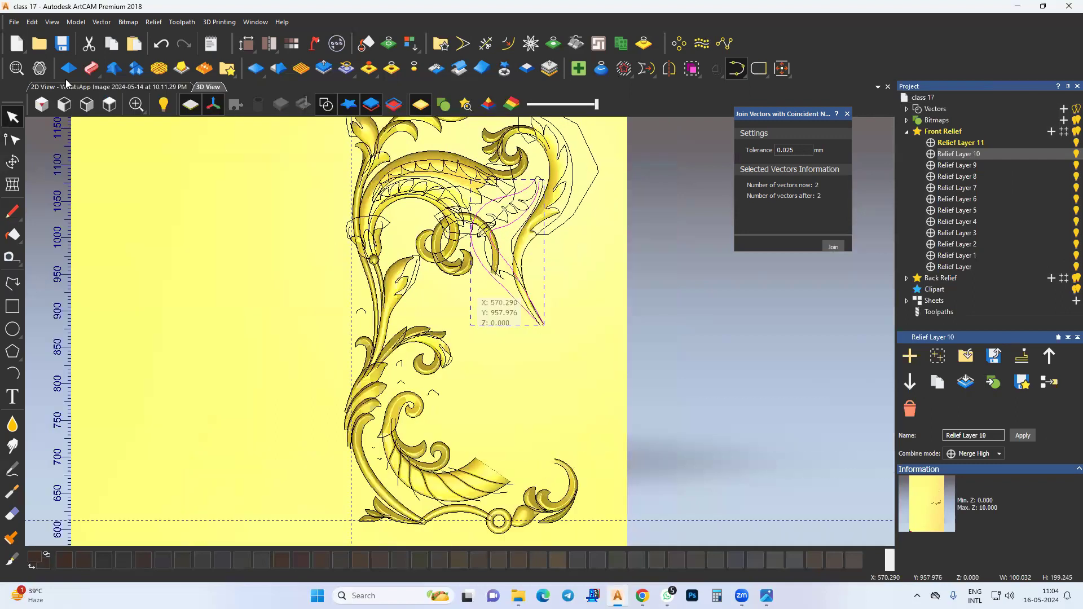
pyautogui.scroll(5, 355, 299)
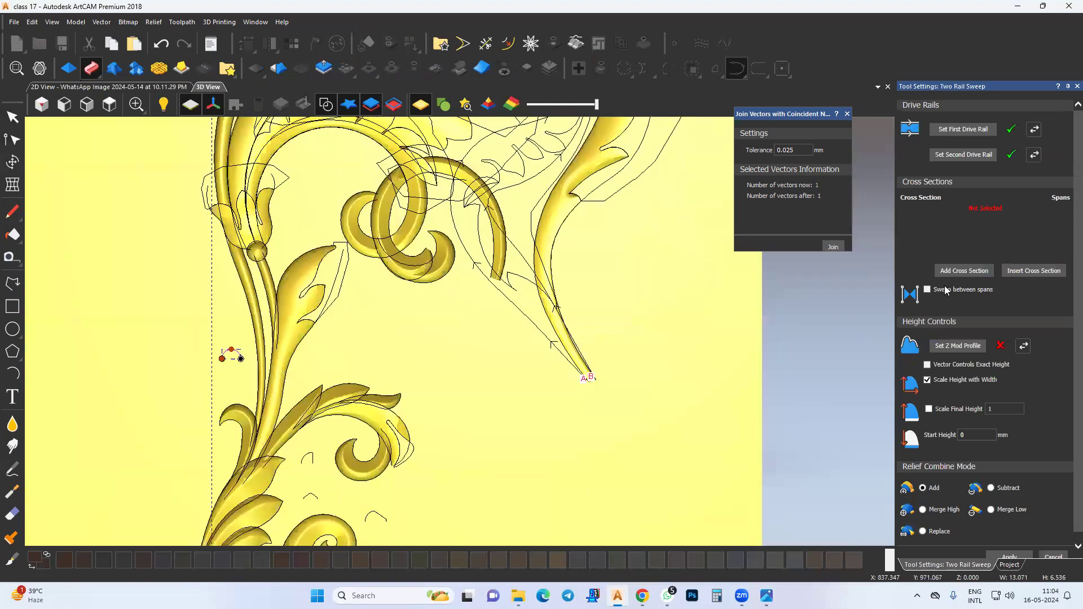
pyautogui.click(952, 270)
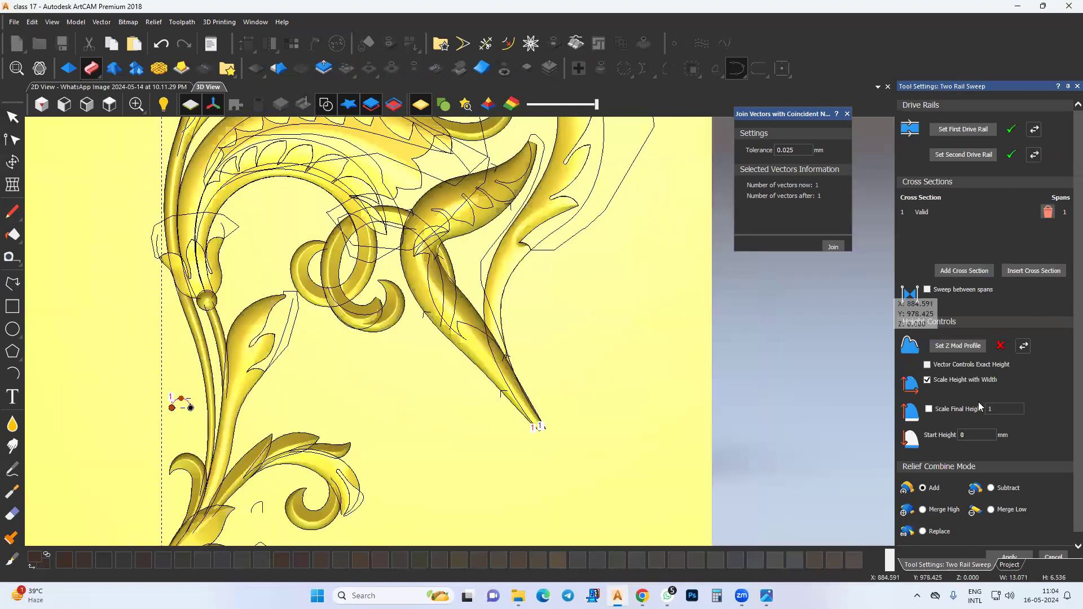
pyautogui.click(980, 407)
pyautogui.write('0')
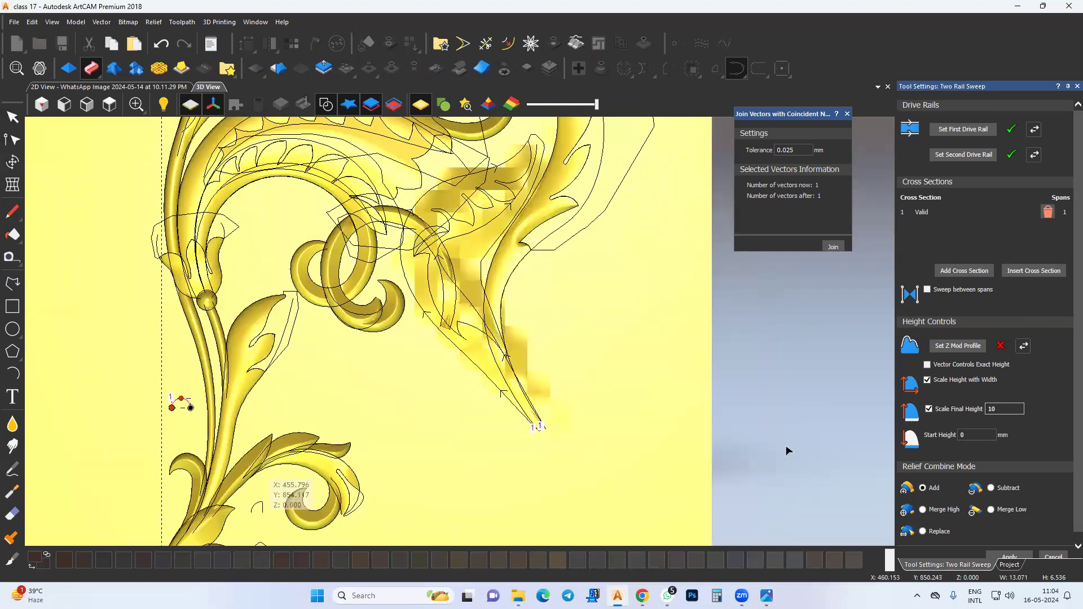
# Add further copies of the arc cross section to the sweep for a total of six along the rails.
pyautogui.click(966, 271)
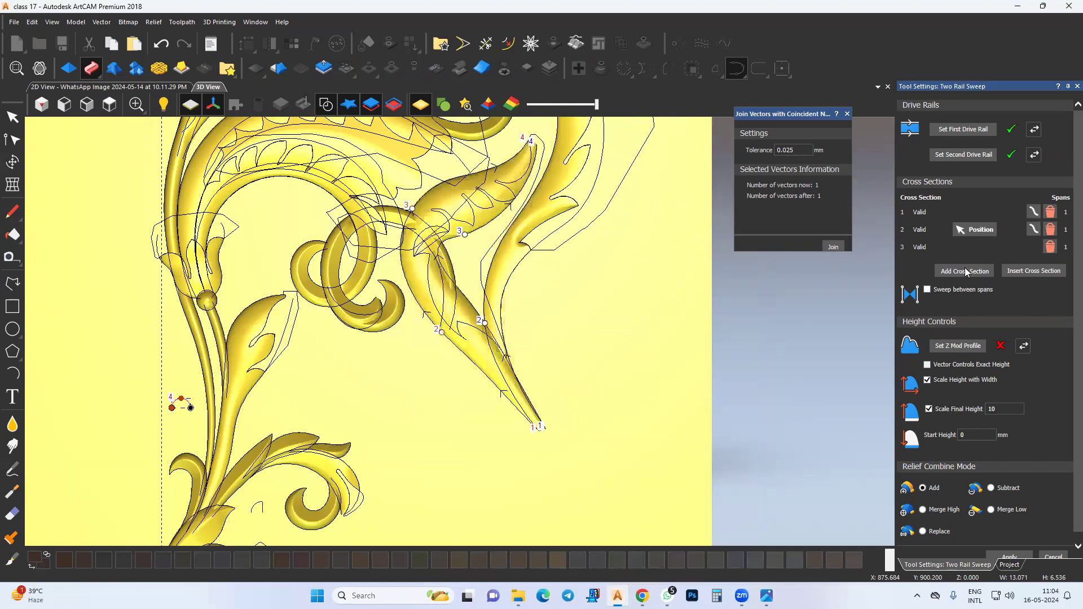
pyautogui.click(966, 271)
pyautogui.click(965, 271)
pyautogui.click(966, 272)
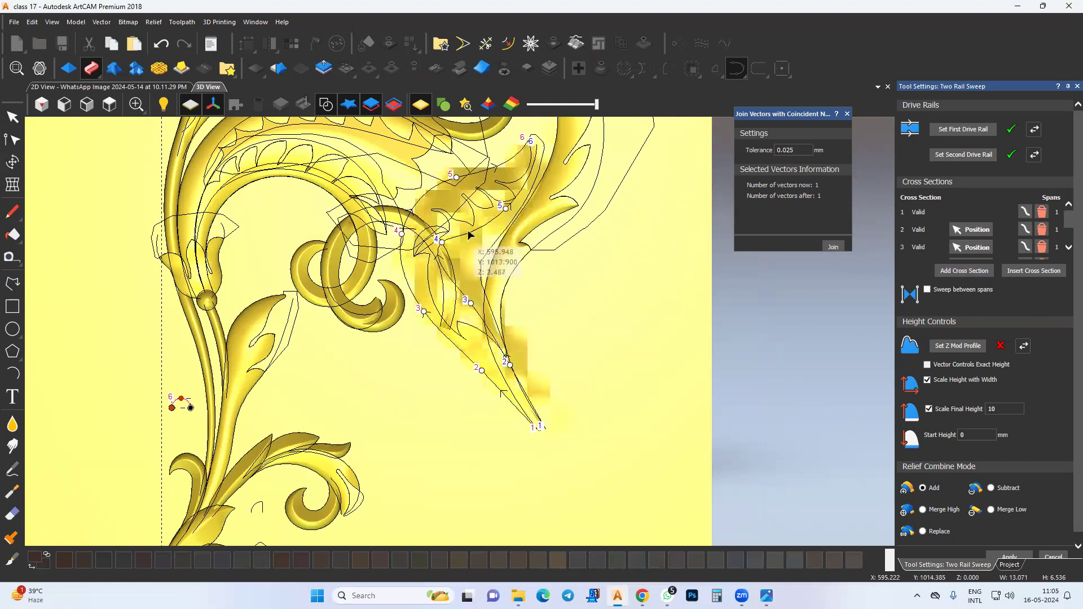
# Reposition the intermediate cross sections along the two rails so they span the leaf and stem more squarely.
pyautogui.scroll(2, 467, 237)
pyautogui.moveTo(528, 193); pyautogui.dragTo(528, 281, button='middle')
pyautogui.moveTo(528, 281); pyautogui.dragTo(490, 307)
pyautogui.moveTo(421, 339); pyautogui.dragTo(419, 342)
pyautogui.moveTo(442, 356); pyautogui.dragTo(434, 283, button='middle')
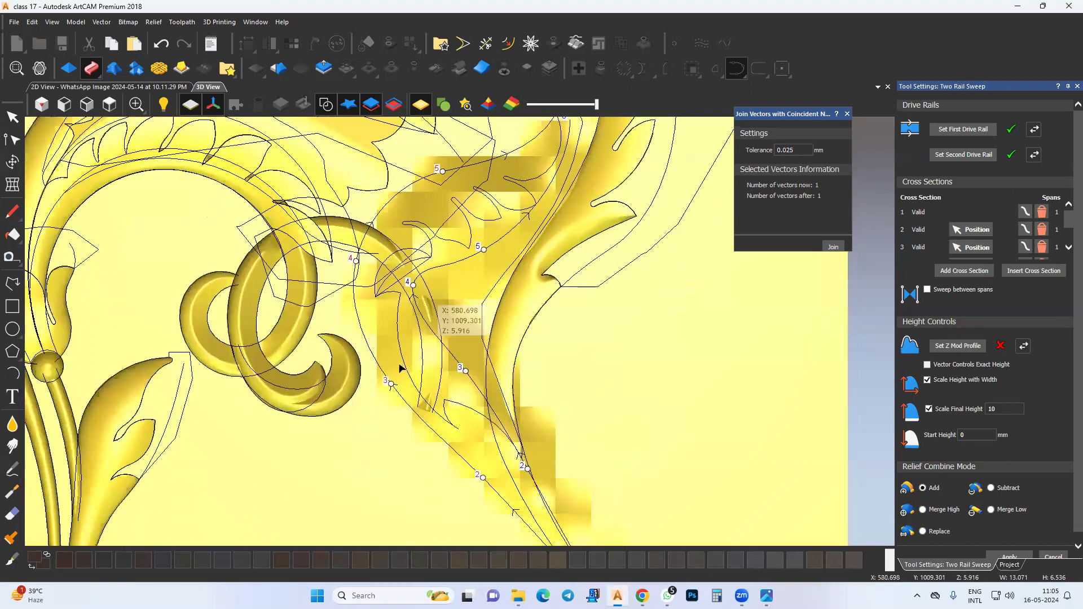
pyautogui.moveTo(389, 370); pyautogui.dragTo(428, 415)
pyautogui.moveTo(467, 475); pyautogui.dragTo(451, 394, button='middle')
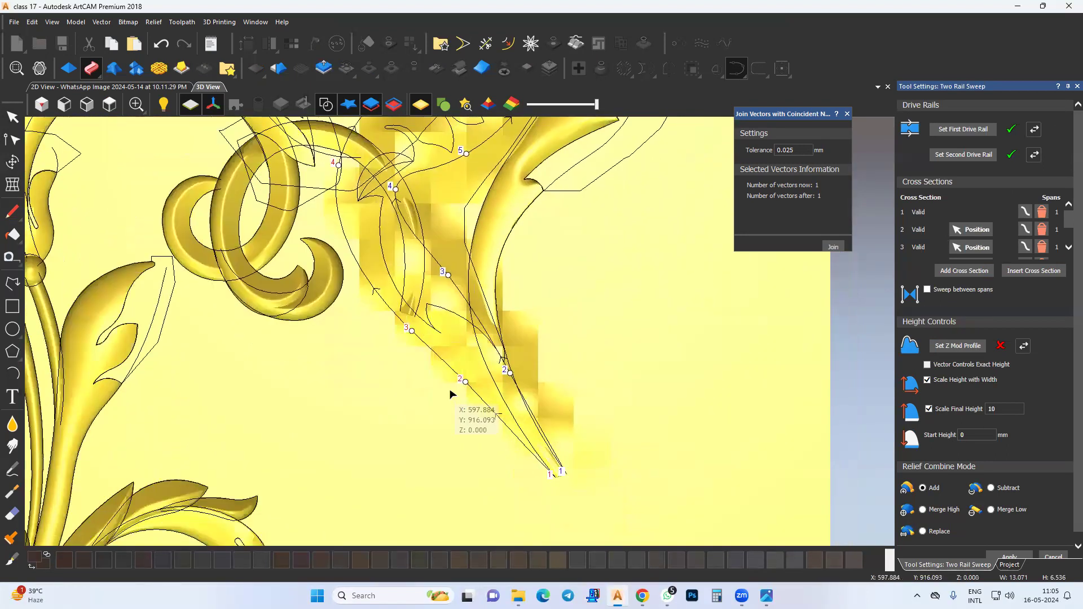
pyautogui.moveTo(466, 383); pyautogui.dragTo(474, 392)
# Set the sweep's relief combine mode to Merge High, apply it and close the sweep settings.
pyautogui.moveTo(440, 425); pyautogui.dragTo(446, 502, button='middle')
pyautogui.click(923, 510)
pyautogui.scroll(-1, 1011, 537)
pyautogui.click(1012, 550)
pyautogui.click(1053, 550)
# Select the closed serrated contour beside the leaf and clear the relief inside it.
pyautogui.moveTo(454, 265); pyautogui.dragTo(458, 349, button='middle')
pyautogui.click(10, 118)
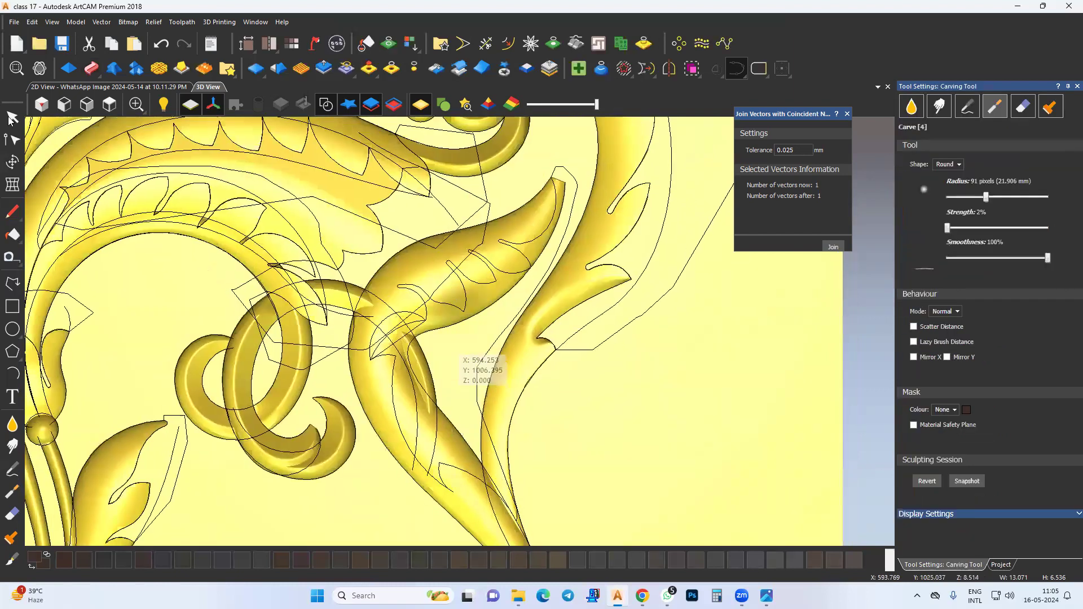
pyautogui.click(444, 306)
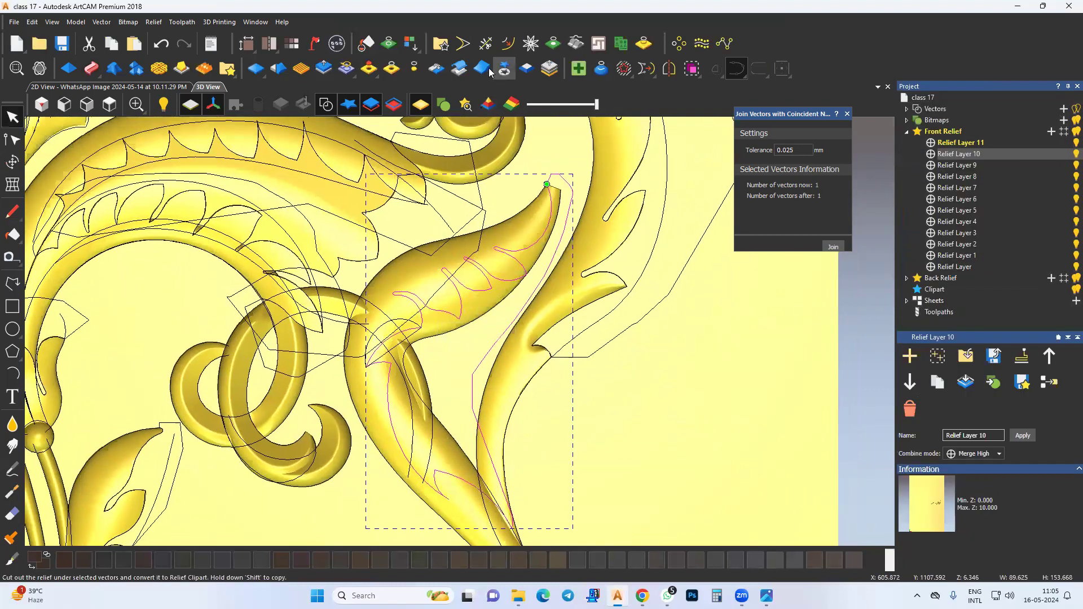
pyautogui.moveTo(471, 348)
pyautogui.mouseDown(button='middle')
pyautogui.moveTo(489, 317)
pyautogui.moveTo(472, 350)
pyautogui.mouseUp(button='middle')
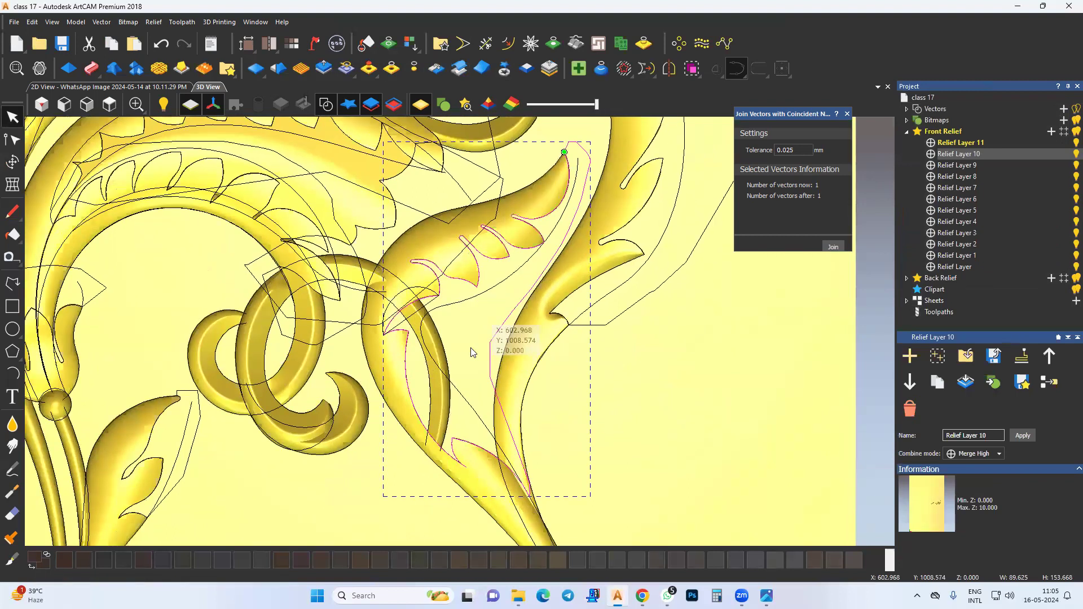
pyautogui.moveTo(548, 403); pyautogui.dragTo(549, 358, button='middle')
pyautogui.moveTo(496, 330); pyautogui.dragTo(488, 364, button='middle')
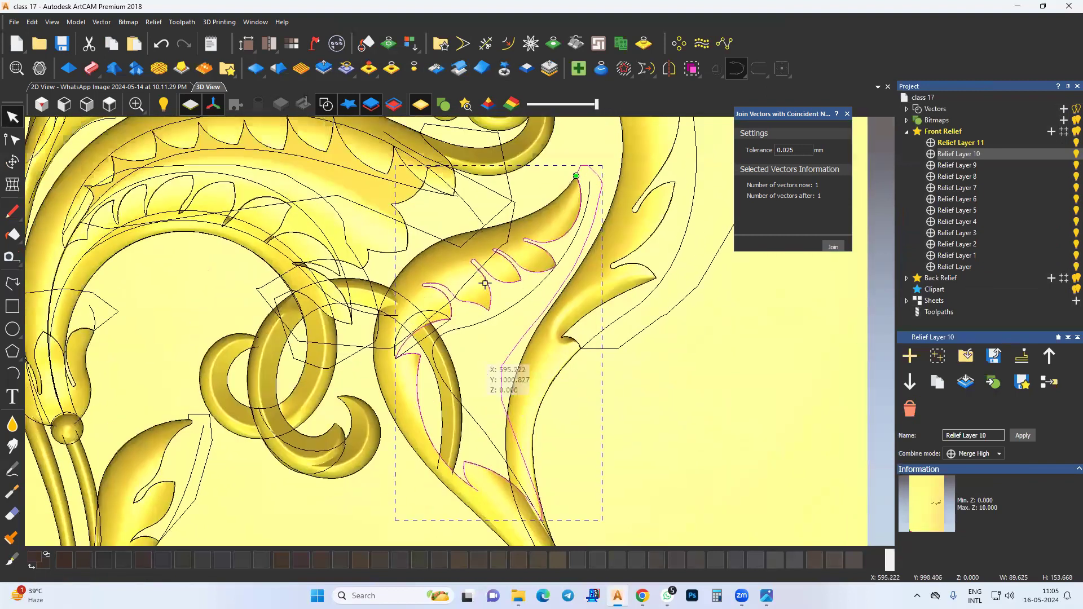
# Select the closed fold shape and set up a Shape Editor relief with a square profile and the Subtract combine mode.
pyautogui.scroll(2, 480, 296)
pyautogui.moveTo(527, 260); pyautogui.dragTo(465, 307)
pyautogui.moveTo(486, 377); pyautogui.dragTo(340, 434)
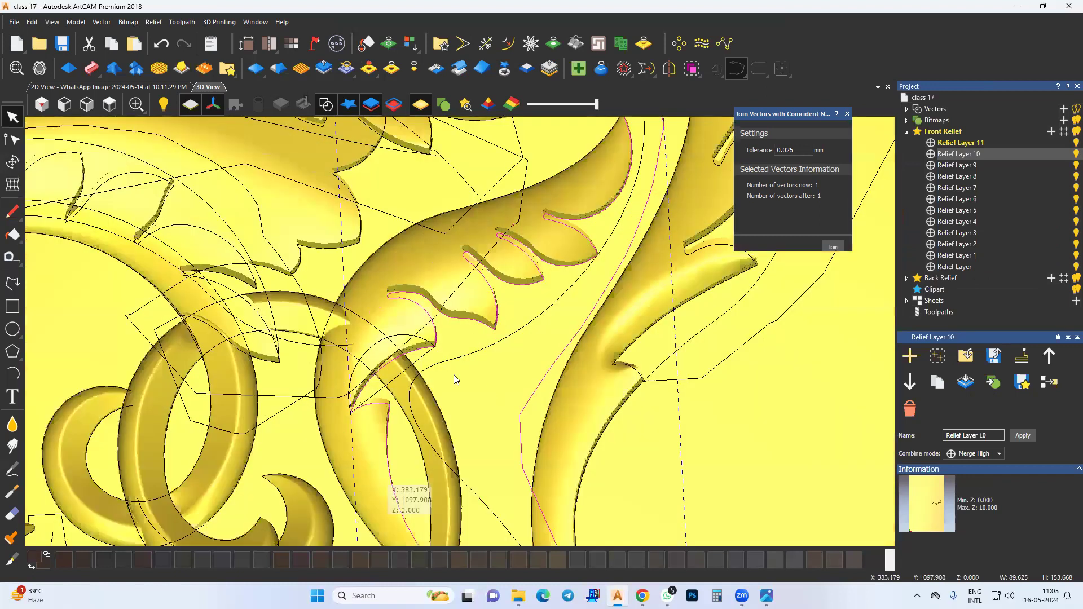
pyautogui.moveTo(456, 380); pyautogui.dragTo(390, 337)
pyautogui.click(389, 330)
pyautogui.scroll(4, 395, 339)
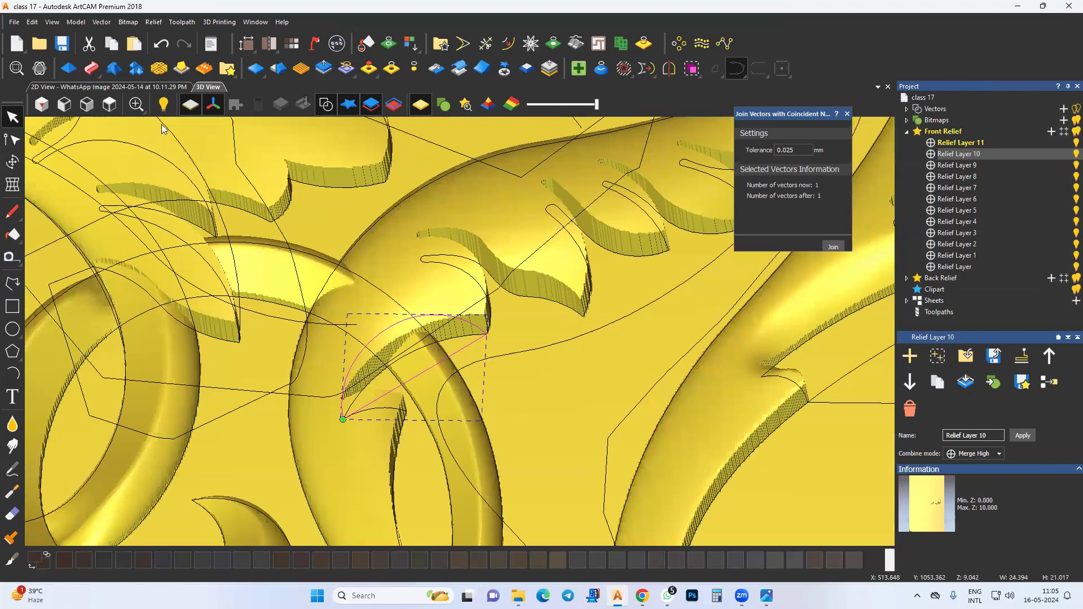
pyautogui.click(68, 68)
pyautogui.click(946, 150)
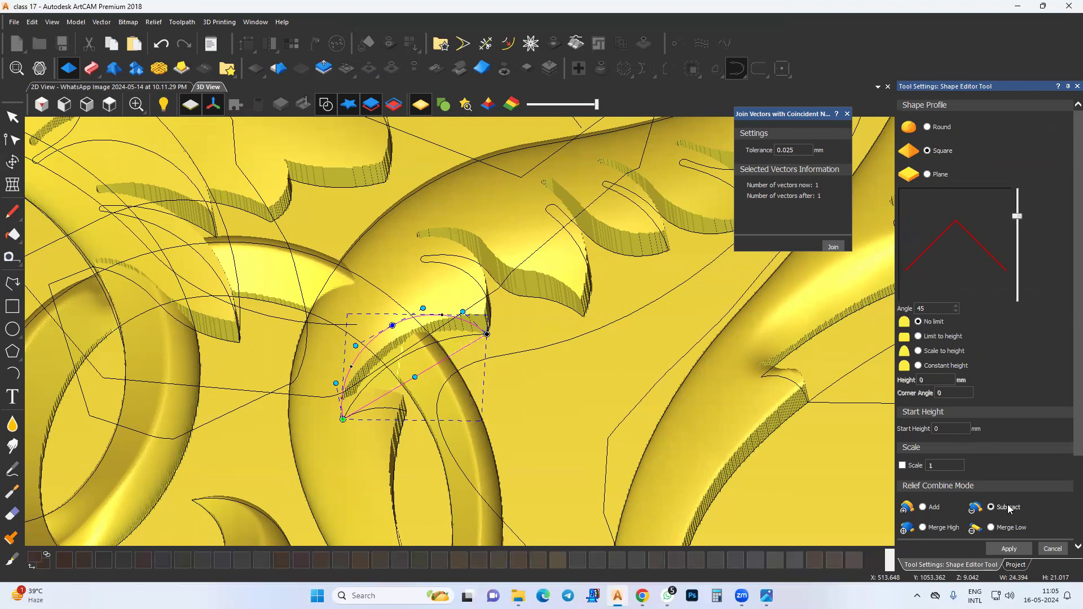
# Convert the fold contour's straight closing edge to a Bezier curve and bow it outward over the ring by adjusting its control points.
pyautogui.moveTo(442, 431); pyautogui.dragTo(444, 445)
pyautogui.moveTo(480, 426); pyautogui.dragTo(503, 398, button='middle')
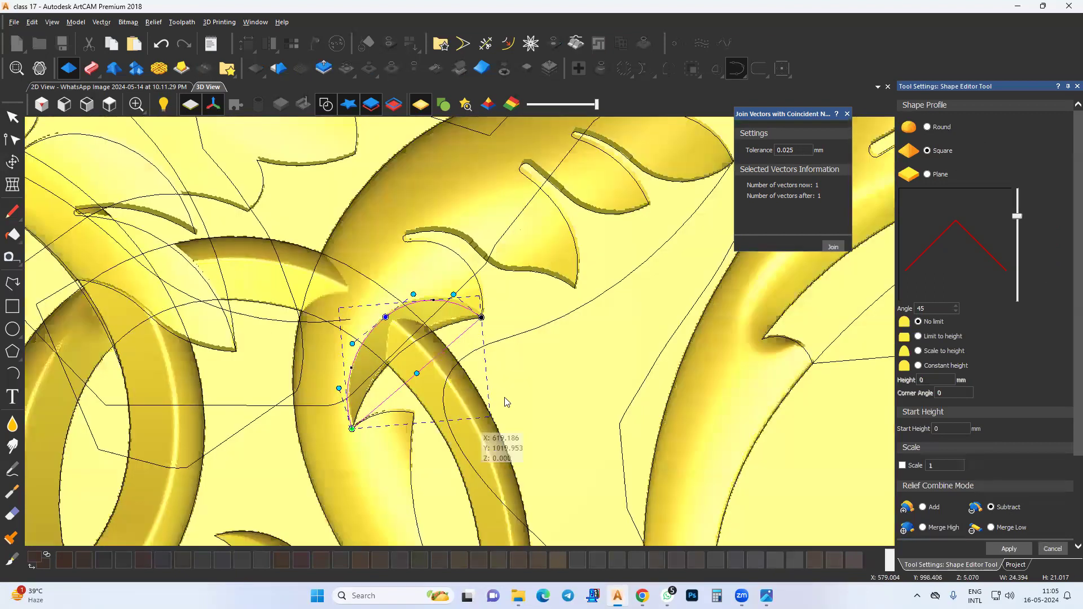
pyautogui.scroll(3, 415, 361)
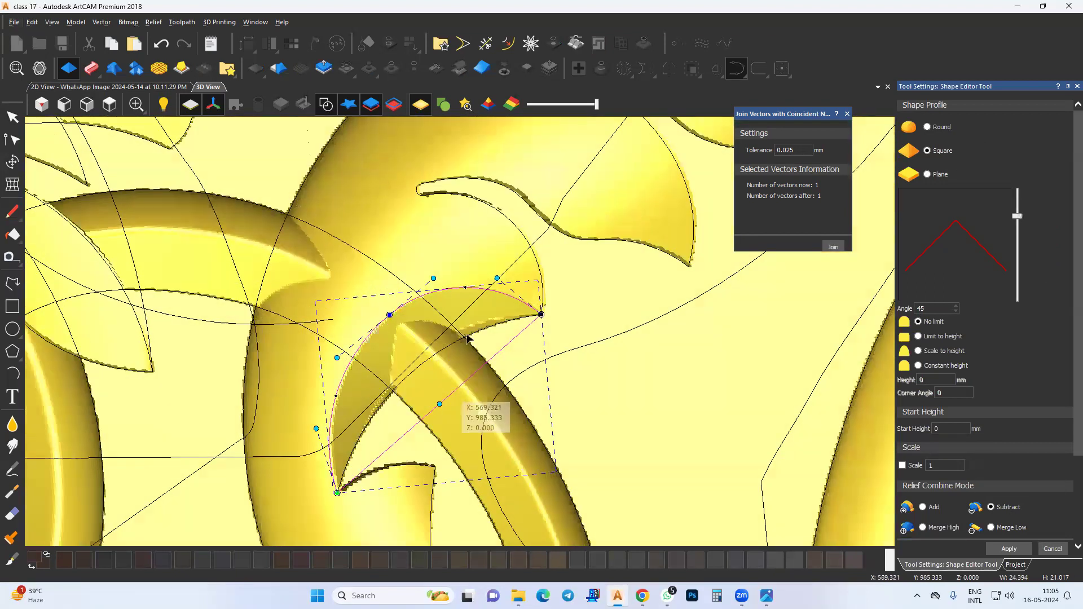
pyautogui.moveTo(440, 404); pyautogui.dragTo(453, 419)
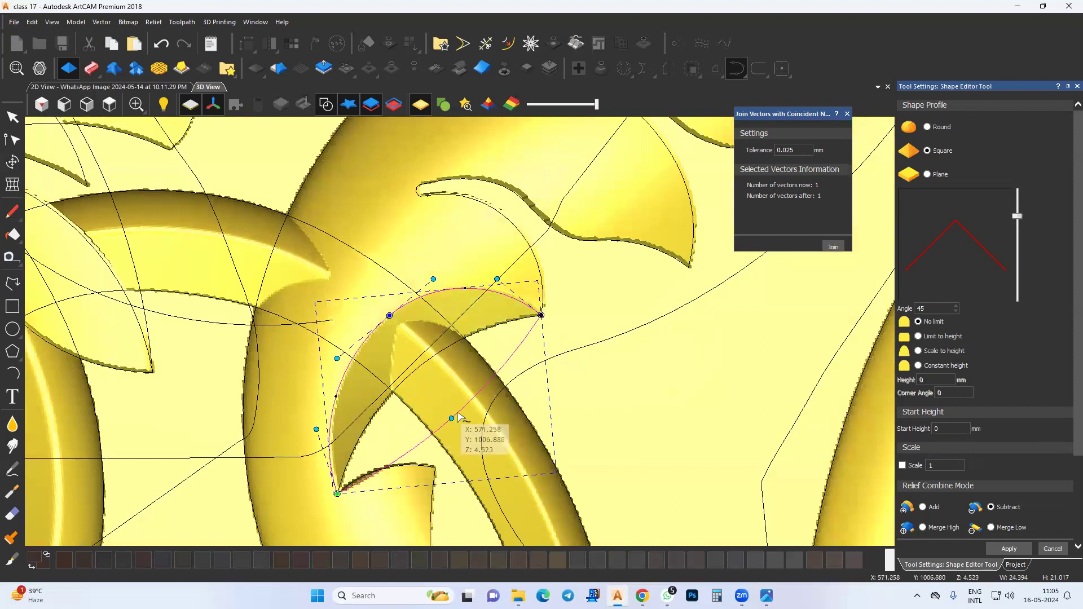
pyautogui.press('b')
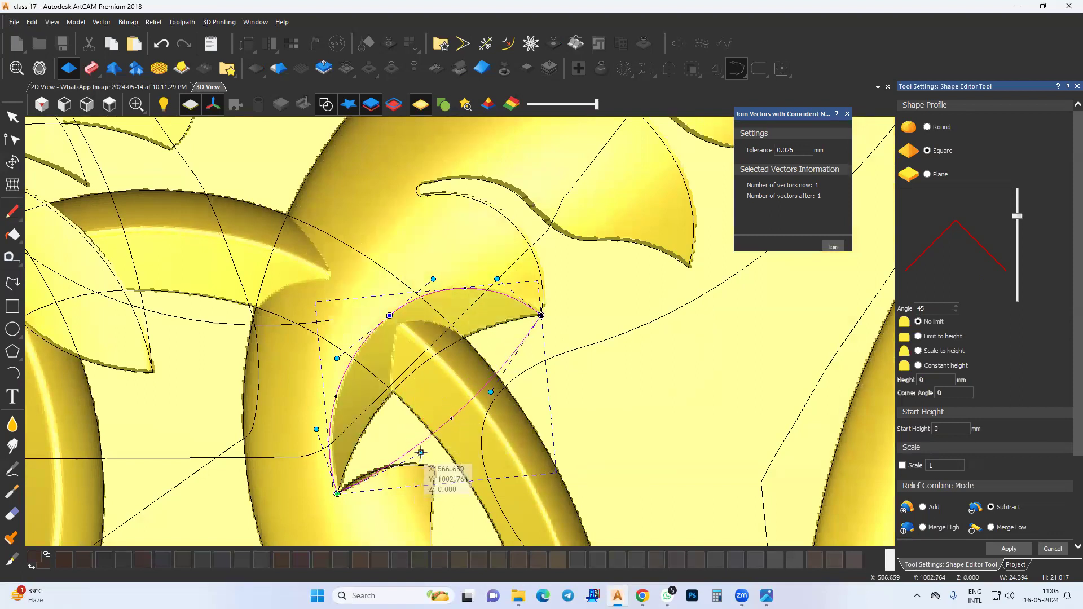
pyautogui.moveTo(421, 453); pyautogui.dragTo(395, 443)
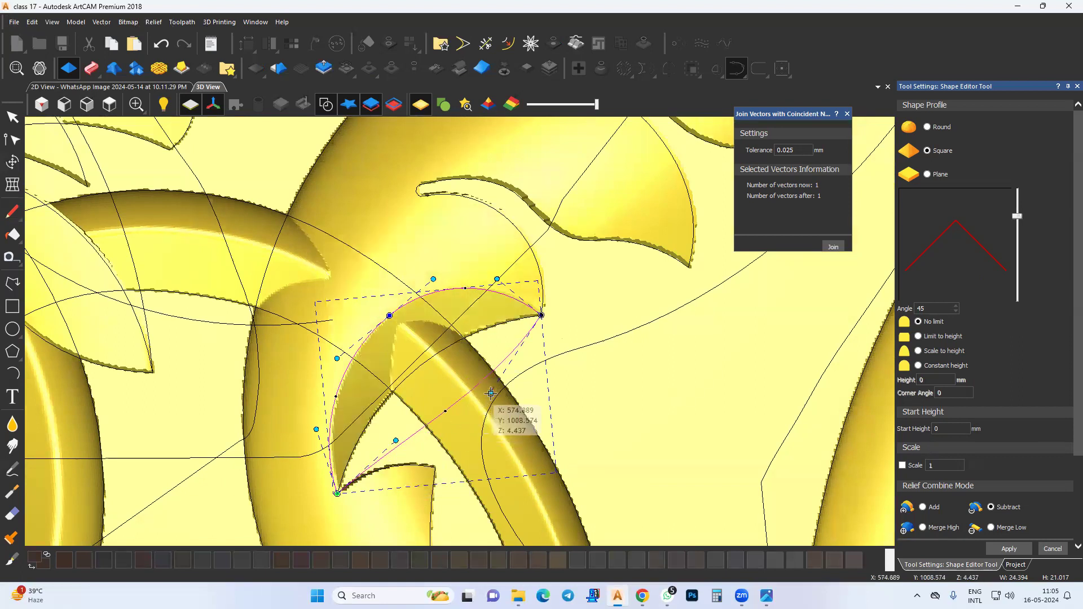
pyautogui.moveTo(491, 393); pyautogui.dragTo(506, 406)
pyautogui.moveTo(426, 429); pyautogui.dragTo(552, 351, button='middle')
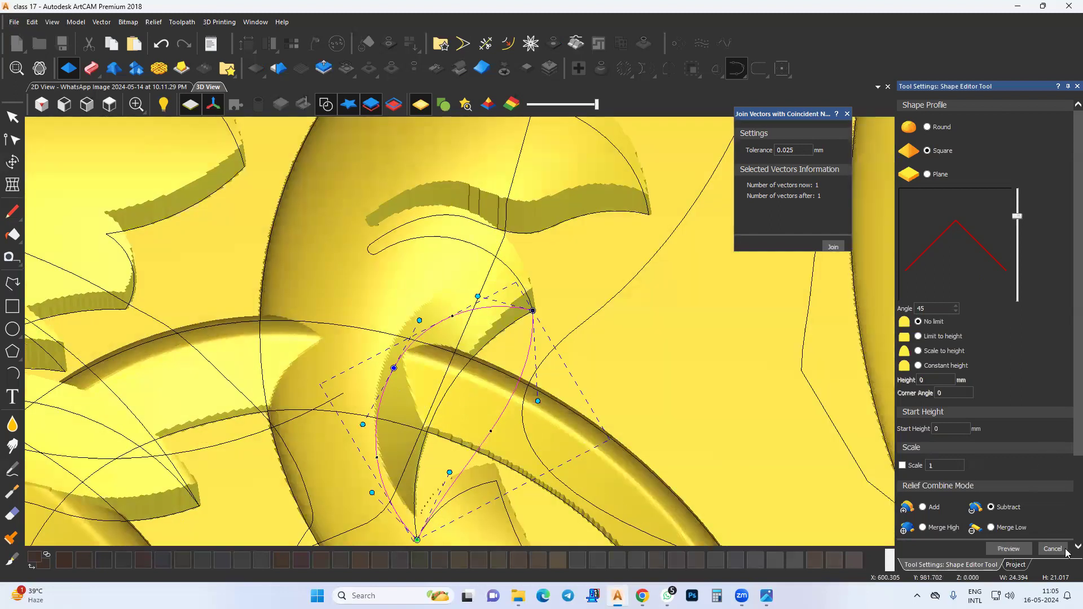
# Close the Shape Editor, end node editing and clear the fold contour's selection.
pyautogui.press('n')
pyautogui.scroll(-5, 552, 356)
pyautogui.click(15, 124)
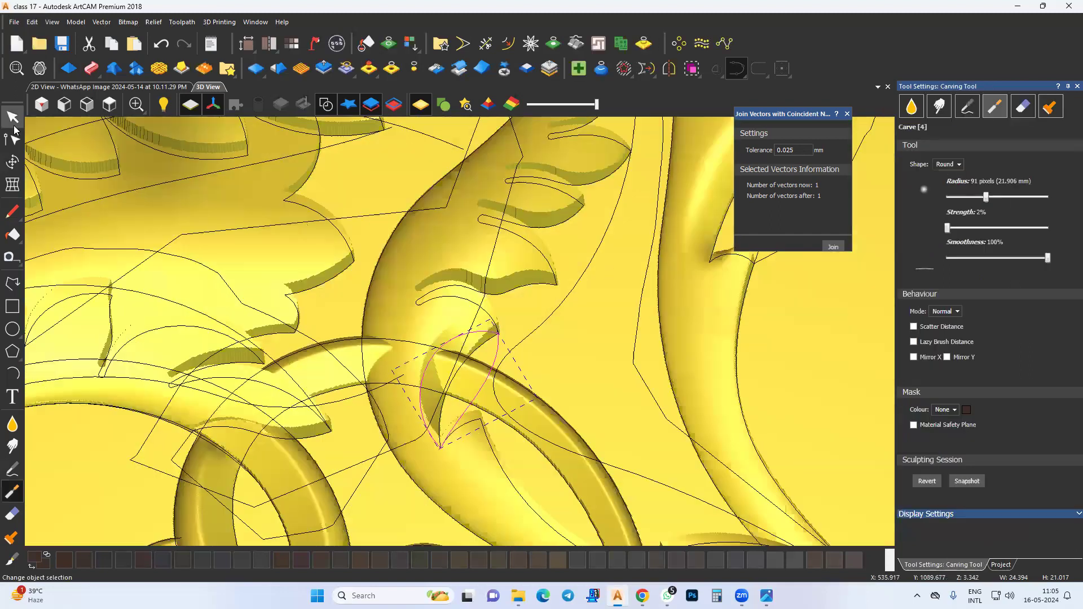
pyautogui.moveTo(587, 341); pyautogui.dragTo(572, 312, button='middle')
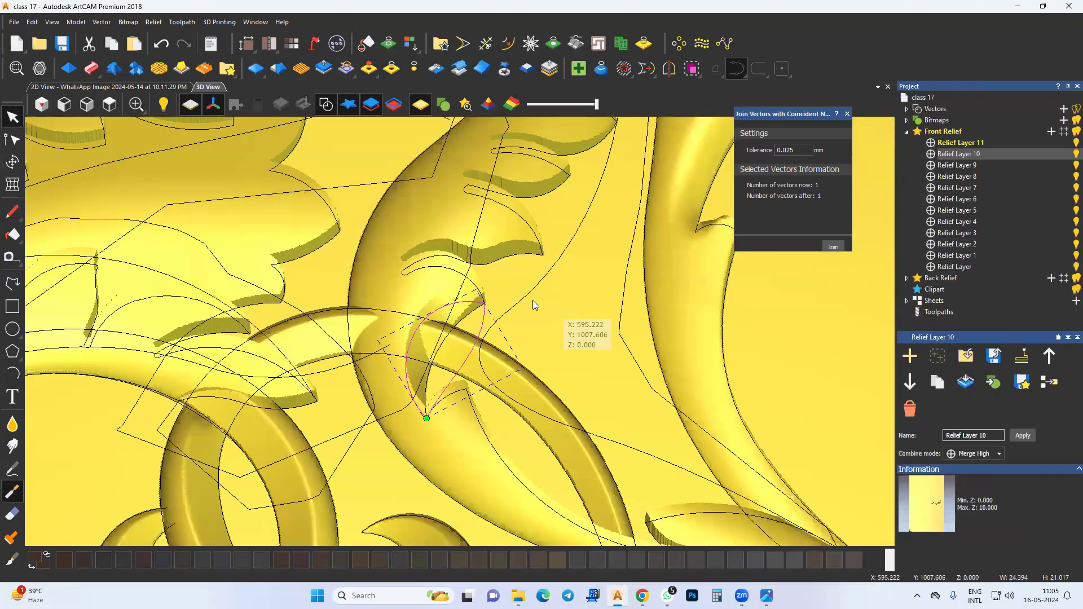
pyautogui.moveTo(532, 300); pyautogui.dragTo(507, 353)
pyautogui.scroll(-2, 507, 352)
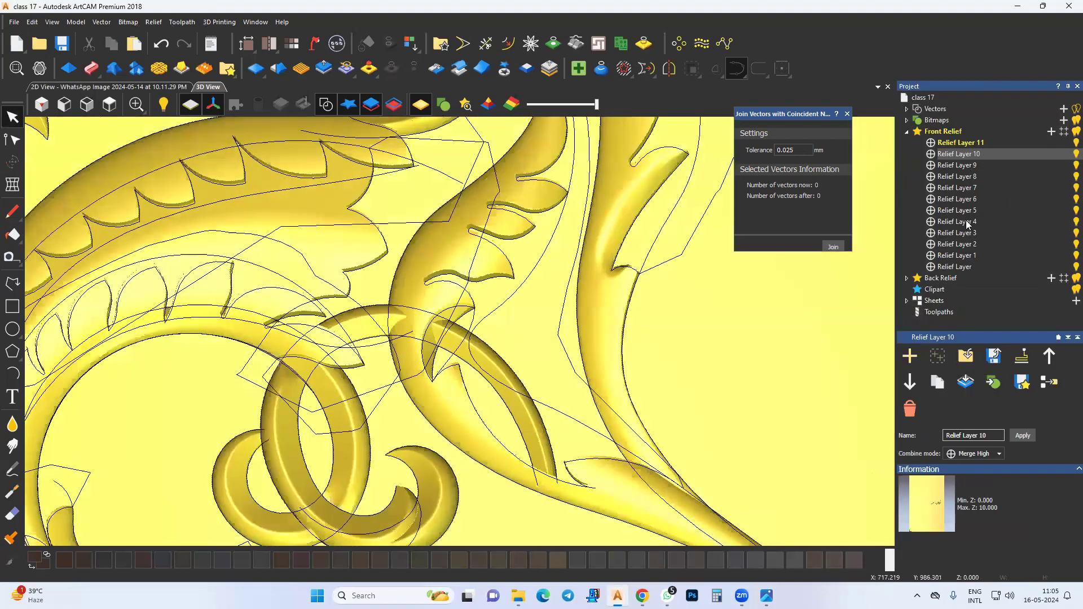
# On Relief Layer 4, carve down the ring where it meets and passes behind the leaf stem, and leave the Carving tool.
pyautogui.click(967, 211)
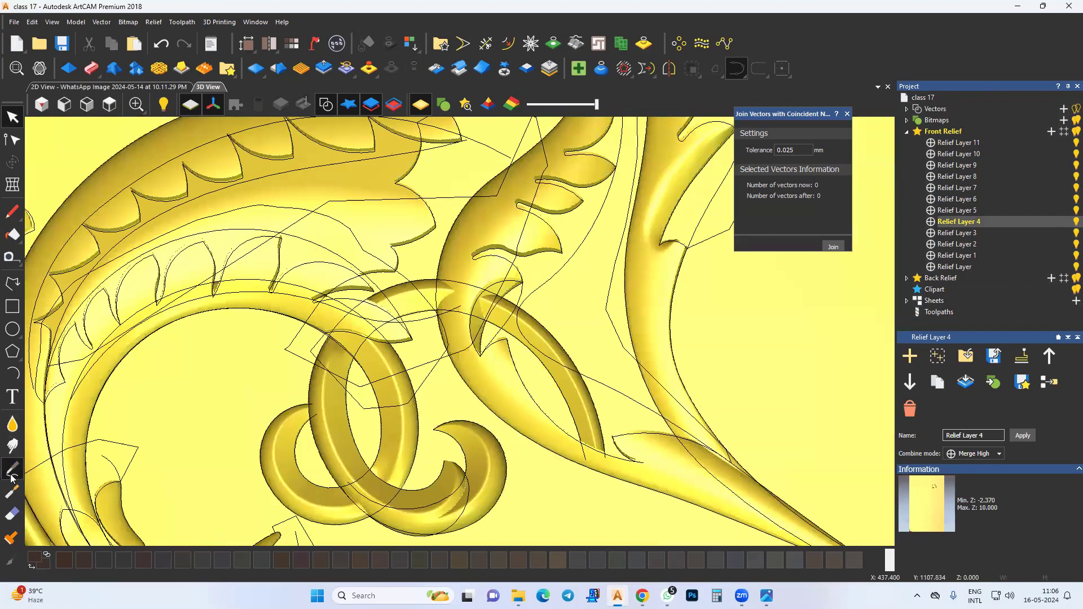
pyautogui.click(12, 491)
pyautogui.scroll(2, 485, 307)
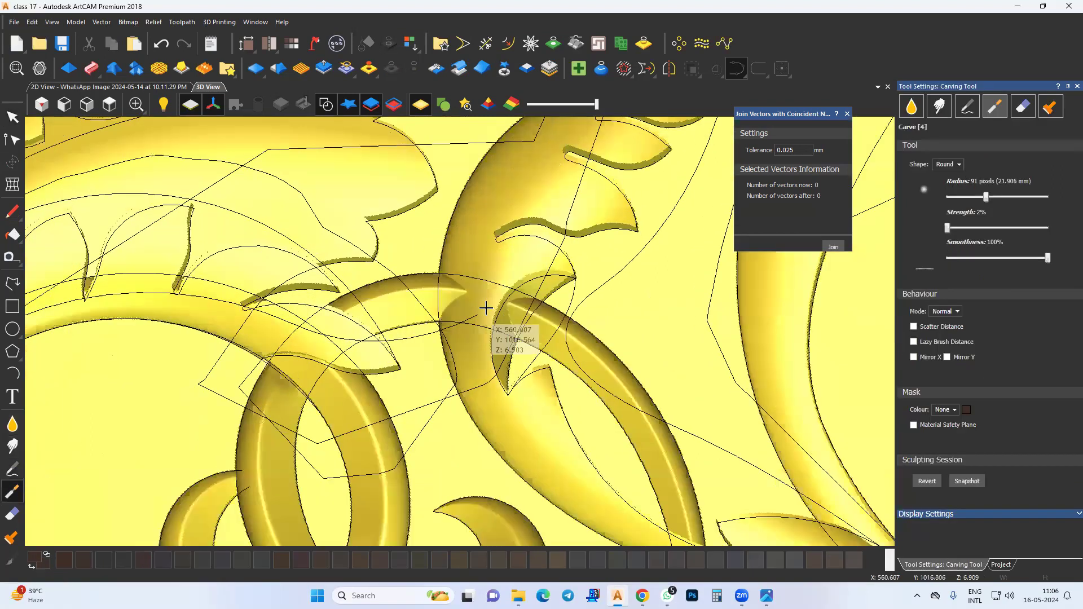
pyautogui.moveTo(487, 308)
pyautogui.mouseDown()
pyautogui.moveTo(522, 326)
pyautogui.moveTo(532, 318)
pyautogui.moveTo(491, 309)
pyautogui.mouseUp()
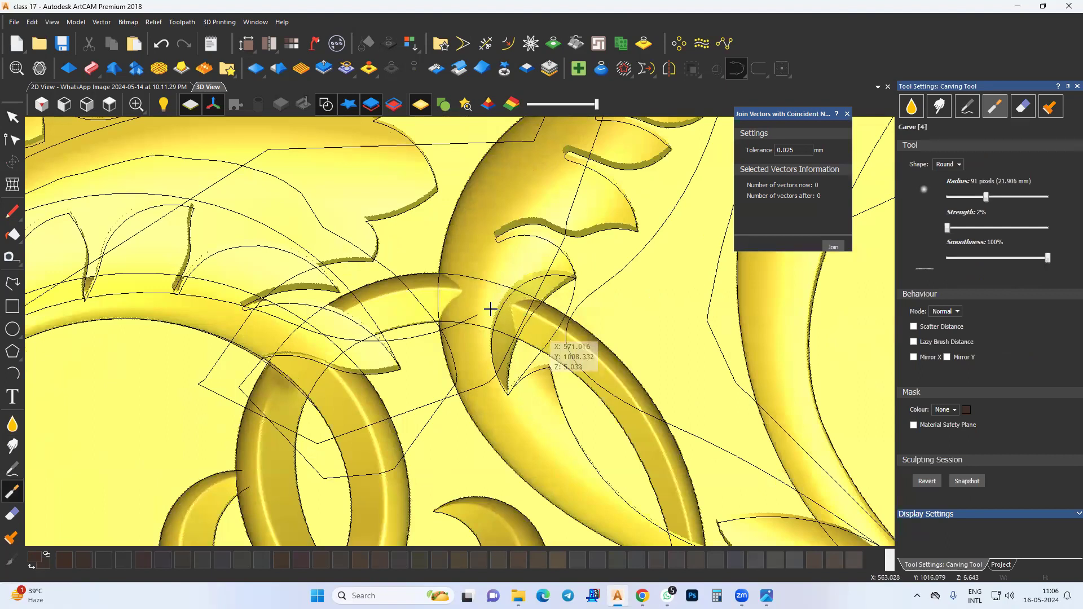
pyautogui.moveTo(413, 294)
pyautogui.mouseDown()
pyautogui.moveTo(404, 302)
pyautogui.moveTo(475, 298)
pyautogui.mouseUp()
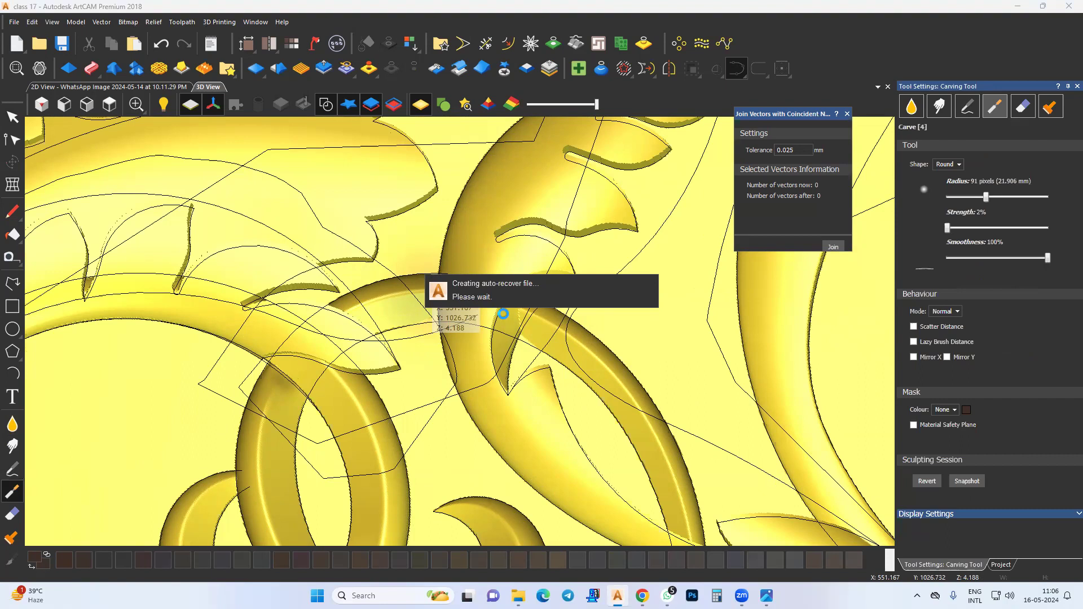
pyautogui.click(505, 317)
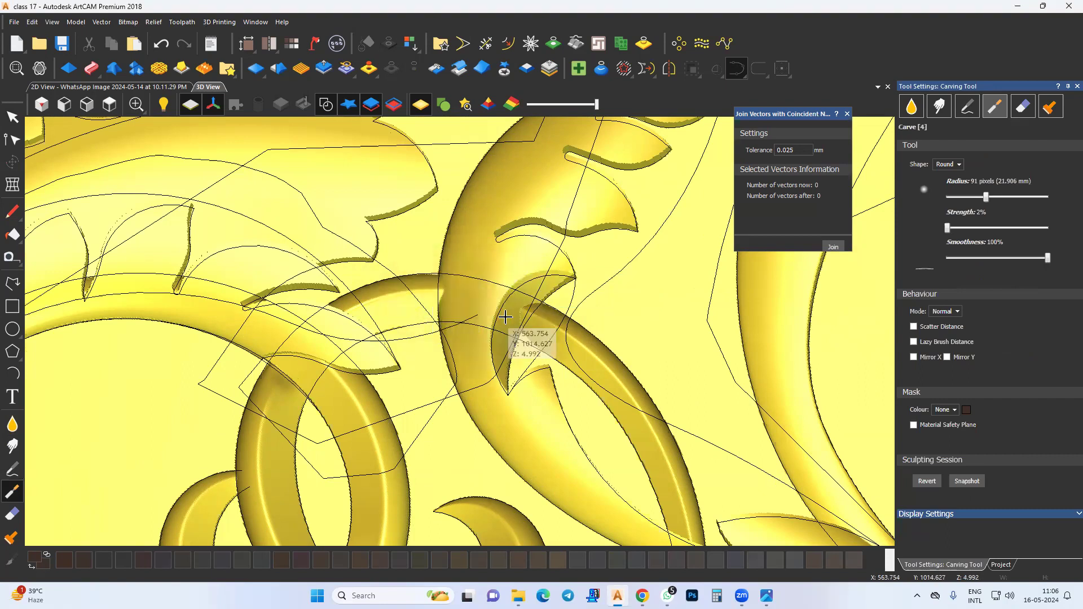
pyautogui.click(12, 117)
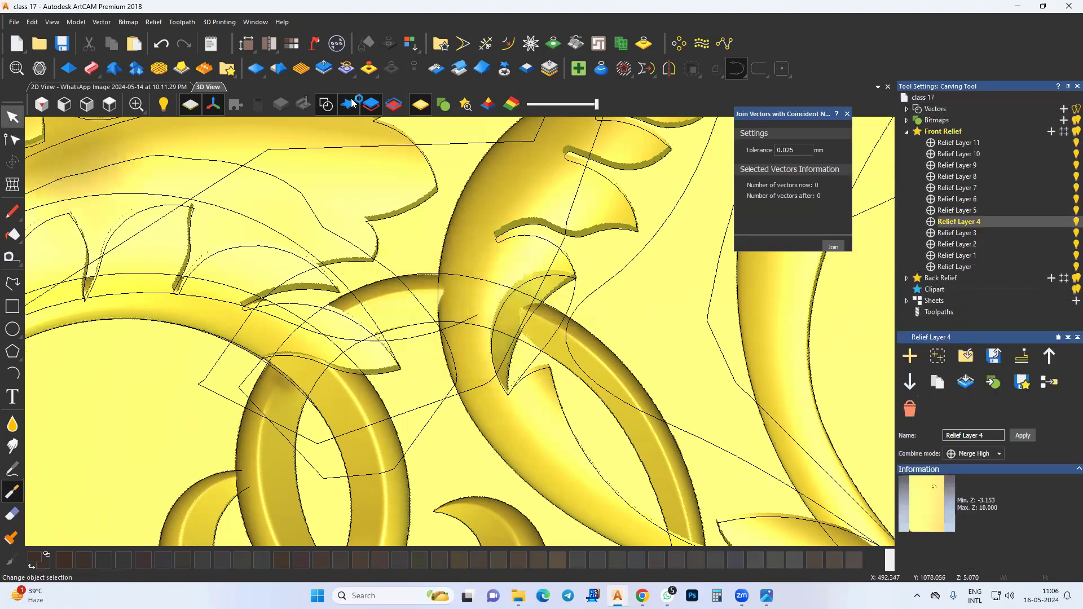
# Hide the vectors in the 3D view, examine the whole relief, and compare it with the untraced flowers in the 2D reference image.
pyautogui.click(328, 105)
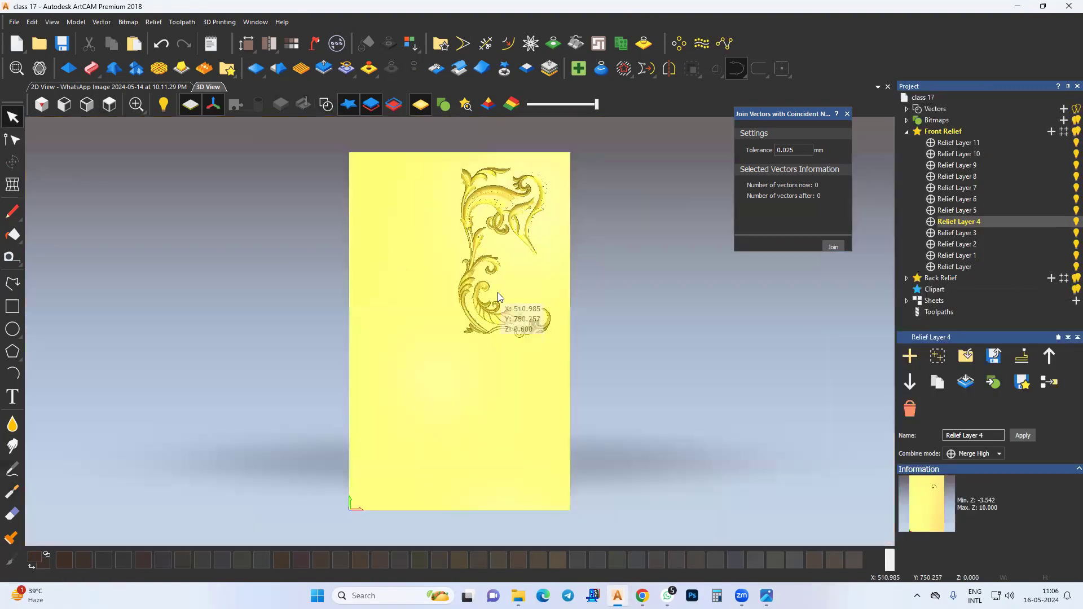
pyautogui.scroll(5, 492, 294)
pyautogui.moveTo(504, 347); pyautogui.dragTo(535, 198, button='middle')
pyautogui.scroll(3, 536, 202)
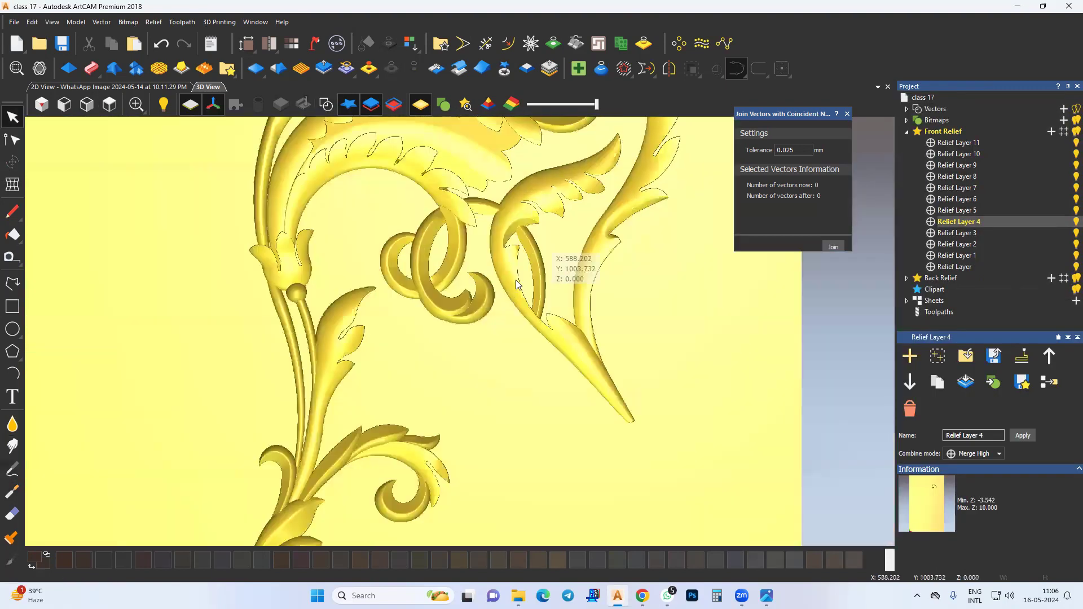
pyautogui.scroll(-3, 530, 289)
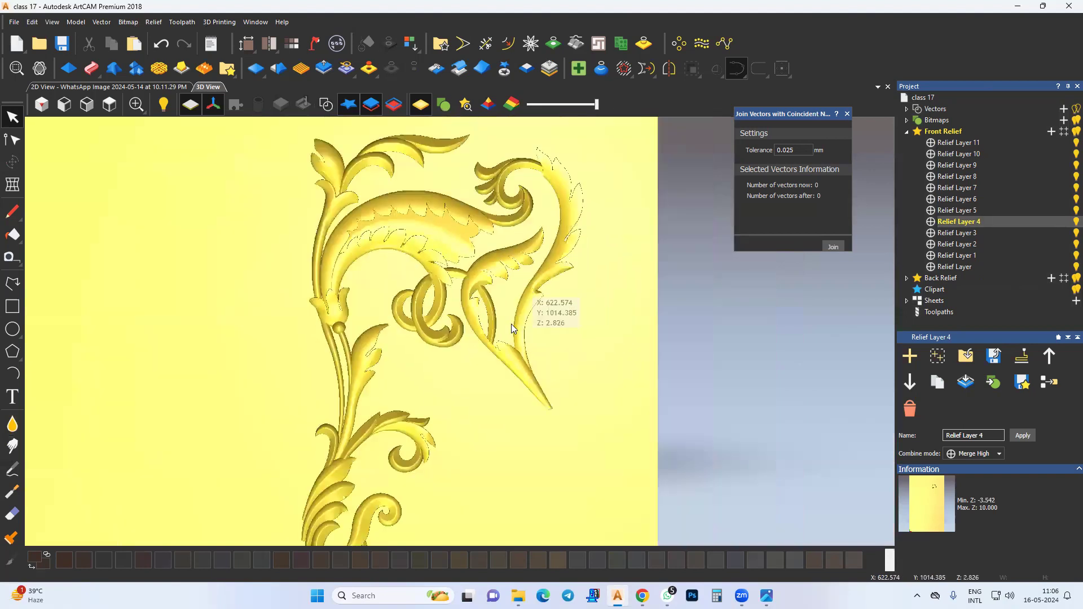
pyautogui.scroll(-3, 517, 337)
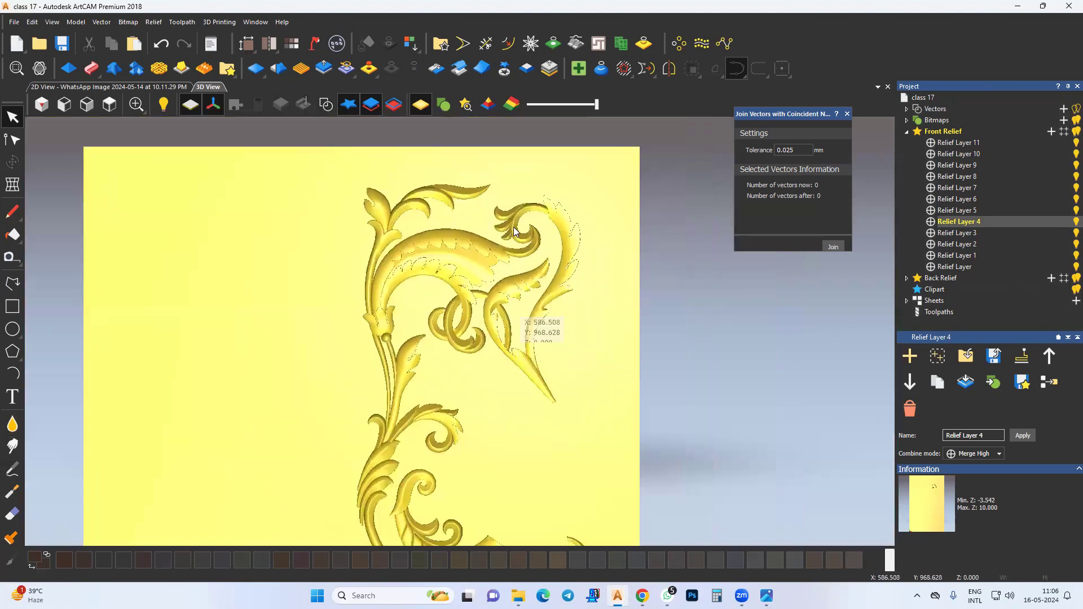
pyautogui.click(144, 87)
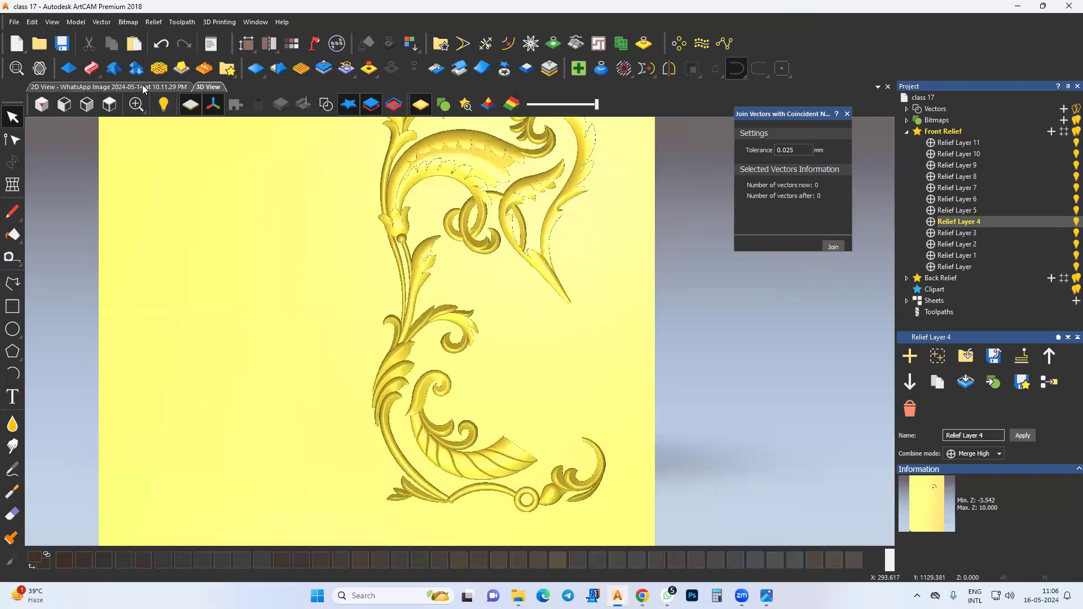
pyautogui.scroll(-2, 473, 339)
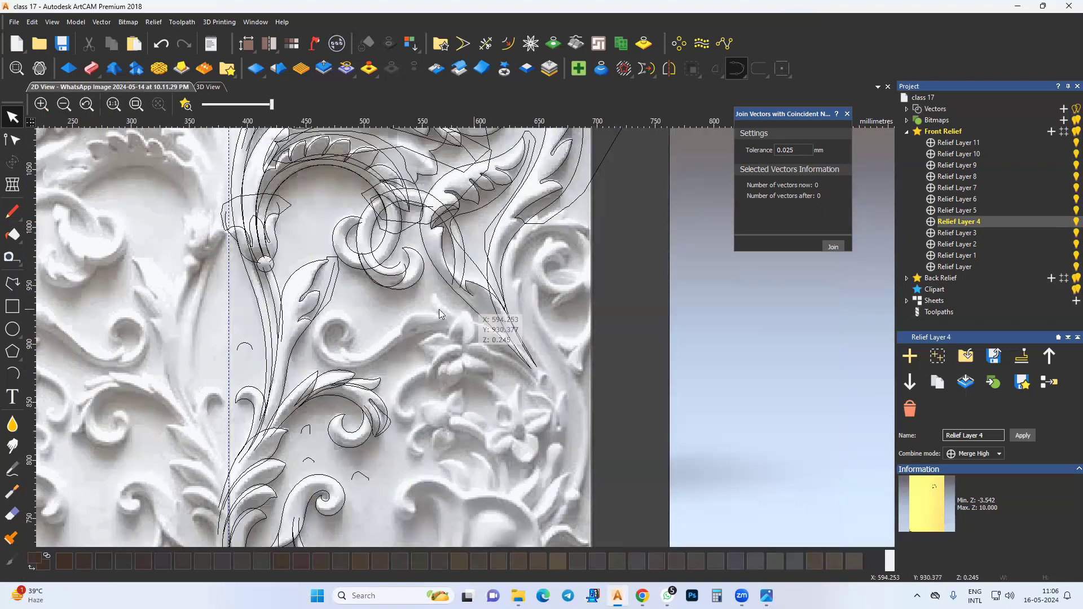
pyautogui.scroll(2, 438, 369)
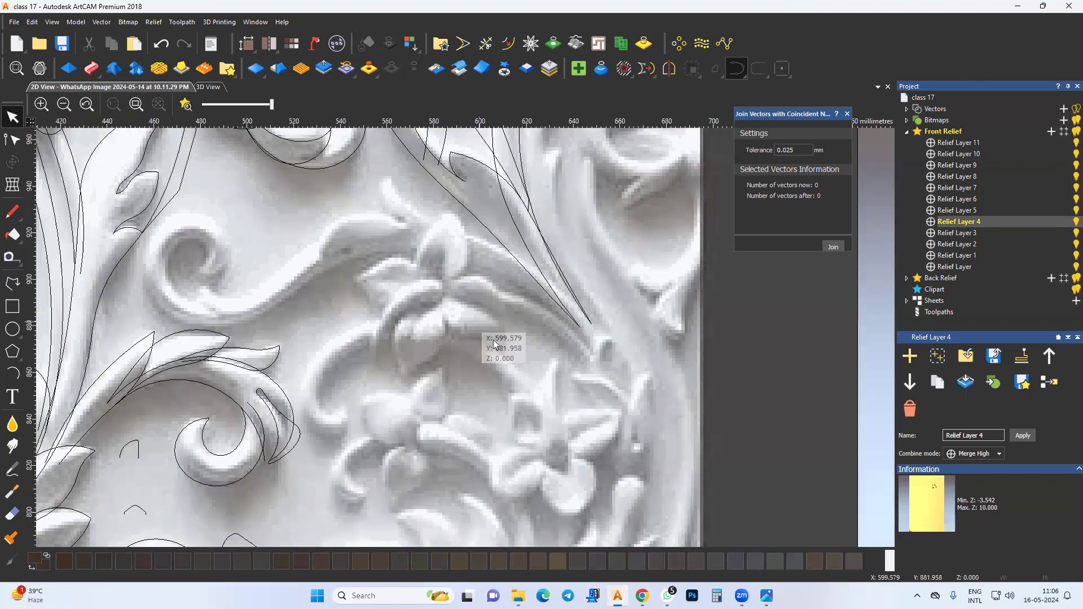
# Draw a start-end-point arc with a radius of about 25.6 mm along the inner edge of the upper flower's curved petal.
pyautogui.click(12, 374)
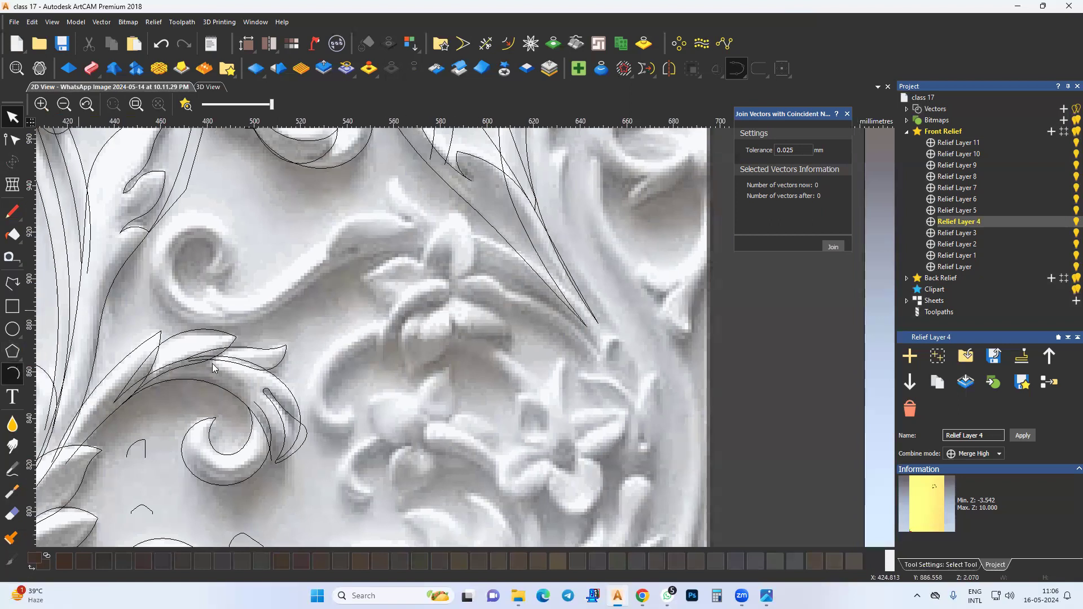
pyautogui.scroll(3, 434, 315)
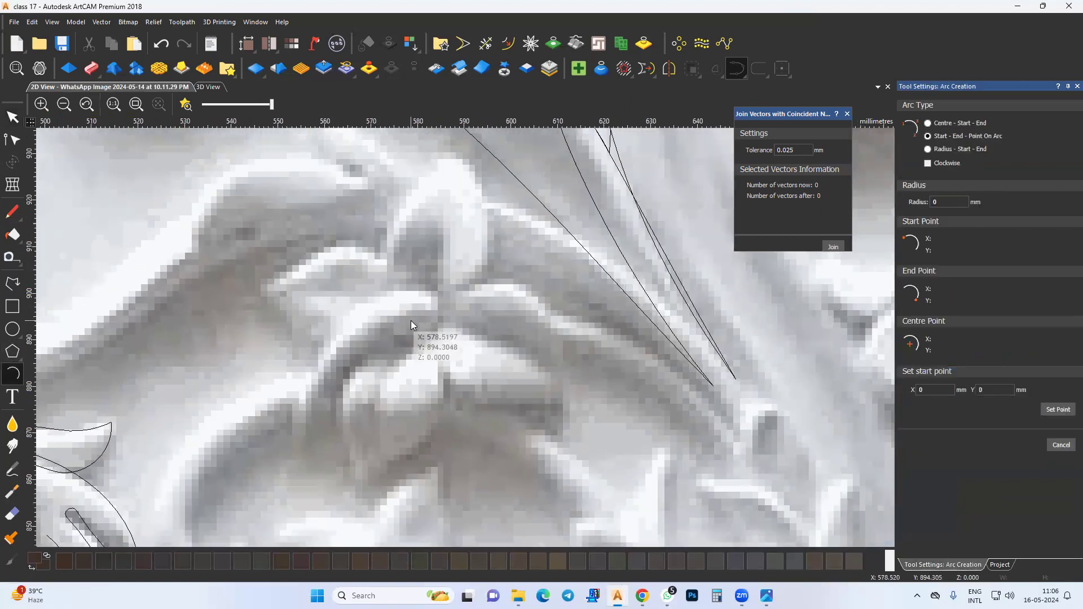
pyautogui.scroll(-2, 421, 339)
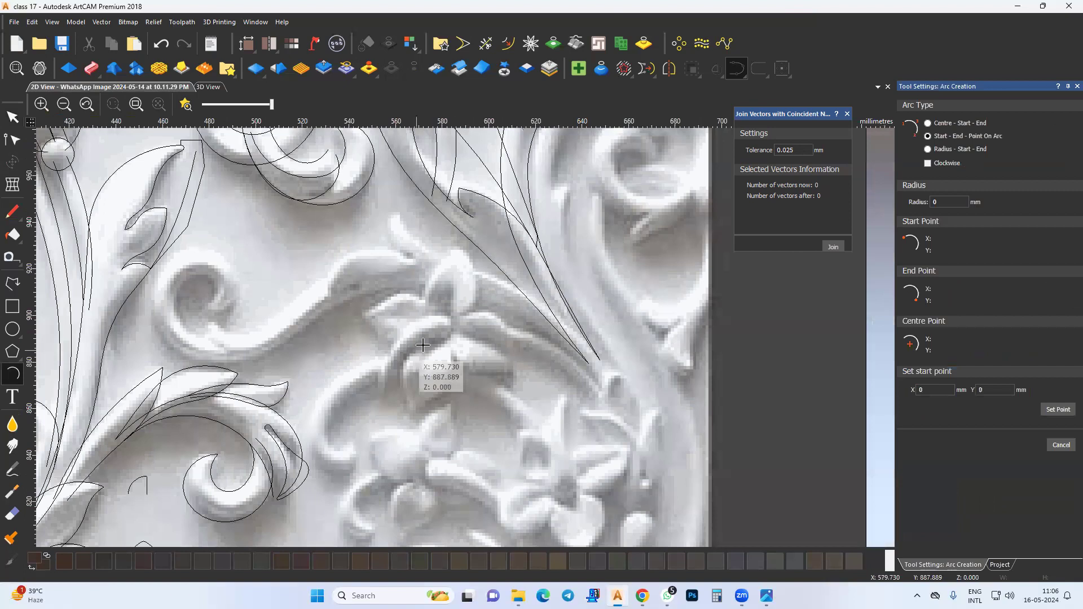
pyautogui.scroll(-4, 423, 345)
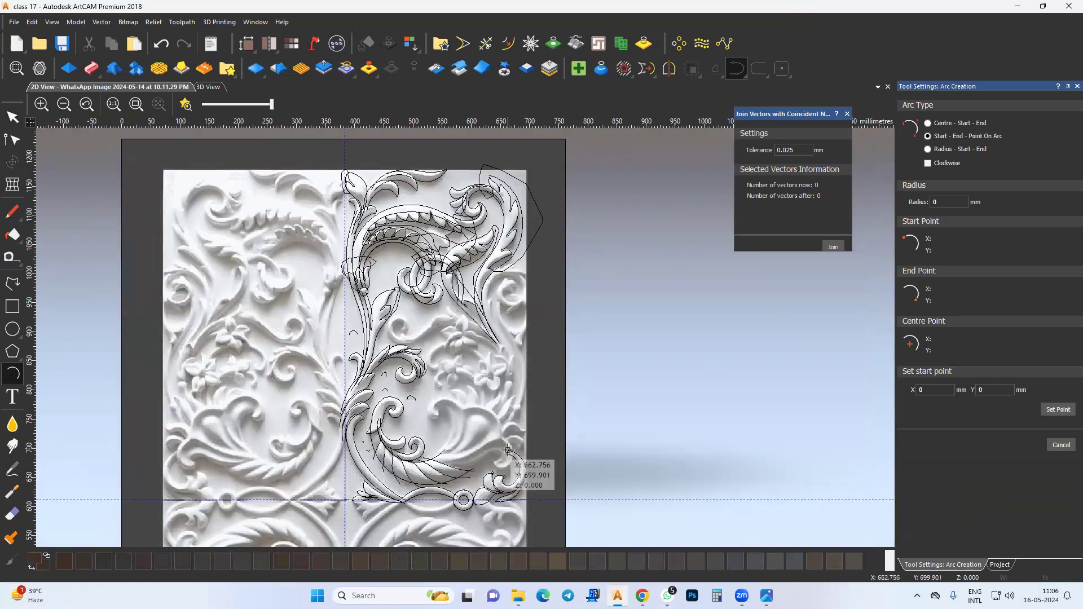
pyautogui.scroll(2, 461, 383)
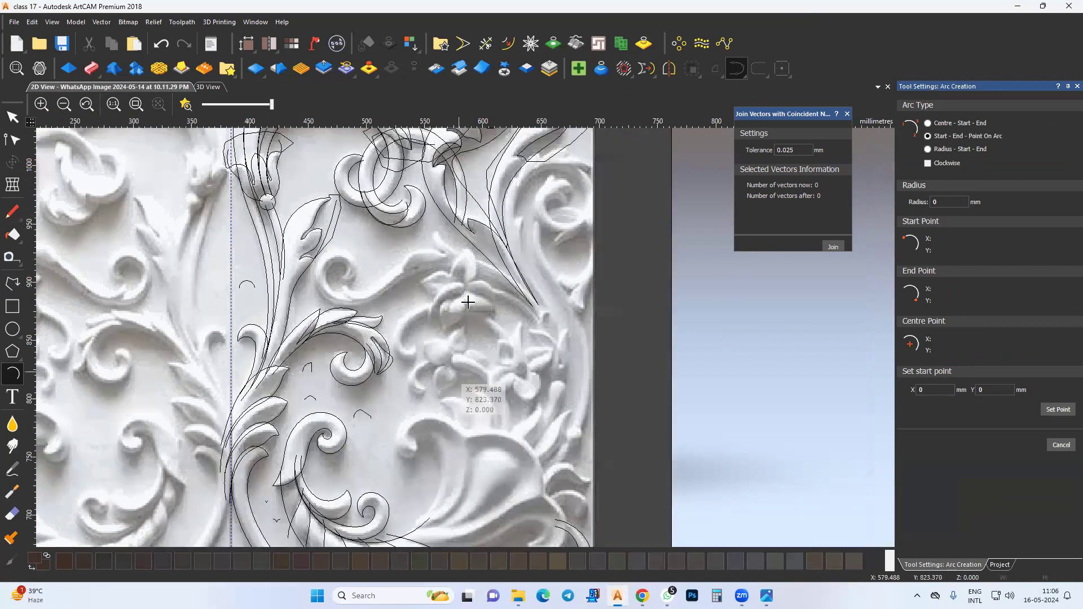
pyautogui.scroll(2, 435, 328)
pyautogui.moveTo(424, 351)
pyautogui.mouseDown(button='middle')
pyautogui.moveTo(414, 316)
pyautogui.moveTo(430, 350)
pyautogui.mouseUp(button='middle')
pyautogui.scroll(2, 428, 343)
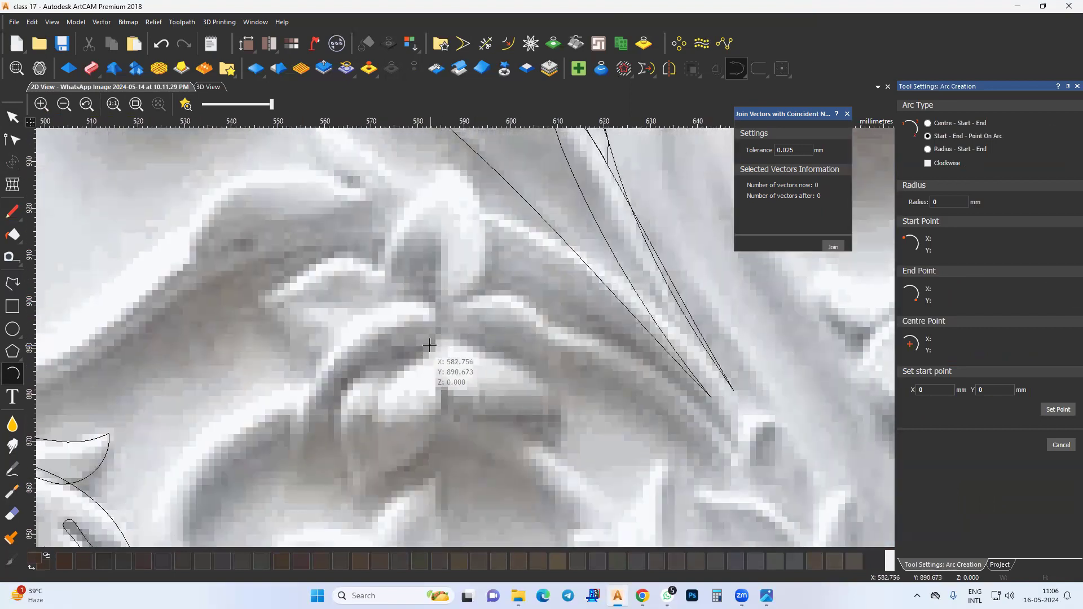
pyautogui.click(384, 362)
pyautogui.click(352, 431)
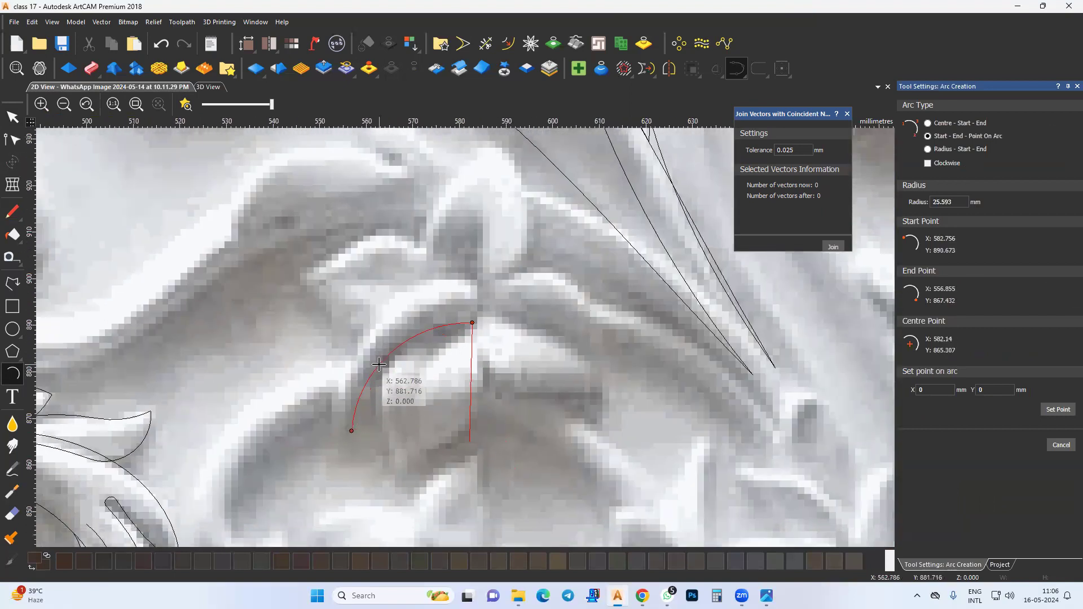
pyautogui.click(379, 364)
# Extend the petal's inner arc downward with a short second arc, join both into one vector and select their shared node for editing.
pyautogui.click(350, 431)
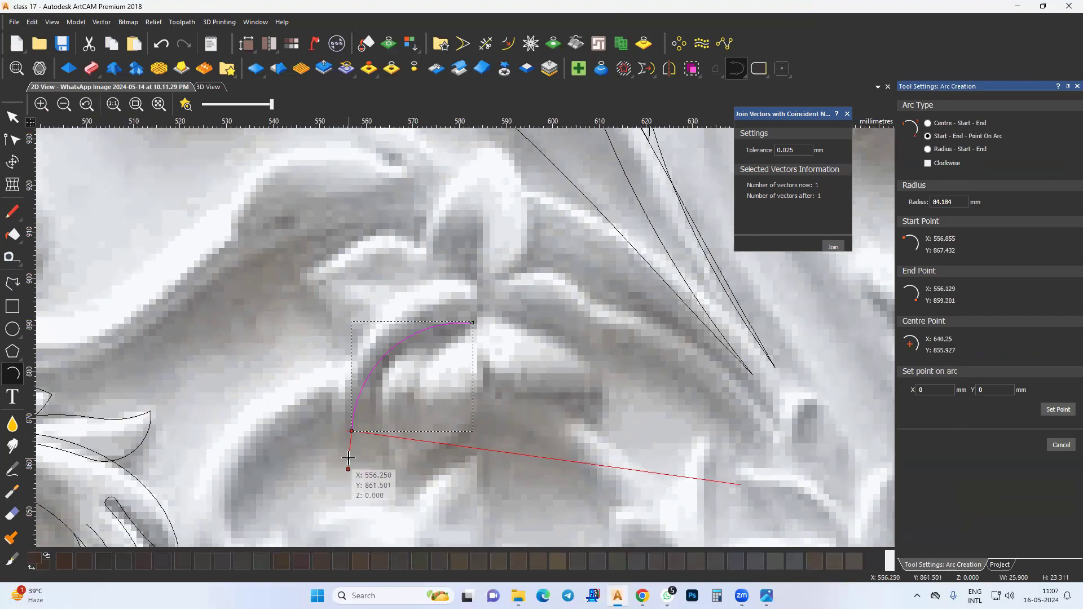
pyautogui.keyDown('shift'); pyautogui.click(375, 371); pyautogui.keyUp('shift')
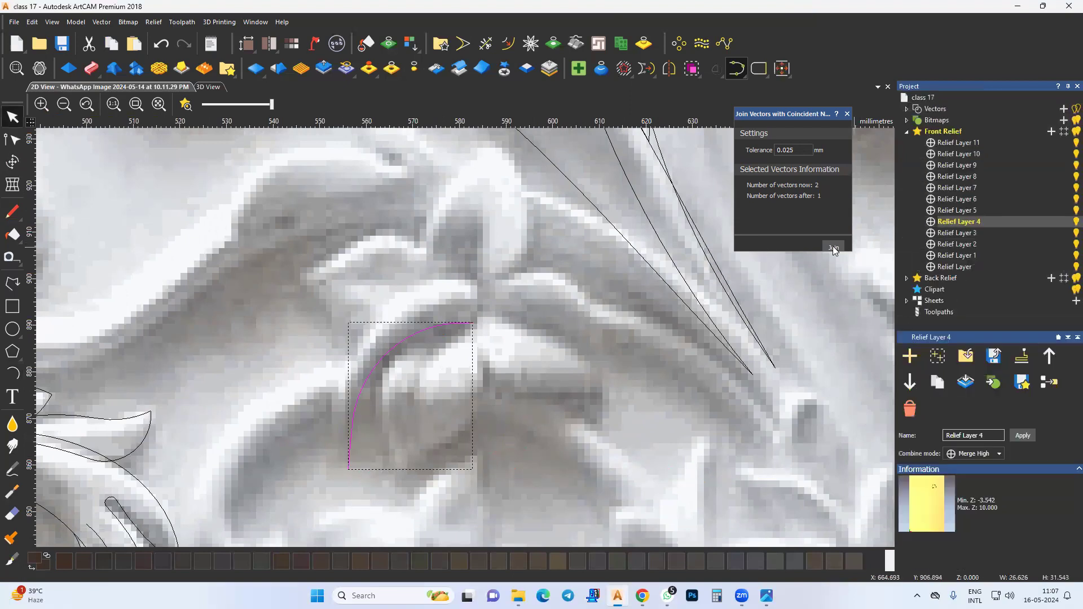
pyautogui.click(13, 140)
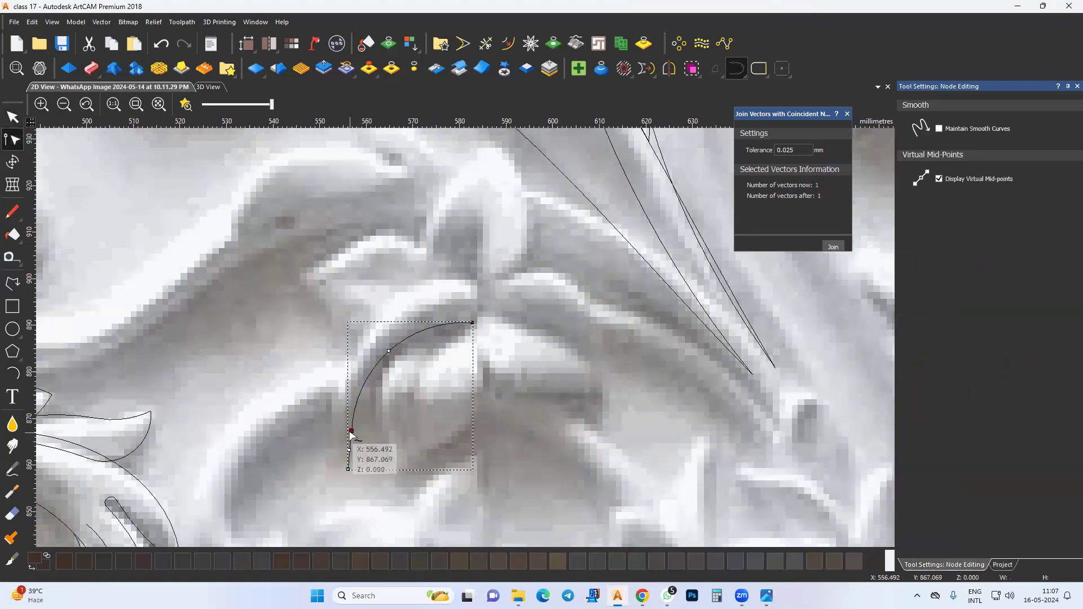
pyautogui.click(351, 431)
# Draw a start-end-point arc with a radius of about 33.4 mm along the outer edge of the flower's curved petal.
pyautogui.click(12, 373)
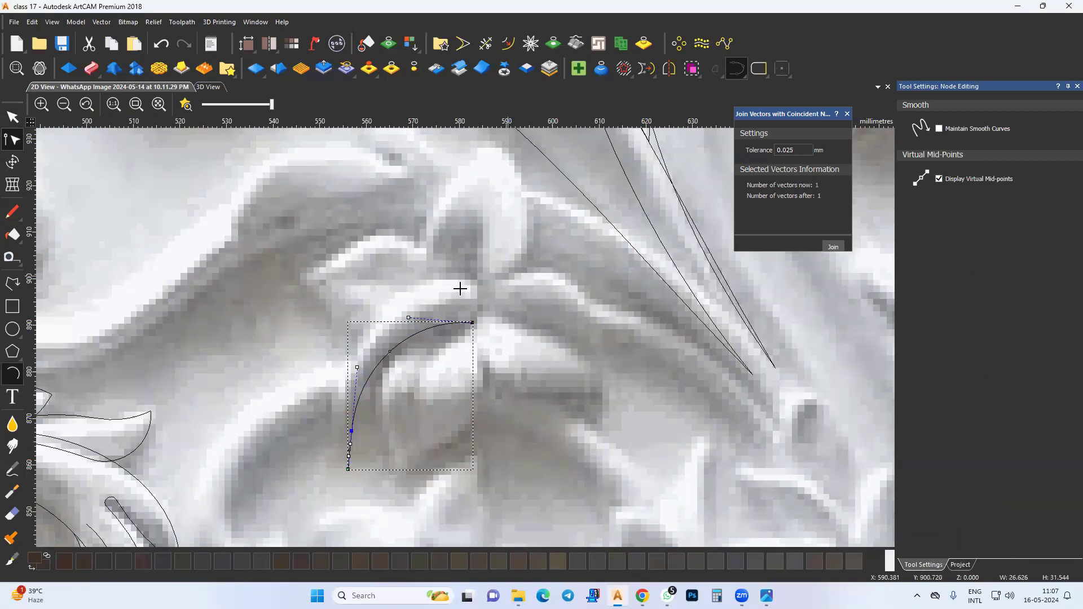
pyautogui.click(463, 273)
pyautogui.click(359, 474)
pyautogui.click(367, 396)
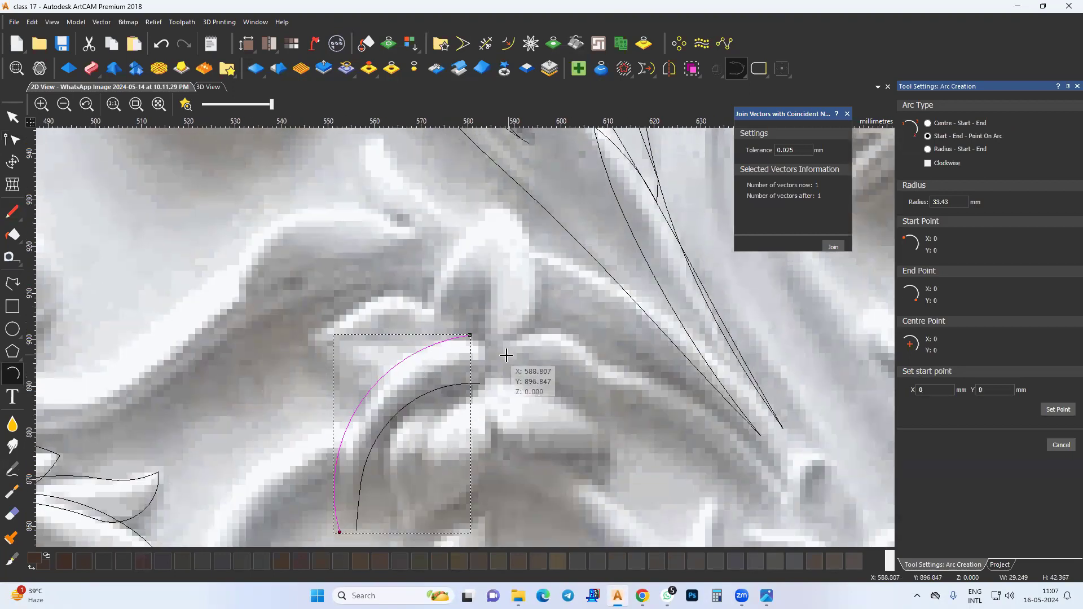
# Trace the upper edge of the flower's right petal with a long arc and a short second arc running down to the tip.
pyautogui.click(489, 341)
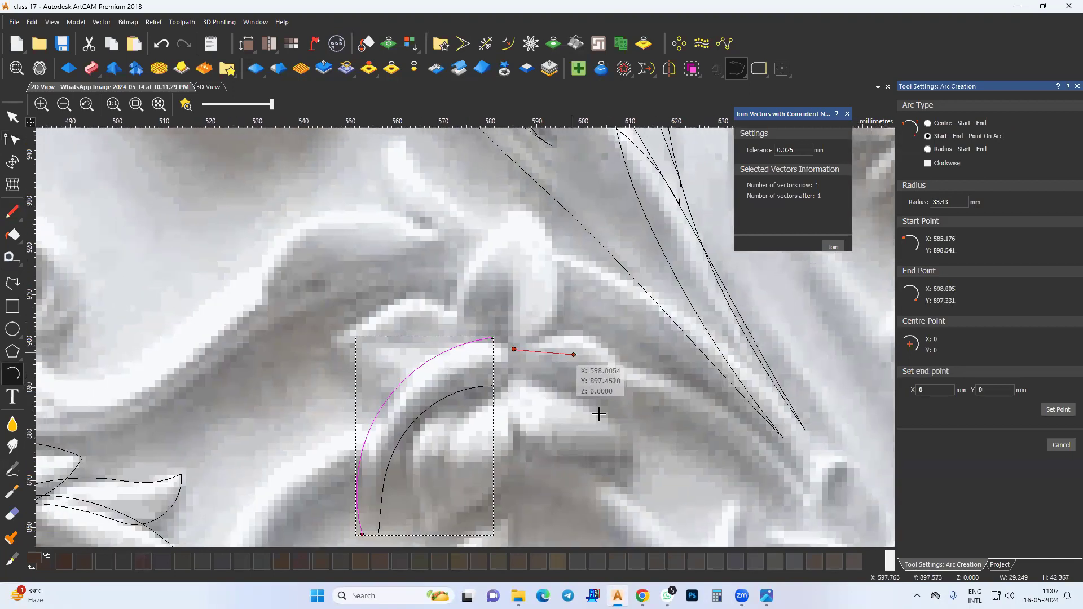
pyautogui.click(643, 413)
pyautogui.click(633, 379)
pyautogui.click(643, 414)
pyautogui.click(659, 455)
pyautogui.click(649, 437)
# Trace the right petal's lower edge with an arc of about 16.6 mm radius and a second arc ending near the tip.
pyautogui.click(499, 376)
pyautogui.click(570, 456)
pyautogui.click(529, 441)
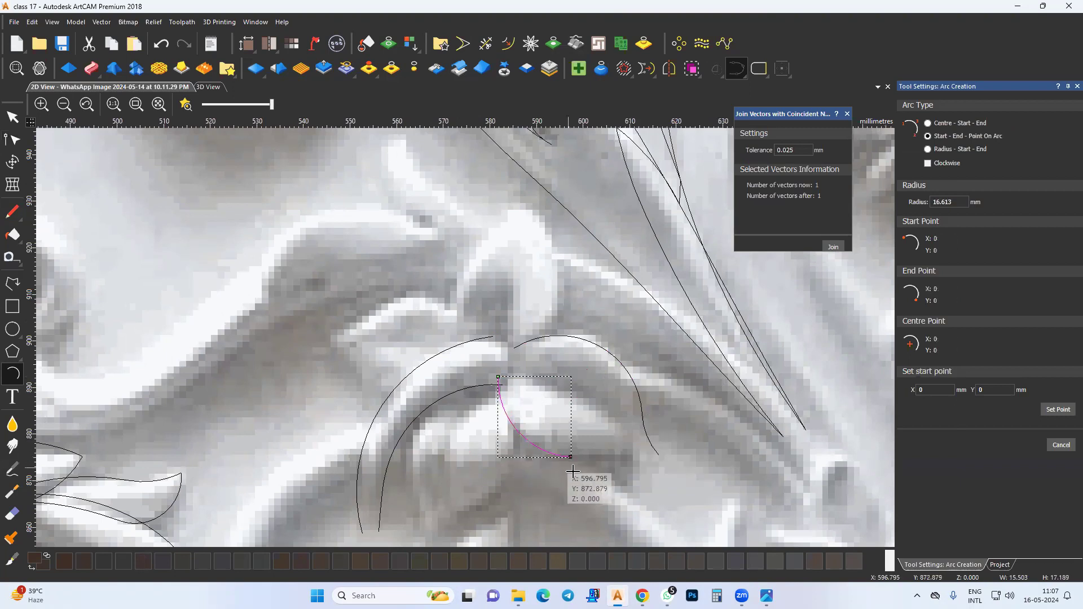
pyautogui.click(570, 456)
pyautogui.click(651, 463)
pyautogui.click(619, 453)
# Join the two arcs of the right petal's lower edge, and likewise the two arcs of its upper edge.
pyautogui.press('Escape')
pyautogui.moveTo(627, 452); pyautogui.dragTo(641, 457, button='middle')
pyautogui.keyDown('shift'); pyautogui.click(570, 457); pyautogui.keyUp('shift')
pyautogui.click(834, 245)
pyautogui.moveTo(675, 365); pyautogui.dragTo(629, 440)
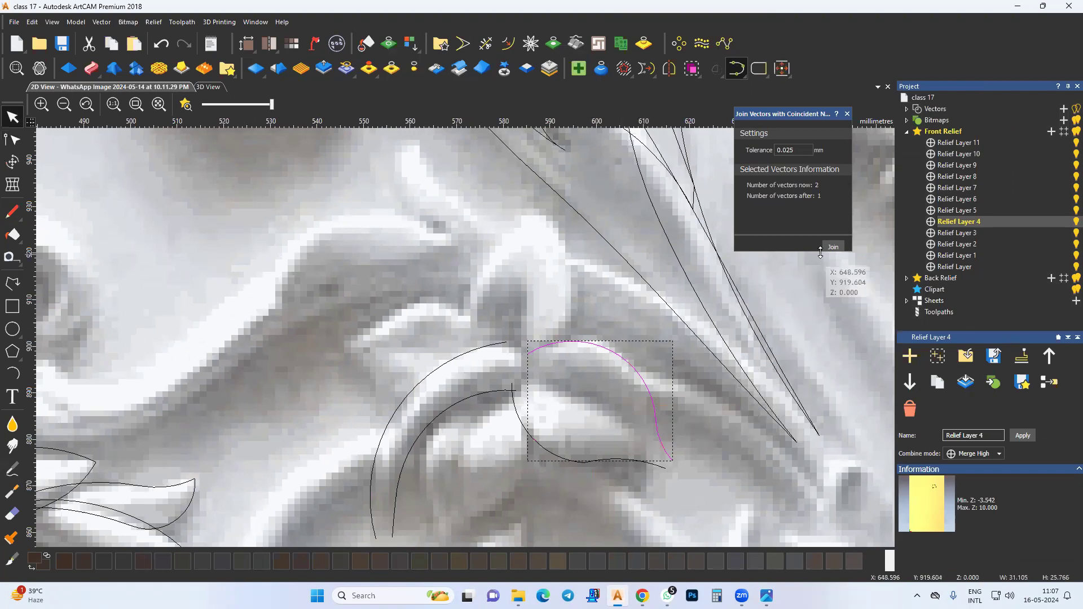
# Smooth the shared nodes of both right petal edges, bring their end nodes together at the tip, and adjust the upper edge's curvature.
pyautogui.click(12, 140)
pyautogui.moveTo(670, 406); pyautogui.dragTo(557, 481)
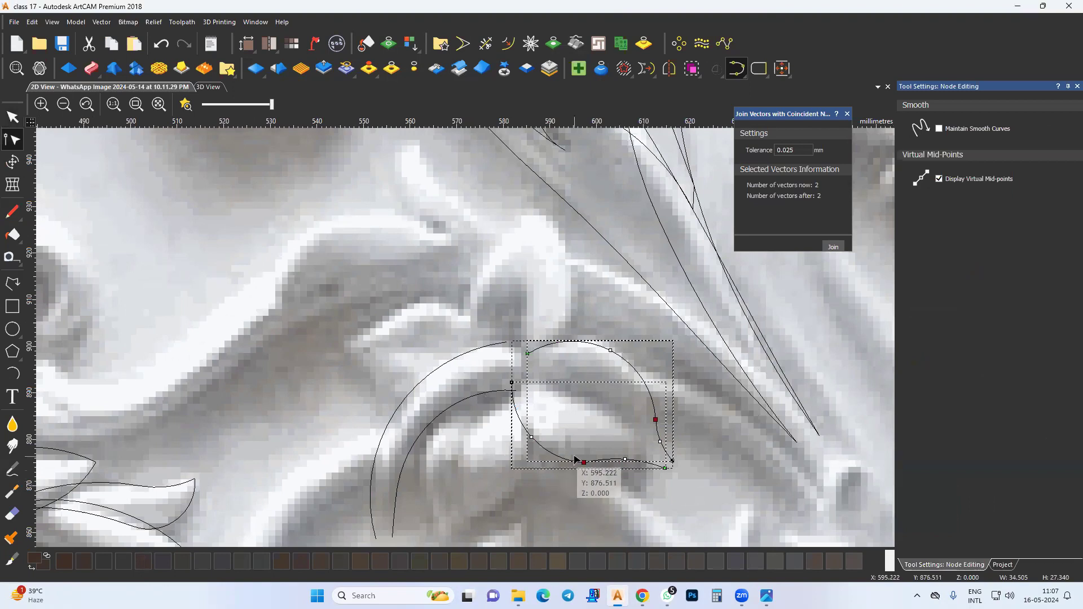
pyautogui.press('s')
pyautogui.scroll(2, 689, 460)
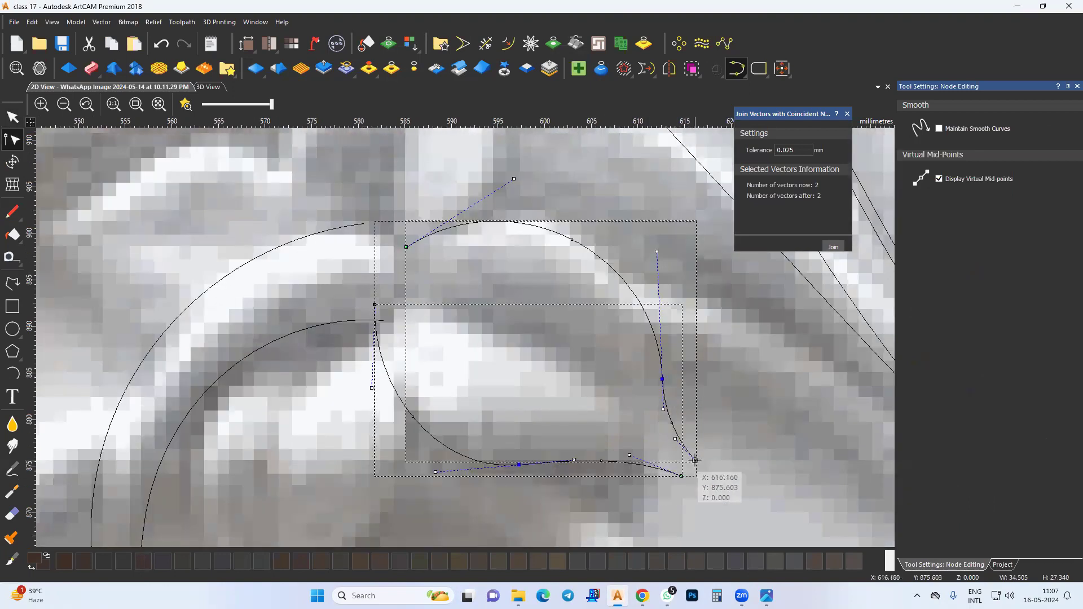
pyautogui.moveTo(681, 477); pyautogui.dragTo(686, 466)
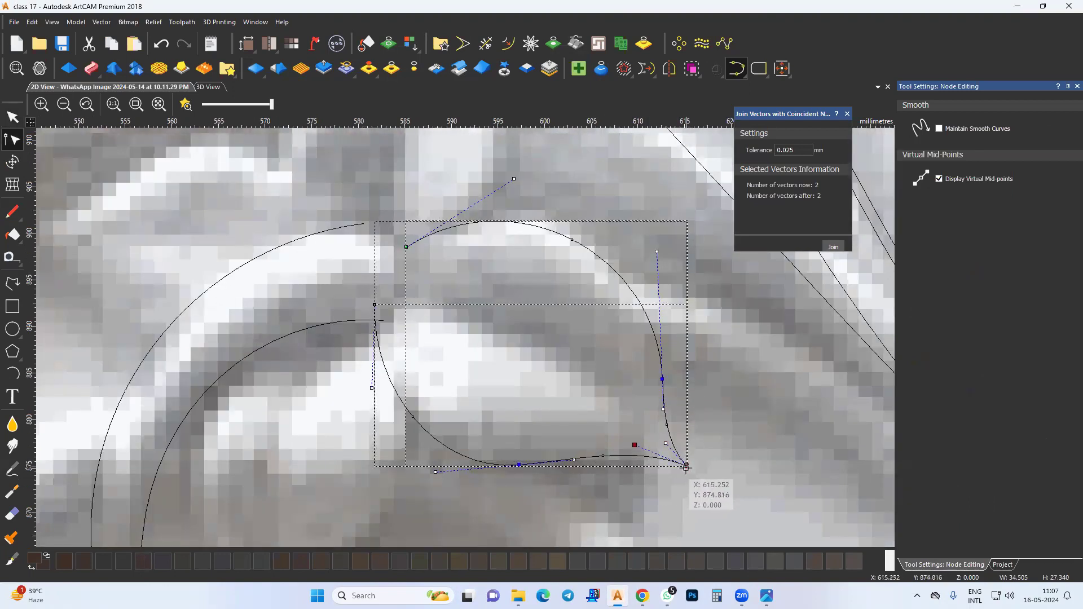
pyautogui.moveTo(657, 252); pyautogui.dragTo(640, 230)
pyautogui.scroll(-2, 455, 363)
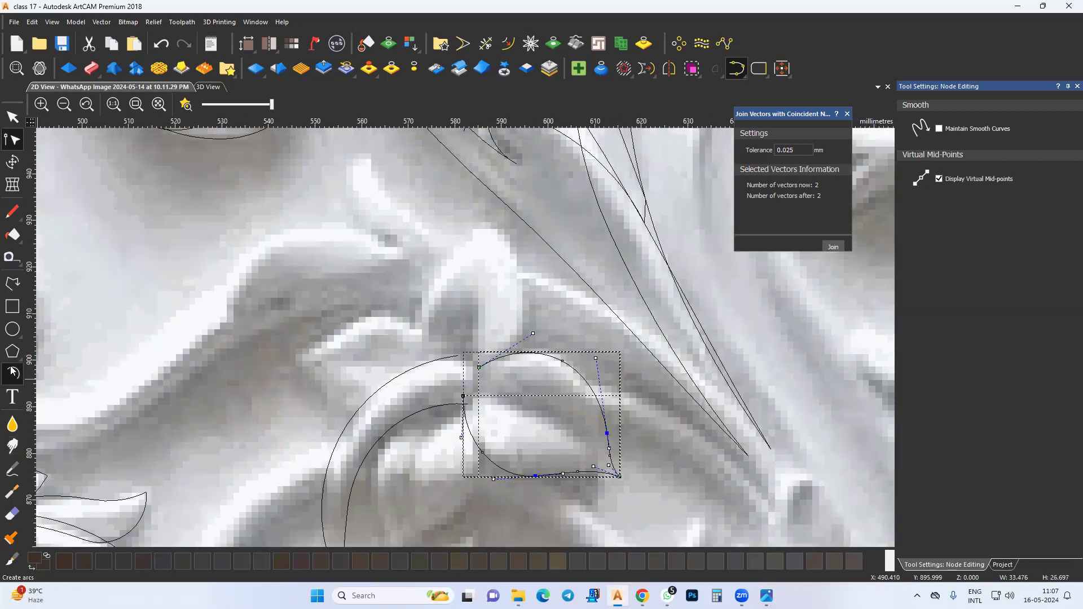
# Draw a start-end-point arc along the right edge of the flower's upright top petal, from its tip down to the flower centre.
pyautogui.click(13, 372)
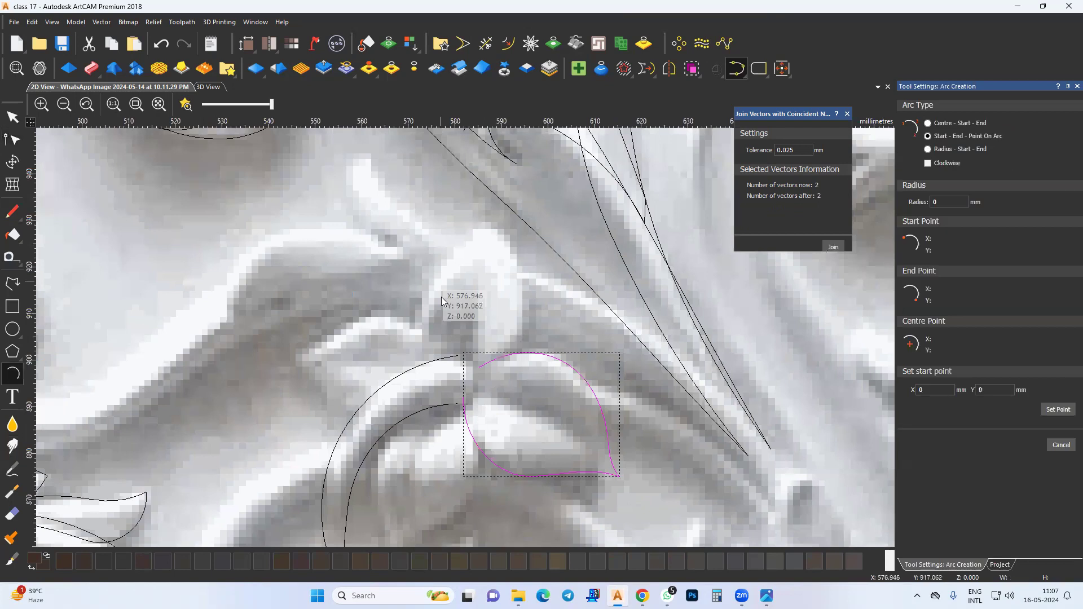
pyautogui.scroll(-2, 504, 235)
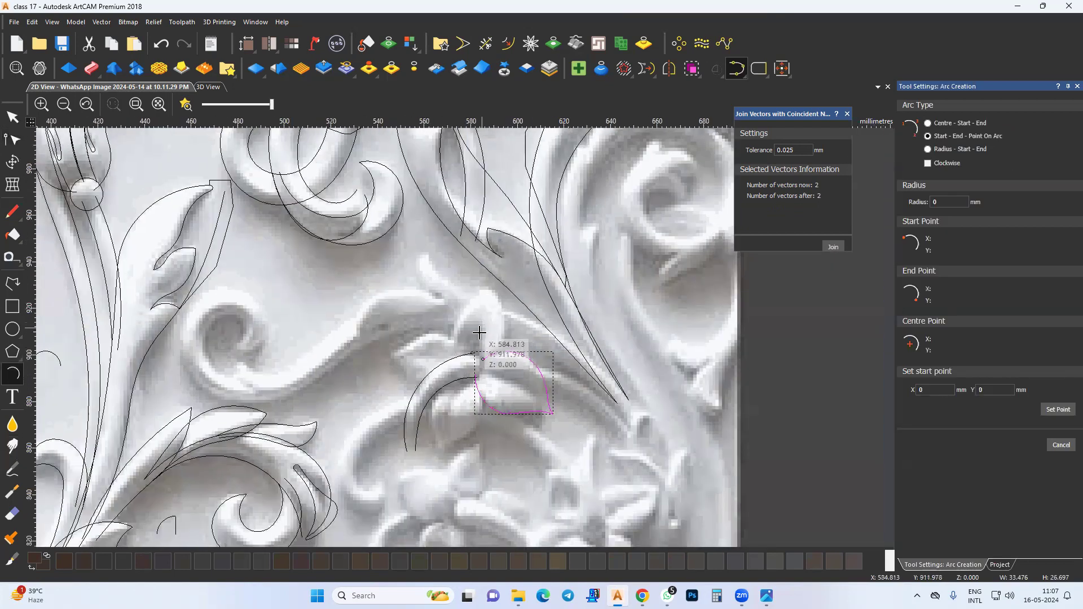
pyautogui.scroll(1, 487, 326)
pyautogui.scroll(1, 474, 347)
pyautogui.click(475, 263)
pyautogui.click(487, 432)
pyautogui.click(542, 353)
# Trace the top petal's left edge with a short arc from the tip and a longer arc down to the petal's base.
pyautogui.click(503, 258)
pyautogui.click(471, 297)
pyautogui.click(491, 281)
pyautogui.click(471, 296)
pyautogui.moveTo(444, 364)
pyautogui.mouseDown(button='middle')
pyautogui.moveTo(464, 341)
pyautogui.moveTo(456, 371)
pyautogui.mouseUp(button='middle')
pyautogui.click(486, 411)
pyautogui.click(456, 360)
# Join the two arcs of the top petal's left edge into one vector and smooth their shared node.
pyautogui.press('Escape')
pyautogui.moveTo(514, 258); pyautogui.dragTo(489, 292)
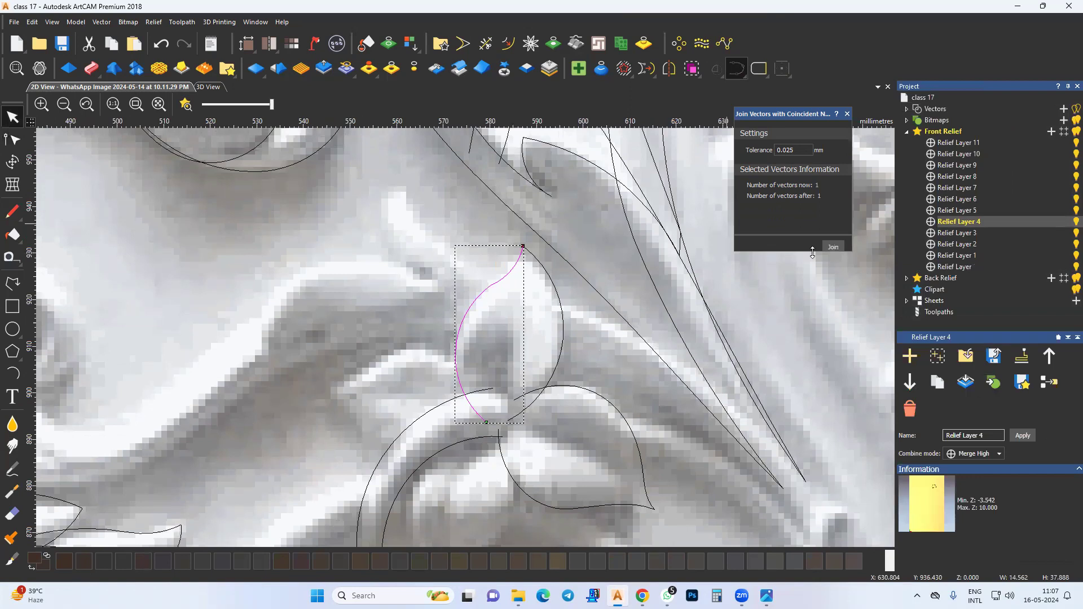
pyautogui.click(9, 141)
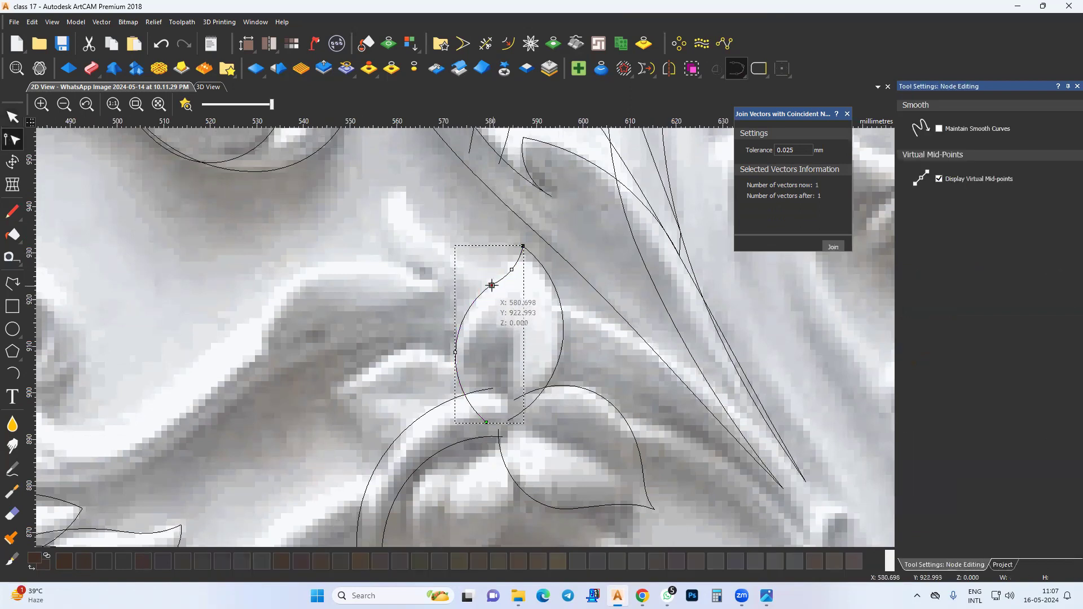
pyautogui.click(489, 285)
pyautogui.press('s')
# Trace the upper edge of the flower's left petal with a short arc at the tip and a longer arc to the centre.
pyautogui.moveTo(464, 336); pyautogui.dragTo(489, 295, button='middle')
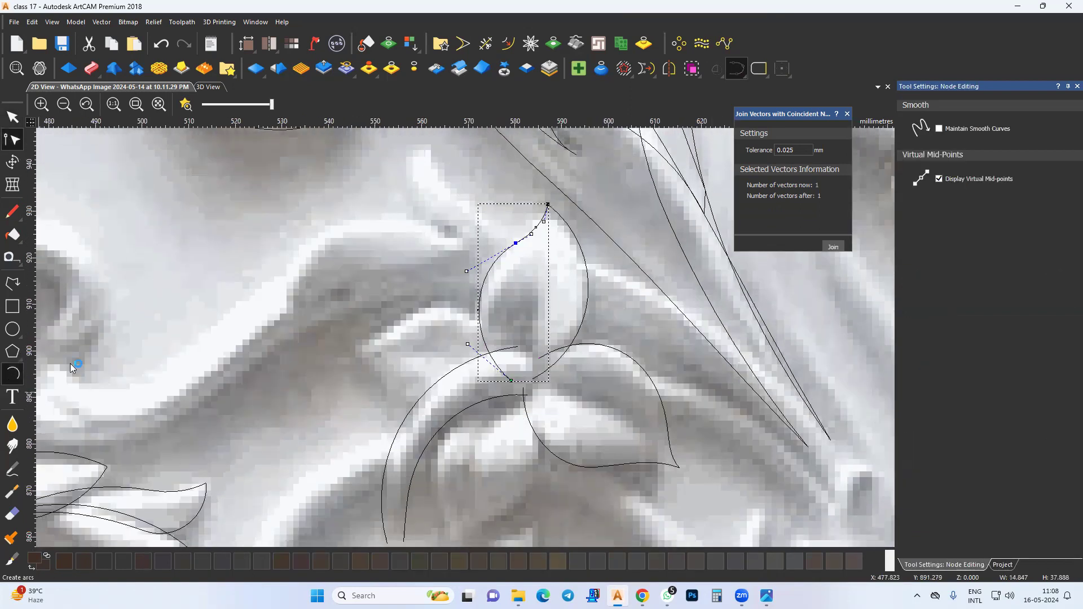
pyautogui.click(350, 342)
pyautogui.click(392, 325)
pyautogui.click(369, 337)
pyautogui.moveTo(502, 358); pyautogui.dragTo(512, 359, button='middle')
pyautogui.click(522, 367)
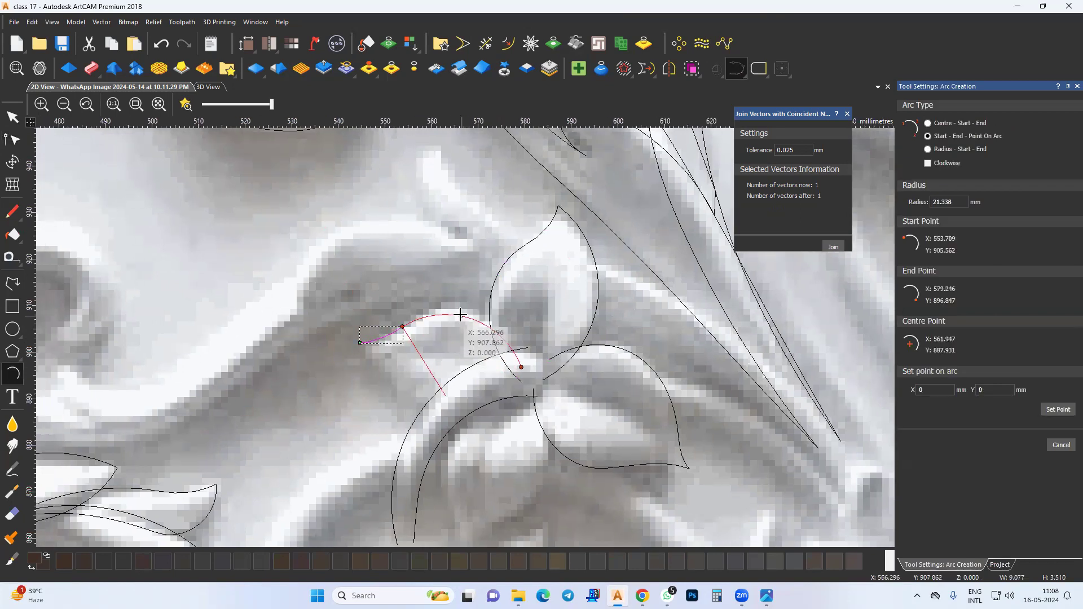
pyautogui.click(458, 312)
# Join the two arcs of the left petal's upper edge and smooth the node between them.
pyautogui.press('Escape')
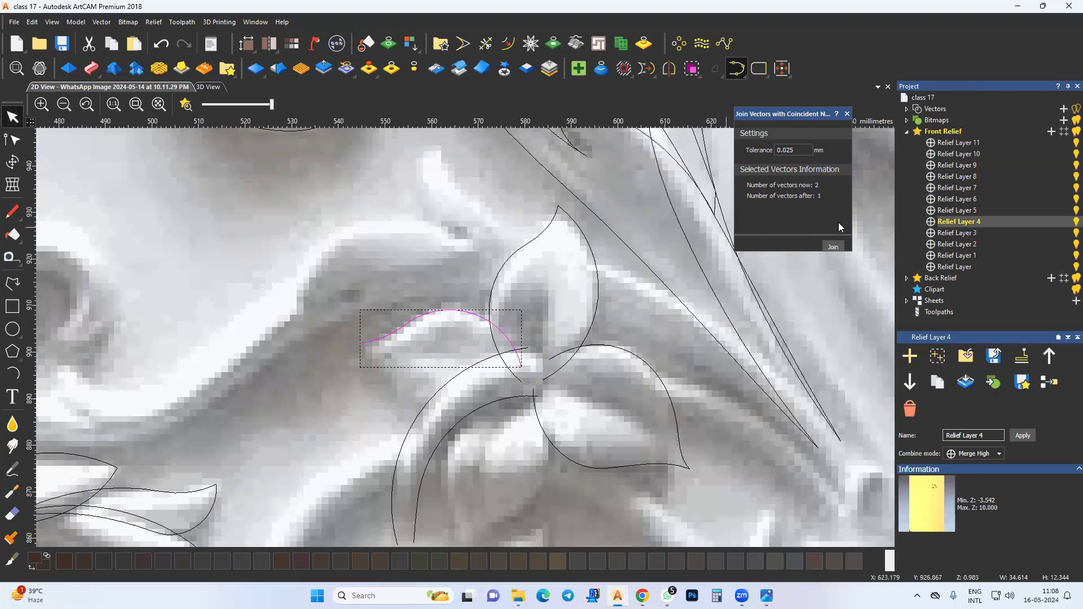
pyautogui.click(12, 140)
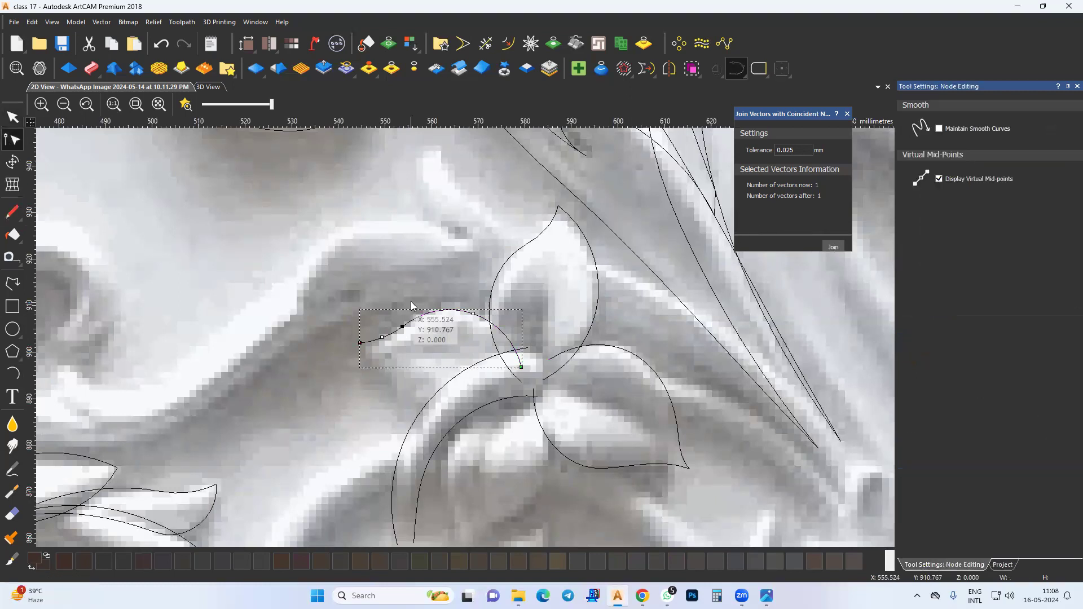
pyautogui.click(401, 326)
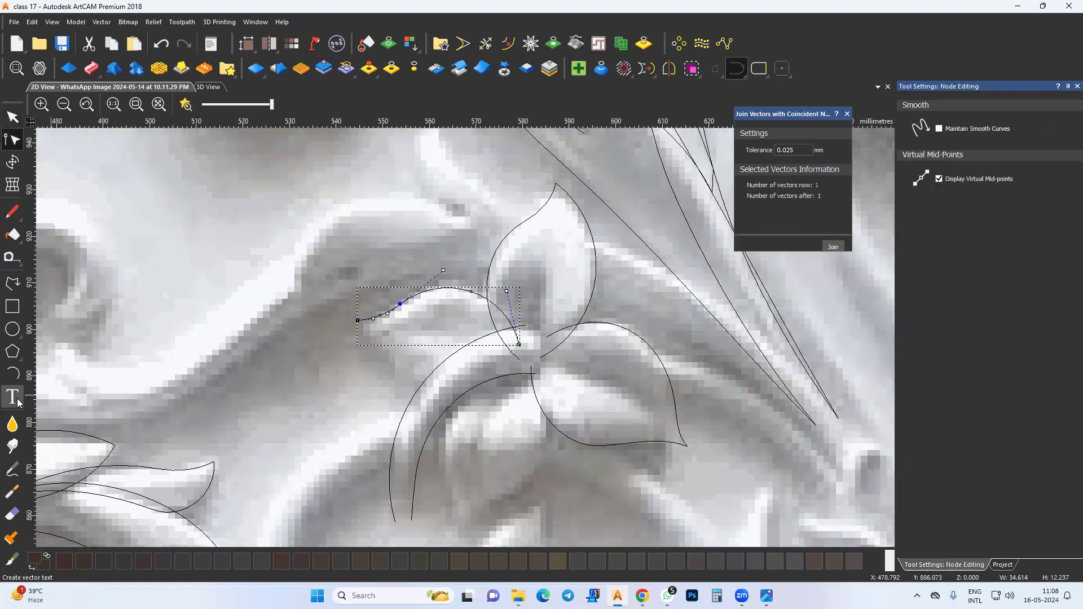
# Close the left petal's underside with an arc of about 20.3 mm radius from its tip to the flower centre.
pyautogui.click(358, 320)
pyautogui.moveTo(358, 321); pyautogui.dragTo(373, 327, button='middle')
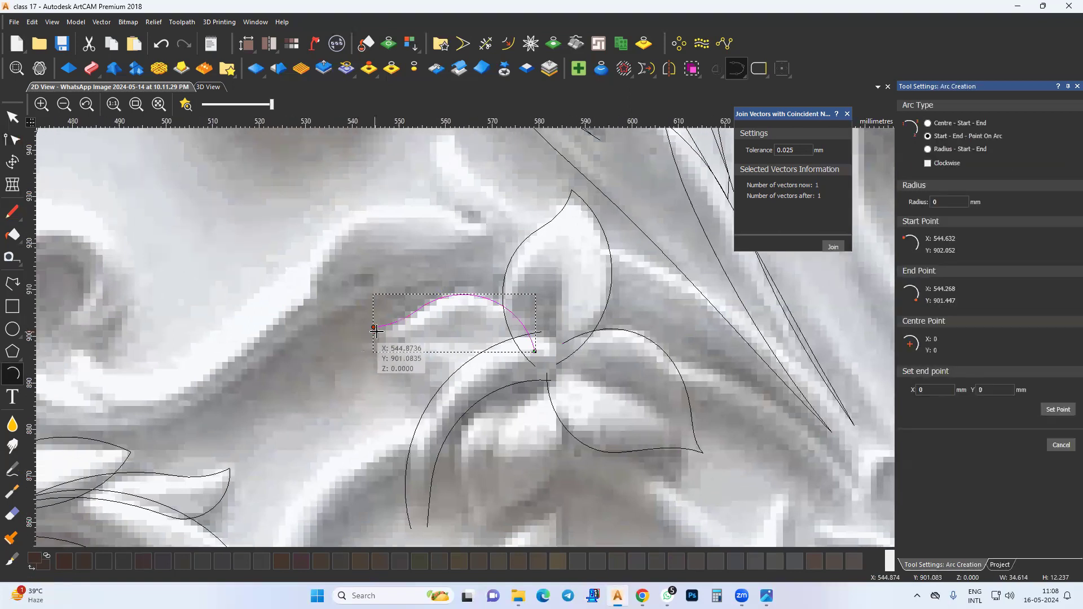
pyautogui.click(425, 387)
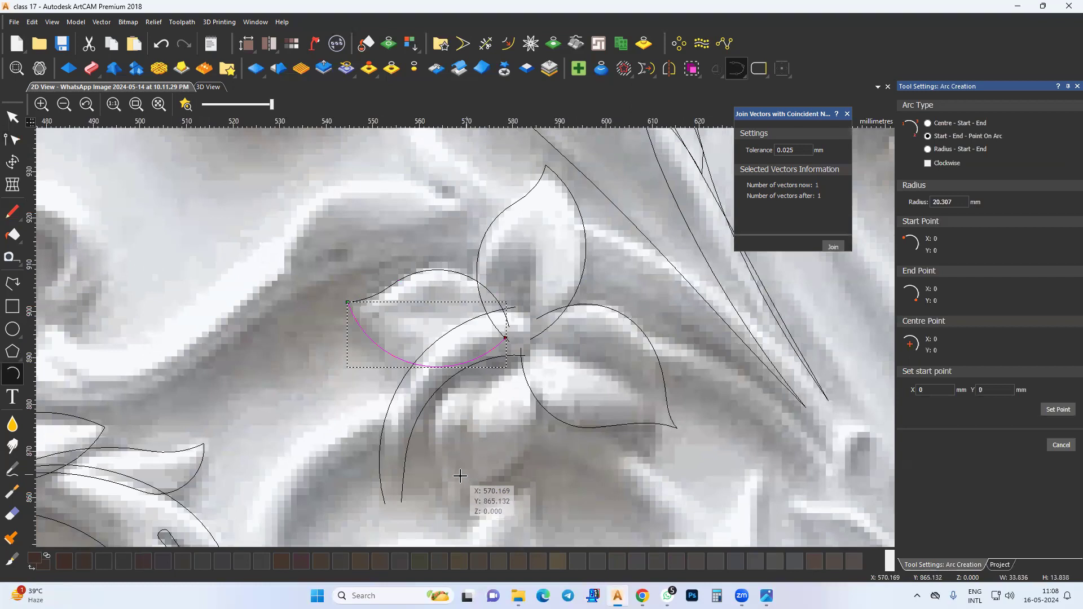
# Draw a start-end-point arc along the left edge of the flower's lower petal, from its bottom tip to the centre.
pyautogui.moveTo(446, 525); pyautogui.dragTo(421, 437, button='middle')
pyautogui.click(417, 416)
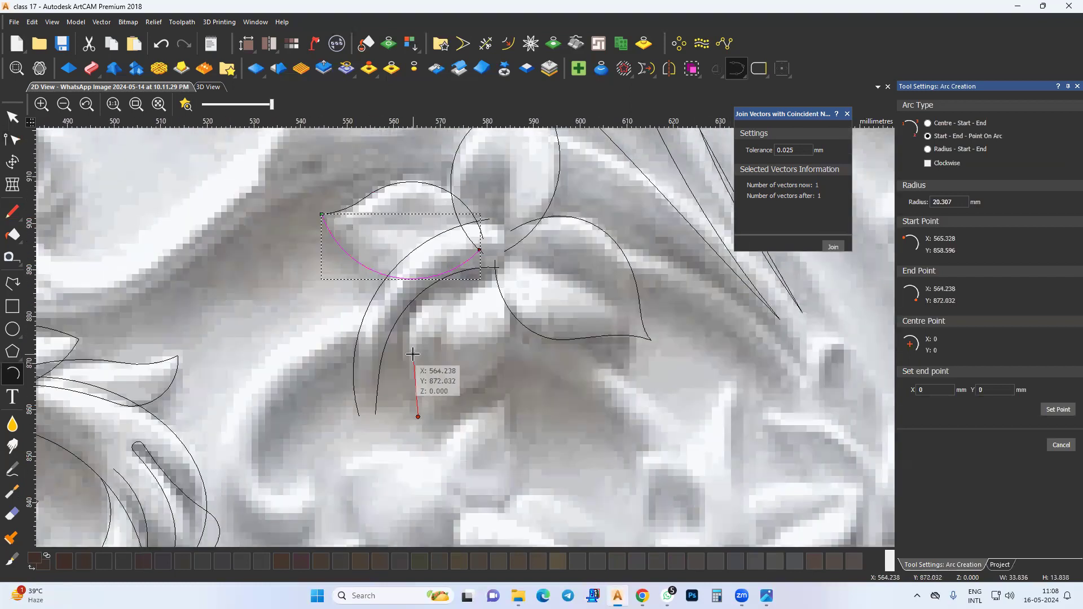
pyautogui.moveTo(417, 361); pyautogui.dragTo(424, 400, button='middle')
pyautogui.click(490, 291)
pyautogui.click(431, 324)
# Trace the lower petal's right edge with a short arc of about 14 mm radius at the tip and a longer arc to the centre.
pyautogui.click(428, 455)
pyautogui.click(475, 428)
pyautogui.click(449, 436)
pyautogui.click(474, 429)
pyautogui.moveTo(486, 372); pyautogui.dragTo(484, 386, button='middle')
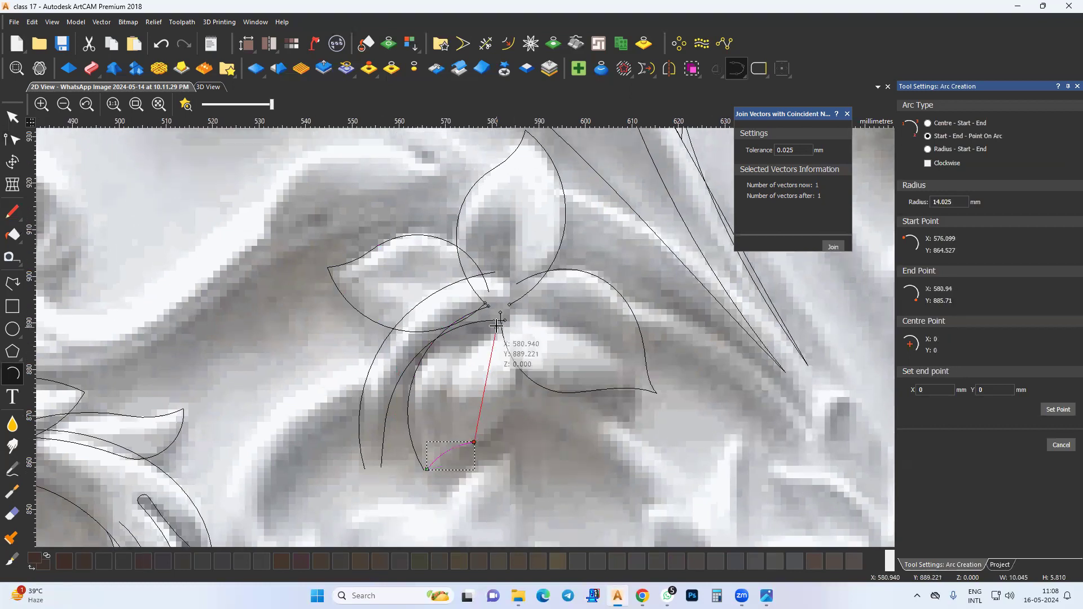
pyautogui.click(501, 312)
pyautogui.click(515, 382)
# Join the two arcs of the lower petal's right edge and smooth the node between them.
pyautogui.press('Escape')
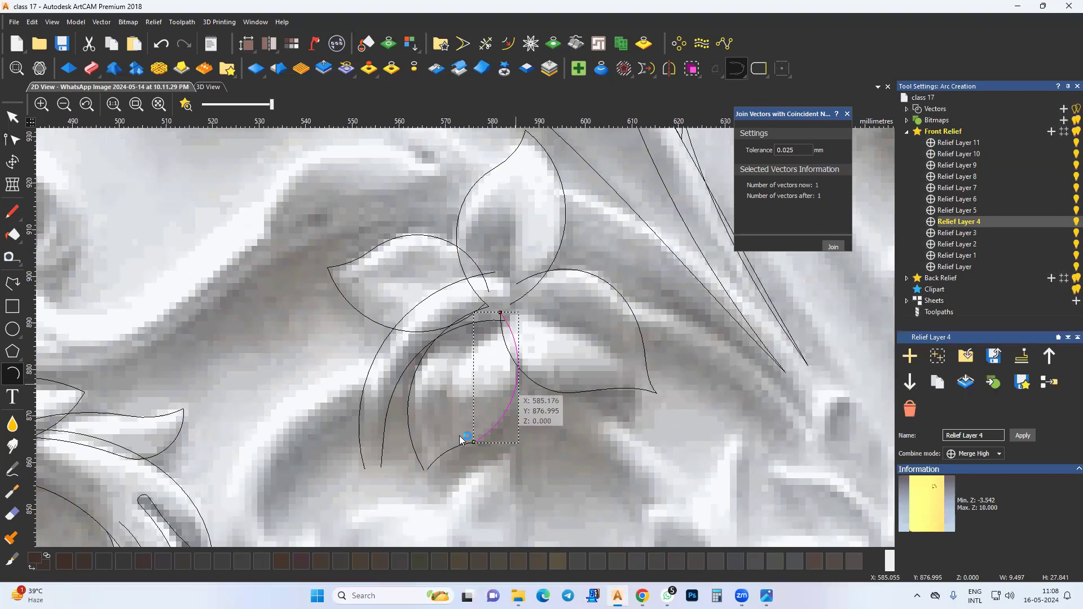
pyautogui.click(829, 247)
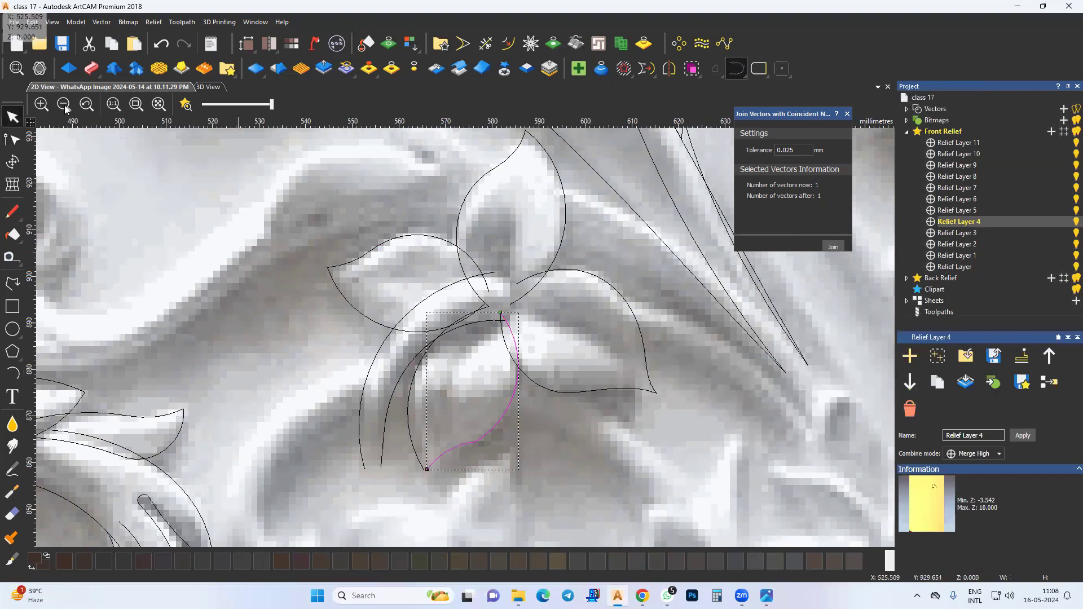
pyautogui.click(12, 140)
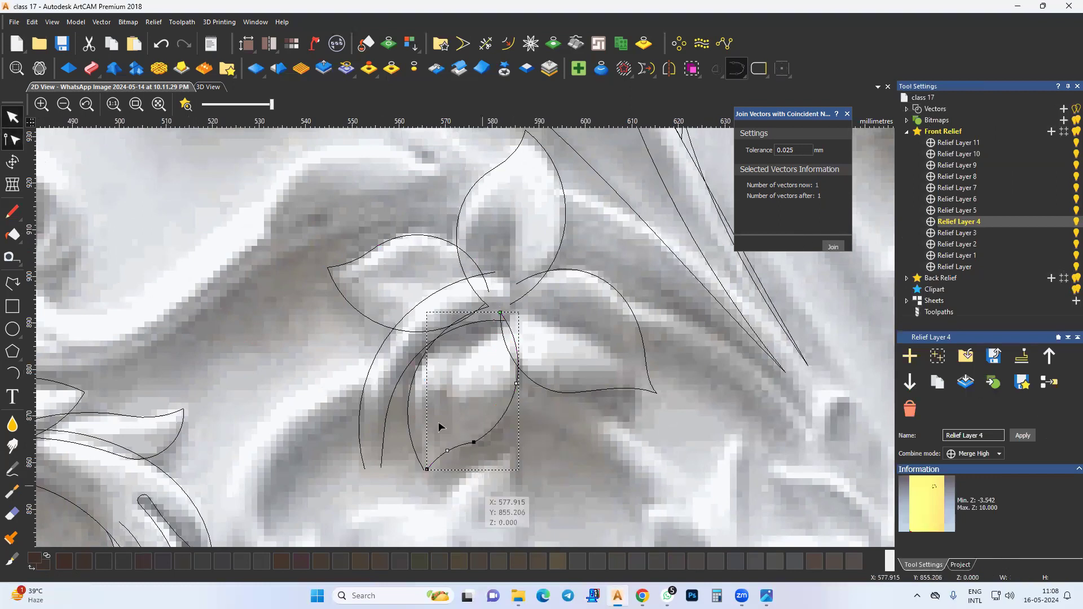
pyautogui.click(474, 442)
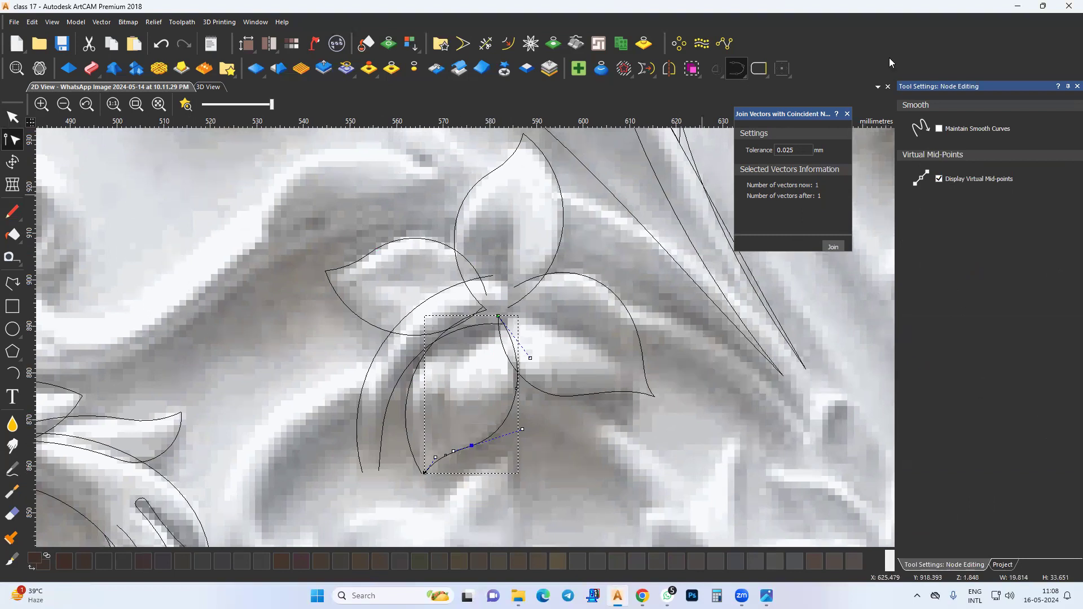
pyautogui.click(1003, 3)
pyautogui.moveTo(381, 326); pyautogui.dragTo(460, 287, button='middle')
pyautogui.moveTo(461, 325); pyautogui.dragTo(428, 320, button='middle')
pyautogui.moveTo(337, 309); pyautogui.dragTo(353, 322, button='middle')
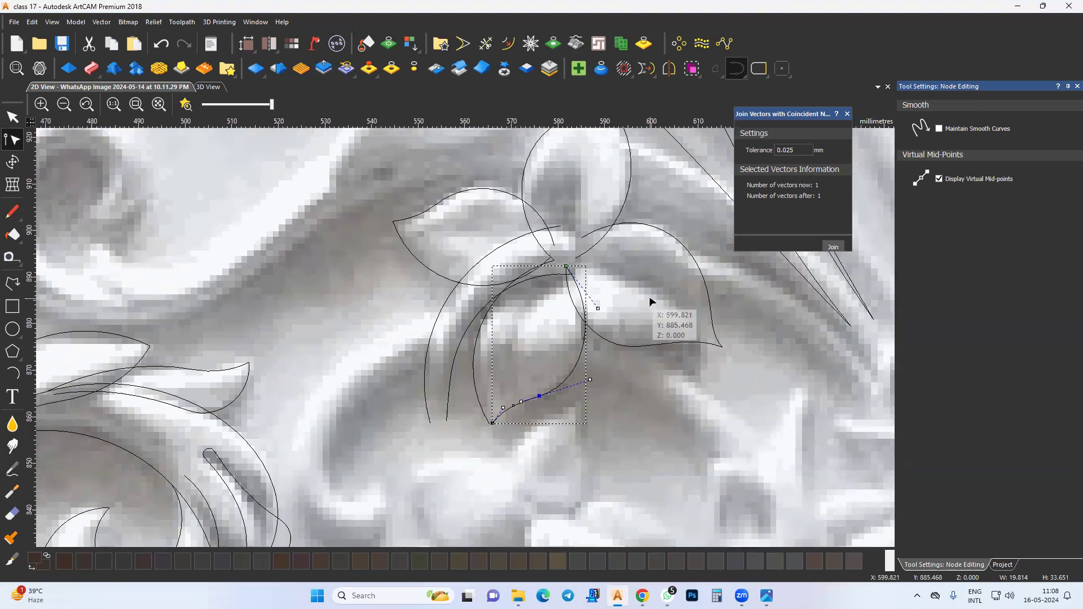
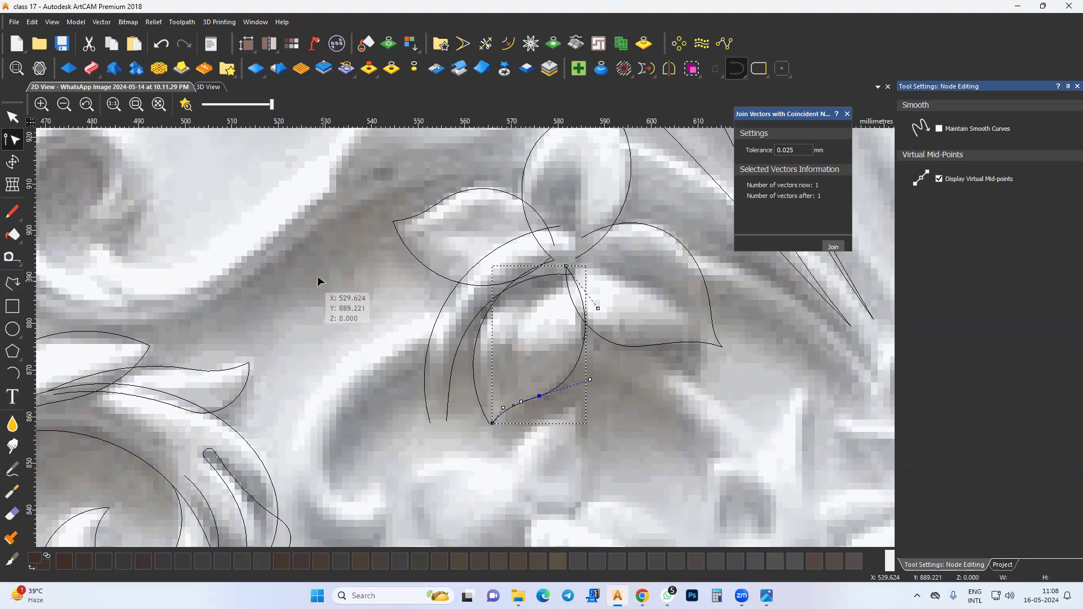
# Draw a test rectangle of about 4.8 by 4.5 mm left of the flower and remove its bottom side in node editing.
pyautogui.click(12, 306)
pyautogui.moveTo(345, 291); pyautogui.dragTo(354, 298)
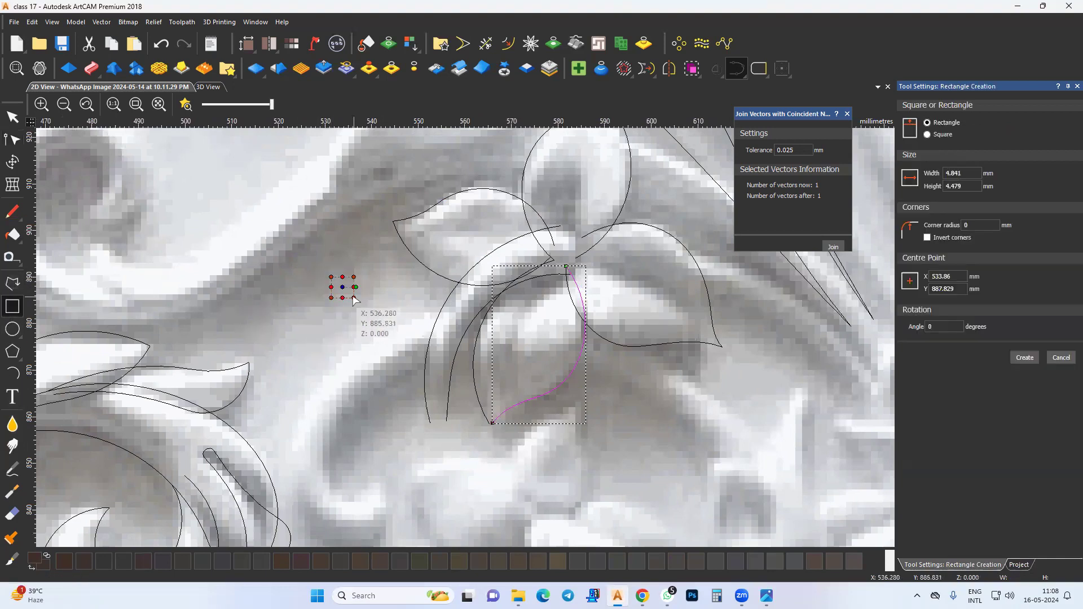
pyautogui.press('n')
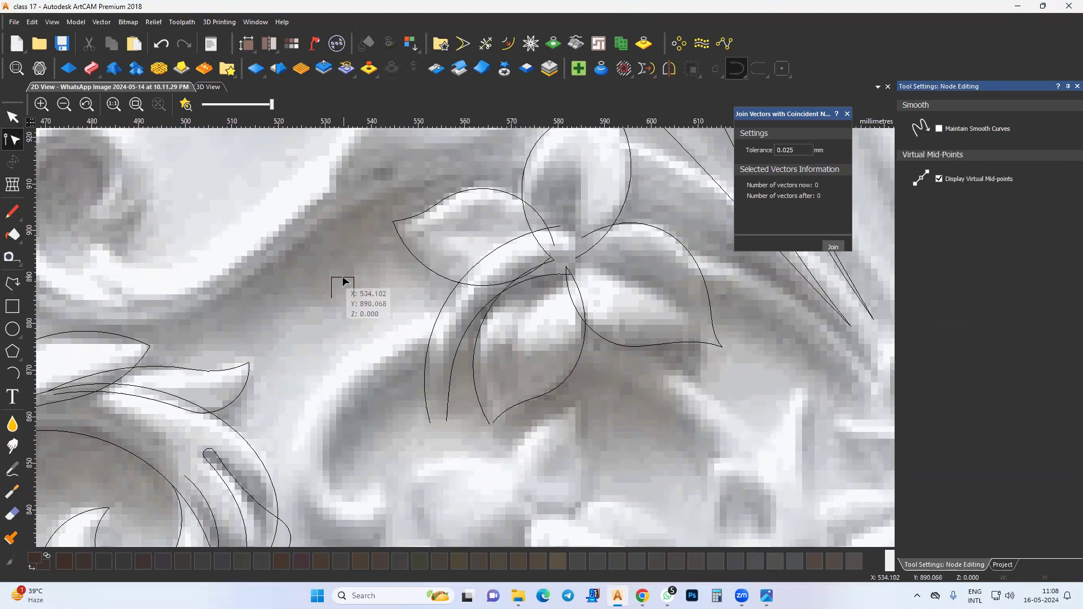
# Add a node midway along the test rectangle's top side and delete the right-hand nodes, reshaping the vector into an open two-line corner.
pyautogui.scroll(2, 344, 285)
pyautogui.press('Up')
pyautogui.click(343, 273)
pyautogui.click(343, 274)
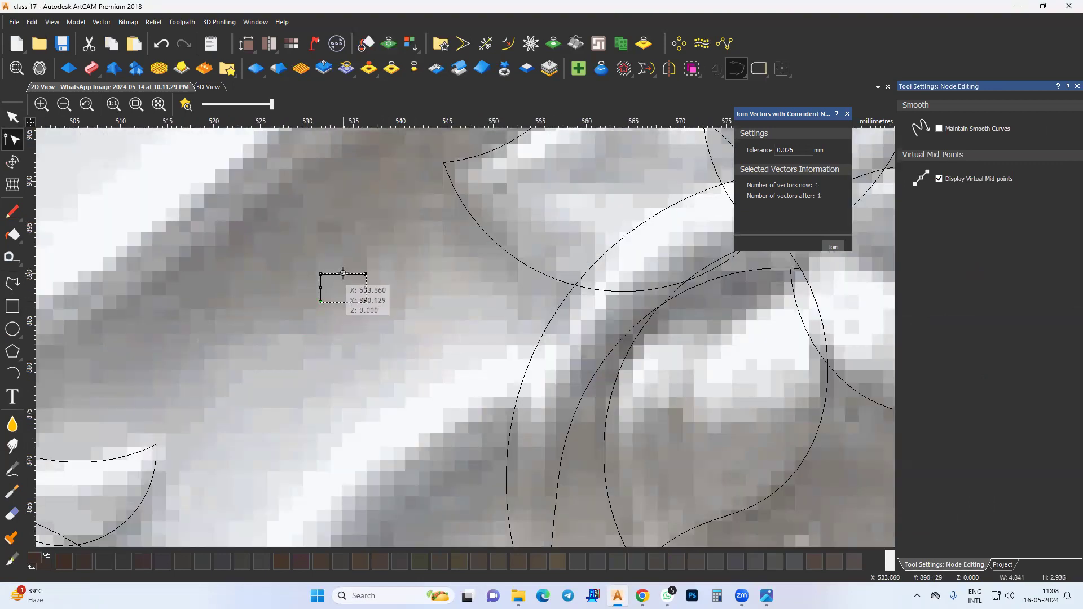
pyautogui.moveTo(343, 274); pyautogui.dragTo(331, 295)
pyautogui.press('Delete')
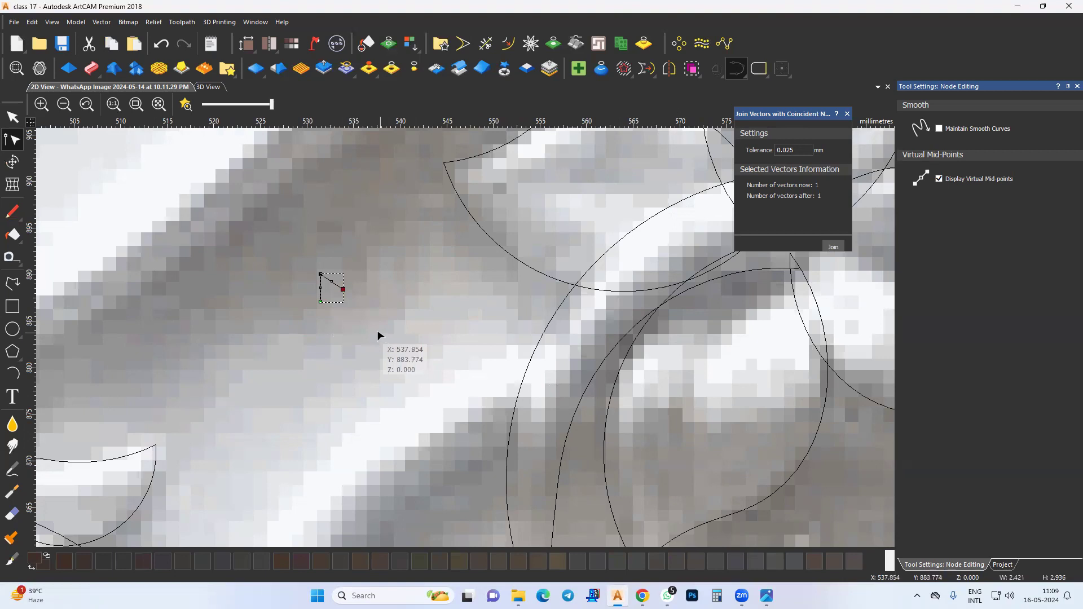
# Round the corner of the small test vector with a 0.5 mm fillet arc.
pyautogui.scroll(-5, 373, 328)
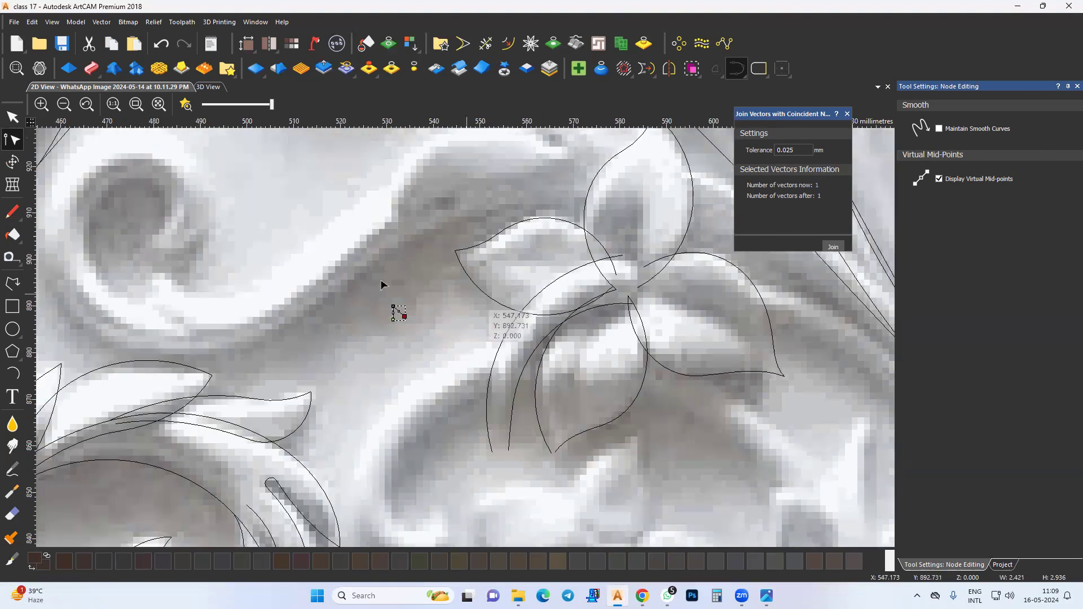
pyautogui.scroll(8, 395, 310)
pyautogui.moveTo(339, 298); pyautogui.dragTo(385, 361, button='middle')
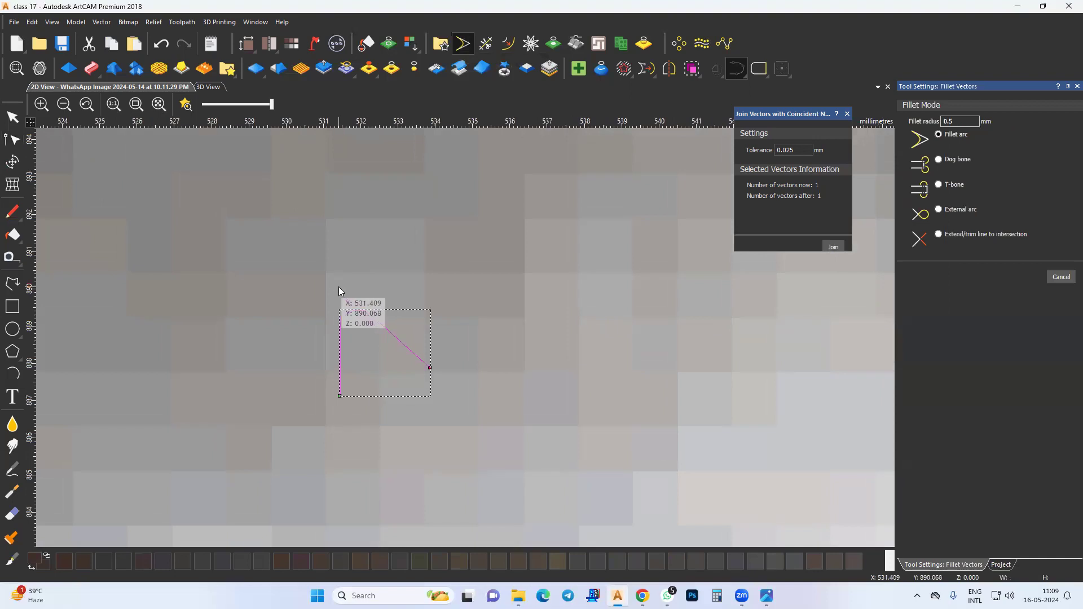
pyautogui.click(339, 288)
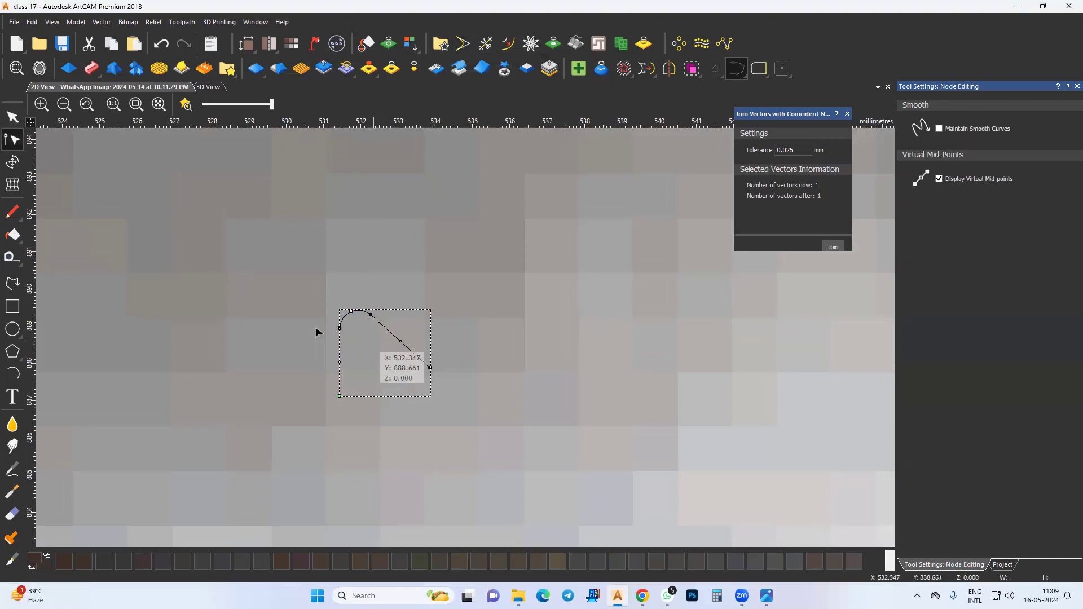
# Bend the small test vector's straight sloped segment into a convex curve using its control handles.
pyautogui.scroll(2, 388, 351)
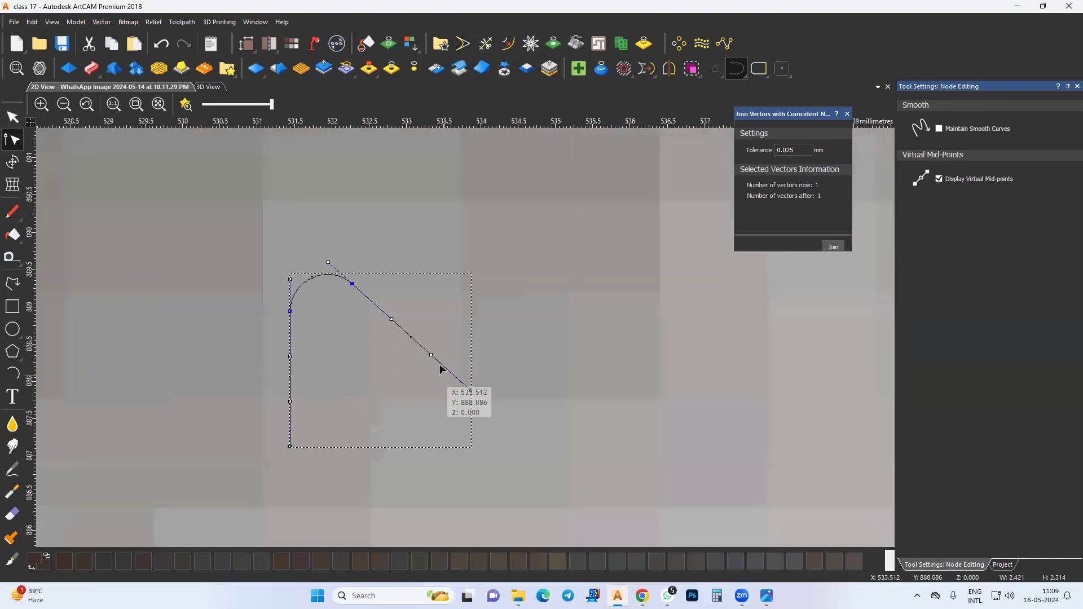
pyautogui.moveTo(431, 356); pyautogui.dragTo(462, 326)
pyautogui.moveTo(392, 319); pyautogui.dragTo(397, 296)
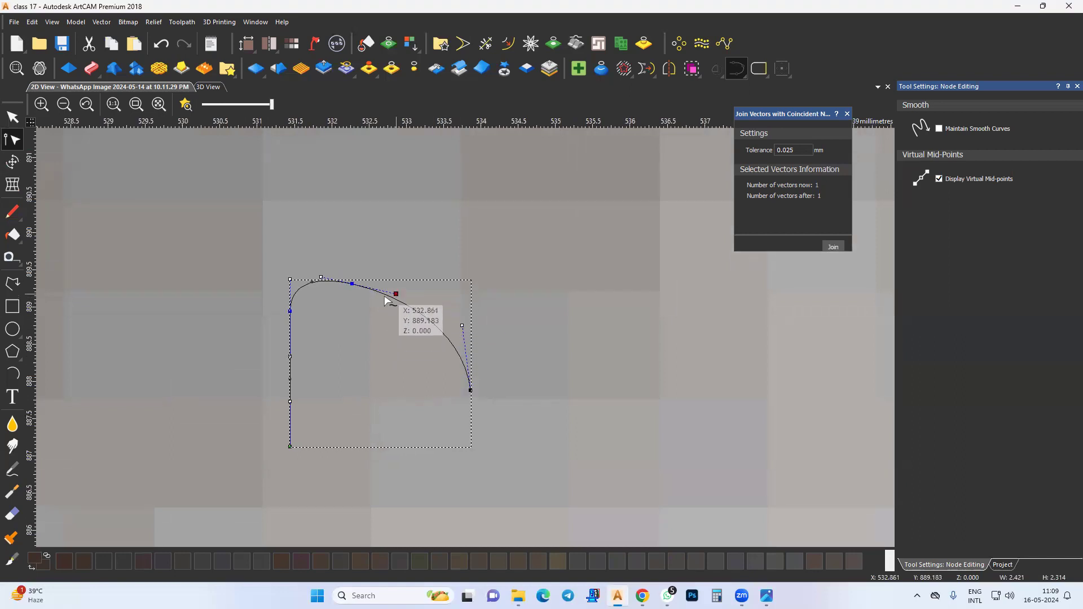
# Mirror a copy of the small curved profile to its right side and join the mirrored vectors.
pyautogui.scroll(-2, 361, 366)
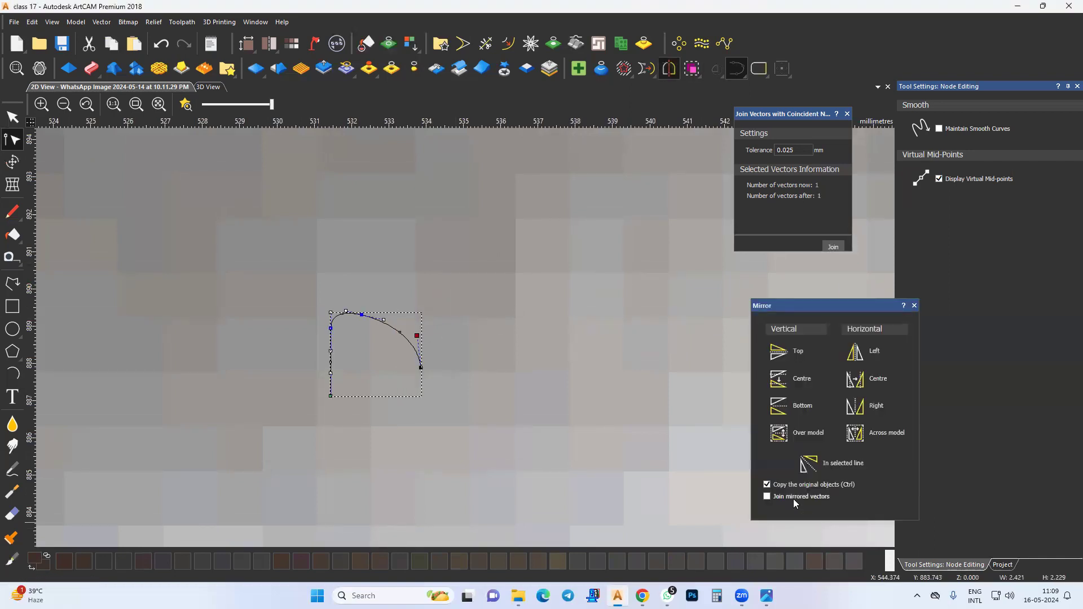
pyautogui.click(855, 405)
pyautogui.scroll(-6, 488, 392)
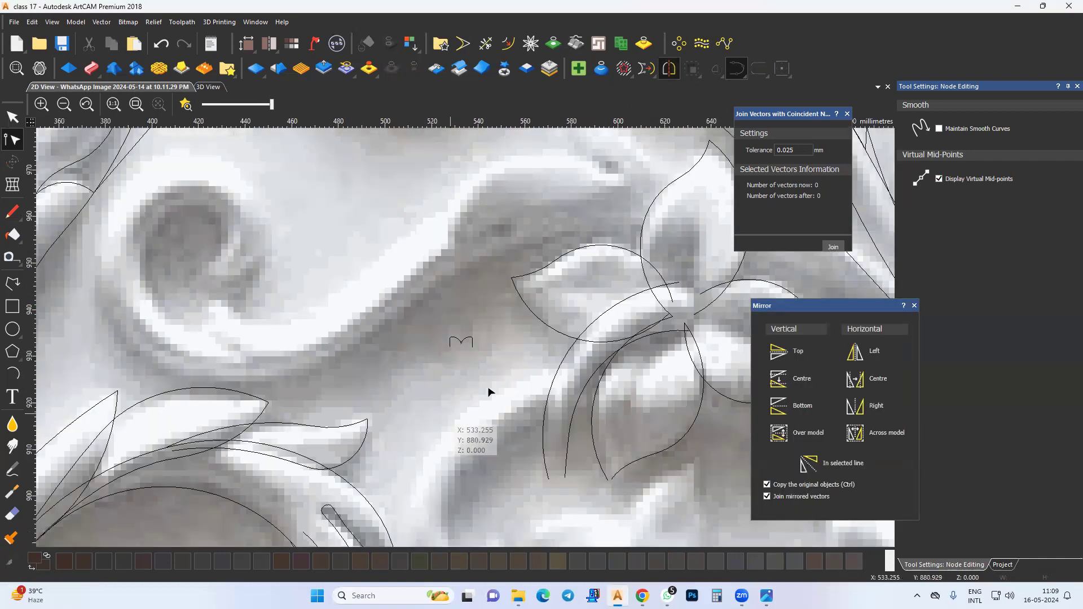
# Select the right petal's two edge vectors and add a new front relief layer.
pyautogui.scroll(-2, 569, 357)
pyautogui.click(620, 353)
pyautogui.scroll(4, 620, 354)
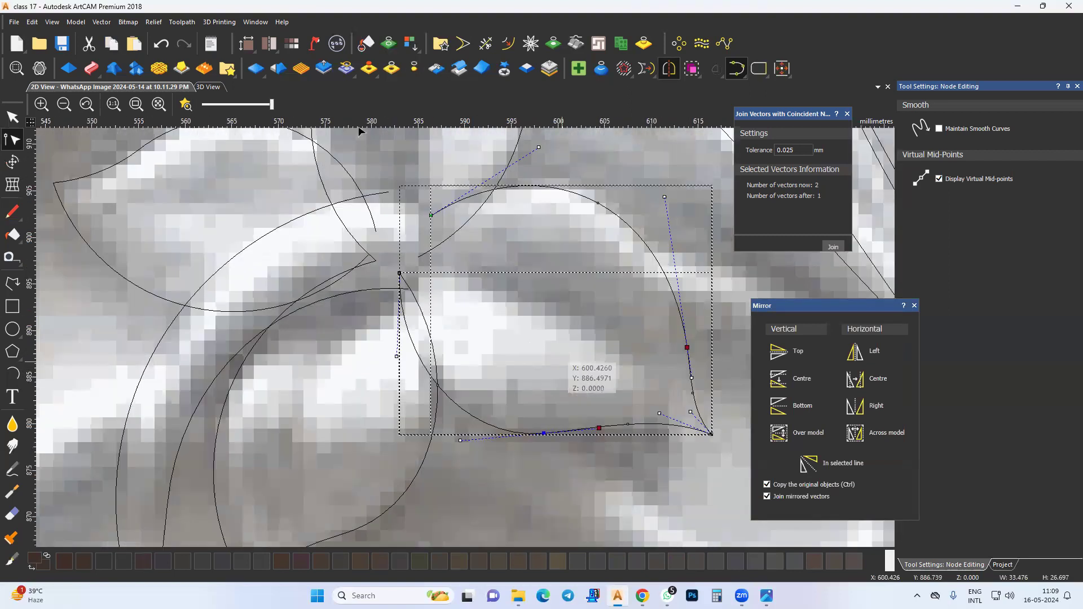
pyautogui.click(1001, 567)
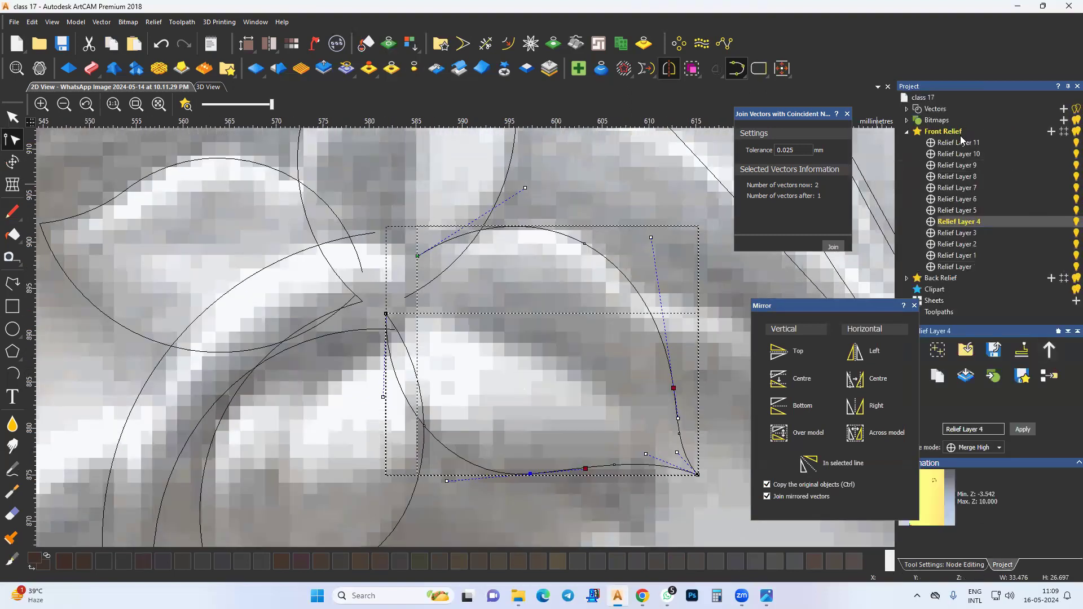
pyautogui.click(1052, 132)
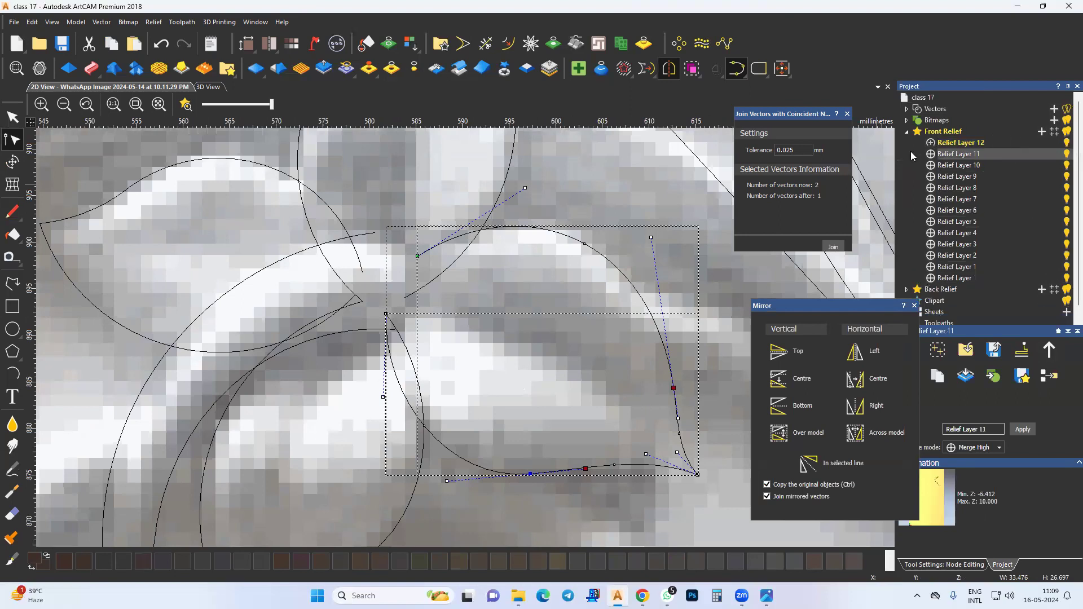
# Set up a Two Rail Sweep in the 3D view on the right petal's edges with the small mirrored profile, reversing the first rail.
pyautogui.click(208, 87)
pyautogui.click(327, 103)
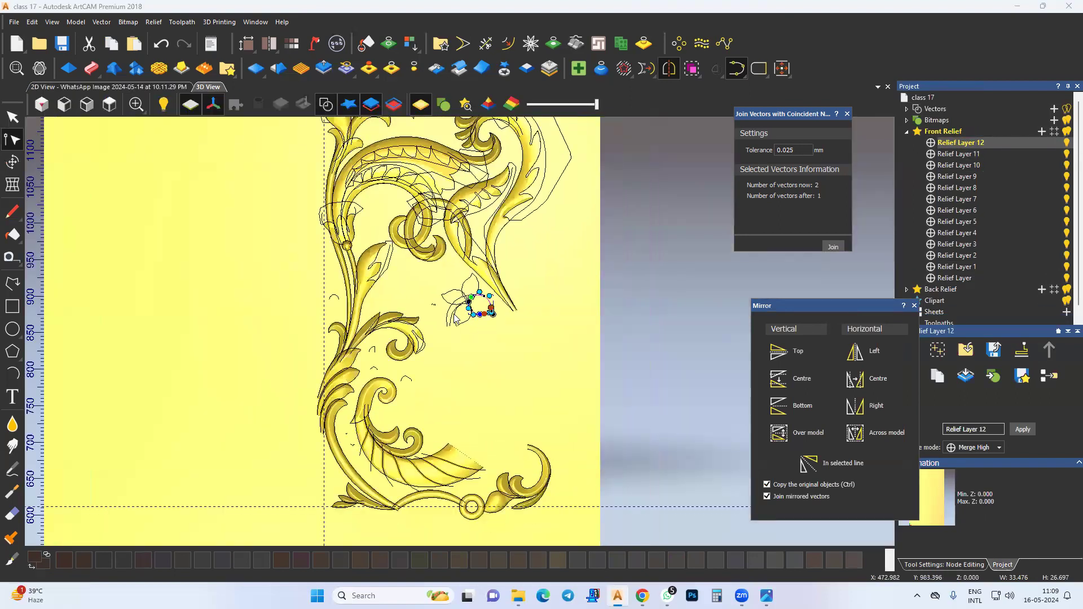
pyautogui.scroll(3, 460, 305)
pyautogui.scroll(5, 496, 355)
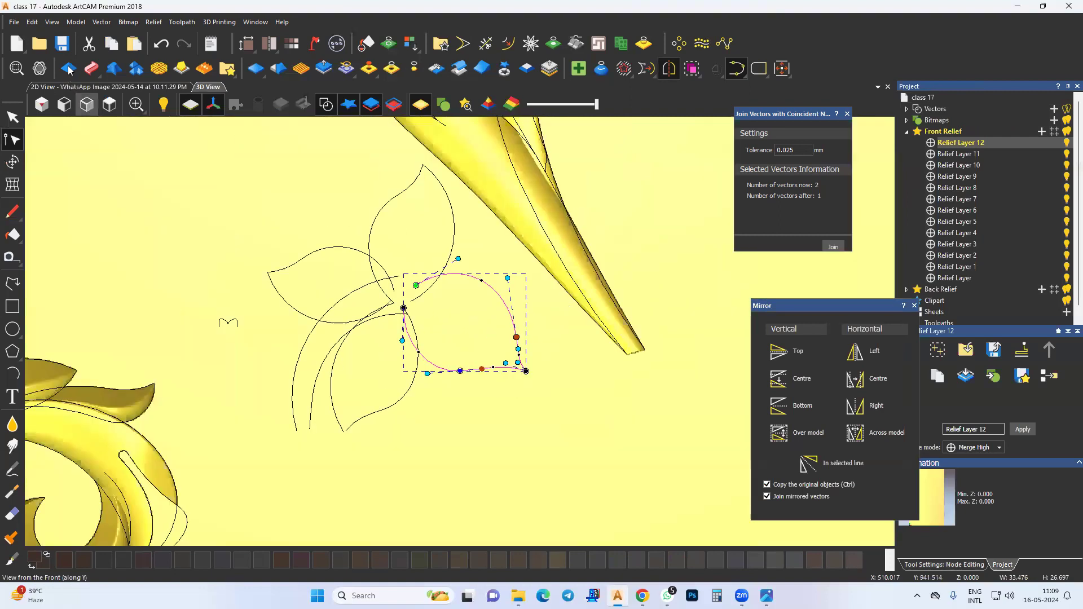
pyautogui.click(92, 69)
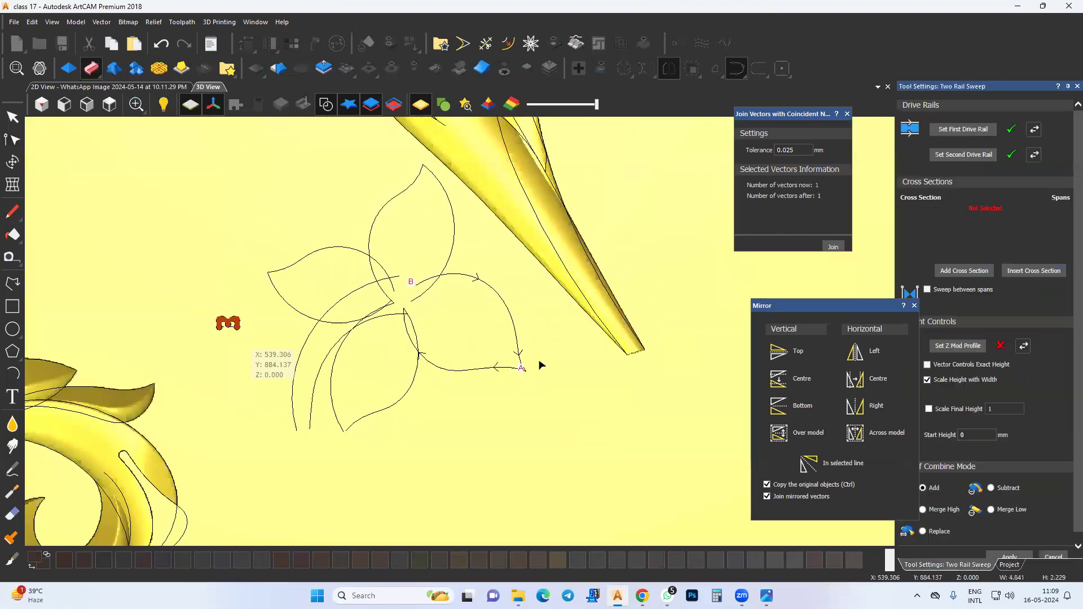
pyautogui.click(986, 272)
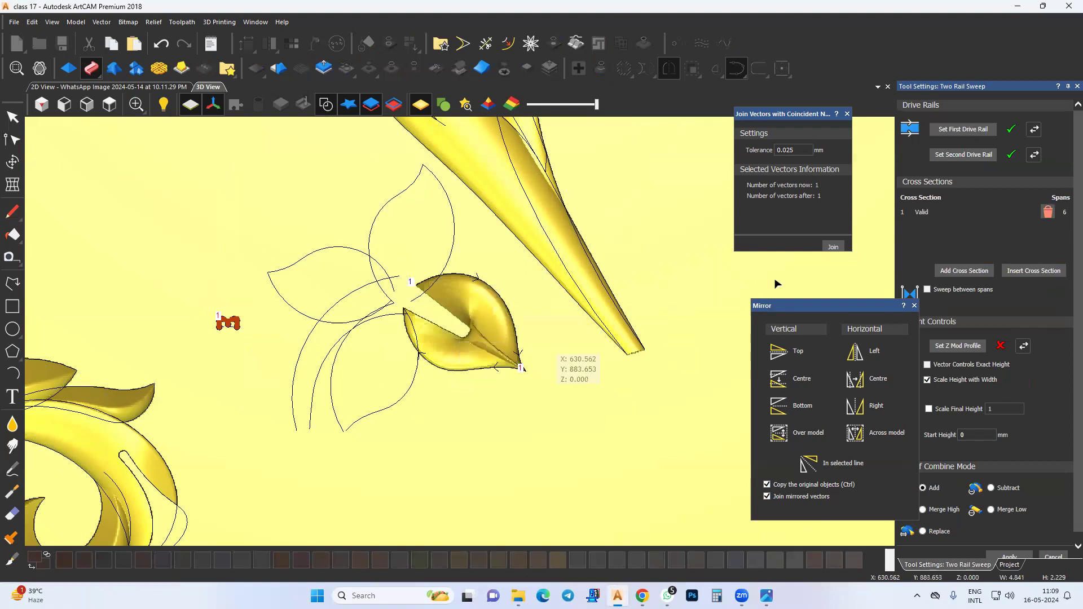
pyautogui.click(1034, 130)
pyautogui.scroll(4, 464, 353)
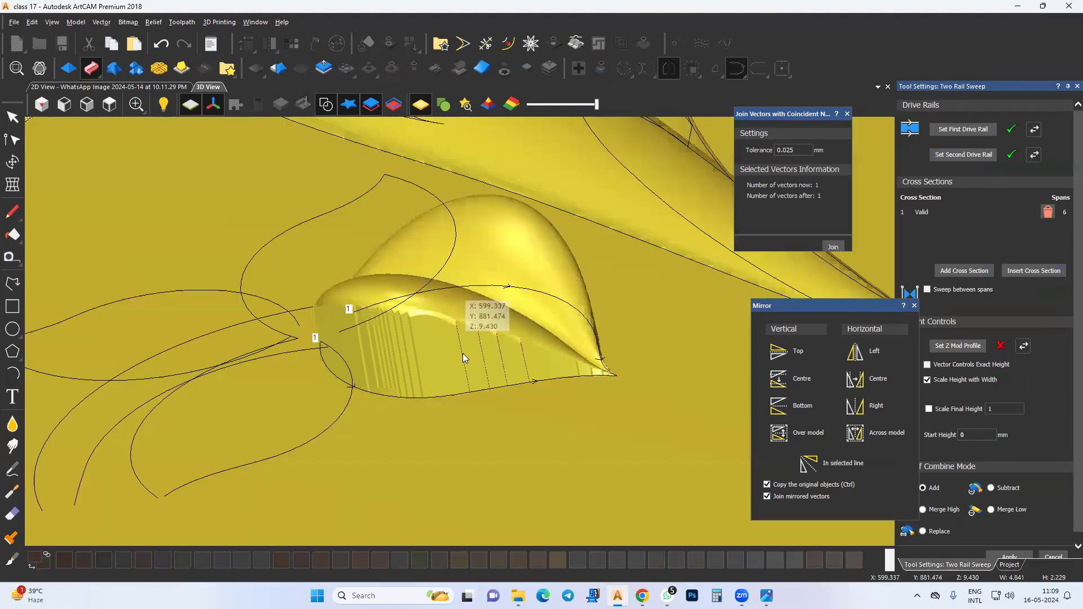
pyautogui.moveTo(463, 353); pyautogui.dragTo(387, 302)
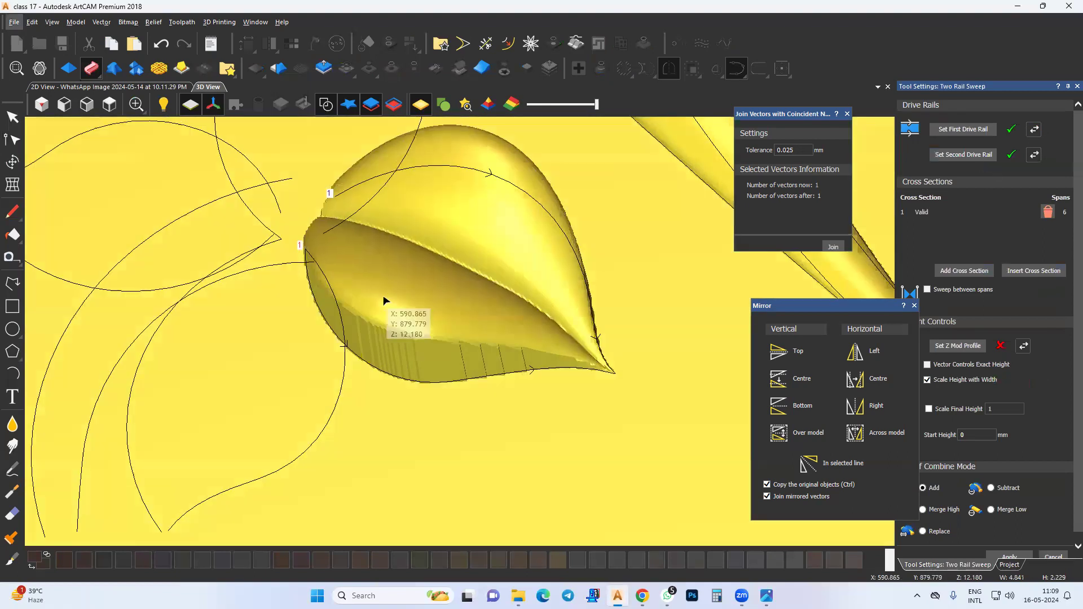
pyautogui.moveTo(612, 373); pyautogui.dragTo(608, 378, button='middle')
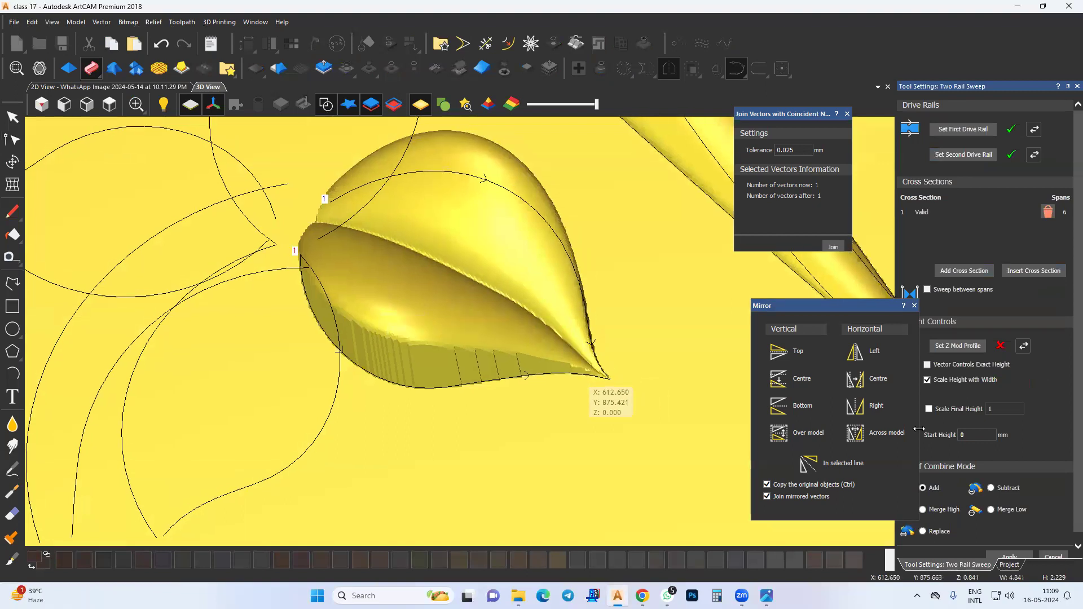
# Set the sweep's start height to 2 mm, scale the final height to 8, choose Merge High and apply it.
pyautogui.click(987, 435)
pyautogui.write('2')
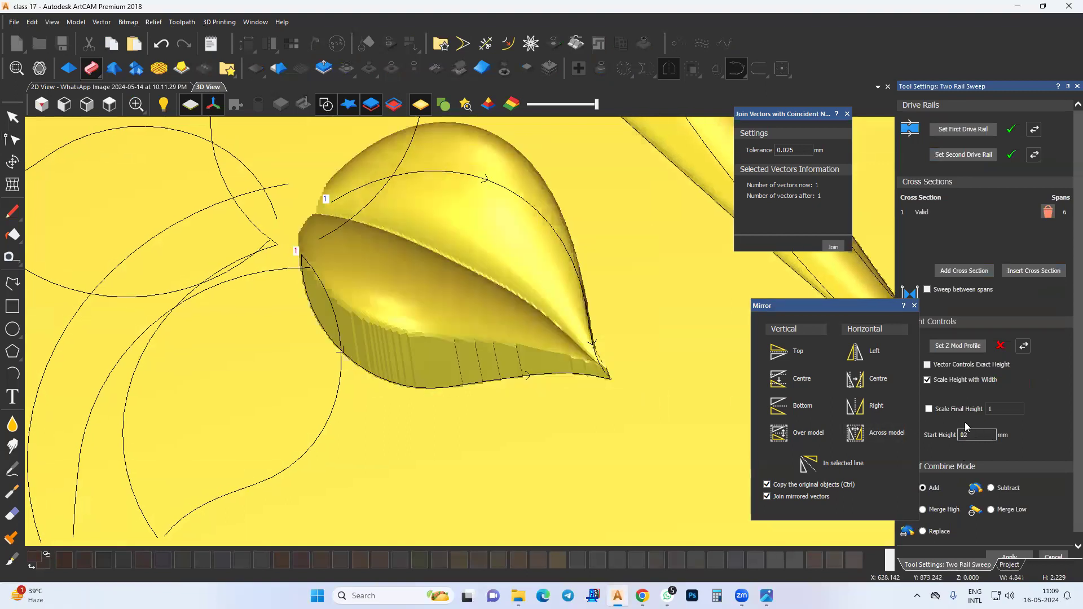
pyautogui.click(948, 411)
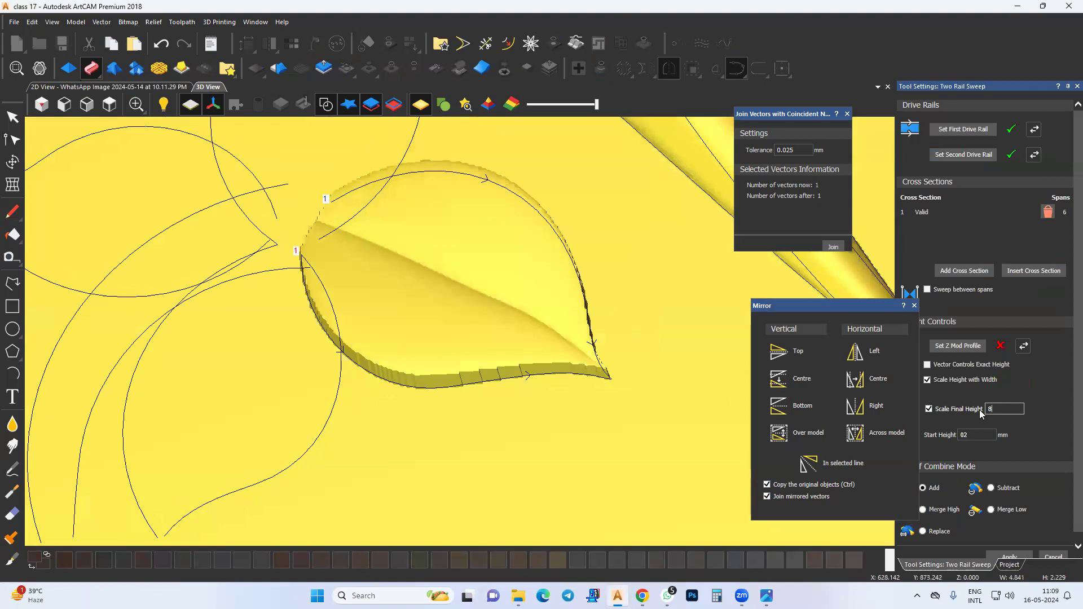
pyautogui.scroll(-2, 333, 299)
pyautogui.moveTo(488, 323); pyautogui.dragTo(442, 349, button='middle')
pyautogui.moveTo(459, 390)
pyautogui.mouseDown(button='middle')
pyautogui.moveTo(420, 371)
pyautogui.moveTo(438, 404)
pyautogui.moveTo(460, 403)
pyautogui.mouseUp(button='middle')
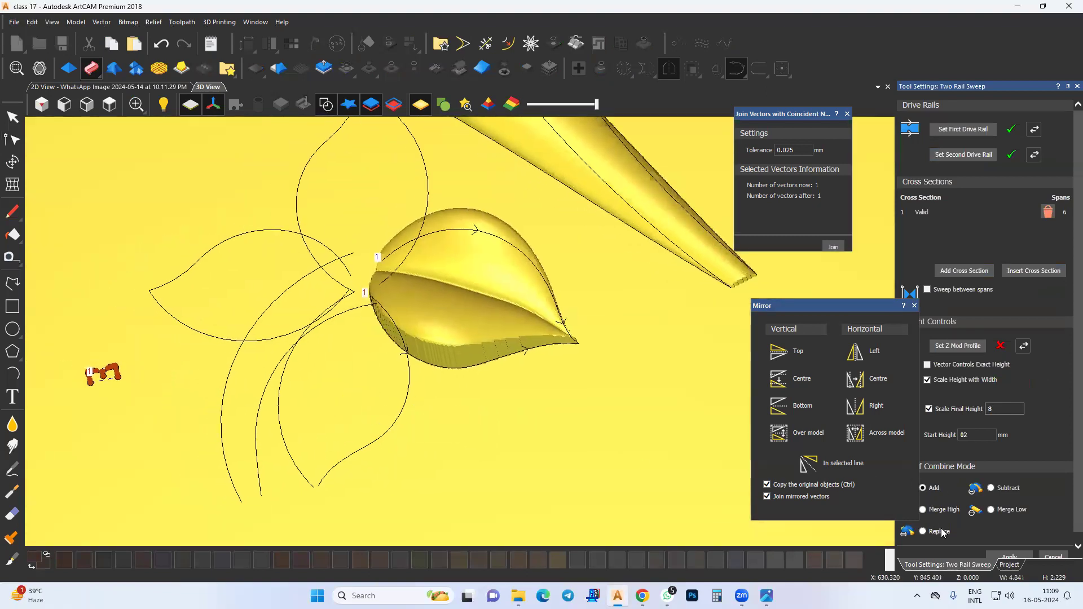
pyautogui.scroll(-1, 985, 542)
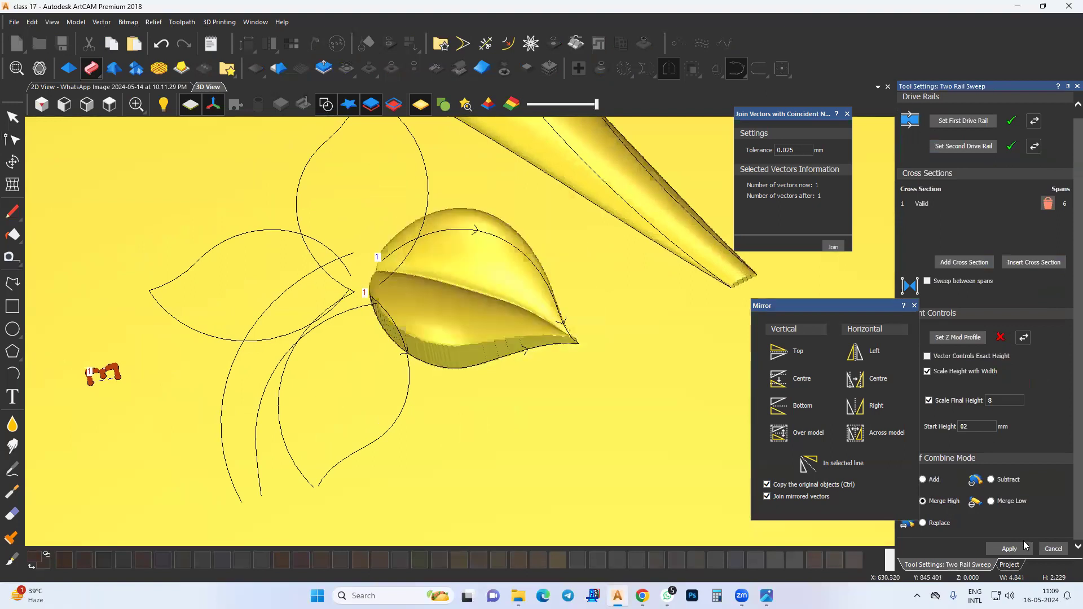
# Set the upper petal's two edges as the drive rails and reverse the first rail.
pyautogui.moveTo(412, 384); pyautogui.dragTo(479, 518, button='middle')
pyautogui.click(492, 297)
pyautogui.keyDown('shift'); pyautogui.click(370, 307); pyautogui.keyUp('shift')
pyautogui.click(955, 124)
pyautogui.moveTo(536, 337); pyautogui.dragTo(540, 319, button='middle')
pyautogui.click(1036, 122)
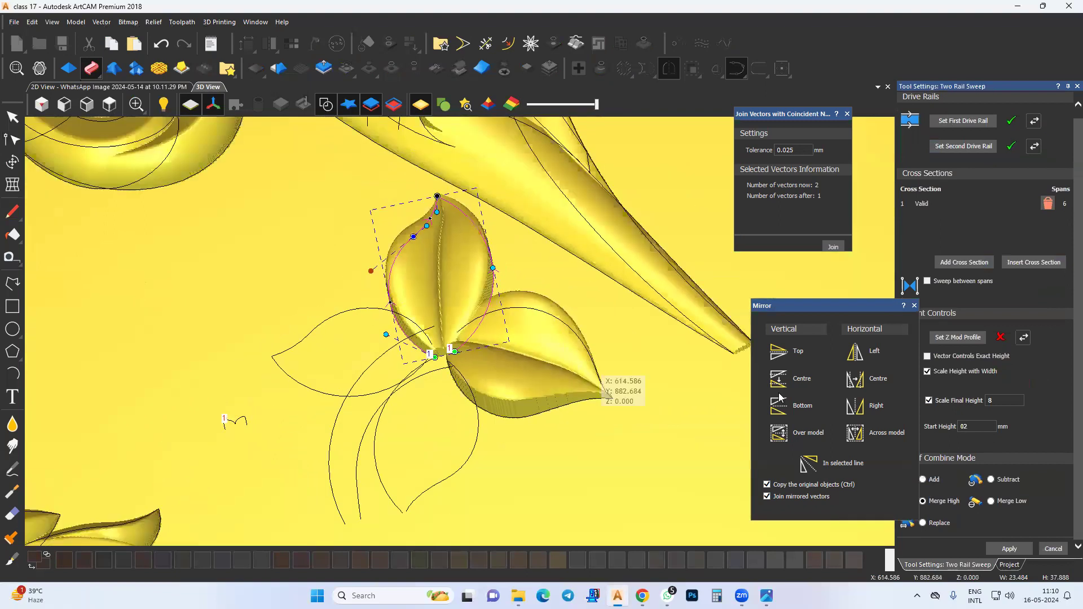
# Add another front relief layer in Merge High mode and apply the upper petal's sweep on it.
pyautogui.click(1007, 565)
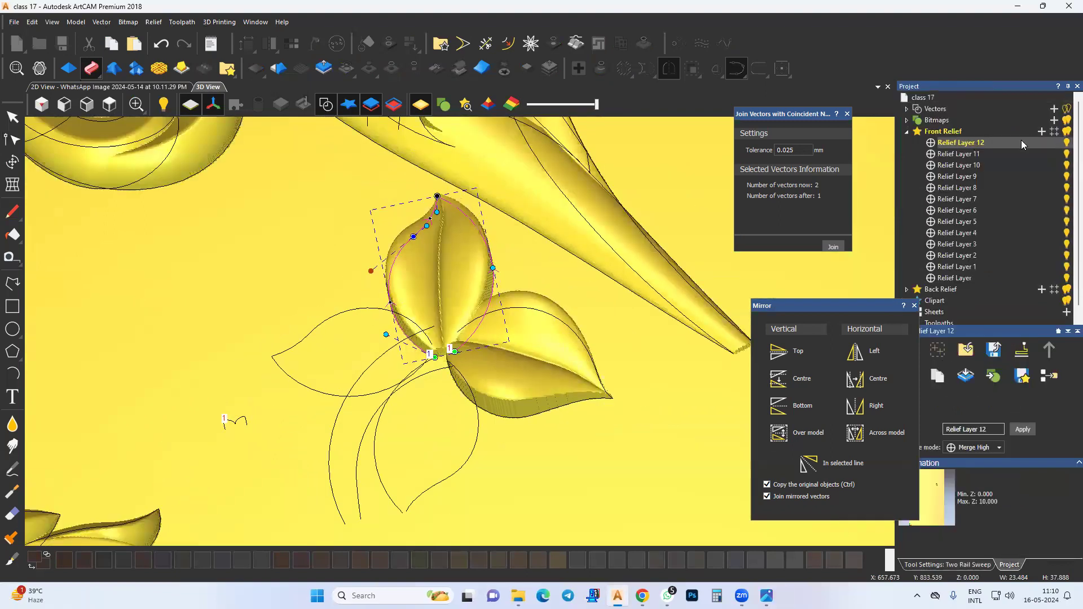
pyautogui.click(1041, 132)
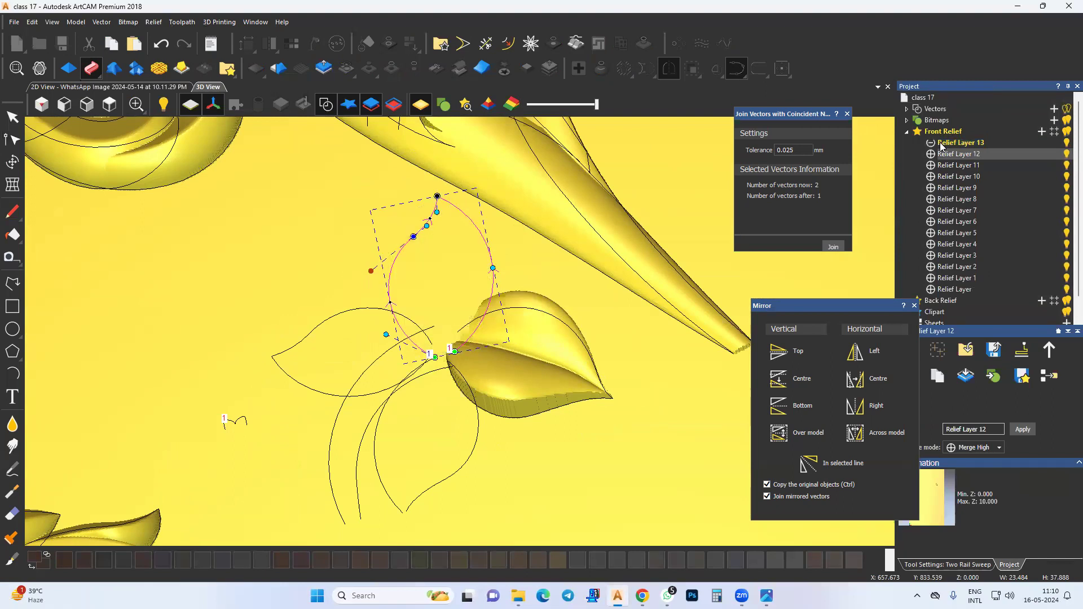
pyautogui.click(964, 143)
# Sweep the left petal between its two edges with the same profile and heights, reversing the first drive rail.
pyautogui.moveTo(432, 447); pyautogui.dragTo(484, 431, button='middle')
pyautogui.click(339, 360)
pyautogui.keyDown('shift'); pyautogui.click(368, 310); pyautogui.keyUp('shift')
pyautogui.click(949, 566)
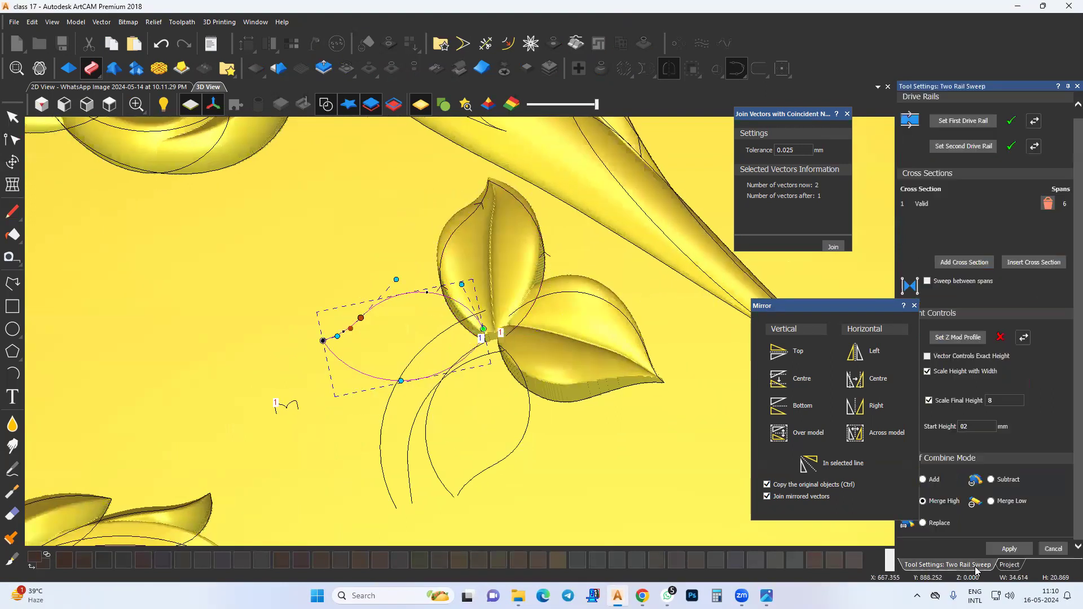
pyautogui.scroll(2, 473, 379)
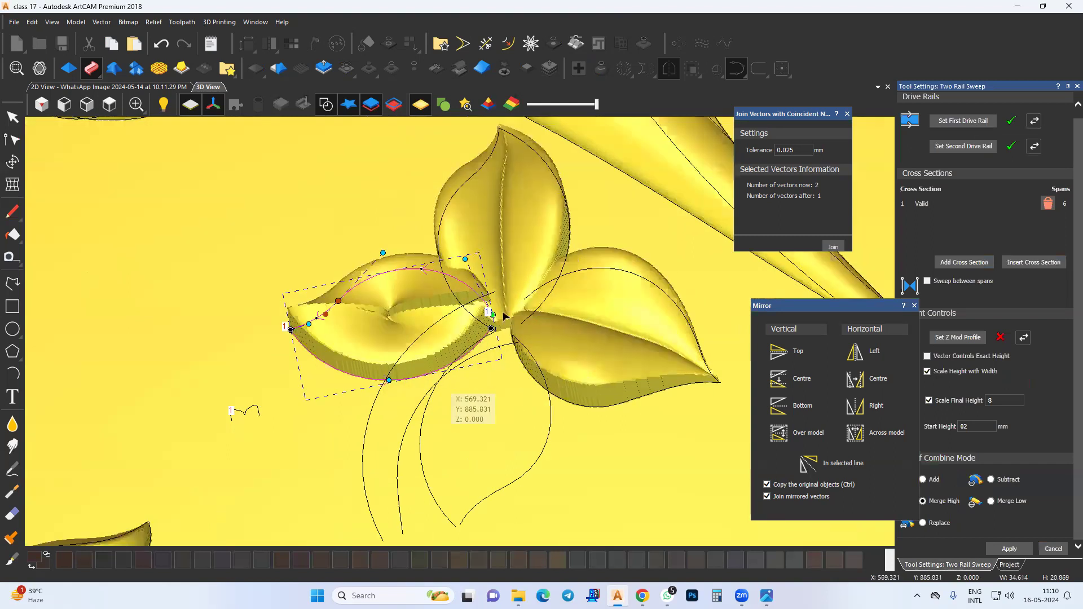
pyautogui.scroll(2, 505, 316)
pyautogui.click(1031, 122)
pyautogui.moveTo(450, 340); pyautogui.dragTo(389, 309, button='middle')
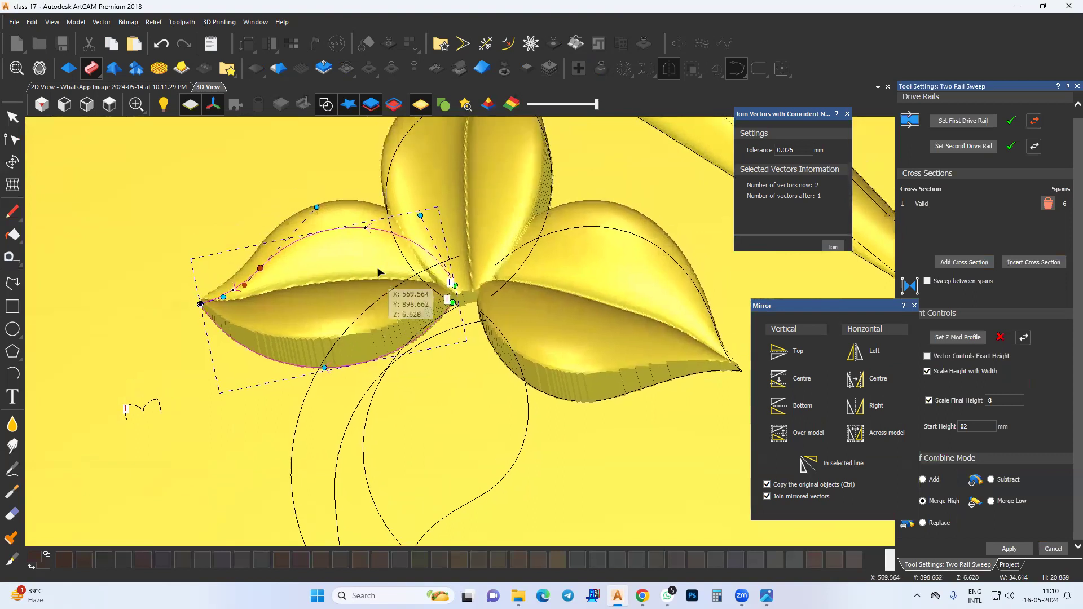
pyautogui.click(1009, 549)
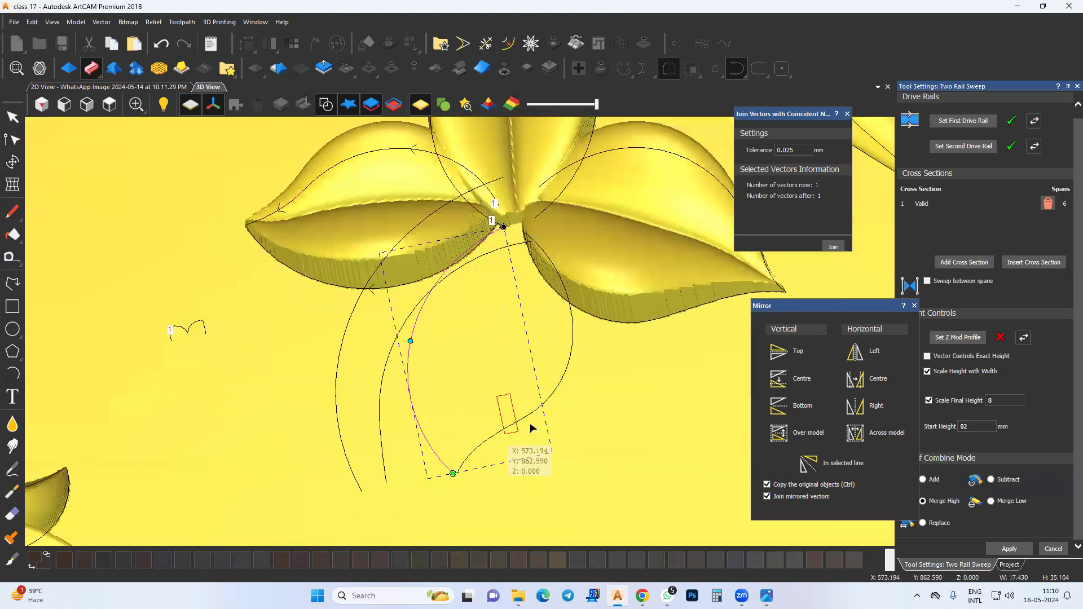
# Sweep the lower petal between its two edges with the same profile, reversing the first drive rail.
pyautogui.keyDown('shift'); pyautogui.moveTo(530, 428); pyautogui.dragTo(533, 433); pyautogui.keyUp('shift')
pyautogui.moveTo(570, 403); pyautogui.dragTo(523, 422, button='middle')
pyautogui.click(967, 122)
pyautogui.moveTo(592, 331); pyautogui.dragTo(531, 268, button='middle')
pyautogui.click(1039, 120)
pyautogui.keyDown('alt'); pyautogui.moveTo(499, 278); pyautogui.dragTo(445, 306); pyautogui.keyUp('alt')
pyautogui.scroll(-3, 438, 309)
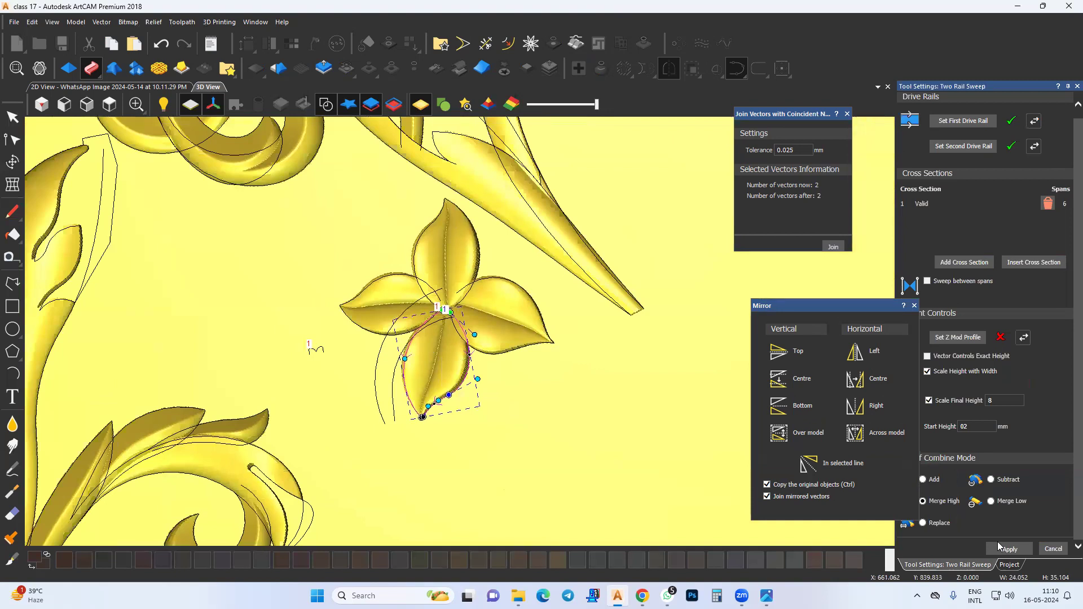
# Select the two curves of the flower's stem and add a new active front relief layer in Merge High mode.
pyautogui.scroll(2, 461, 386)
pyautogui.moveTo(461, 385); pyautogui.dragTo(495, 367, button='middle')
pyautogui.click(397, 418)
pyautogui.keyDown('shift'); pyautogui.click(376, 419); pyautogui.keyUp('shift')
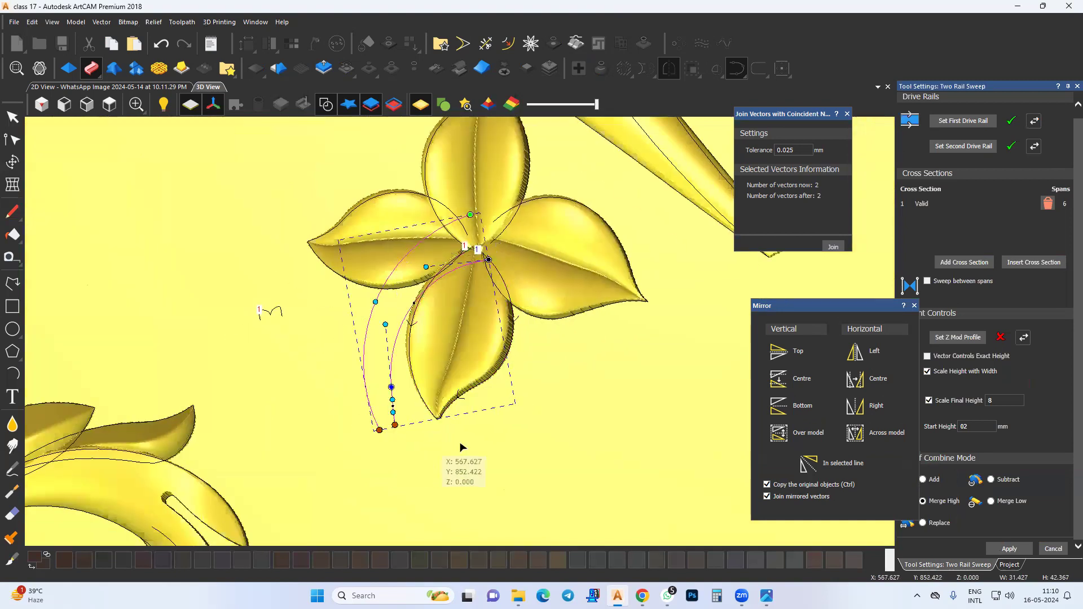
pyautogui.moveTo(461, 445); pyautogui.dragTo(416, 453, button='middle')
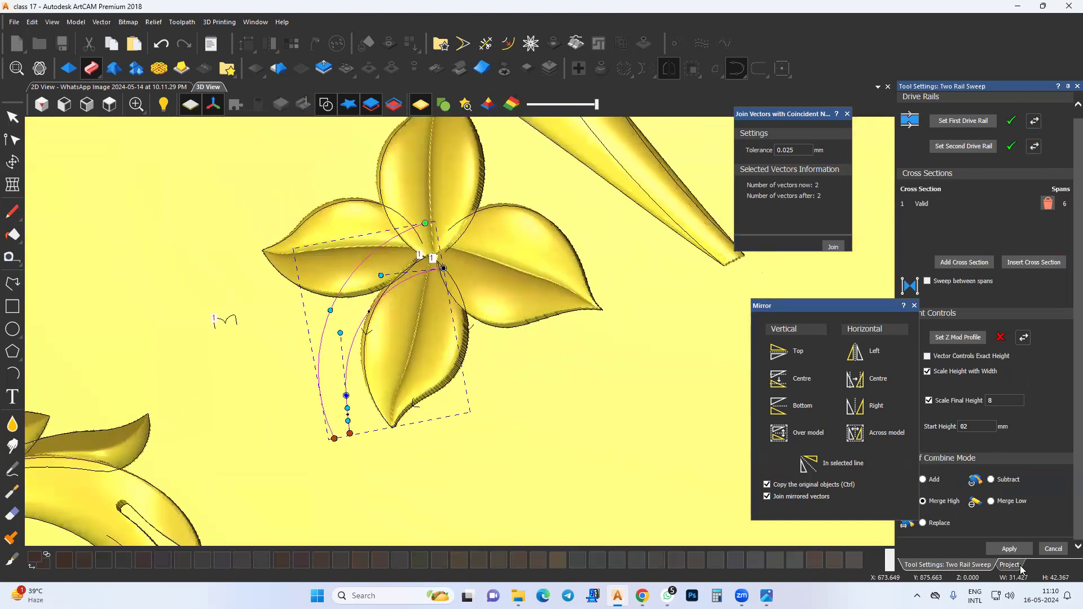
pyautogui.click(1017, 565)
pyautogui.click(1042, 131)
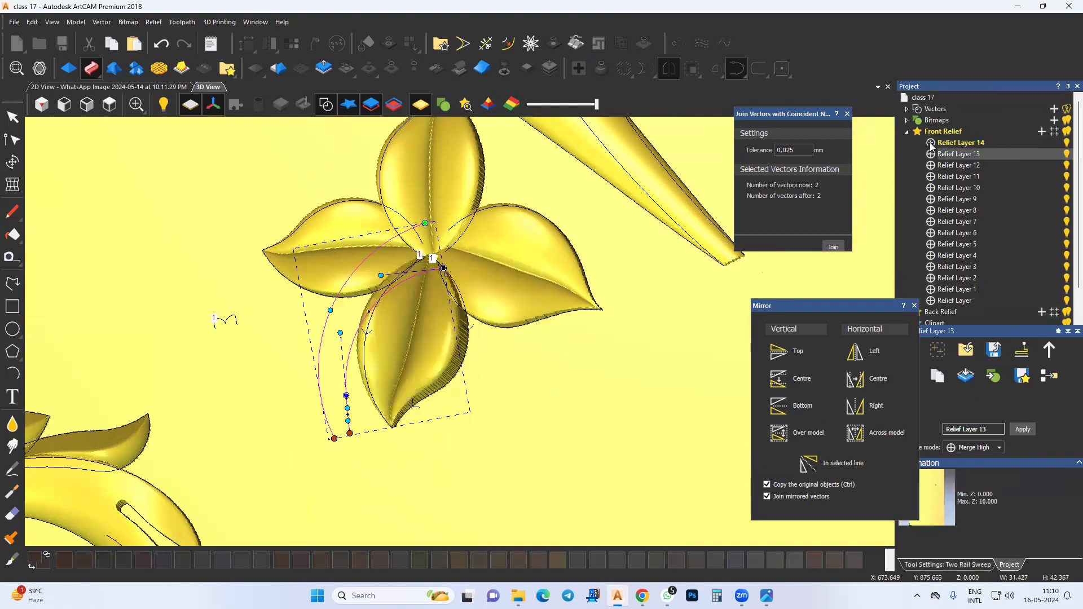
pyautogui.click(966, 143)
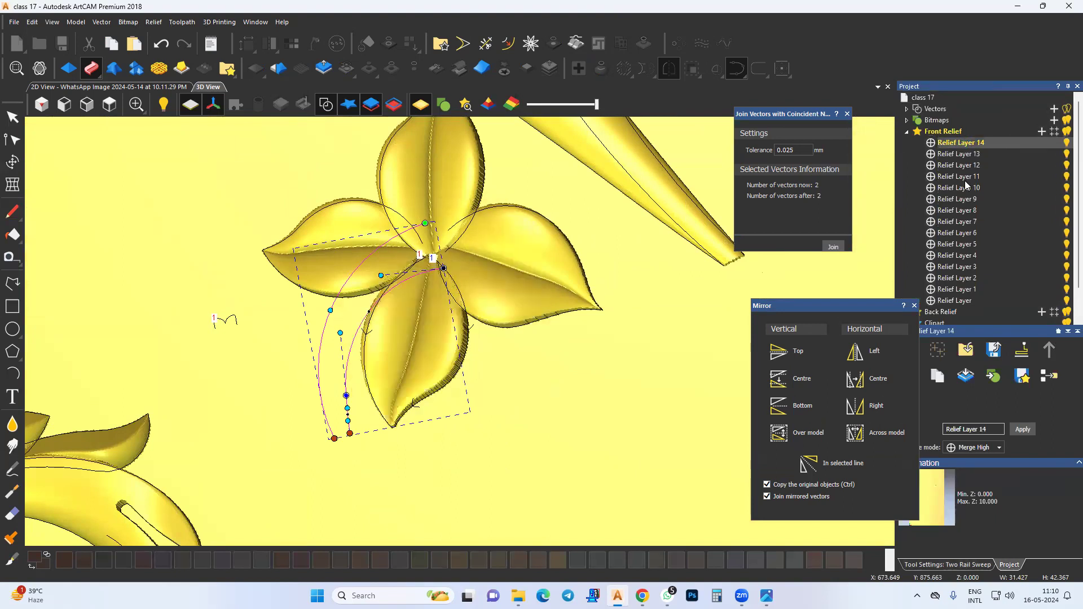
# Set the stem's curves as drive rails, reverse the first one, and replace the cross section with a semicircular arc.
pyautogui.click(982, 564)
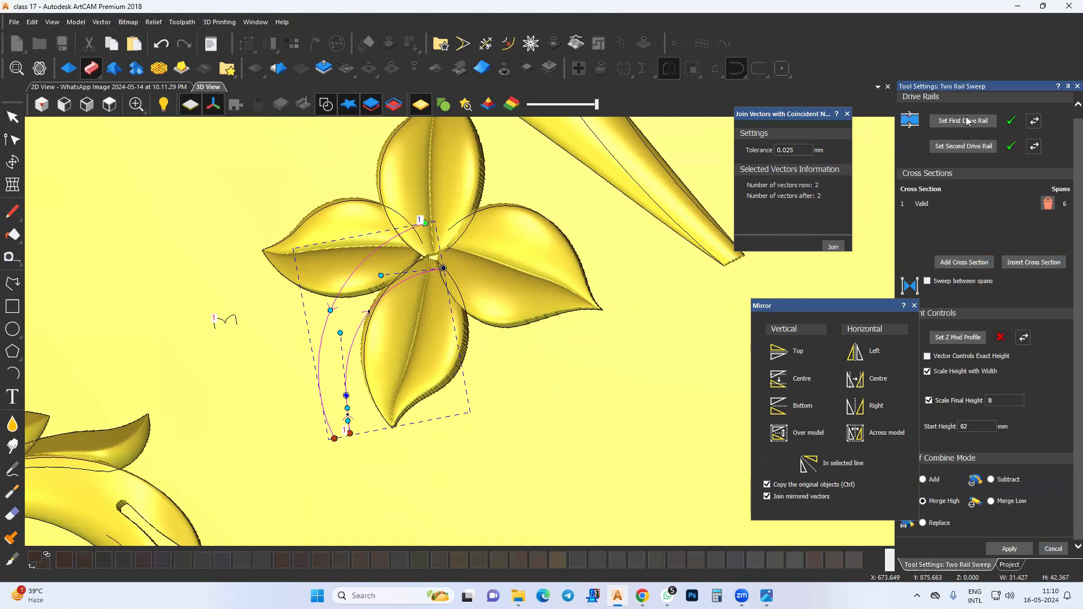
pyautogui.scroll(-3, 468, 336)
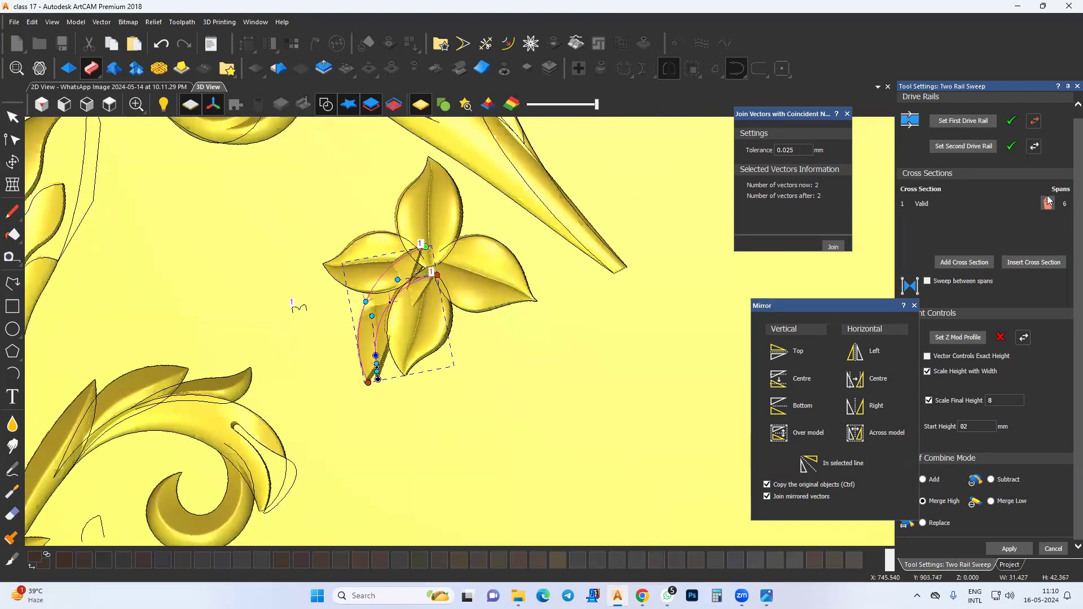
pyautogui.click(1048, 201)
pyautogui.scroll(-3, 447, 254)
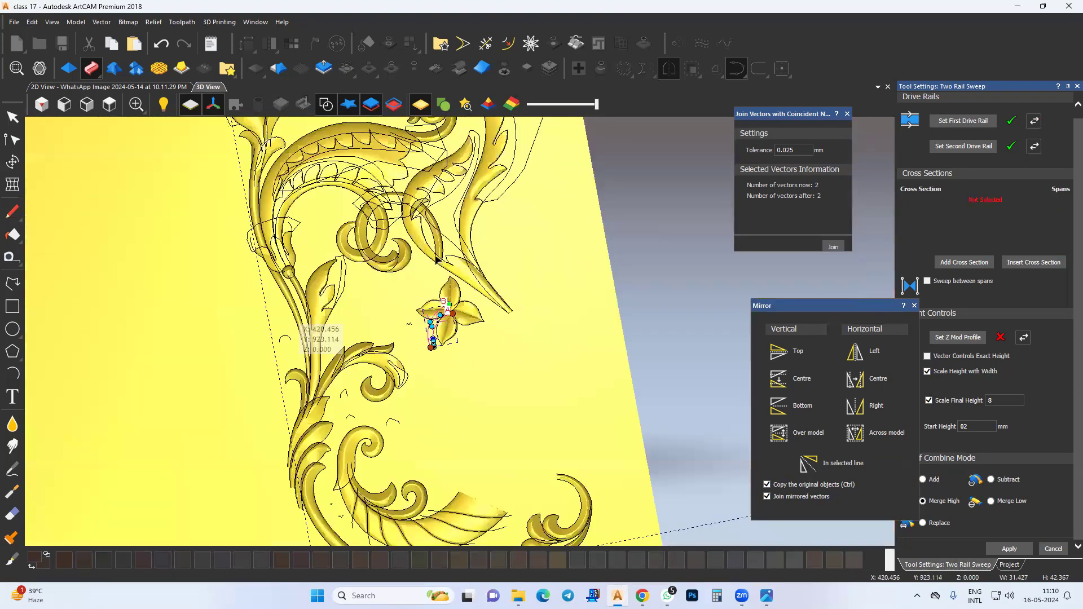
pyautogui.moveTo(435, 257); pyautogui.dragTo(420, 283, button='middle')
pyautogui.click(429, 278)
pyautogui.scroll(5, 595, 248)
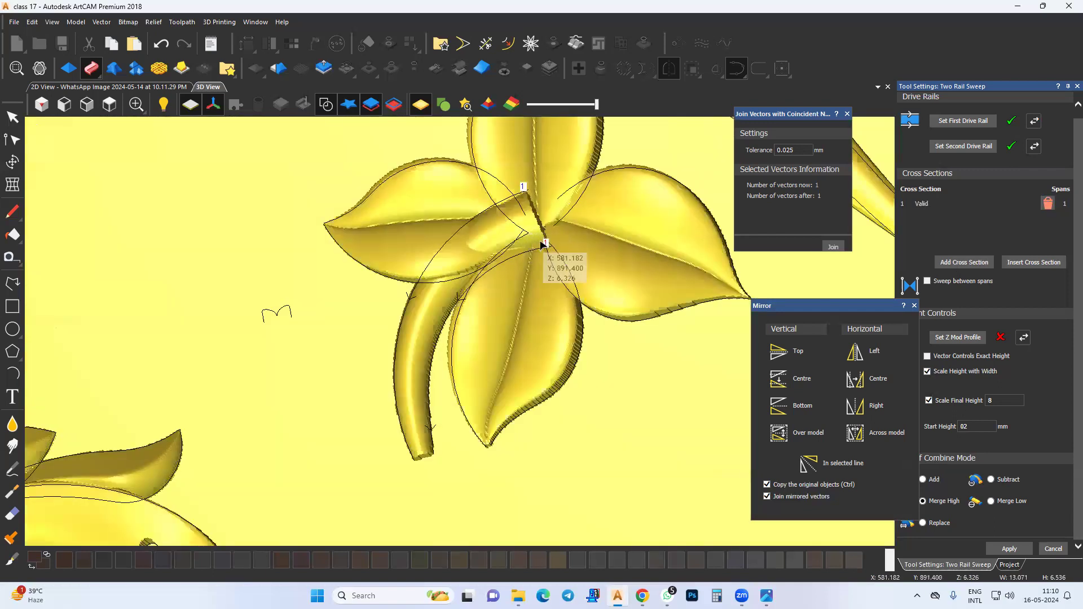
pyautogui.moveTo(540, 242); pyautogui.dragTo(523, 252, button='middle')
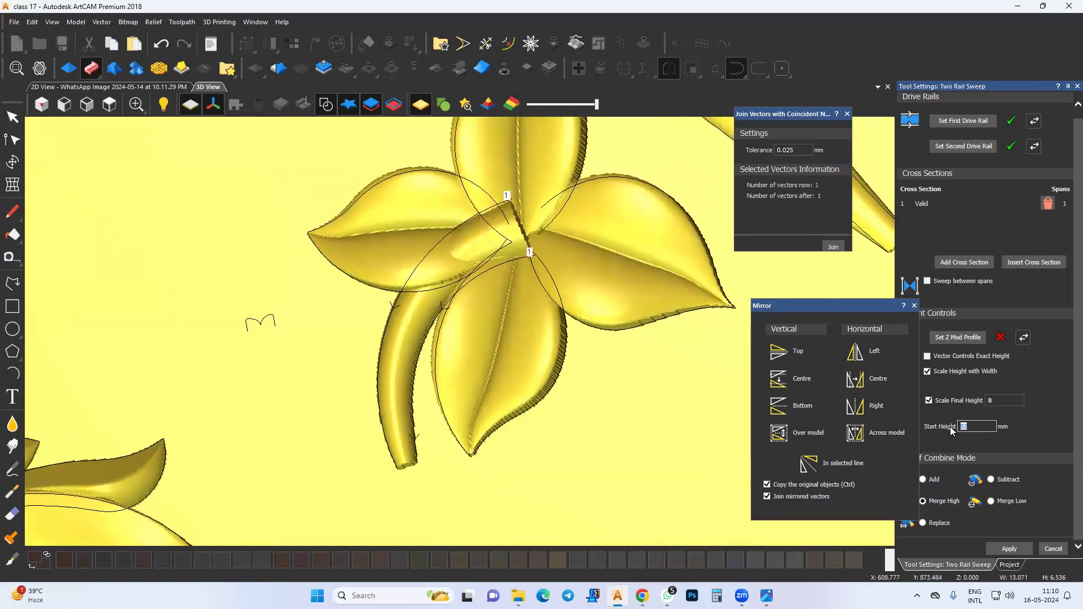
# Sweep the flower's stem with a start height of 4 mm and a scaled final height of 6.
pyautogui.write('4')
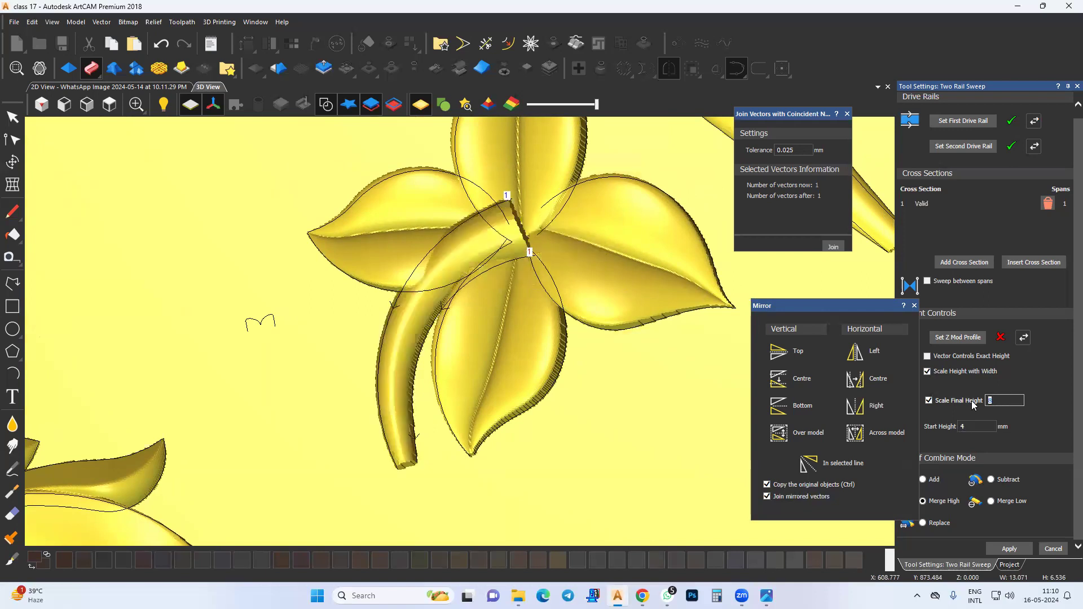
pyautogui.write('6')
pyautogui.moveTo(424, 369); pyautogui.dragTo(339, 219)
pyautogui.moveTo(479, 322); pyautogui.dragTo(351, 398)
pyautogui.moveTo(504, 270); pyautogui.dragTo(477, 278, button='middle')
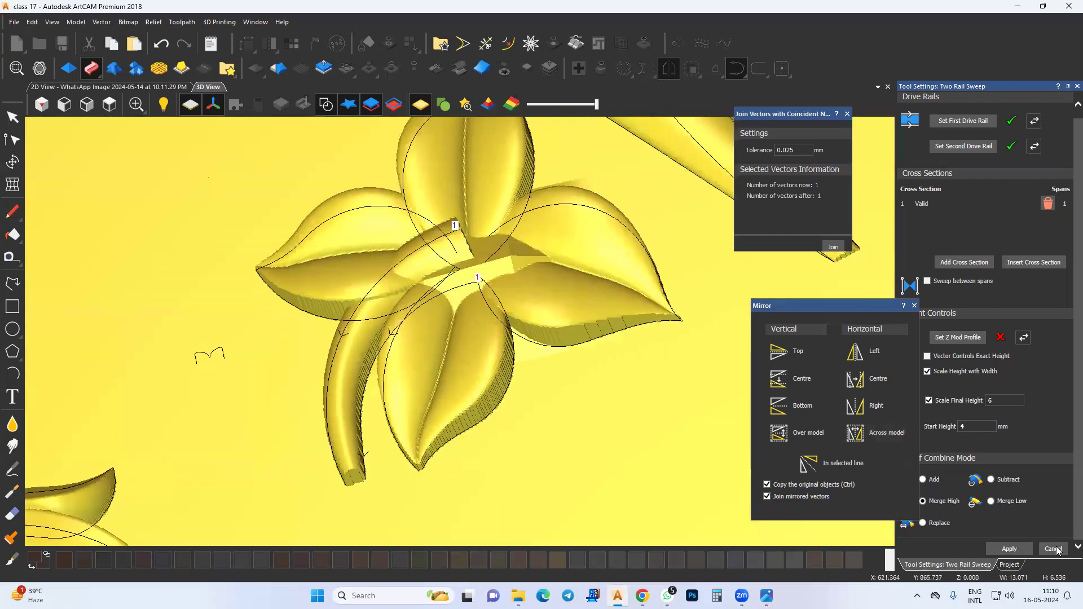
pyautogui.moveTo(469, 284); pyautogui.dragTo(511, 293)
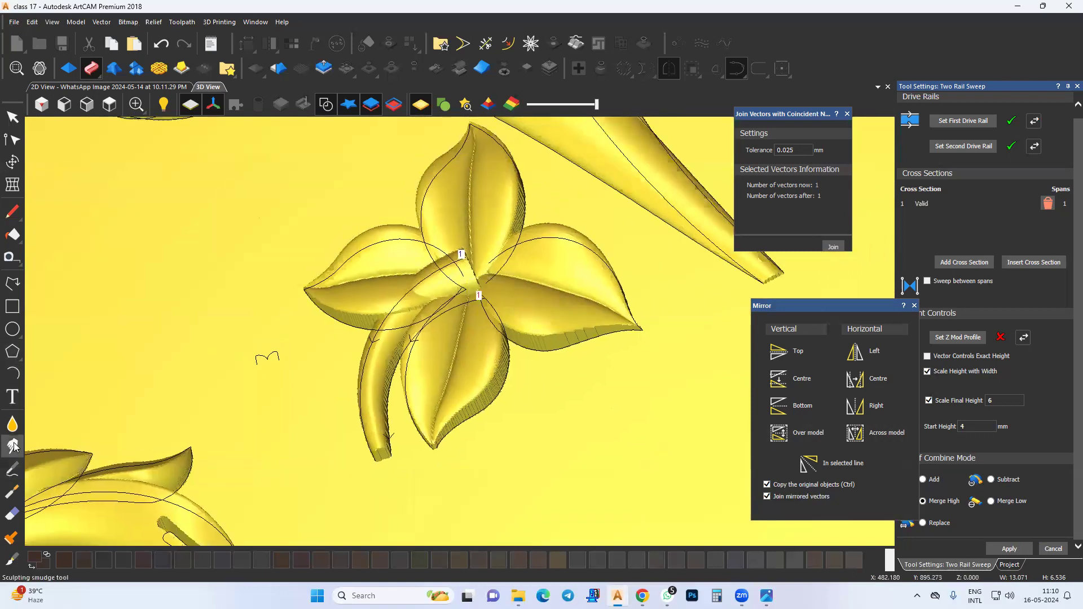
# Smooth the stem's upper end where it meets the petals at the flower's centre.
pyautogui.click(12, 424)
pyautogui.scroll(2, 471, 282)
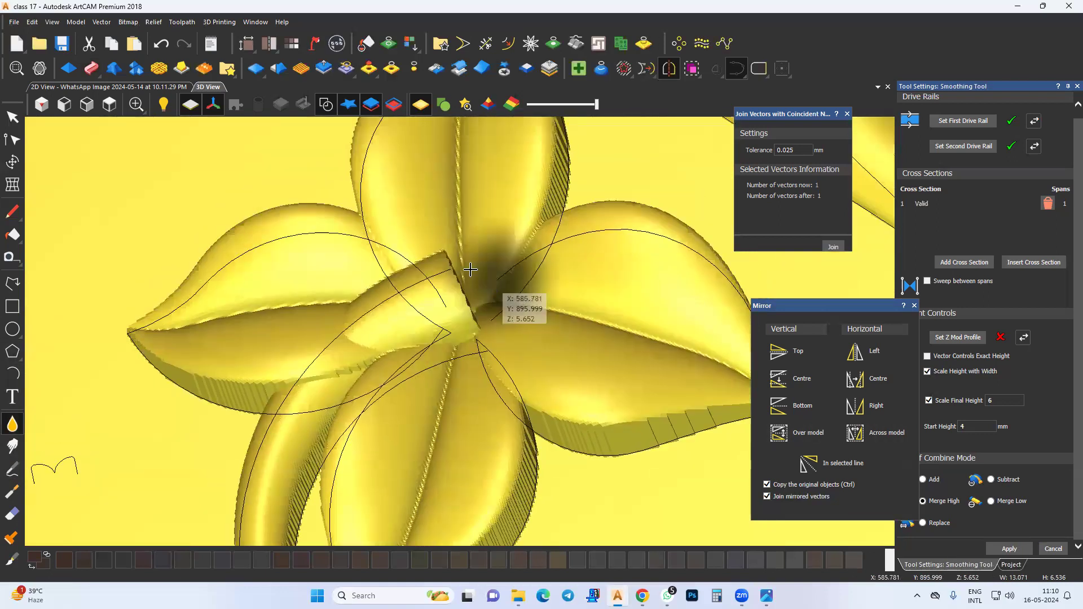
pyautogui.moveTo(471, 291)
pyautogui.mouseDown()
pyautogui.moveTo(424, 316)
pyautogui.moveTo(486, 273)
pyautogui.moveTo(504, 275)
pyautogui.mouseUp()
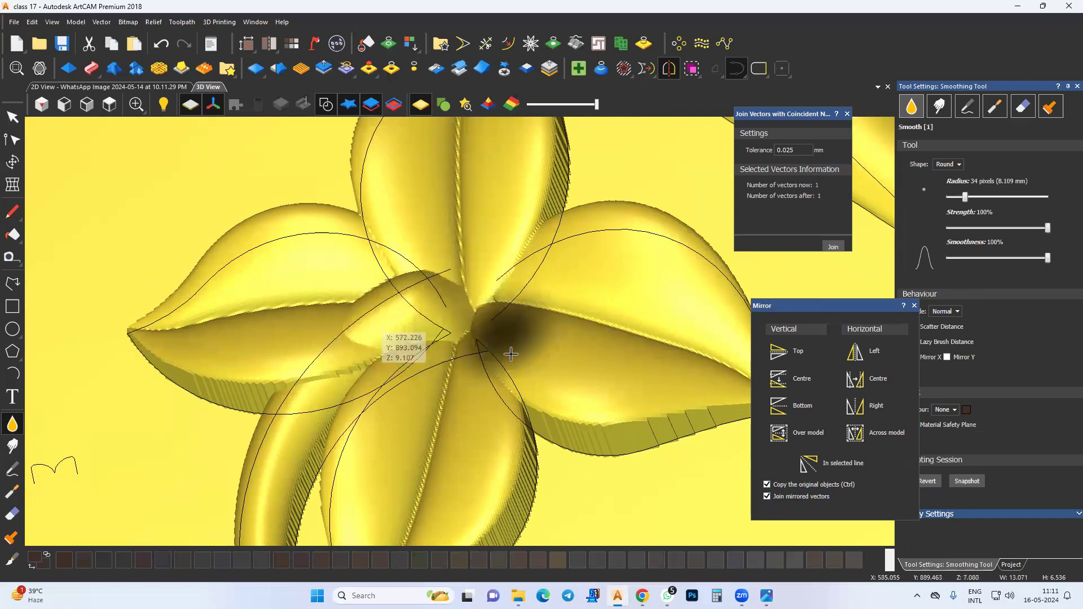
pyautogui.moveTo(431, 294); pyautogui.dragTo(527, 124, button='middle')
pyautogui.moveTo(536, 187); pyautogui.dragTo(471, 333, button='middle')
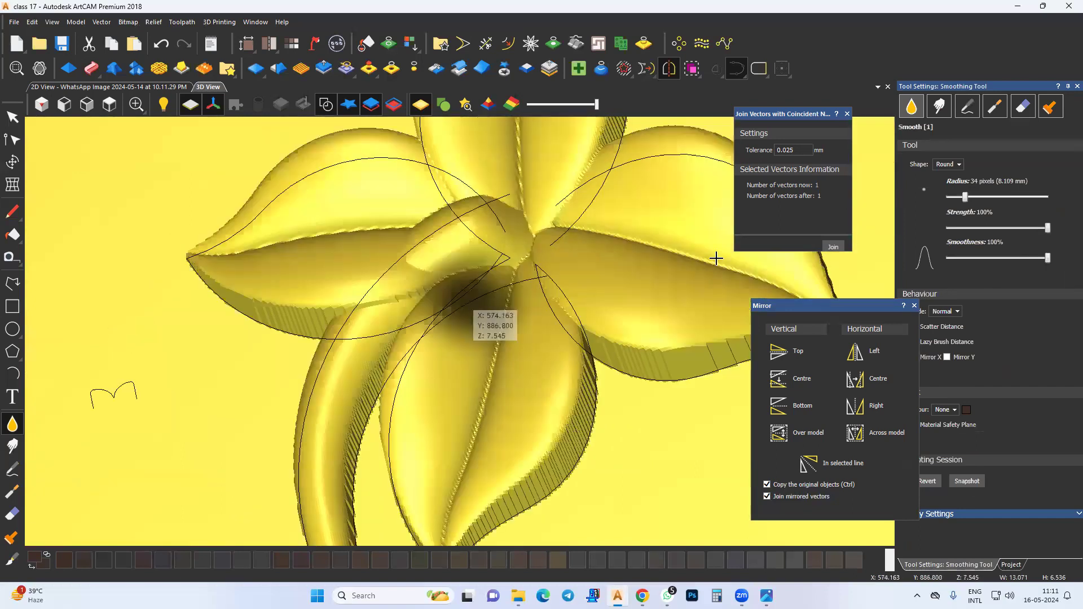
# Activate Relief Layer 13 and carve down the left petal where it overlaps the stem, with a Carve radius of 35 pixels.
pyautogui.click(1011, 565)
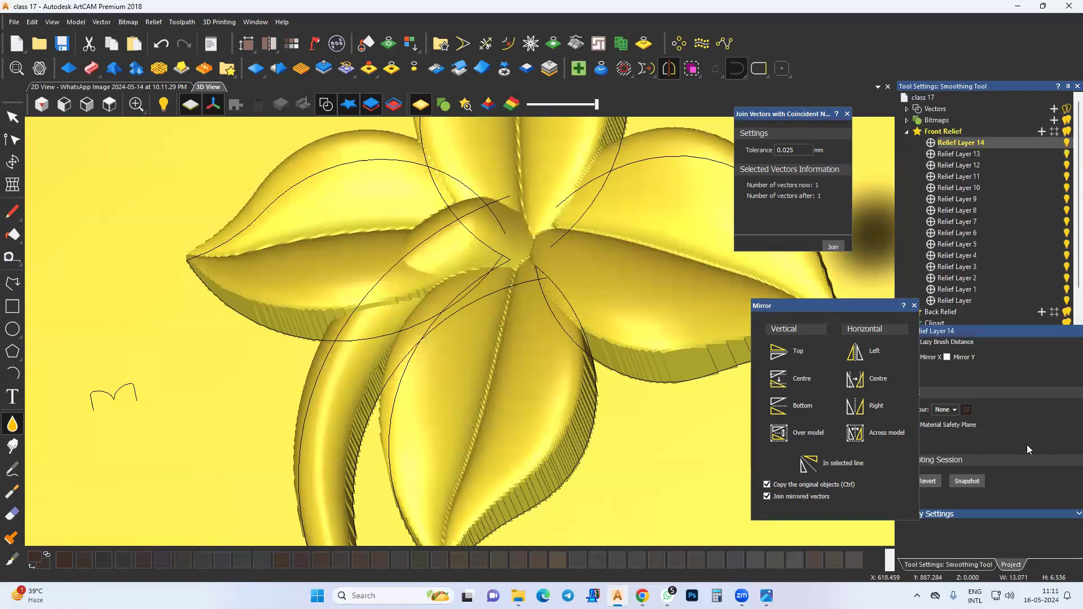
pyautogui.click(972, 155)
pyautogui.moveTo(382, 343); pyautogui.dragTo(414, 331, button='middle')
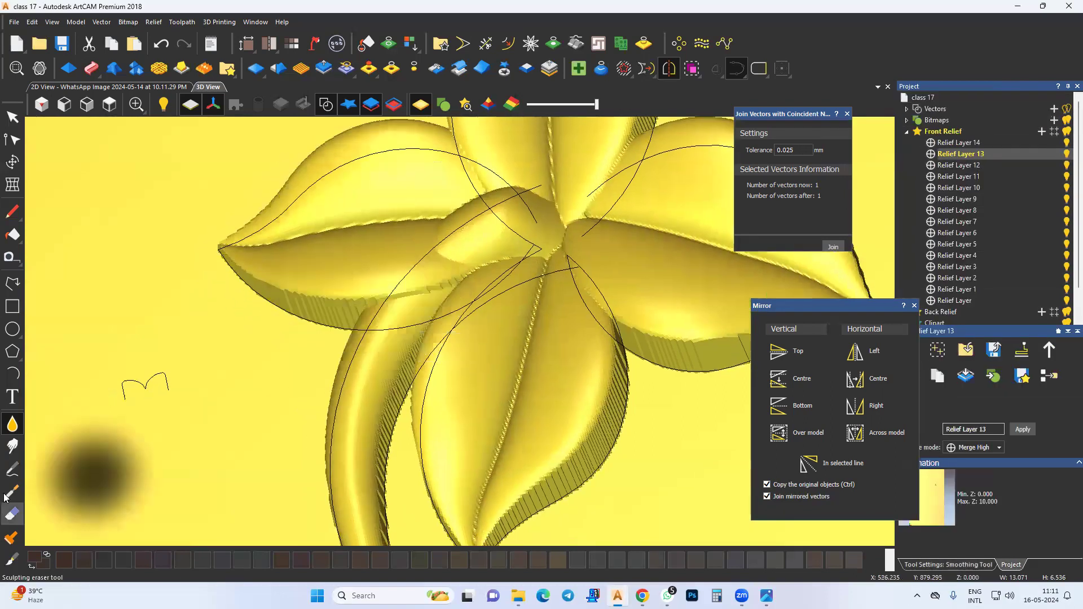
pyautogui.click(13, 492)
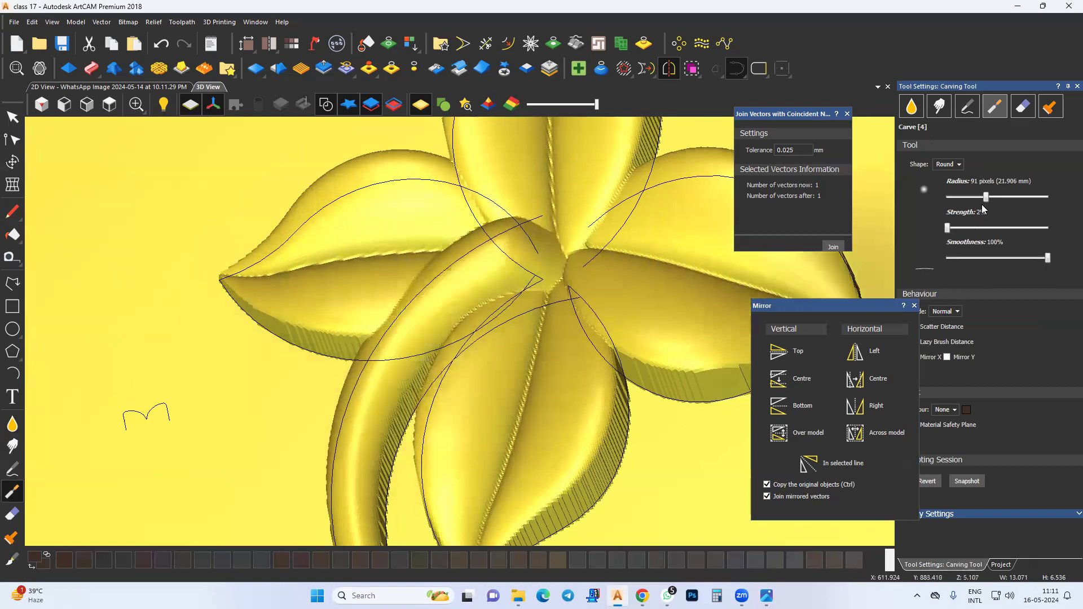
pyautogui.click(950, 200)
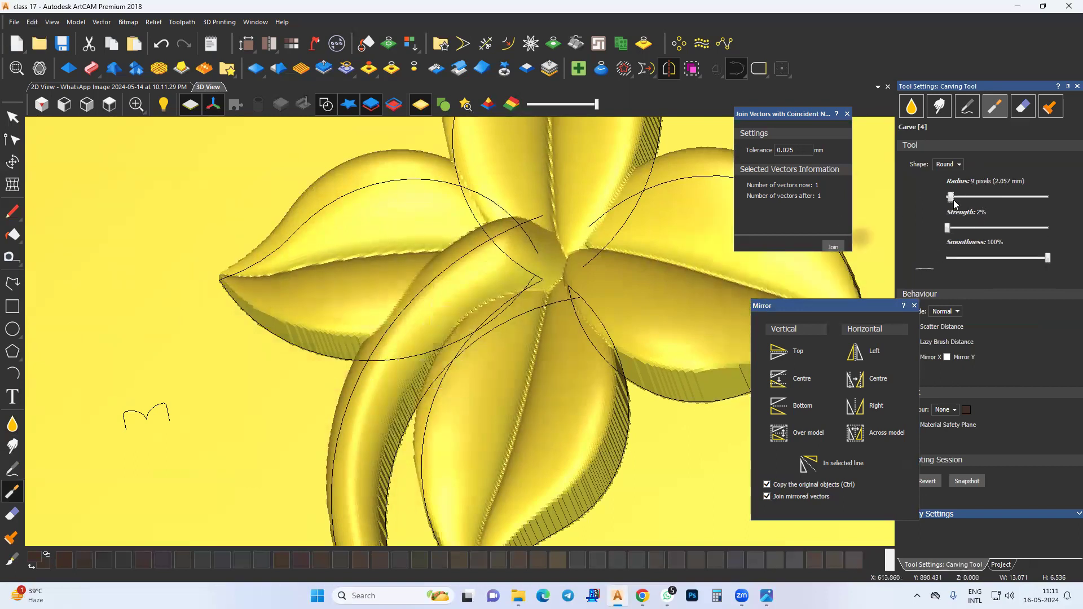
pyautogui.moveTo(968, 199)
pyautogui.mouseDown()
pyautogui.moveTo(945, 203)
pyautogui.moveTo(966, 199)
pyautogui.mouseUp()
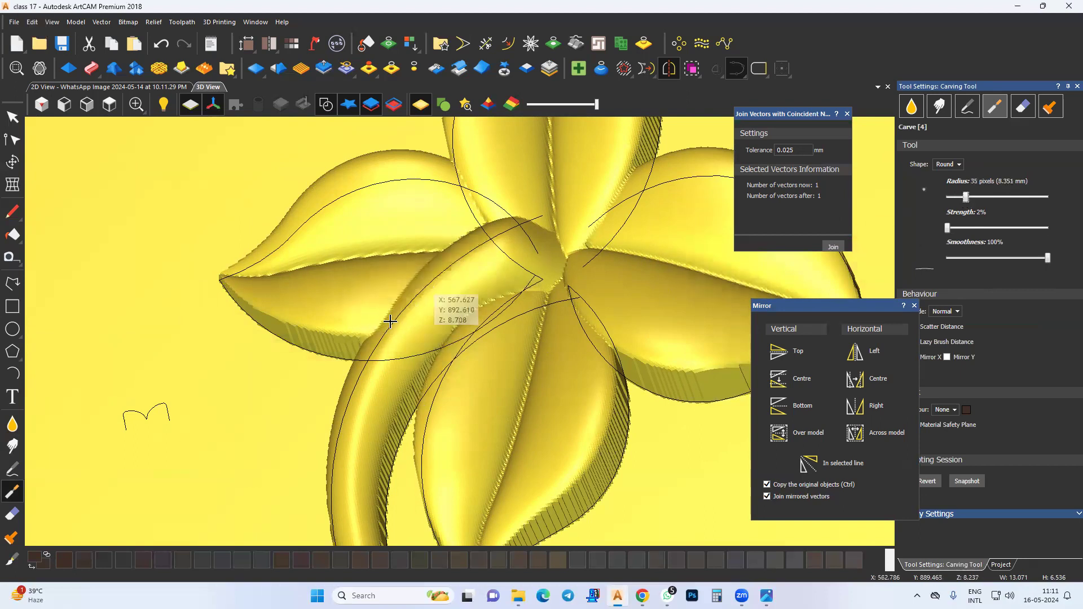
# Carve the left petal further down along the stem's outer edge with a radius of 34 pixels.
pyautogui.click(109, 104)
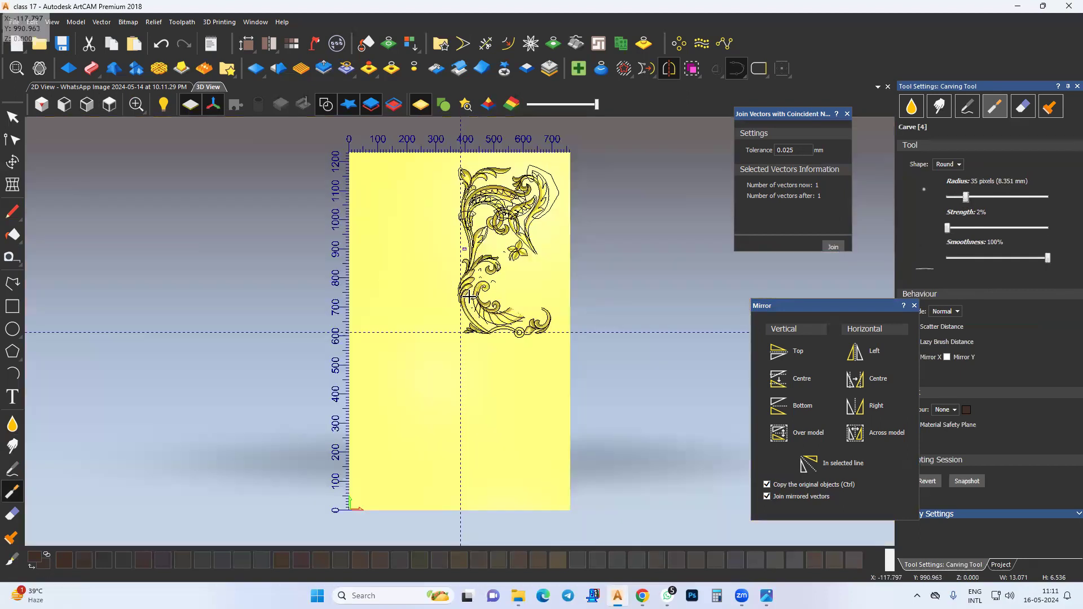
pyautogui.scroll(10, 492, 257)
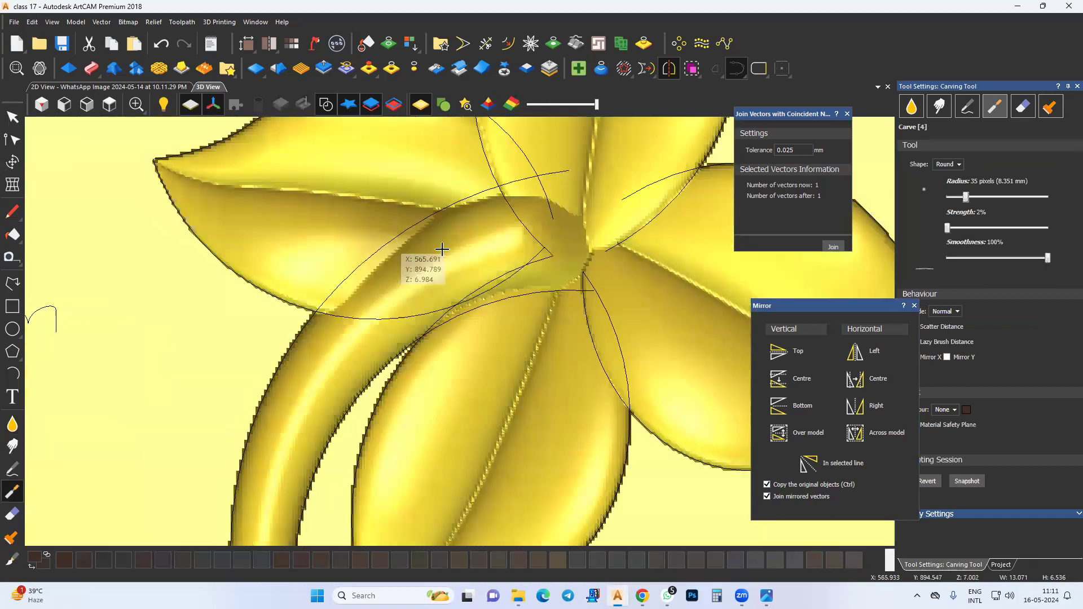
pyautogui.moveTo(982, 198); pyautogui.dragTo(966, 198)
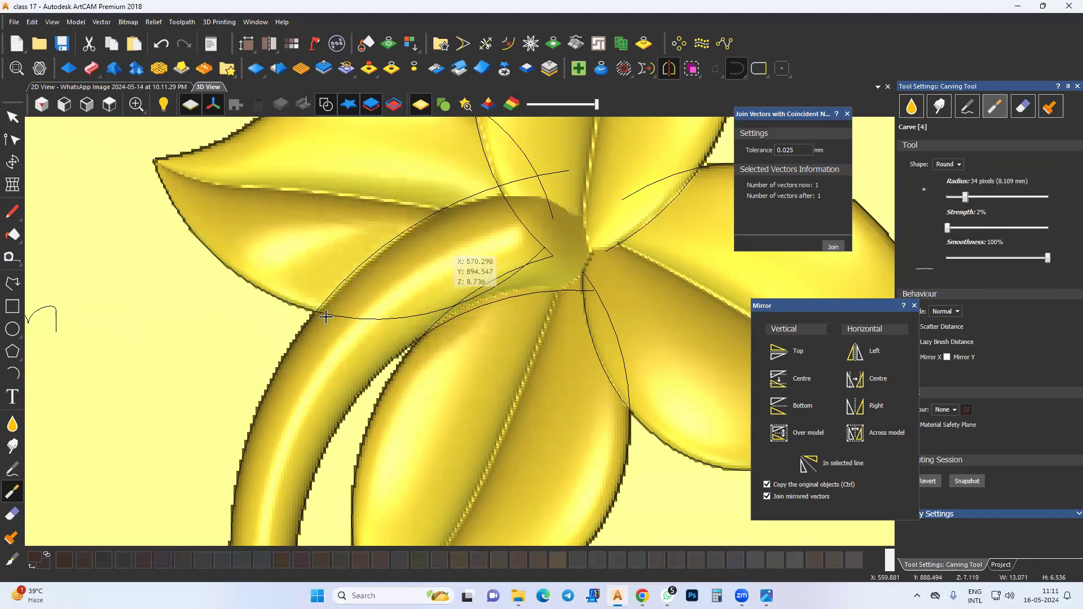
pyautogui.scroll(-2, 293, 332)
# Carve the petal surface along the stem's inner edge beside the lower petal, reducing the Carve radius to 33 pixels.
pyautogui.press('Escape')
pyautogui.moveTo(629, 319); pyautogui.dragTo(358, 367)
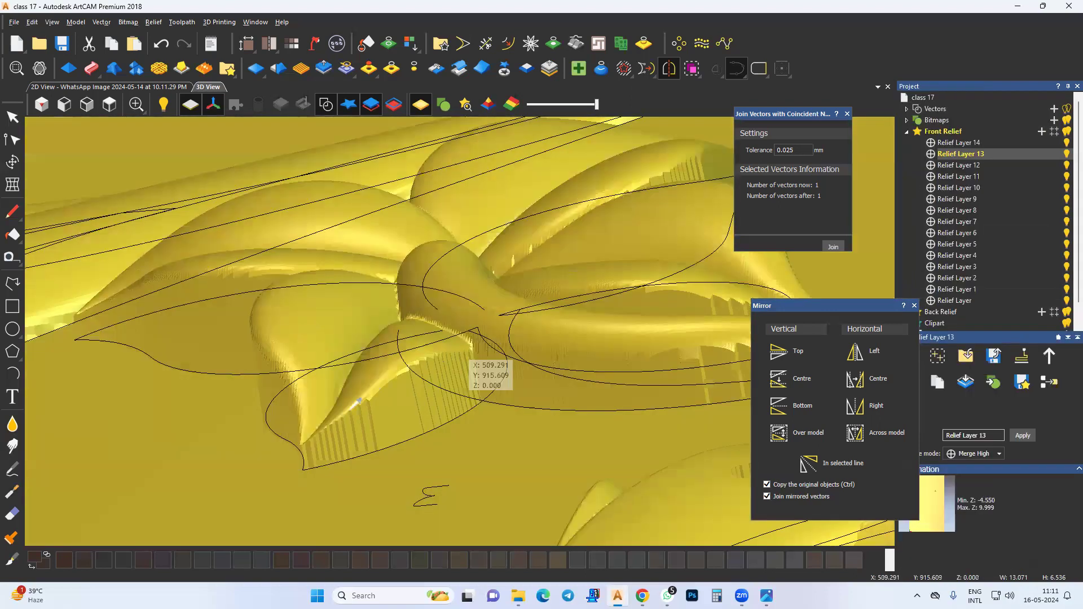
pyautogui.press('4')
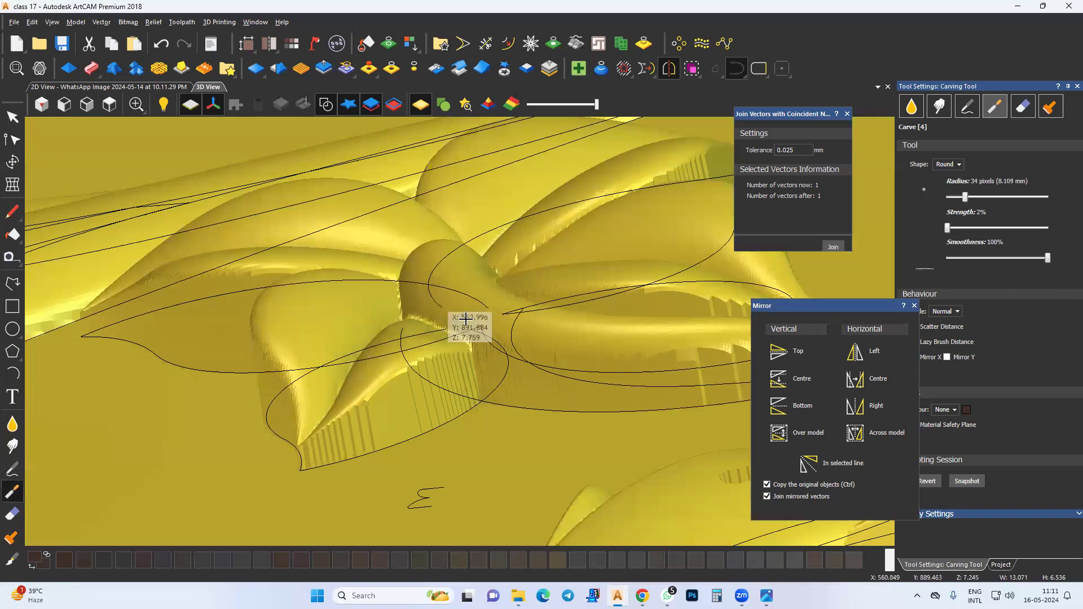
pyautogui.press('Escape')
pyautogui.moveTo(508, 265); pyautogui.dragTo(488, 281)
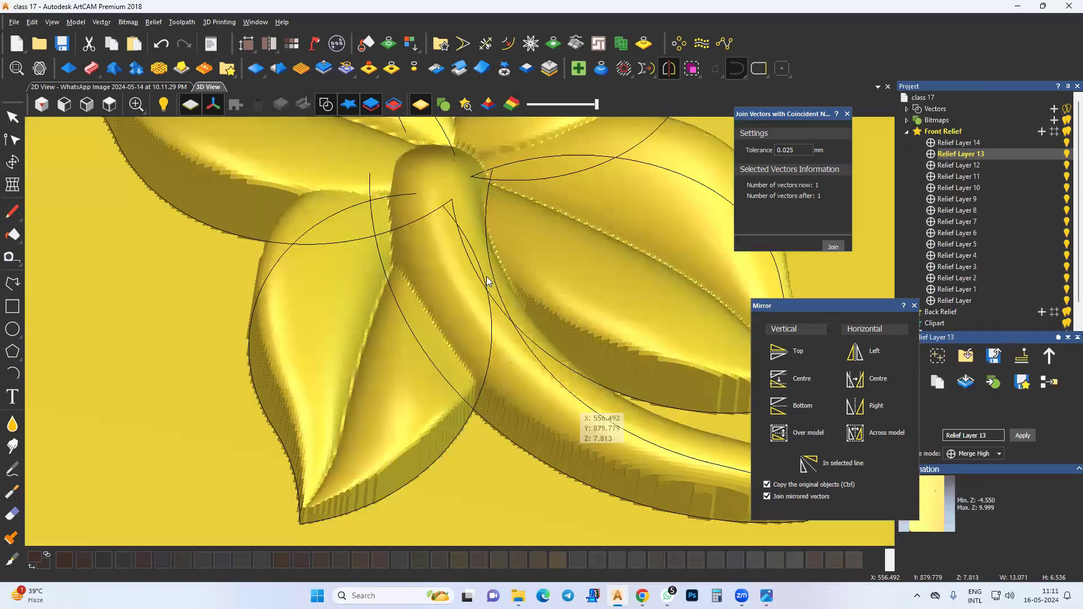
pyautogui.scroll(1, 502, 211)
pyautogui.press('4')
pyautogui.moveTo(453, 178); pyautogui.dragTo(491, 274)
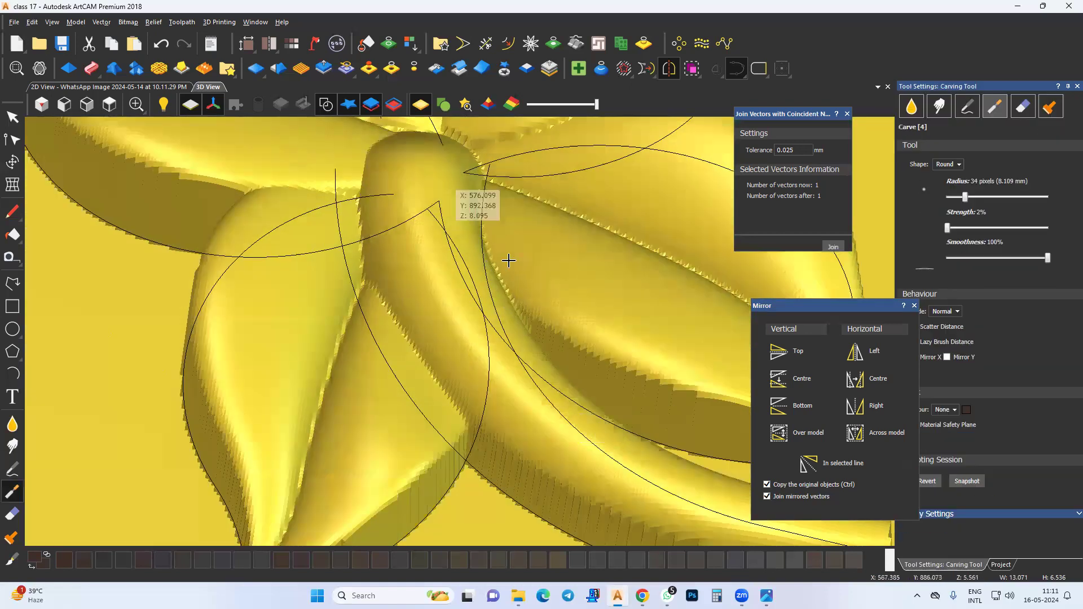
pyautogui.scroll(-4, 485, 265)
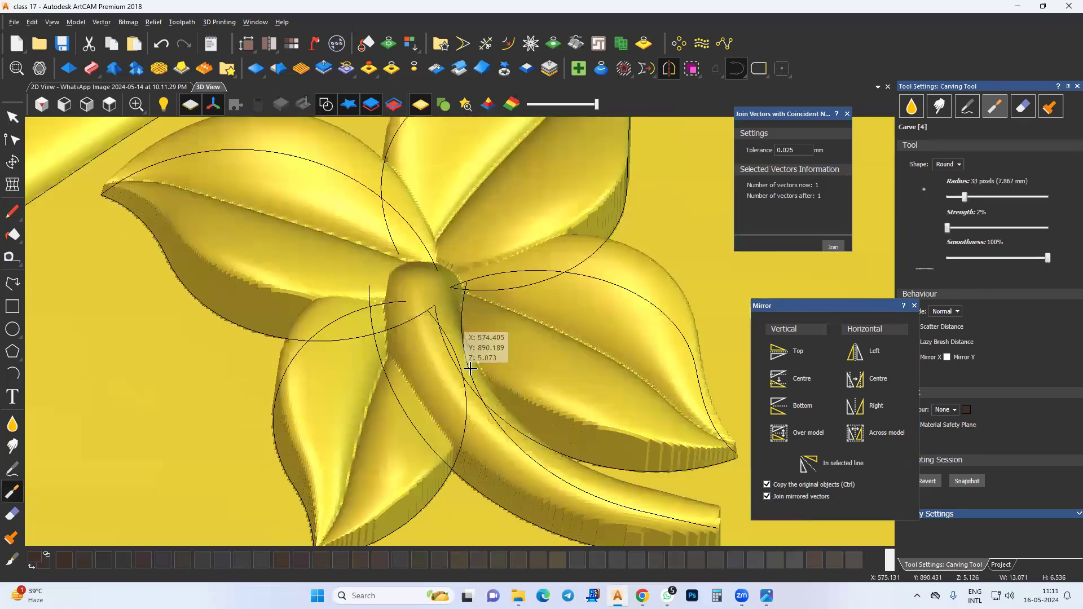
# Hide the vectors, examine the whole ornament relief from above, and show the vectors again.
pyautogui.click(12, 117)
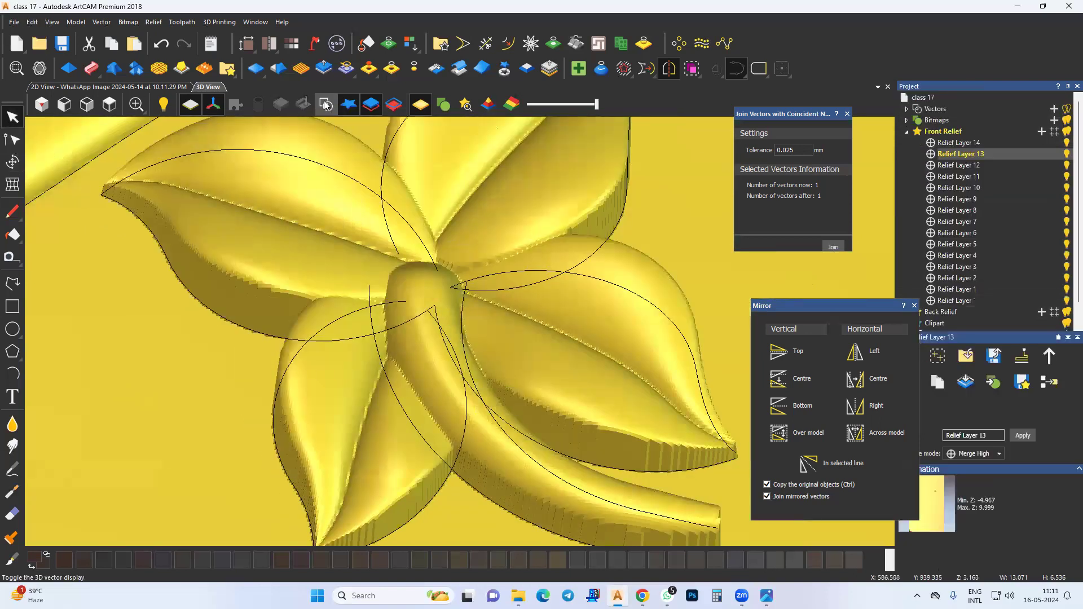
pyautogui.click(108, 105)
pyautogui.scroll(5, 519, 288)
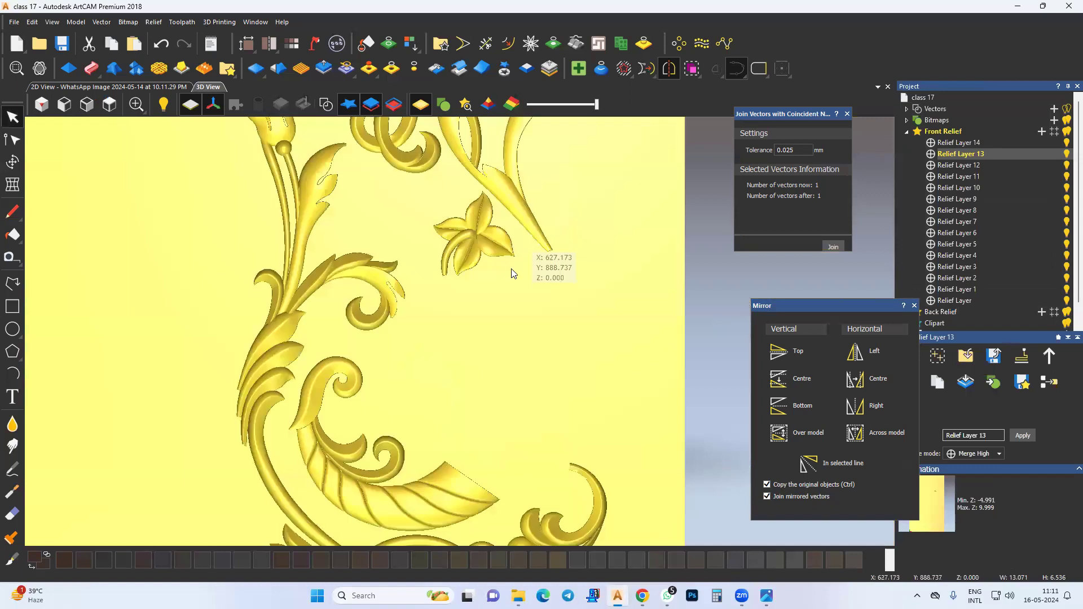
pyautogui.scroll(-5, 496, 314)
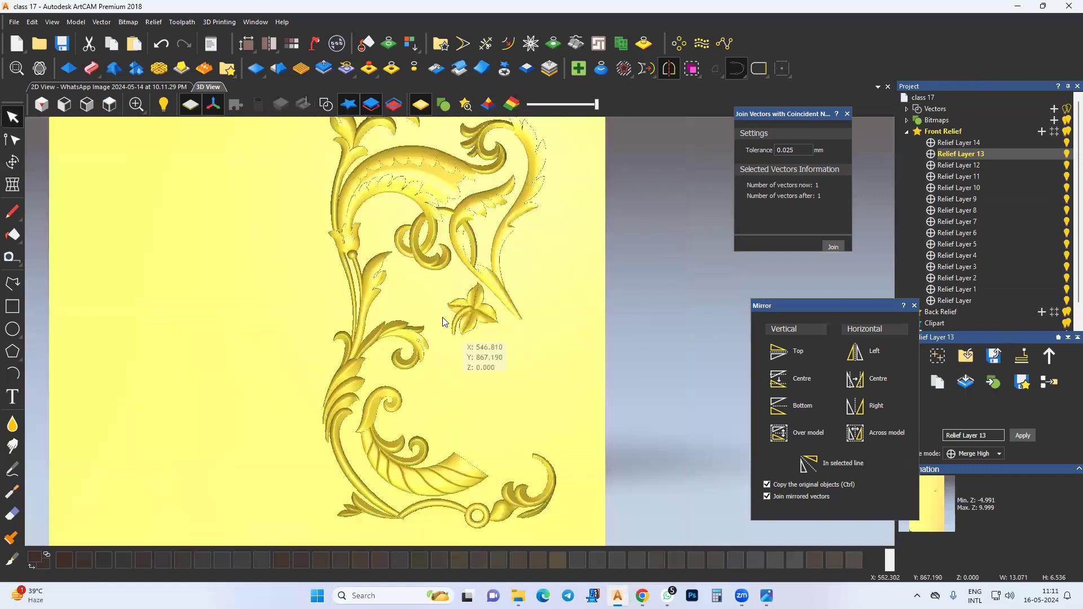
pyautogui.moveTo(394, 343); pyautogui.dragTo(435, 295, button='middle')
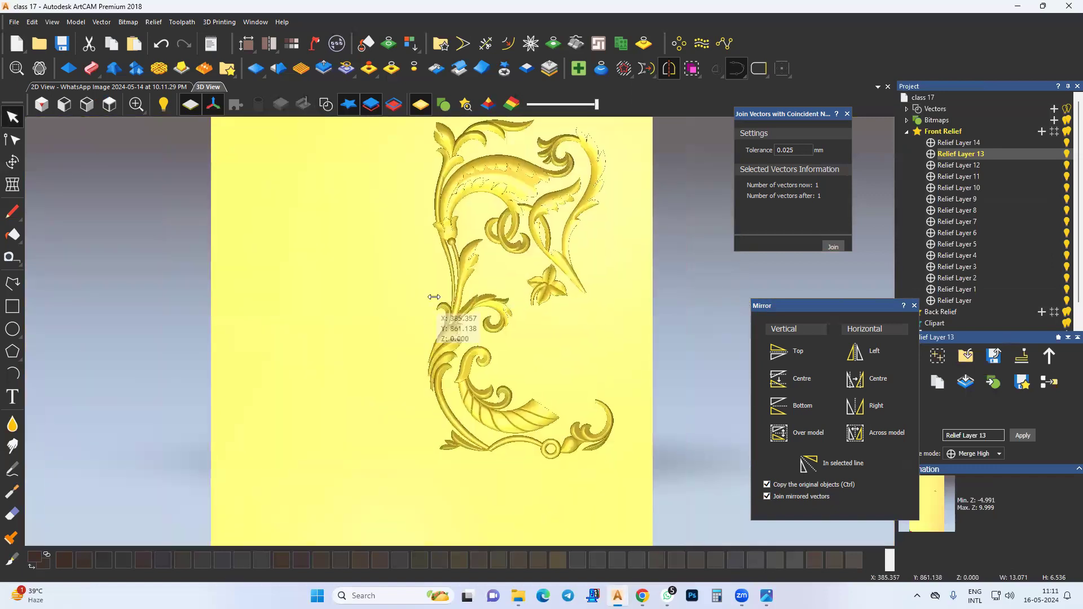
pyautogui.click(326, 105)
pyautogui.scroll(-3, 536, 401)
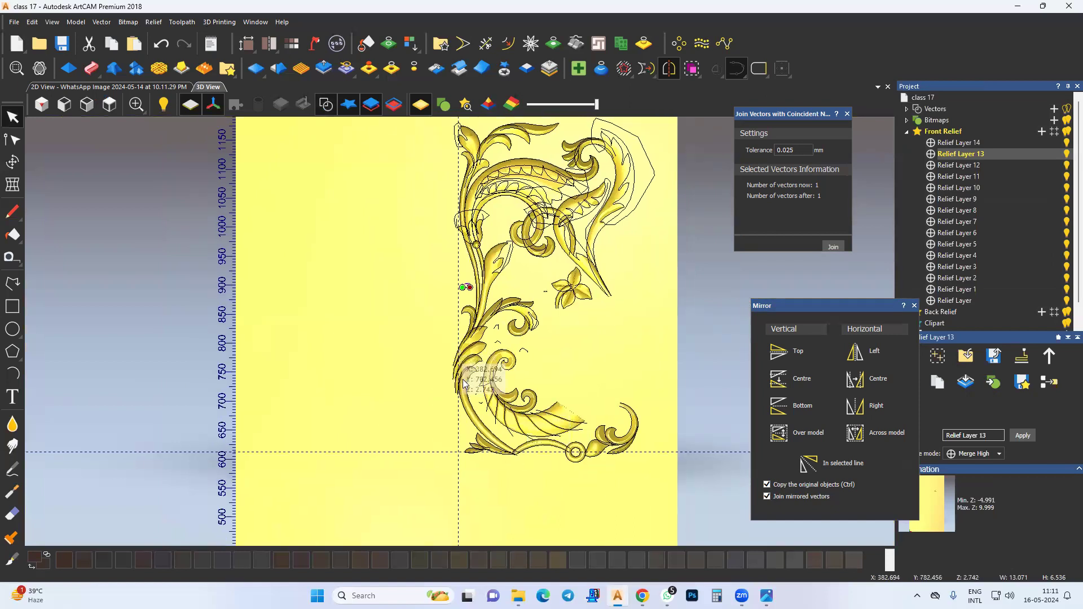
# Draw a rectangle about 173 × 688 mm along the left side of the vertical guide, beside the ornament.
pyautogui.click(12, 307)
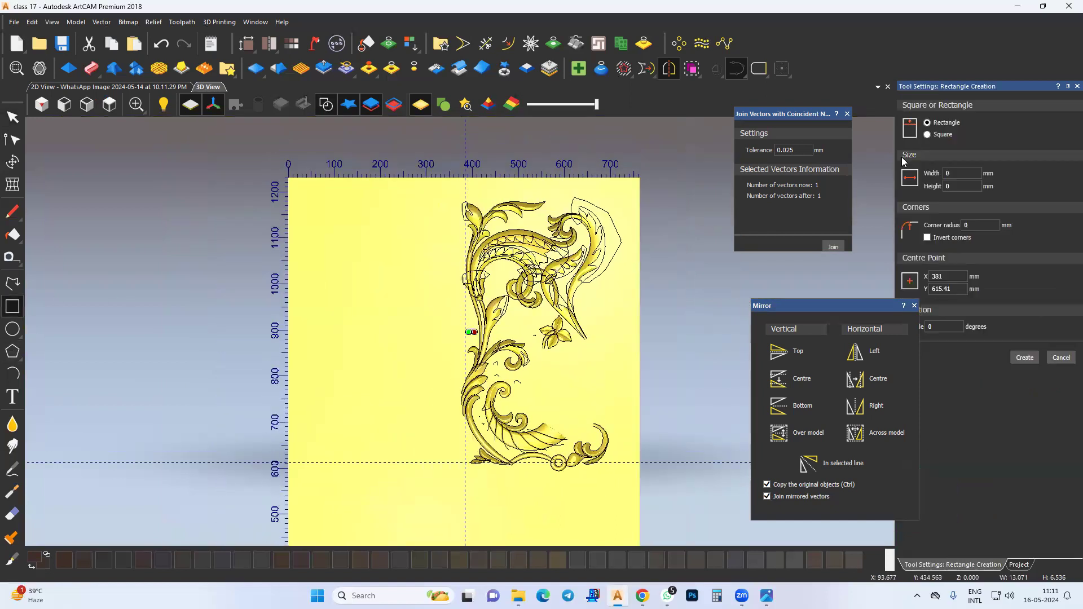
pyautogui.moveTo(441, 454); pyautogui.dragTo(467, 471)
pyautogui.click(1025, 357)
pyautogui.press('Escape')
# Merge all front relief layers, from Relief Layer up to Relief Layer 14, into a new layer.
pyautogui.click(960, 143)
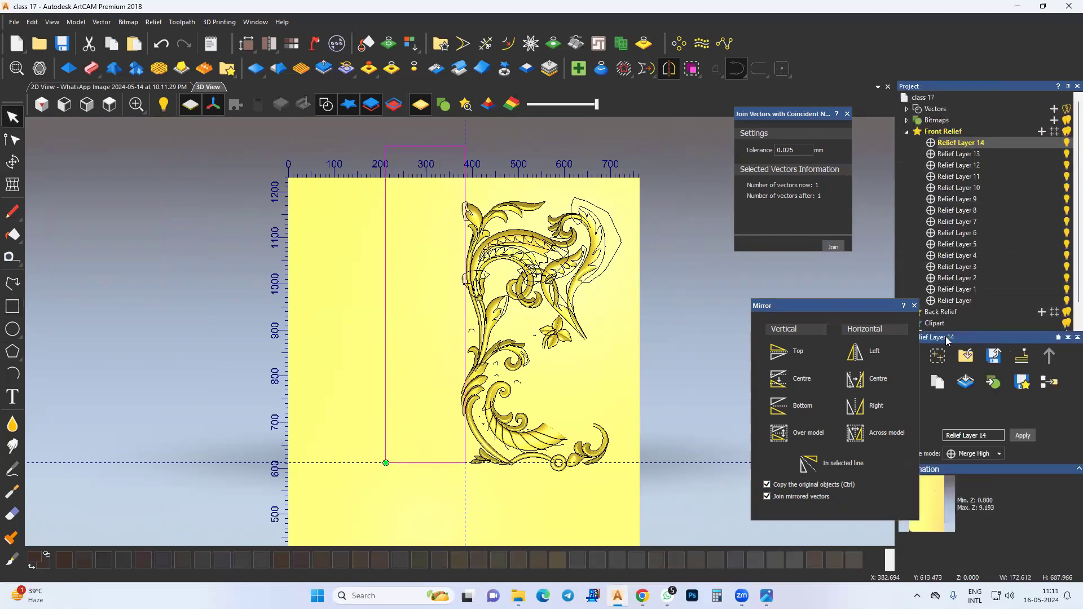
pyautogui.keyDown('shift'); pyautogui.click(959, 300); pyautogui.keyUp('shift')
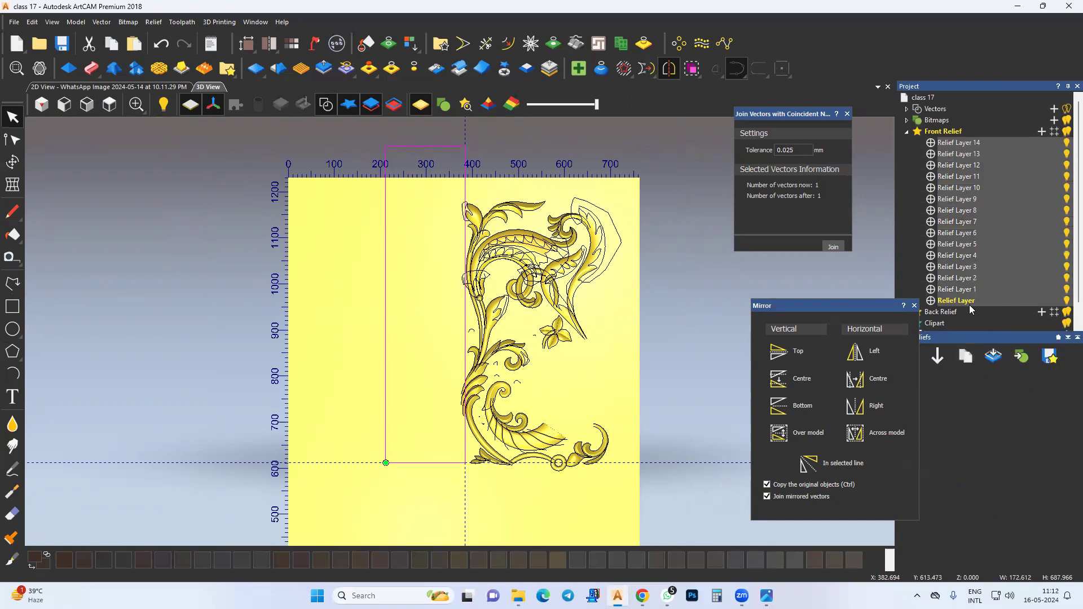
pyautogui.rightClick(972, 299)
pyautogui.click(1003, 492)
pyautogui.rightClick(959, 290)
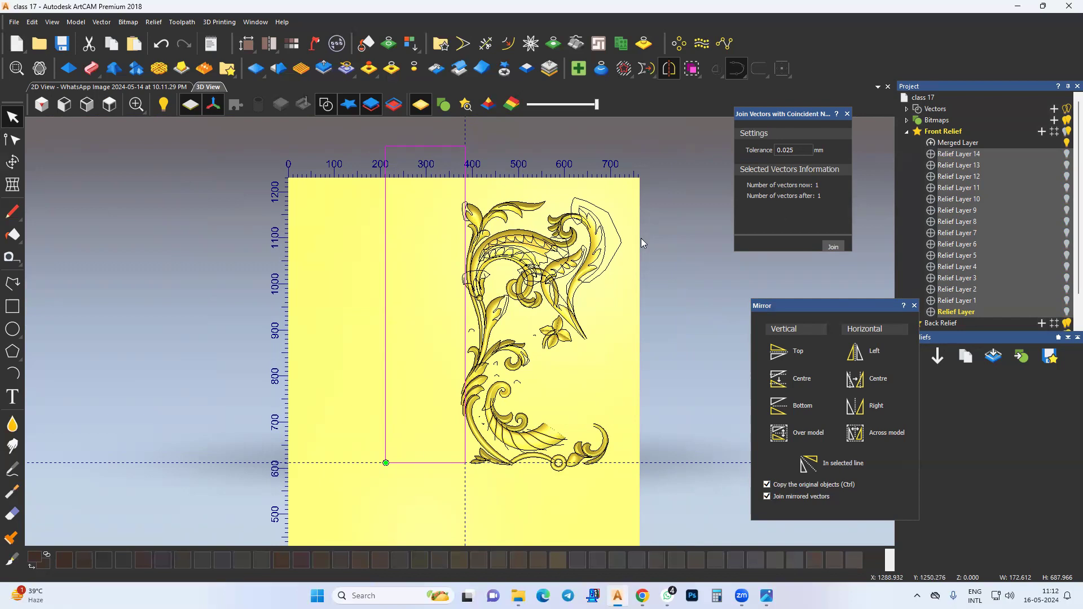
# Activate the merged layer and zero the relief inside the tall rectangle left of the vertical guide.
pyautogui.click(962, 144)
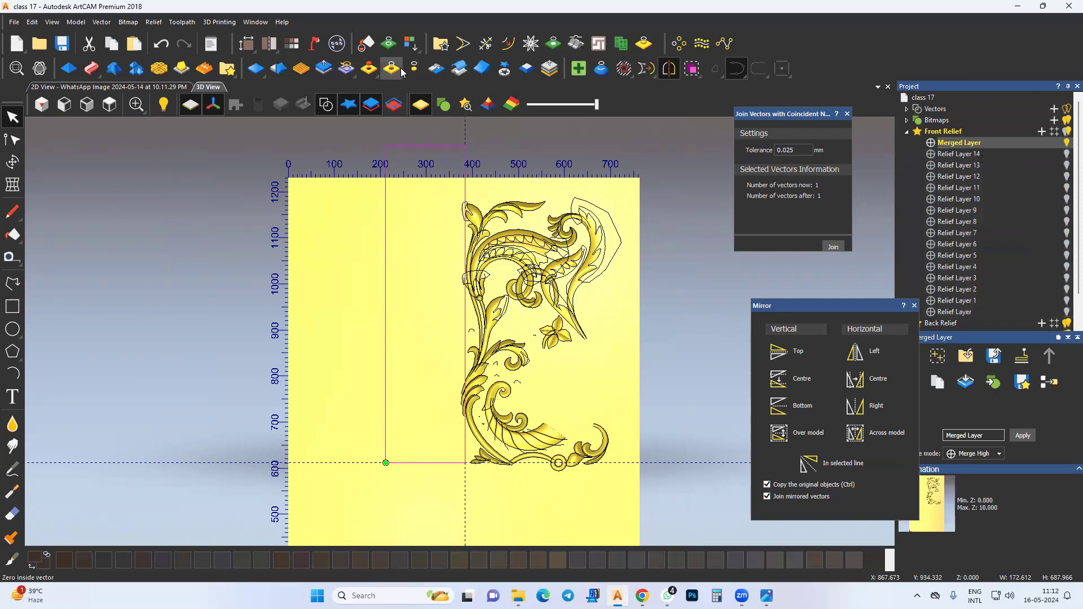
pyautogui.scroll(4, 462, 414)
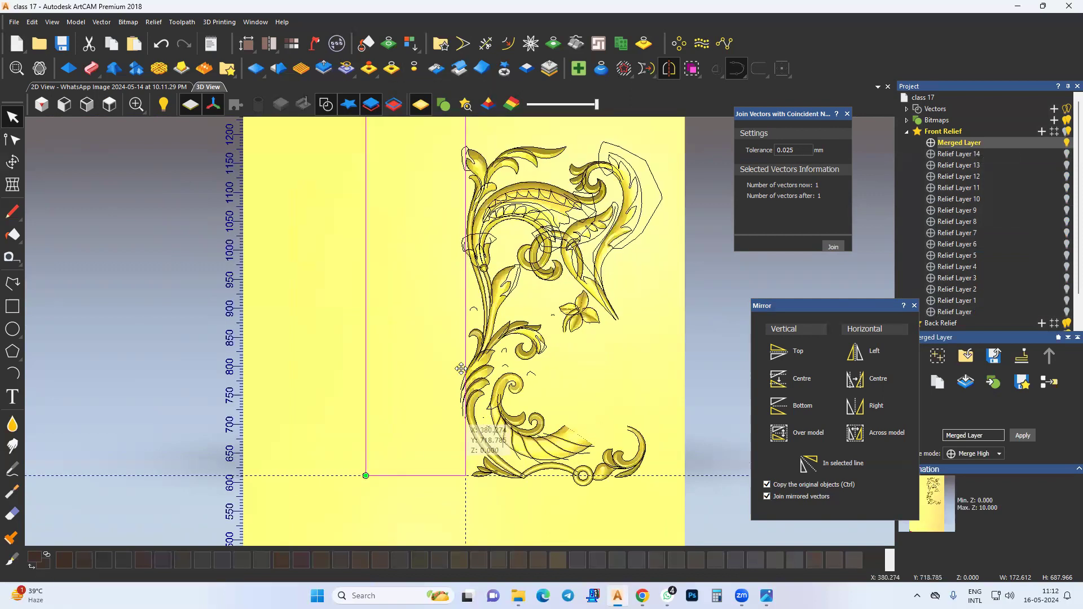
pyautogui.moveTo(386, 450); pyautogui.dragTo(266, 405, button='middle')
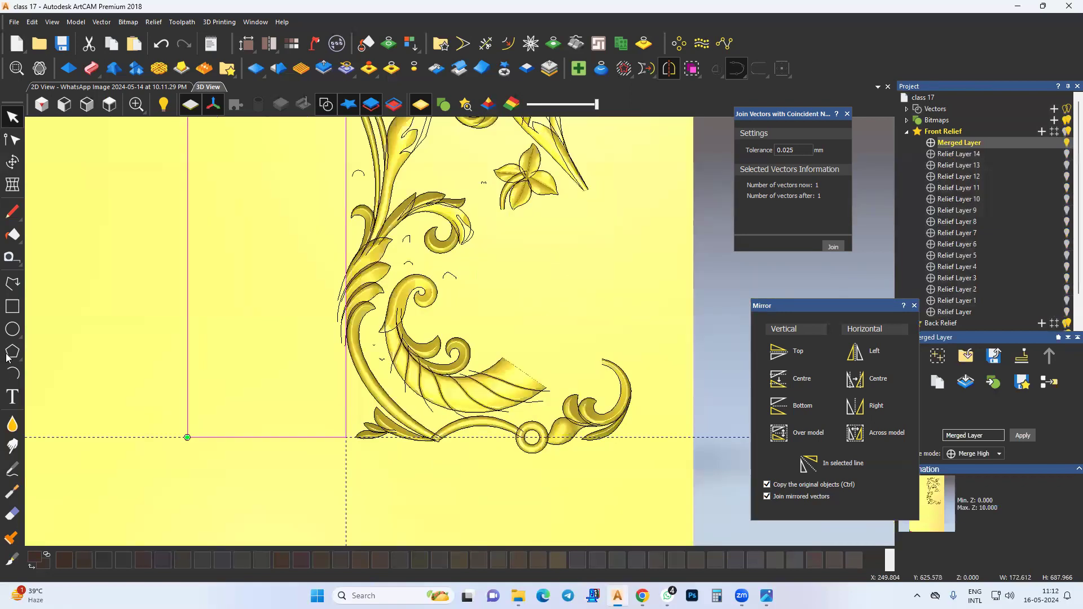
# Zero the relief below the horizontal guide inside a new rectangle about 543 × 72 mm, and delete both rectangles.
pyautogui.click(13, 306)
pyautogui.moveTo(187, 437); pyautogui.dragTo(685, 504)
pyautogui.press('Escape')
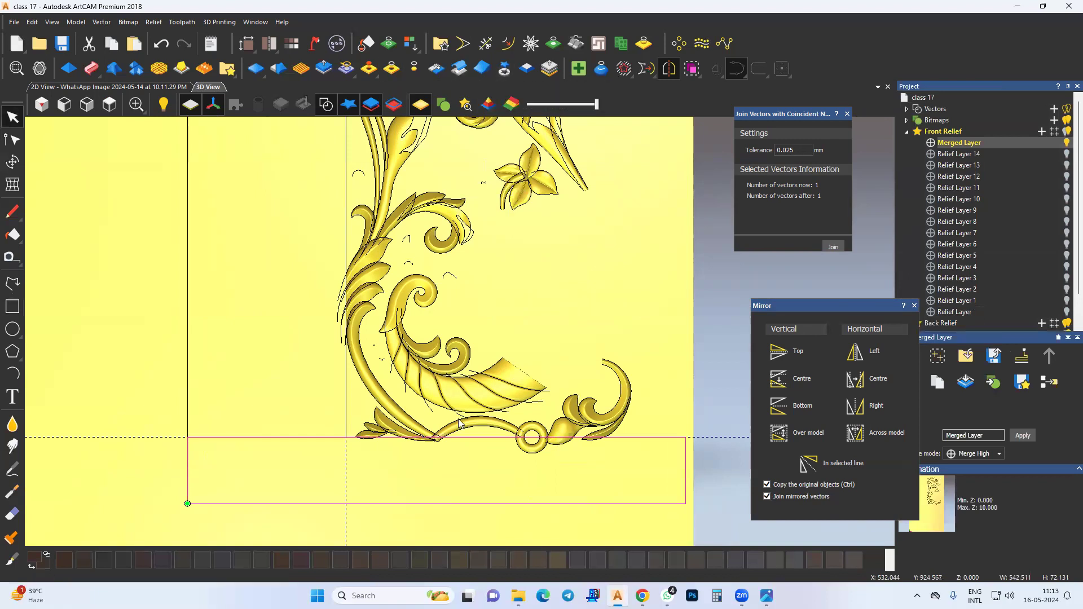
pyautogui.click(441, 457)
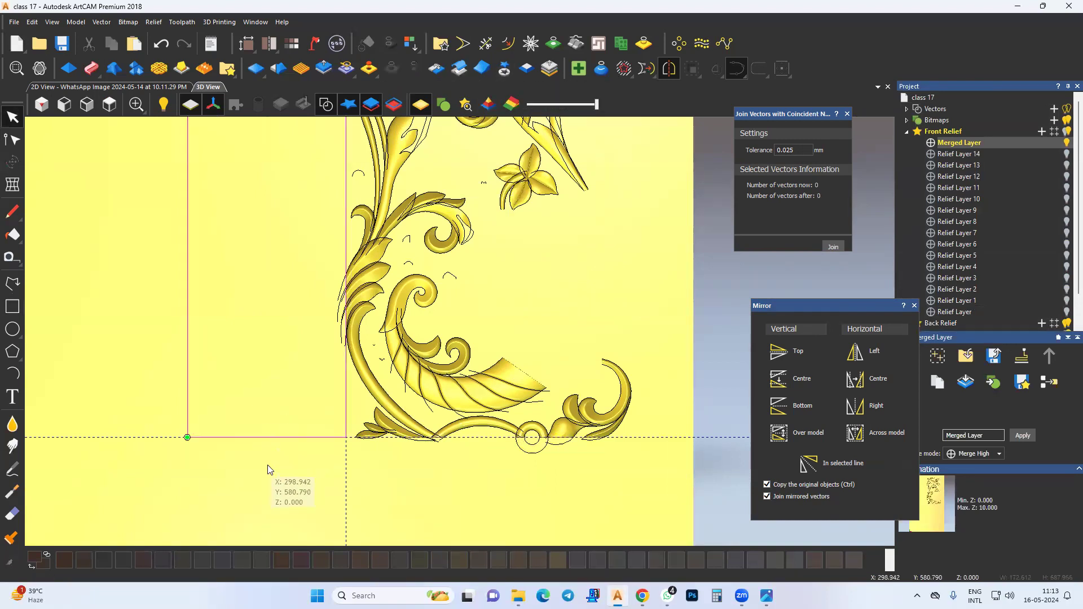
pyautogui.scroll(-5, 408, 446)
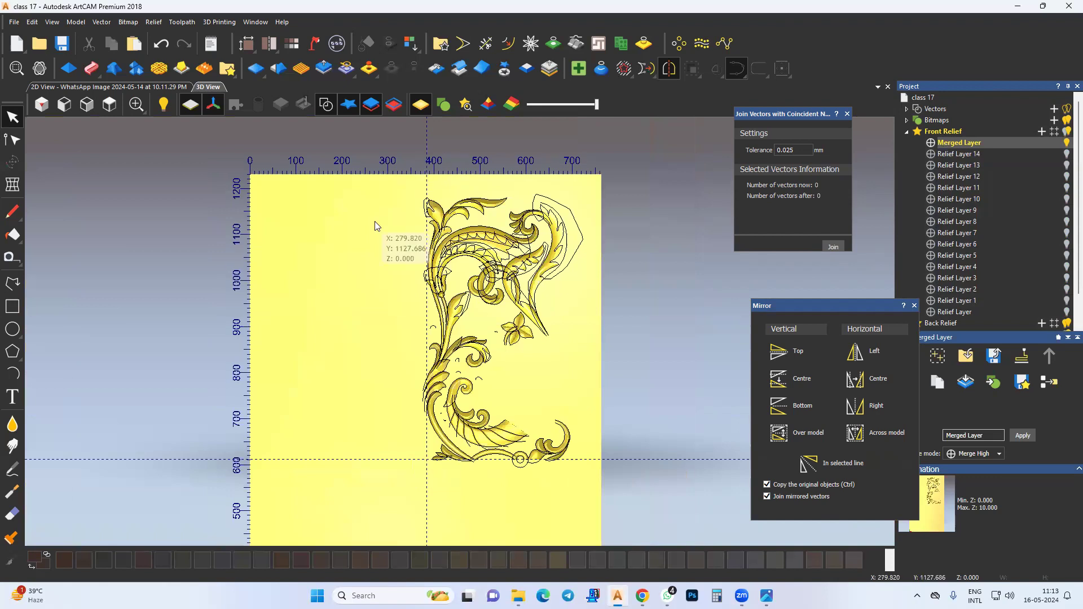
# Start transforming the merged relief, turn off joining of mirrored vectors, and mirror a copy of the relief to the left.
pyautogui.click(507, 72)
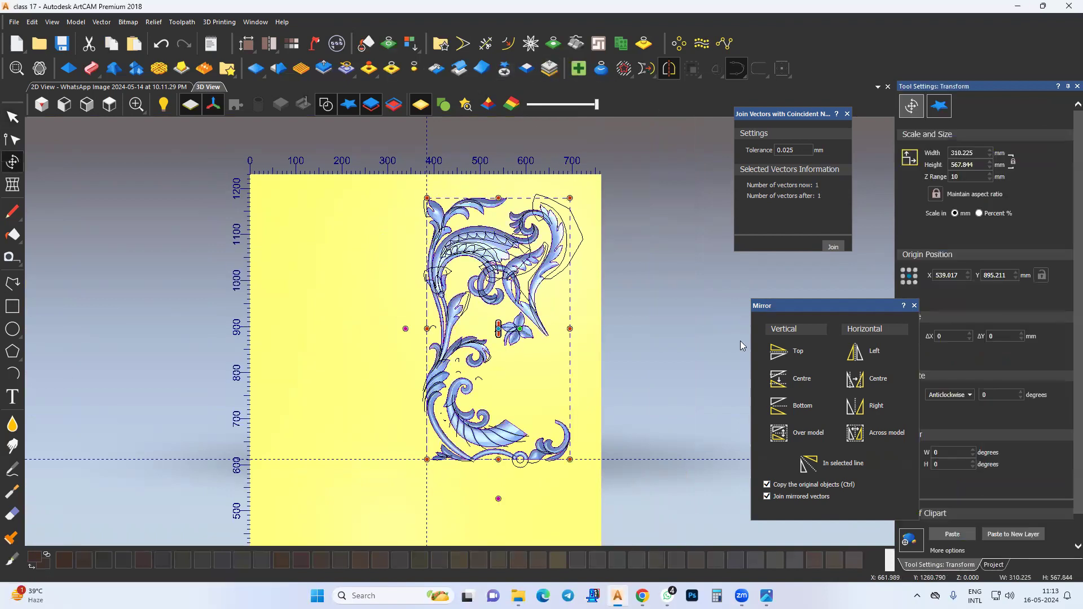
pyautogui.click(776, 499)
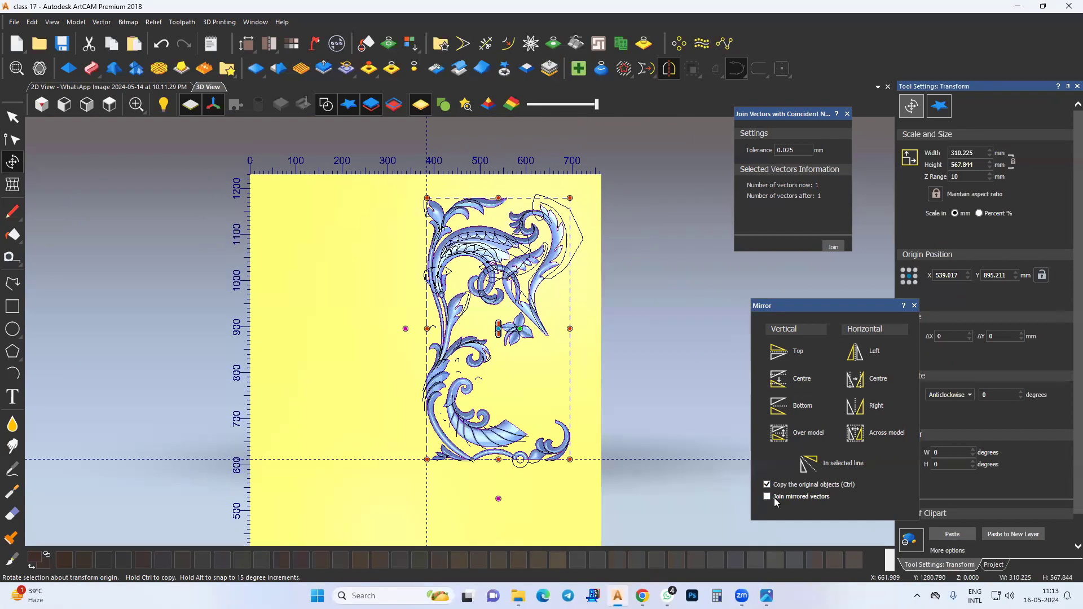
pyautogui.click(856, 354)
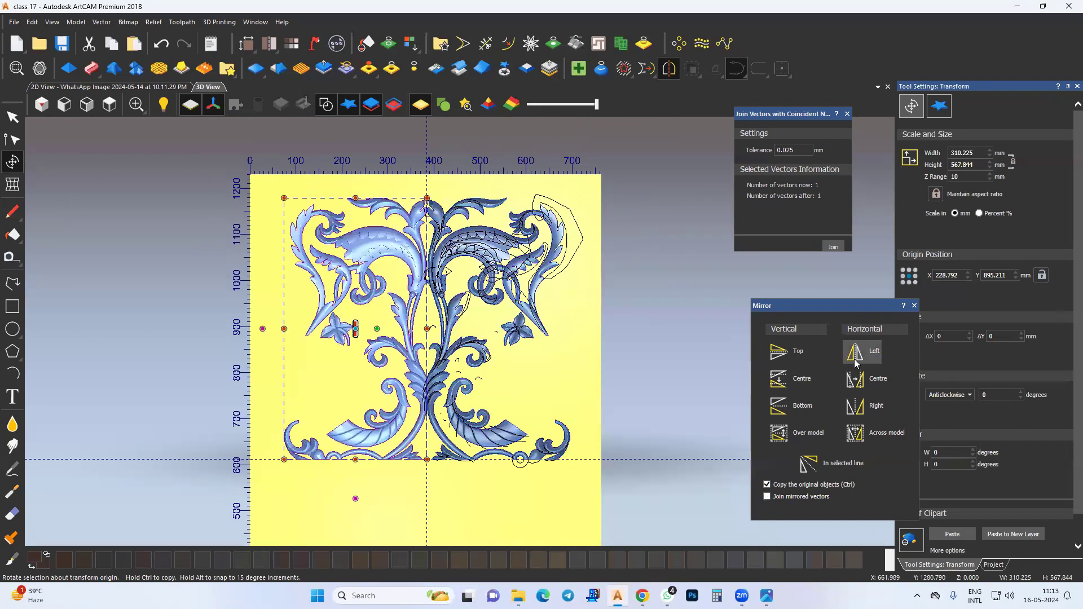
# Add the original right half to the selection and mirror a copy of both upper halves downward across the horizontal guide.
pyautogui.scroll(3, 430, 300)
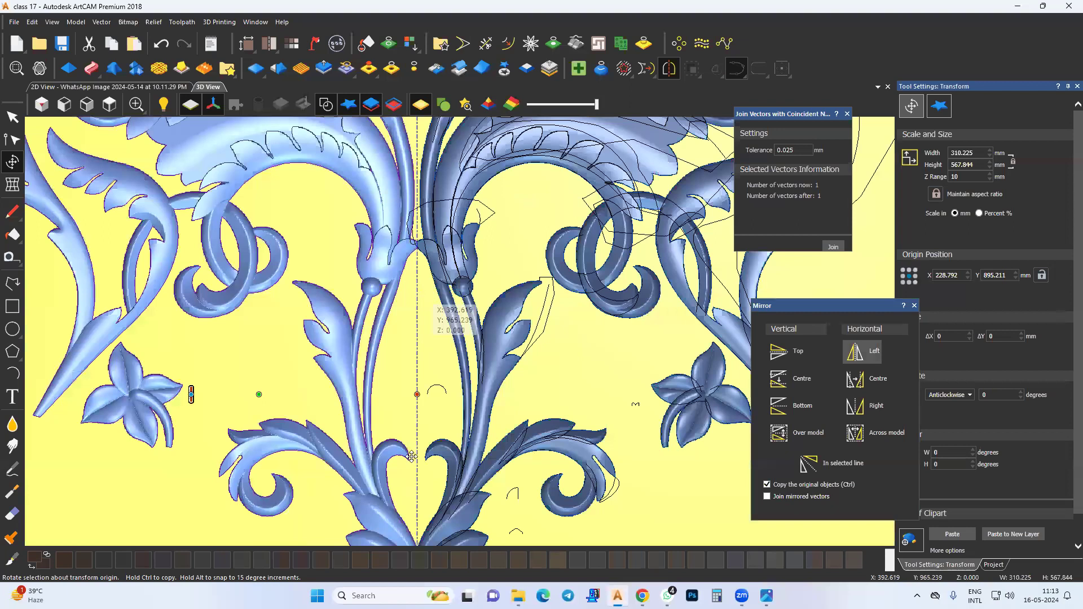
pyautogui.scroll(2, 429, 308)
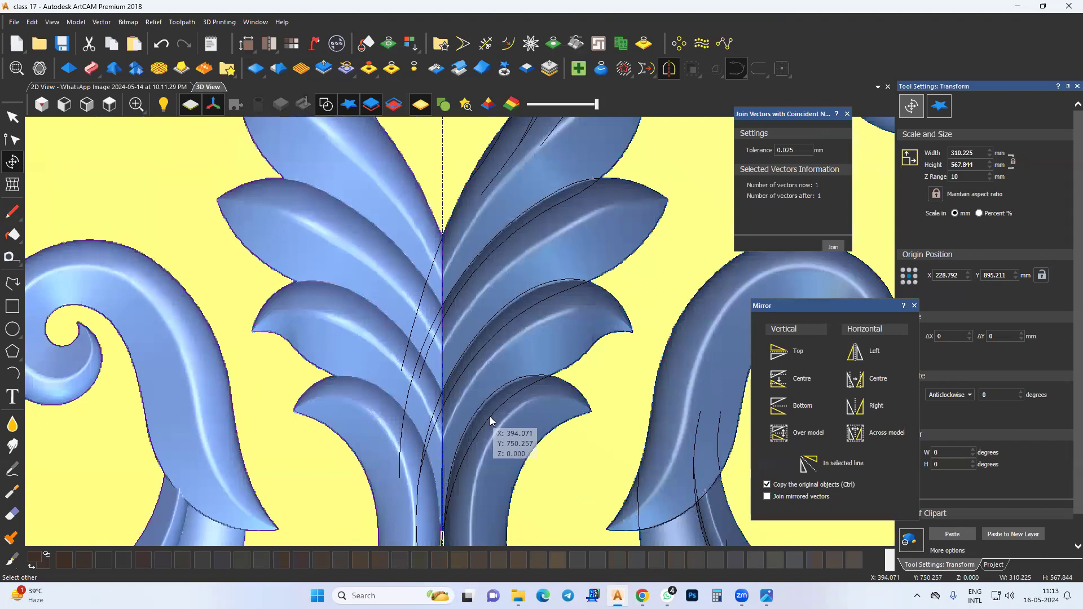
pyautogui.scroll(-2, 481, 383)
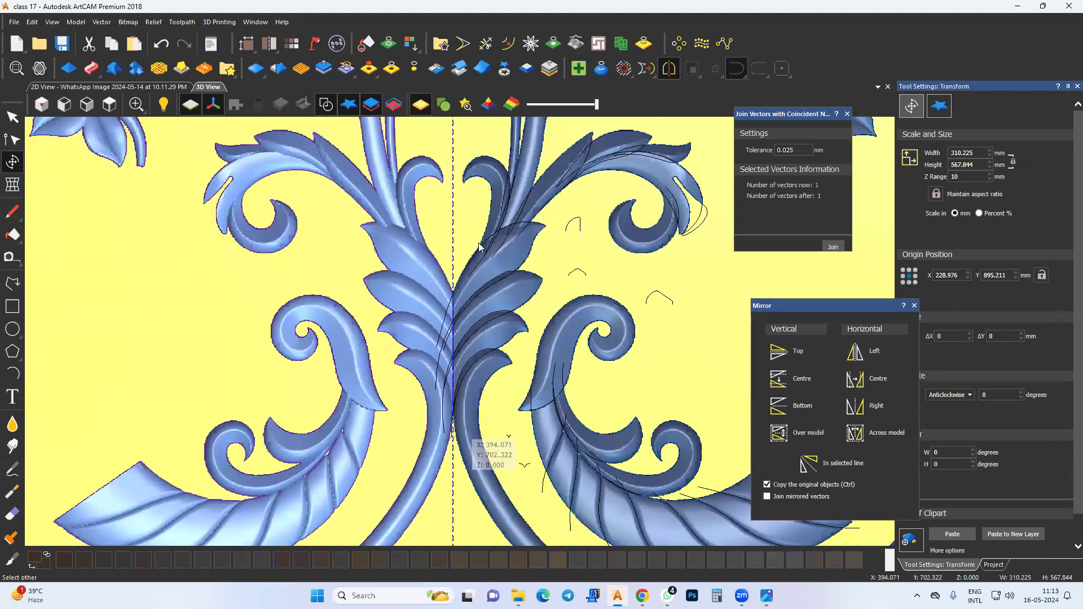
pyautogui.scroll(-1, 483, 303)
pyautogui.keyDown('shift'); pyautogui.click(488, 274); pyautogui.keyUp('shift')
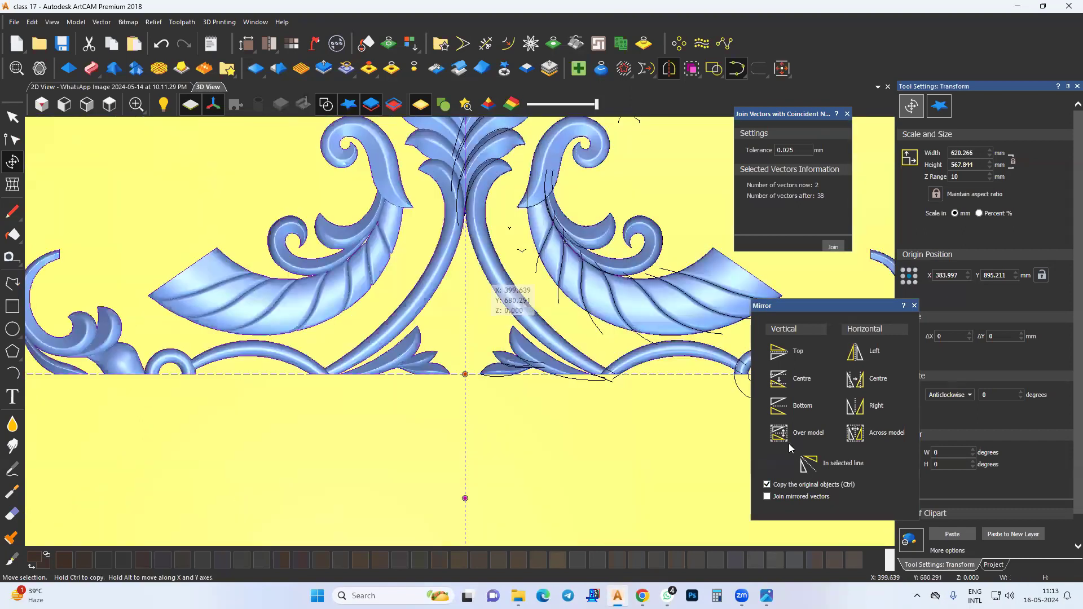
pyautogui.click(789, 406)
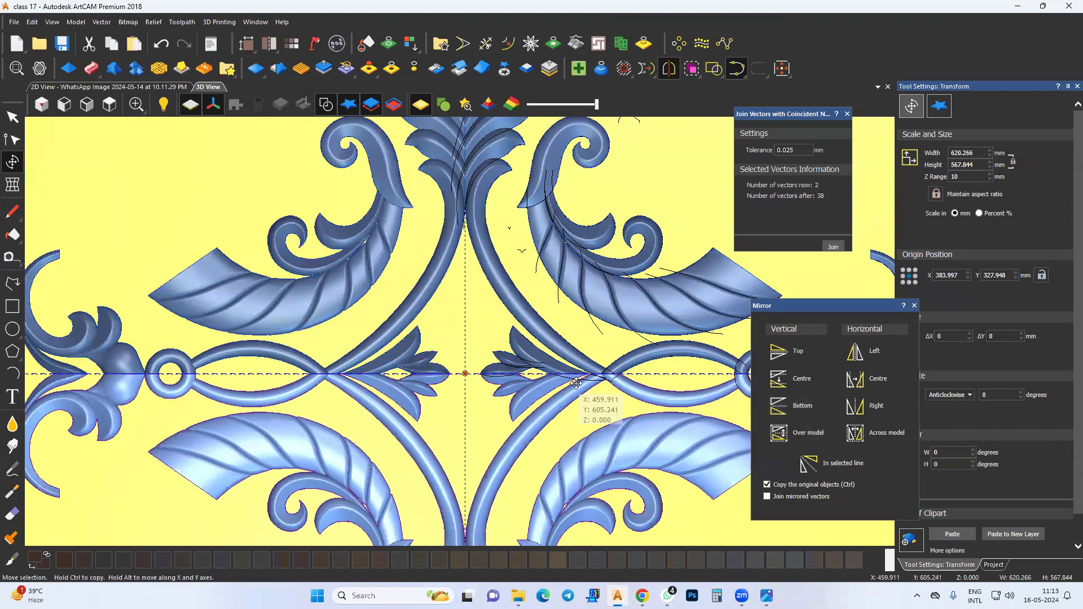
# Add both upper halves to the mirrored lower selection and paste all the relief pieces into the merged layer.
pyautogui.keyDown('shift'); pyautogui.click(501, 303); pyautogui.keyUp('shift')
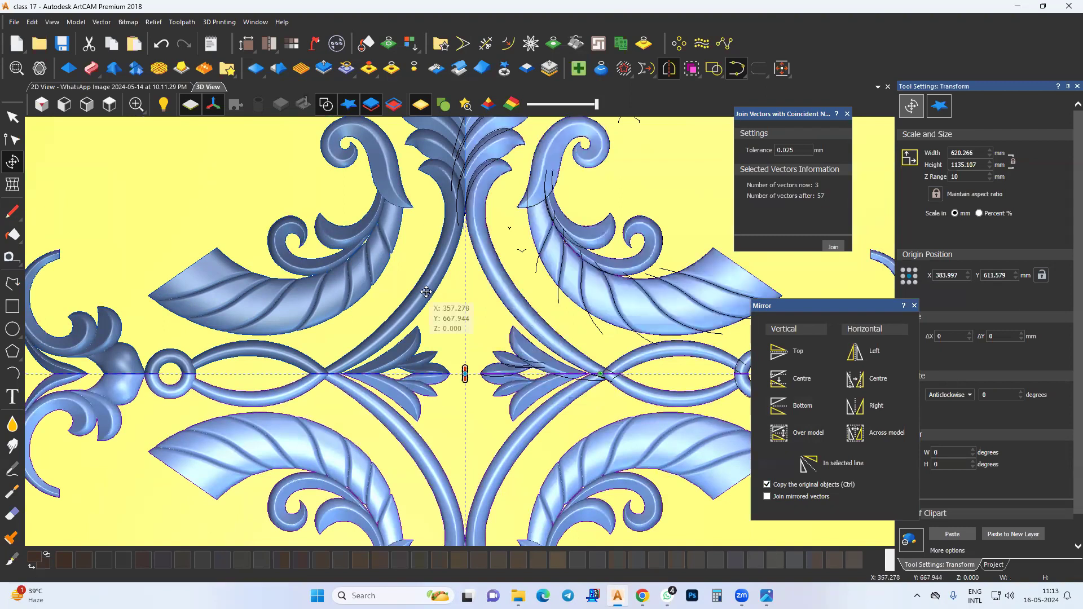
pyautogui.keyDown('shift'); pyautogui.click(422, 284); pyautogui.keyUp('shift')
pyautogui.click(952, 532)
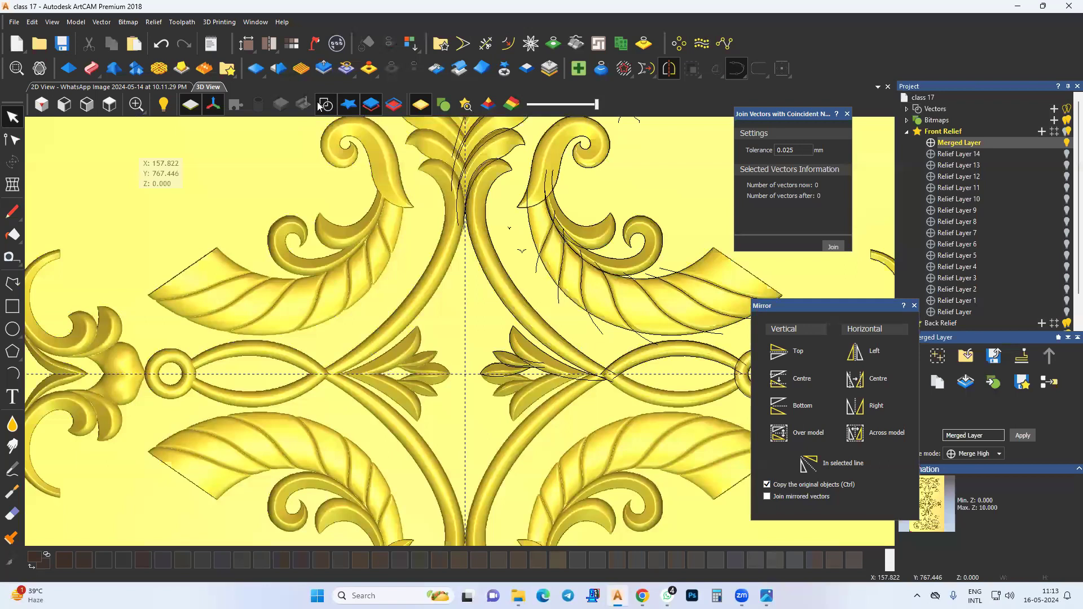
# Hide the vectors to check the complete relief from an angle and from above, and save the model.
pyautogui.scroll(-4, 423, 361)
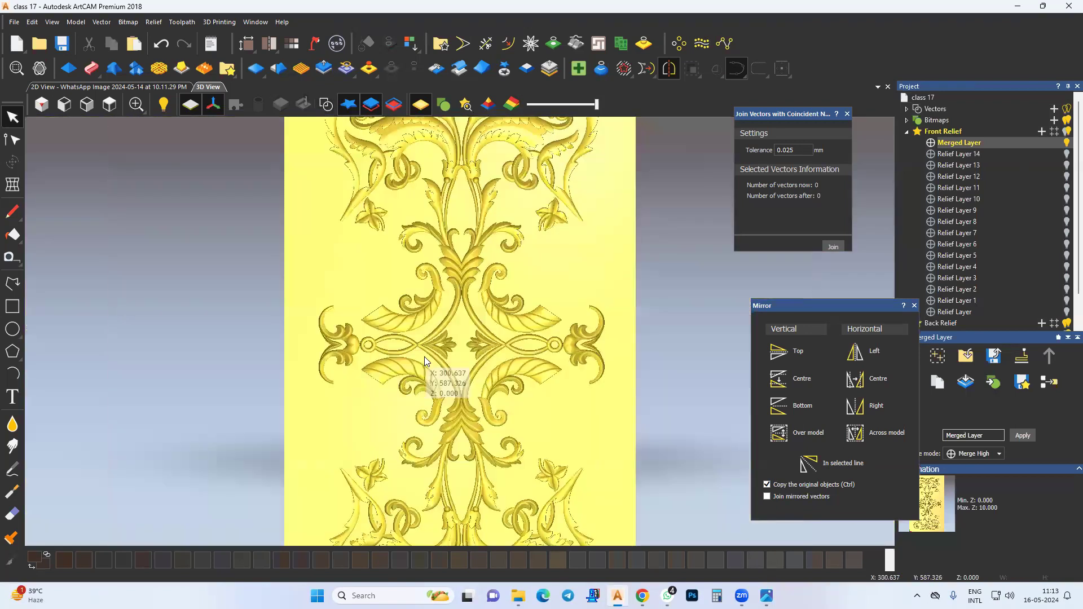
pyautogui.scroll(-1, 424, 358)
pyautogui.moveTo(424, 360); pyautogui.dragTo(481, 427)
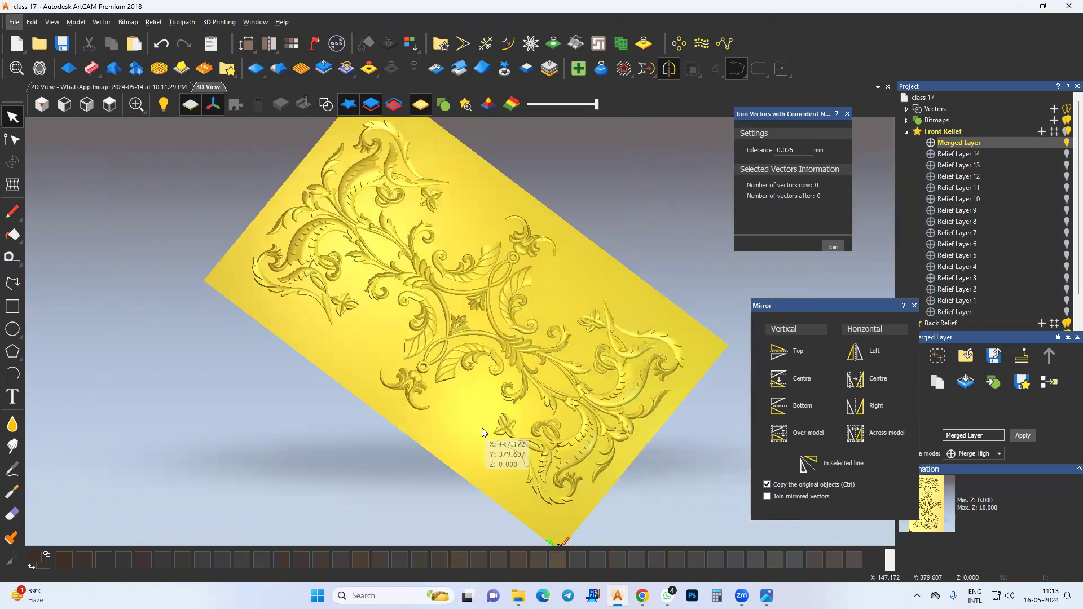
pyautogui.scroll(-3, 449, 390)
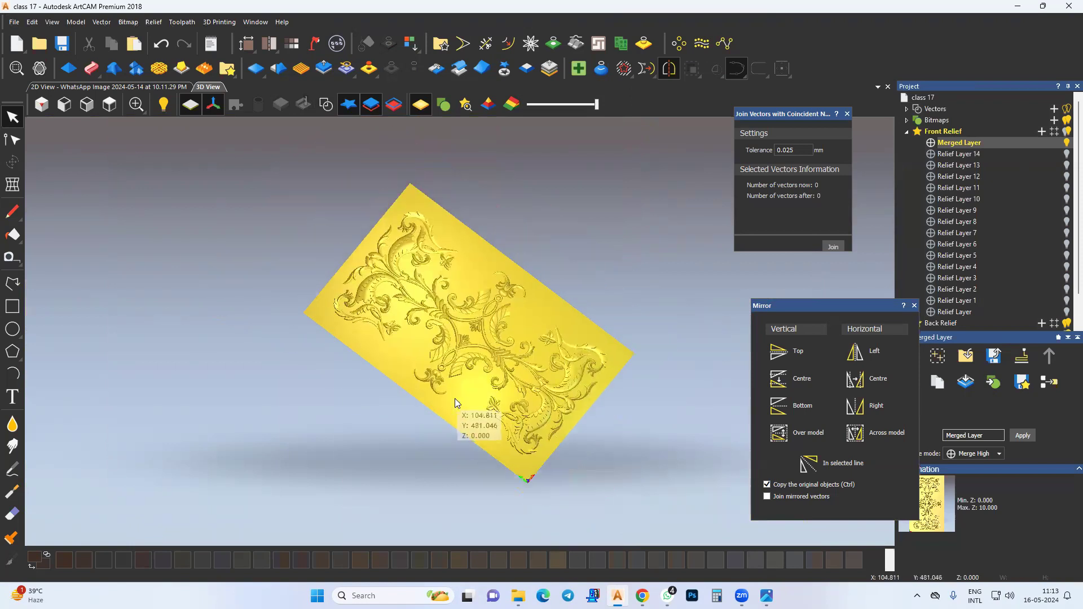
pyautogui.click(109, 104)
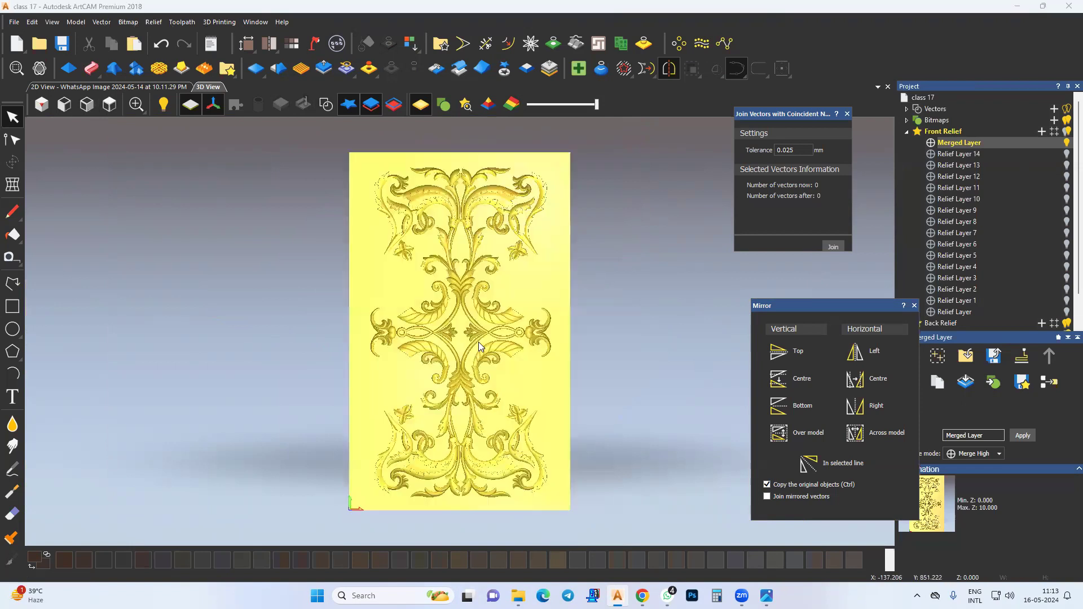
pyautogui.hotkey('ctrl', 's')
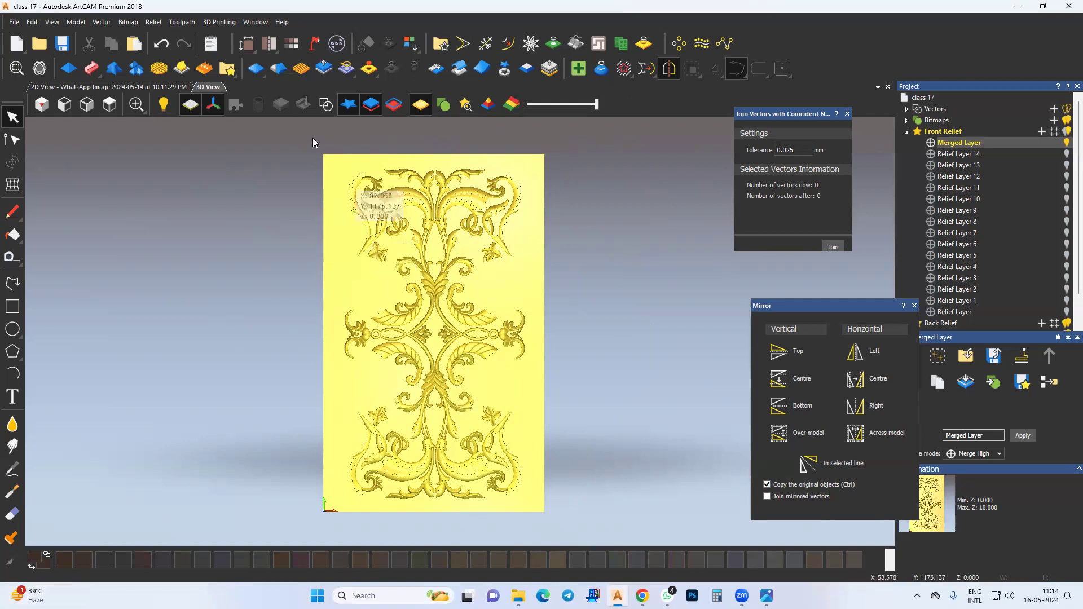
# Show the vectors again and select all the ornament vectors with a window around the whole model.
pyautogui.moveTo(286, 140); pyautogui.dragTo(689, 543)
pyautogui.moveTo(288, 143); pyautogui.dragTo(583, 548)
pyautogui.click(291, 147)
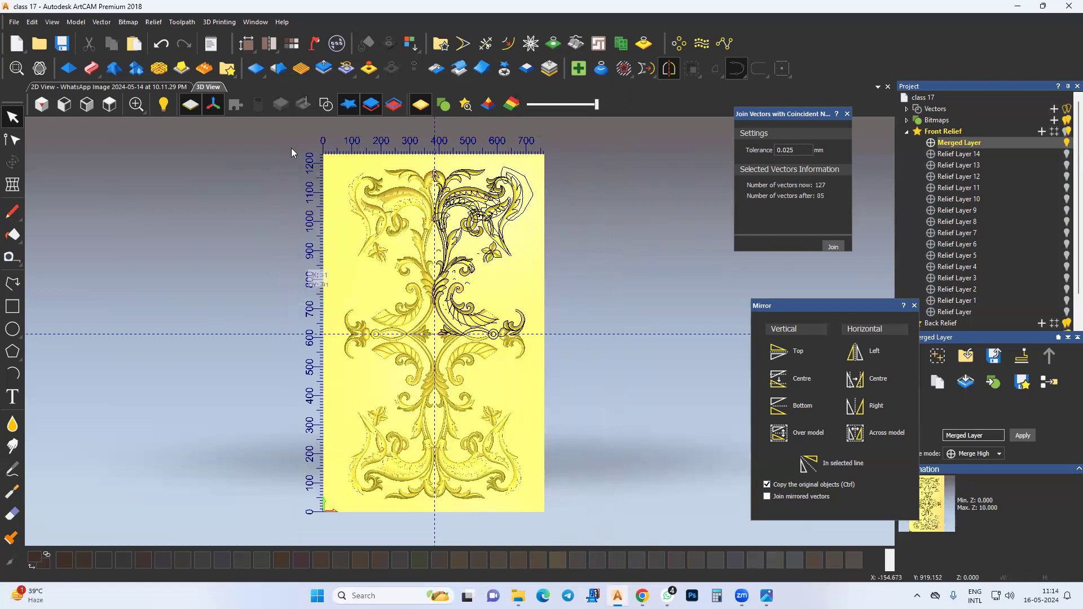